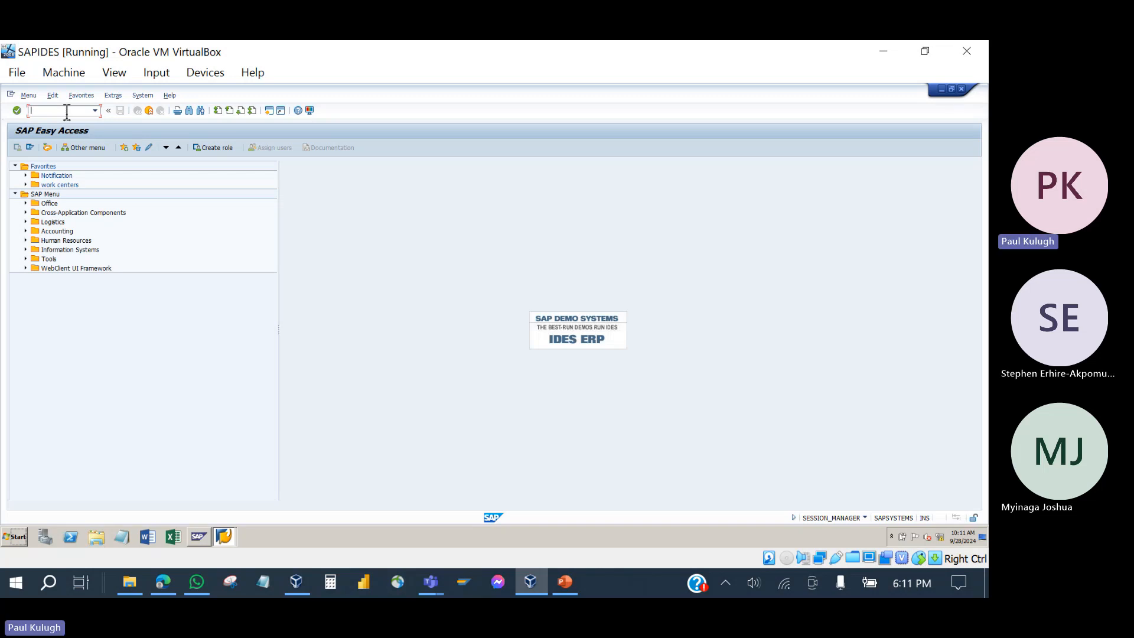
- Expand the Logistics folder through Plant Maintenance, Maintenance Processing and Order down to Order List
{"action": "left_click", "coordinate": [25, 222]}
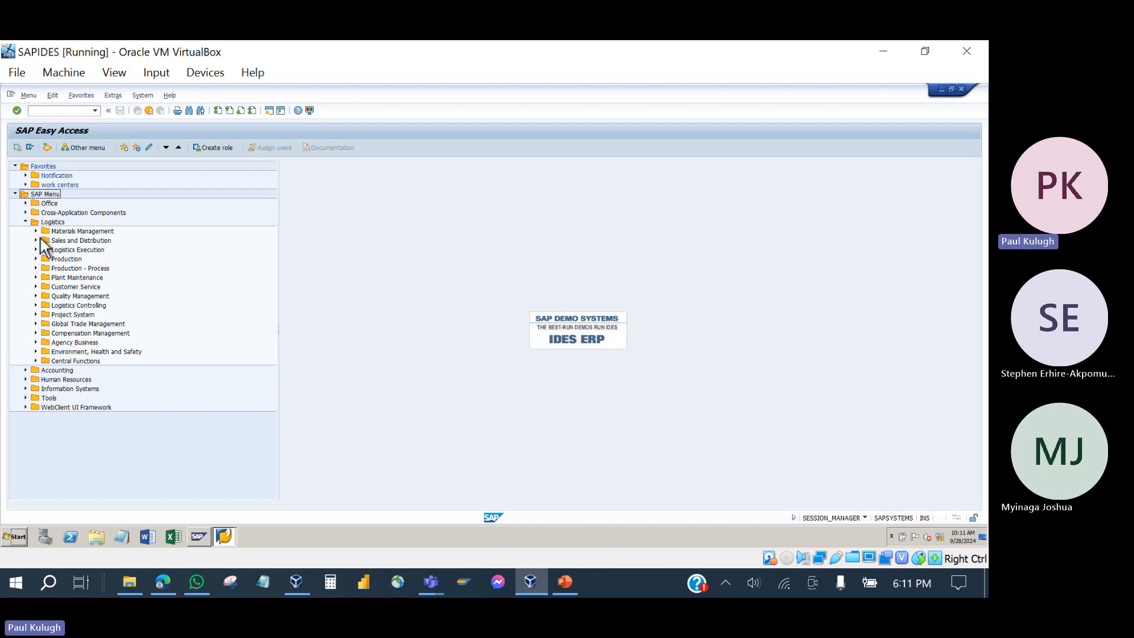
{"action": "left_click", "coordinate": [36, 278]}
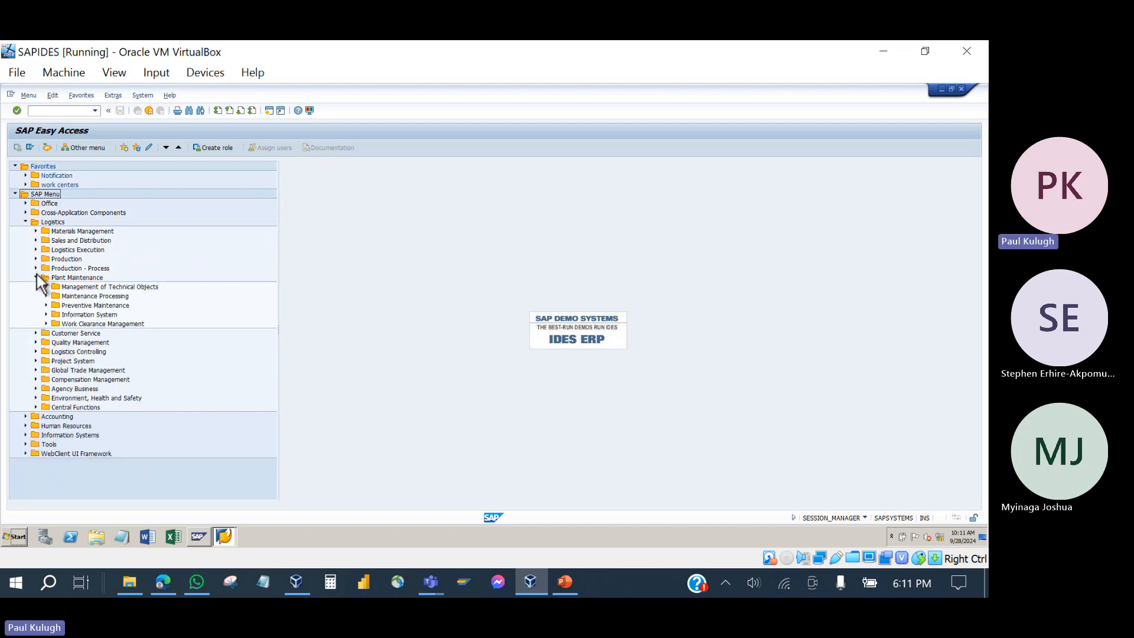
{"action": "left_click", "coordinate": [57, 297]}
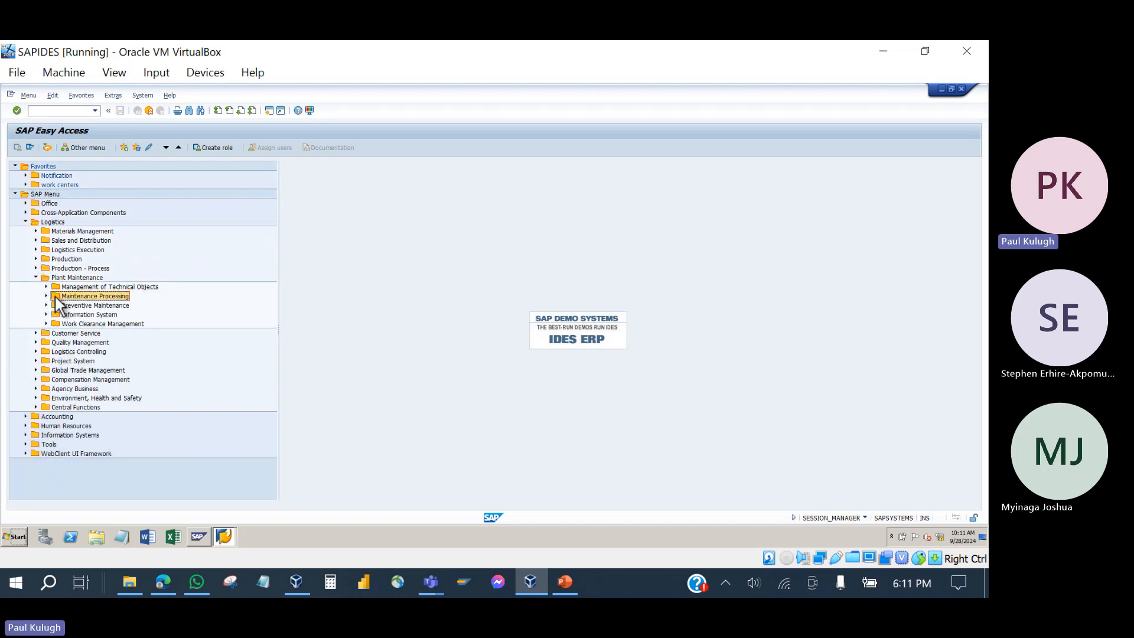
{"action": "left_click", "coordinate": [47, 296]}
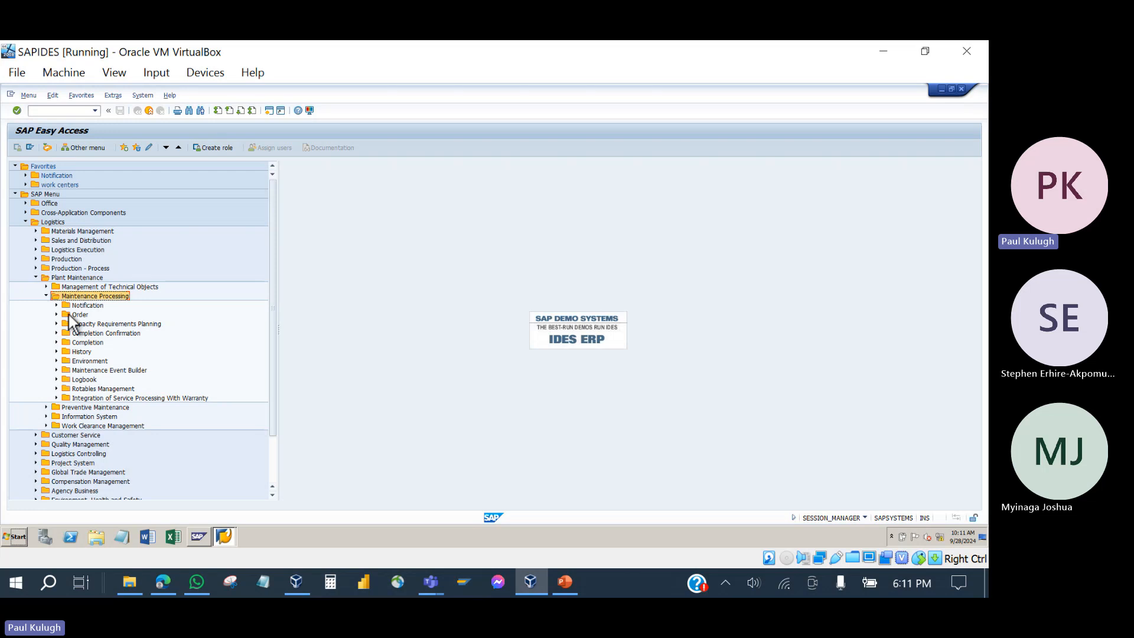
{"action": "left_click", "coordinate": [72, 314]}
{"action": "left_click", "coordinate": [56, 314]}
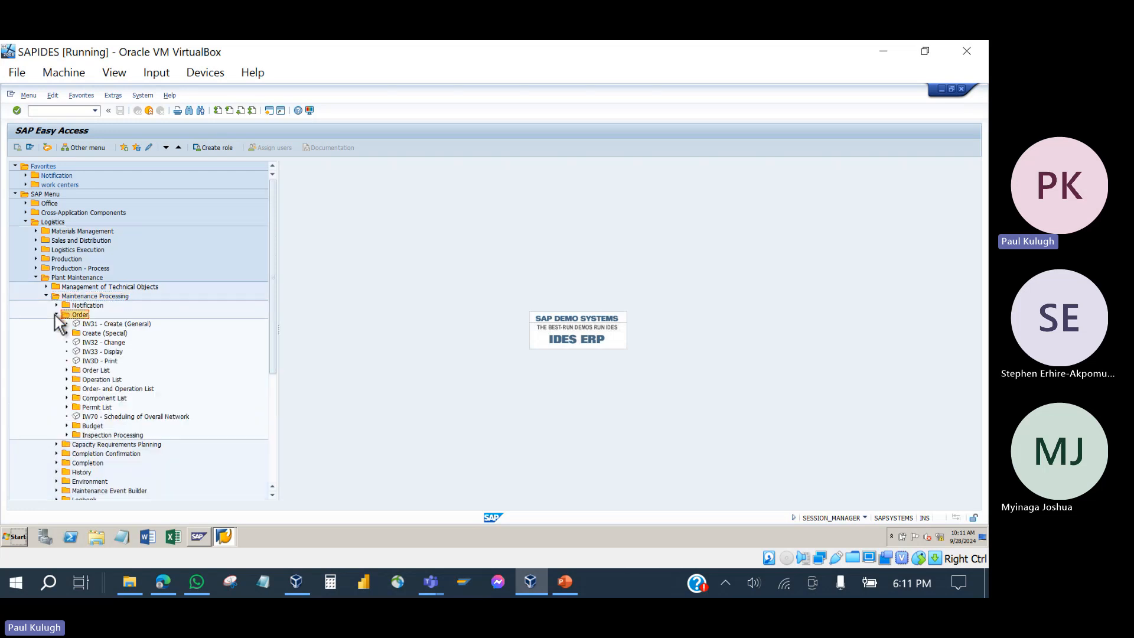
{"action": "left_click", "coordinate": [77, 374]}
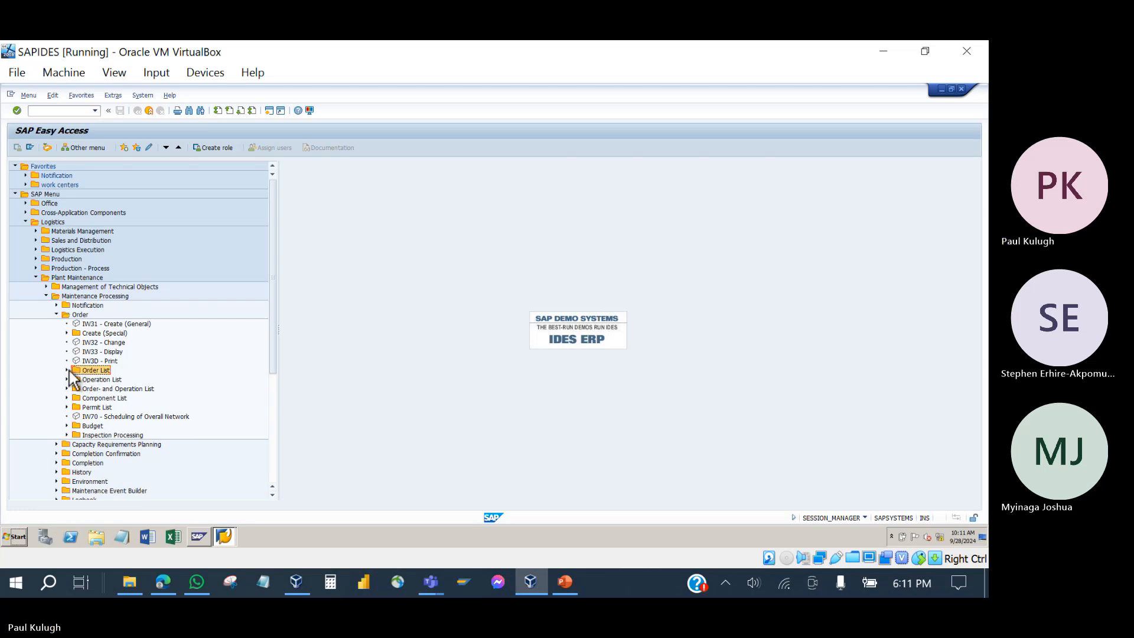
{"action": "left_click", "coordinate": [68, 371]}
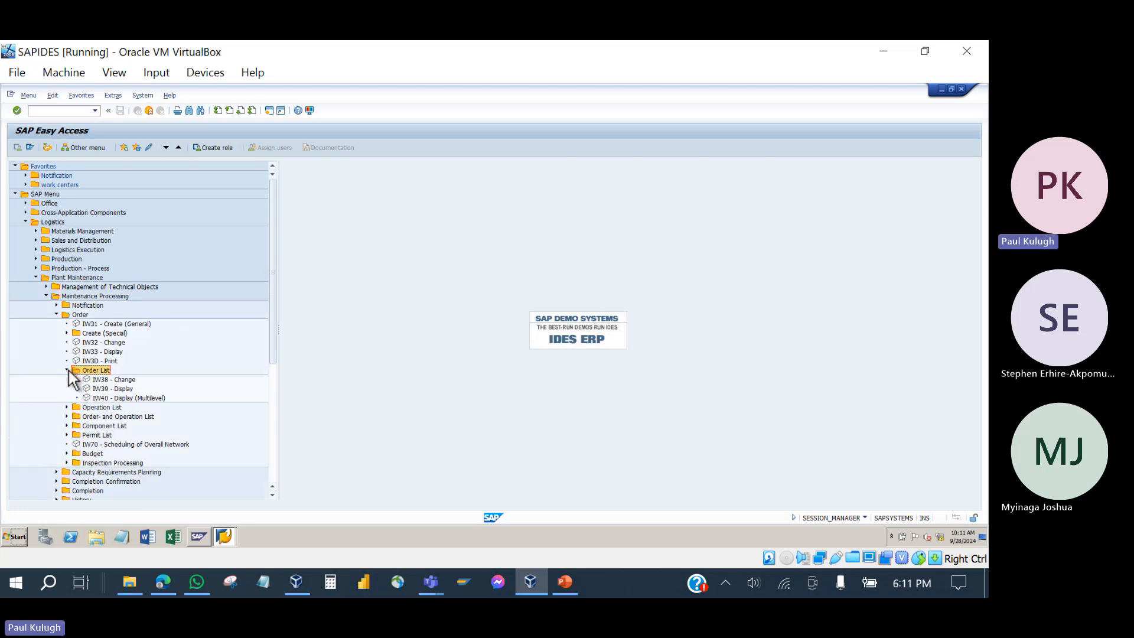
- Look over the order list transactions IW38, IW39 and IW40, and open IW38 - Change
{"action": "left_click", "coordinate": [100, 381]}
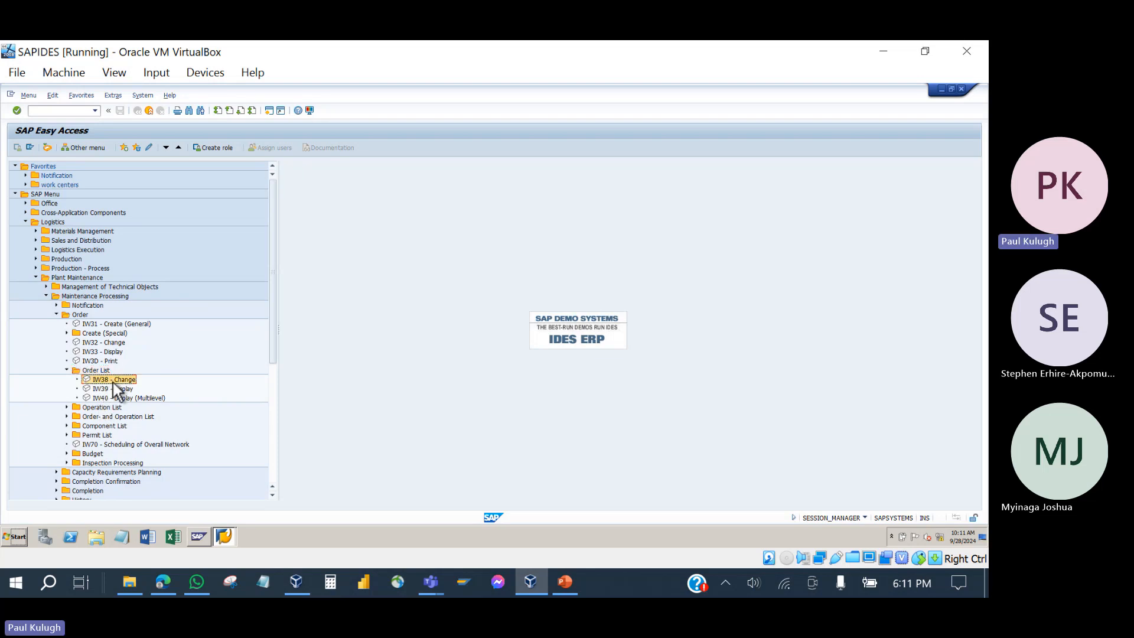
{"action": "left_click", "coordinate": [101, 389]}
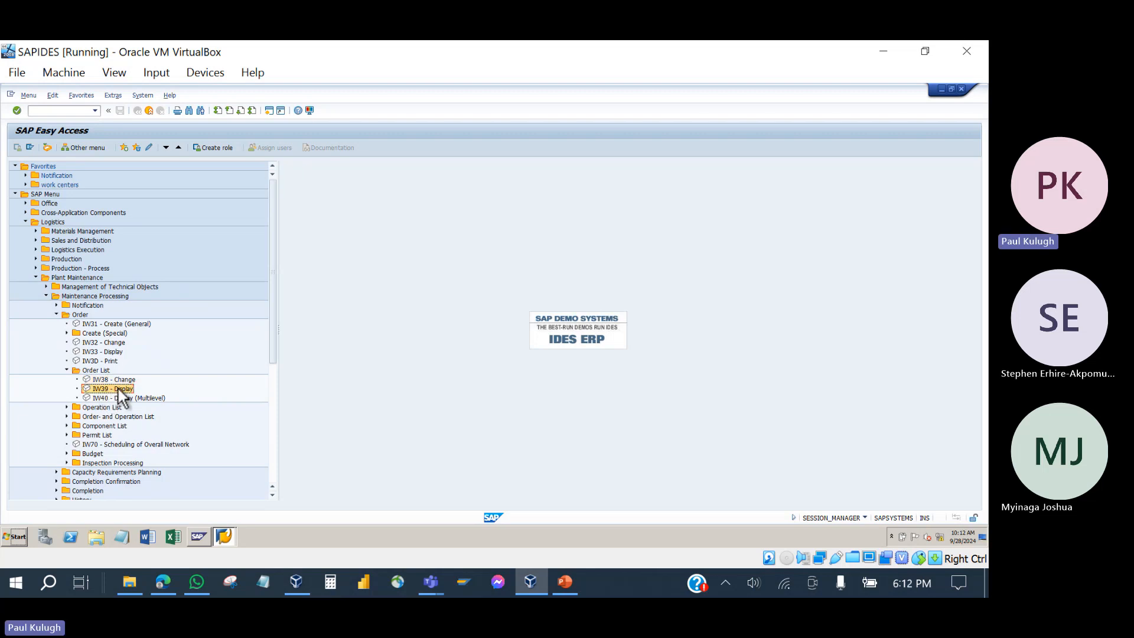
{"action": "left_click", "coordinate": [100, 398]}
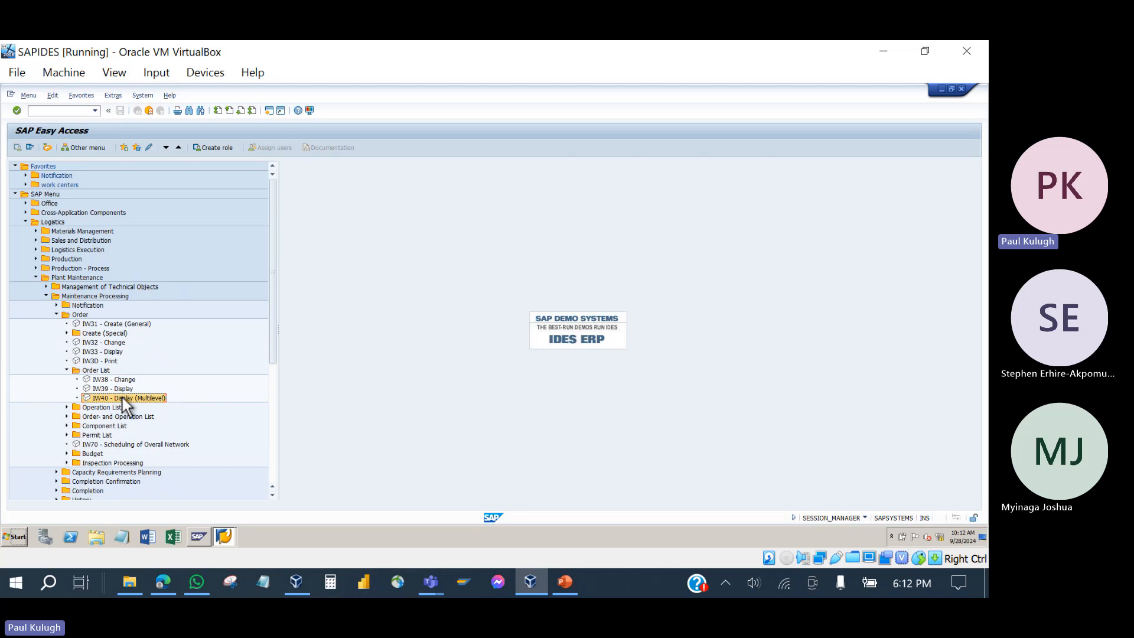
{"action": "left_click", "coordinate": [105, 378]}
{"action": "double_click", "coordinate": [110, 380]}
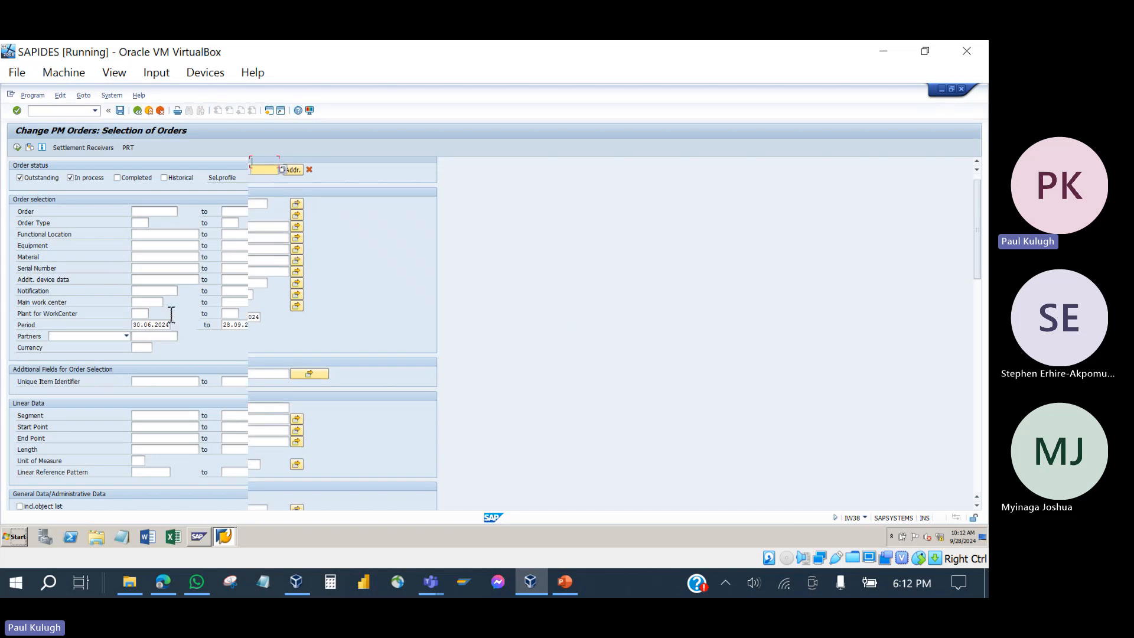
- Examine the available order selection criteria, from general and location data back to the period
{"action": "scroll", "coordinate": [171, 315], "scroll_direction": "down", "scroll_amount": 4}
{"action": "scroll", "coordinate": [171, 315], "scroll_direction": "down", "scroll_amount": 7}
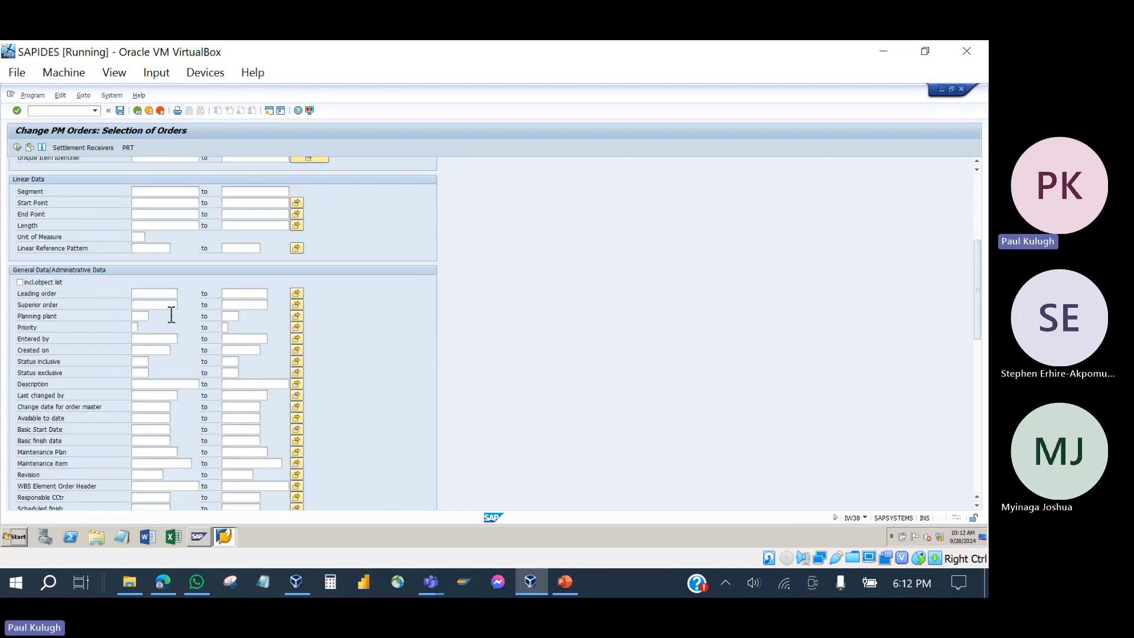
{"action": "scroll", "coordinate": [172, 315], "scroll_direction": "down", "scroll_amount": 8}
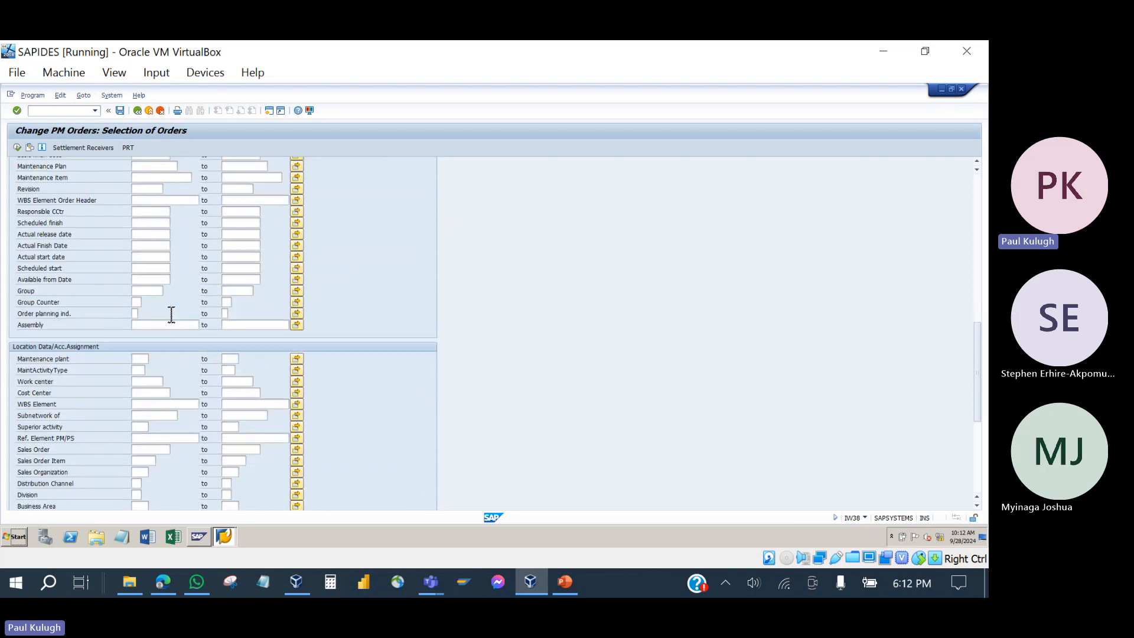
{"action": "scroll", "coordinate": [171, 315], "scroll_direction": "down", "scroll_amount": 1}
{"action": "scroll", "coordinate": [171, 315], "scroll_direction": "up", "scroll_amount": 7}
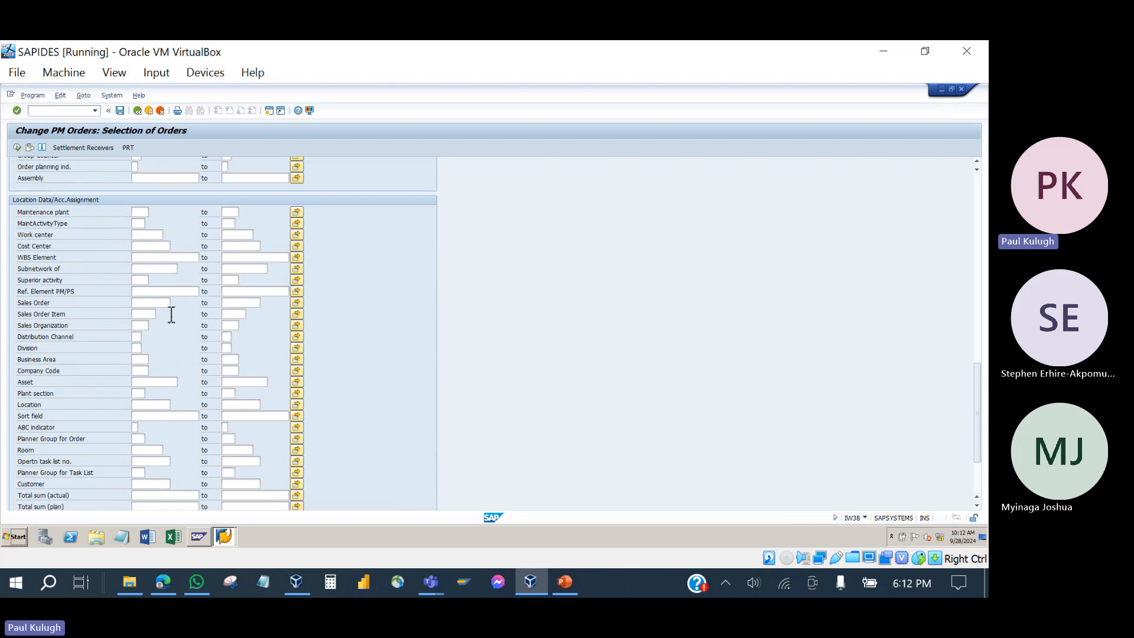
{"action": "scroll", "coordinate": [172, 315], "scroll_direction": "up", "scroll_amount": 14}
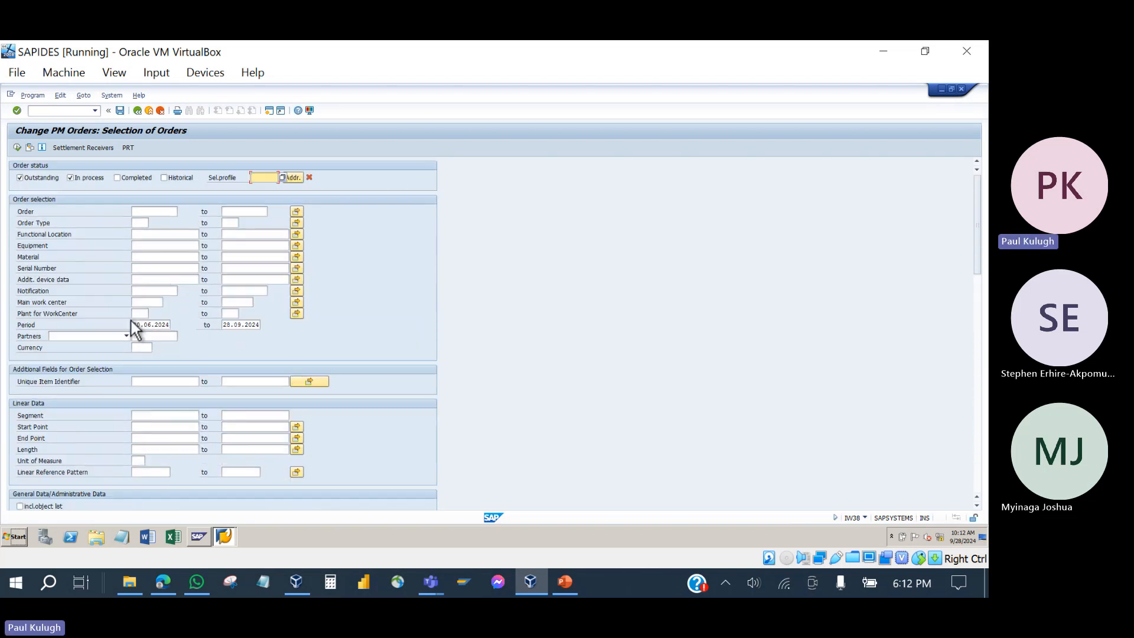
{"action": "left_click", "coordinate": [136, 325]}
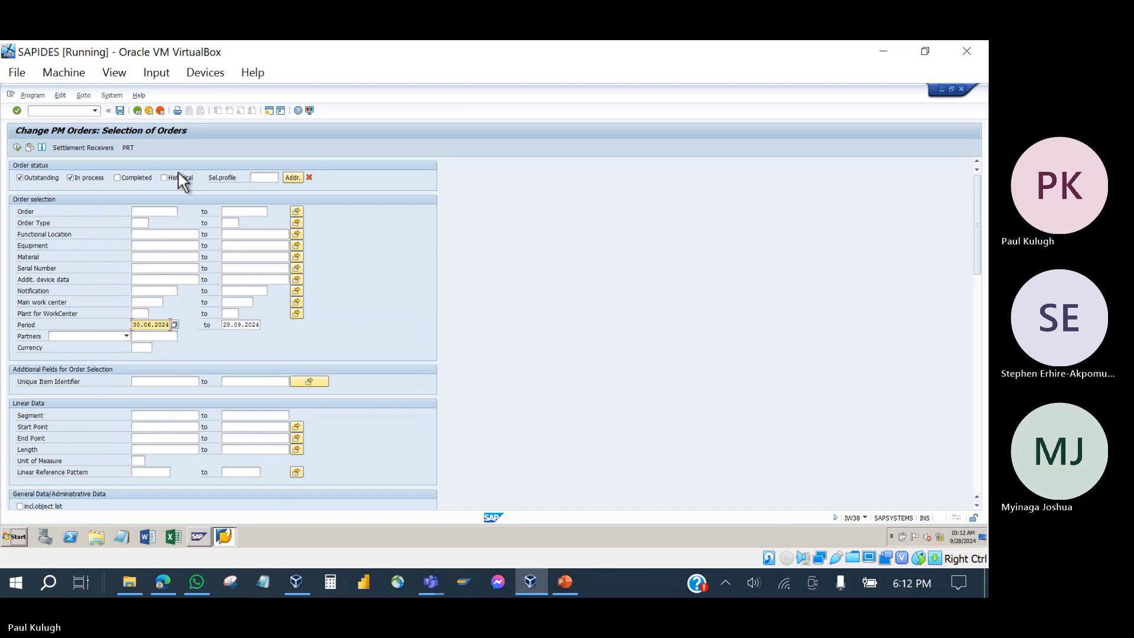
- Set the order type criterion to PM02 Regular Maintenance Order from the list of possible values
{"action": "left_click", "coordinate": [145, 223]}
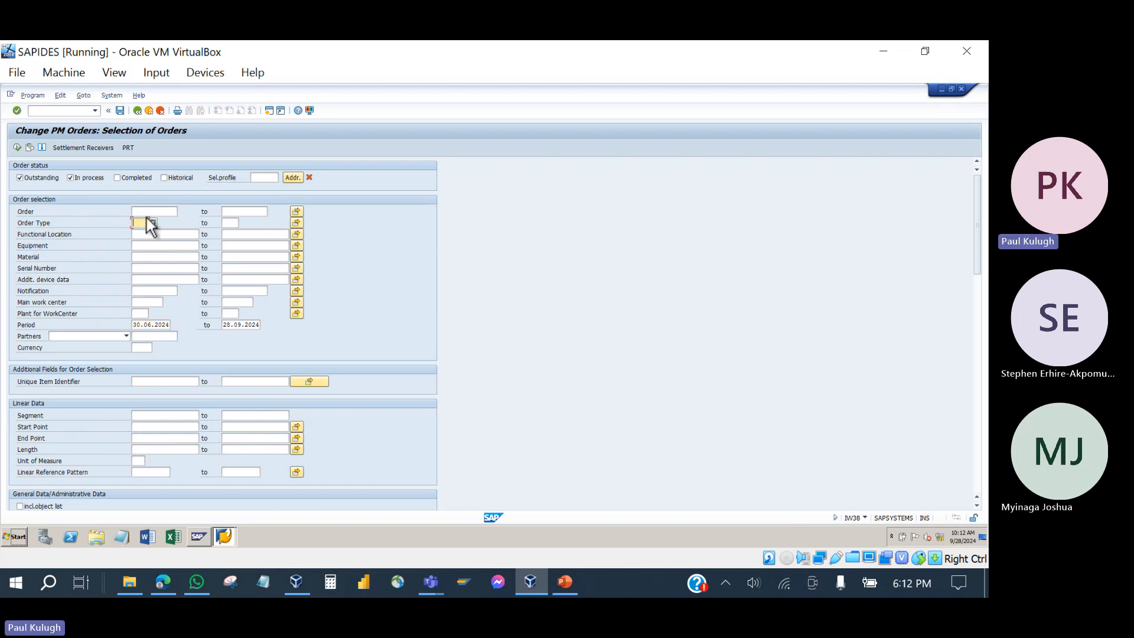
{"action": "left_click", "coordinate": [152, 223]}
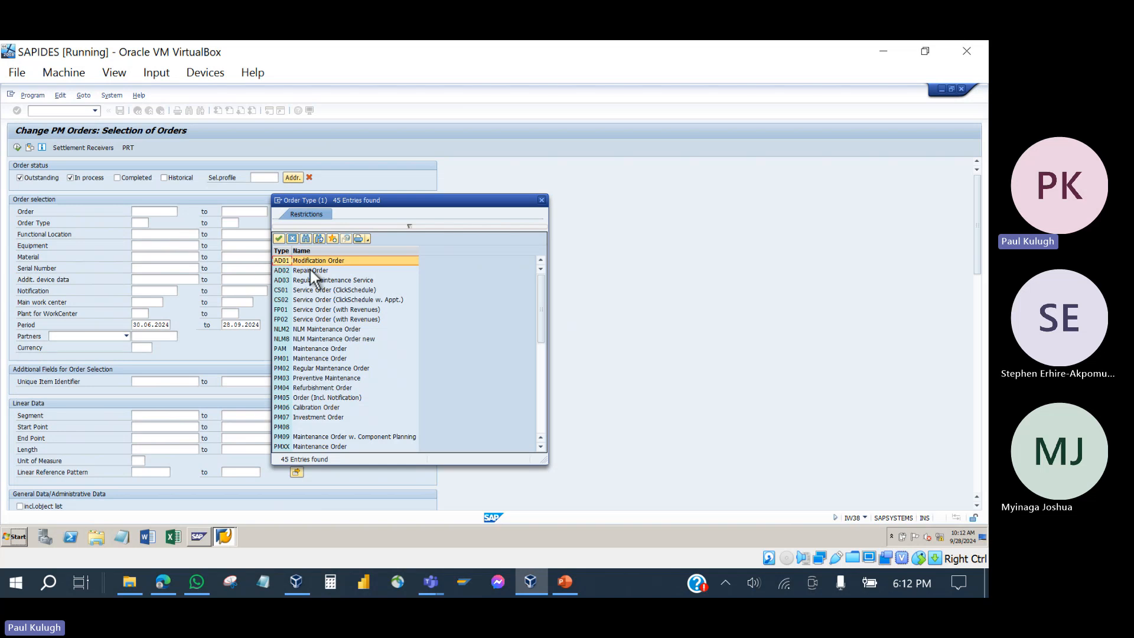
{"action": "scroll", "coordinate": [313, 271], "scroll_direction": "down", "scroll_amount": 8}
{"action": "scroll", "coordinate": [313, 271], "scroll_direction": "up", "scroll_amount": 6}
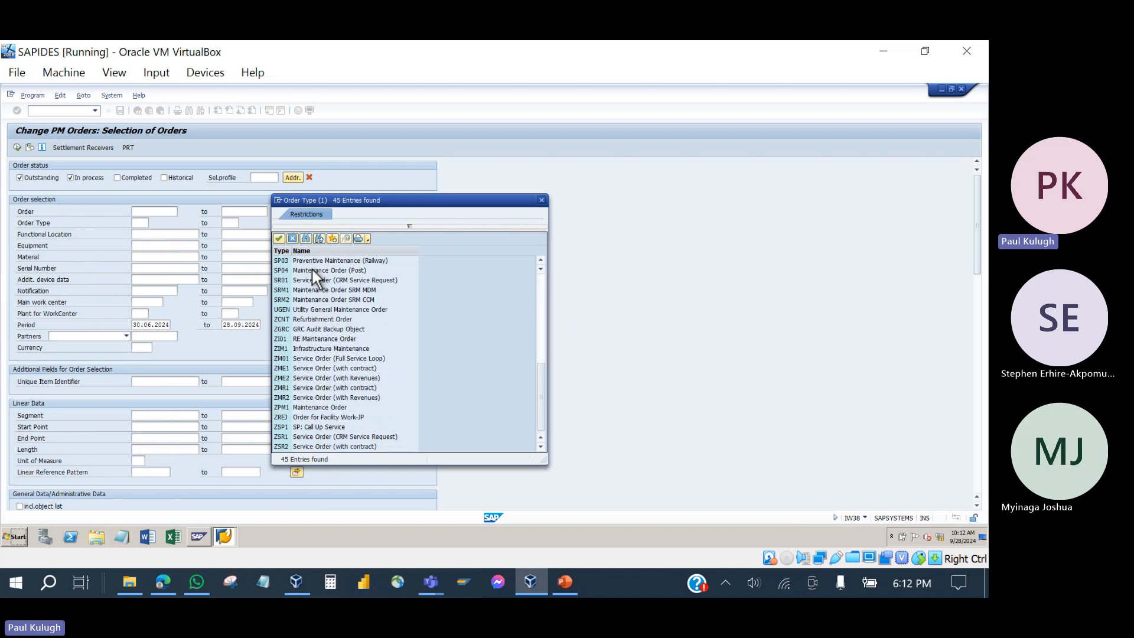
{"action": "scroll", "coordinate": [312, 269], "scroll_direction": "up", "scroll_amount": 1}
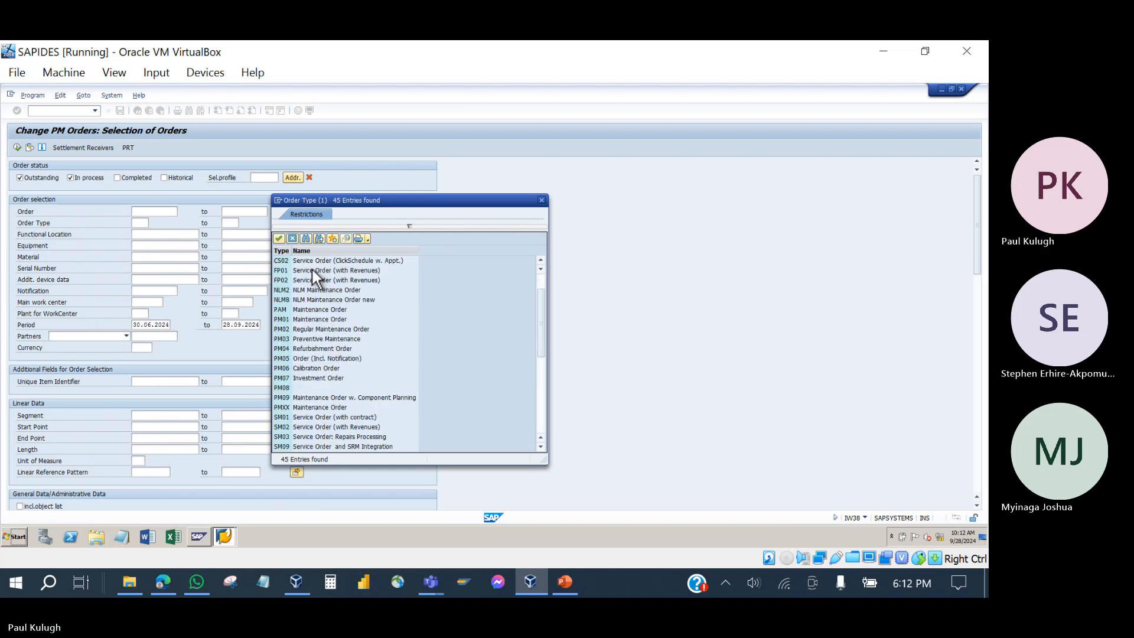
{"action": "left_click", "coordinate": [317, 332]}
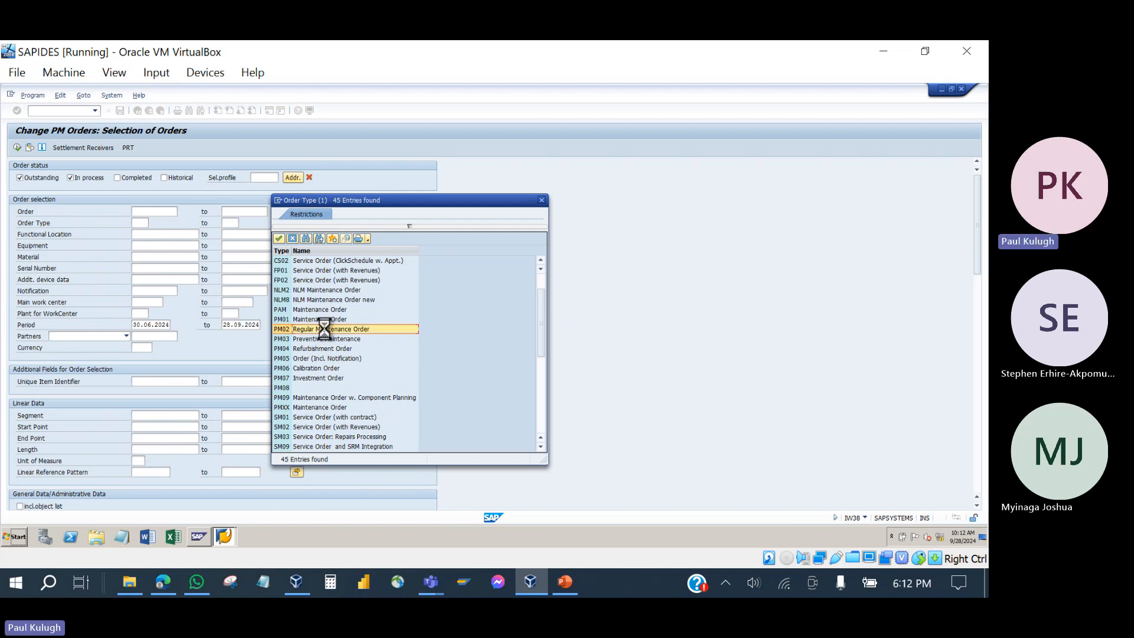
{"action": "double_click", "coordinate": [323, 327]}
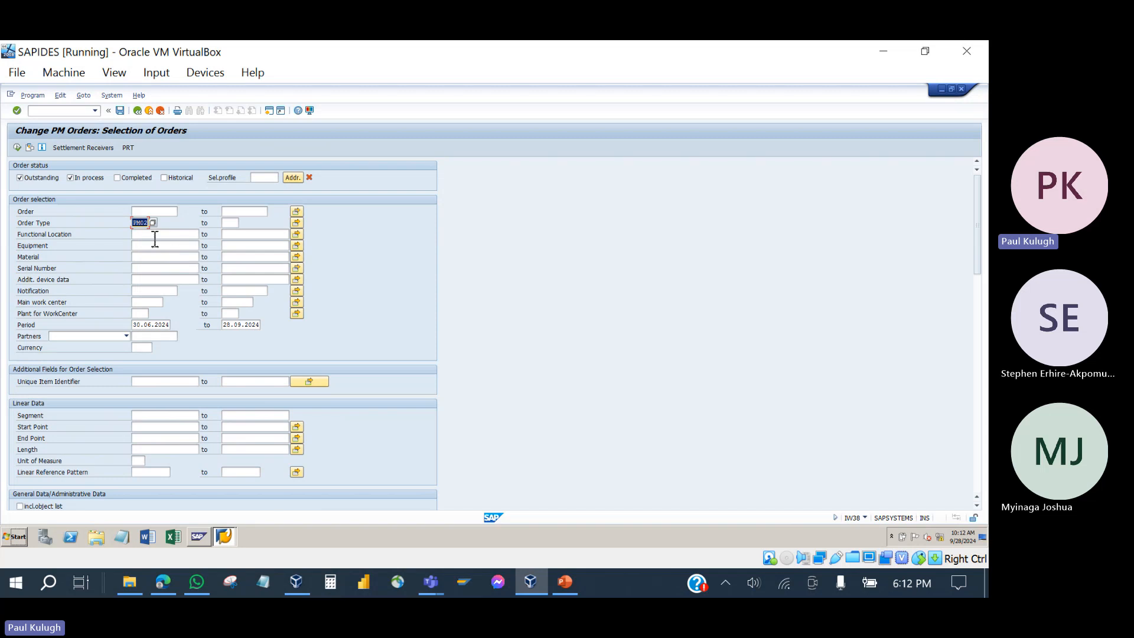
- Add order types PM01 and PM03 as further single values in the multiple selection for order type
{"action": "scroll", "coordinate": [152, 267], "scroll_direction": "down", "scroll_amount": 2}
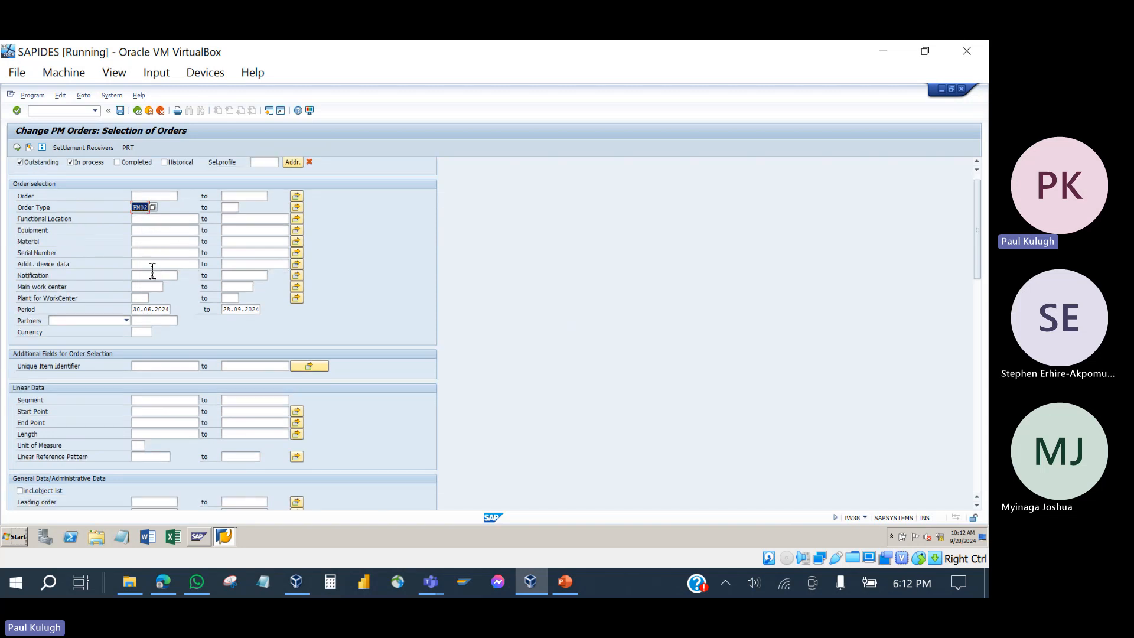
{"action": "scroll", "coordinate": [152, 271], "scroll_direction": "up", "scroll_amount": 2}
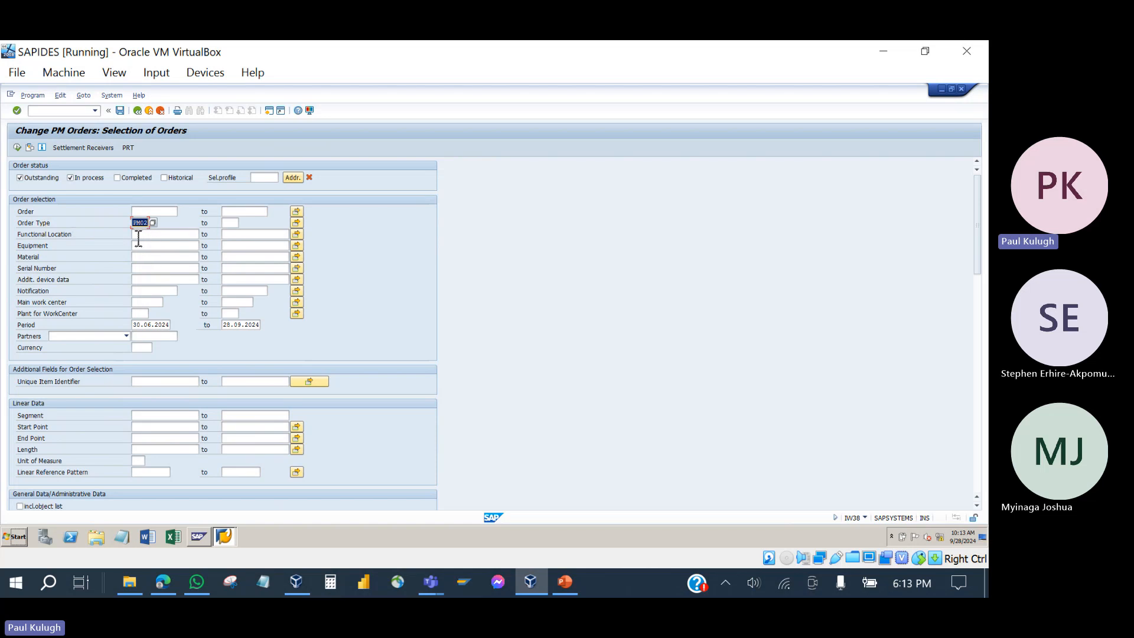
{"action": "left_click", "coordinate": [147, 222]}
{"action": "left_click", "coordinate": [297, 223]}
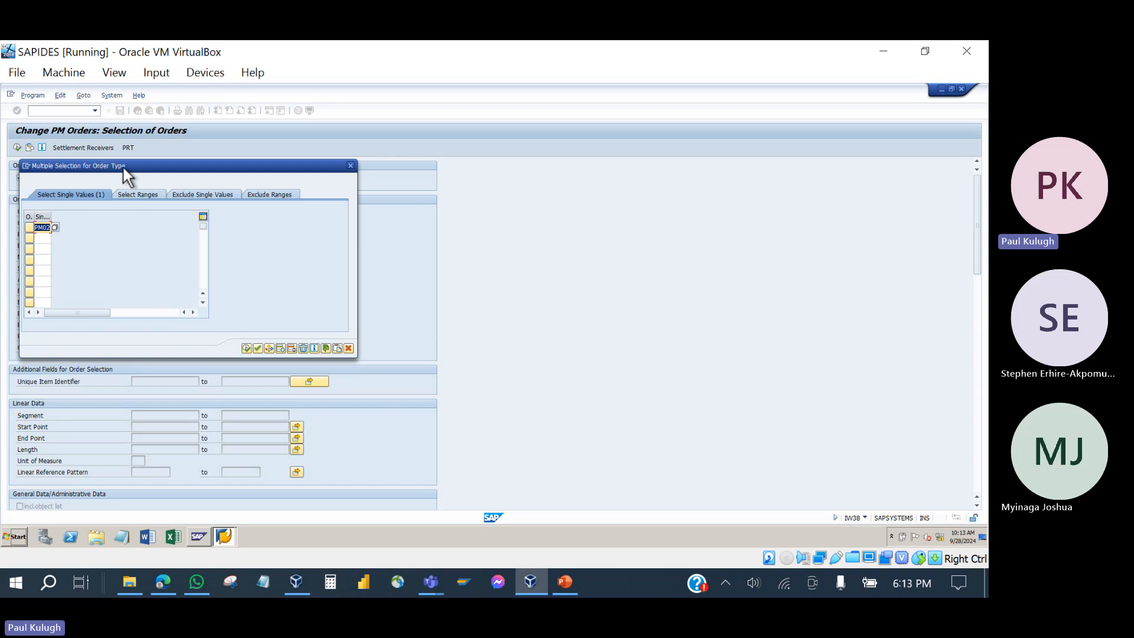
{"action": "left_click_drag", "start_coordinate": [137, 165], "coordinate": [425, 134]}
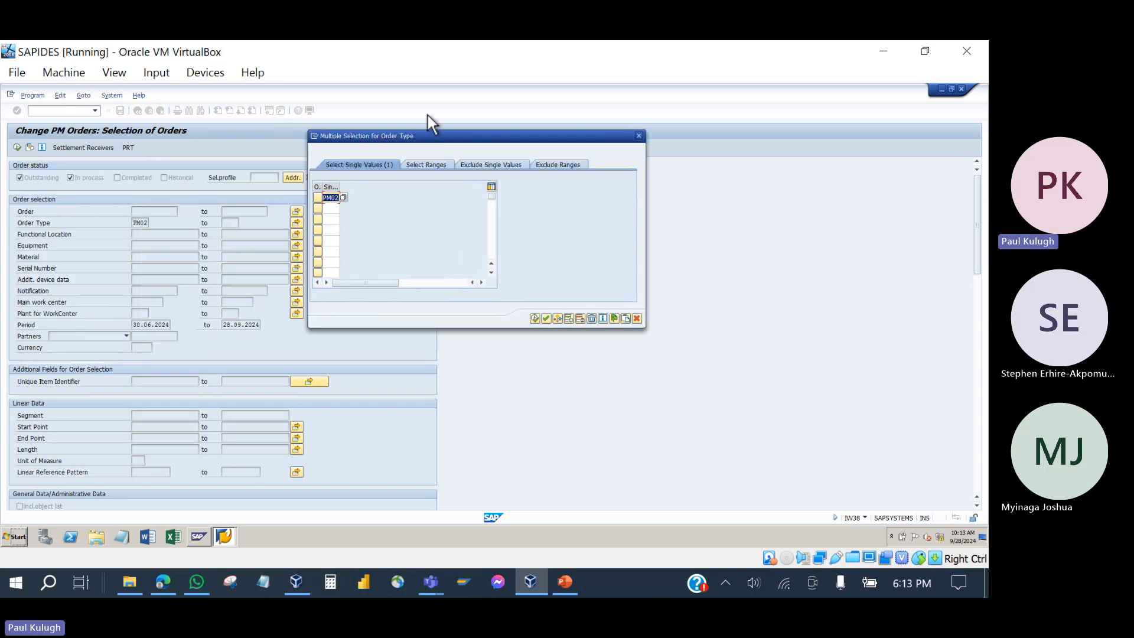
{"action": "left_click", "coordinate": [334, 208]}
{"action": "left_click", "coordinate": [344, 209]}
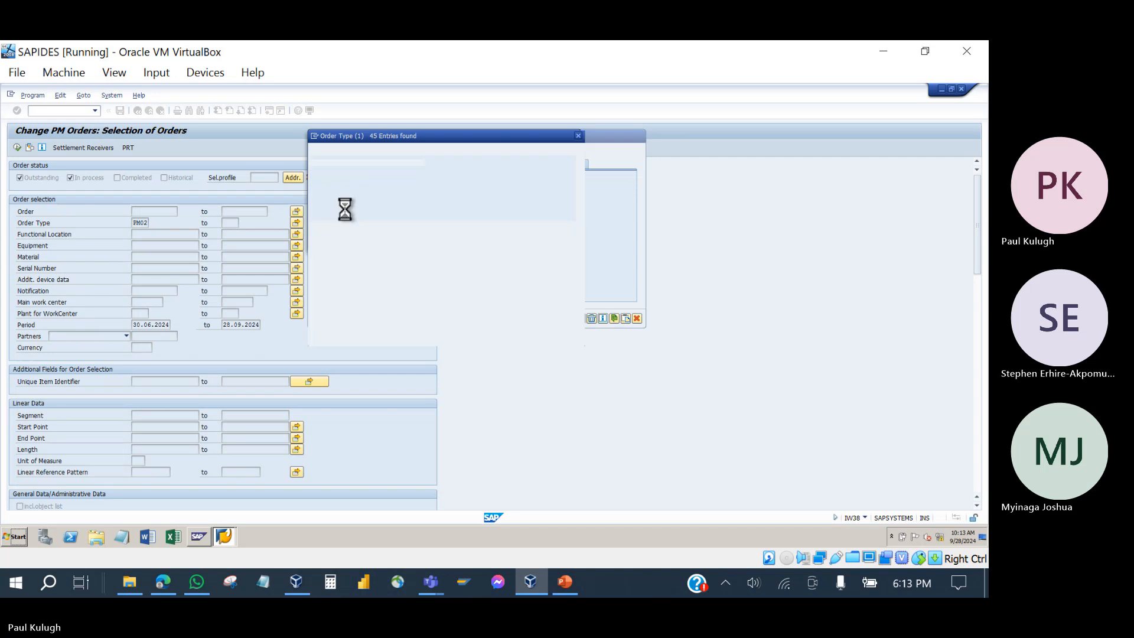
{"action": "double_click", "coordinate": [326, 295]}
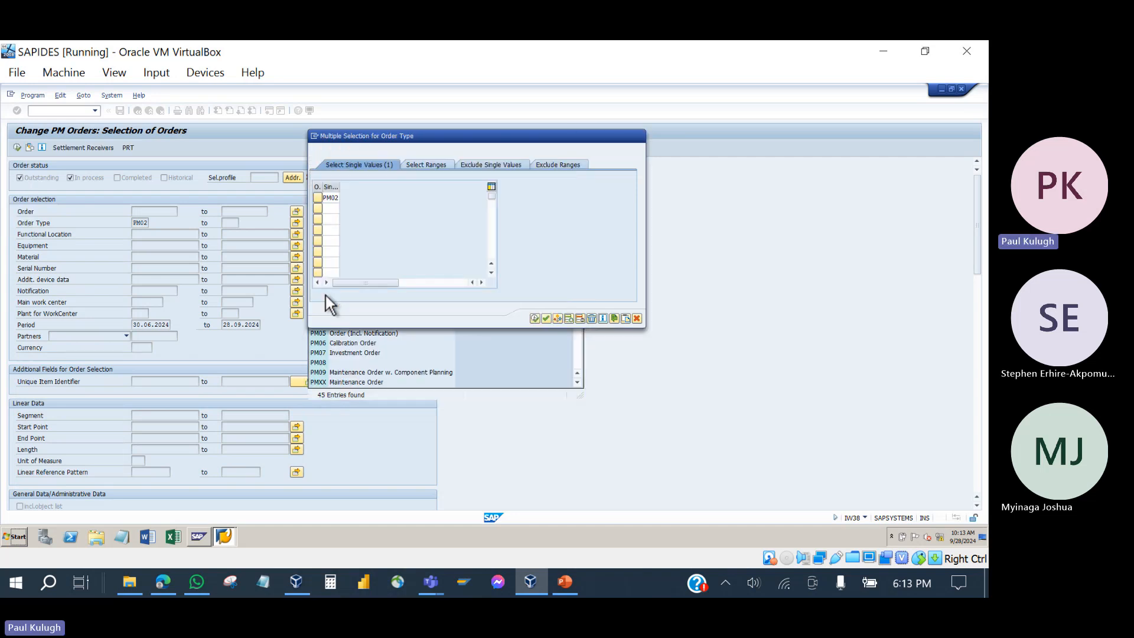
{"action": "left_click", "coordinate": [336, 220]}
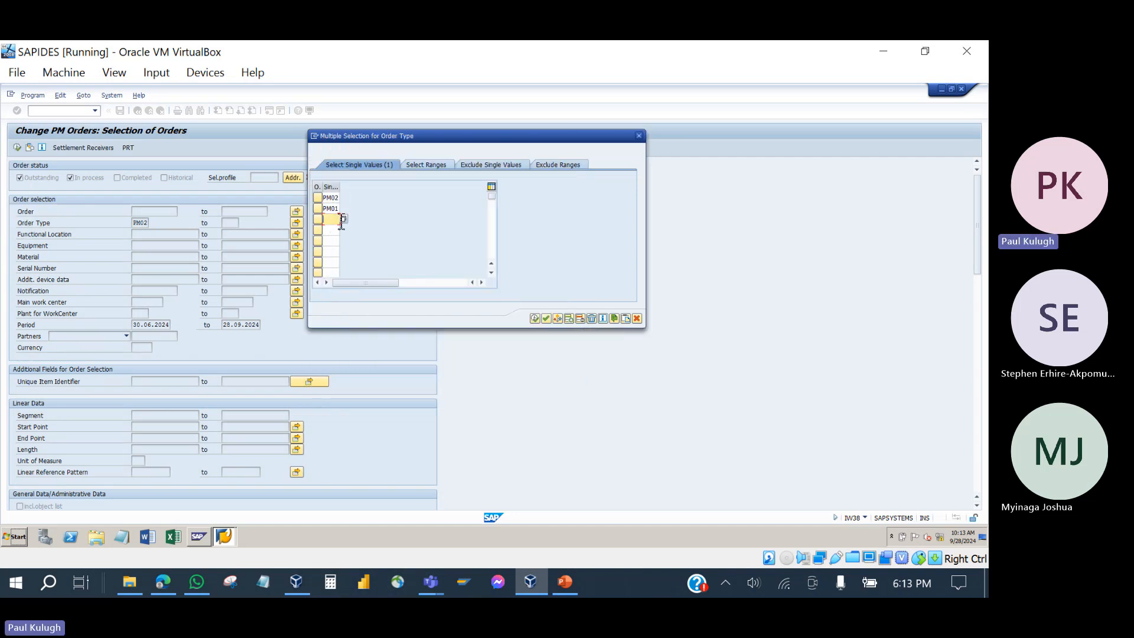
{"action": "left_click", "coordinate": [344, 218]}
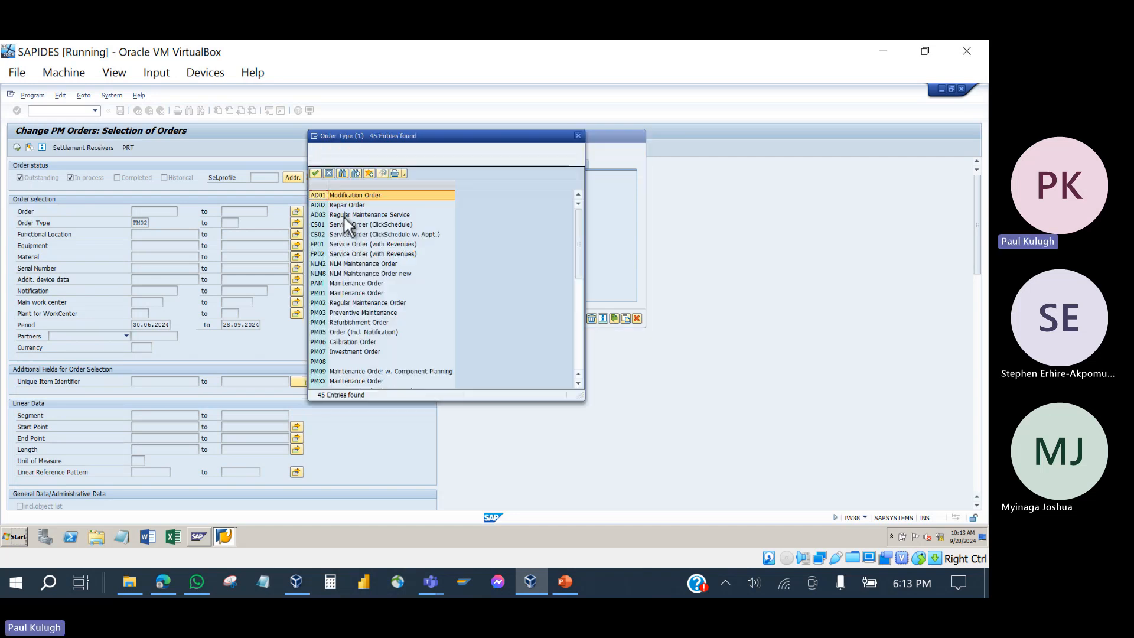
{"action": "double_click", "coordinate": [328, 313]}
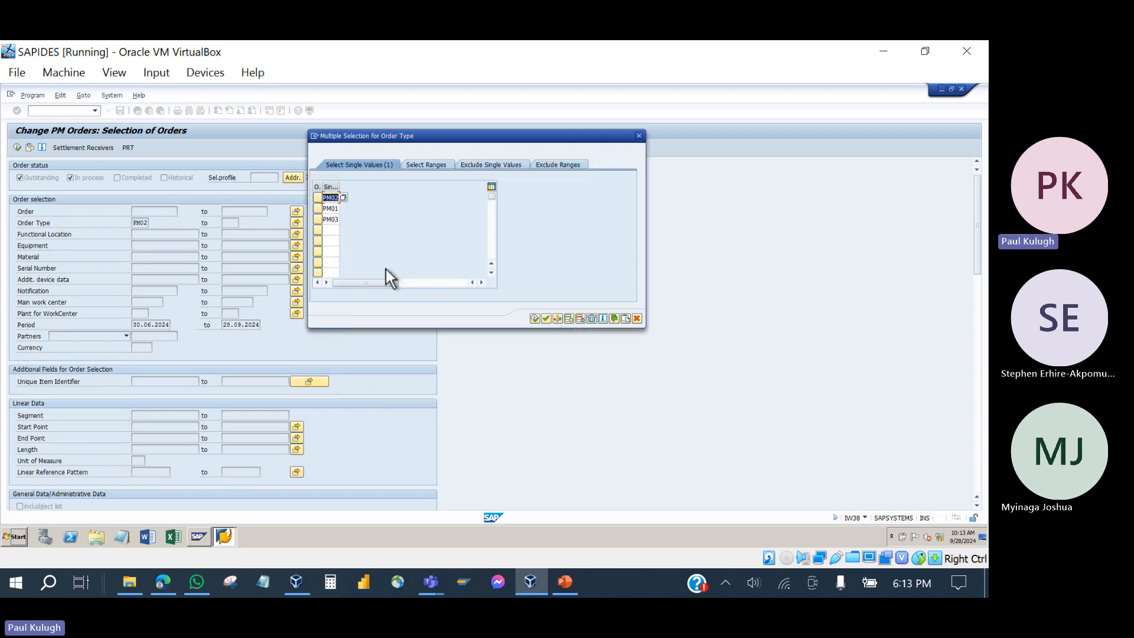
{"action": "left_click", "coordinate": [535, 319]}
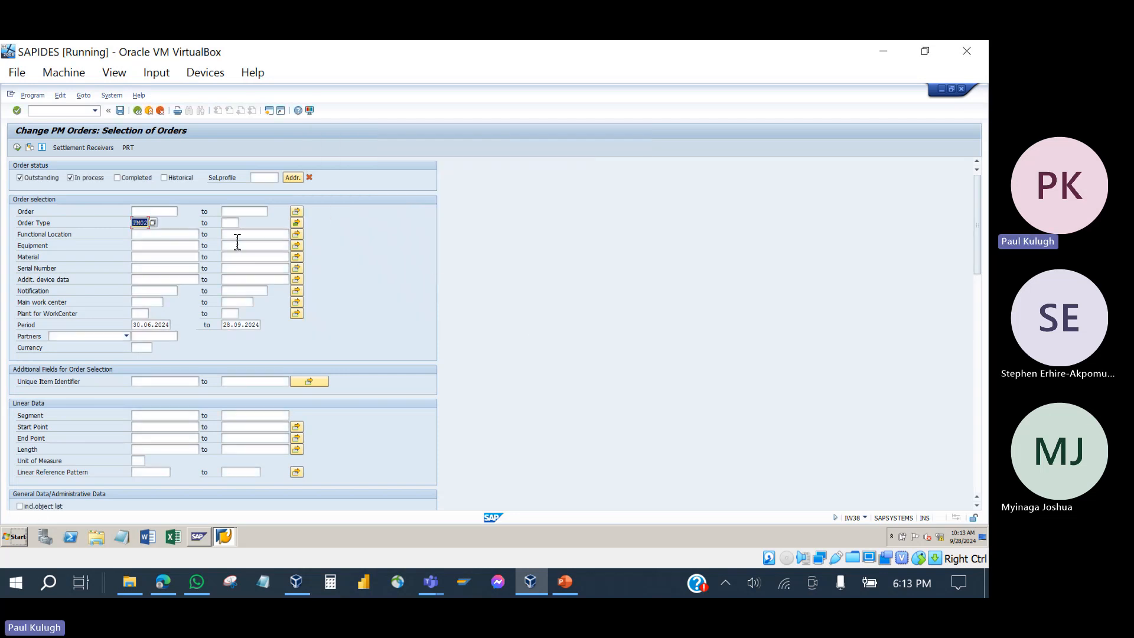
- Review the single values in the order type multiple selection and go to the Functional Location criterion
{"action": "left_click", "coordinate": [295, 225]}
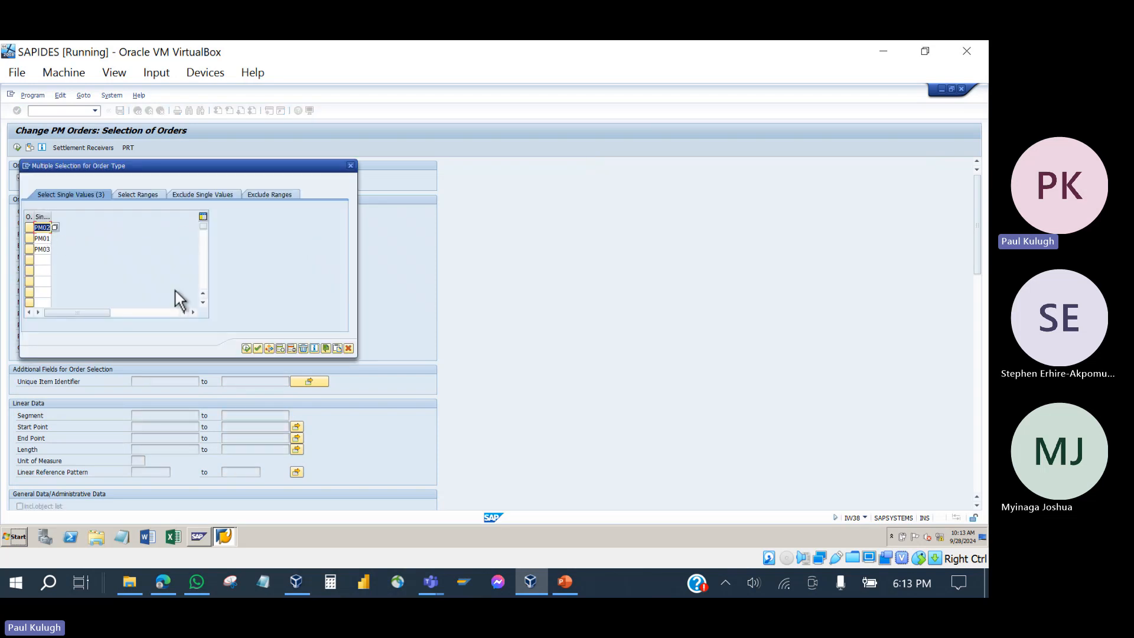
{"action": "left_click", "coordinate": [247, 348]}
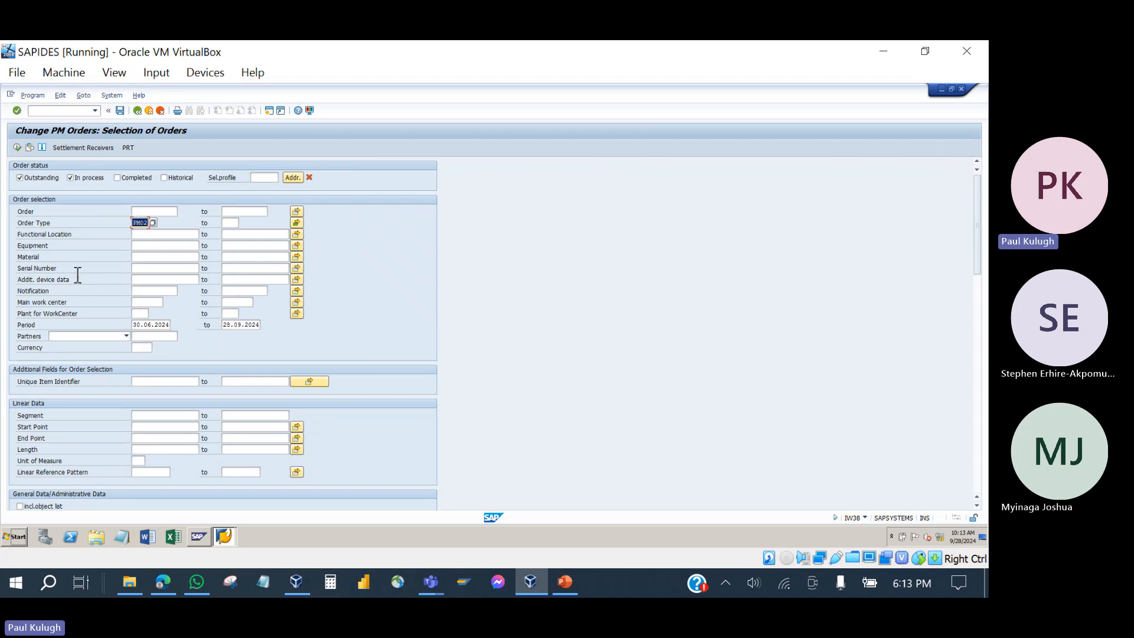
{"action": "left_click", "coordinate": [144, 237]}
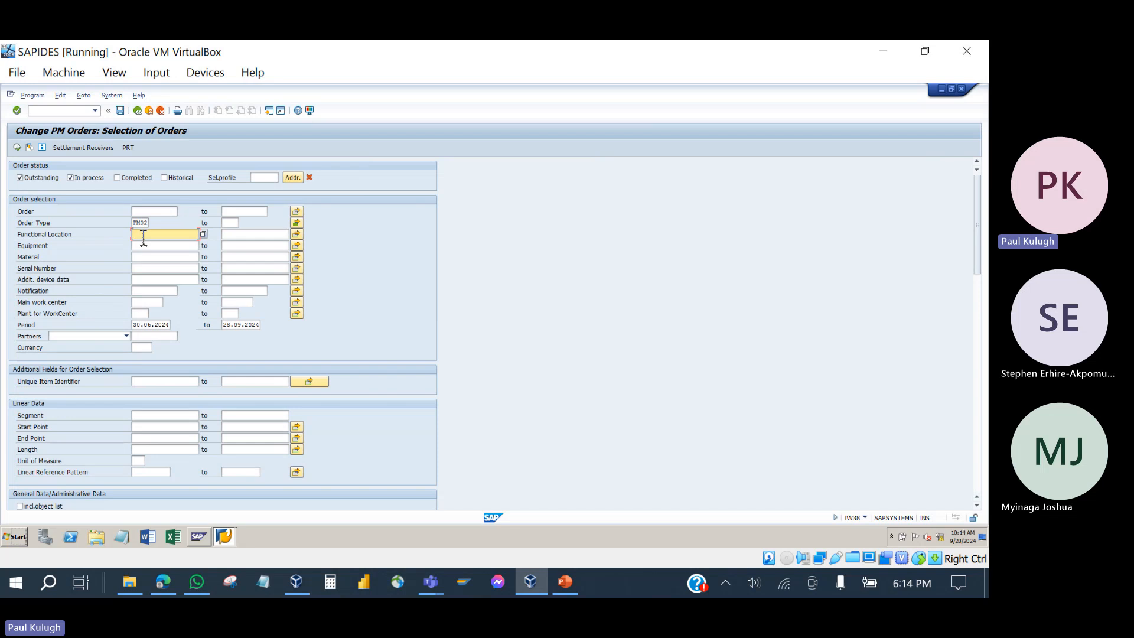
- Set the Functional Location criterion to MAK* from the previously entered values and go to the Equipment criterion
{"action": "type", "text": "m"}
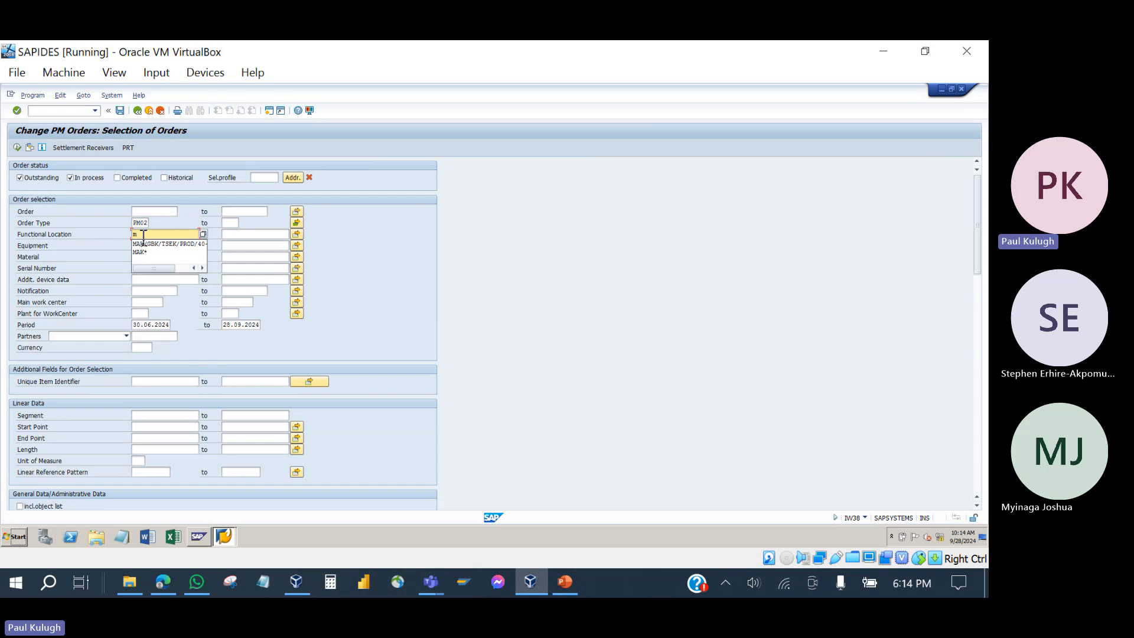
{"action": "left_click", "coordinate": [154, 252]}
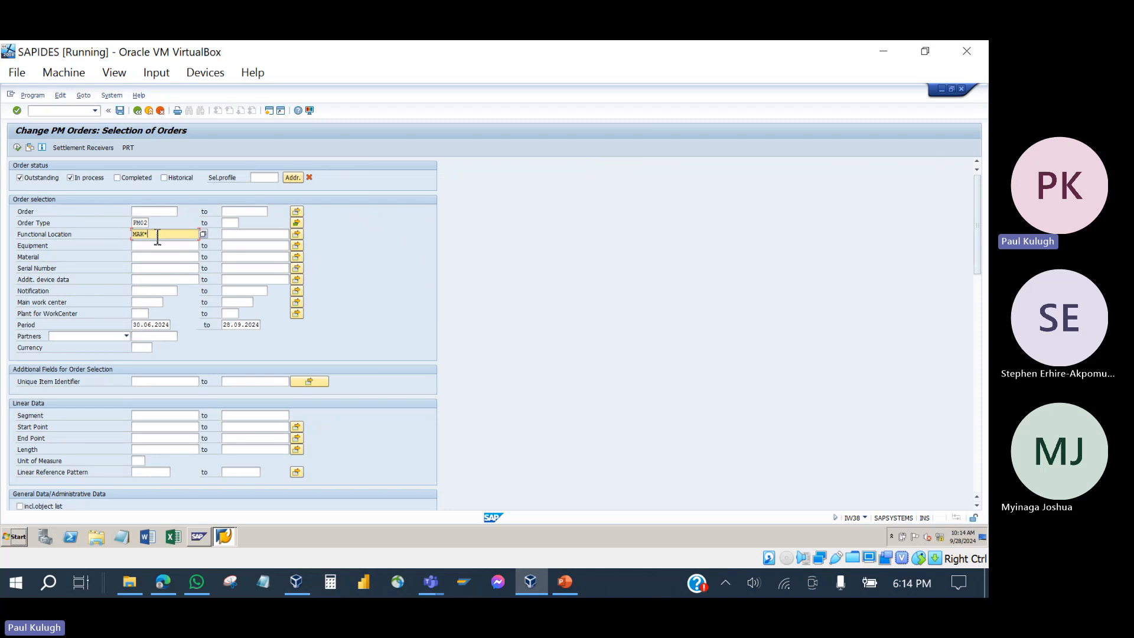
{"action": "left_click", "coordinate": [147, 246]}
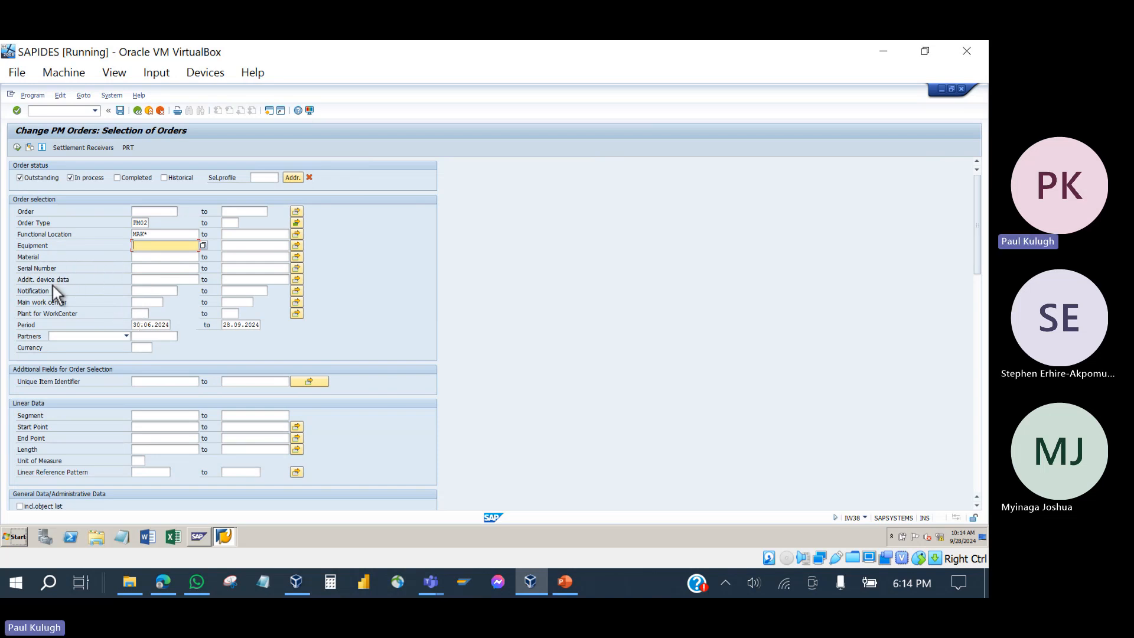
{"action": "left_click", "coordinate": [151, 302]}
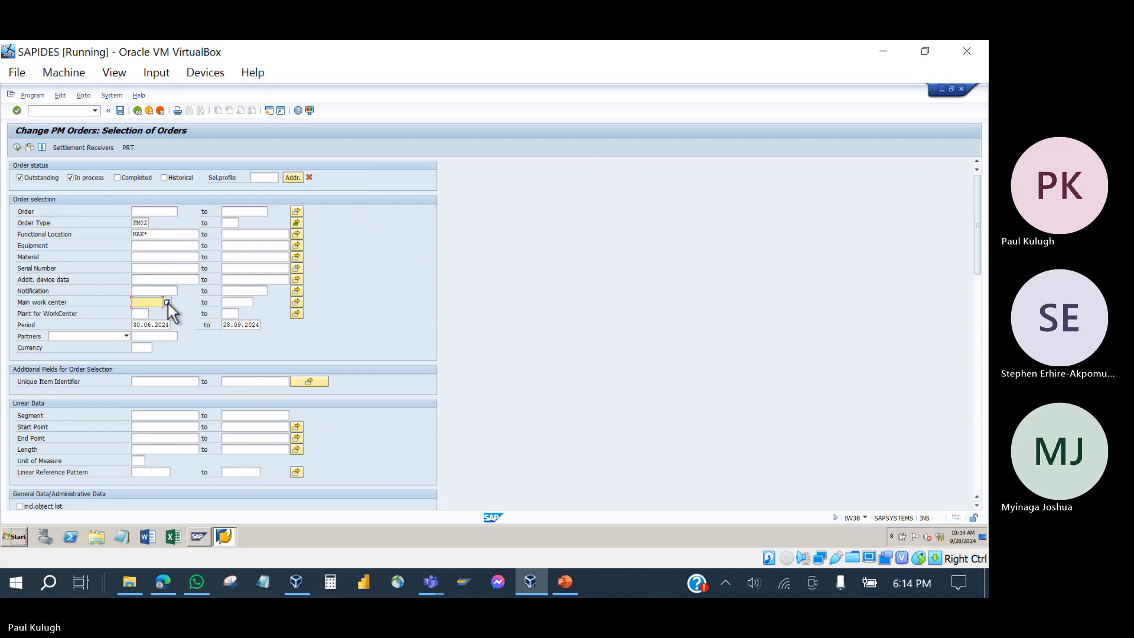
{"action": "key", "text": "F4"}
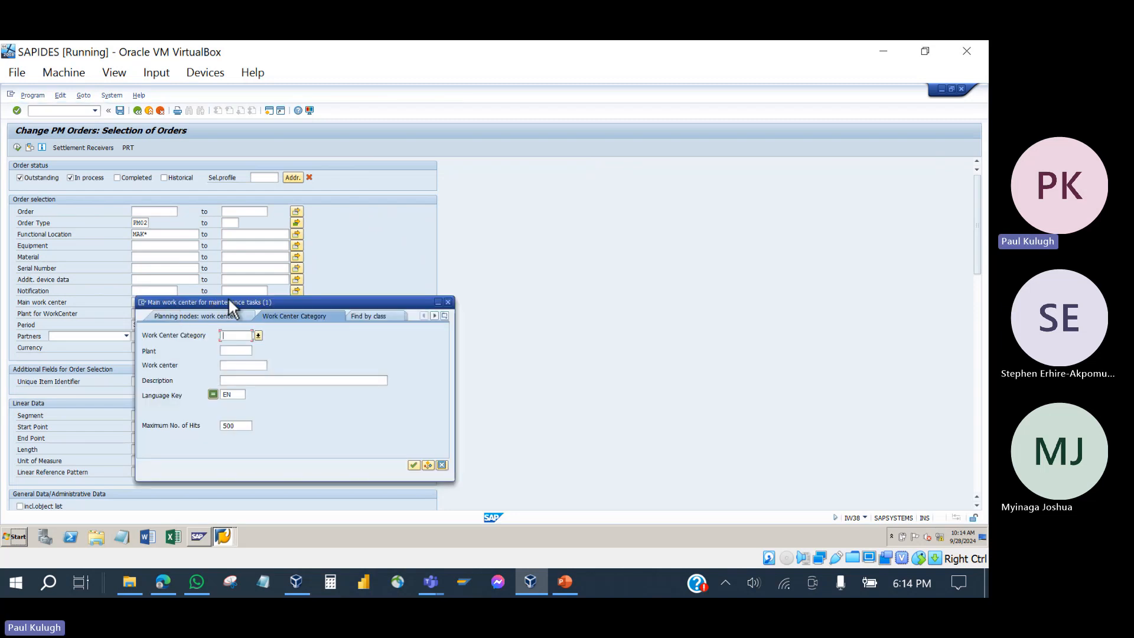
{"action": "left_click_drag", "start_coordinate": [230, 302], "coordinate": [533, 198]}
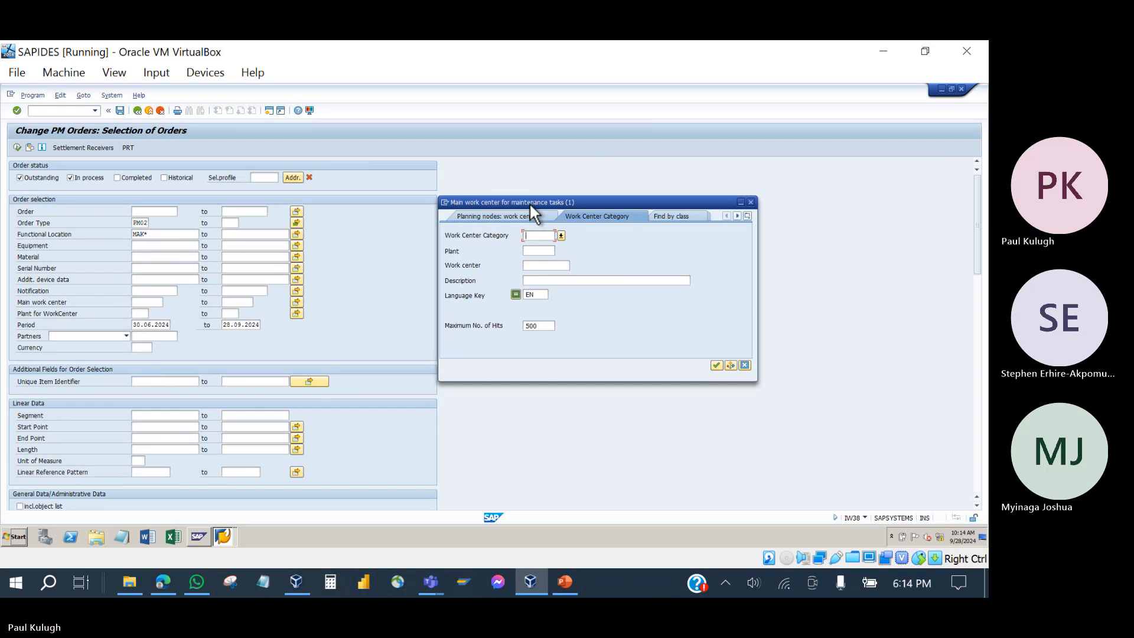
- Switch to the Teams meeting, admit the participant waiting in the lobby, and minimize the meeting window
{"action": "mouse_move", "coordinate": [430, 585]}
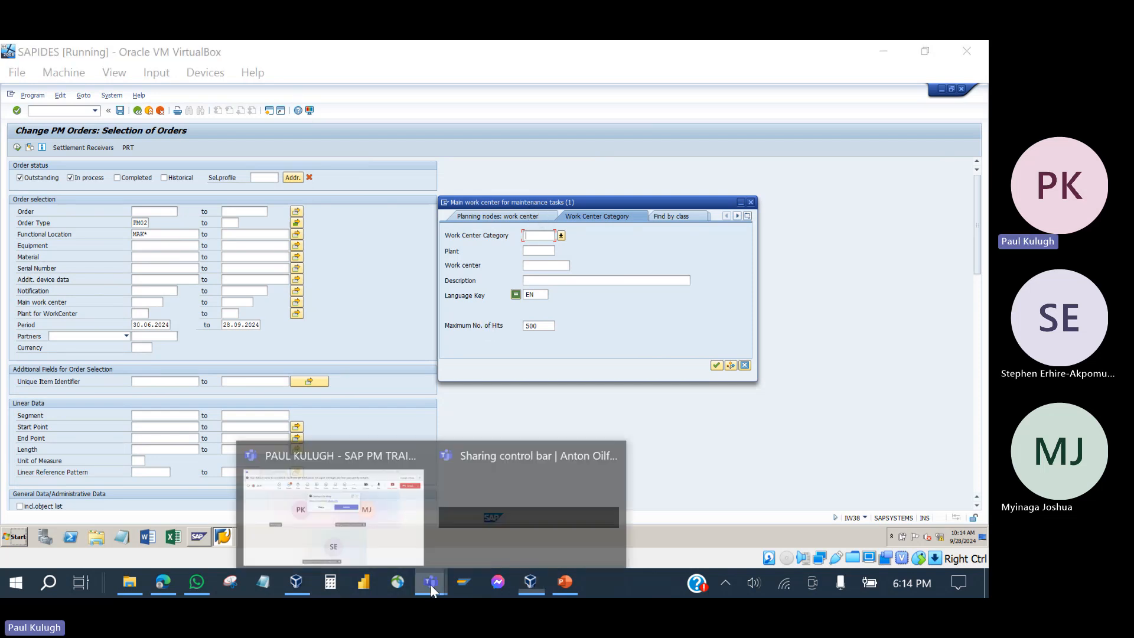
{"action": "left_click", "coordinate": [388, 516]}
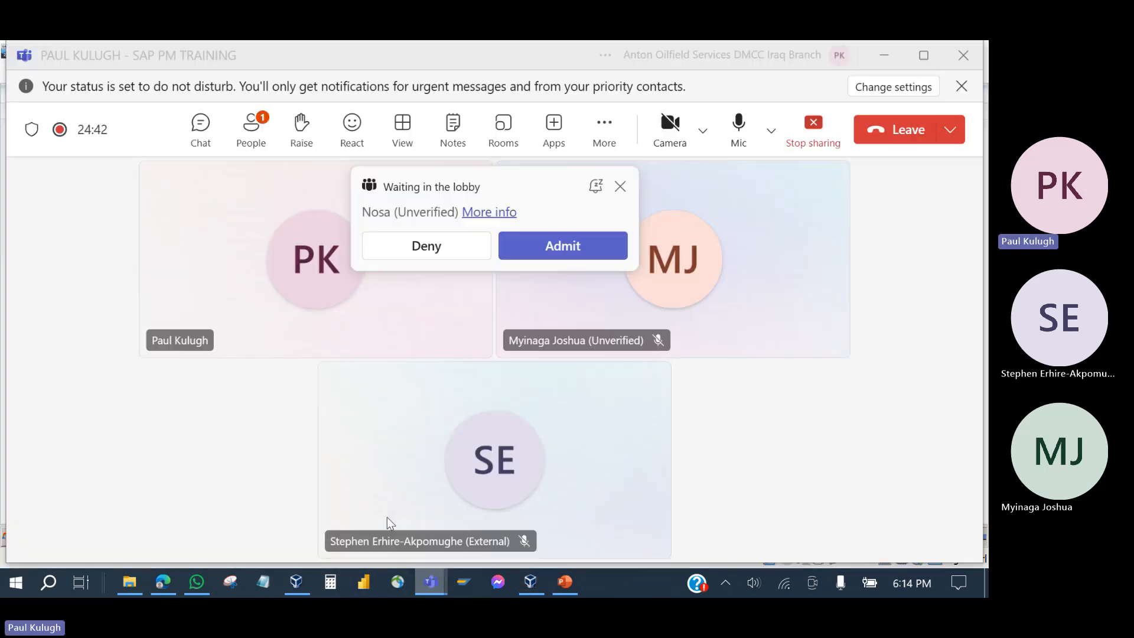
{"action": "left_click", "coordinate": [552, 245]}
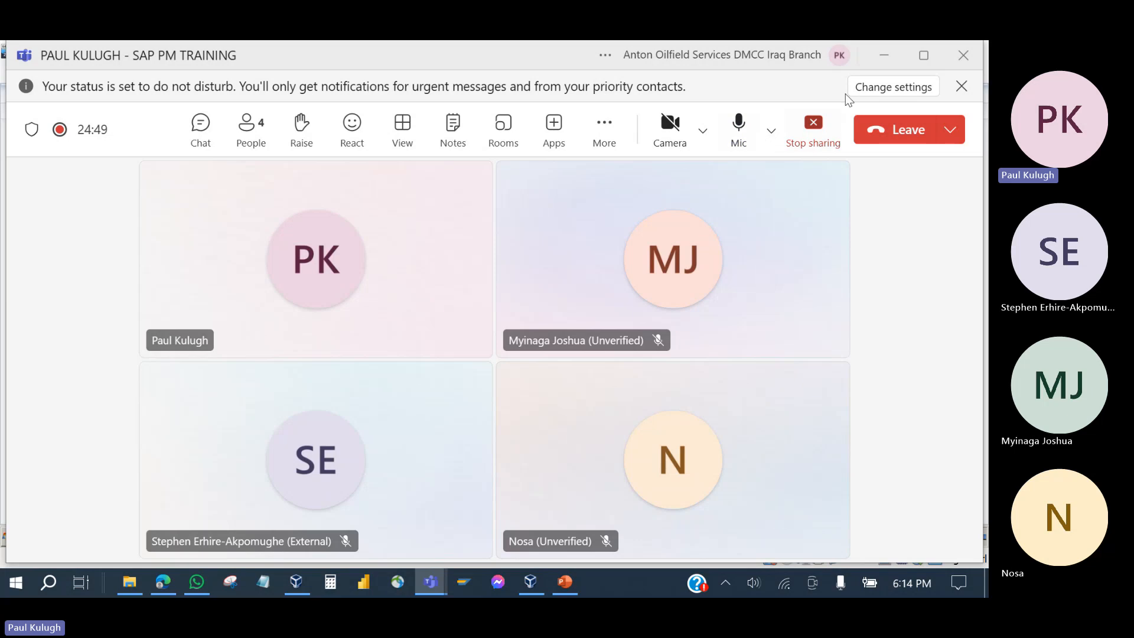
{"action": "left_click", "coordinate": [880, 61]}
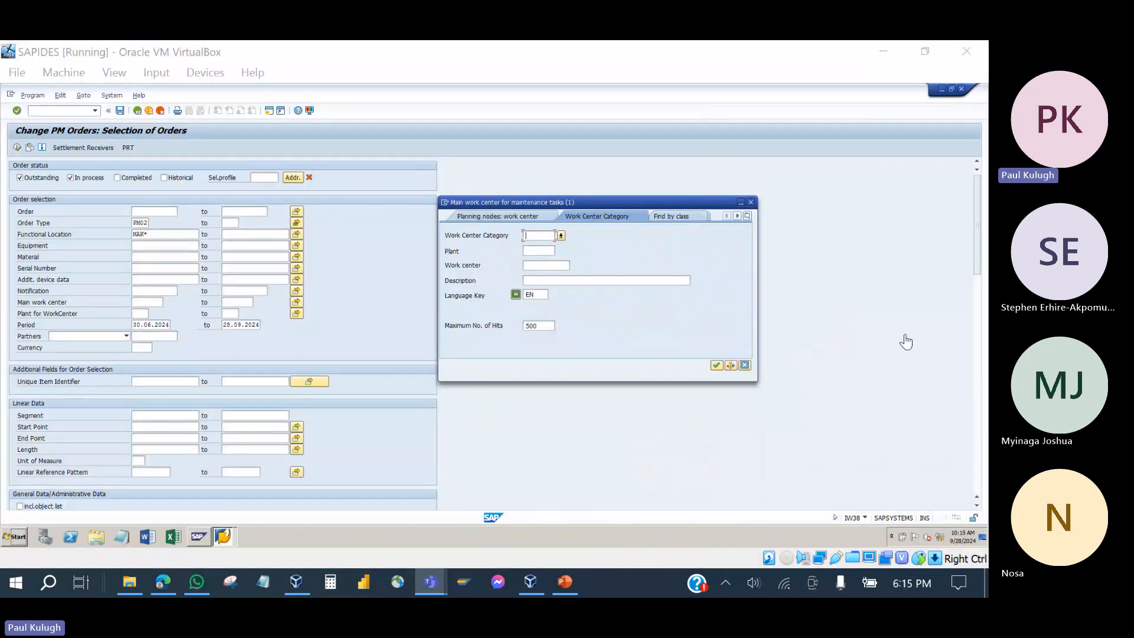
{"action": "left_click", "coordinate": [750, 202]}
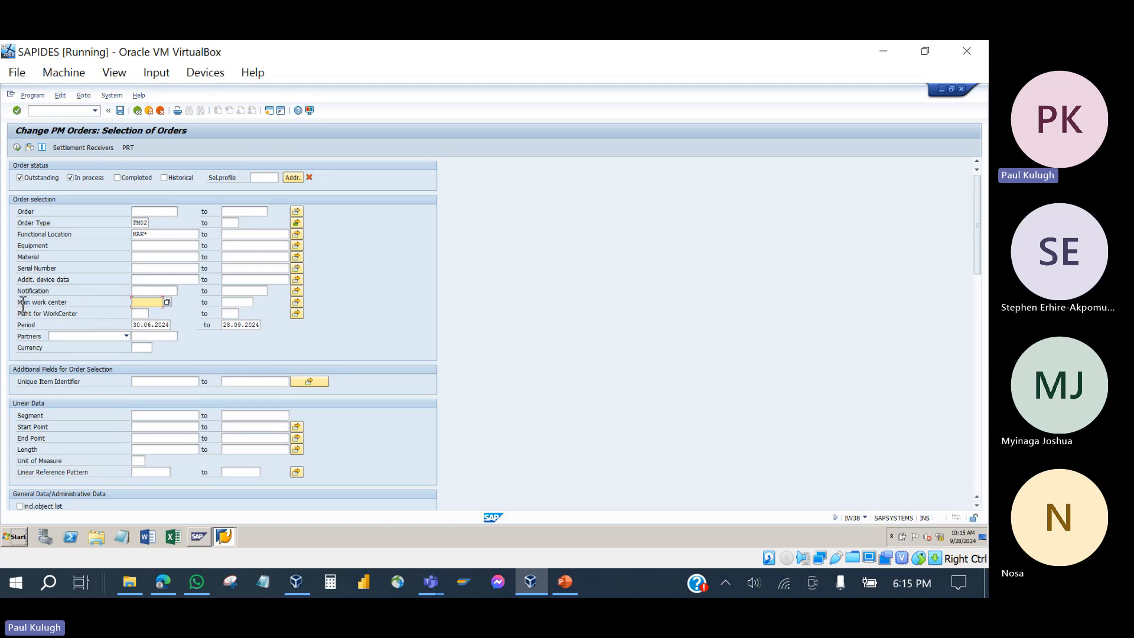
{"action": "left_click_drag", "start_coordinate": [23, 305], "coordinate": [82, 300]}
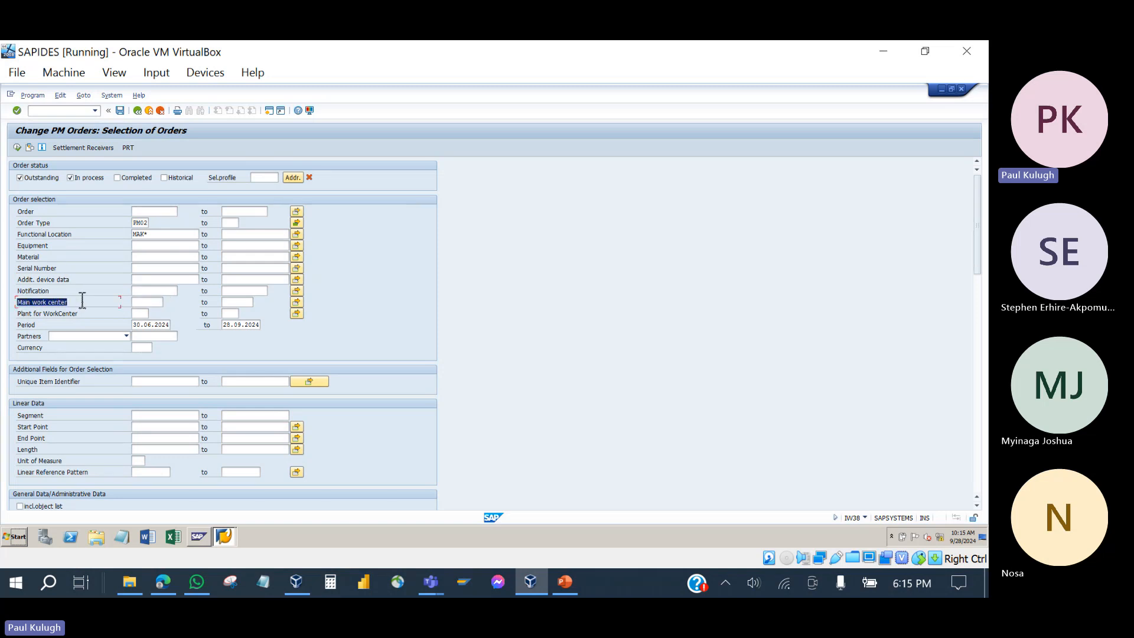
{"action": "left_click", "coordinate": [148, 303]}
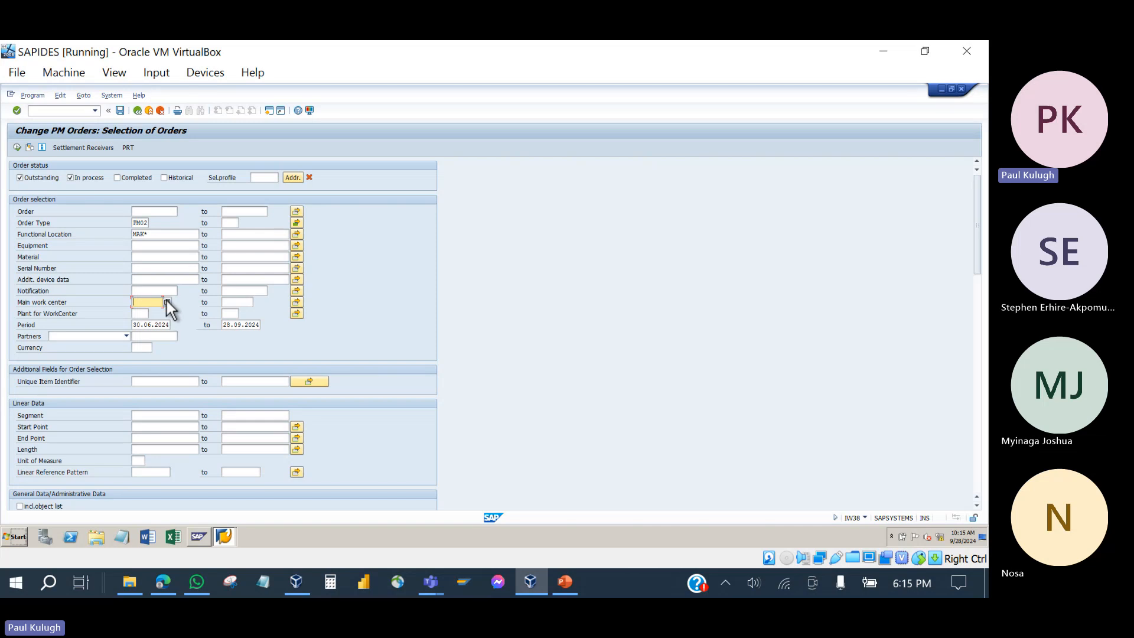
{"action": "left_click", "coordinate": [74, 304]}
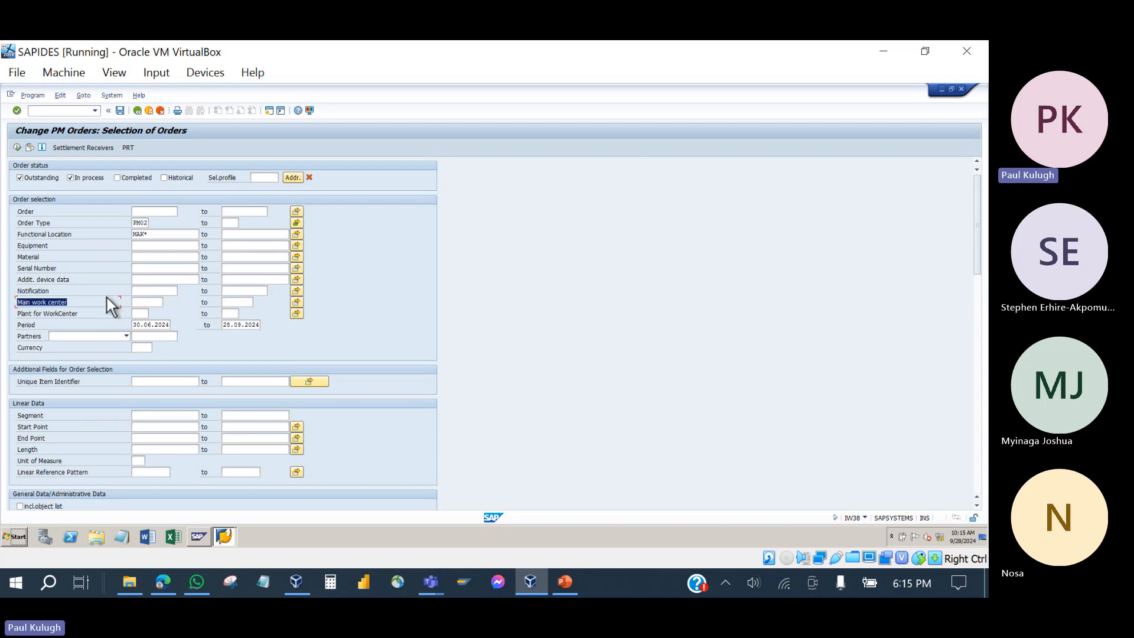
{"action": "left_click", "coordinate": [145, 303]}
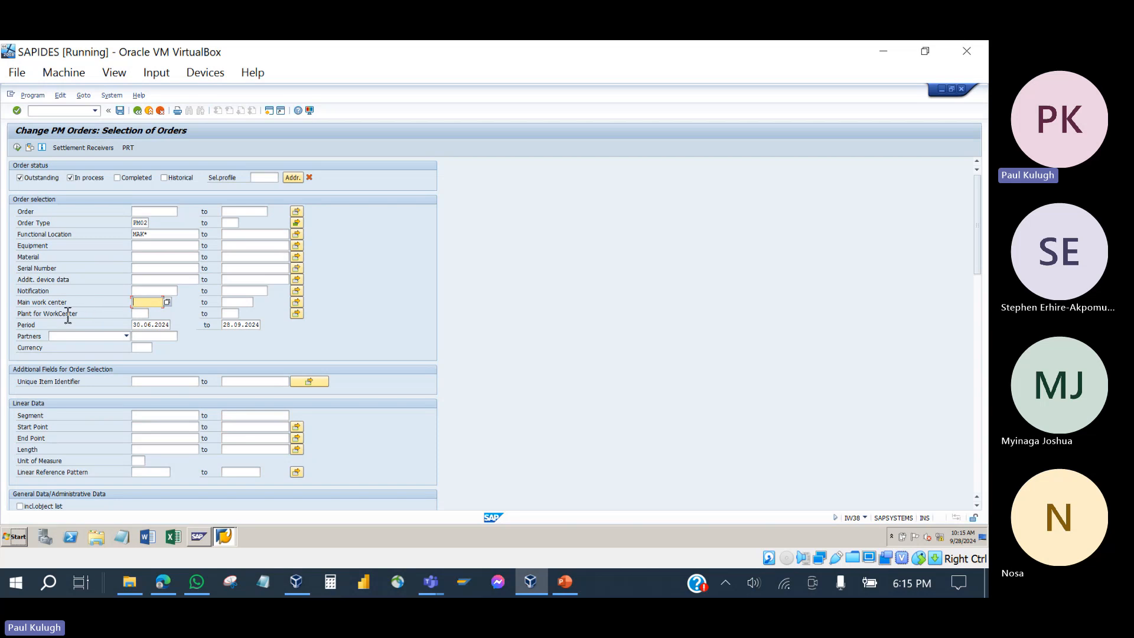
- Search the possible values of the Main work center criterion for work centers in plant 1000
{"action": "left_click", "coordinate": [166, 302]}
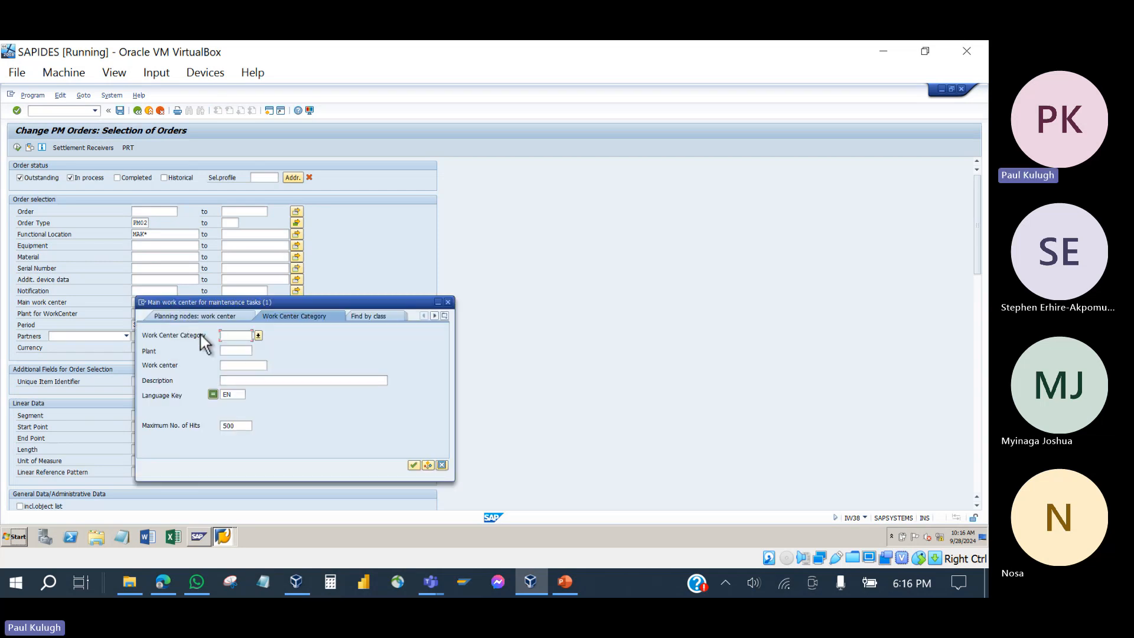
{"action": "left_click", "coordinate": [234, 352]}
{"action": "type", "text": "1000"}
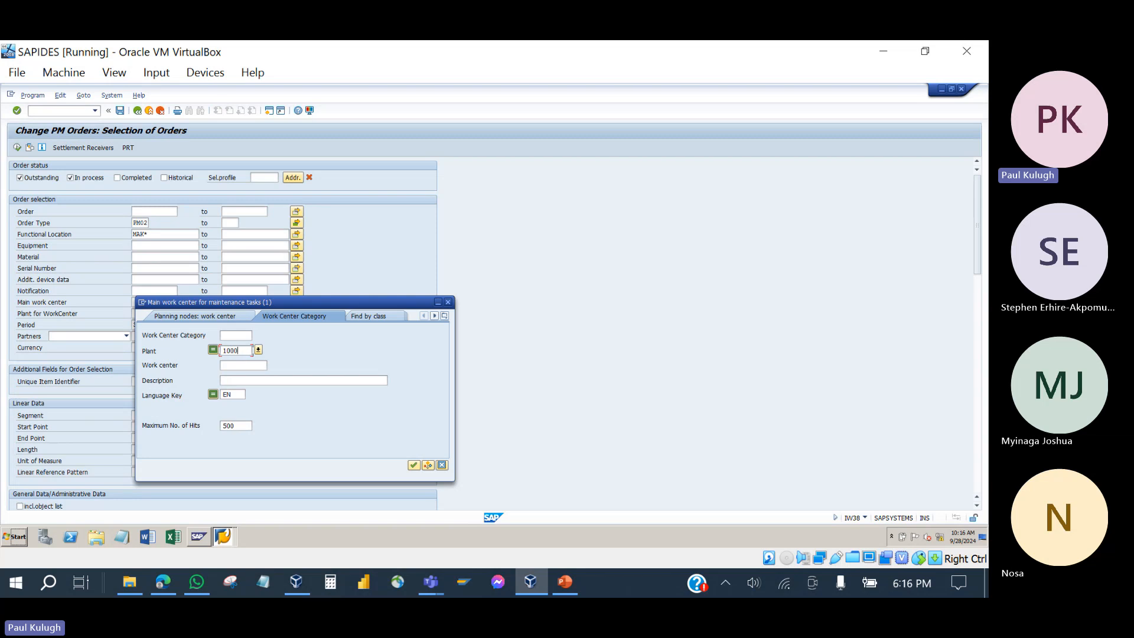
{"action": "left_click", "coordinate": [414, 465]}
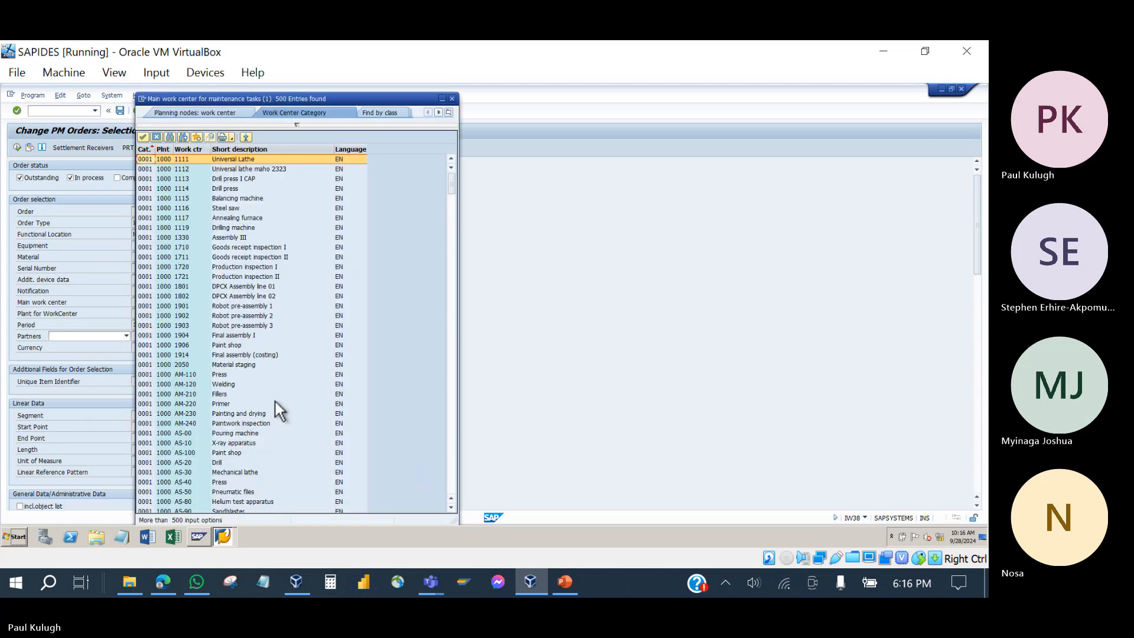
- Examine the work centers of plant 1000 with their categories and descriptions, and close the list without choosing one
{"action": "scroll", "coordinate": [276, 401], "scroll_direction": "down", "scroll_amount": 15}
{"action": "scroll", "coordinate": [275, 402], "scroll_direction": "down", "scroll_amount": 20}
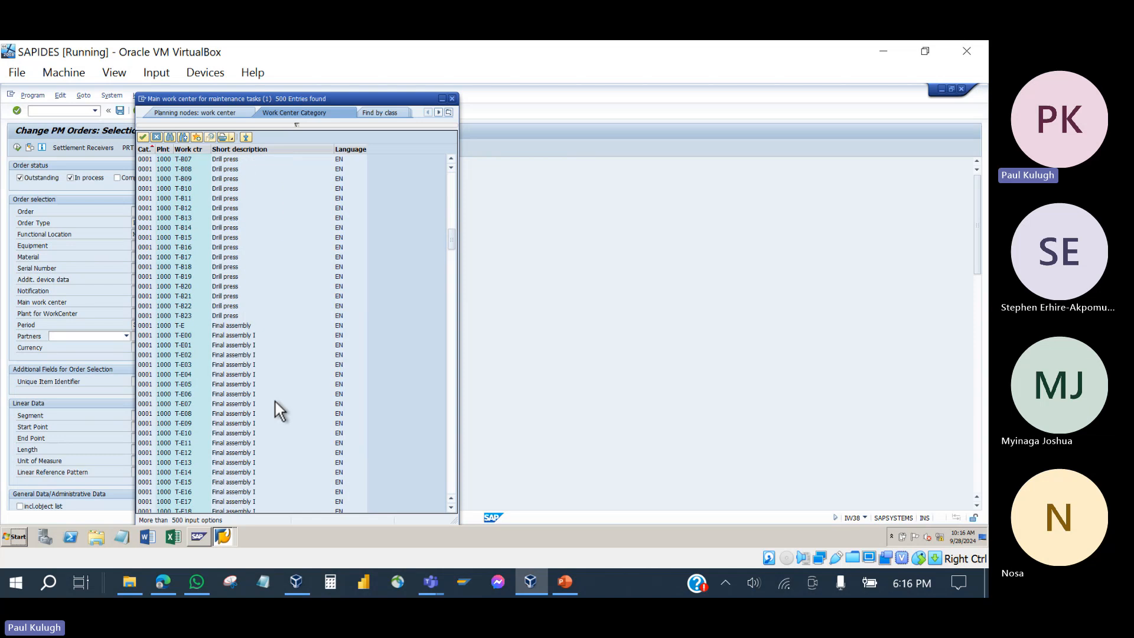
{"action": "scroll", "coordinate": [275, 401], "scroll_direction": "down", "scroll_amount": 20}
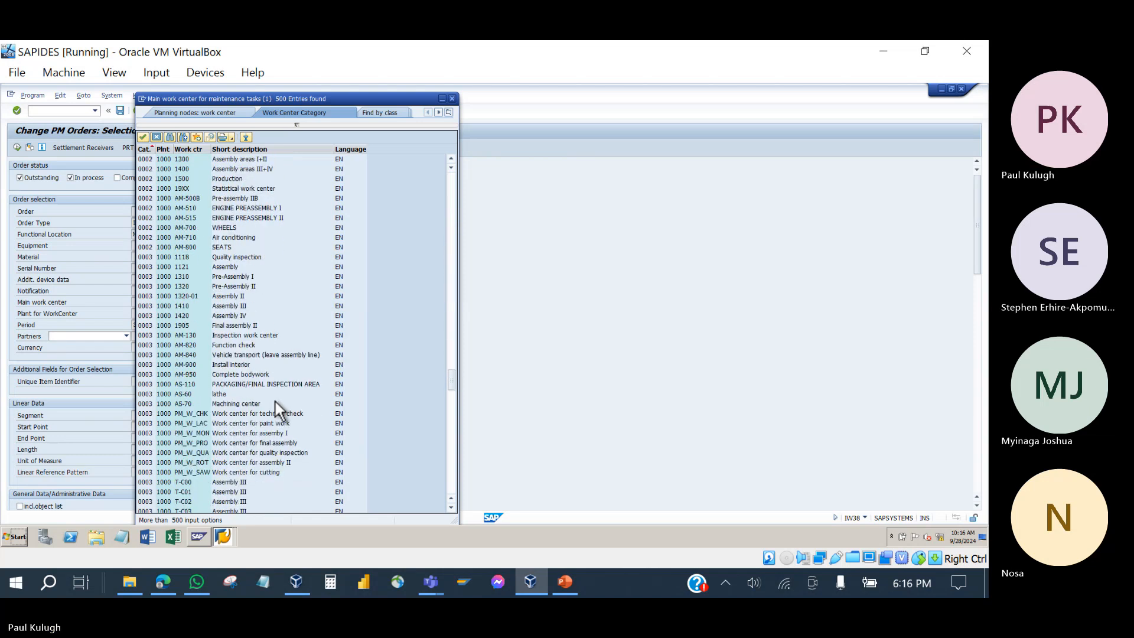
{"action": "scroll", "coordinate": [275, 401], "scroll_direction": "down", "scroll_amount": 20}
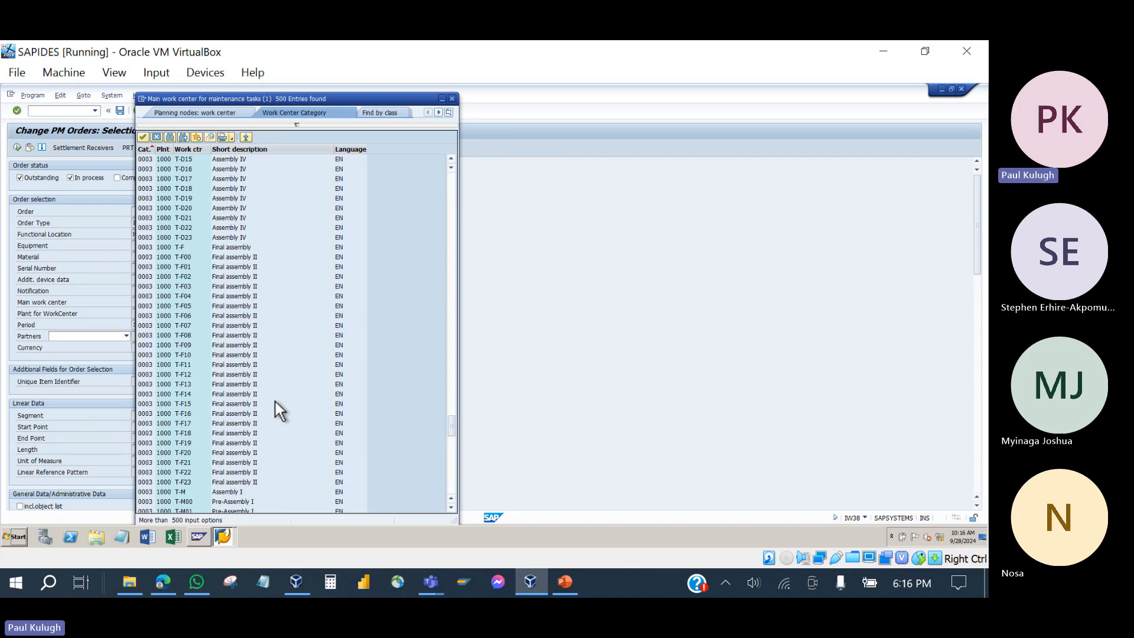
{"action": "scroll", "coordinate": [276, 401], "scroll_direction": "down", "scroll_amount": 20}
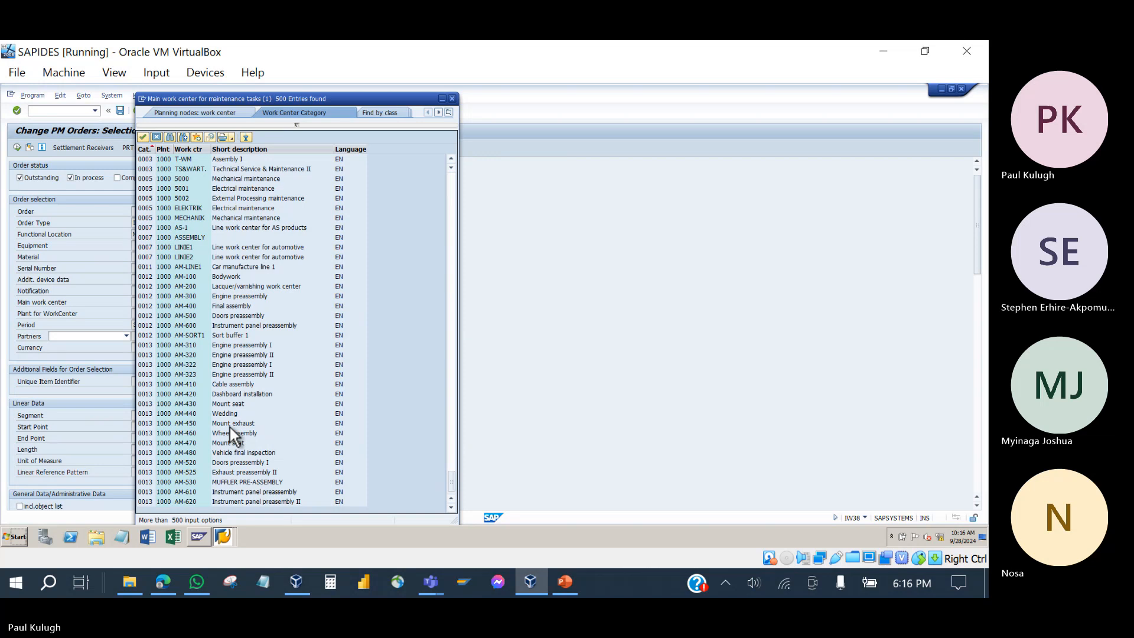
{"action": "scroll", "coordinate": [230, 427], "scroll_direction": "up", "scroll_amount": 7}
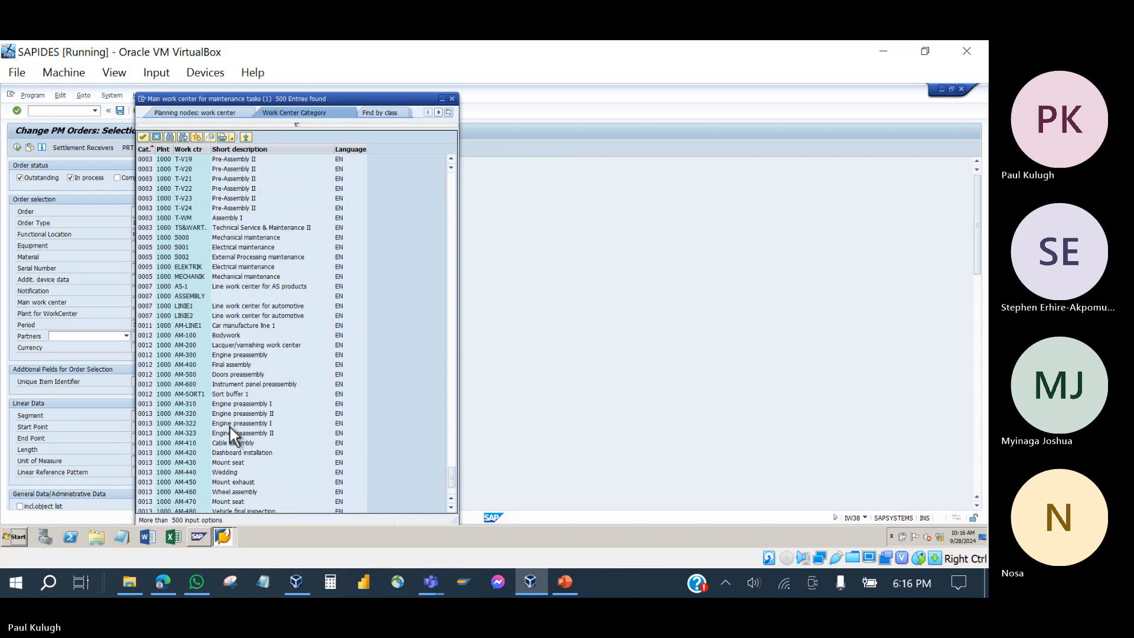
{"action": "scroll", "coordinate": [229, 428], "scroll_direction": "up", "scroll_amount": 13}
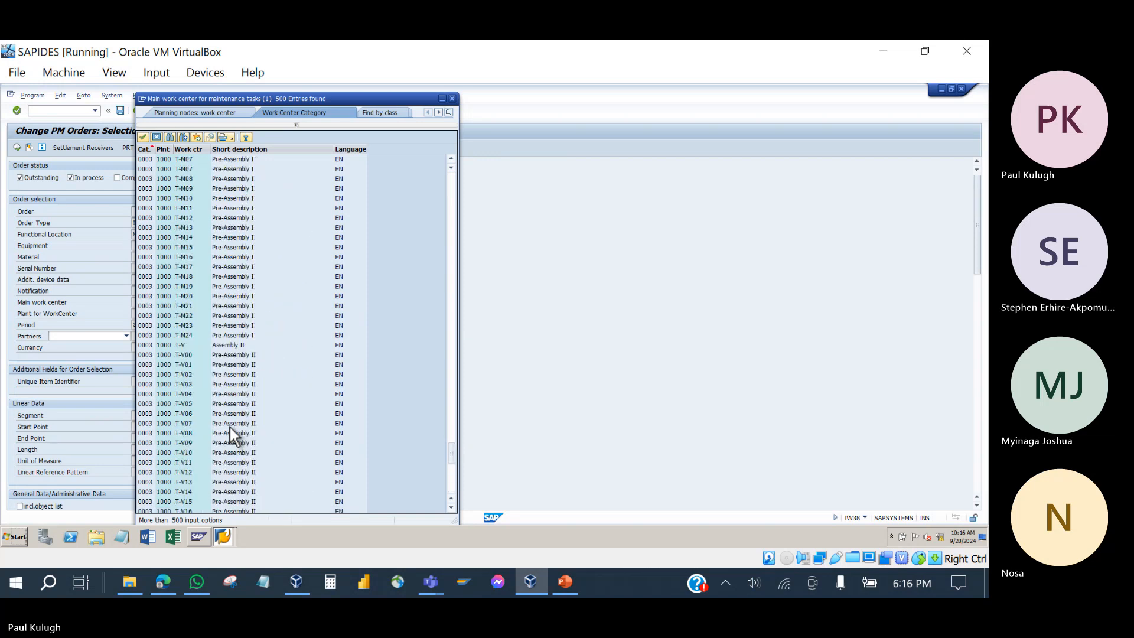
{"action": "scroll", "coordinate": [229, 427], "scroll_direction": "up", "scroll_amount": 20}
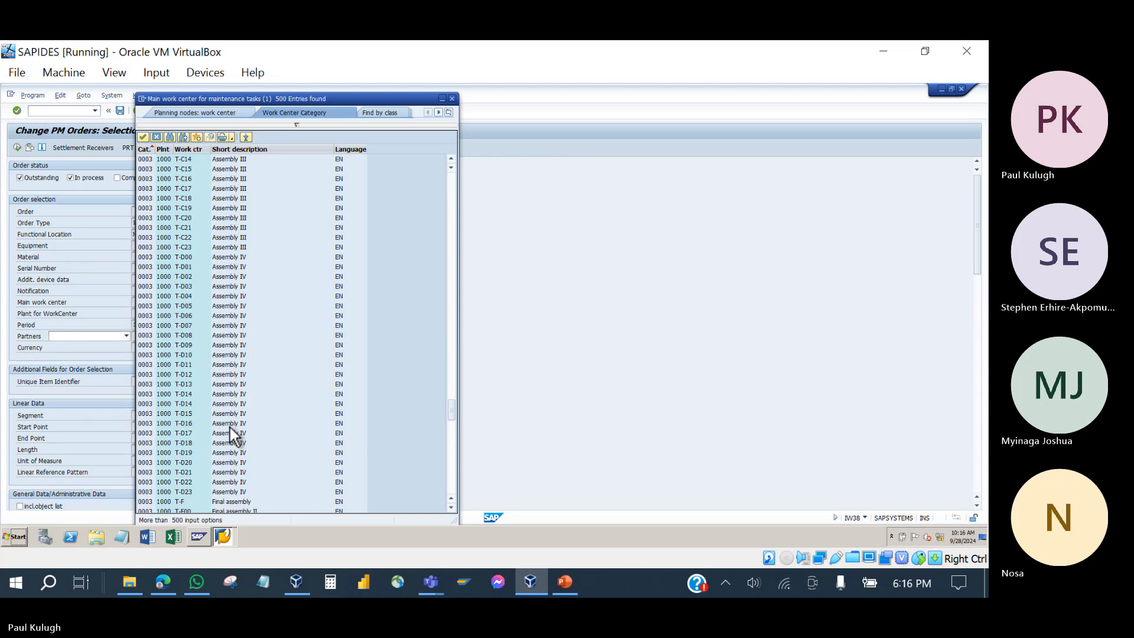
{"action": "scroll", "coordinate": [229, 427], "scroll_direction": "up", "scroll_amount": 4}
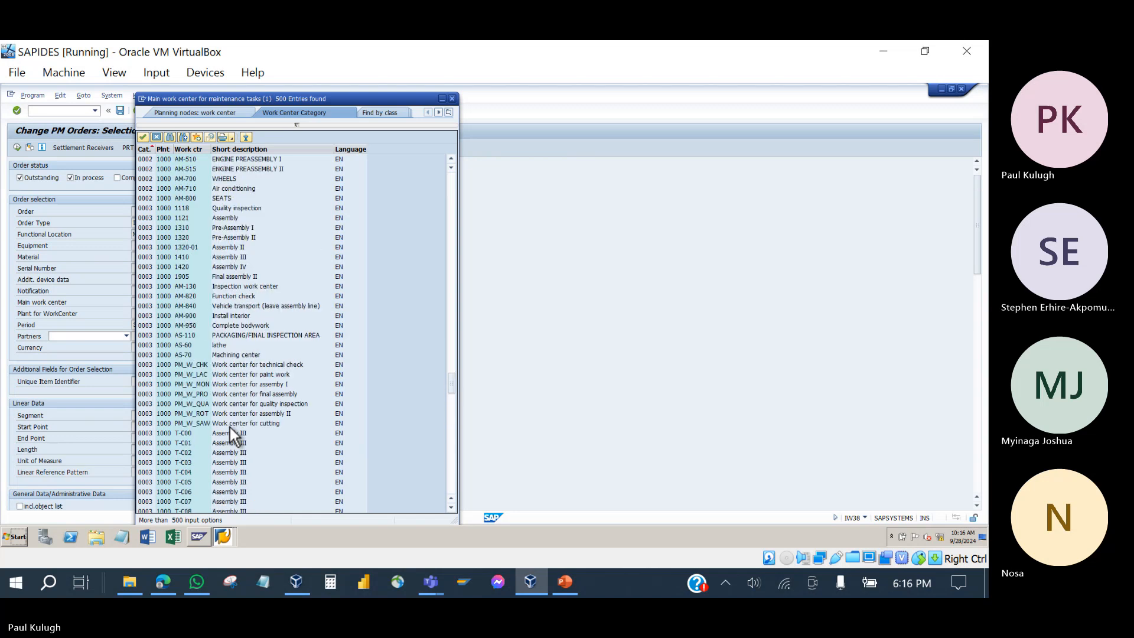
{"action": "scroll", "coordinate": [229, 427], "scroll_direction": "up", "scroll_amount": 1}
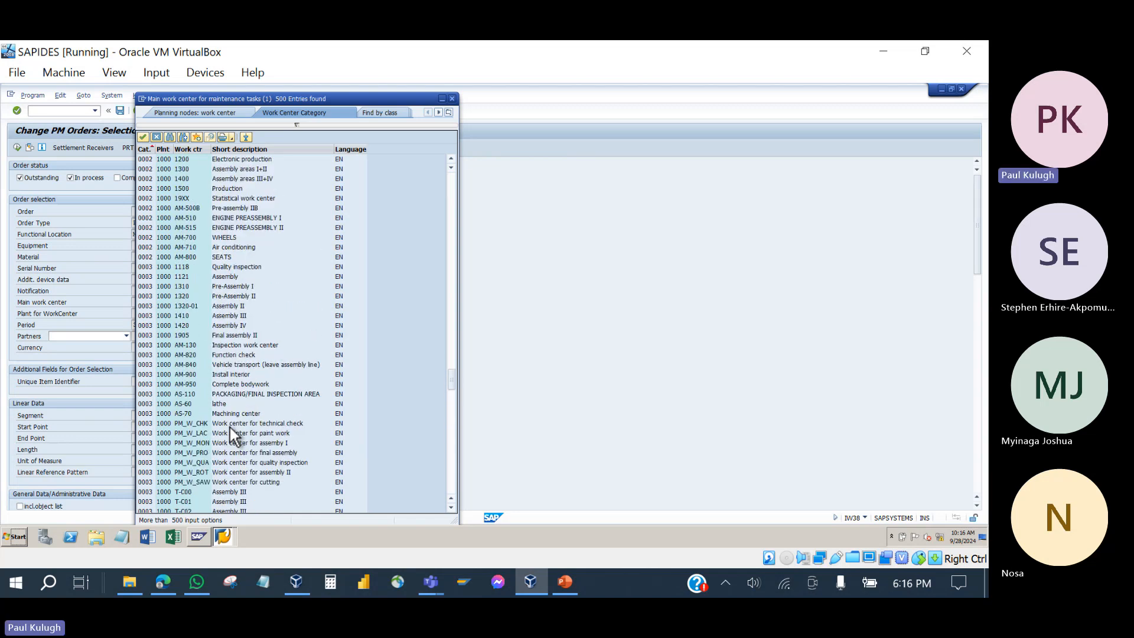
{"action": "scroll", "coordinate": [229, 427], "scroll_direction": "up", "scroll_amount": 15}
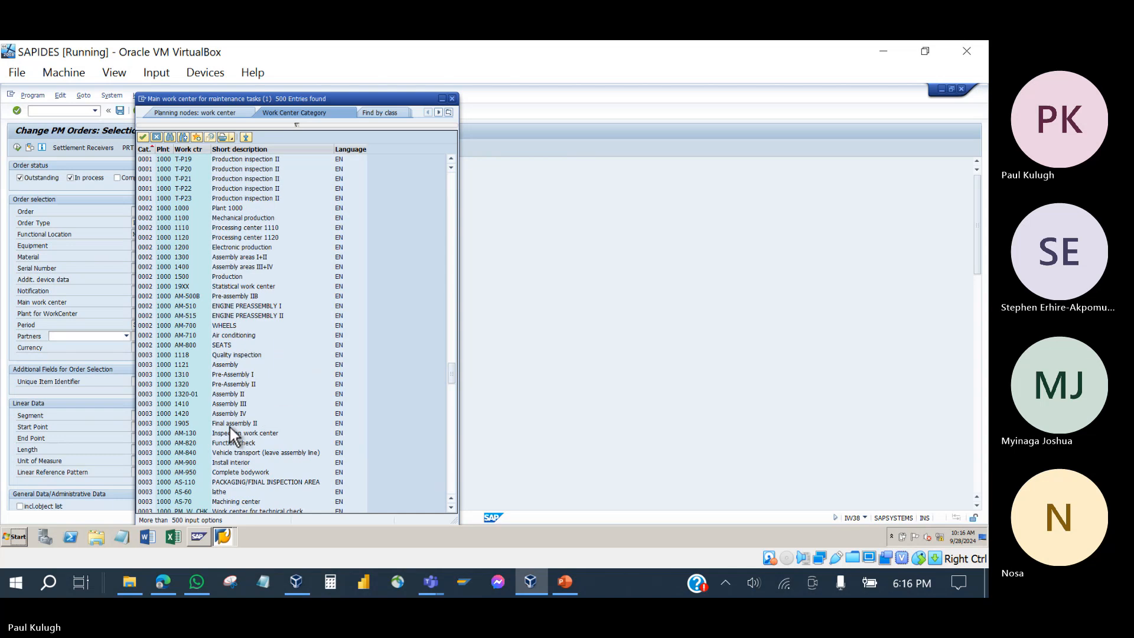
{"action": "scroll", "coordinate": [229, 427], "scroll_direction": "up", "scroll_amount": 20}
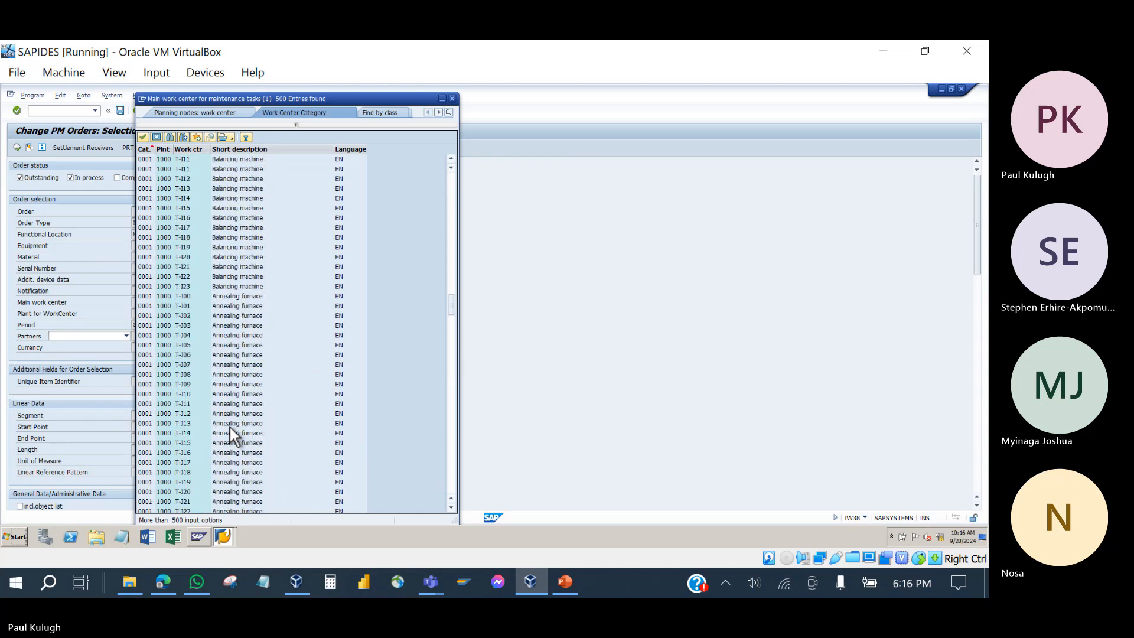
{"action": "scroll", "coordinate": [230, 427], "scroll_direction": "up", "scroll_amount": 20}
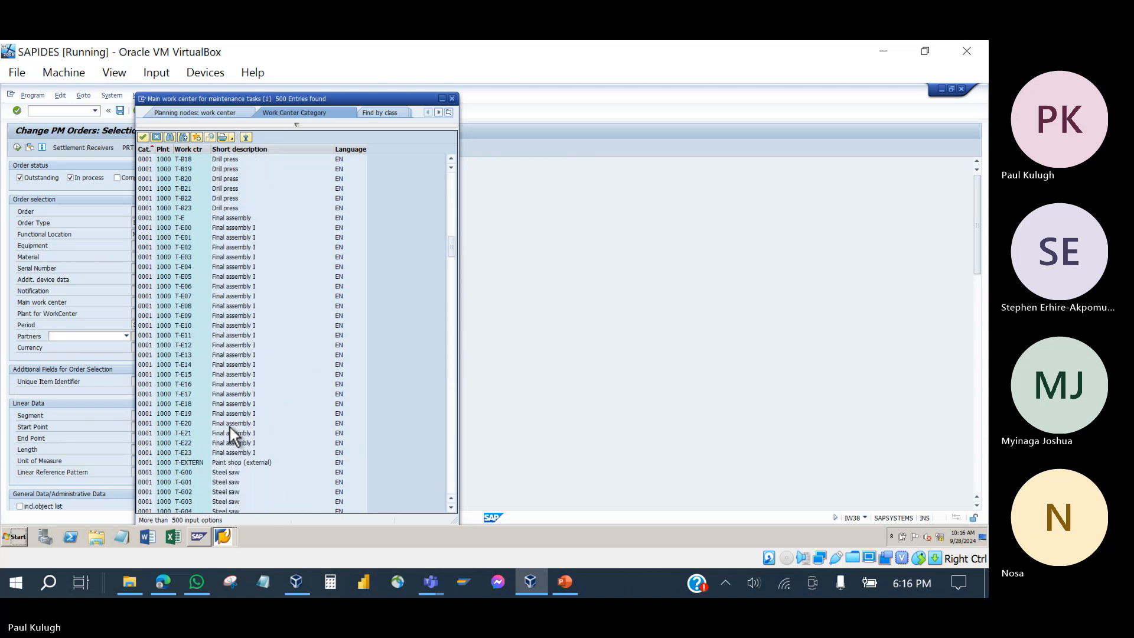
{"action": "scroll", "coordinate": [229, 427], "scroll_direction": "up", "scroll_amount": 5}
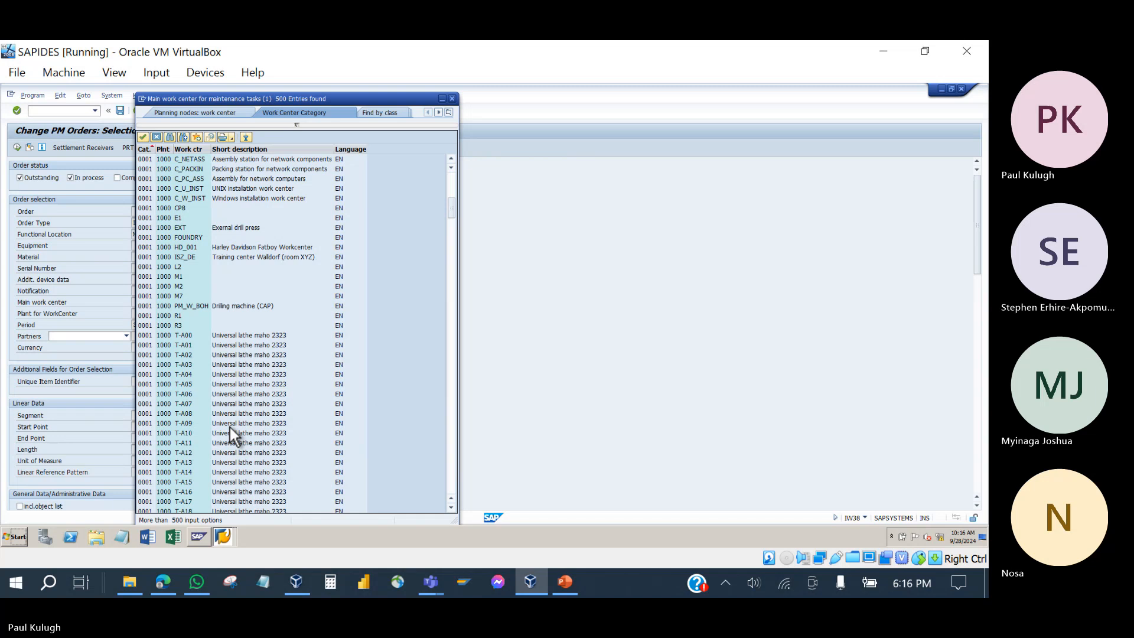
{"action": "scroll", "coordinate": [229, 428], "scroll_direction": "up", "scroll_amount": 6}
{"action": "scroll", "coordinate": [229, 427], "scroll_direction": "up", "scroll_amount": 7}
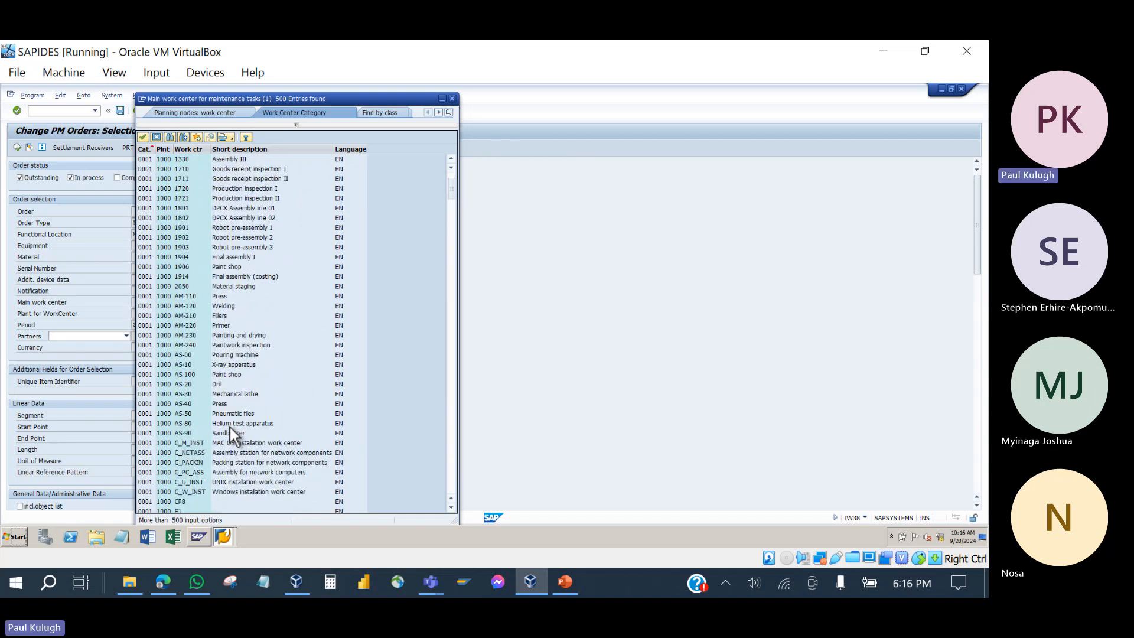
{"action": "left_click", "coordinate": [452, 98]}
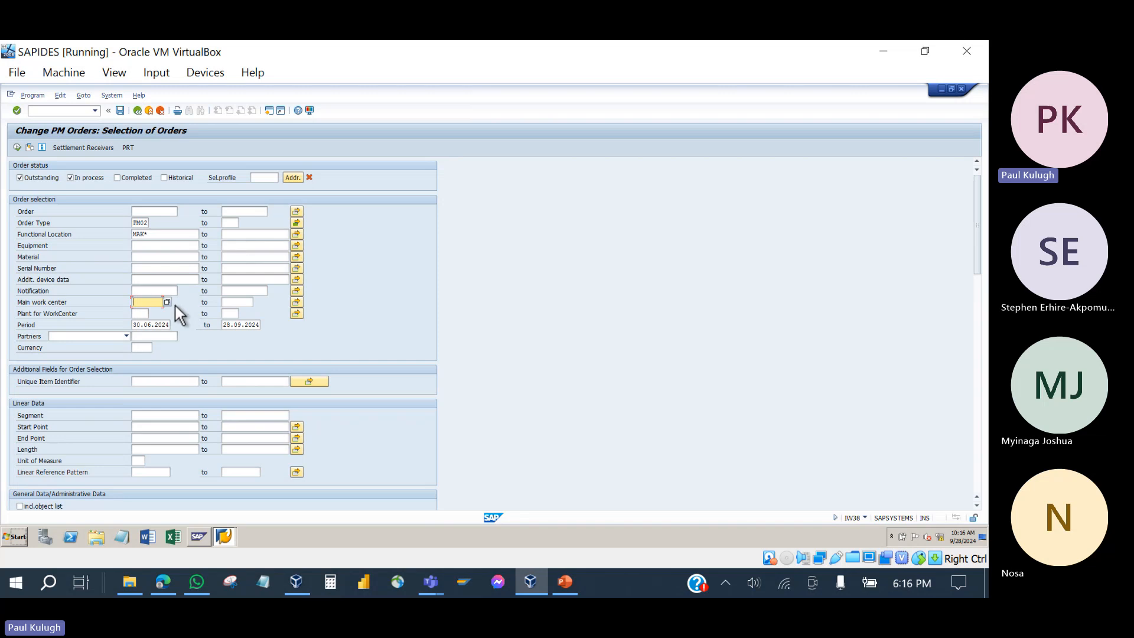
- Search the work centers of plant 1000 with a description matching test* and set the Main work center criterion to TEST0001
{"action": "left_click", "coordinate": [168, 301]}
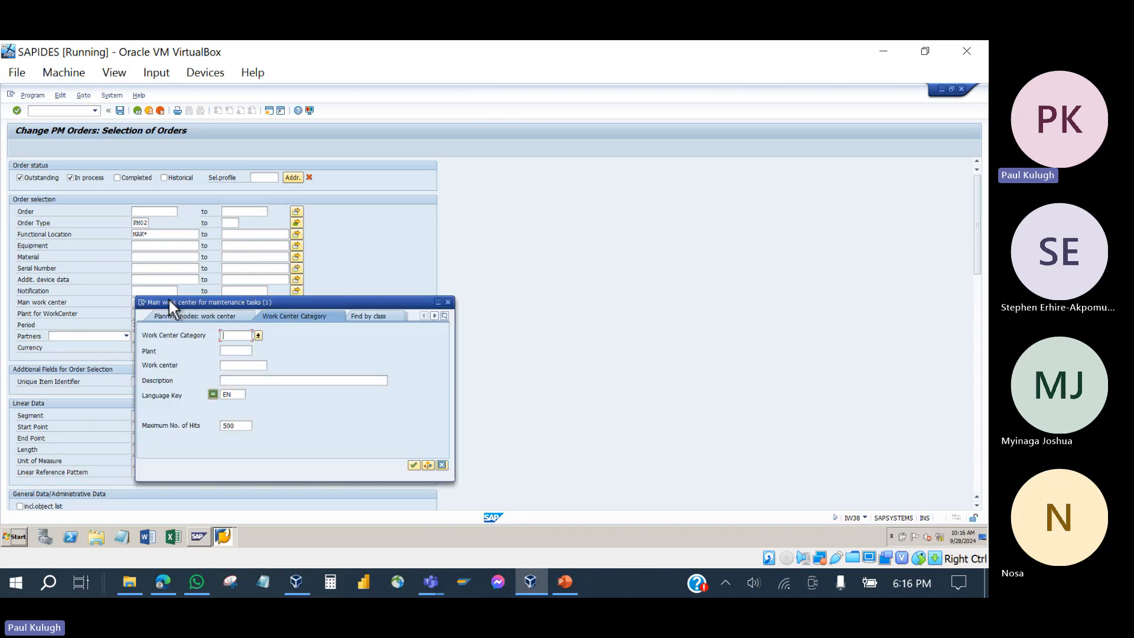
{"action": "left_click", "coordinate": [237, 352]}
{"action": "type", "text": "1000"}
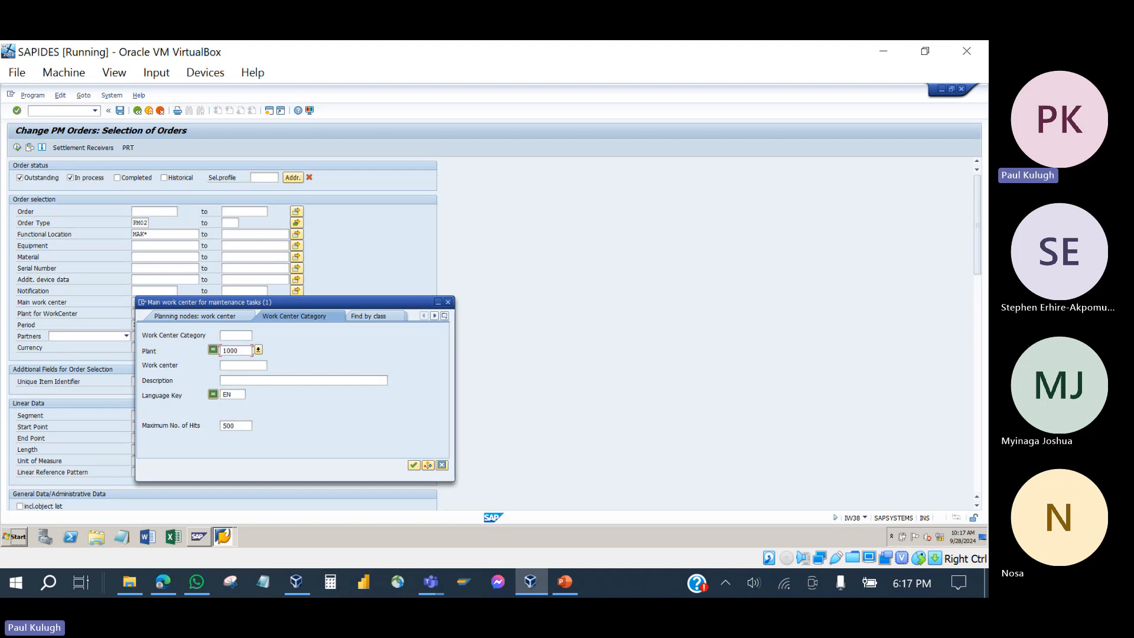
{"action": "left_click", "coordinate": [240, 381]}
{"action": "type", "text": "test*"}
{"action": "left_click", "coordinate": [414, 466]}
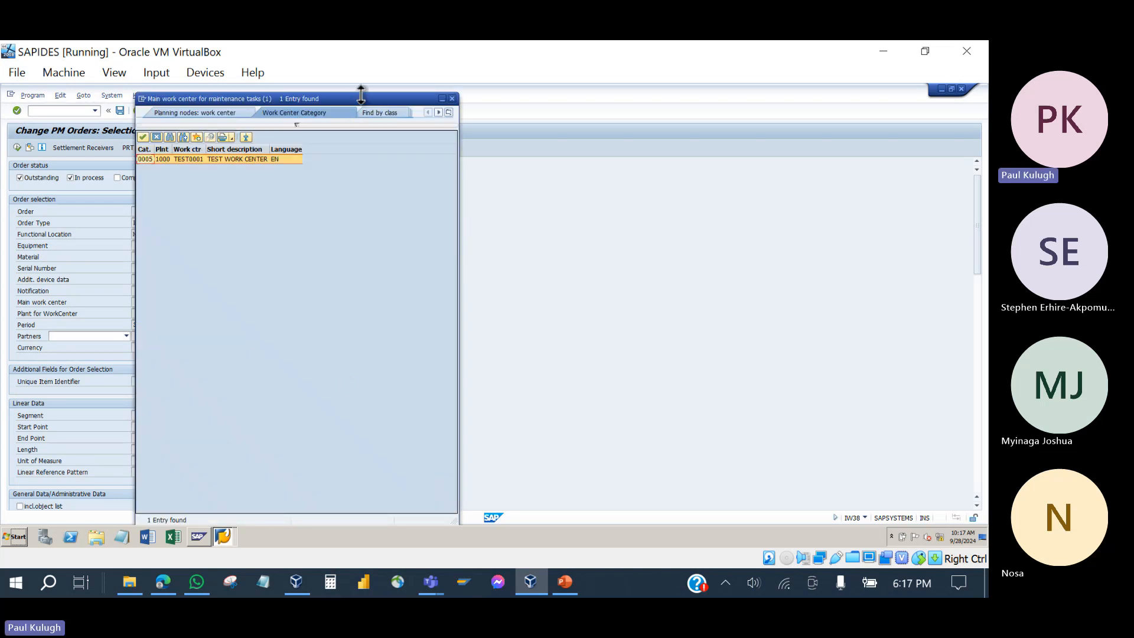
{"action": "left_click_drag", "start_coordinate": [367, 98], "coordinate": [559, 95]}
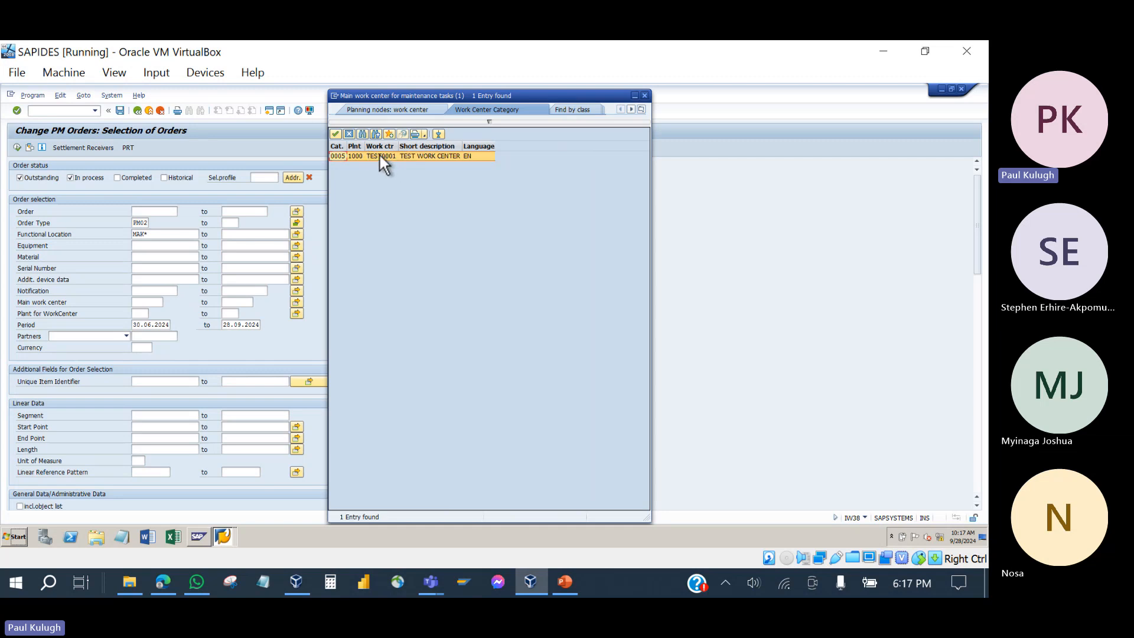
{"action": "double_click", "coordinate": [380, 156]}
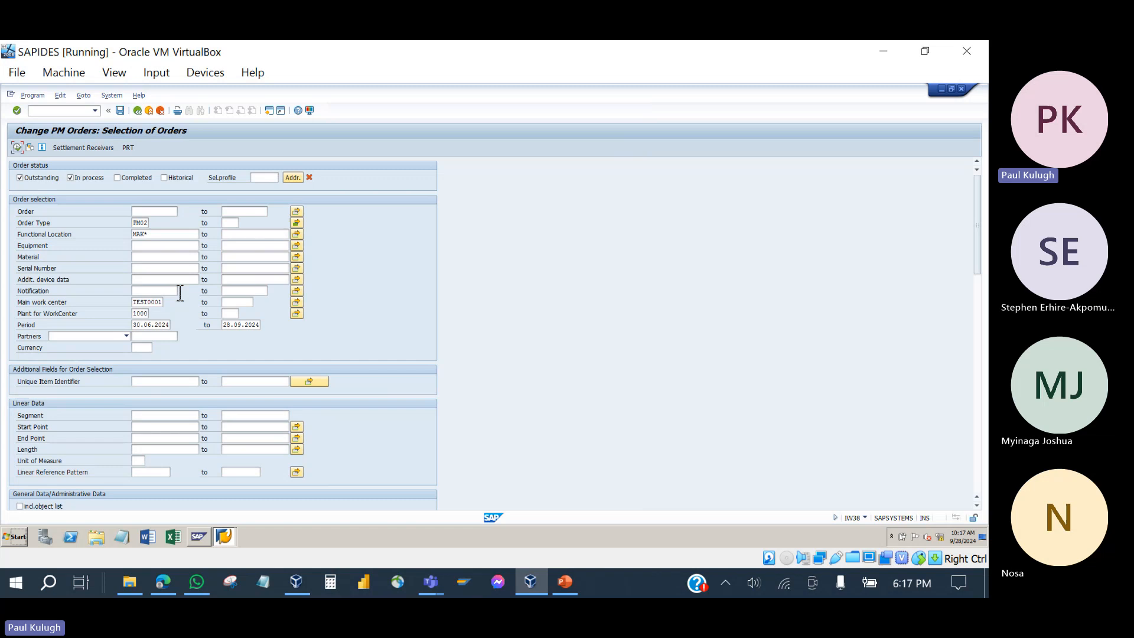
- Clear both the start and end dates of the Period criterion
{"action": "left_click", "coordinate": [140, 326]}
{"action": "key", "text": "BackSpace"}
{"action": "key", "text": "BackSpace"}
{"action": "key", "text": "BackSpace"}
{"action": "key", "text": "BackSpace"}
{"action": "key", "text": "BackSpace"}
{"action": "key", "text": "BackSpace"}
{"action": "key", "text": "BackSpace"}
{"action": "key", "text": "BackSpace"}
{"action": "key", "text": "BackSpace"}
{"action": "key", "text": "BackSpace"}
{"action": "left_click", "coordinate": [239, 326]}
{"action": "key", "text": "BackSpace"}
{"action": "key", "text": "BackSpace"}
{"action": "key", "text": "BackSpace"}
{"action": "key", "text": "BackSpace"}
{"action": "key", "text": "BackSpace"}
{"action": "key", "text": "BackSpace"}
{"action": "key", "text": "BackSpace"}
{"action": "key", "text": "BackSpace"}
{"action": "key", "text": "BackSpace"}
{"action": "key", "text": "BackSpace"}
- Enter the creator's user name in the Entered by criterion of the general and administrative data
{"action": "scroll", "coordinate": [233, 325], "scroll_direction": "down", "scroll_amount": 5}
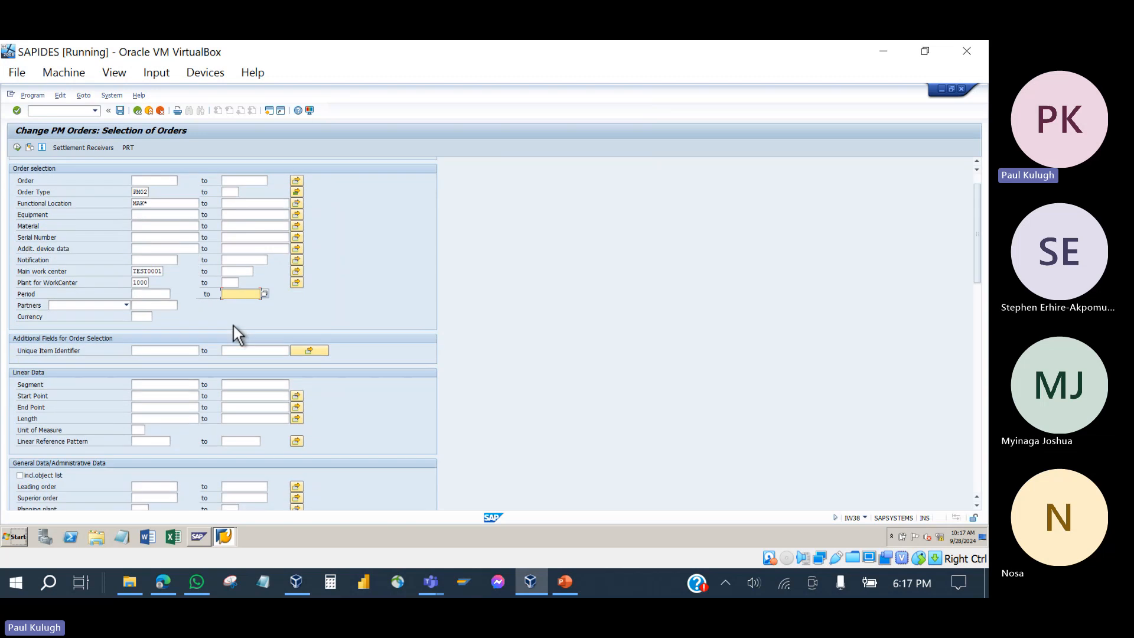
{"action": "scroll", "coordinate": [233, 325], "scroll_direction": "down", "scroll_amount": 2}
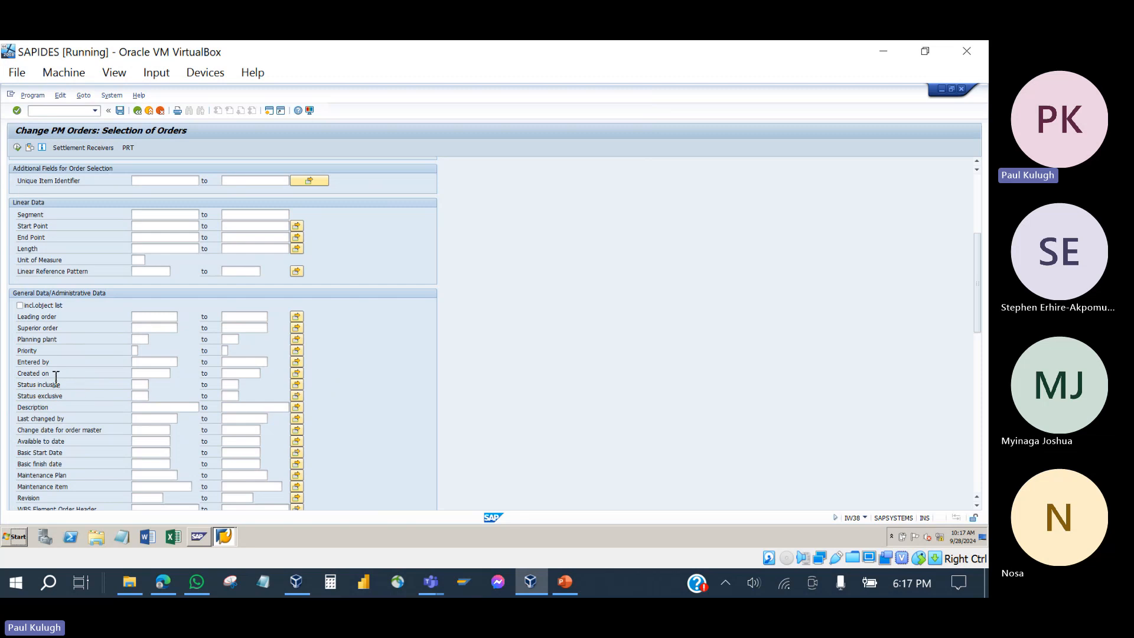
{"action": "left_click", "coordinate": [143, 362]}
{"action": "type", "text": "paul"}
- Set the Status inclusive criterion to MACM (Material committed) from the list of system statuses
{"action": "scroll", "coordinate": [140, 397], "scroll_direction": "down", "scroll_amount": 1}
{"action": "scroll", "coordinate": [140, 397], "scroll_direction": "down", "scroll_amount": 1}
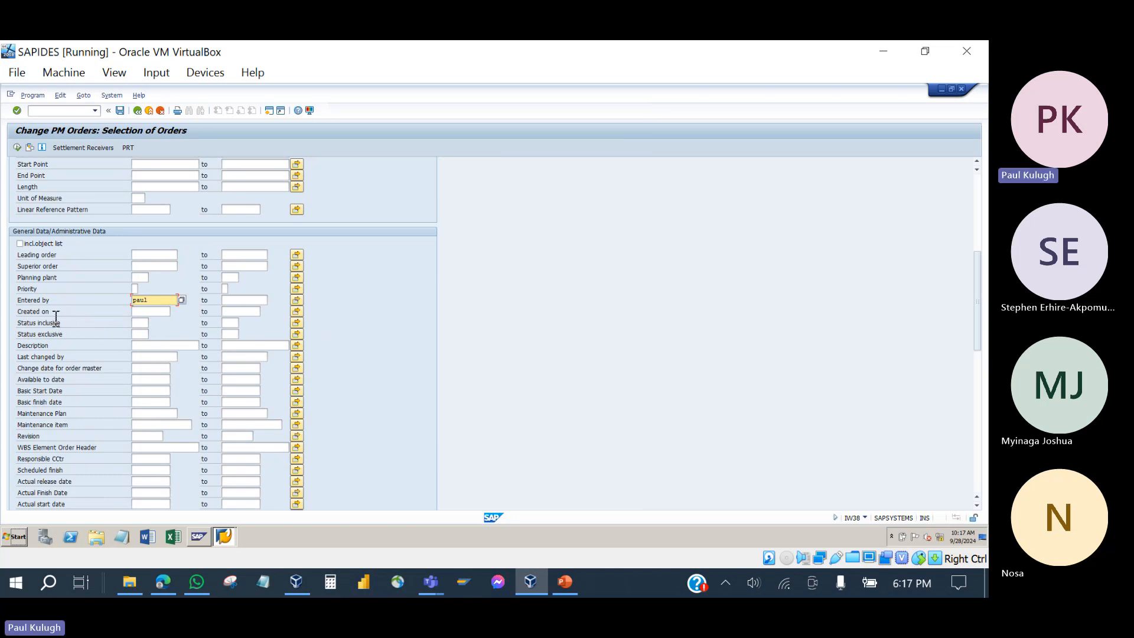
{"action": "left_click", "coordinate": [142, 313]}
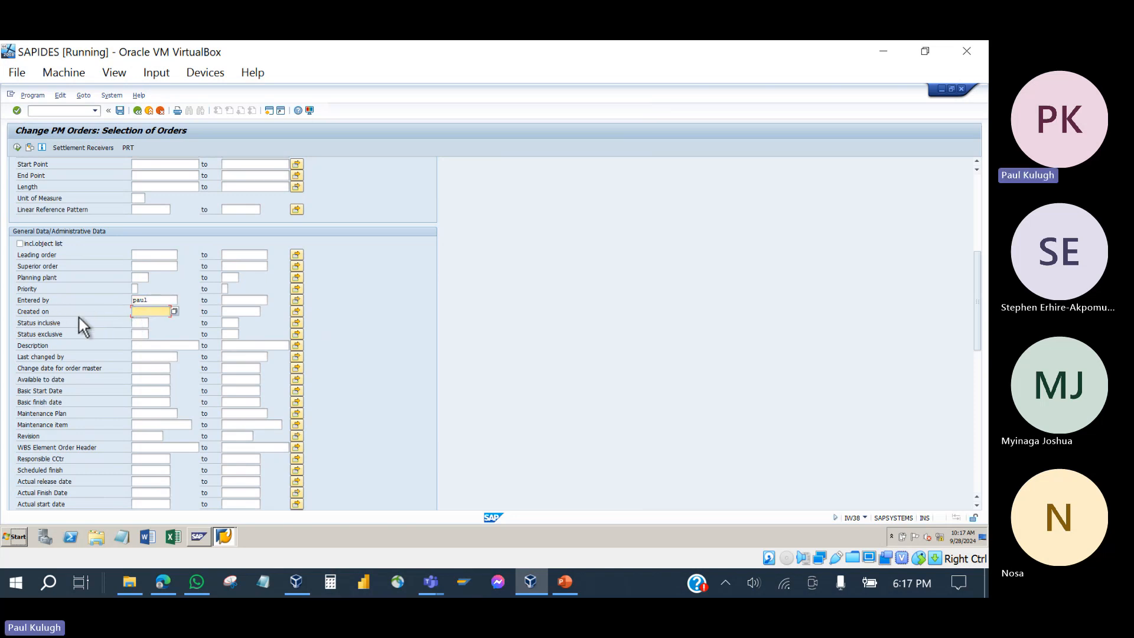
{"action": "left_click", "coordinate": [139, 324]}
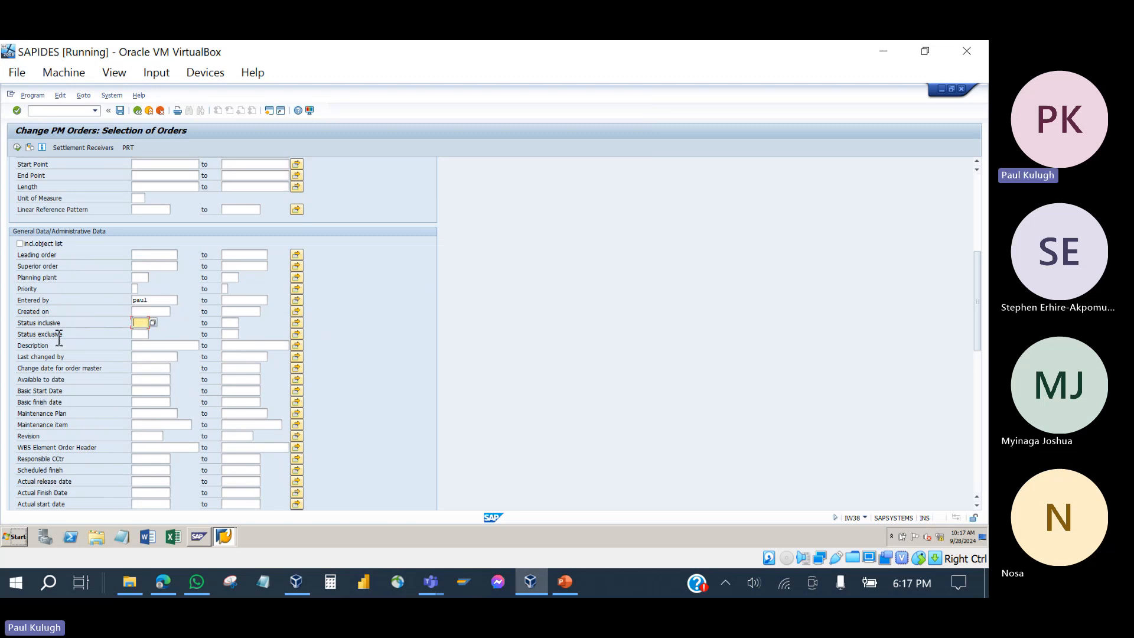
{"action": "left_click", "coordinate": [60, 338]}
{"action": "left_click", "coordinate": [146, 335]}
{"action": "left_click", "coordinate": [143, 323]}
{"action": "left_click", "coordinate": [153, 323]}
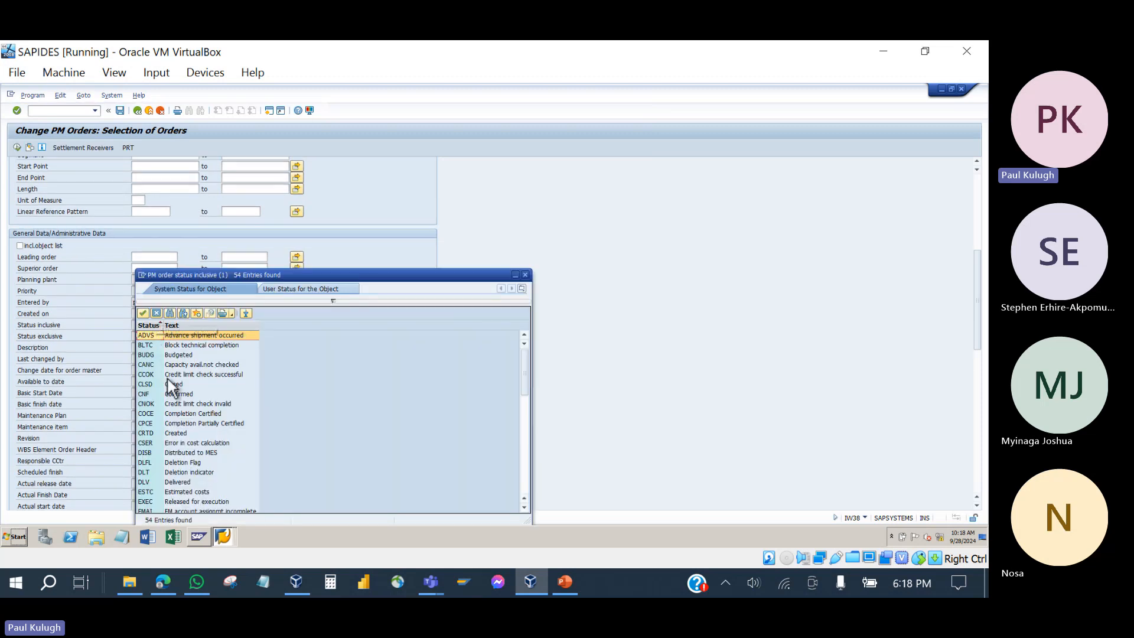
{"action": "scroll", "coordinate": [167, 377], "scroll_direction": "down", "scroll_amount": 9}
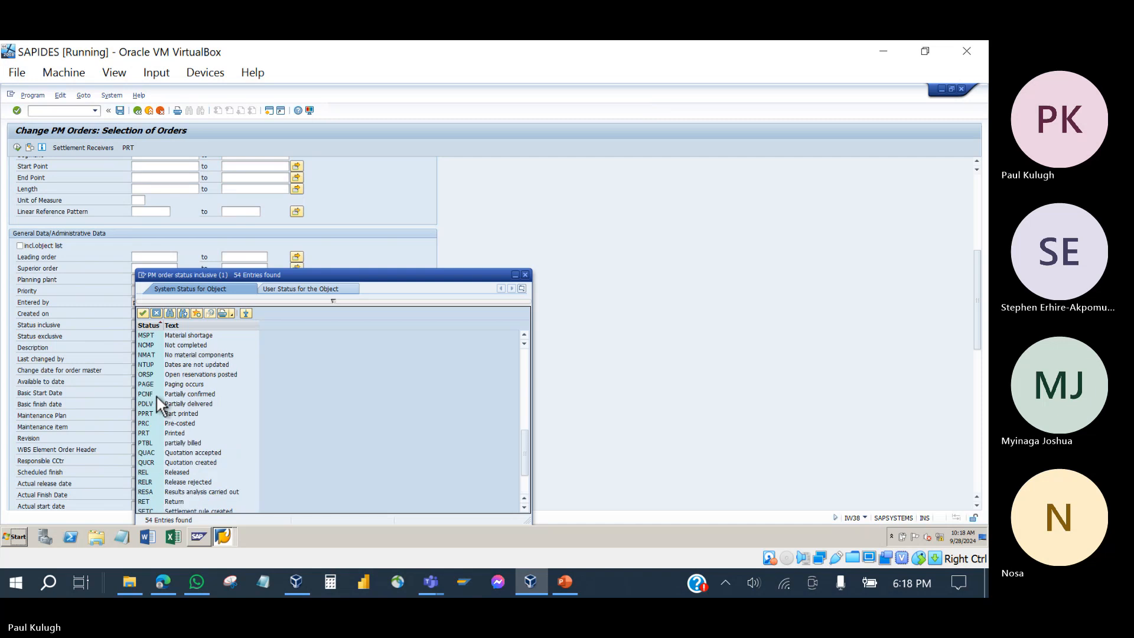
{"action": "scroll", "coordinate": [157, 397], "scroll_direction": "up", "scroll_amount": 4}
{"action": "scroll", "coordinate": [157, 397], "scroll_direction": "up", "scroll_amount": 7}
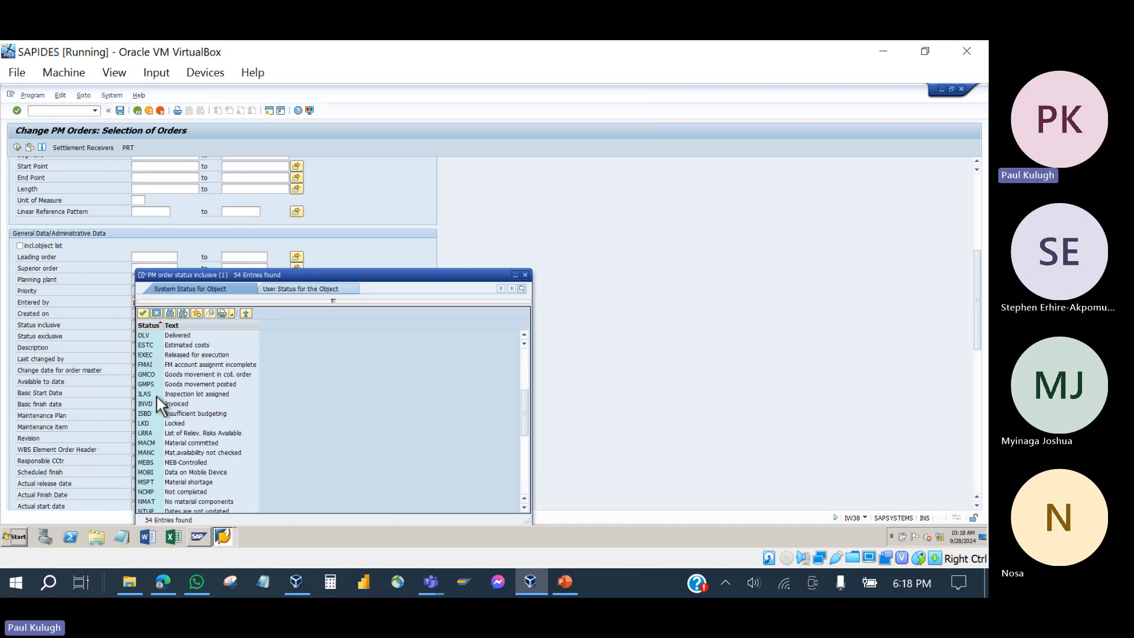
{"action": "scroll", "coordinate": [157, 397], "scroll_direction": "down", "scroll_amount": 6}
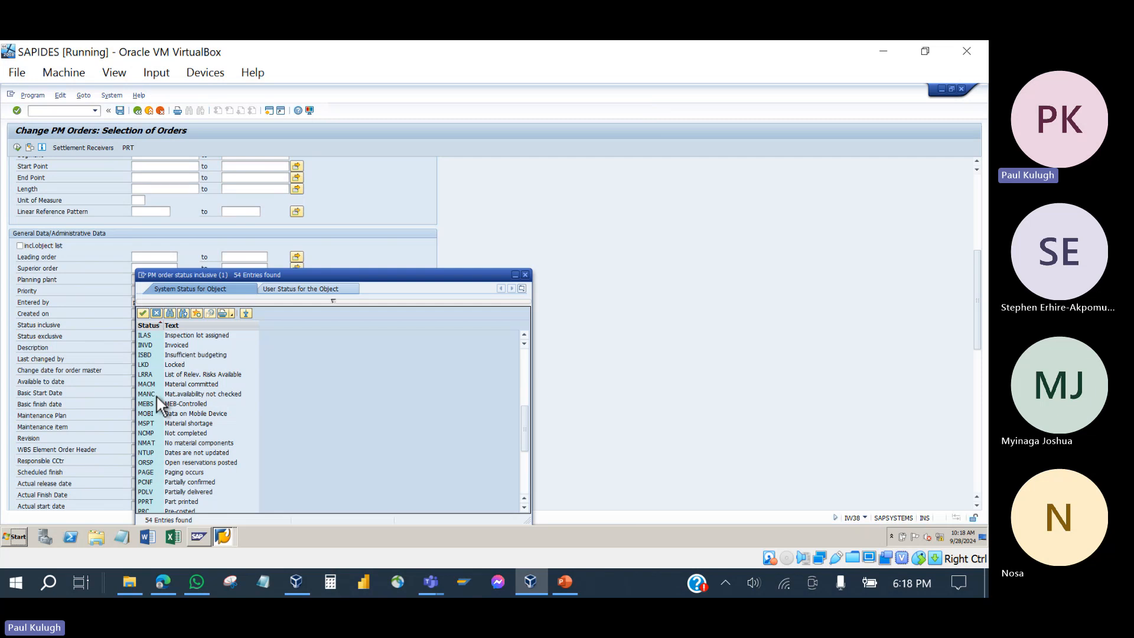
{"action": "scroll", "coordinate": [157, 397], "scroll_direction": "down", "scroll_amount": 1}
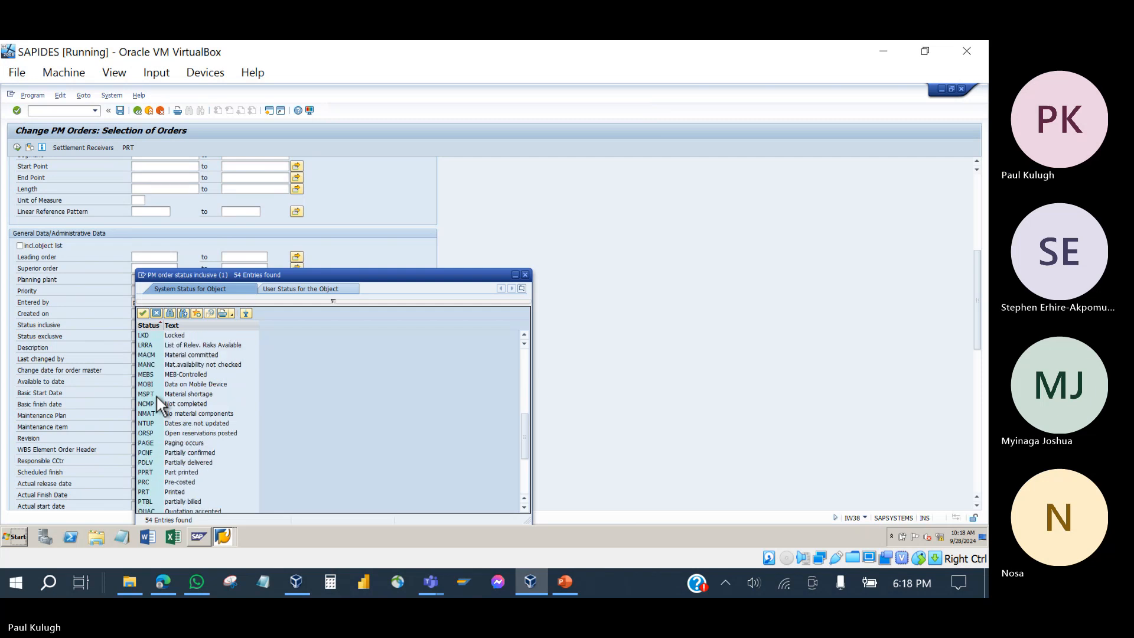
{"action": "double_click", "coordinate": [154, 356]}
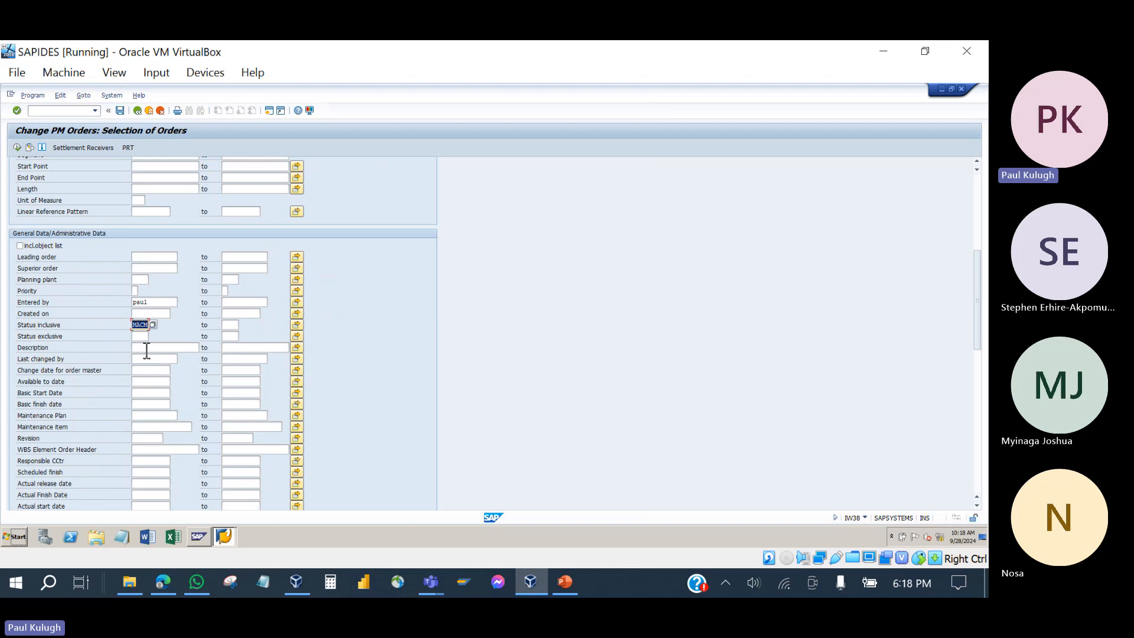
- Set the Status exclusive criterion to NMAT (No material components) from the list of system statuses
{"action": "left_click", "coordinate": [142, 337]}
{"action": "left_click", "coordinate": [153, 338]}
{"action": "scroll", "coordinate": [198, 408], "scroll_direction": "down", "scroll_amount": 3}
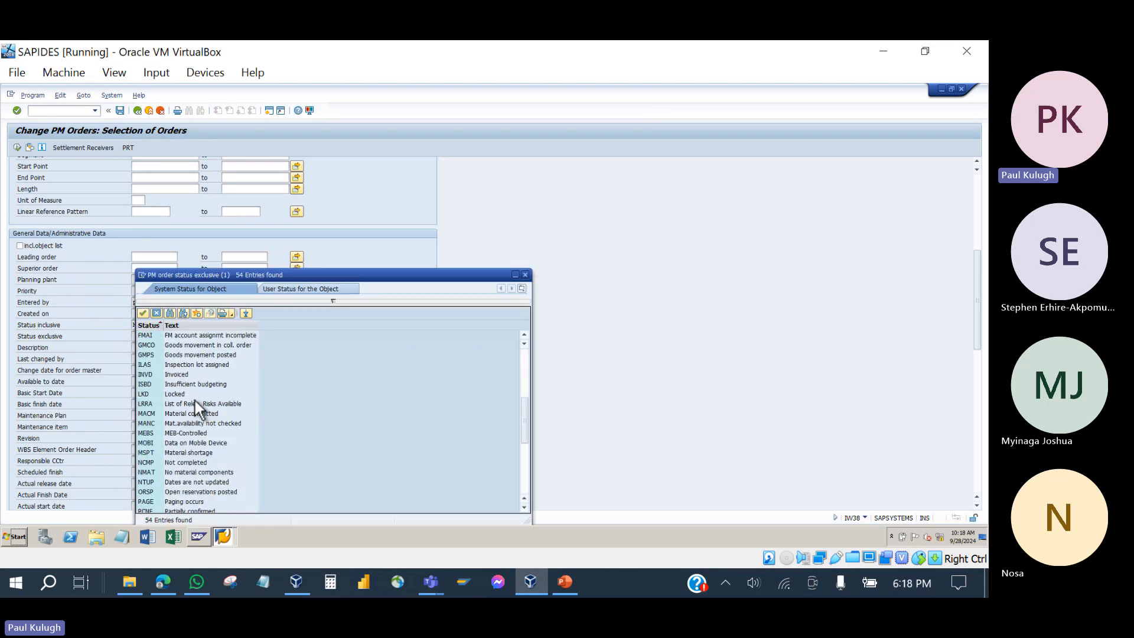
{"action": "scroll", "coordinate": [195, 400], "scroll_direction": "down", "scroll_amount": 3}
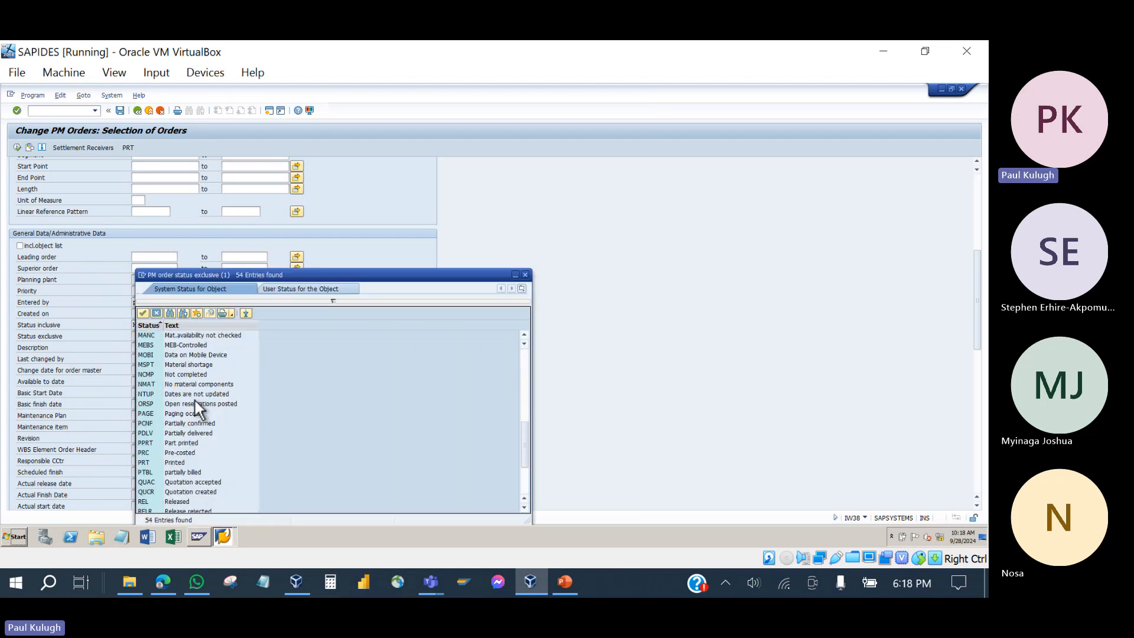
{"action": "double_click", "coordinate": [165, 384]}
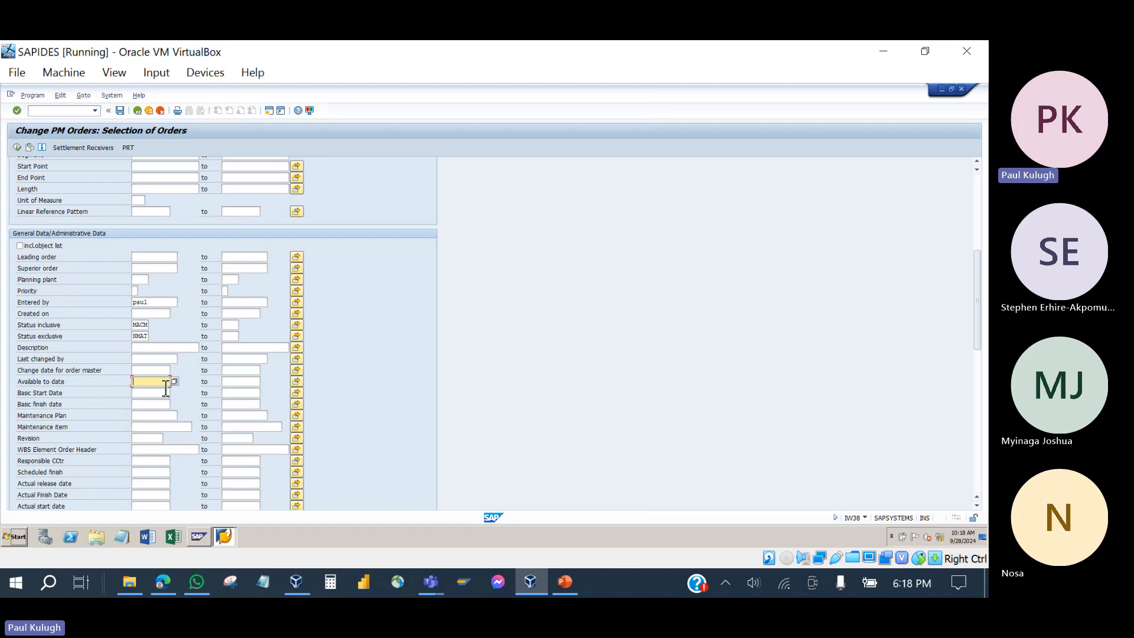
- Clear the Status inclusive criterion and return to the Status exclusive criterion
{"action": "left_click", "coordinate": [149, 338]}
{"action": "left_click", "coordinate": [140, 325]}
{"action": "left_click", "coordinate": [143, 337]}
{"action": "left_click", "coordinate": [146, 326]}
{"action": "key", "text": "BackSpace"}
{"action": "key", "text": "BackSpace"}
{"action": "key", "text": "Up"}
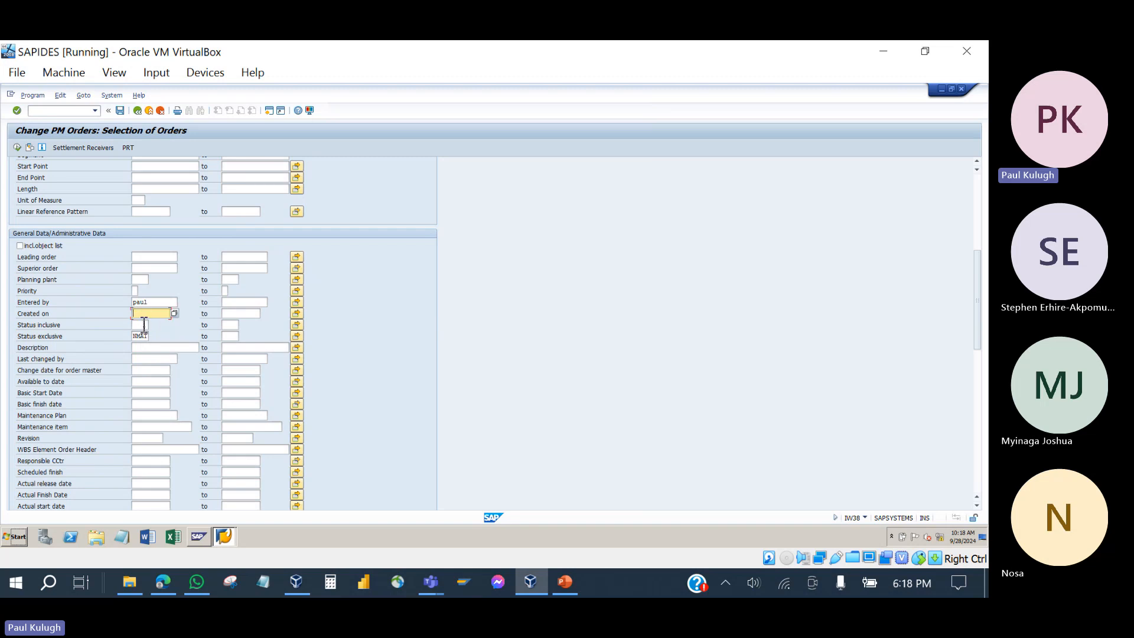
{"action": "left_click", "coordinate": [145, 338]}
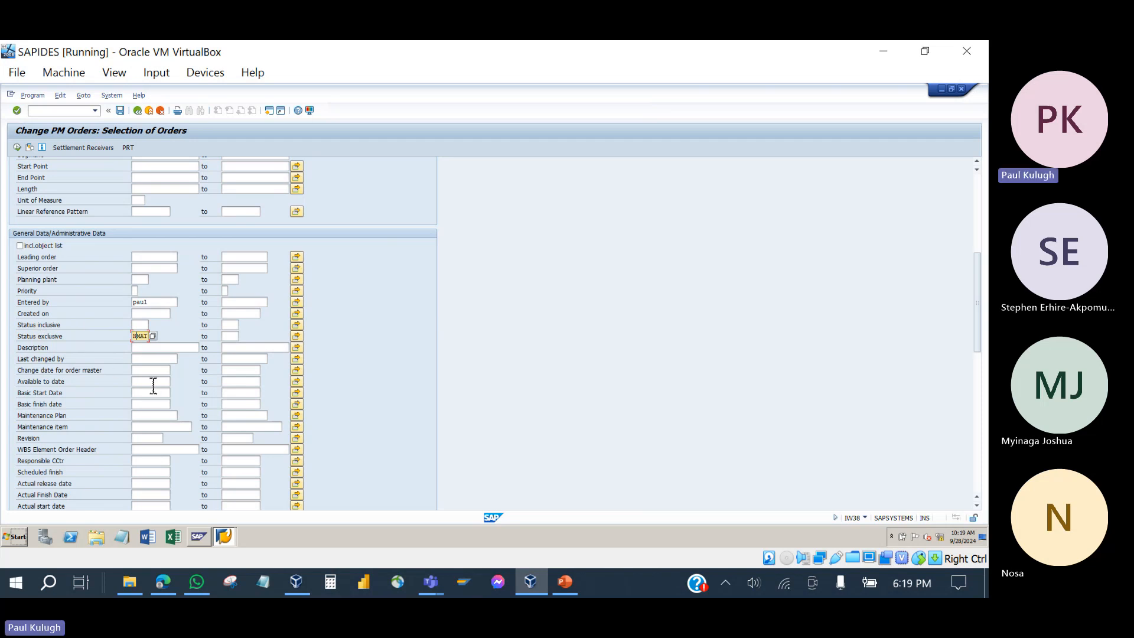
- Examine the remaining general, location and account assignment criteria, and review the order status and order selection entries
{"action": "scroll", "coordinate": [153, 385], "scroll_direction": "down", "scroll_amount": 1}
{"action": "scroll", "coordinate": [153, 385], "scroll_direction": "down", "scroll_amount": 4}
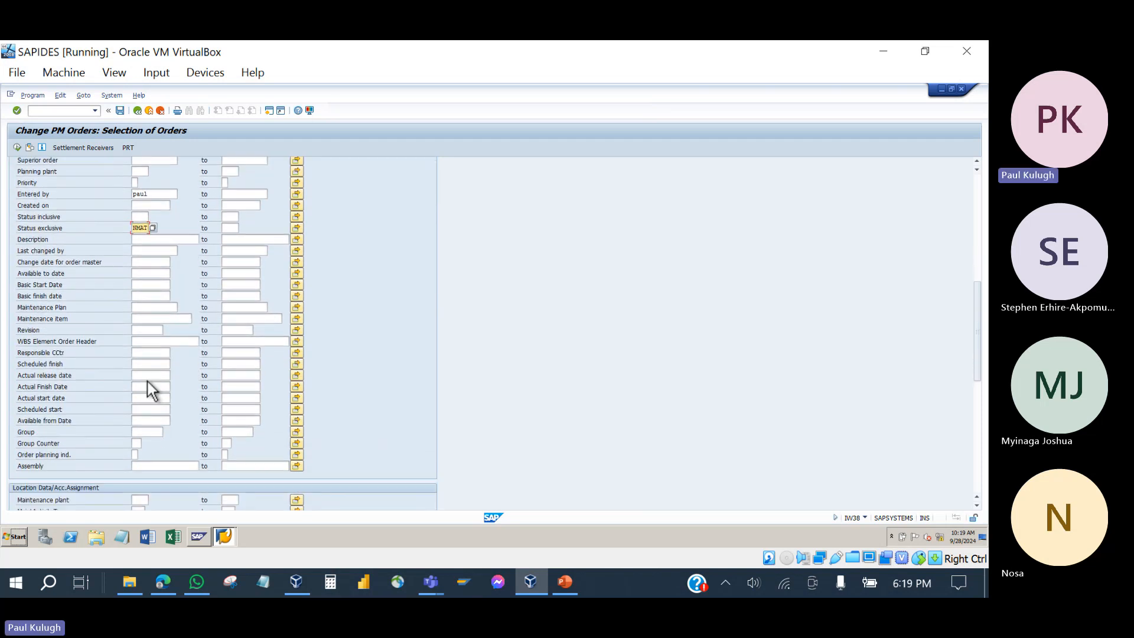
{"action": "scroll", "coordinate": [153, 385], "scroll_direction": "down", "scroll_amount": 4}
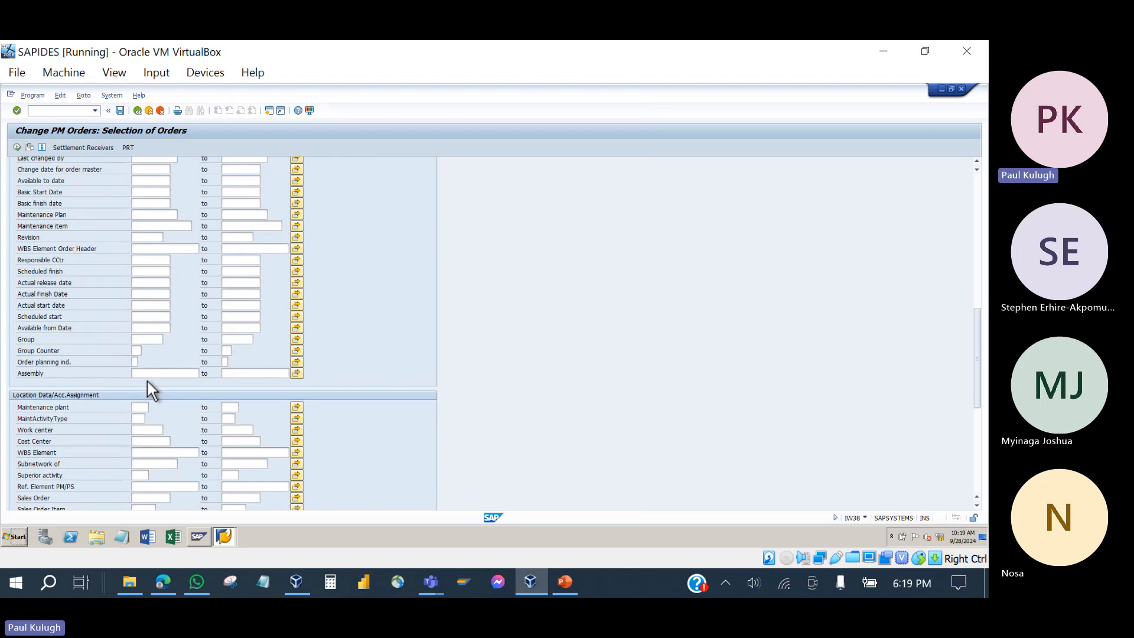
{"action": "scroll", "coordinate": [148, 384], "scroll_direction": "down", "scroll_amount": 4}
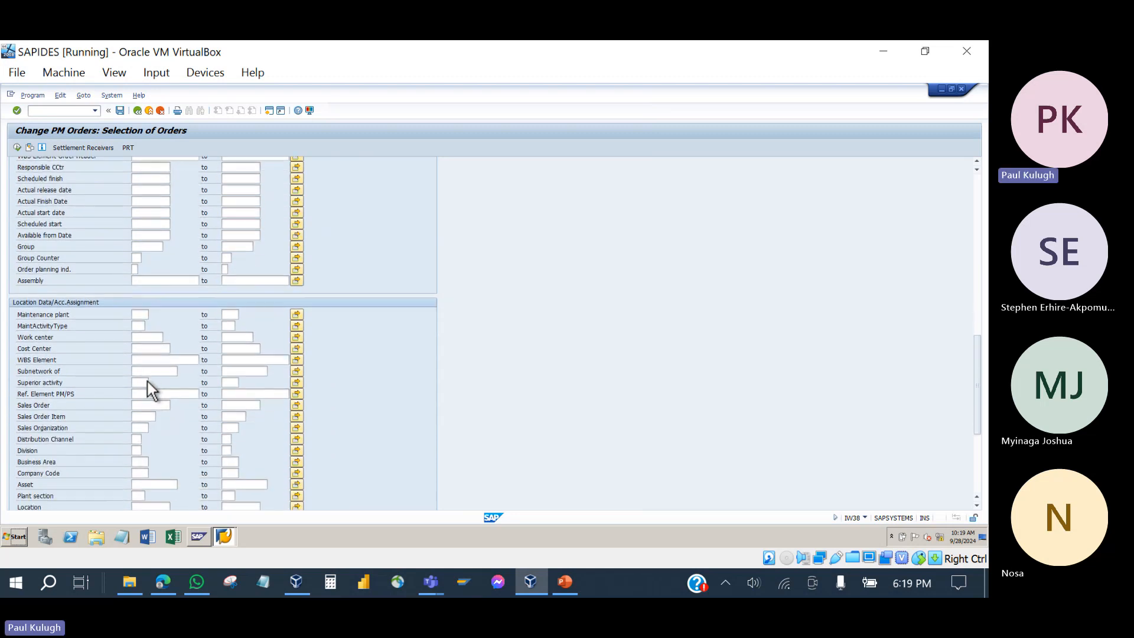
{"action": "scroll", "coordinate": [148, 382], "scroll_direction": "up", "scroll_amount": 13}
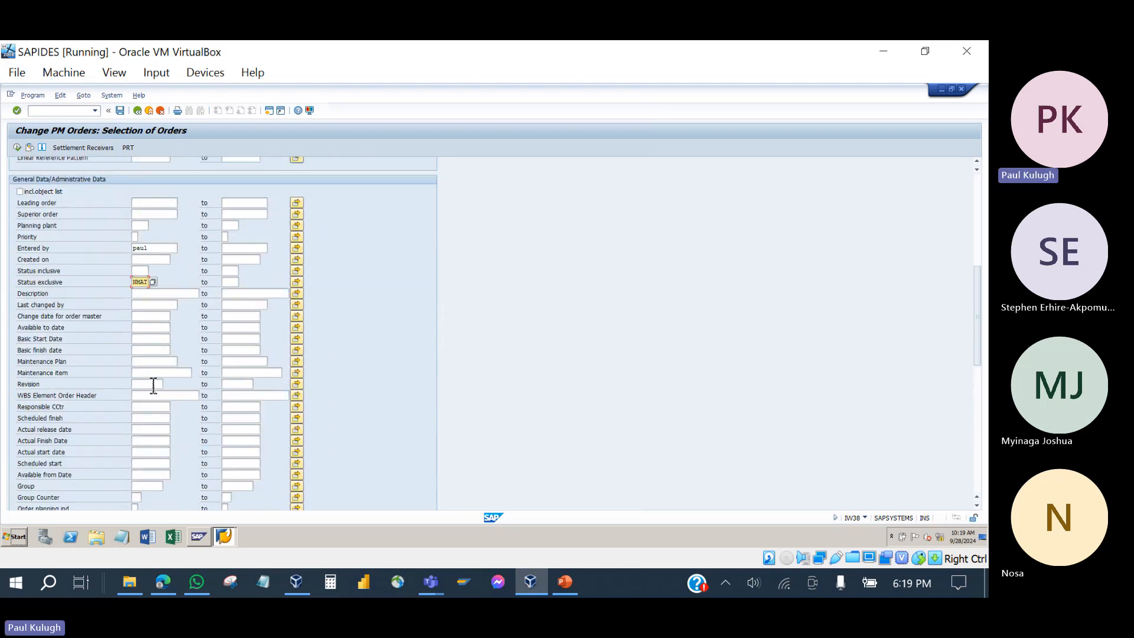
{"action": "scroll", "coordinate": [150, 382], "scroll_direction": "up", "scroll_amount": 9}
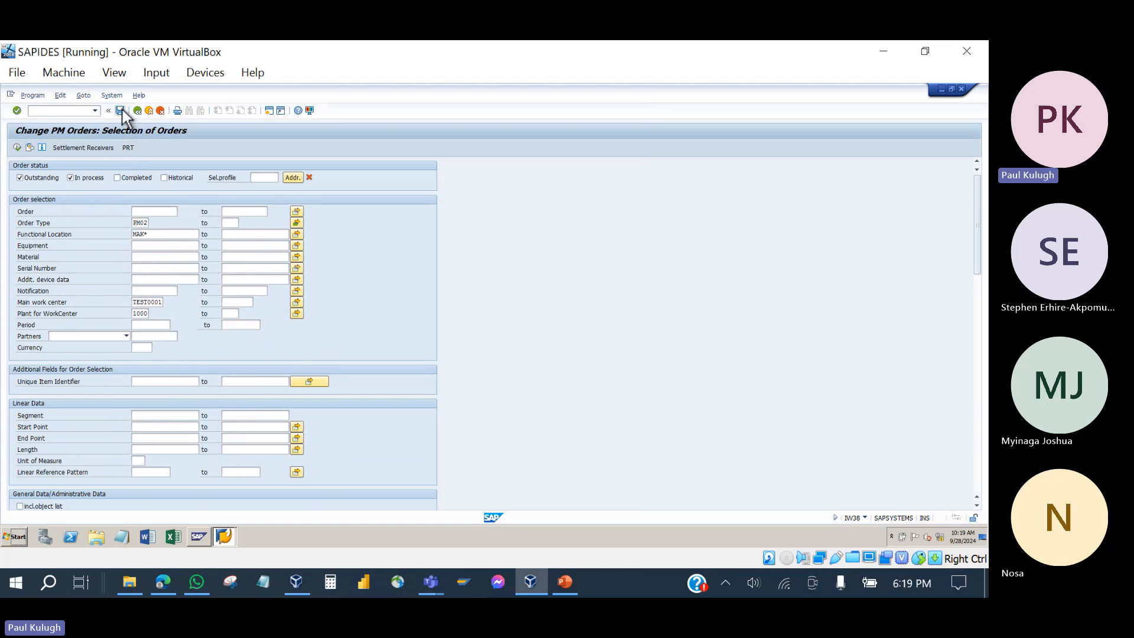
{"action": "scroll", "coordinate": [162, 299], "scroll_direction": "down", "scroll_amount": 2}
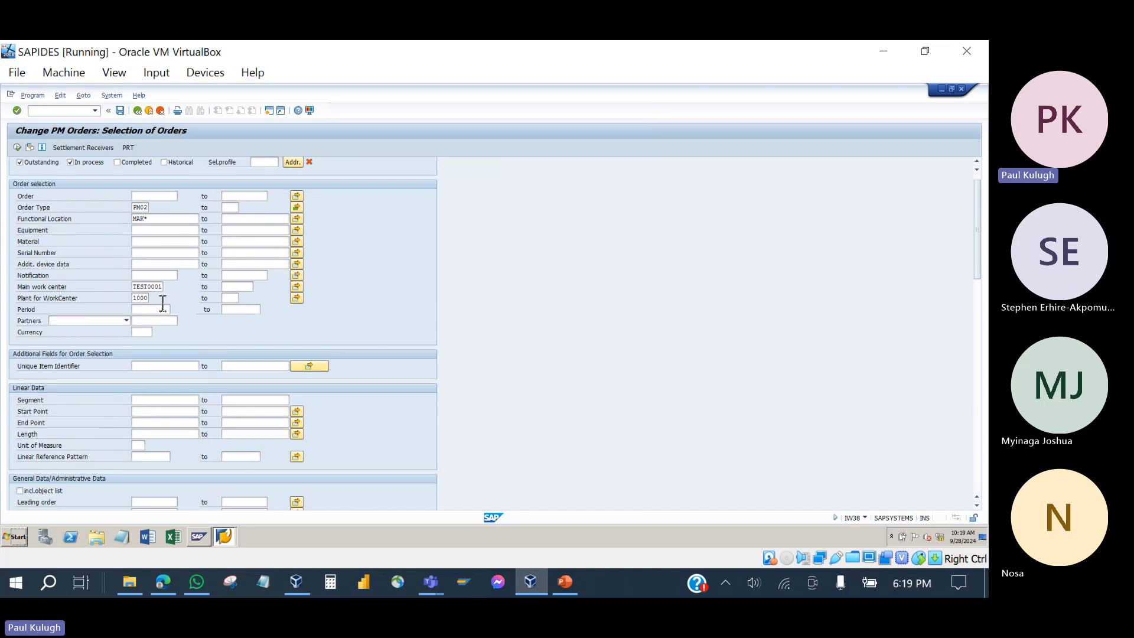
{"action": "scroll", "coordinate": [162, 299], "scroll_direction": "up", "scroll_amount": 2}
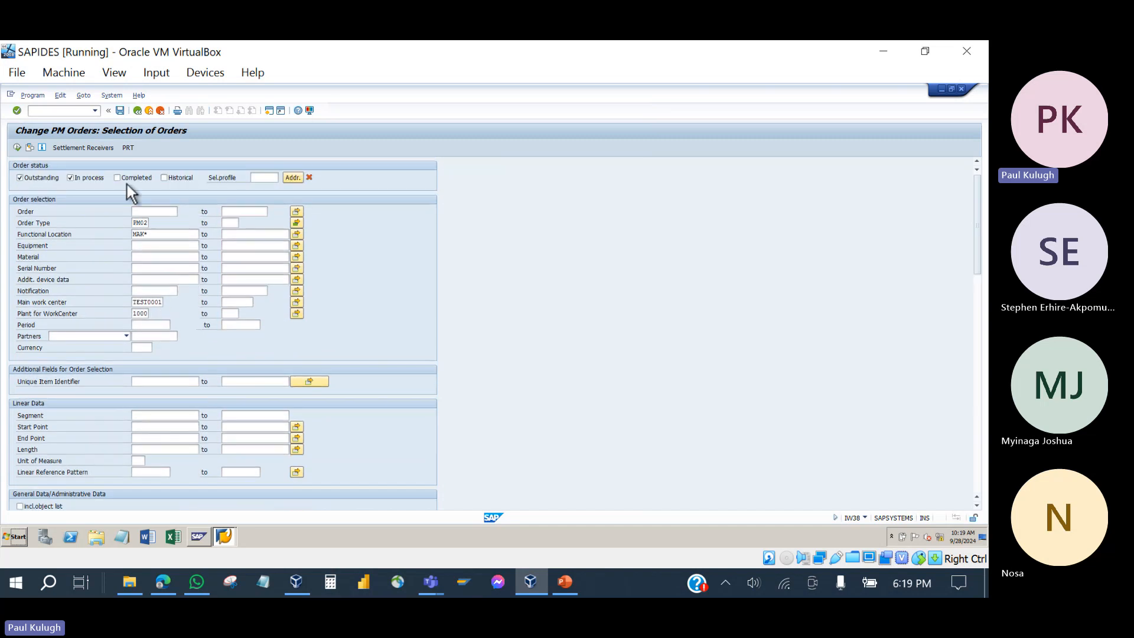
- Start saving the selection criteria as a variant, with the name TEST003 and the description Test3
{"action": "left_click", "coordinate": [119, 112]}
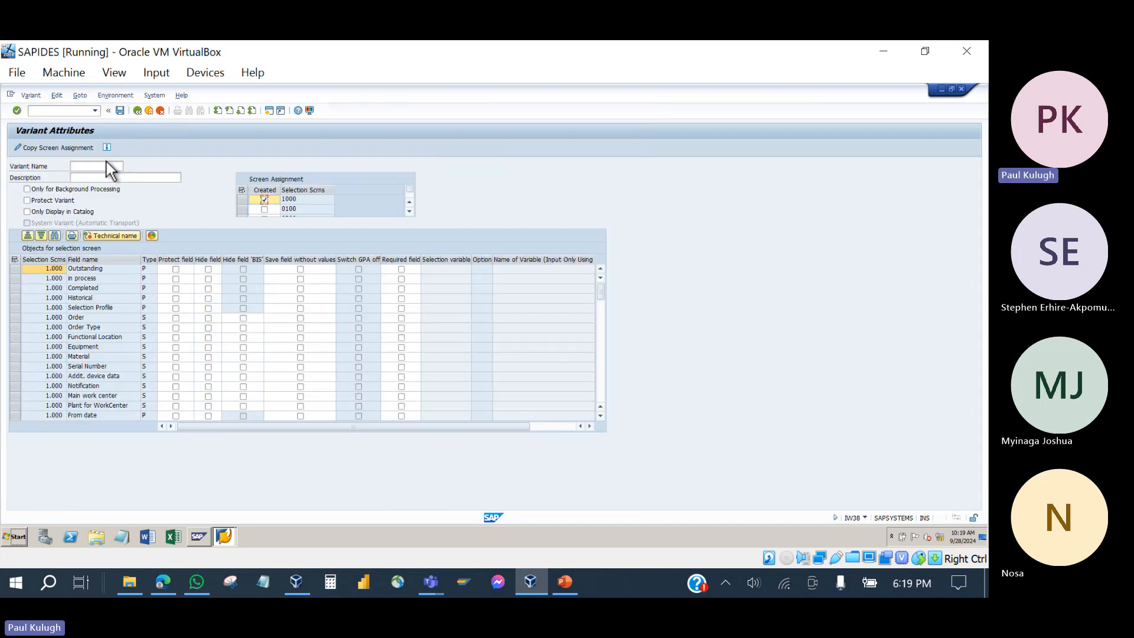
{"action": "left_click", "coordinate": [112, 178]}
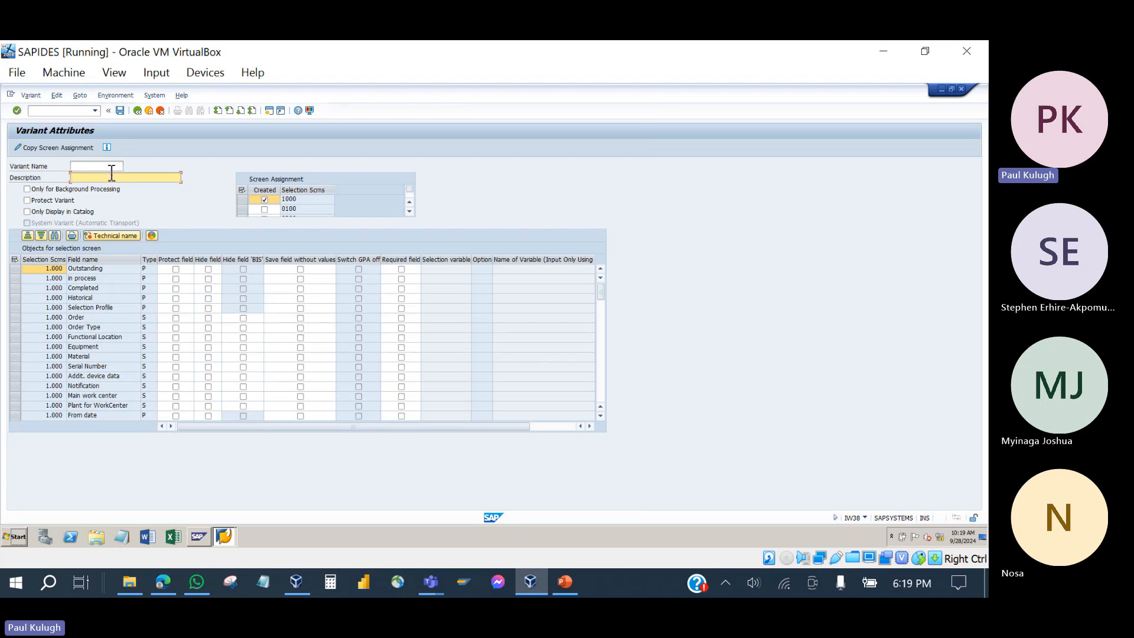
{"action": "left_click", "coordinate": [112, 167]}
{"action": "type", "text": "Te"}
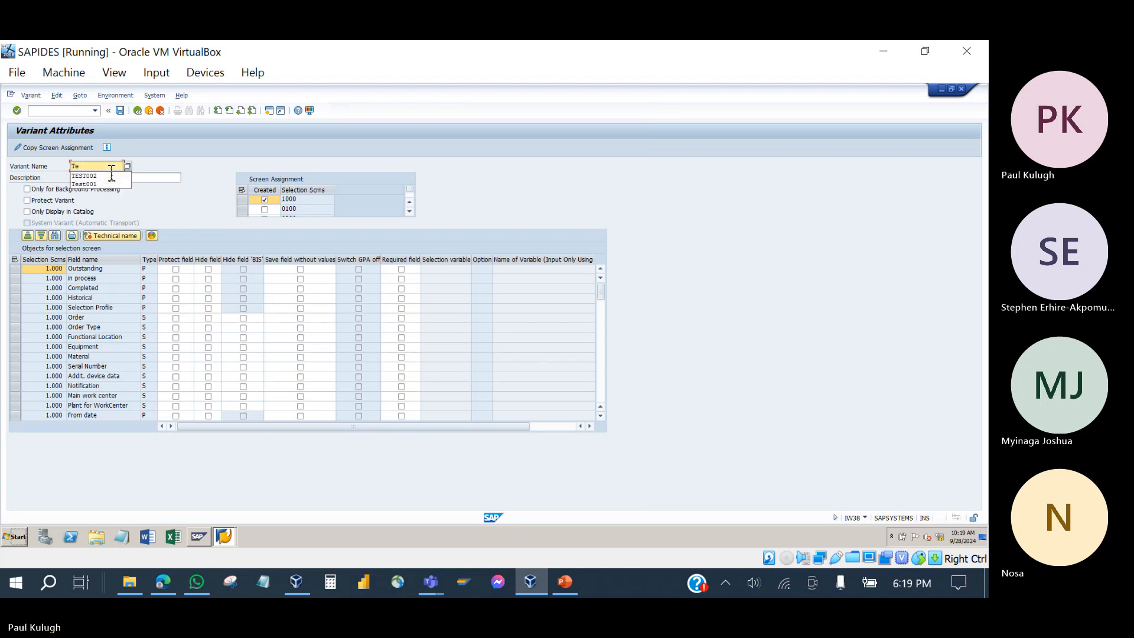
{"action": "left_click", "coordinate": [102, 176]}
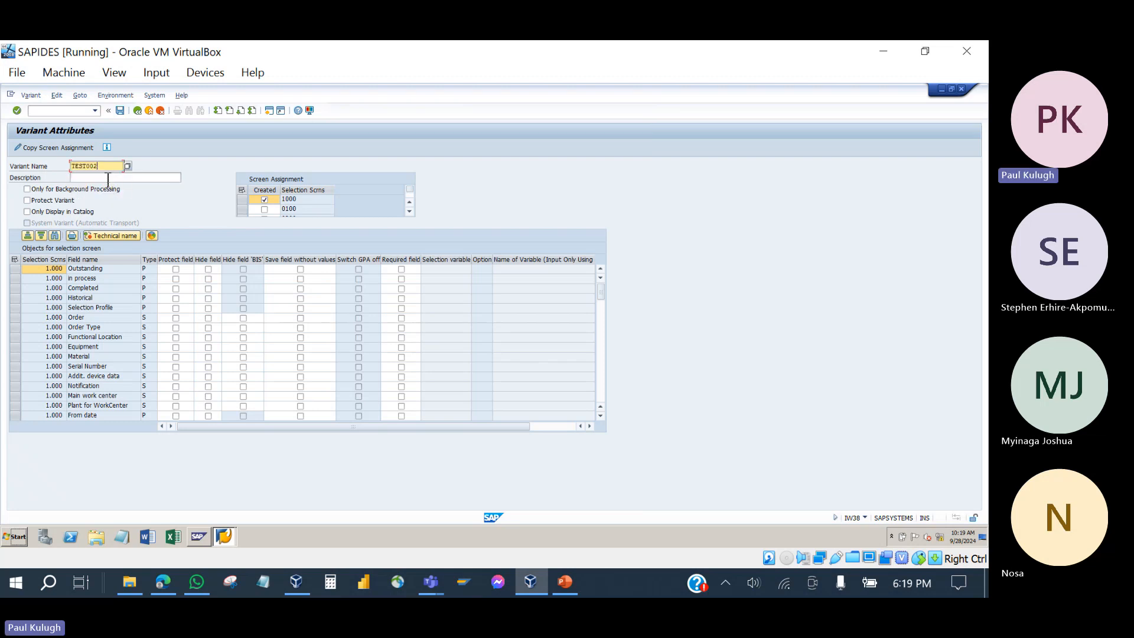
{"action": "type", "text": "3"}
{"action": "left_click", "coordinate": [108, 179]}
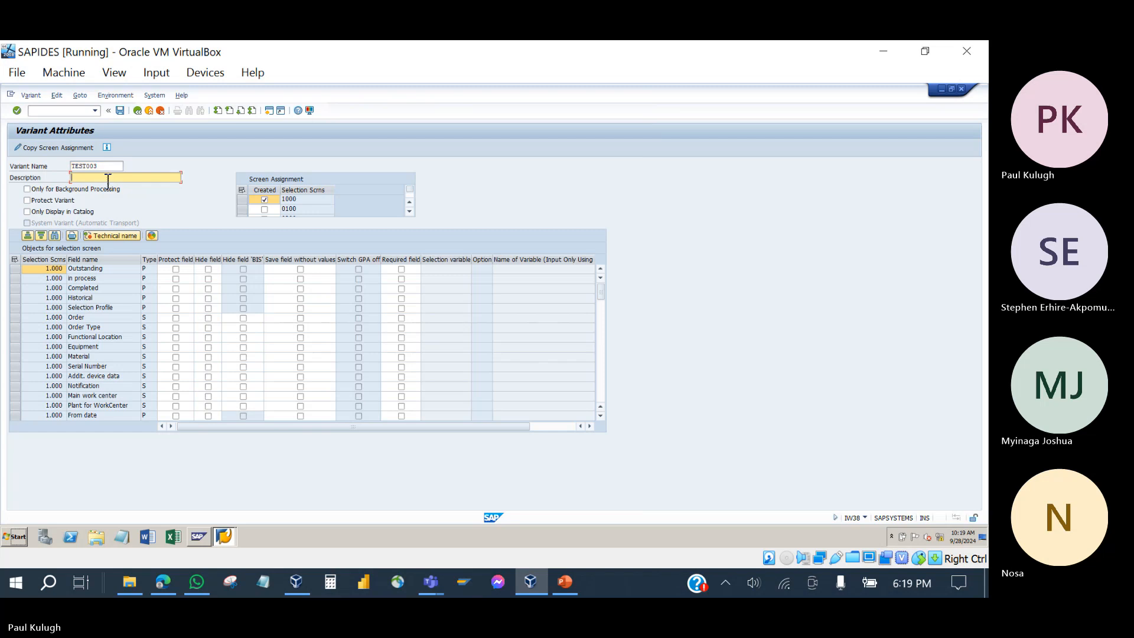
{"action": "type", "text": "te"}
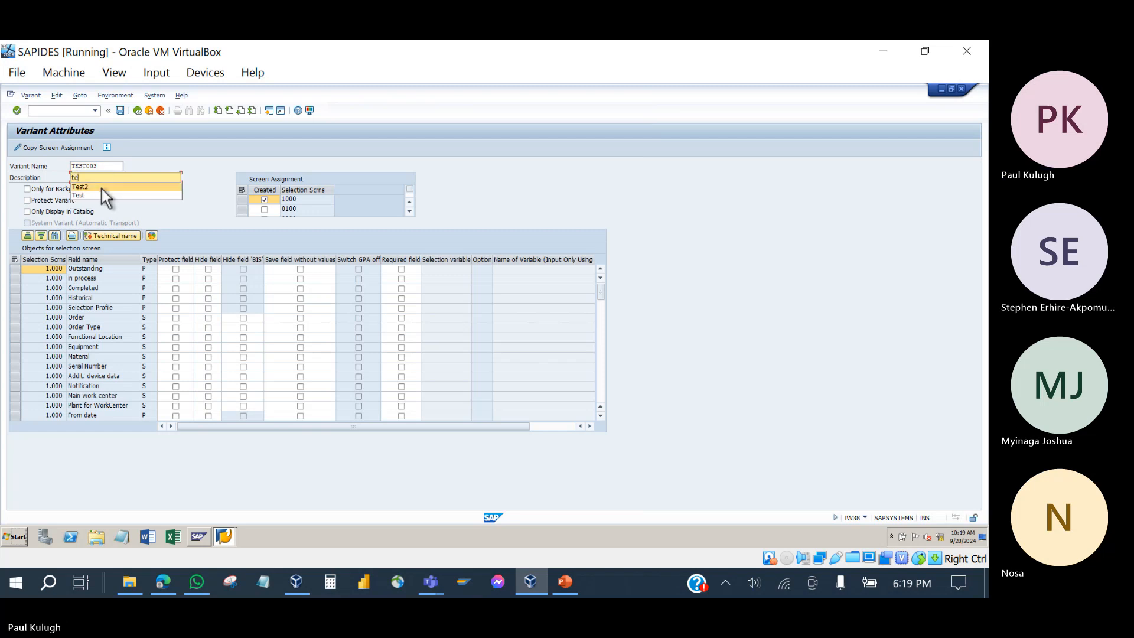
{"action": "left_click", "coordinate": [102, 188]}
{"action": "key", "text": "BackSpace"}
{"action": "type", "text": "3"}
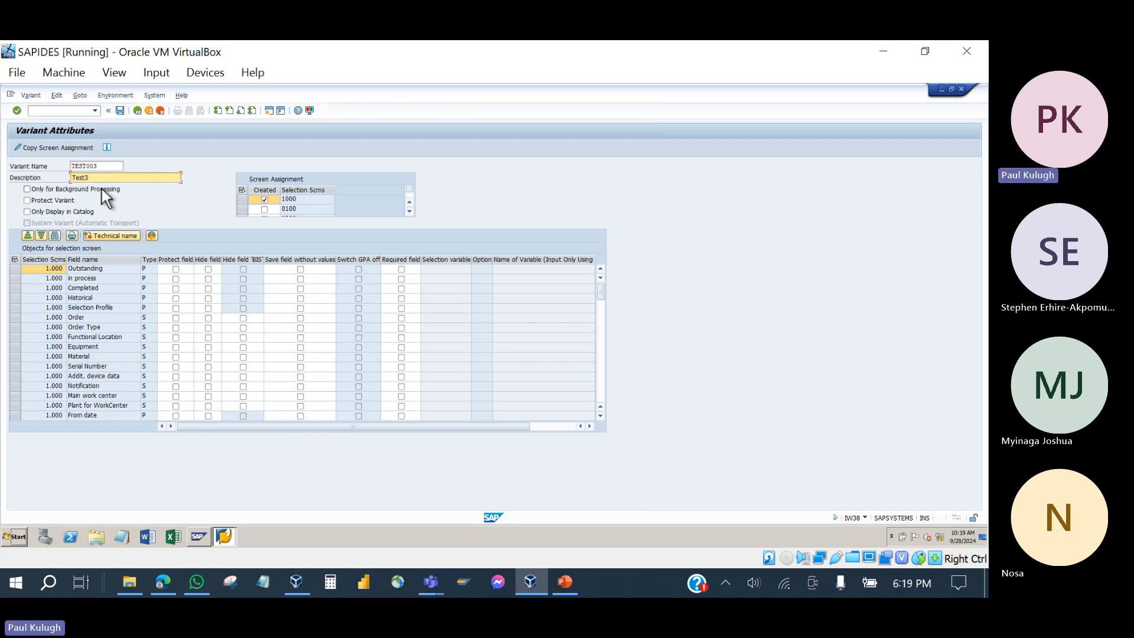
- Save the selection variant TEST003 and check the order selection criteria
{"action": "left_click", "coordinate": [120, 111]}
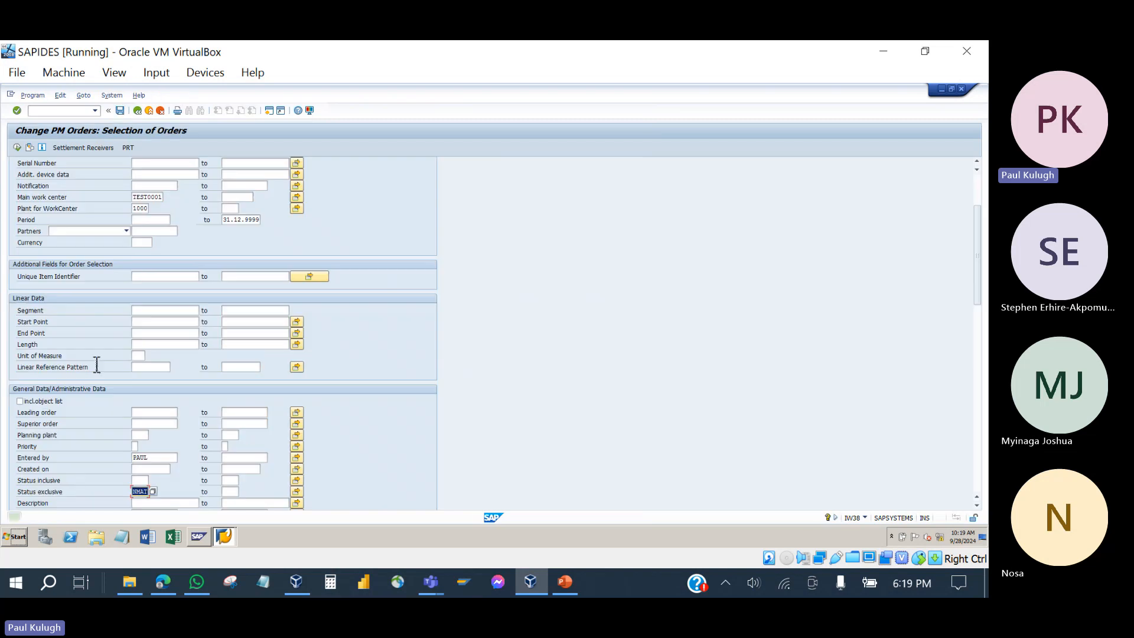
{"action": "scroll", "coordinate": [182, 417], "scroll_direction": "down", "scroll_amount": 1}
{"action": "scroll", "coordinate": [182, 417], "scroll_direction": "up", "scroll_amount": 3}
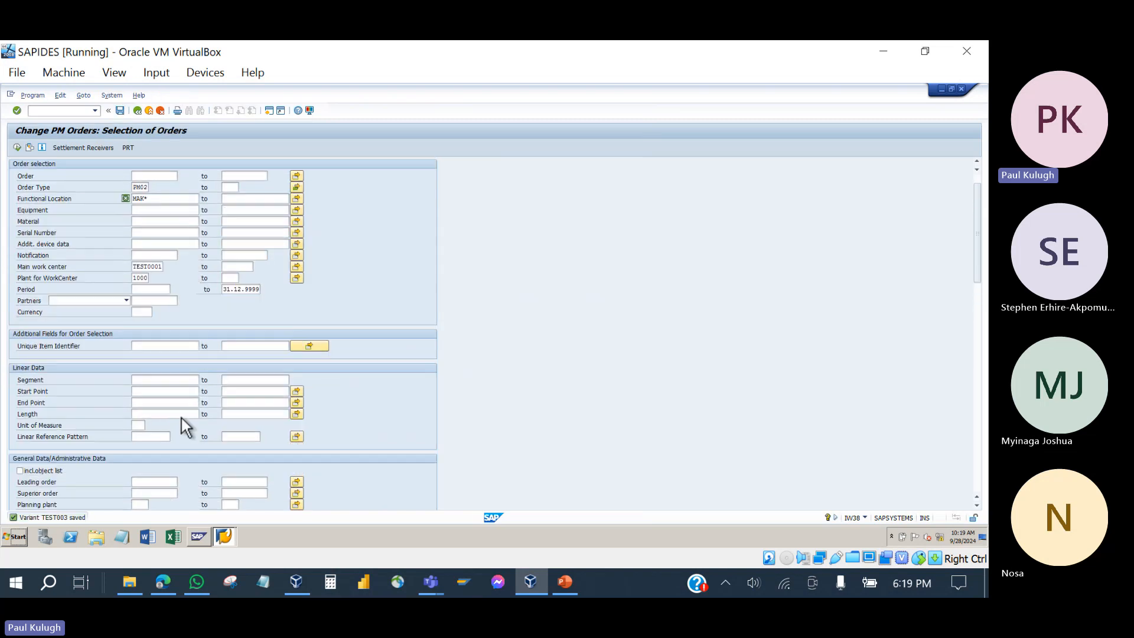
{"action": "scroll", "coordinate": [182, 417], "scroll_direction": "up", "scroll_amount": 1}
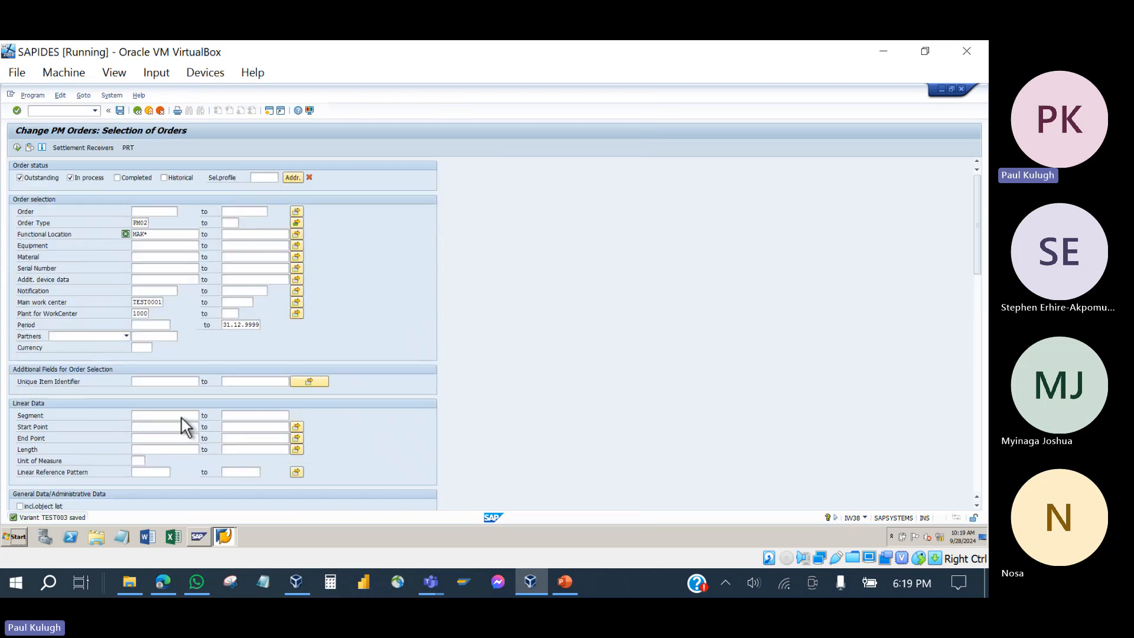
- Reopen transaction IW38 and load the saved variant TEST003 from the variant directory
{"action": "left_click", "coordinate": [137, 113]}
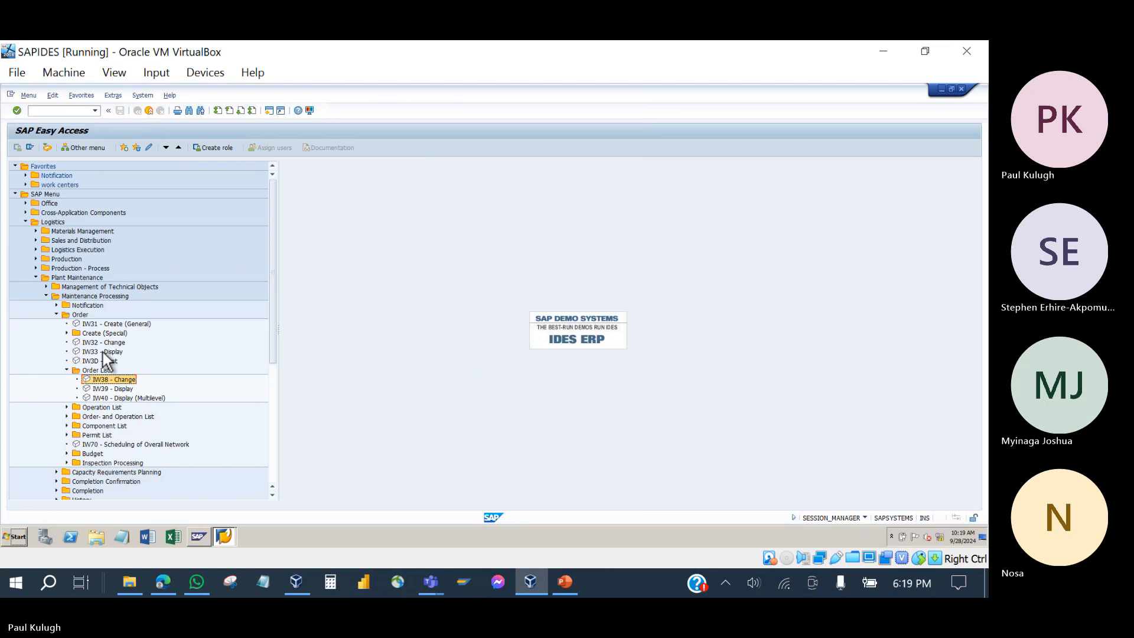
{"action": "double_click", "coordinate": [106, 380]}
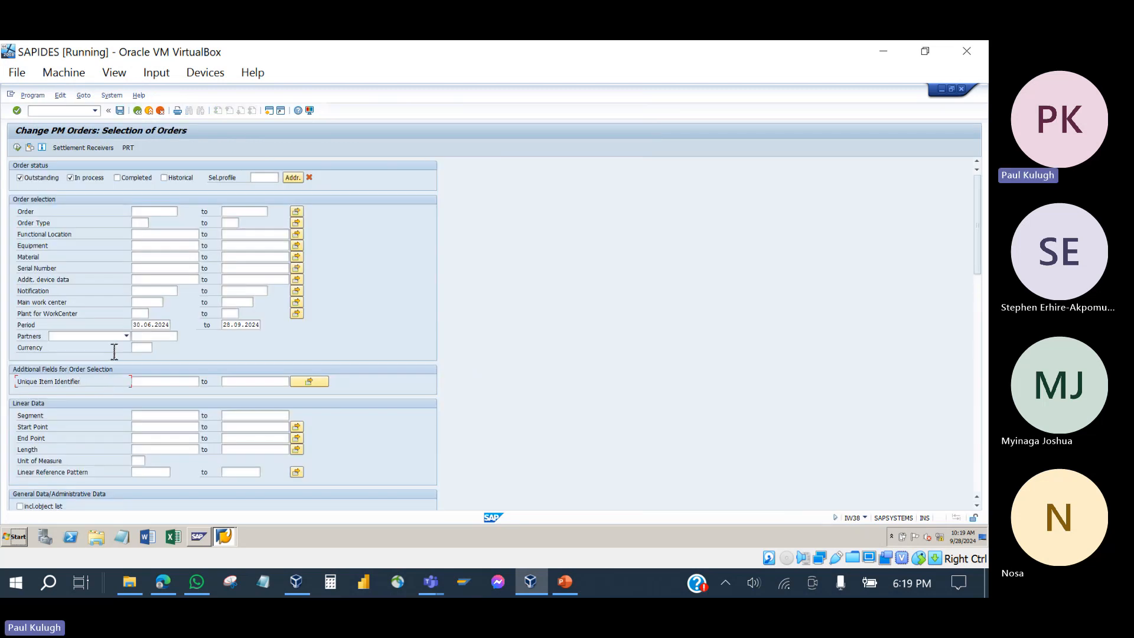
{"action": "left_click", "coordinate": [30, 148]}
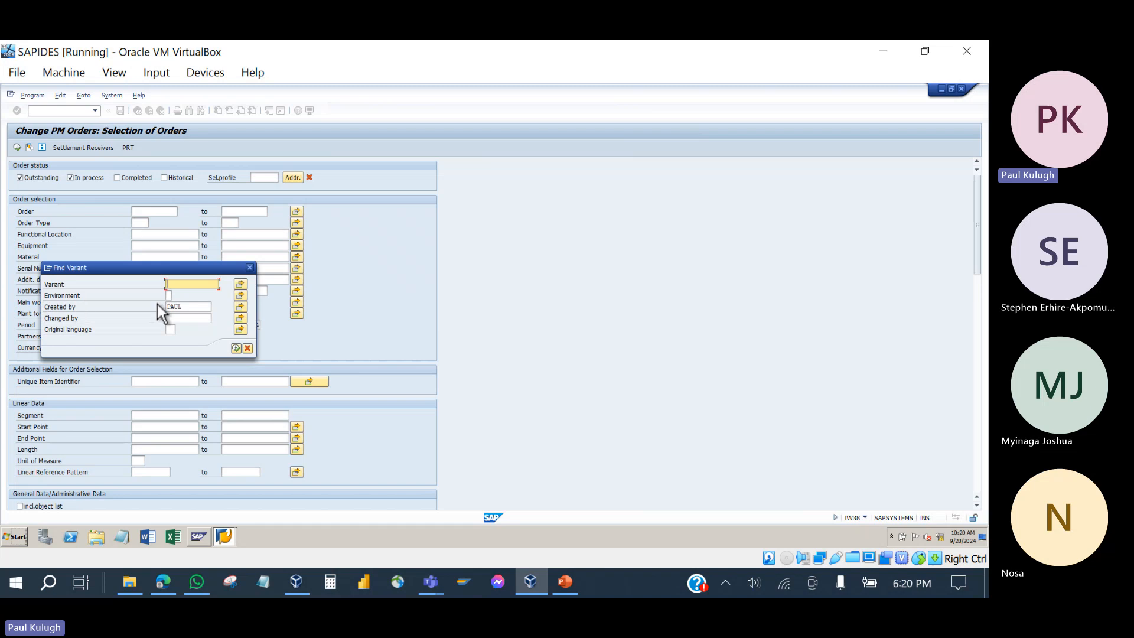
{"action": "left_click", "coordinate": [235, 348]}
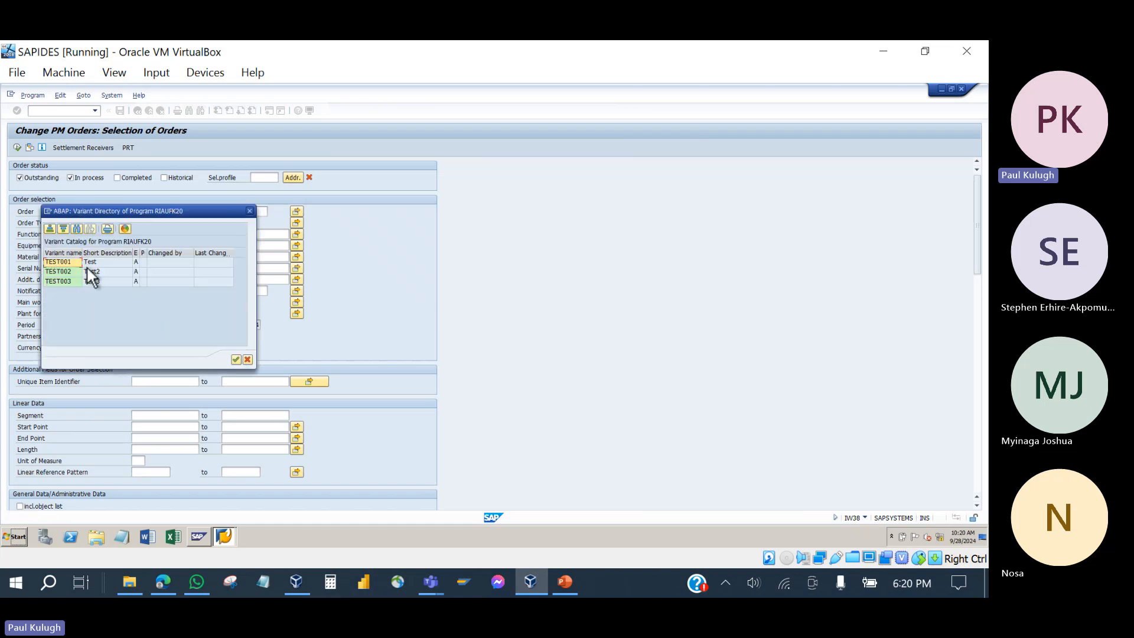
{"action": "left_click", "coordinate": [65, 282]}
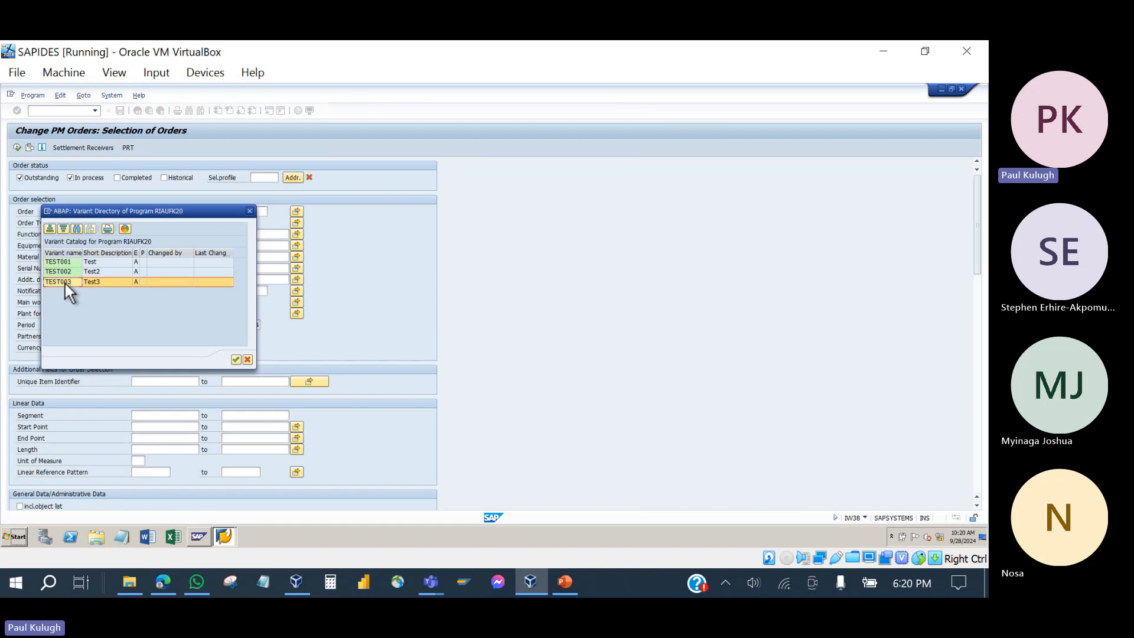
{"action": "double_click", "coordinate": [69, 281]}
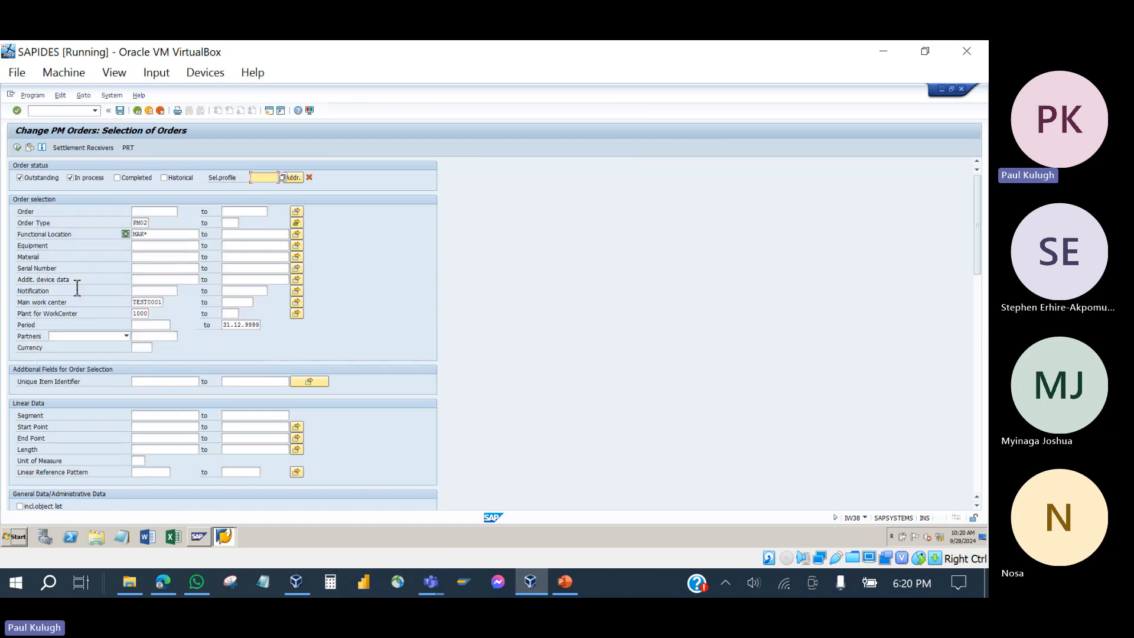
- Review the criteria loaded from the variant and run the order selection
{"action": "scroll", "coordinate": [134, 310], "scroll_direction": "down", "scroll_amount": 5}
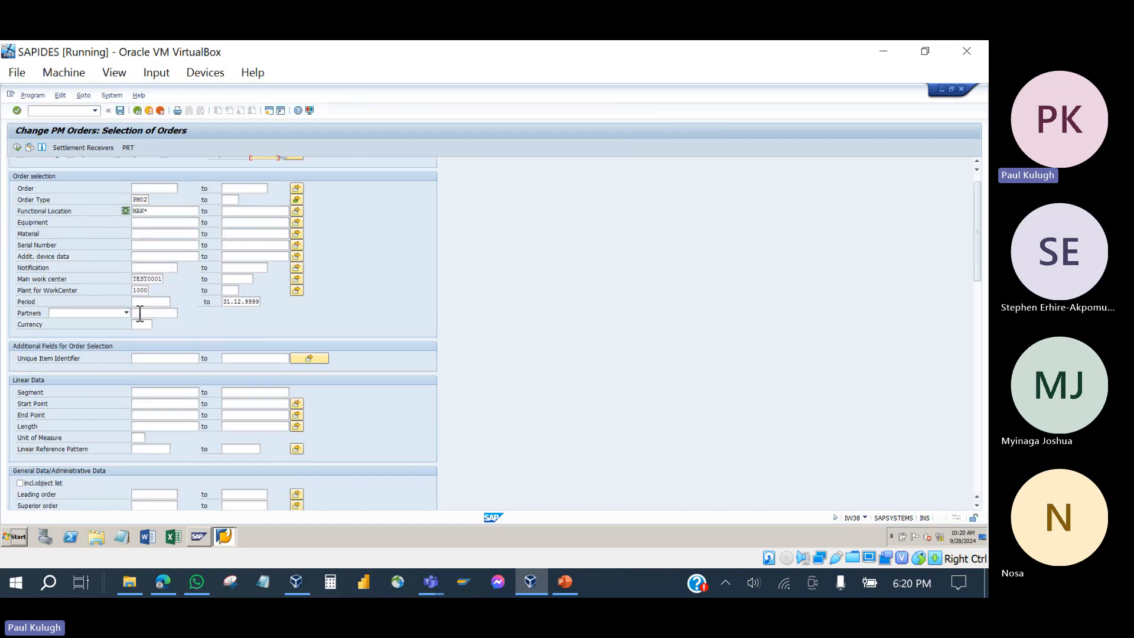
{"action": "scroll", "coordinate": [134, 309], "scroll_direction": "down", "scroll_amount": 10}
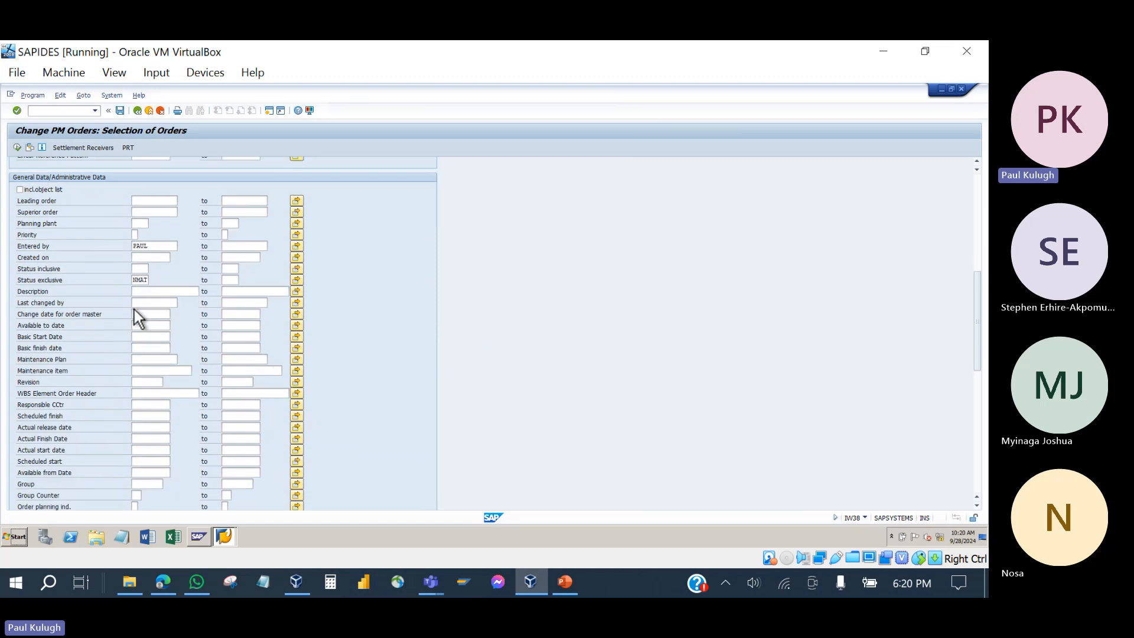
{"action": "scroll", "coordinate": [134, 309], "scroll_direction": "up", "scroll_amount": 15}
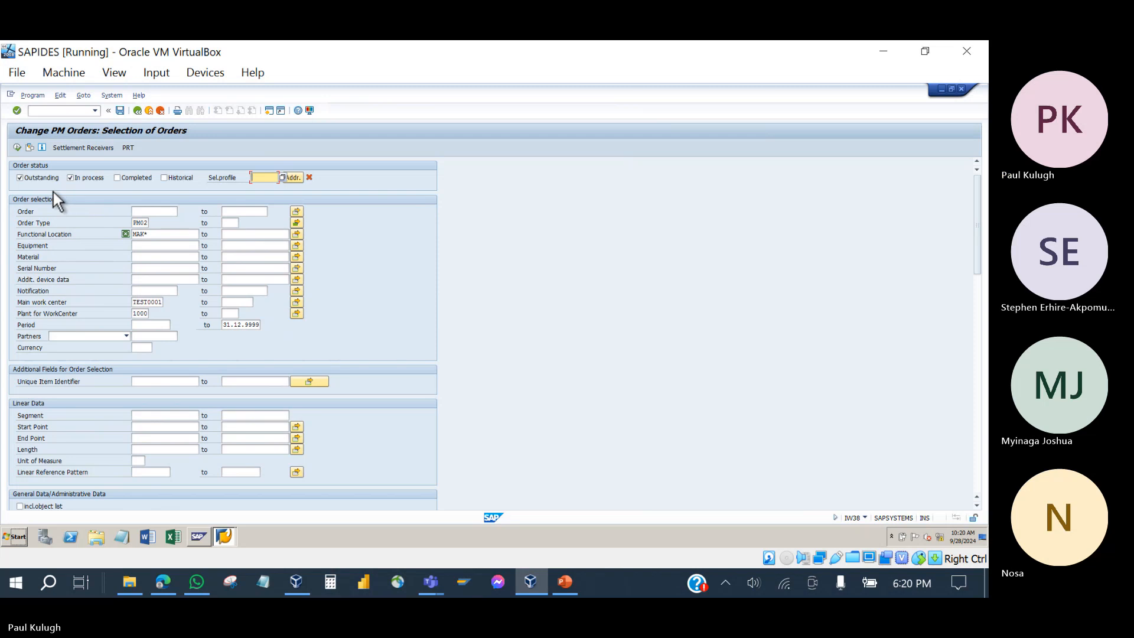
{"action": "left_click", "coordinate": [19, 146]}
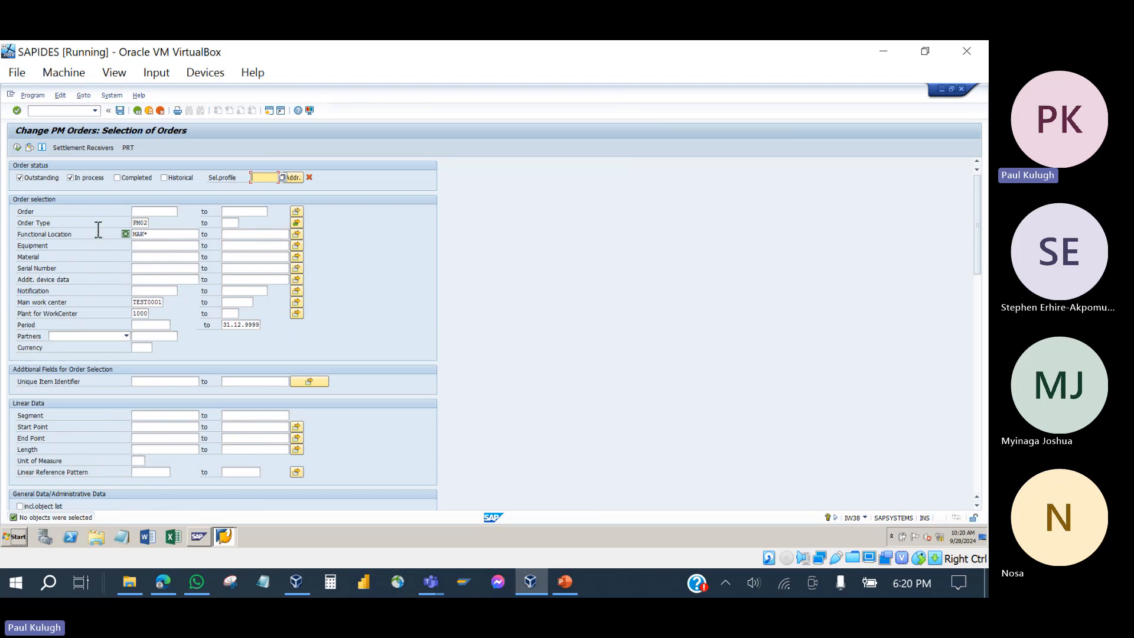
- Delete all single values from the multiple selection for Order Type and apply the empty selection
{"action": "left_click", "coordinate": [296, 223]}
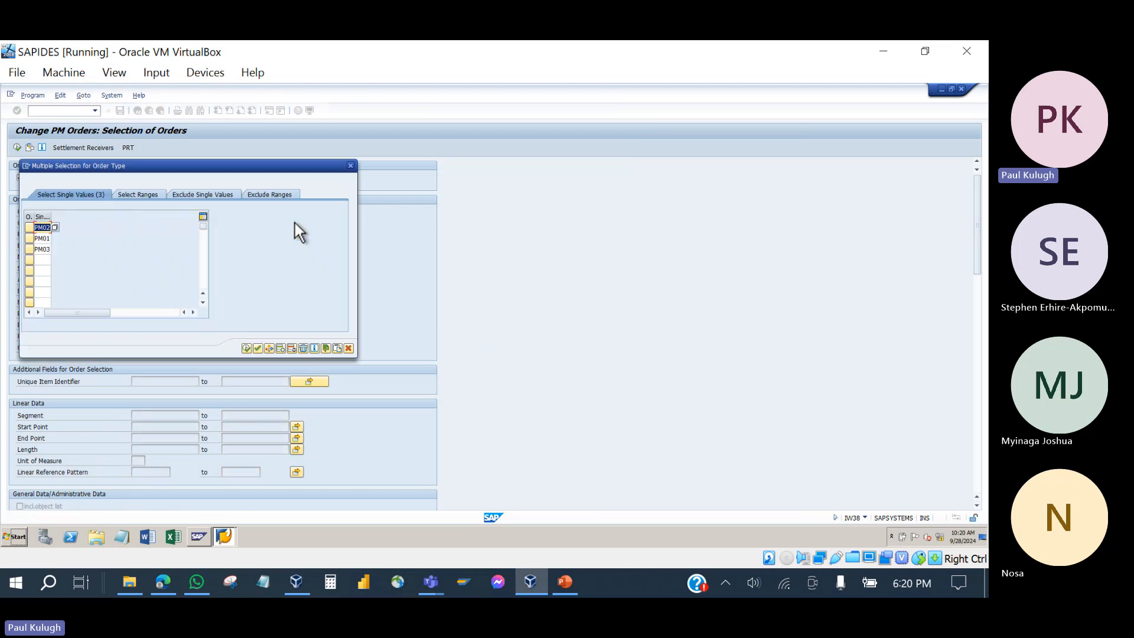
{"action": "left_click", "coordinate": [303, 348]}
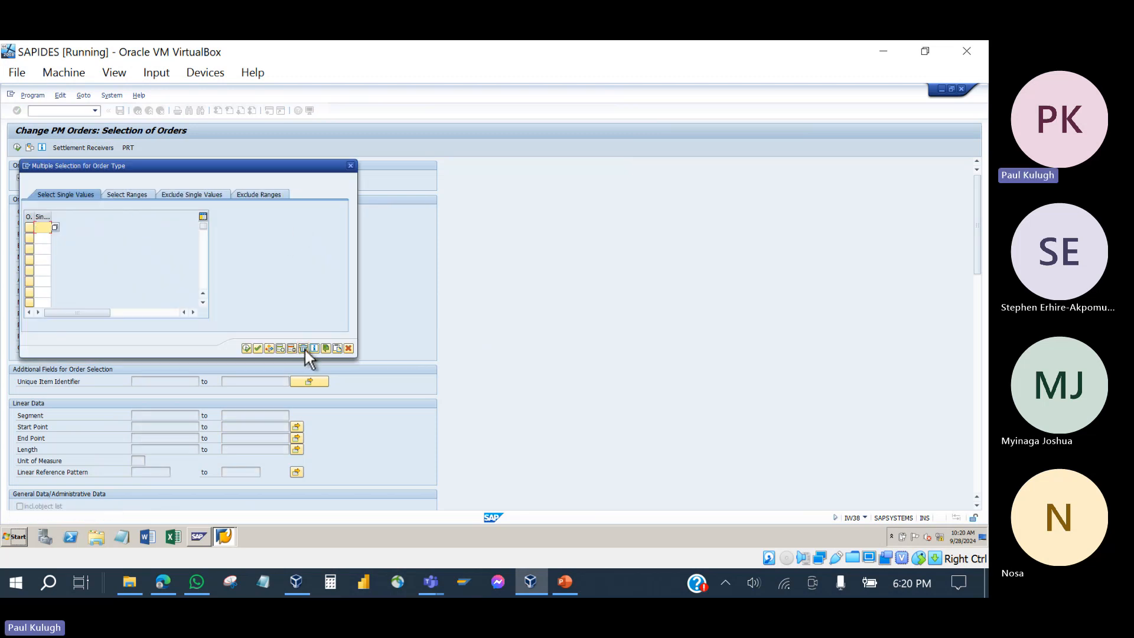
{"action": "left_click", "coordinate": [249, 349]}
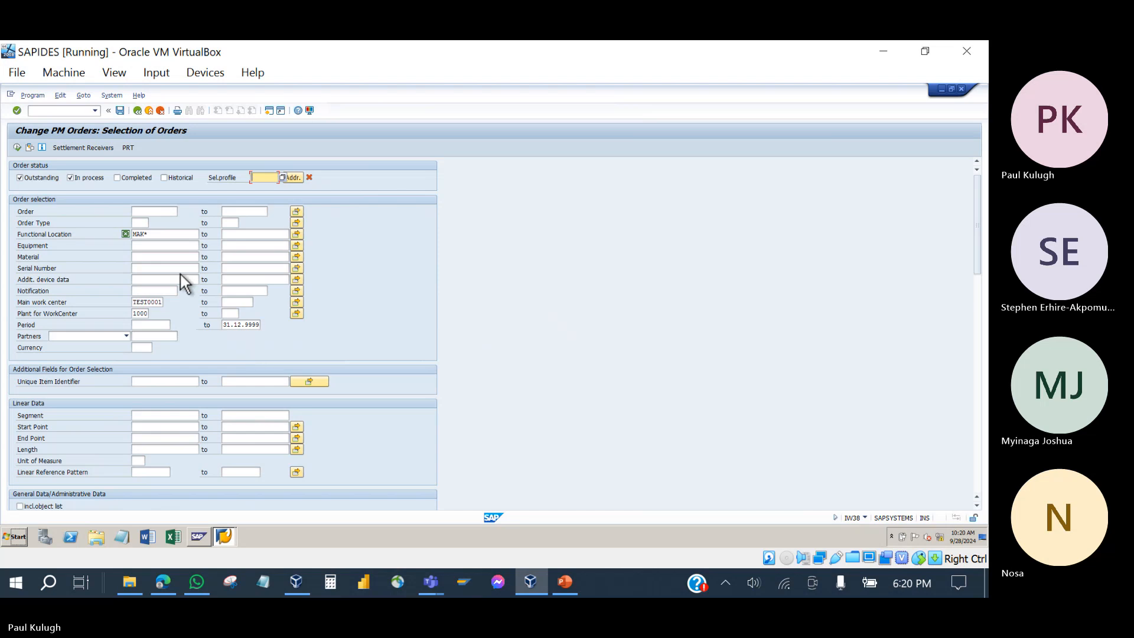
- Clear the Entered by criterion in the general and administrative data
{"action": "scroll", "coordinate": [161, 316], "scroll_direction": "down", "scroll_amount": 5}
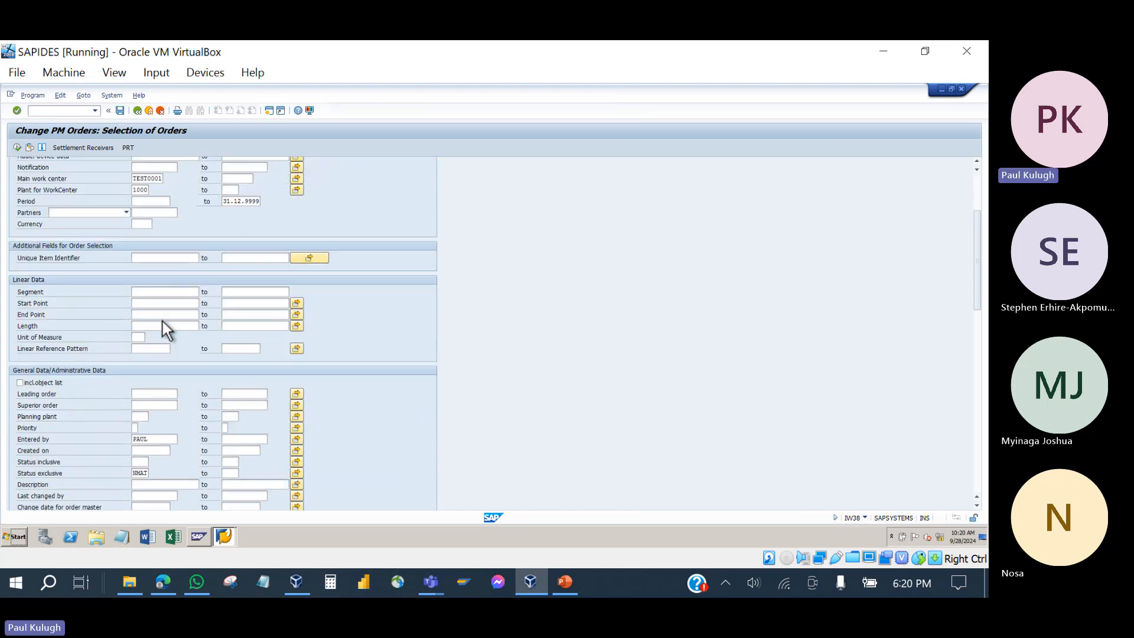
{"action": "left_click", "coordinate": [165, 387]}
{"action": "key", "text": "BackSpace"}
{"action": "key", "text": "BackSpace"}
{"action": "key", "text": "BackSpace"}
{"action": "key", "text": "BackSpace"}
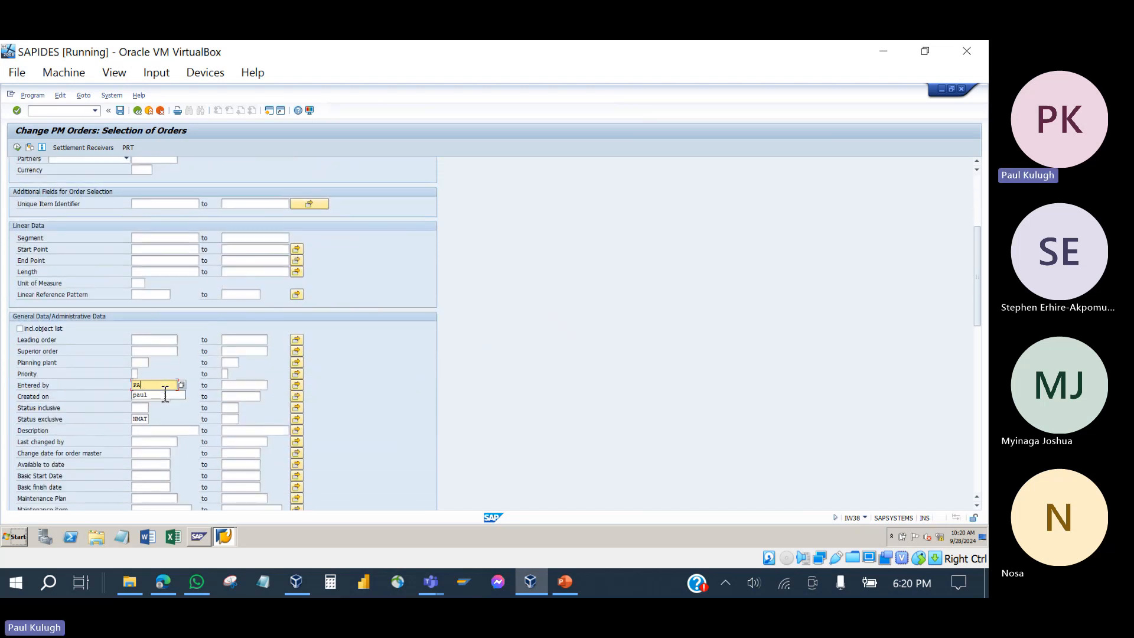
- Clear the Status exclusive criterion in the general and administrative data
{"action": "left_click", "coordinate": [145, 420]}
{"action": "key", "text": "BackSpace"}
{"action": "key", "text": "BackSpace"}
{"action": "key", "text": "BackSpace"}
{"action": "key", "text": "BackSpace"}
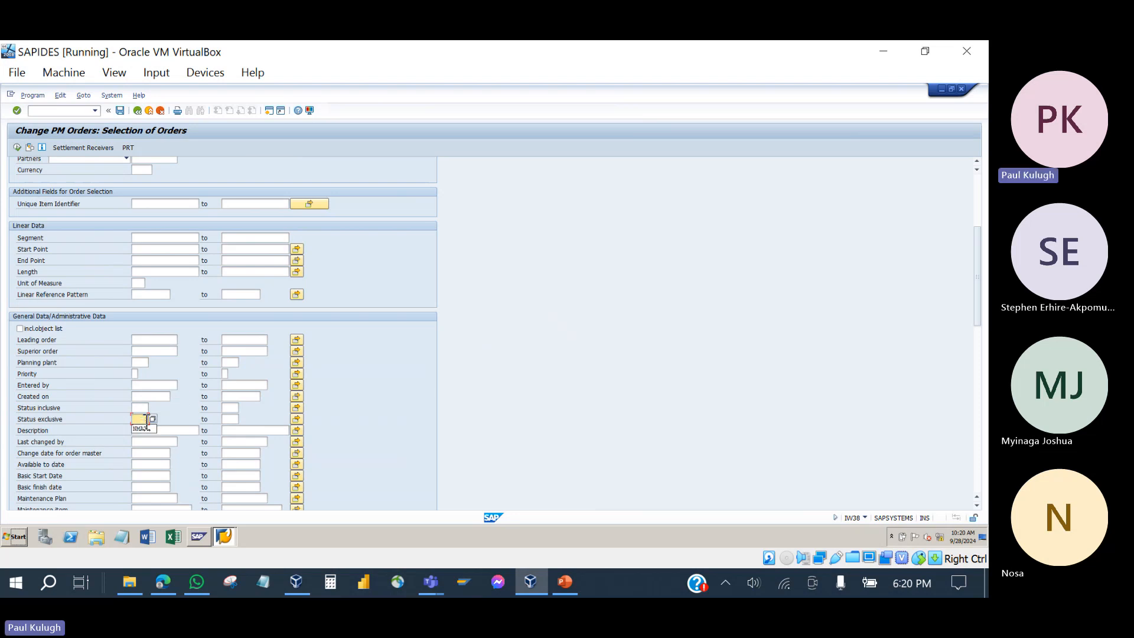
- Check the remaining main work center and functional location criteria, and run the order selection again
{"action": "scroll", "coordinate": [387, 321], "scroll_direction": "up", "scroll_amount": 6}
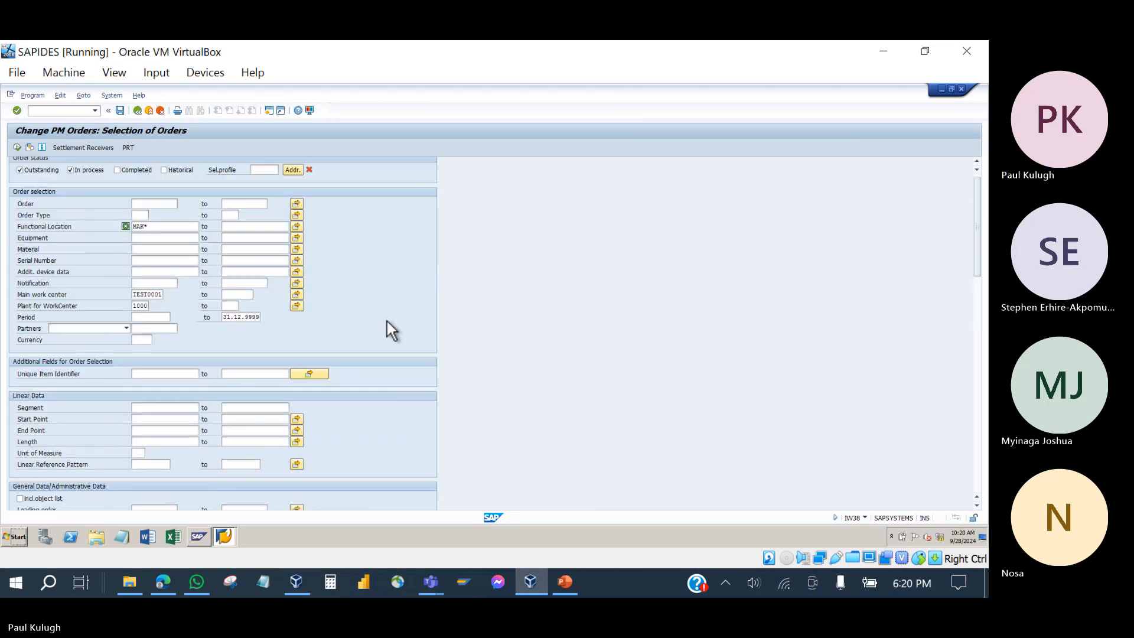
{"action": "left_click", "coordinate": [154, 302]}
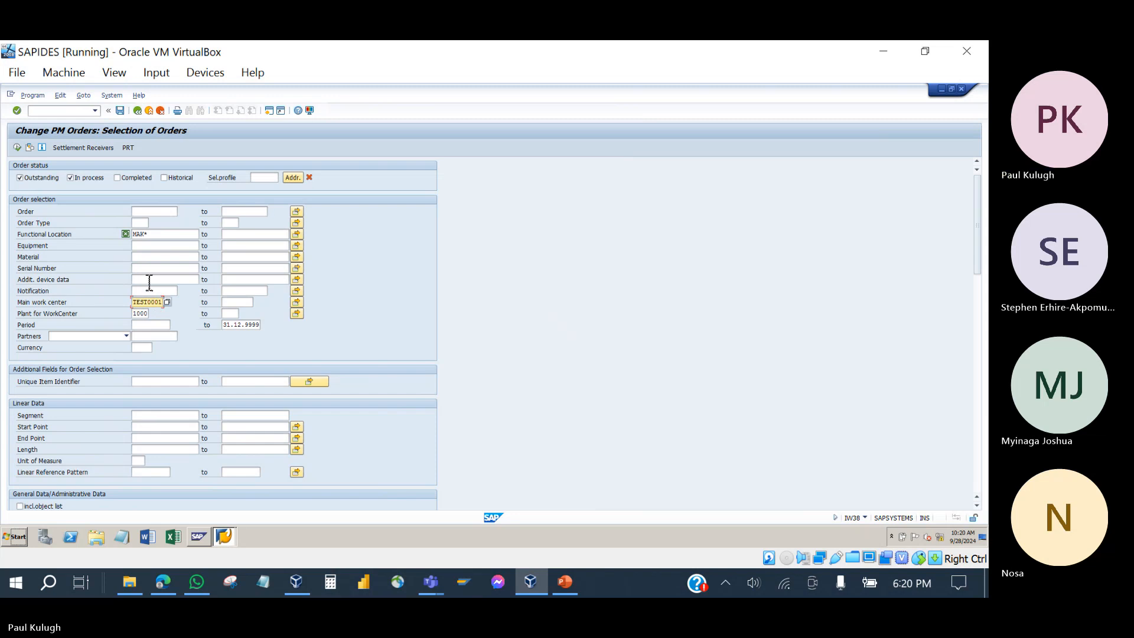
{"action": "left_click", "coordinate": [158, 235]}
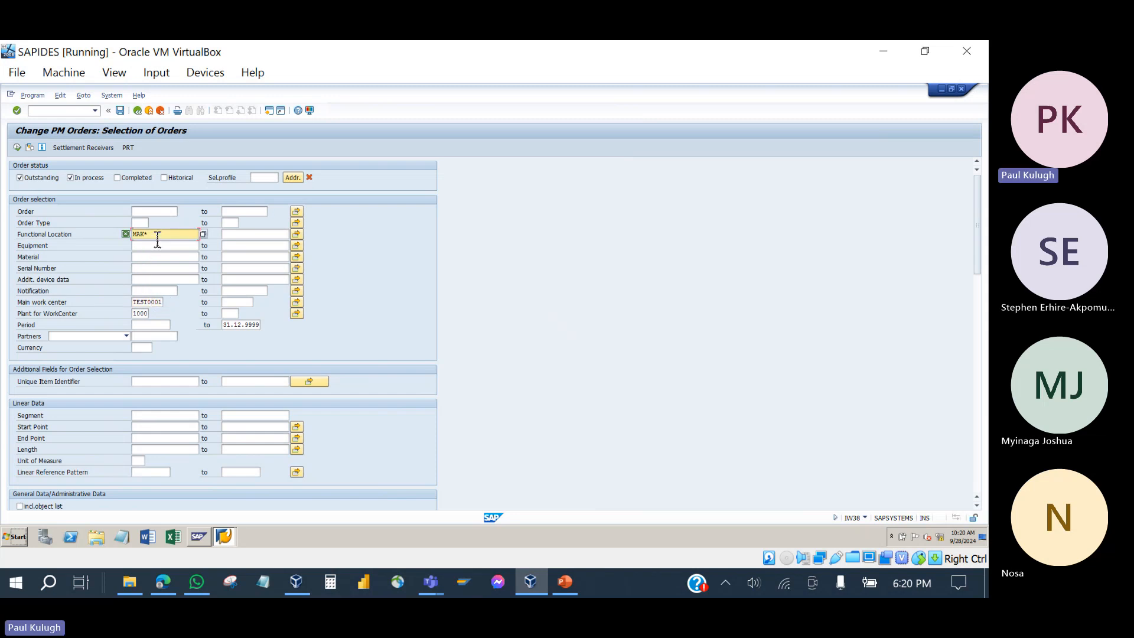
{"action": "left_click", "coordinate": [19, 147]}
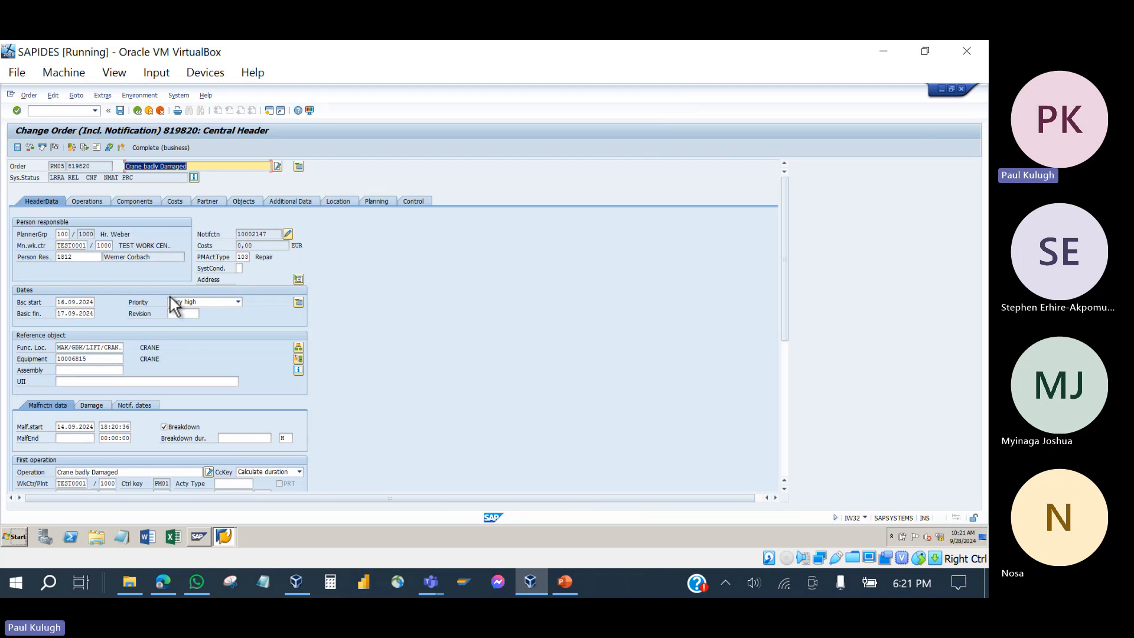
- Examine the crane repair order's header data, operations, components and cost overview
{"action": "scroll", "coordinate": [171, 297], "scroll_direction": "down", "scroll_amount": 5}
{"action": "scroll", "coordinate": [171, 297], "scroll_direction": "up", "scroll_amount": 5}
{"action": "left_click", "coordinate": [197, 167]}
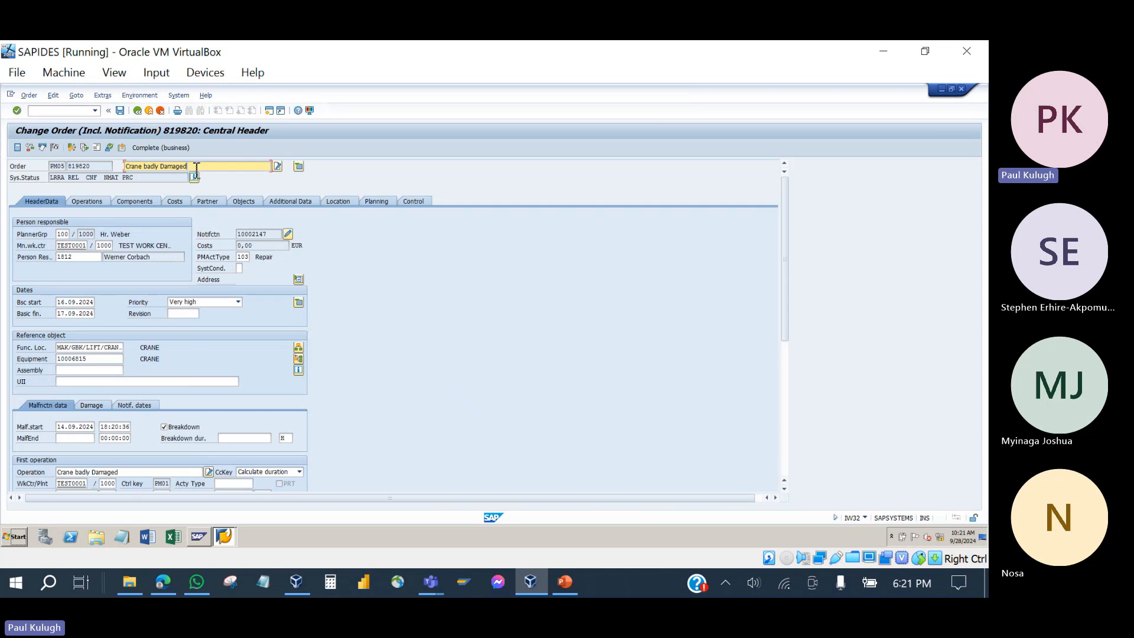
{"action": "left_click", "coordinate": [82, 199]}
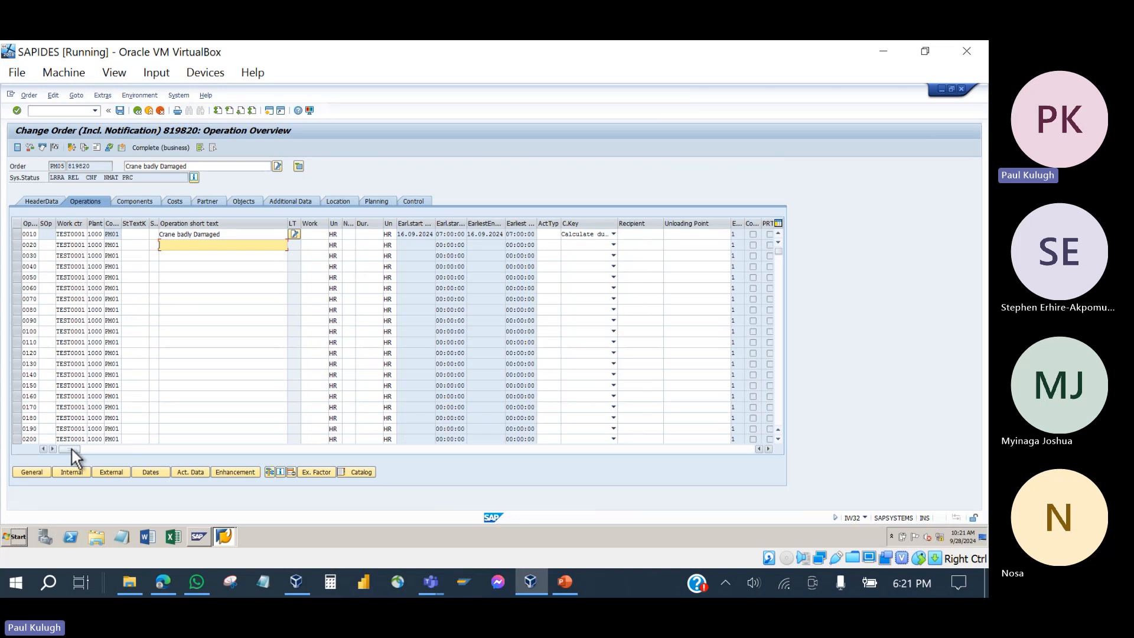
{"action": "left_click", "coordinate": [151, 204]}
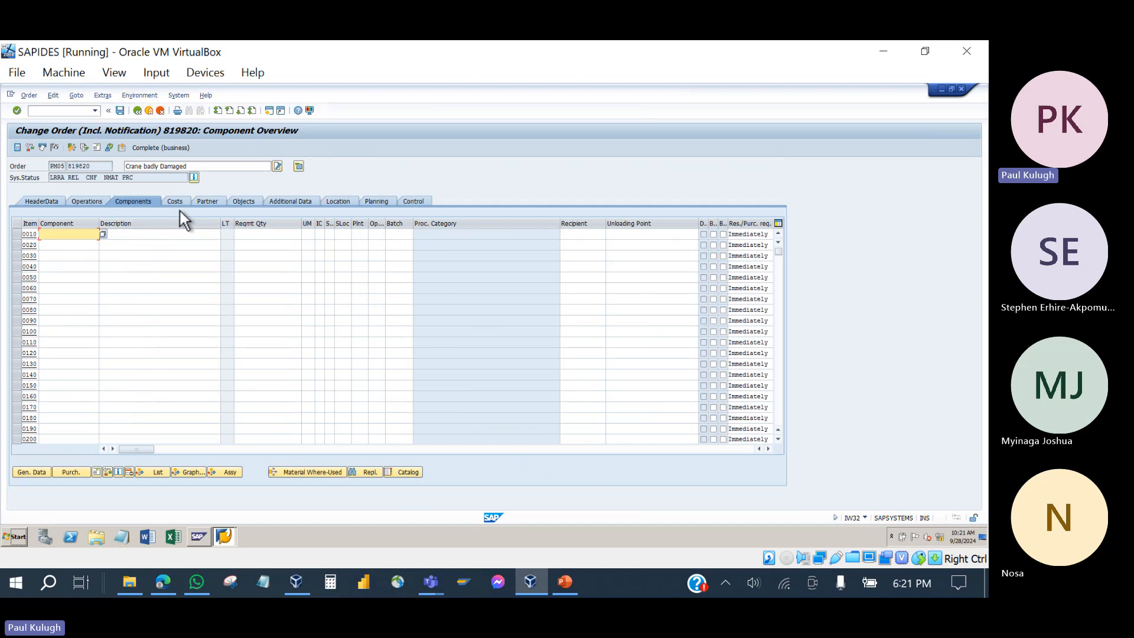
{"action": "left_click", "coordinate": [175, 200]}
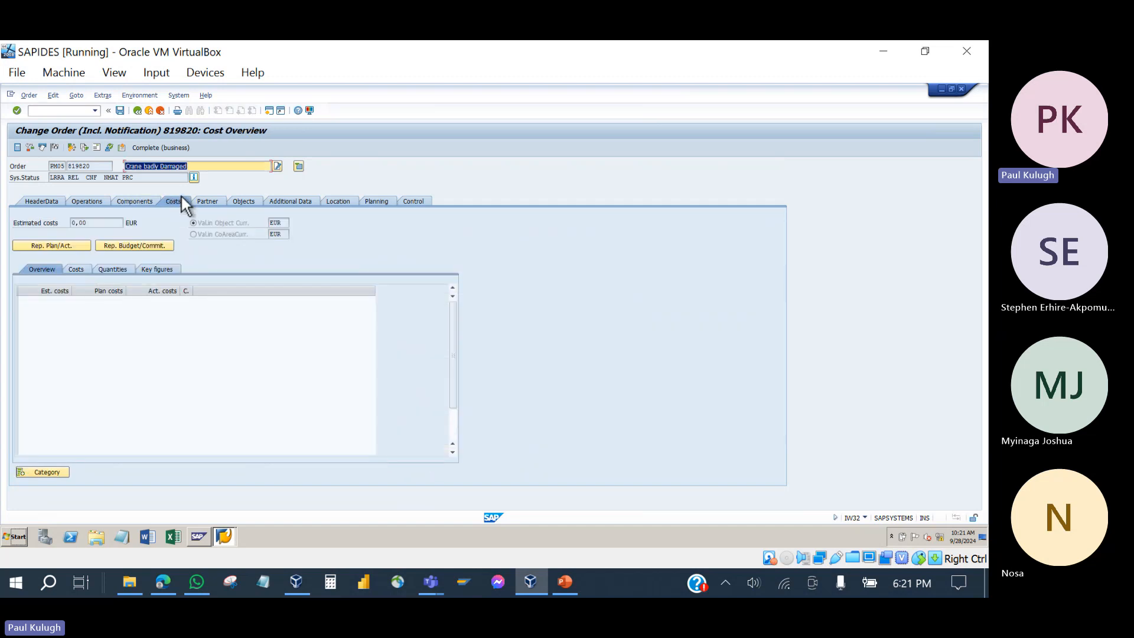
{"action": "left_click", "coordinate": [49, 200]}
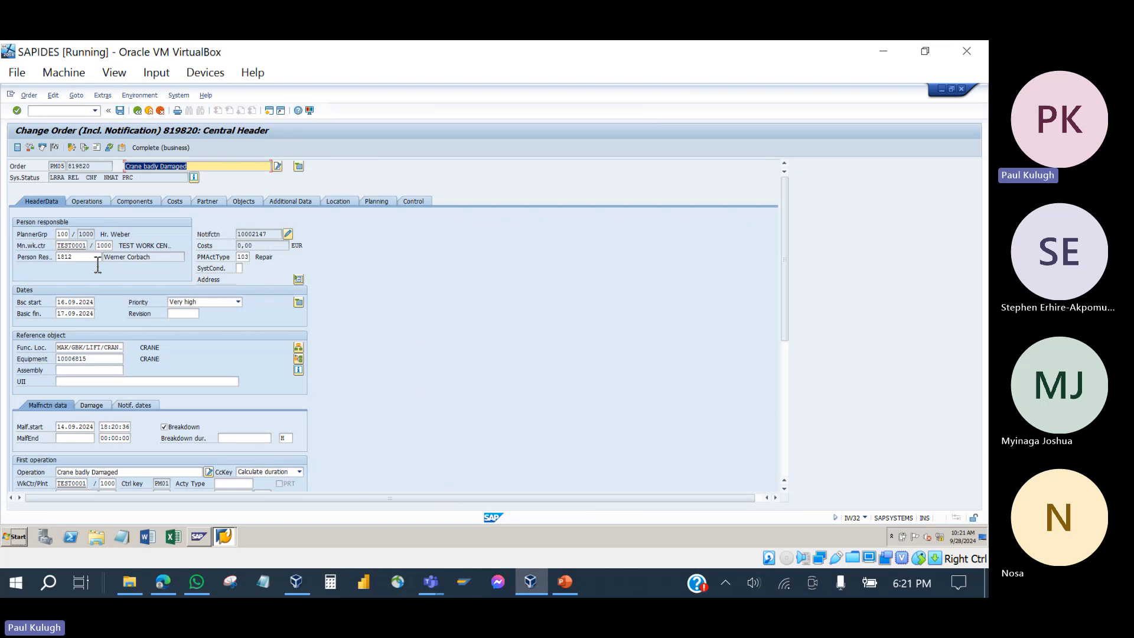
{"action": "scroll", "coordinate": [98, 265], "scroll_direction": "down", "scroll_amount": 3}
{"action": "scroll", "coordinate": [98, 266], "scroll_direction": "up", "scroll_amount": 3}
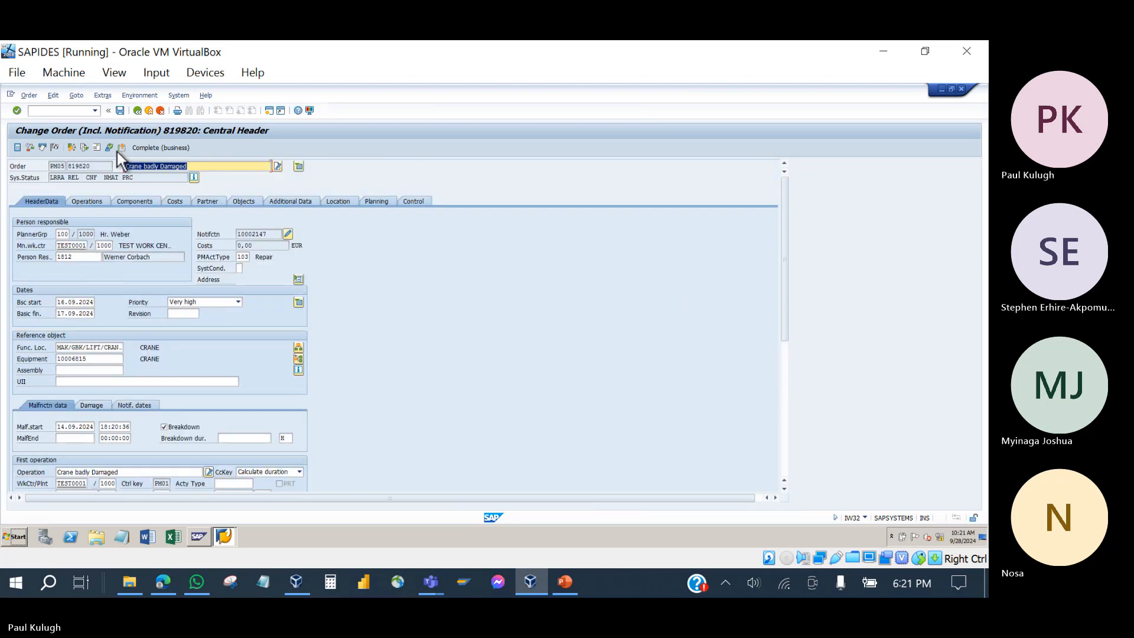
- Leave the maintenance order without saving and return to the SAP Easy Access menu
{"action": "left_click", "coordinate": [137, 111]}
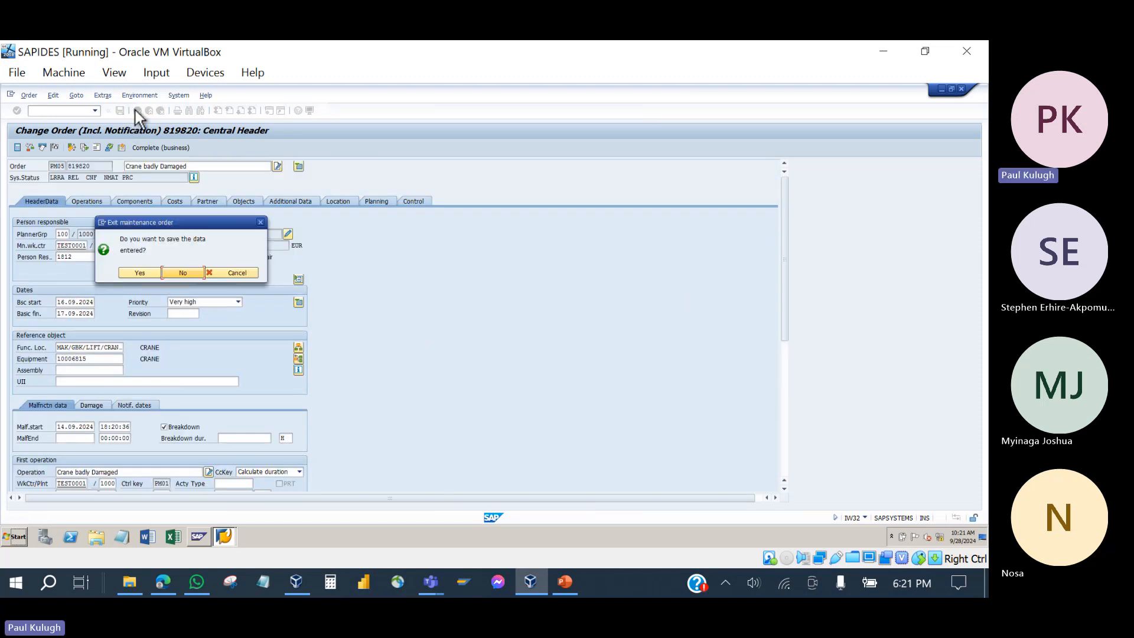
{"action": "left_click", "coordinate": [181, 272]}
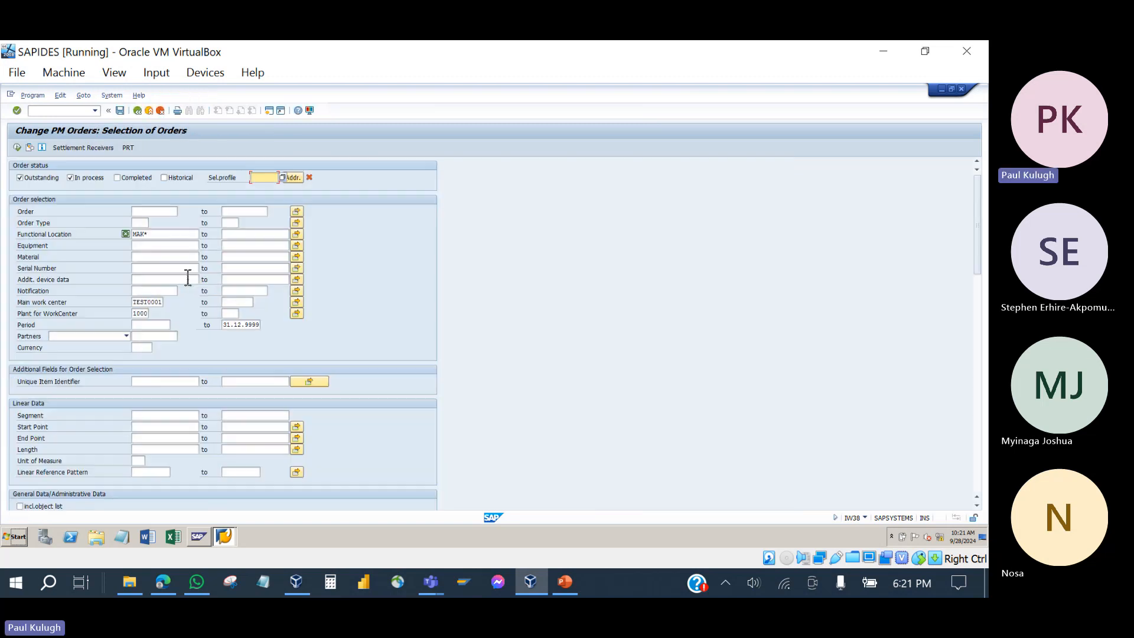
{"action": "left_click", "coordinate": [137, 110]}
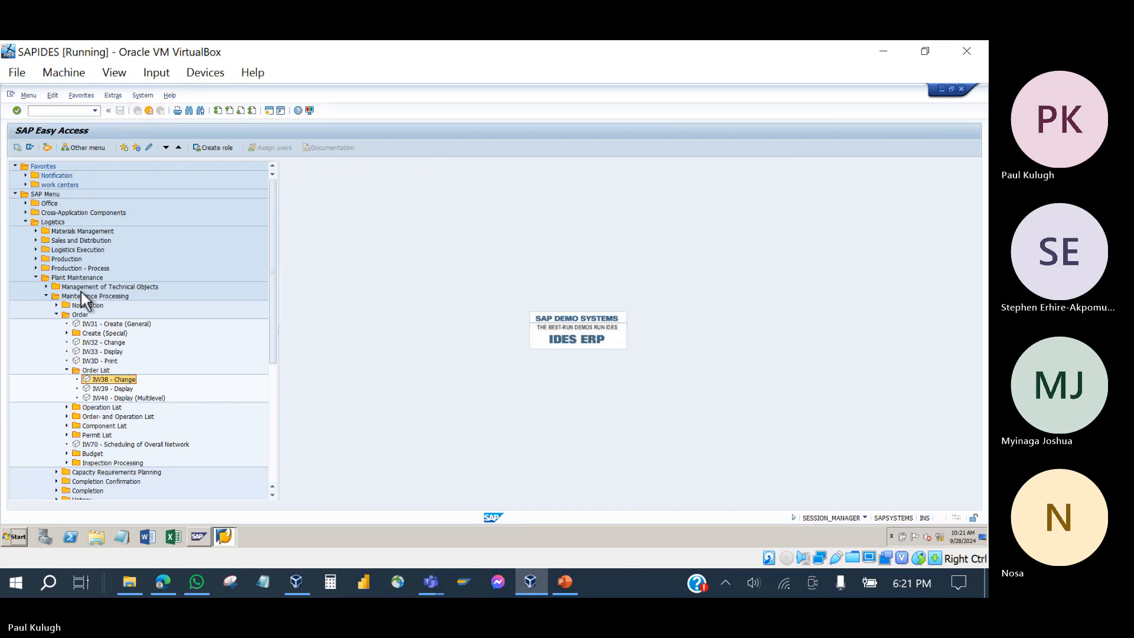
- Start transaction IW24 to create a malfunction report from the special notification creation options
{"action": "left_click", "coordinate": [55, 305]}
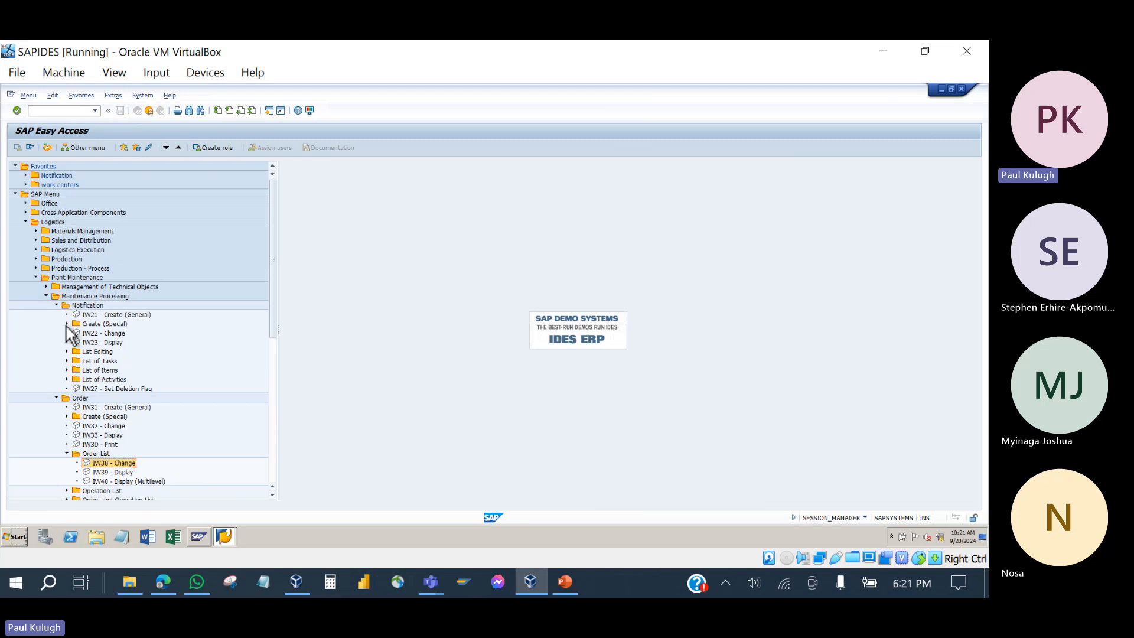
{"action": "left_click", "coordinate": [66, 323]}
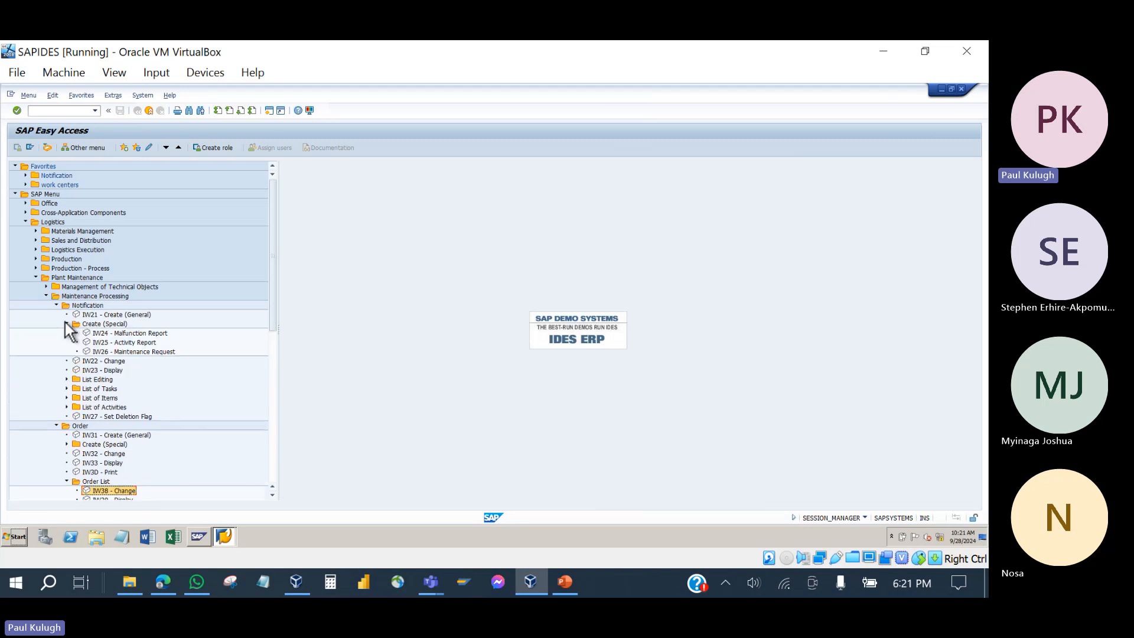
{"action": "double_click", "coordinate": [112, 334]}
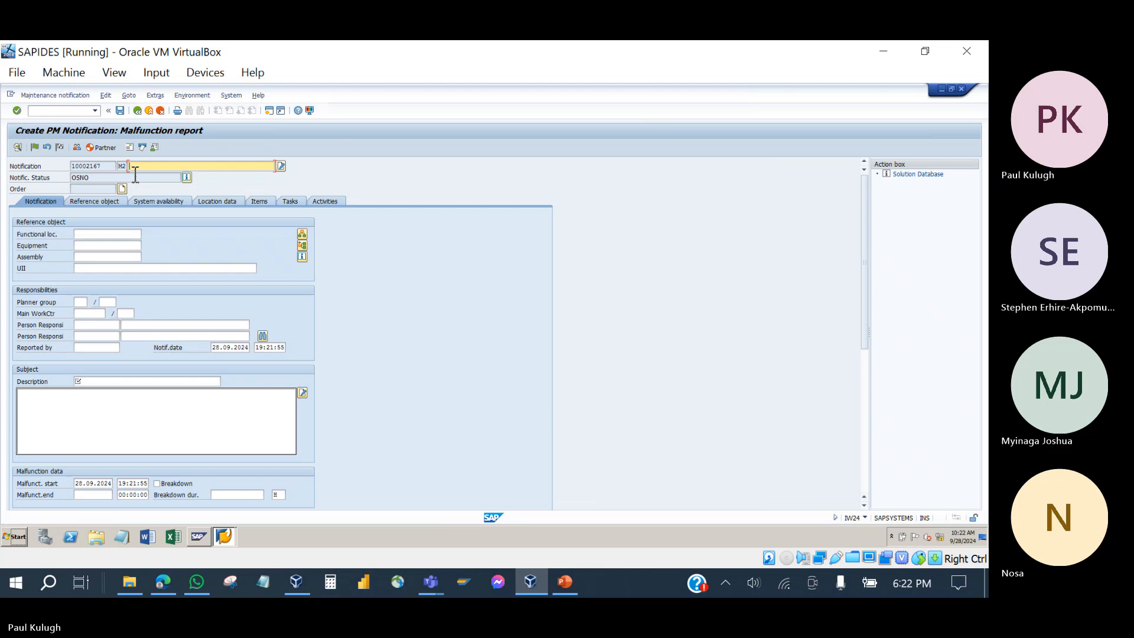
{"action": "type", "text": "Cr"}
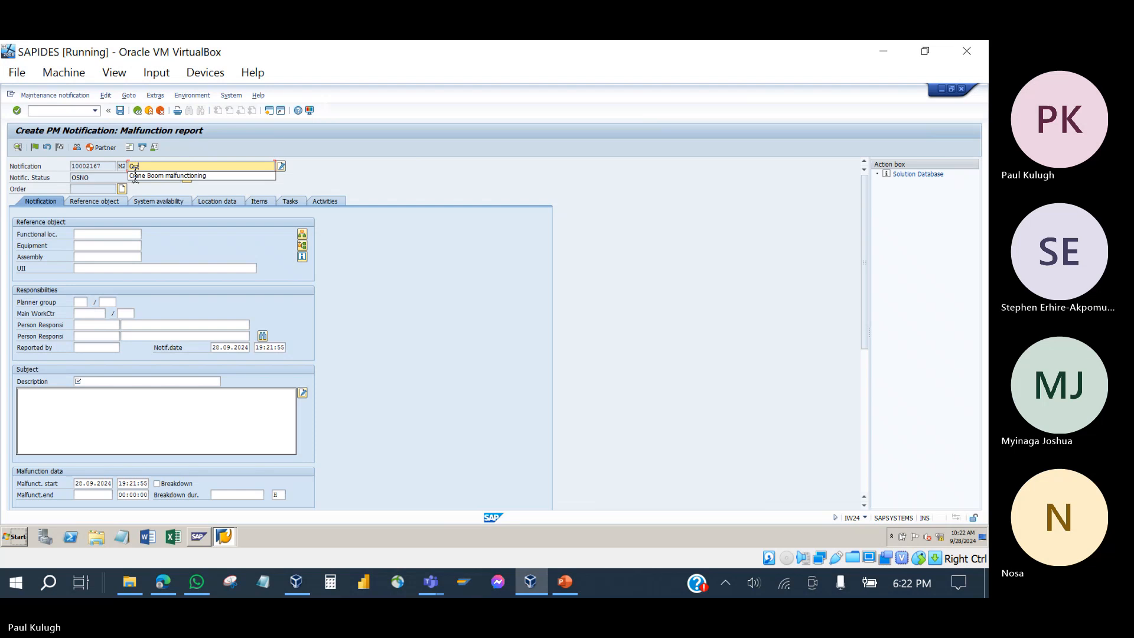
{"action": "type", "text": "ane"}
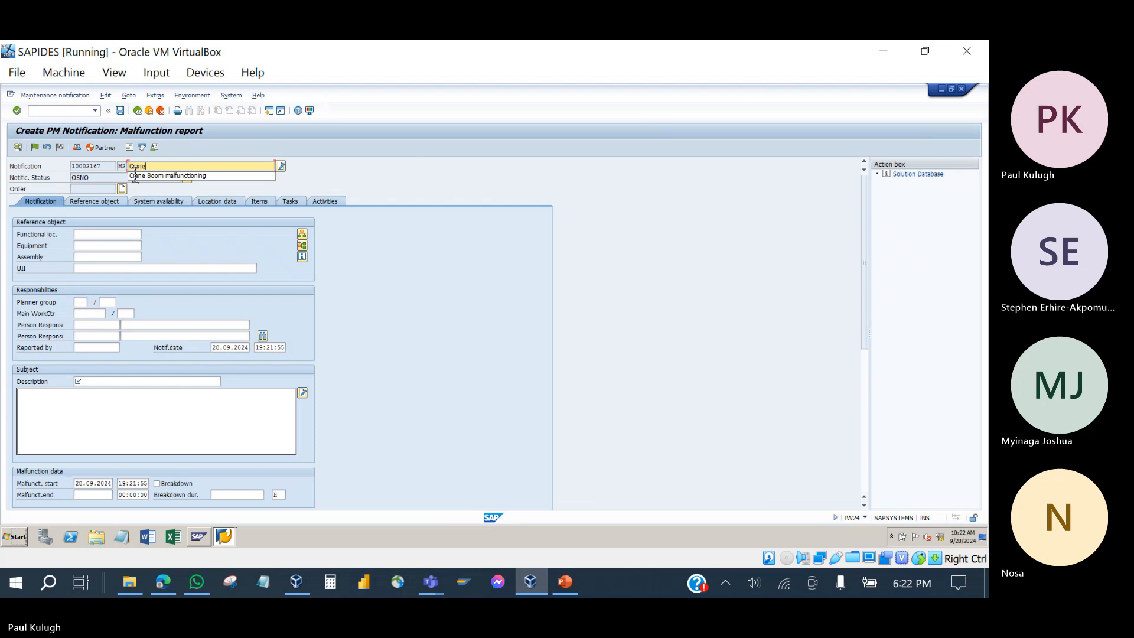
{"action": "left_click", "coordinate": [242, 168]}
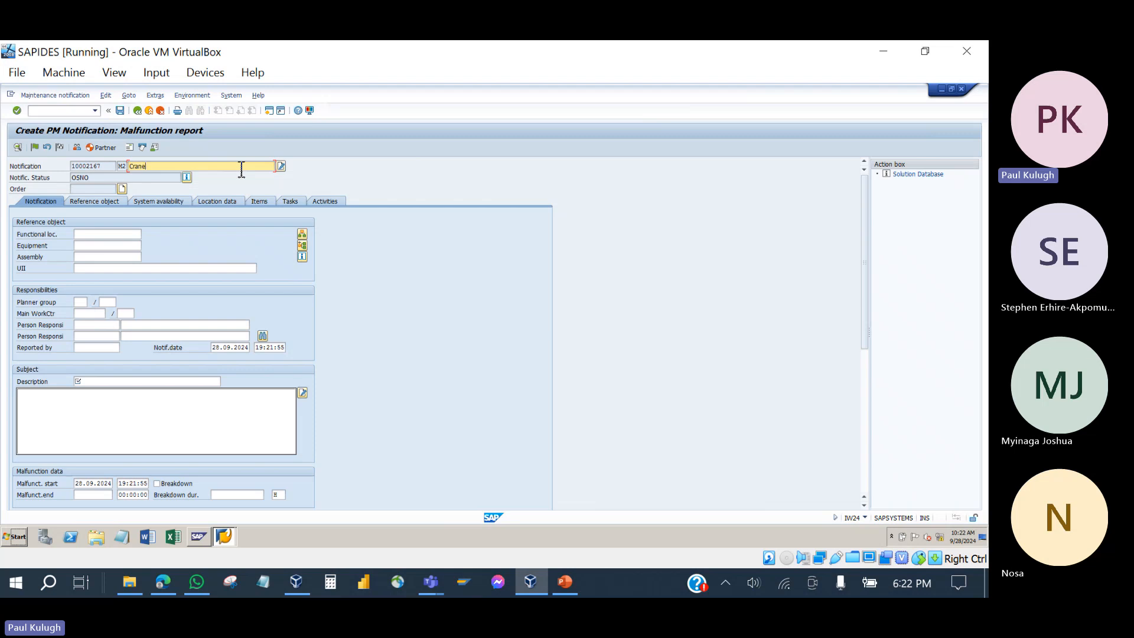
- In a new session, run IH01 for functional location MAK, including installed equipment, equipment hierarchy and BOM explosion
{"action": "left_click", "coordinate": [266, 112]}
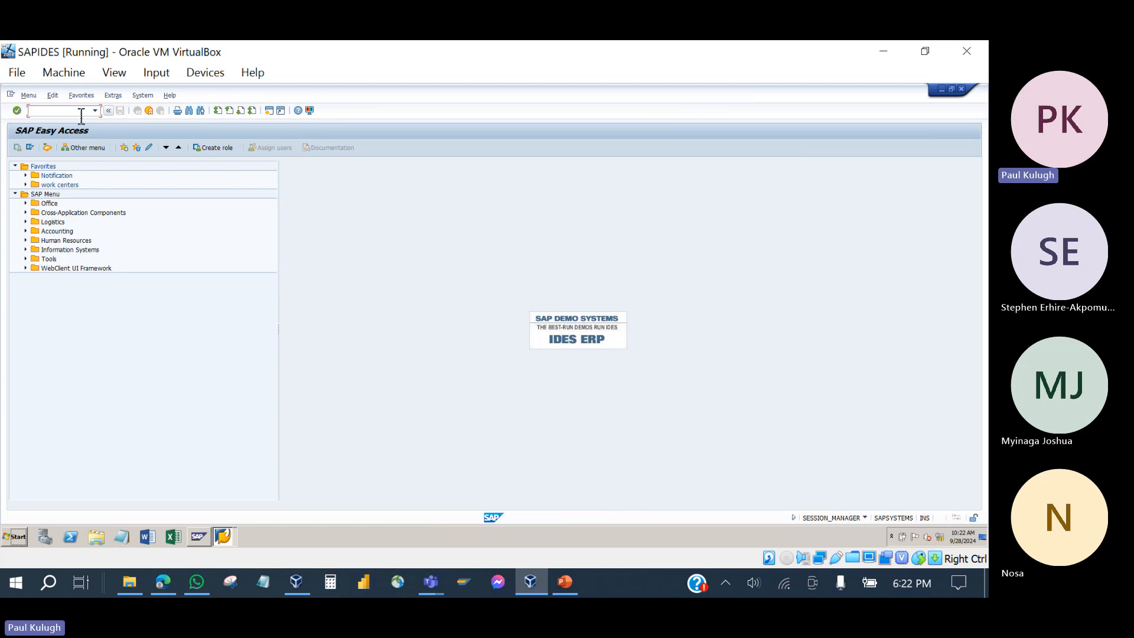
{"action": "type", "text": "ih01"}
{"action": "key", "text": "Return"}
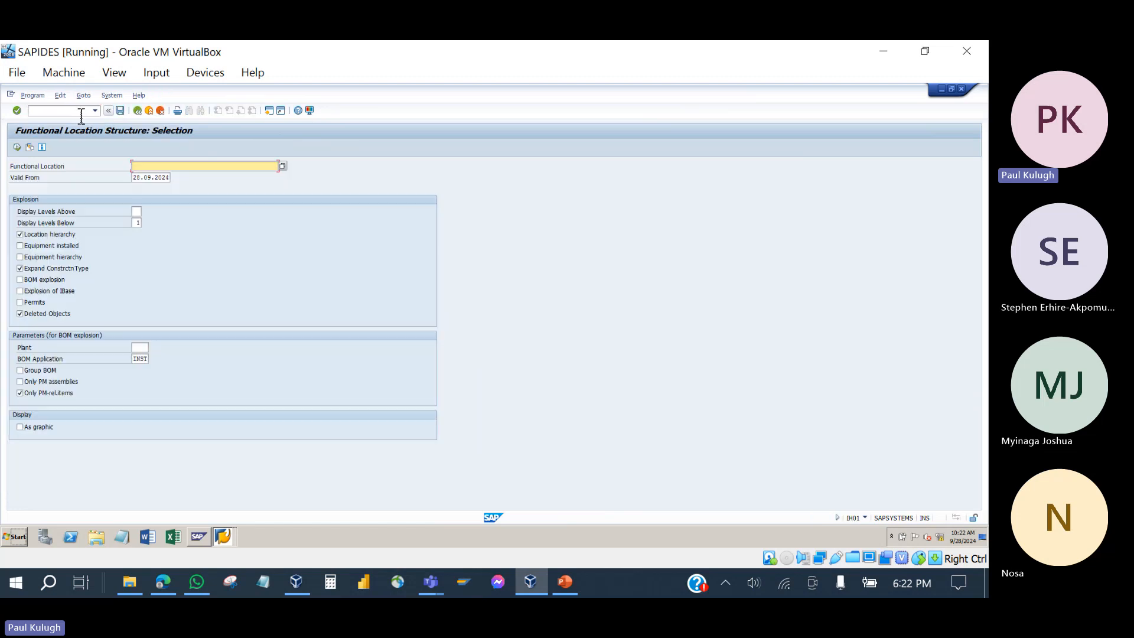
{"action": "left_click", "coordinate": [150, 167]}
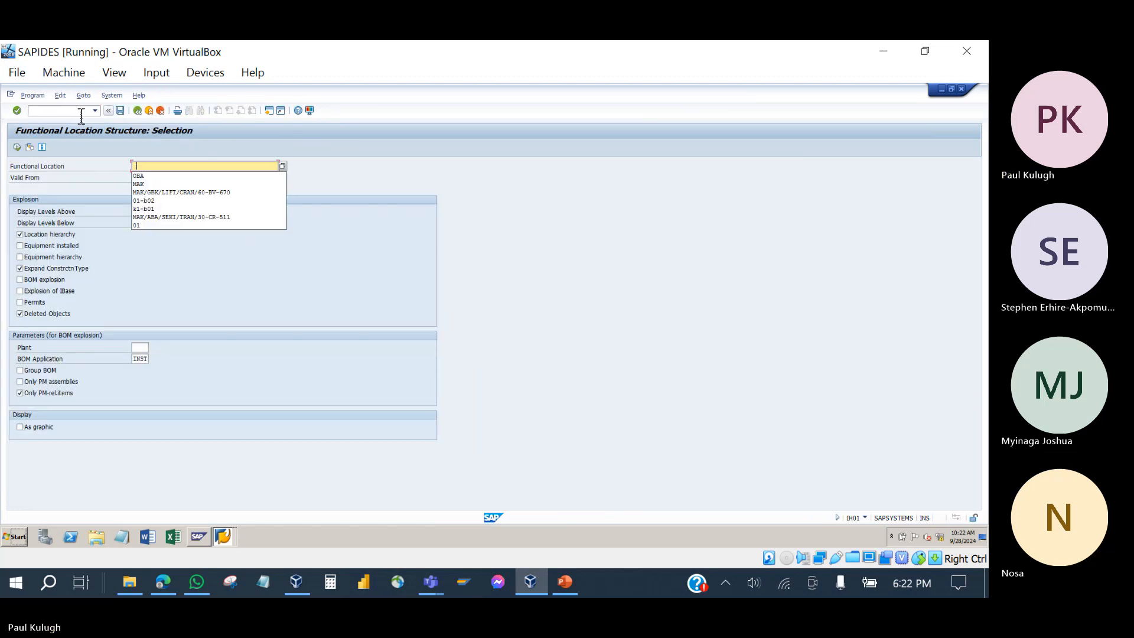
{"action": "left_click", "coordinate": [151, 184]}
{"action": "left_click", "coordinate": [31, 246]}
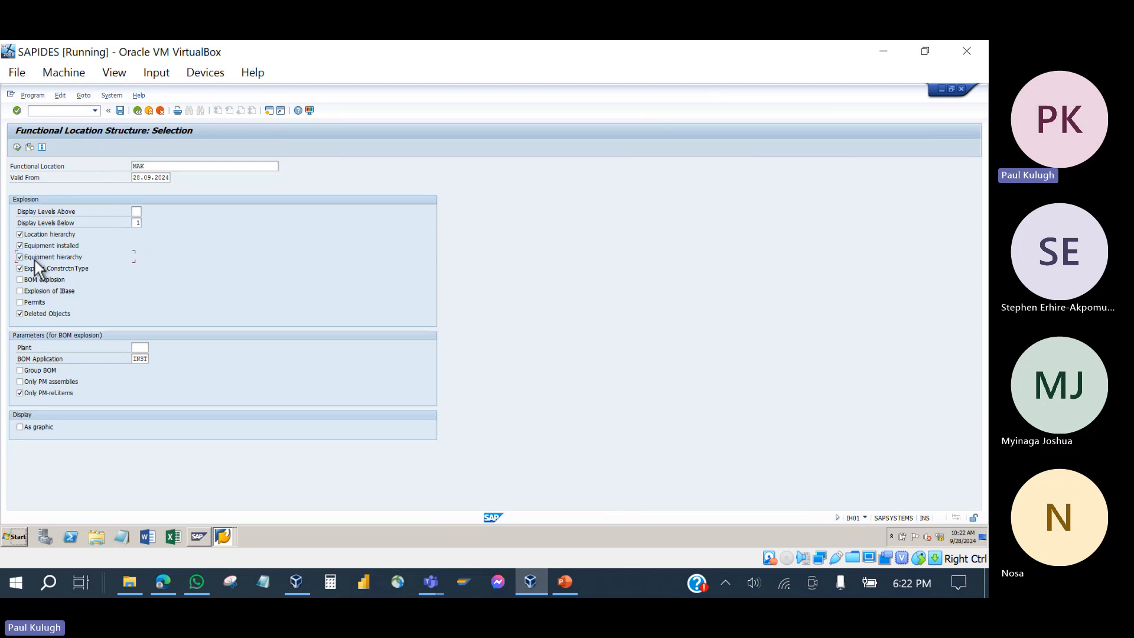
{"action": "left_click", "coordinate": [30, 278]}
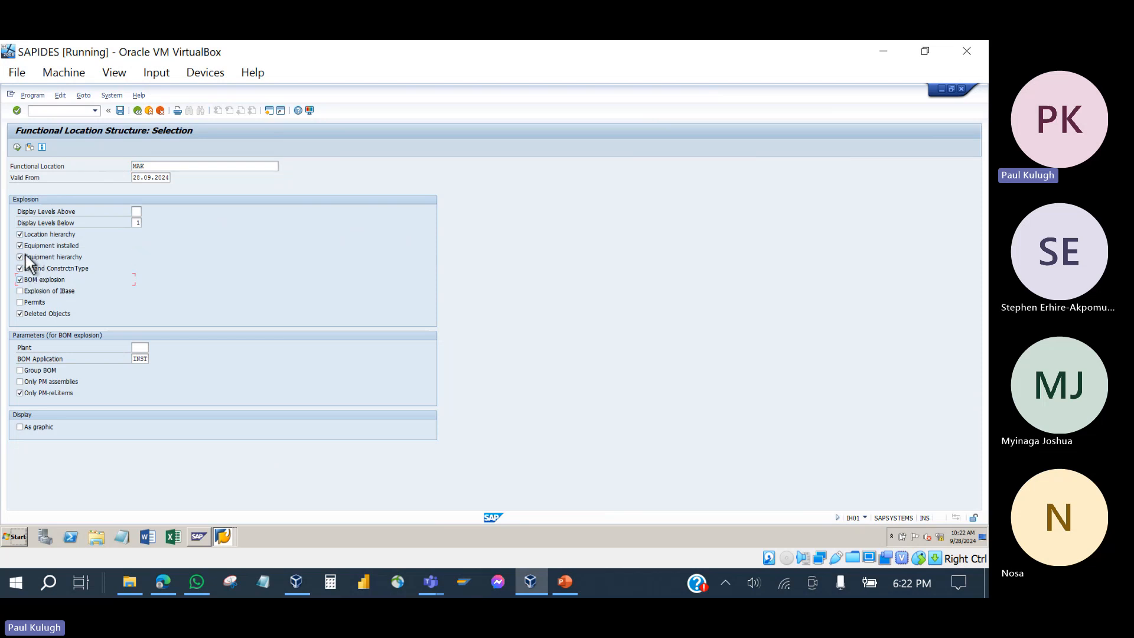
{"action": "left_click", "coordinate": [17, 147]}
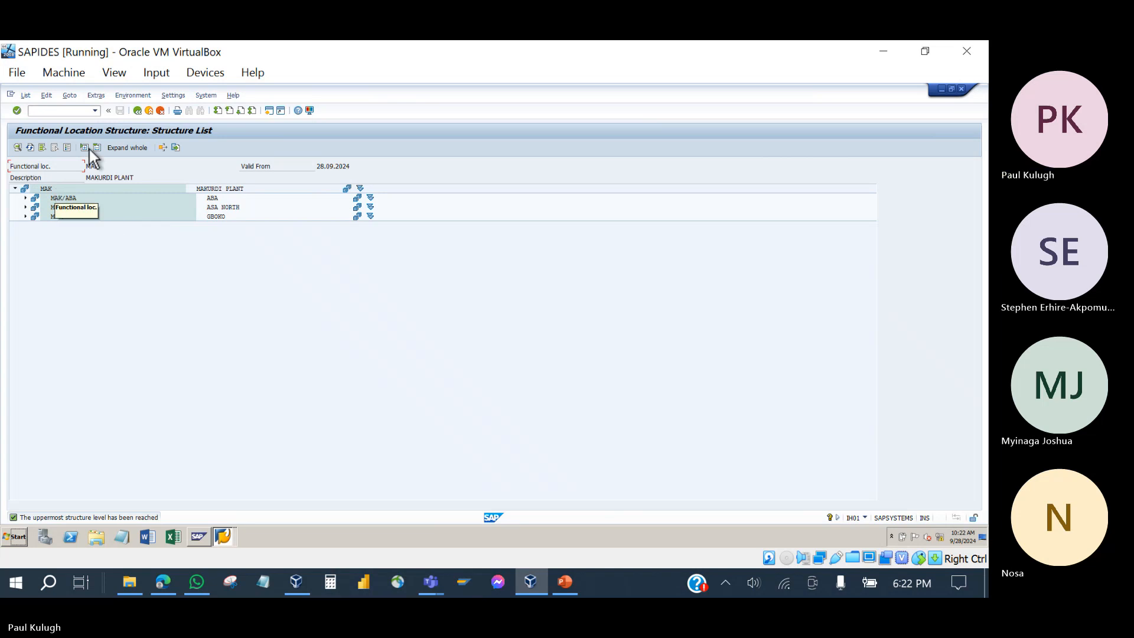
- Expand the whole MAK structure and examine the crane and water maker machine locations with their construction types and assemblies
{"action": "left_click", "coordinate": [119, 146]}
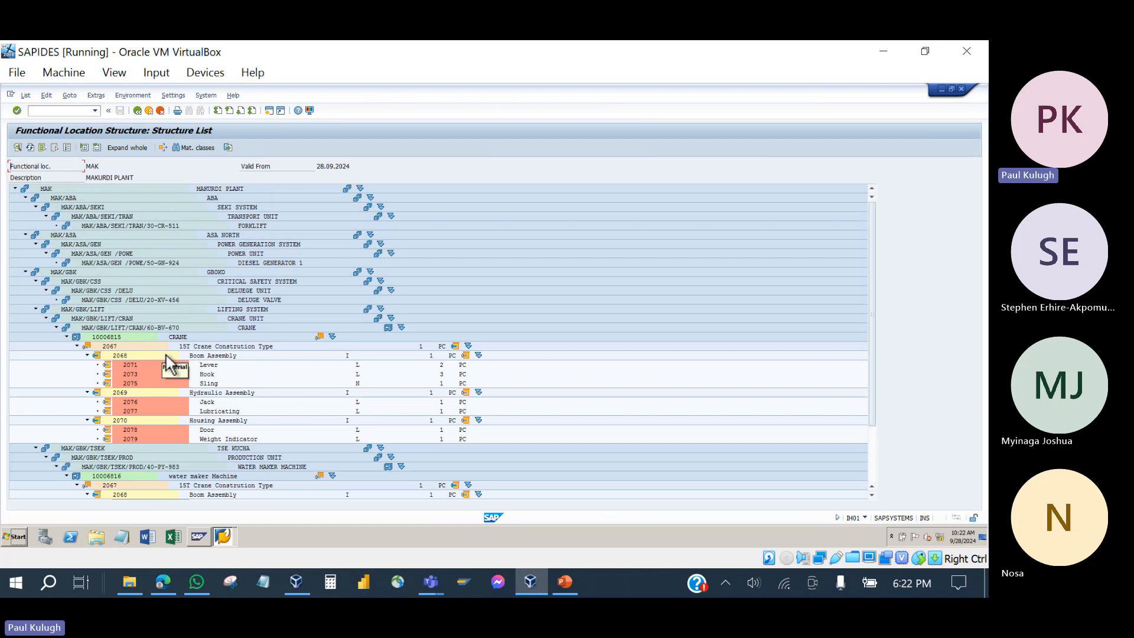
{"action": "left_click", "coordinate": [141, 329]}
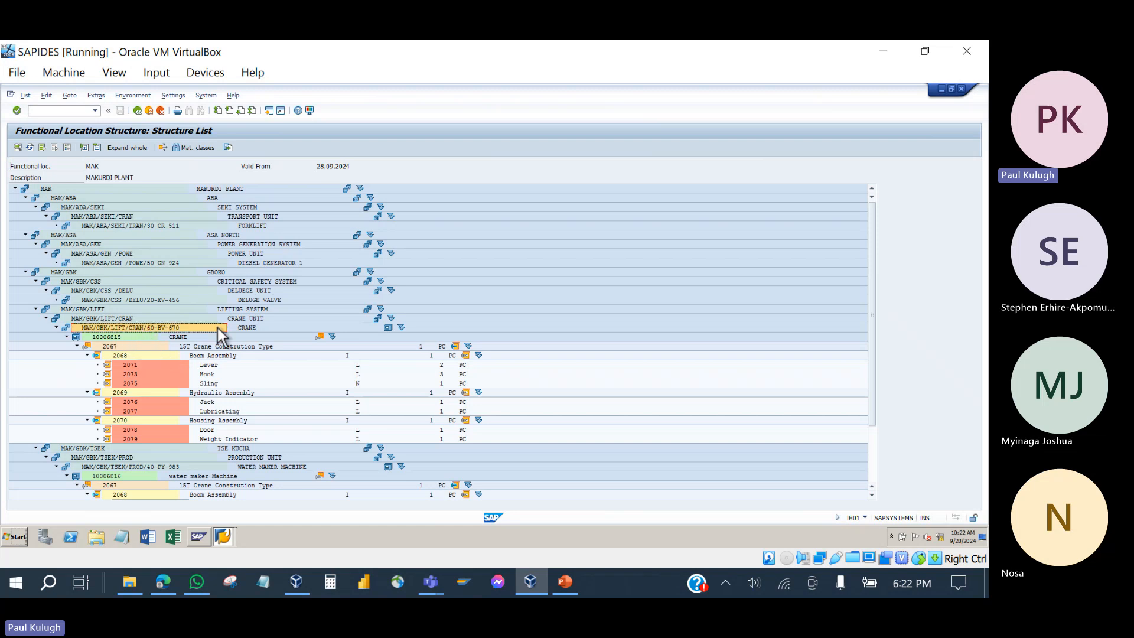
{"action": "left_click", "coordinate": [115, 347]}
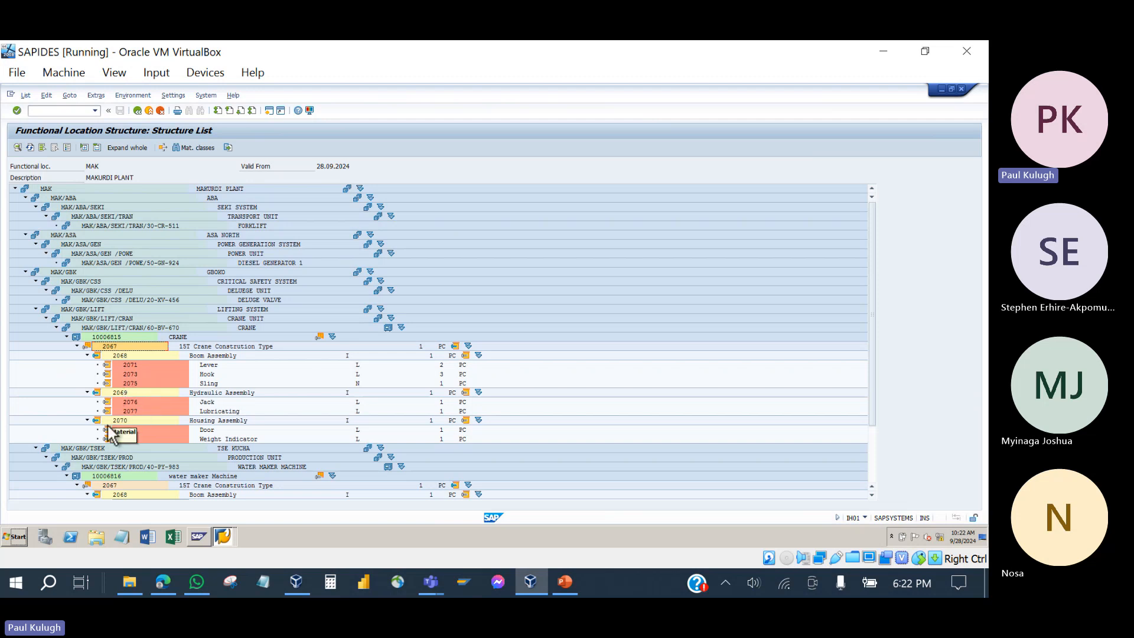
{"action": "scroll", "coordinate": [113, 433], "scroll_direction": "down", "scroll_amount": 3}
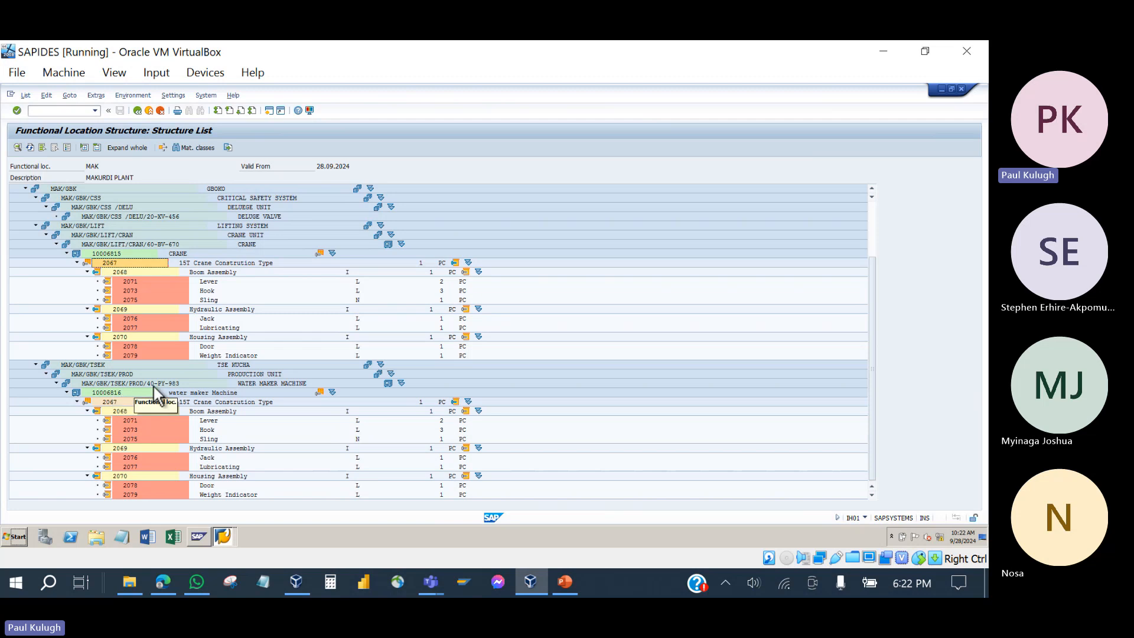
{"action": "left_click", "coordinate": [288, 385]}
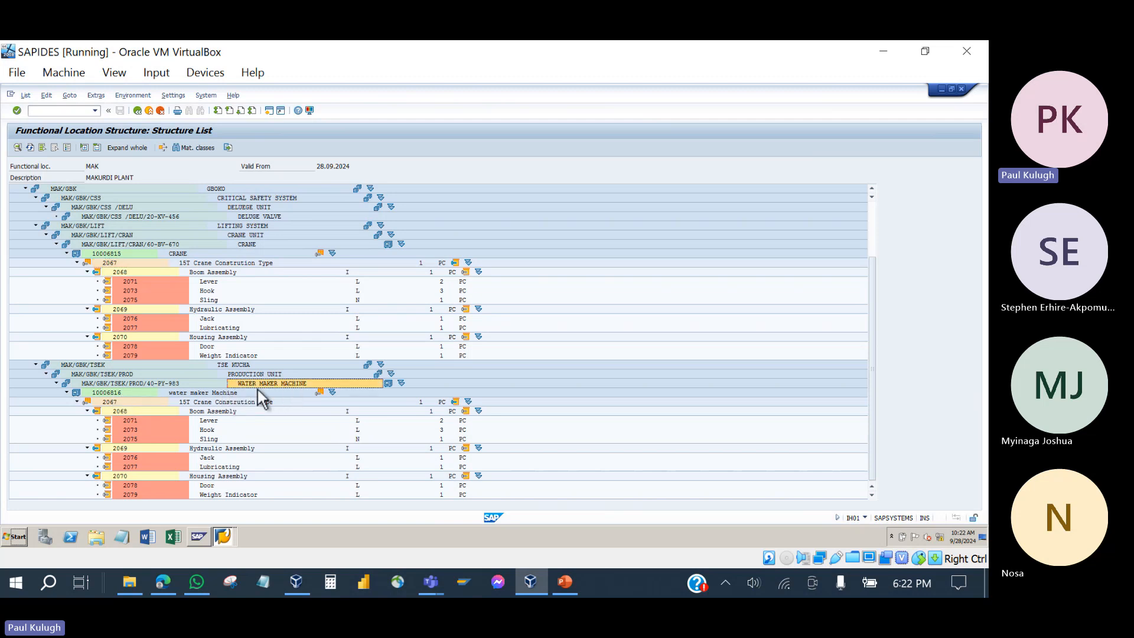
{"action": "left_click", "coordinate": [165, 384]}
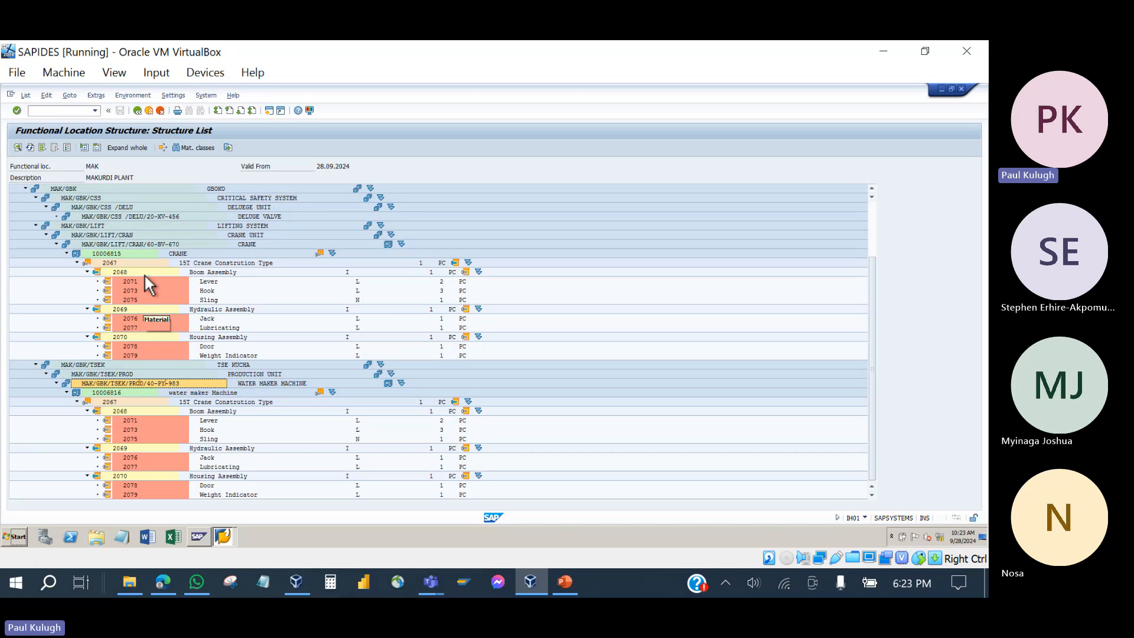
- Leave the functional location structure and switch back to the open malfunction report session
{"action": "left_click", "coordinate": [138, 111]}
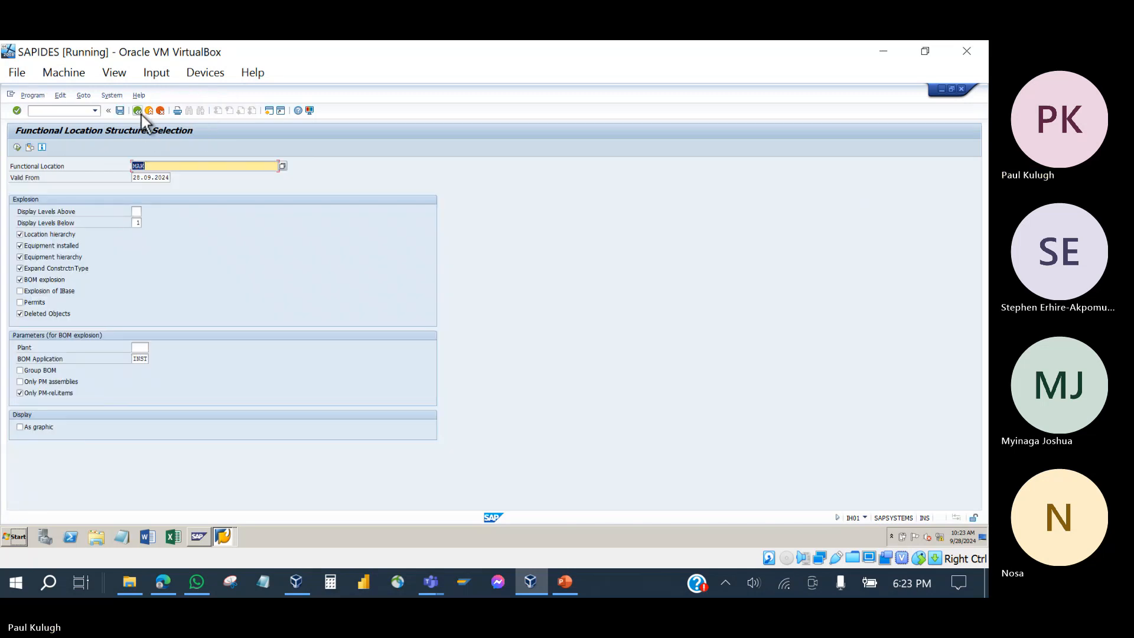
{"action": "left_click", "coordinate": [141, 115]}
{"action": "left_click", "coordinate": [223, 534]}
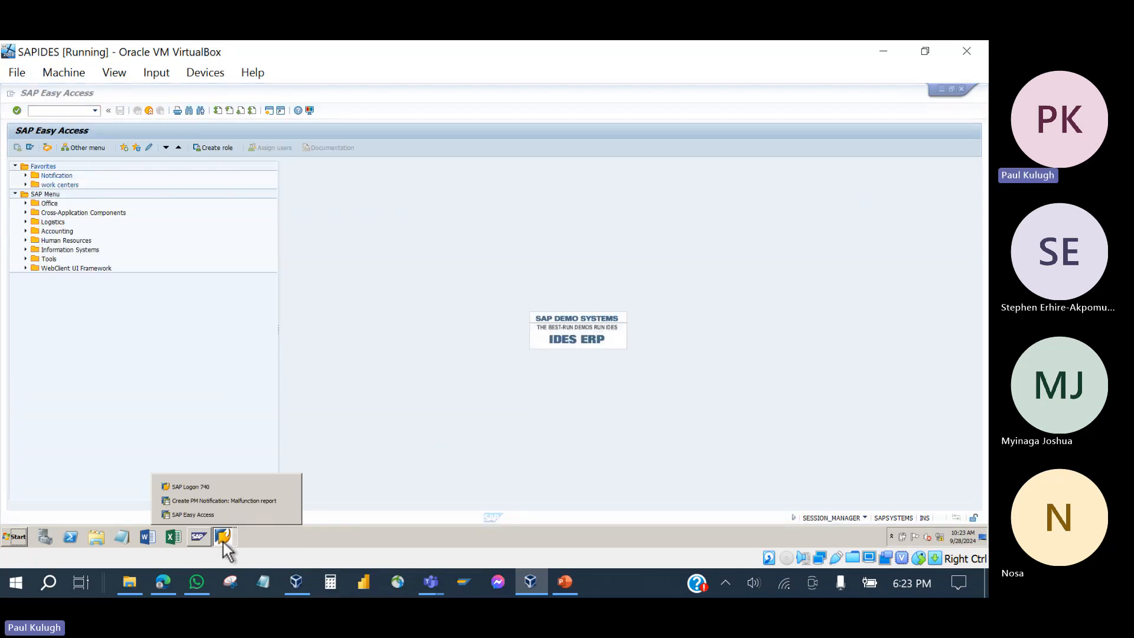
{"action": "left_click", "coordinate": [235, 500]}
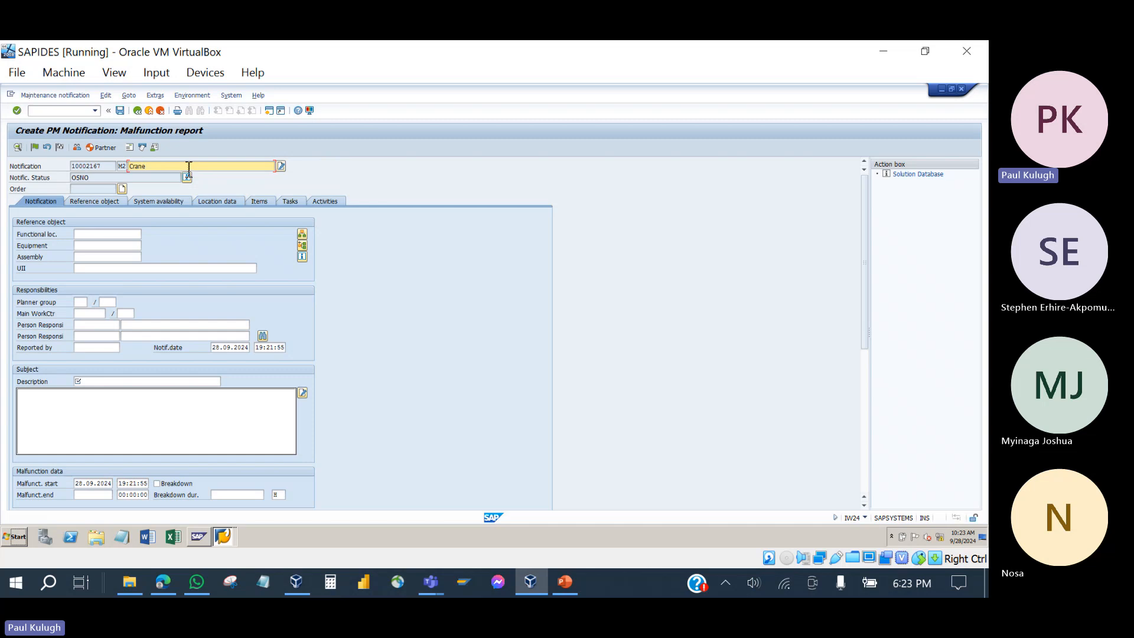
- Replace the notification's short text with "Damaged Water Maker Machine"
{"action": "key", "text": "BackSpace"}
{"action": "key", "text": "BackSpace"}
{"action": "key", "text": "BackSpace"}
{"action": "key", "text": "BackSpace"}
{"action": "key", "text": "BackSpace"}
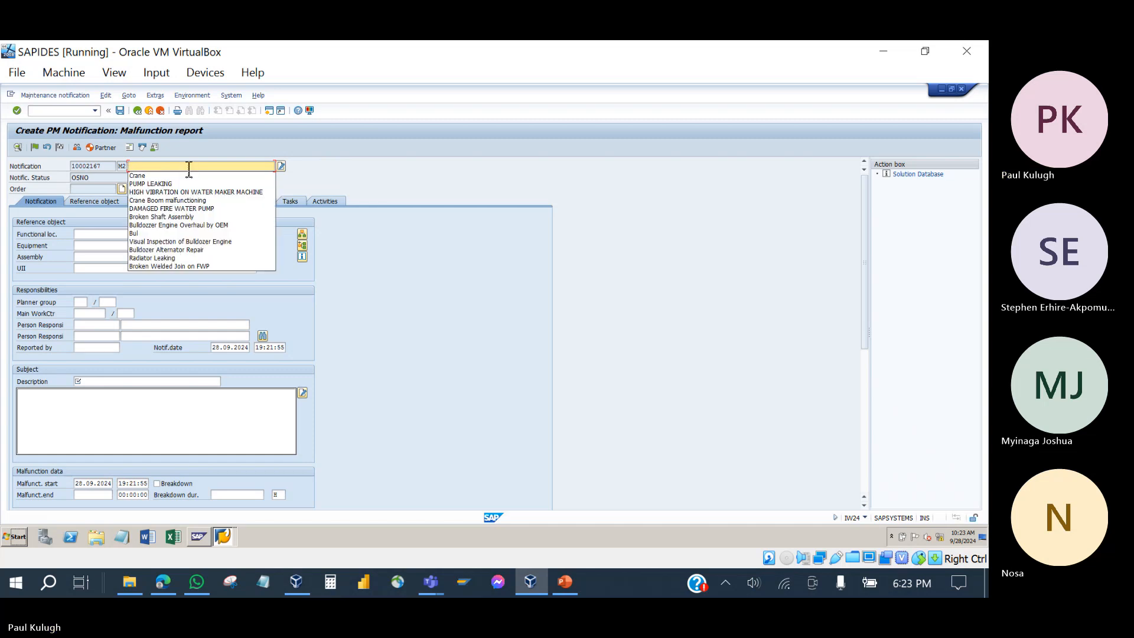
{"action": "type", "text": "D"}
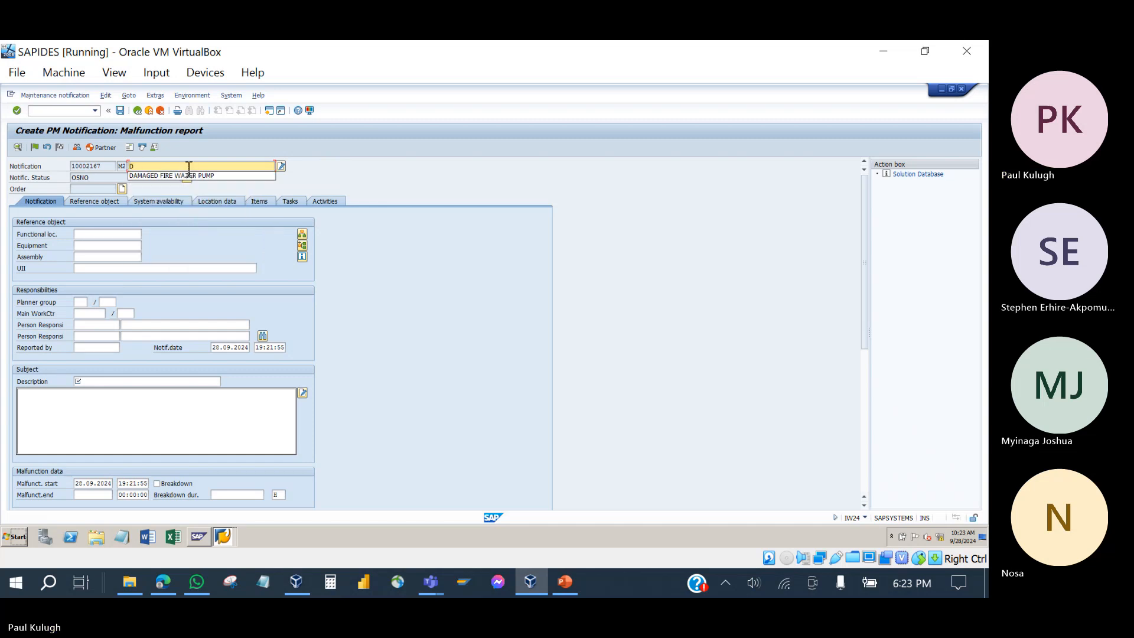
{"action": "type", "text": "amaged Water"}
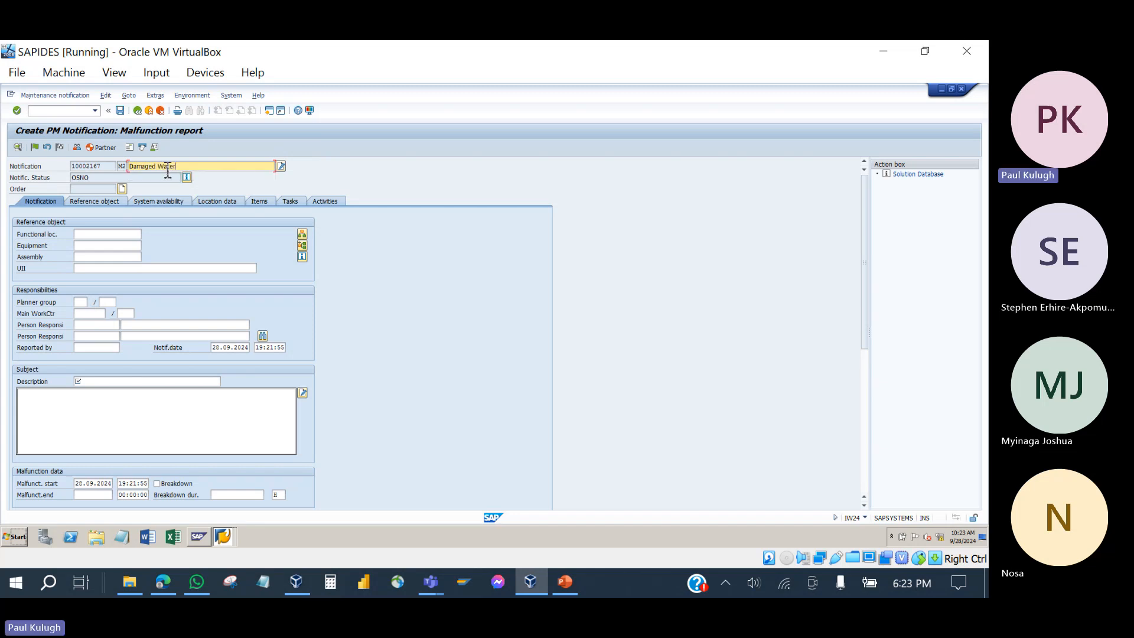
{"action": "type", "text": " Maker Machine"}
- Try searching for the reference equipment by short text containing "water", and close the hit list without choosing an entry
{"action": "left_click", "coordinate": [121, 236]}
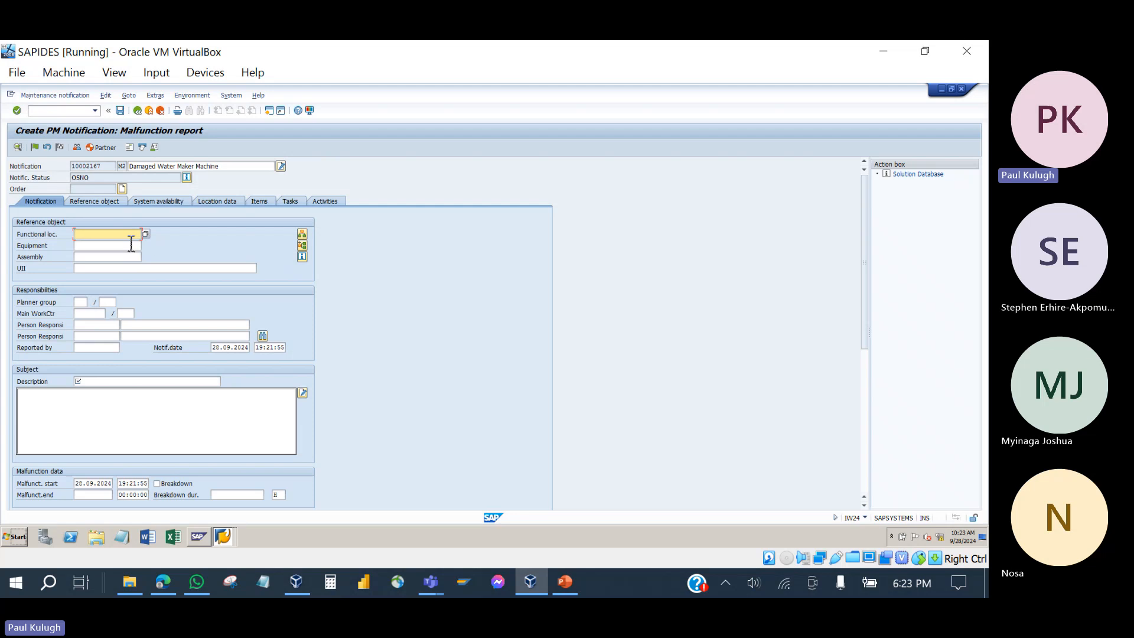
{"action": "left_click", "coordinate": [129, 245]}
{"action": "left_click", "coordinate": [145, 246]}
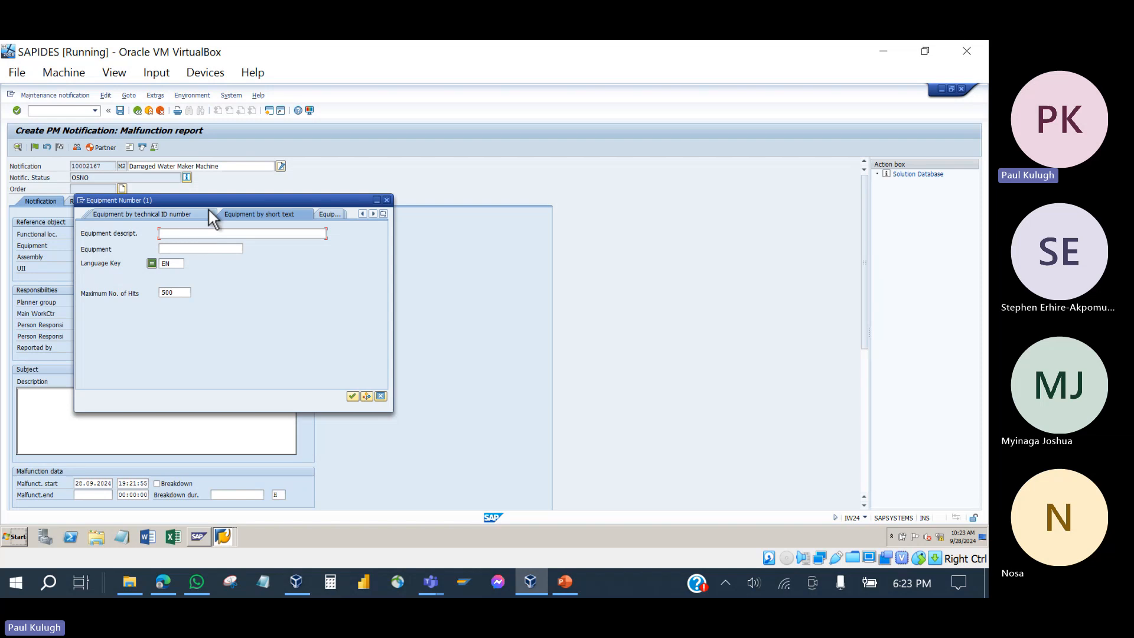
{"action": "left_click_drag", "start_coordinate": [214, 199], "coordinate": [330, 191]}
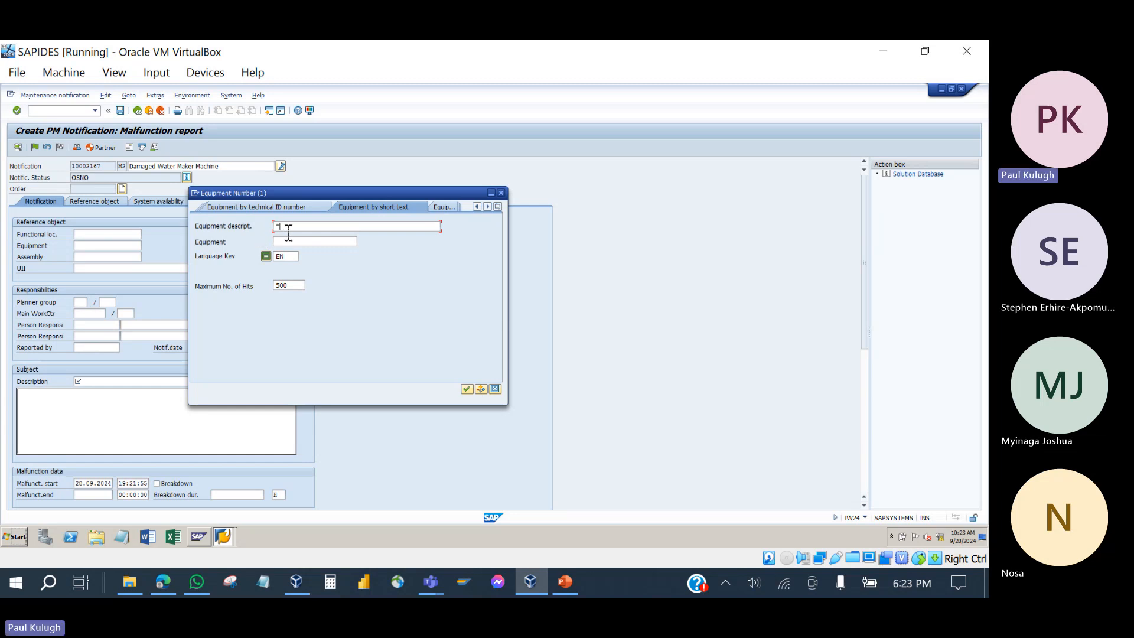
{"action": "type", "text": "water"}
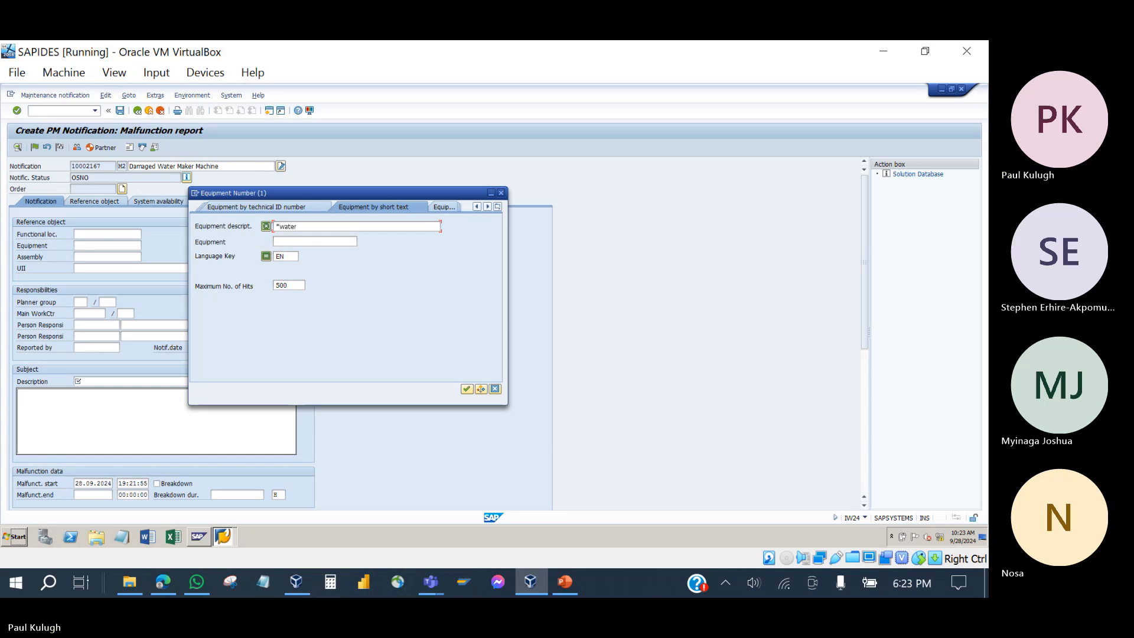
{"action": "type", "text": "*maker"}
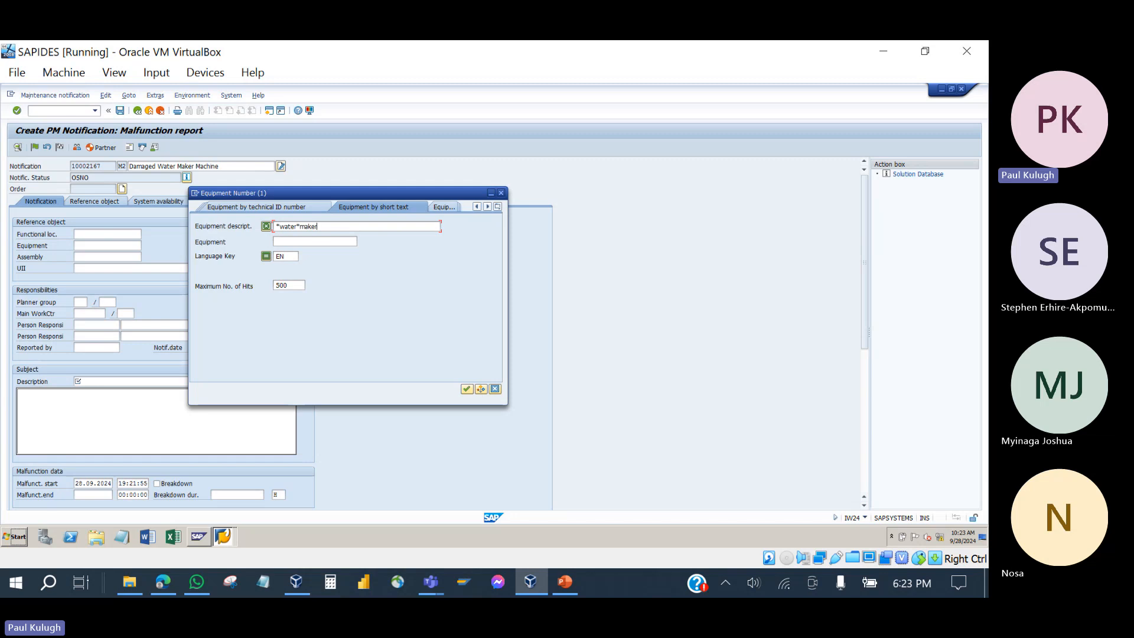
{"action": "key", "text": "BackSpace"}
{"action": "key", "text": "BackSpace"}
{"action": "key", "text": "BackSpace"}
{"action": "key", "text": "BackSpace"}
{"action": "key", "text": "BackSpace"}
{"action": "key", "text": "BackSpace"}
{"action": "left_click", "coordinate": [465, 388]}
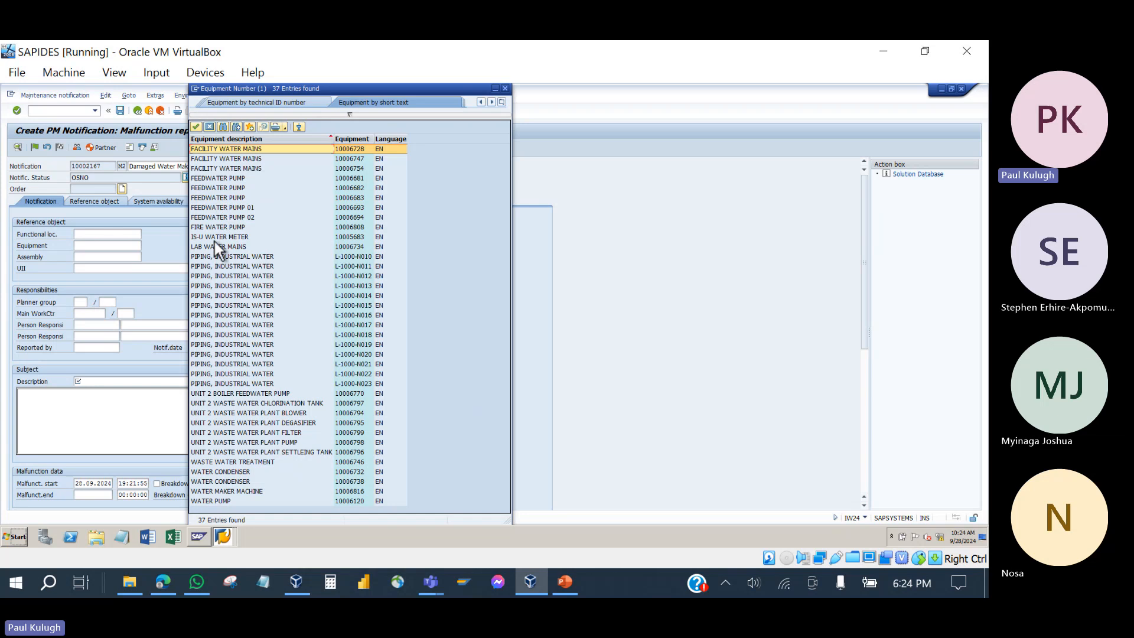
{"action": "left_click", "coordinate": [505, 88]}
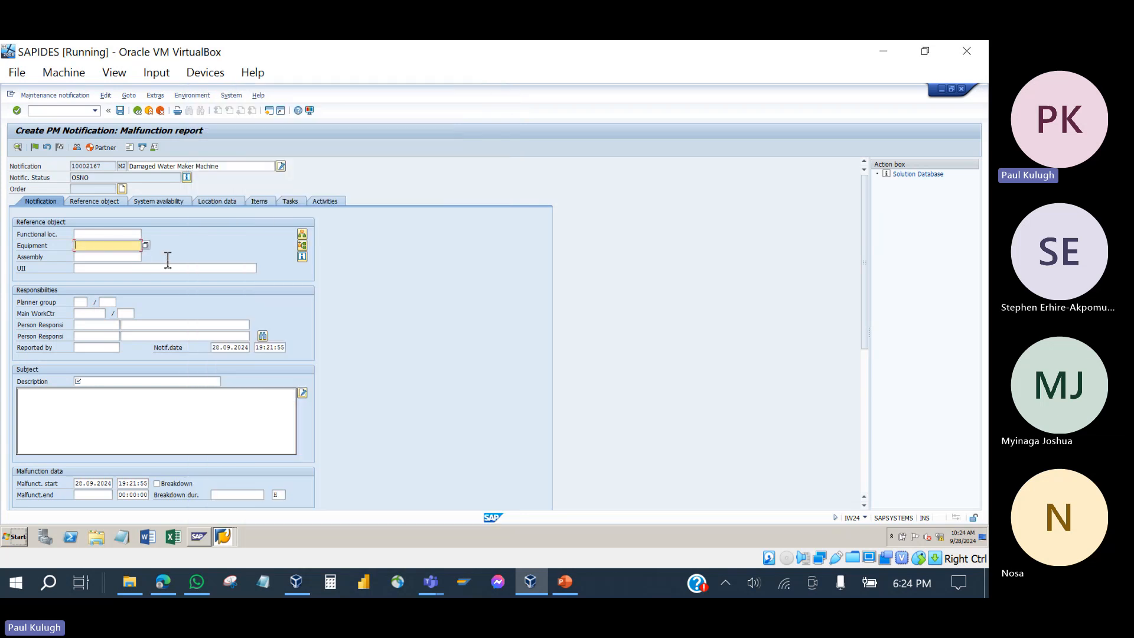
- Search equipment by short text for "water*maker*" and assign WATER MAKER MACHINE as the notification's equipment
{"action": "left_click", "coordinate": [146, 246]}
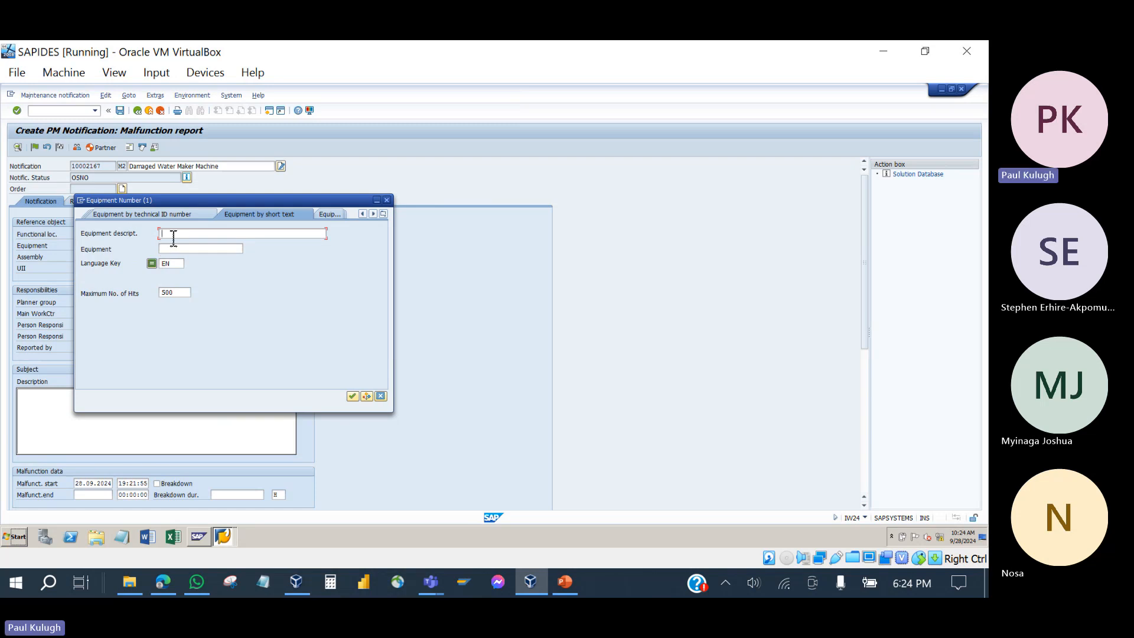
{"action": "type", "text": "water"}
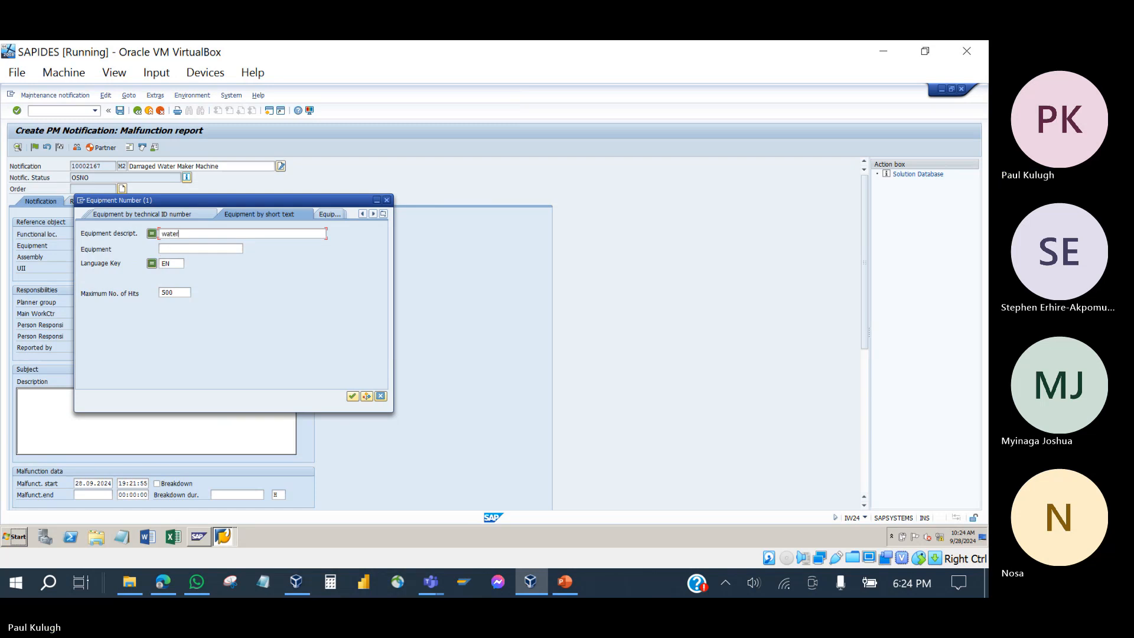
{"action": "type", "text": "*maker*"}
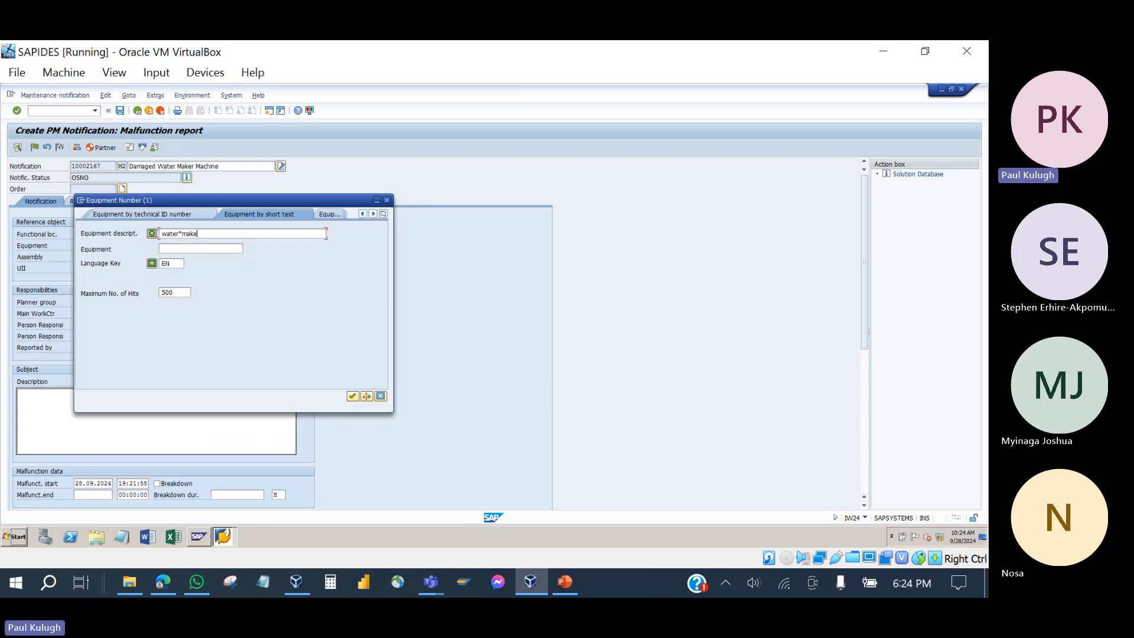
{"action": "left_click", "coordinate": [353, 397]}
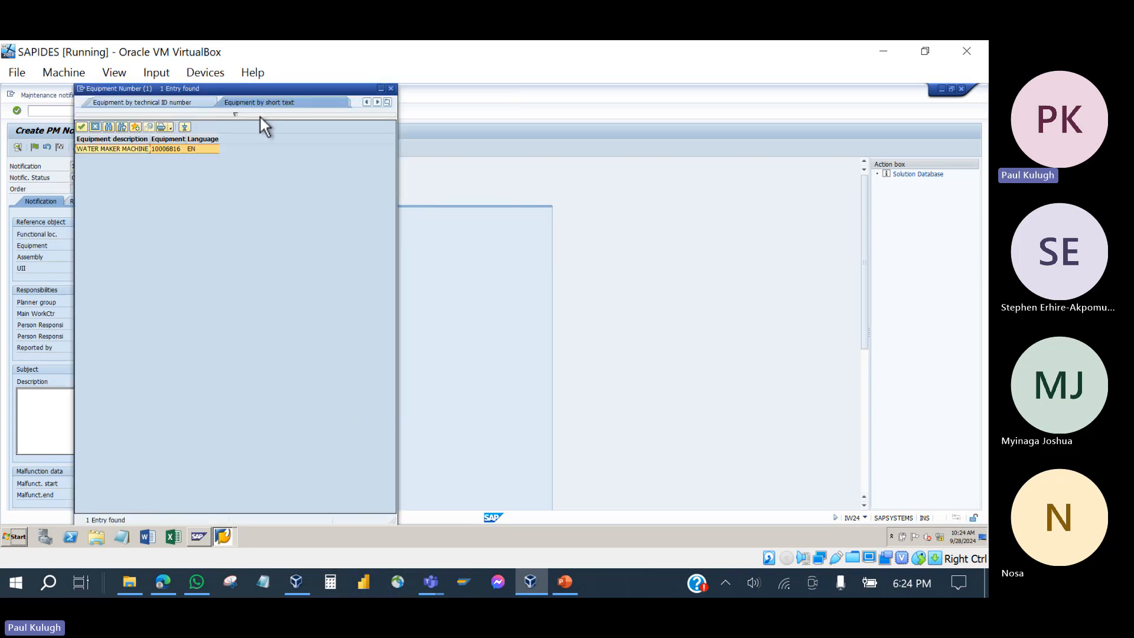
{"action": "left_click_drag", "start_coordinate": [257, 86], "coordinate": [543, 112]}
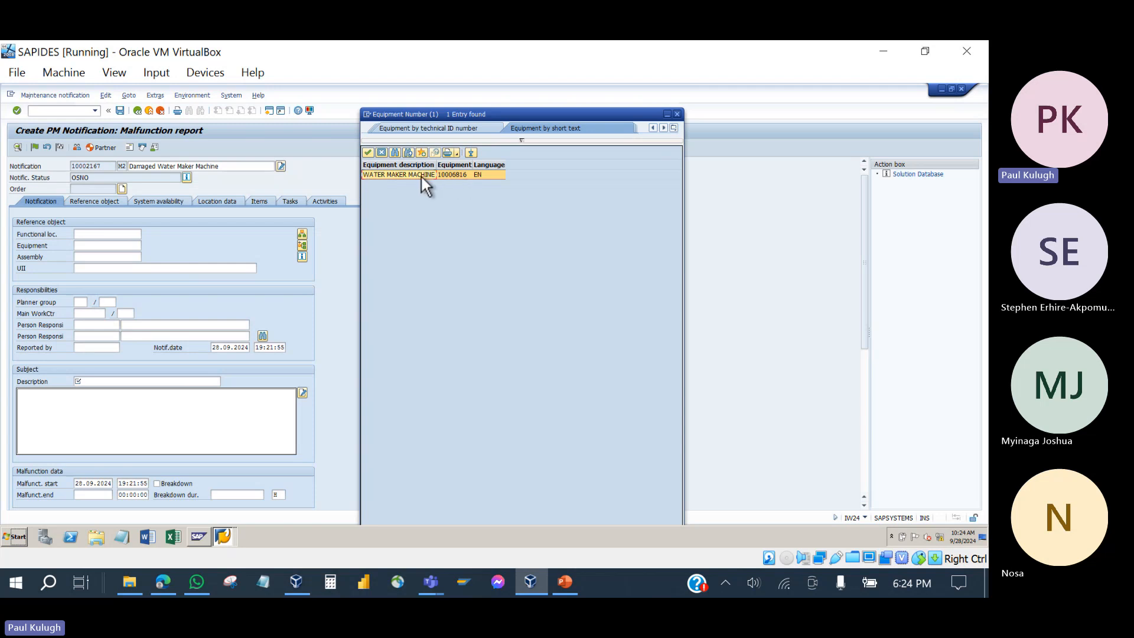
{"action": "double_click", "coordinate": [387, 175]}
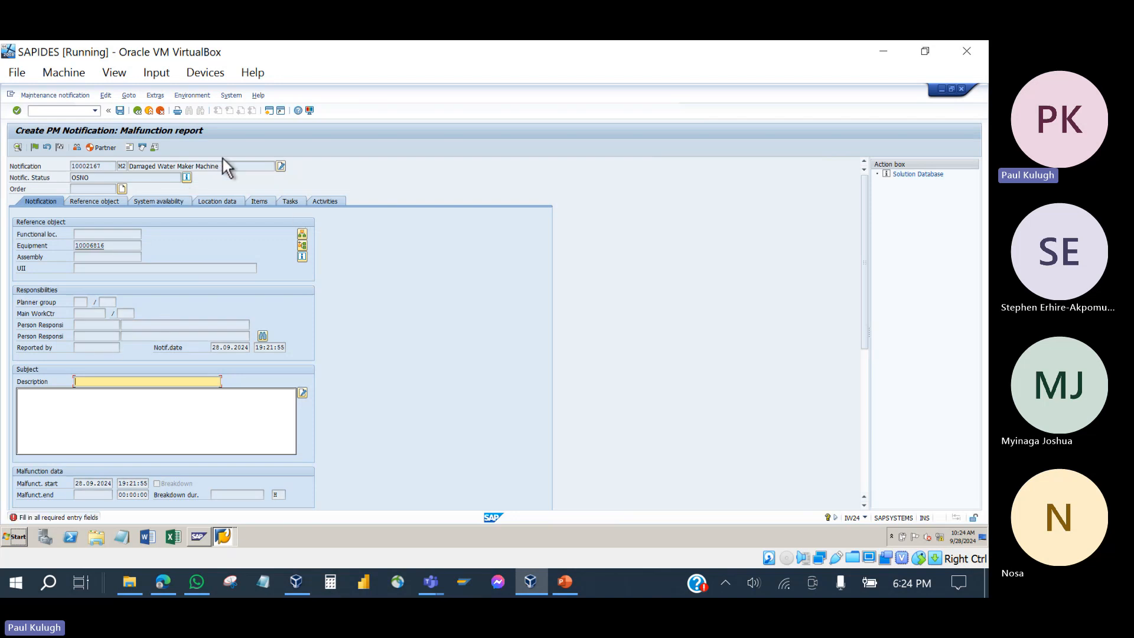
- Copy the notification's short text into the Subject description and check the adopted functional location, equipment and main work center
{"action": "left_click_drag", "start_coordinate": [222, 168], "coordinate": [121, 167]}
{"action": "key", "text": "ctrl+c"}
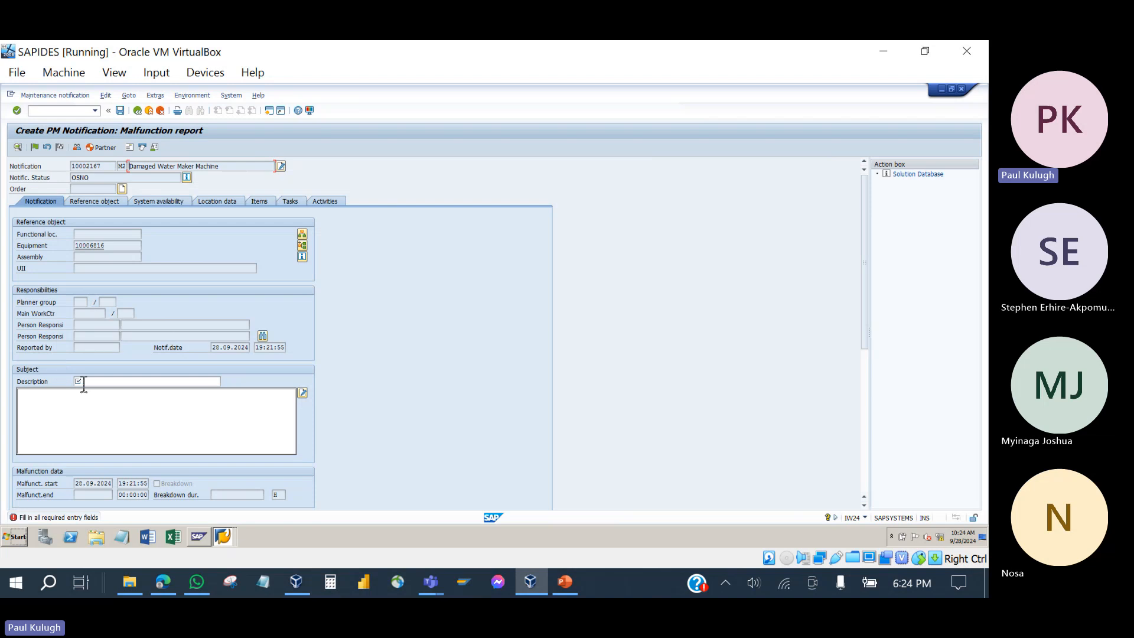
{"action": "left_click", "coordinate": [83, 382]}
{"action": "key", "text": "ctrl+v"}
{"action": "key", "text": "Return"}
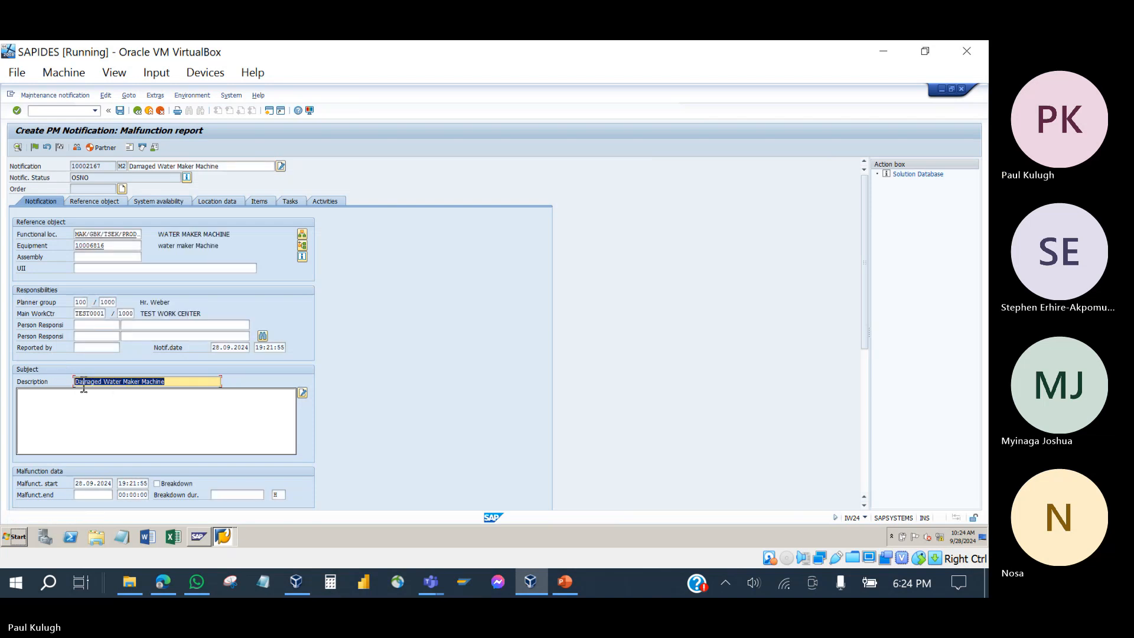
{"action": "left_click", "coordinate": [111, 245]}
{"action": "left_click", "coordinate": [135, 236]}
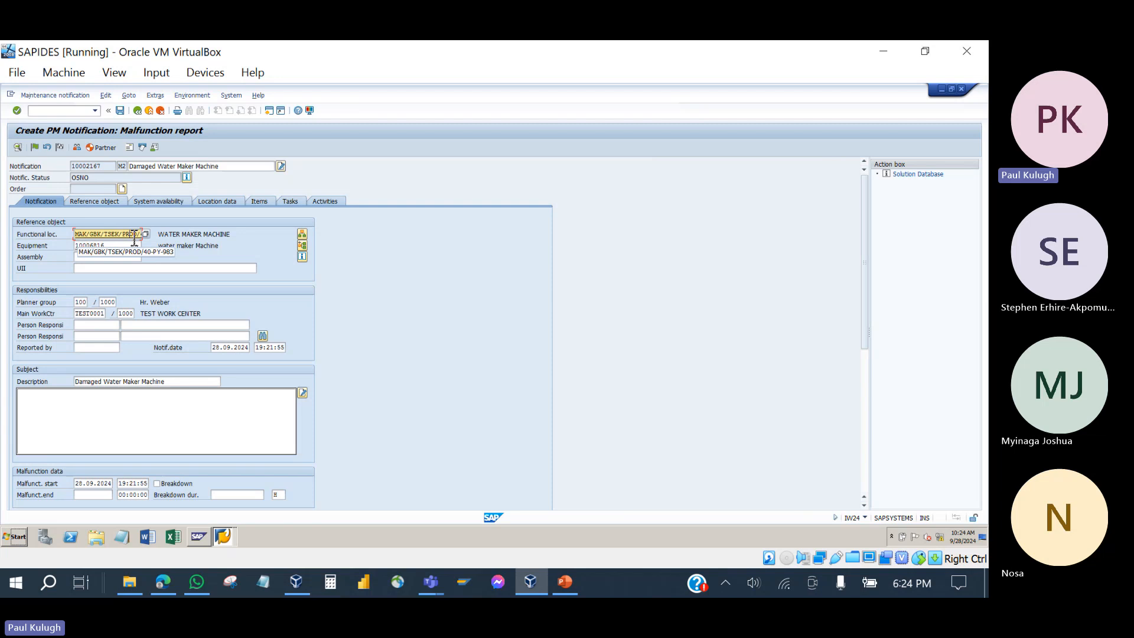
{"action": "left_click", "coordinate": [89, 315]}
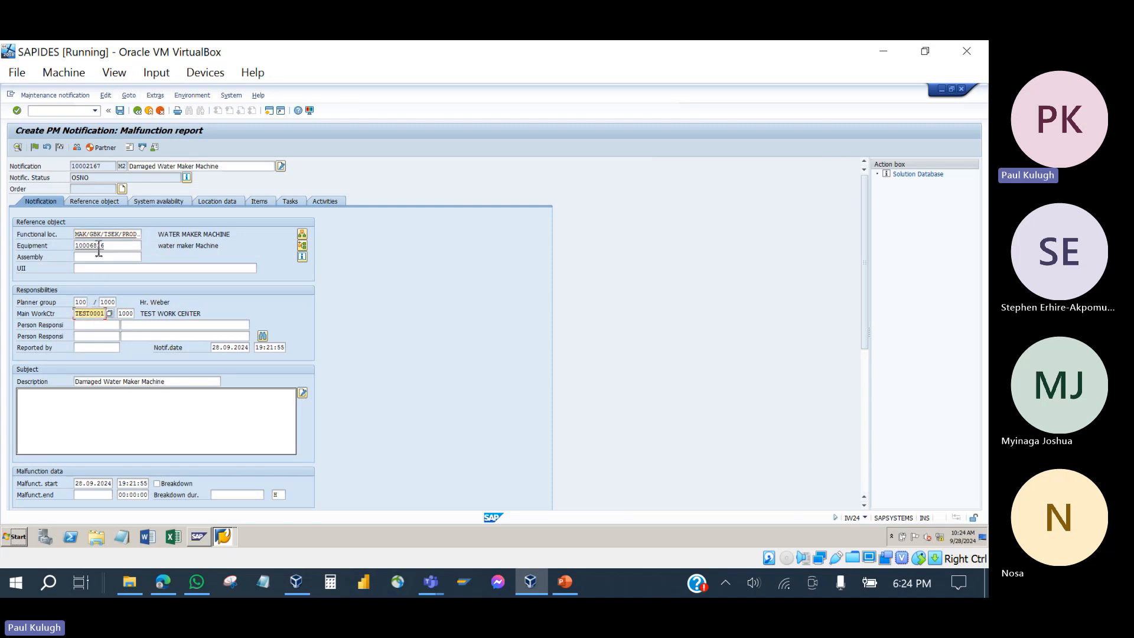
{"action": "left_click", "coordinate": [105, 235]}
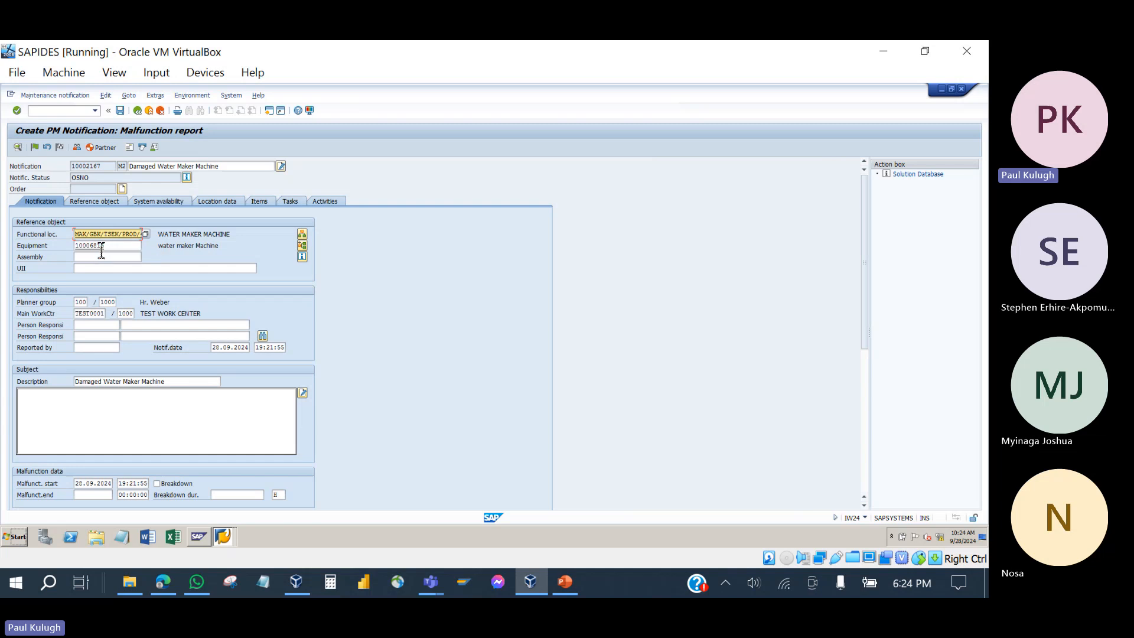
- Look up the available persons and assign one from the hit list as the notification's person responsible
{"action": "left_click", "coordinate": [94, 326]}
{"action": "left_click", "coordinate": [93, 325]}
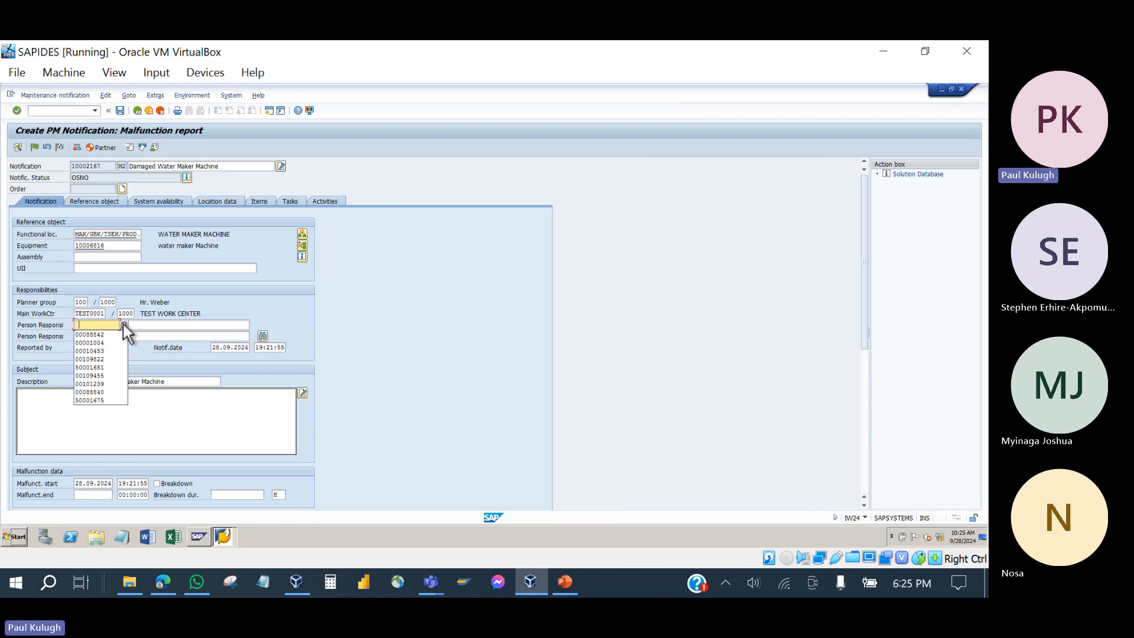
{"action": "left_click", "coordinate": [123, 325]}
{"action": "left_click", "coordinate": [123, 246]}
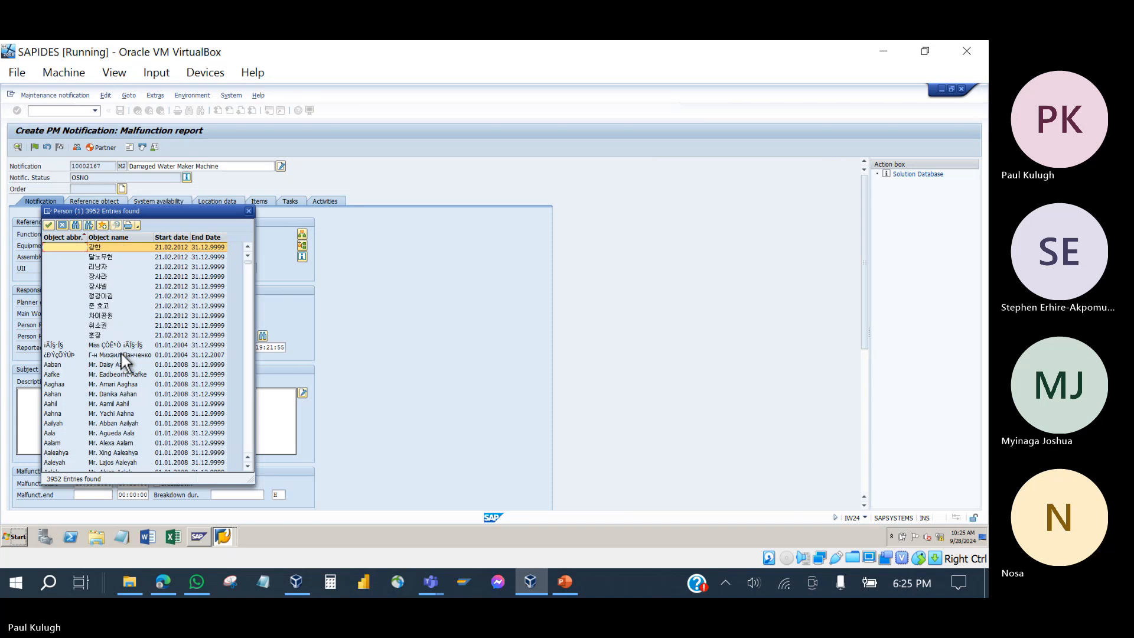
{"action": "scroll", "coordinate": [122, 354], "scroll_direction": "down", "scroll_amount": 10}
{"action": "double_click", "coordinate": [107, 352]}
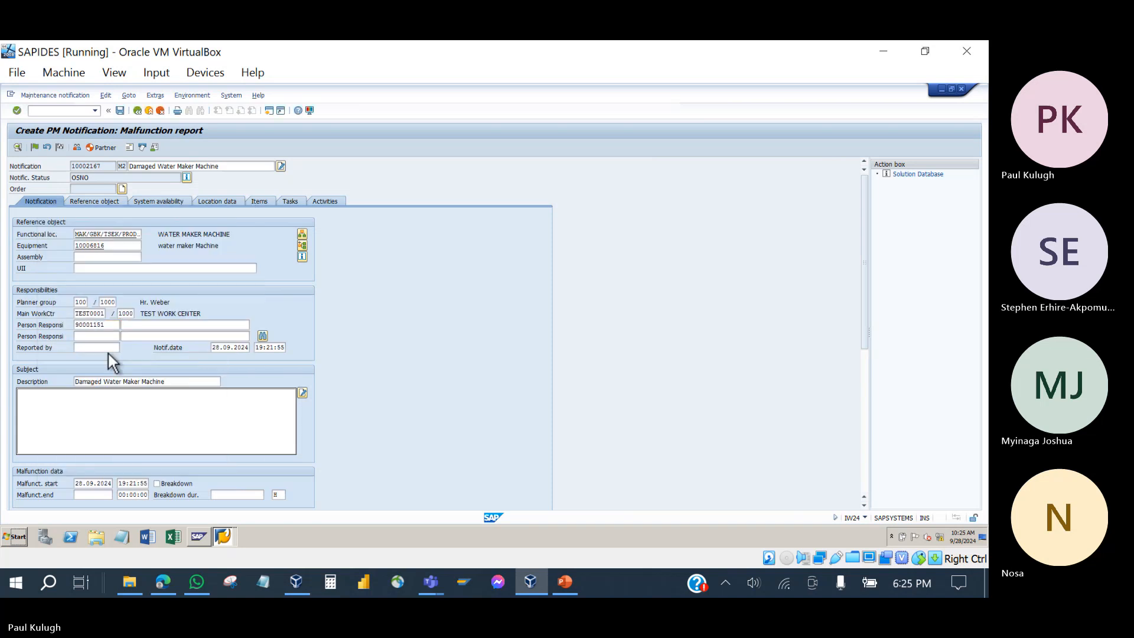
- Enter the Subject long text "Water maker machine burnt due to excessive friction" on a single line
{"action": "scroll", "coordinate": [108, 354], "scroll_direction": "down", "scroll_amount": 2}
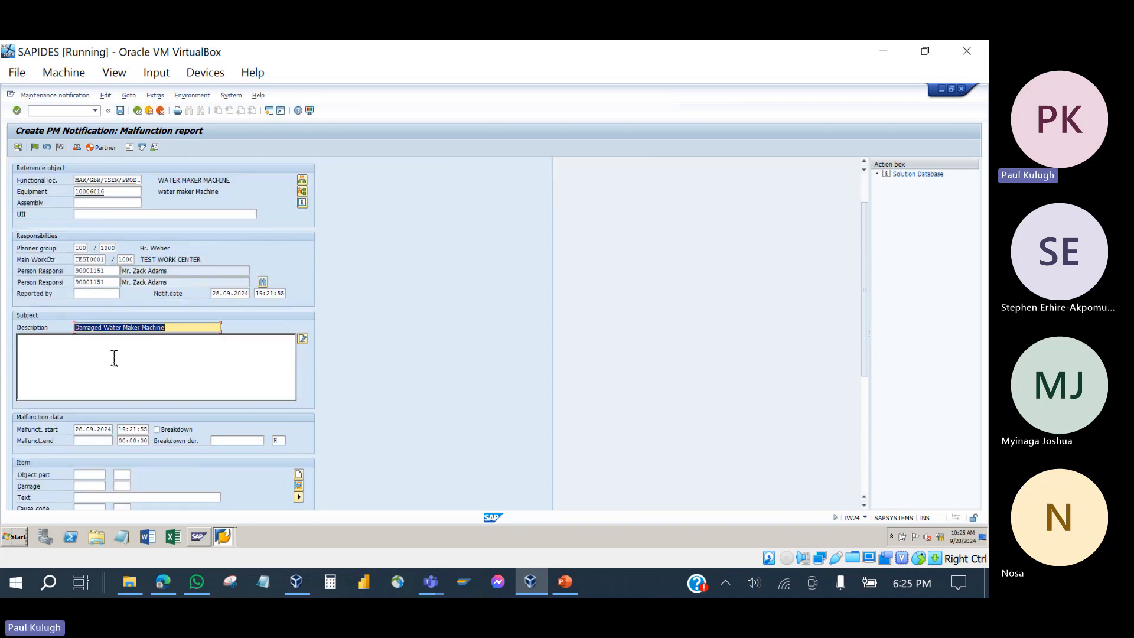
{"action": "left_click", "coordinate": [73, 362]}
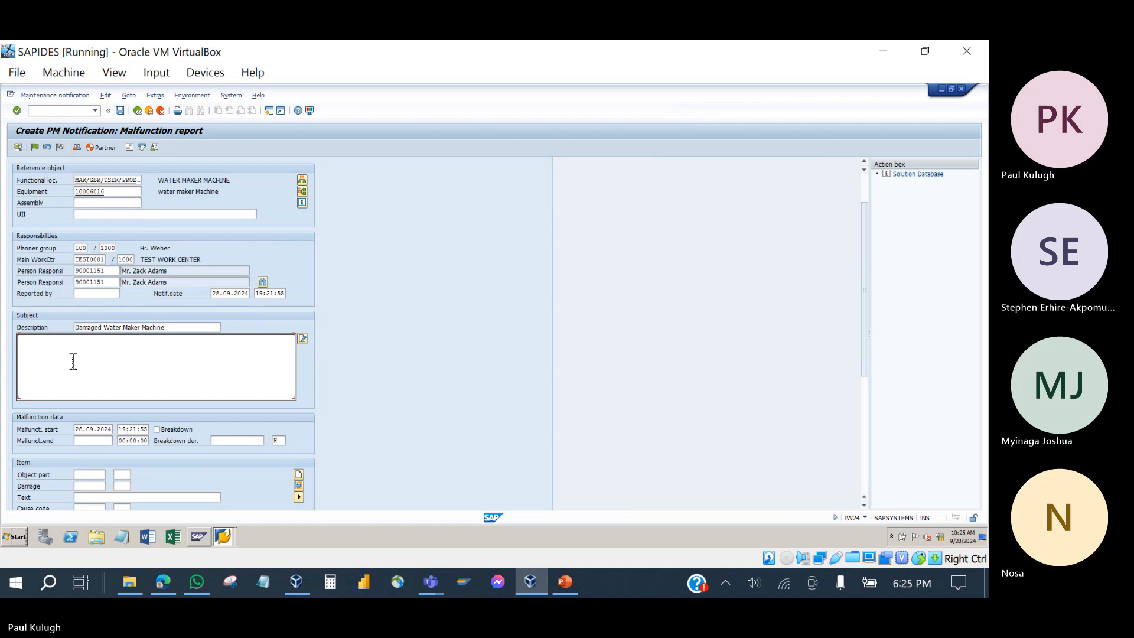
{"action": "type", "text": "Water maker machine burnt due to excessive friction"}
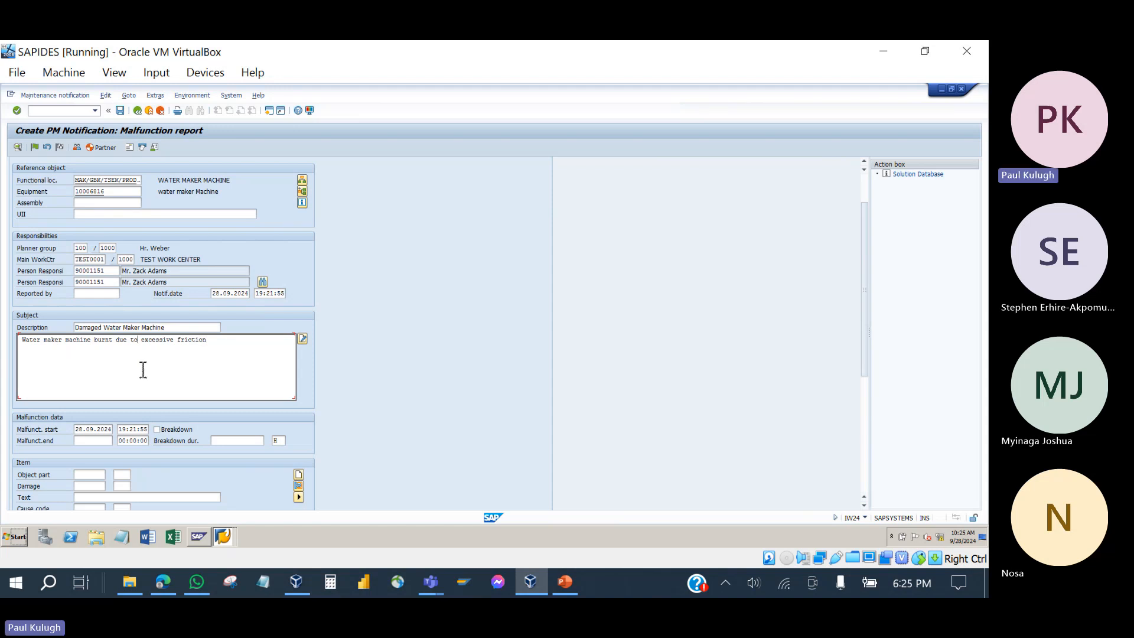
{"action": "key", "text": "Return"}
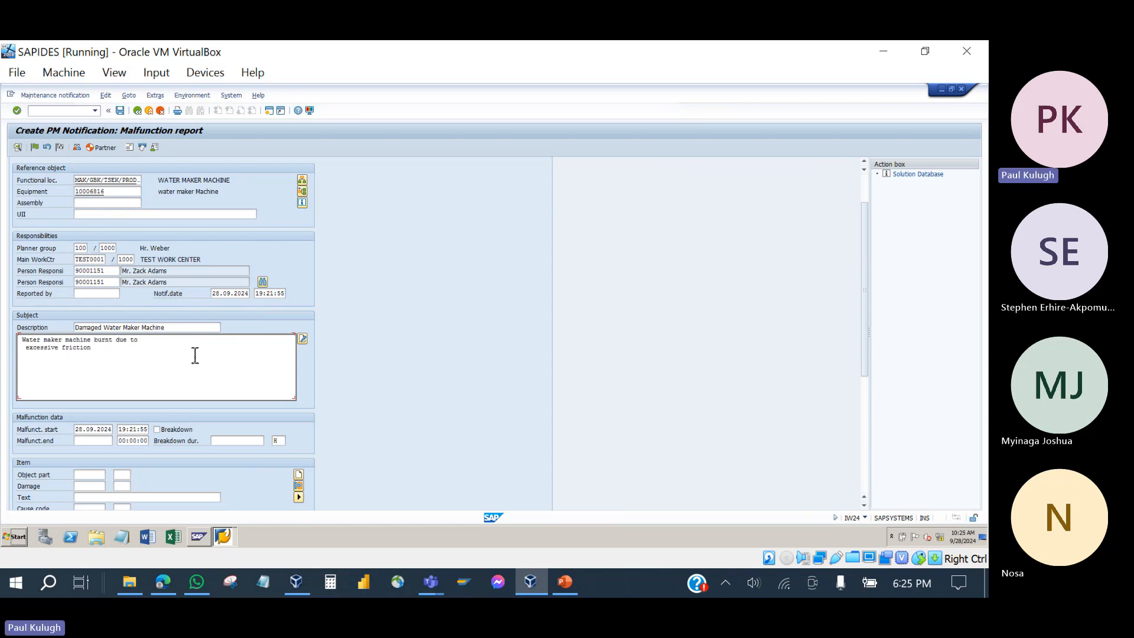
{"action": "key", "text": "BackSpace"}
- Set the notification's priority to High, accept new required dates, and mark it as a breakdown
{"action": "scroll", "coordinate": [344, 332], "scroll_direction": "down", "scroll_amount": 5}
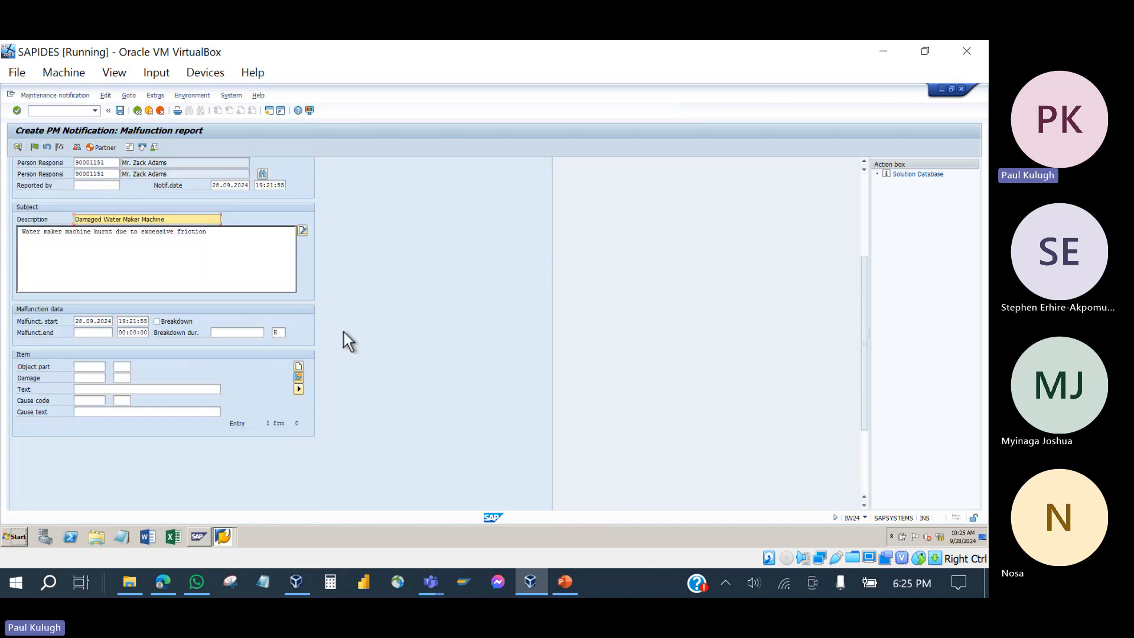
{"action": "scroll", "coordinate": [344, 332], "scroll_direction": "down", "scroll_amount": 1}
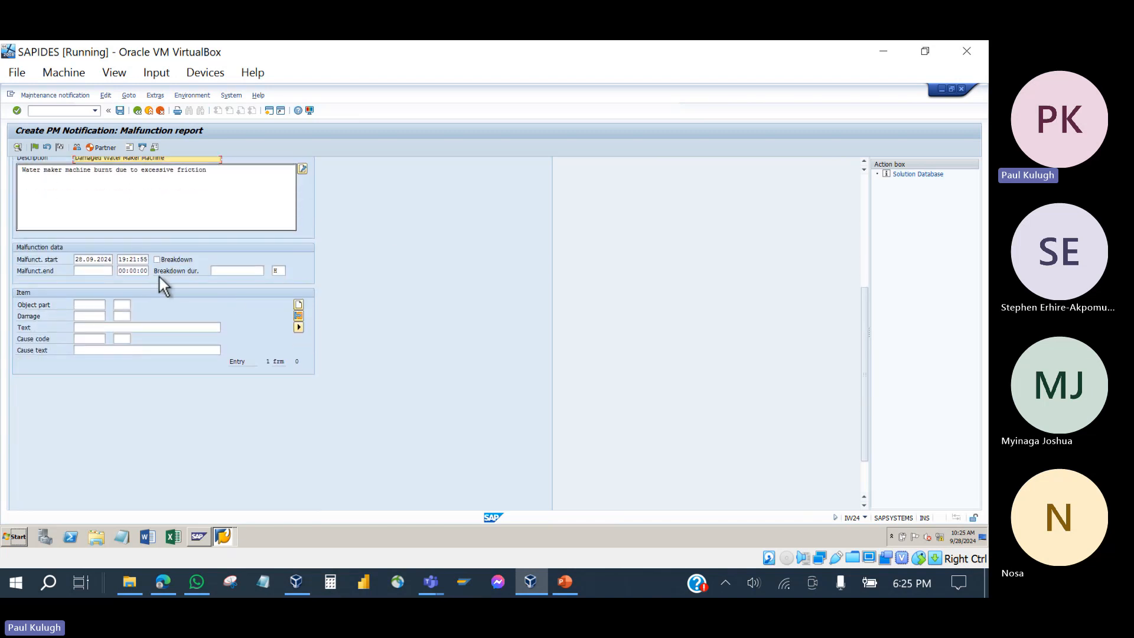
{"action": "scroll", "coordinate": [279, 335], "scroll_direction": "up", "scroll_amount": 6}
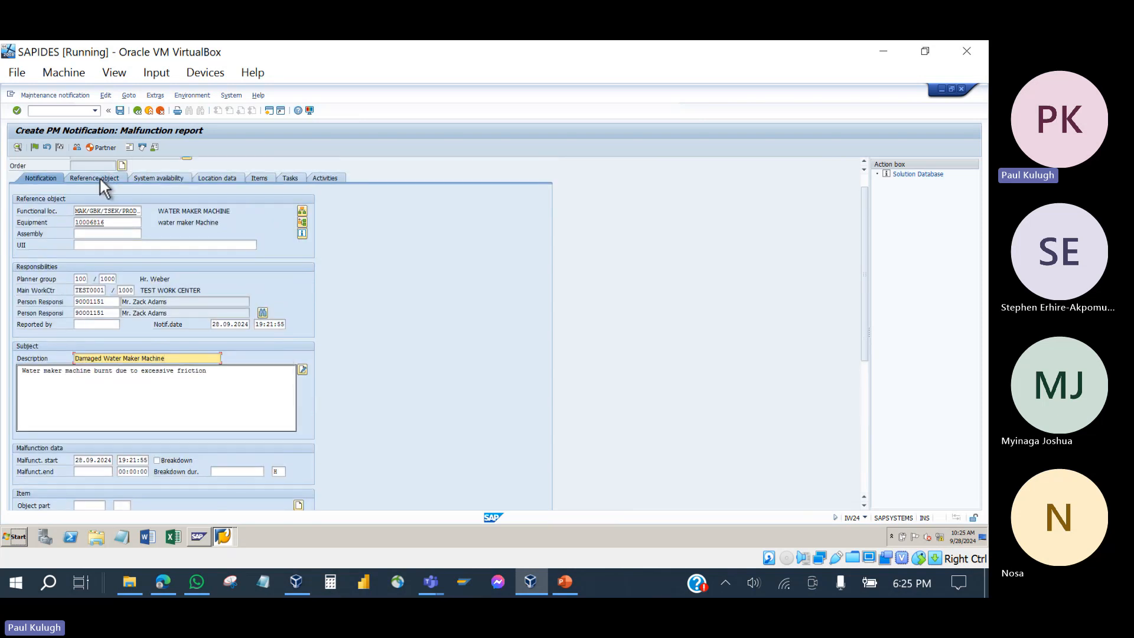
{"action": "left_click", "coordinate": [100, 176]}
{"action": "left_click", "coordinate": [233, 213]}
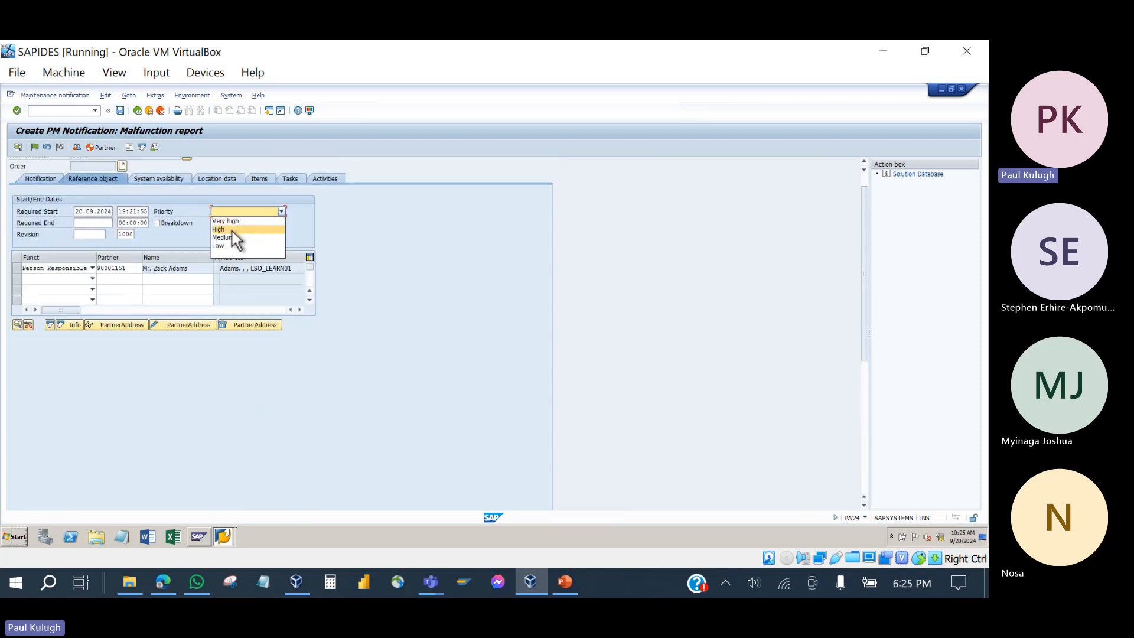
{"action": "left_click", "coordinate": [232, 230]}
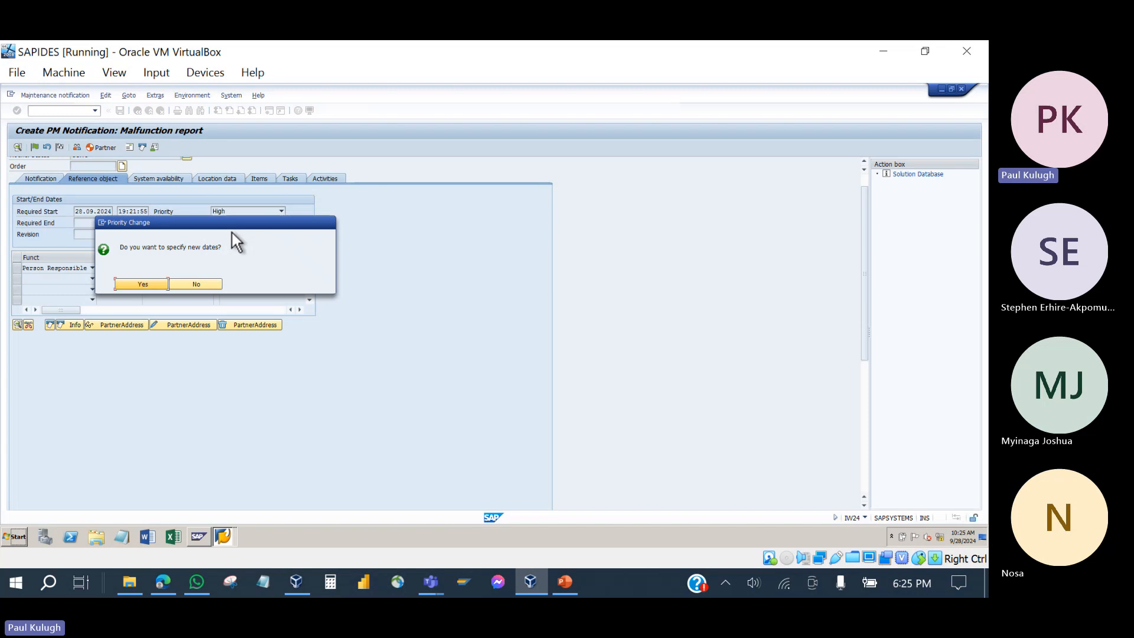
{"action": "left_click", "coordinate": [150, 284]}
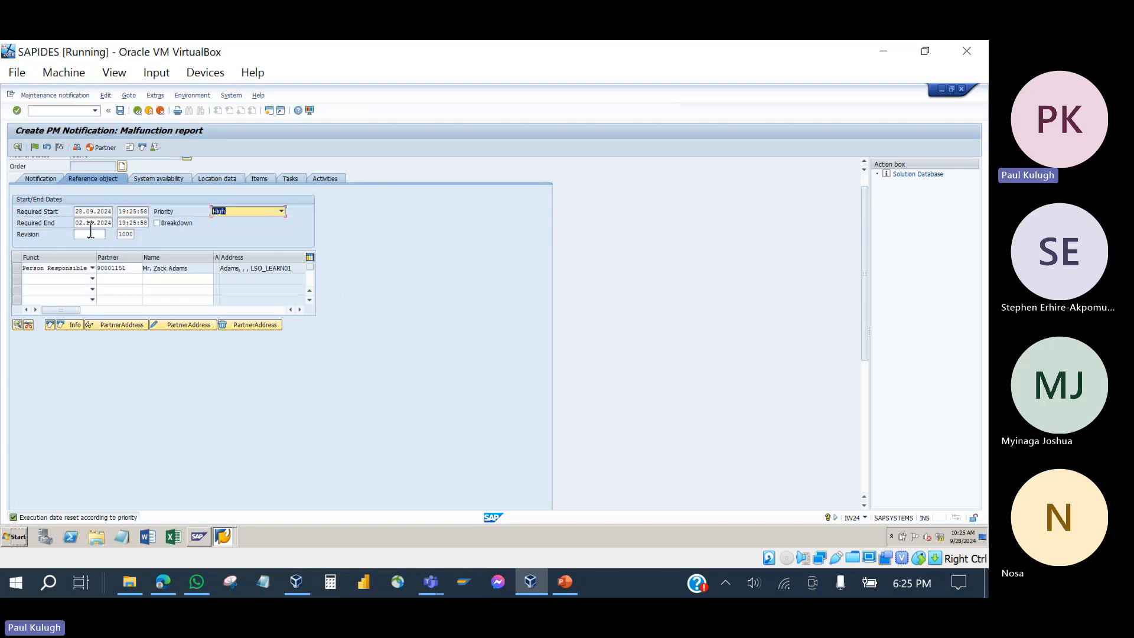
{"action": "left_click", "coordinate": [158, 226]}
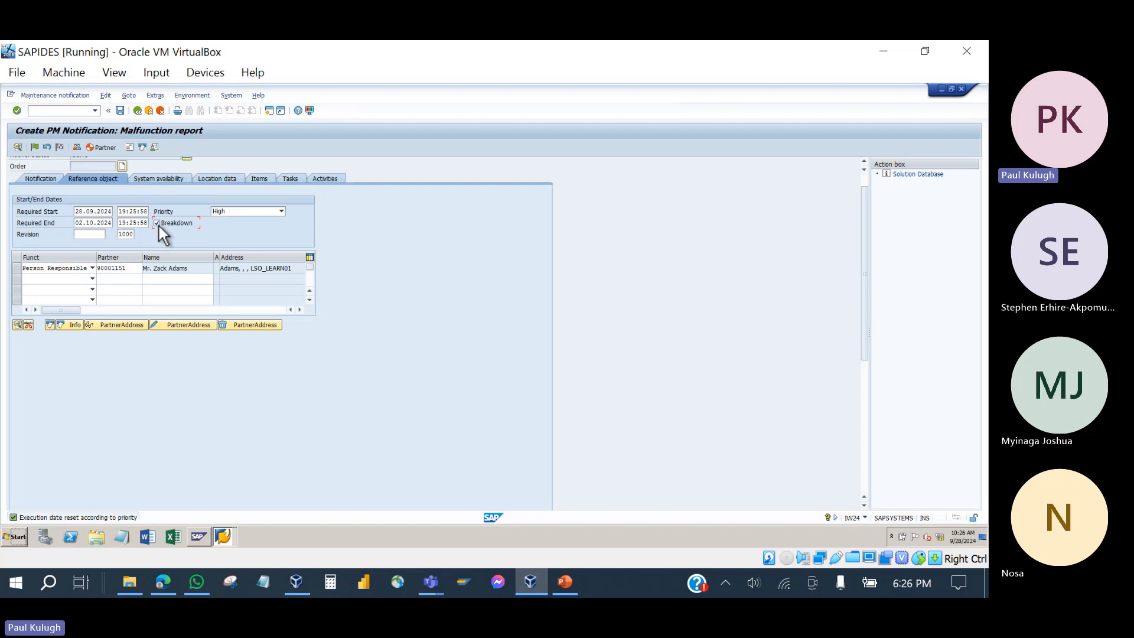
- Confirm the malfunction start of 28.09.2024 at 19:21:55 and save the malfunction report
{"action": "scroll", "coordinate": [159, 225], "scroll_direction": "up", "scroll_amount": 2}
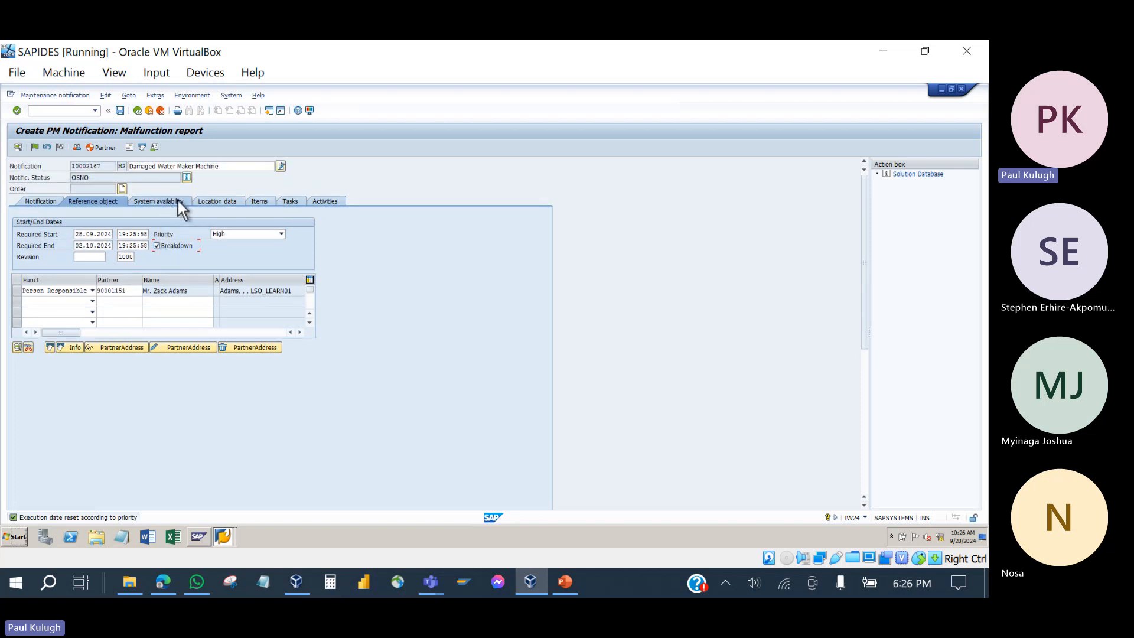
{"action": "left_click", "coordinate": [232, 204]}
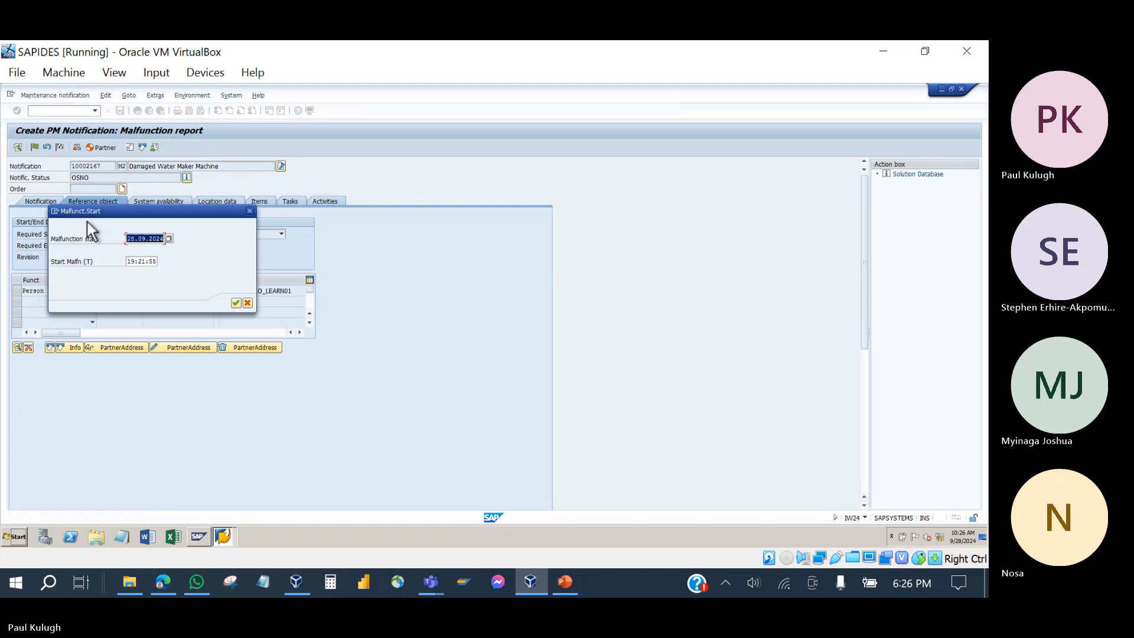
{"action": "left_click", "coordinate": [236, 303]}
{"action": "scroll", "coordinate": [239, 306], "scroll_direction": "down", "scroll_amount": 2}
{"action": "scroll", "coordinate": [241, 308], "scroll_direction": "down", "scroll_amount": 3}
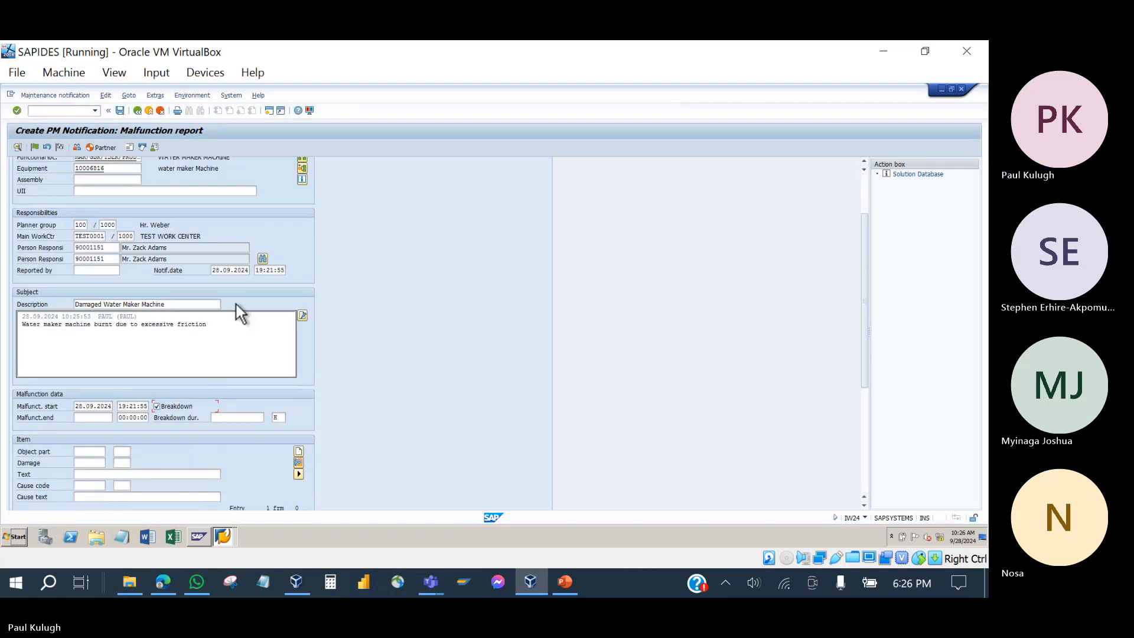
{"action": "scroll", "coordinate": [237, 304], "scroll_direction": "up", "scroll_amount": 5}
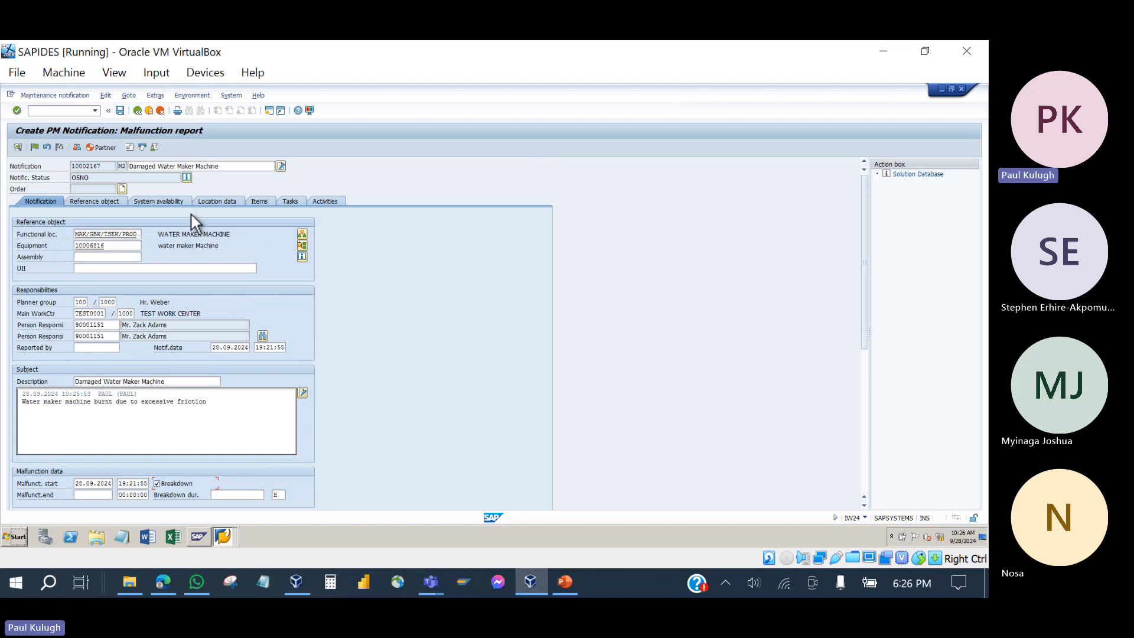
{"action": "left_click", "coordinate": [120, 111]}
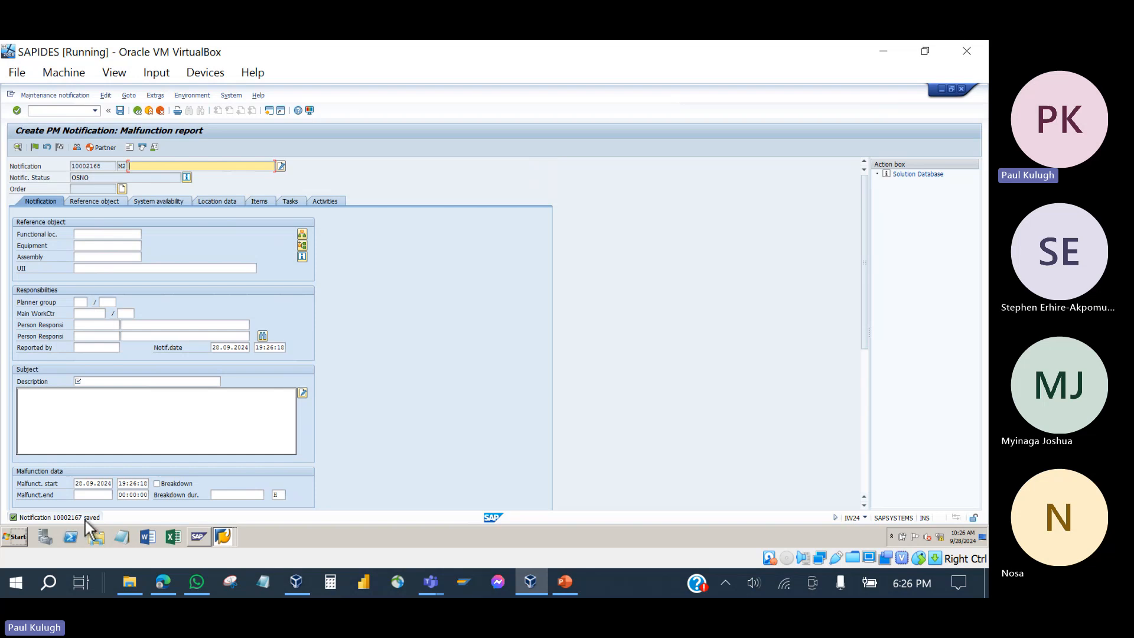
- Leave malfunction report creation and discard the new blank notification without saving
{"action": "left_click", "coordinate": [137, 111]}
{"action": "left_click", "coordinate": [151, 116]}
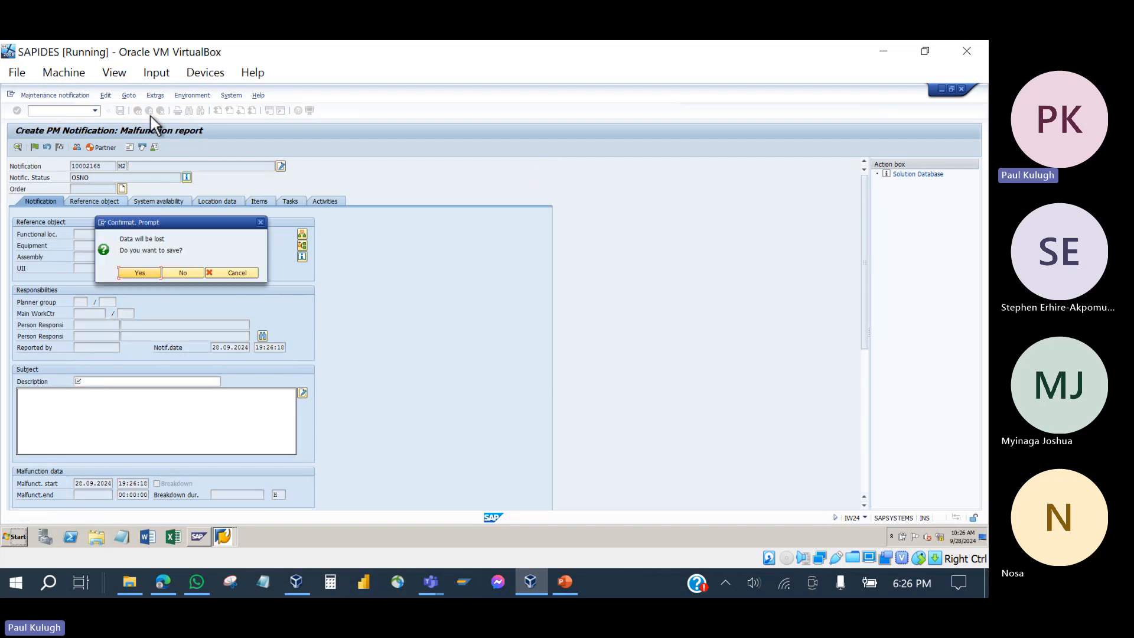
{"action": "left_click", "coordinate": [177, 271]}
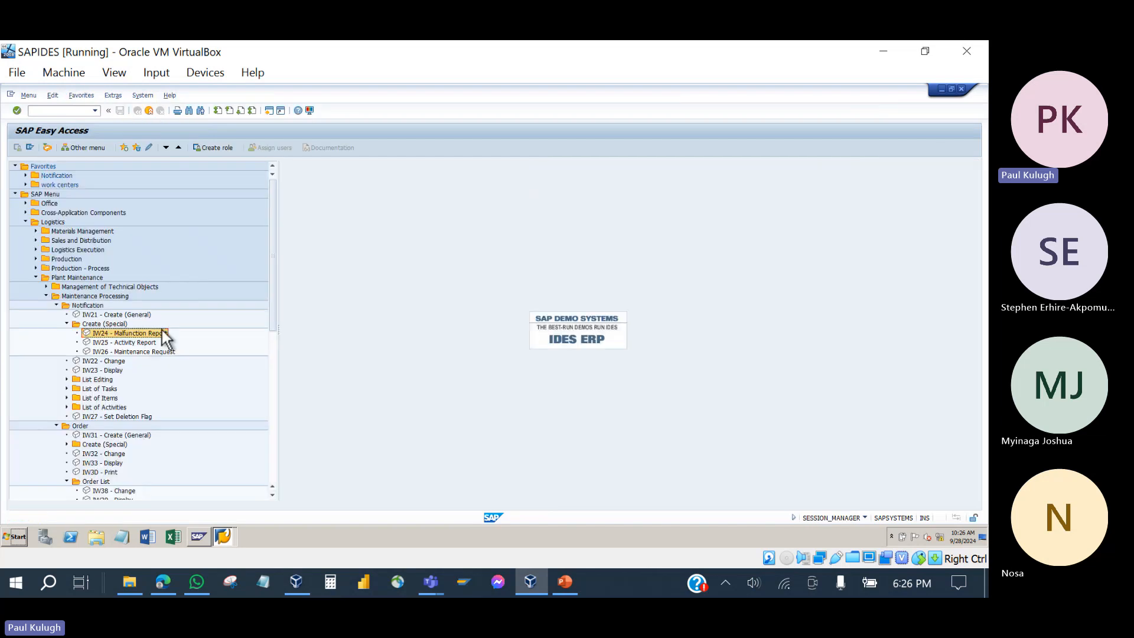
- Collapse the Create (Special) folder and open the water maker notification for changes with IW22
{"action": "left_click", "coordinate": [67, 324]}
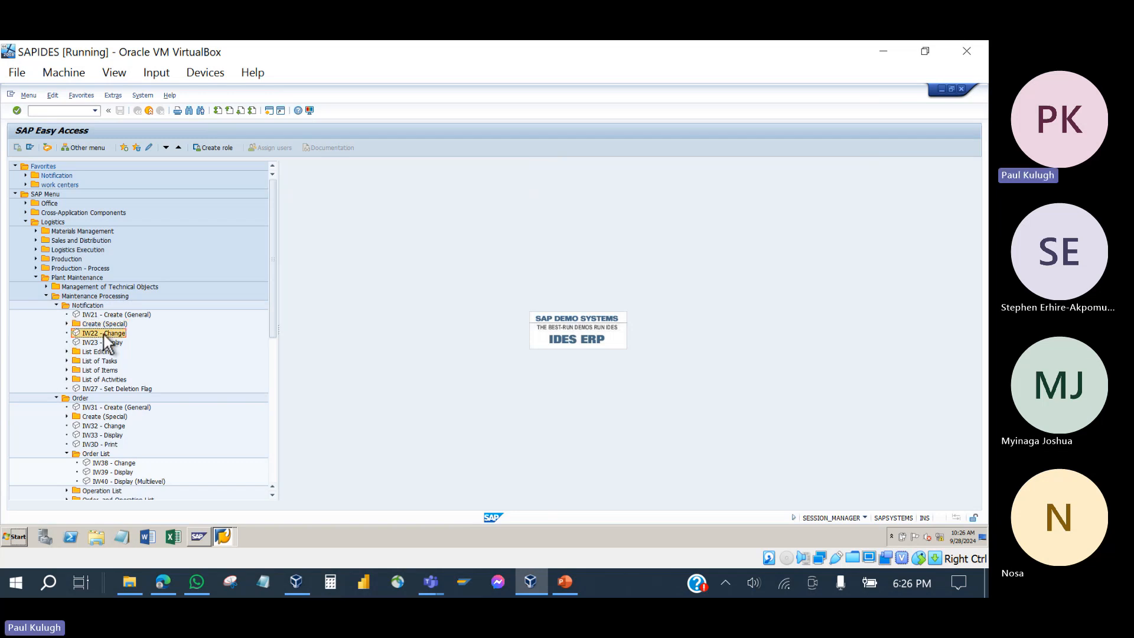
{"action": "double_click", "coordinate": [103, 332]}
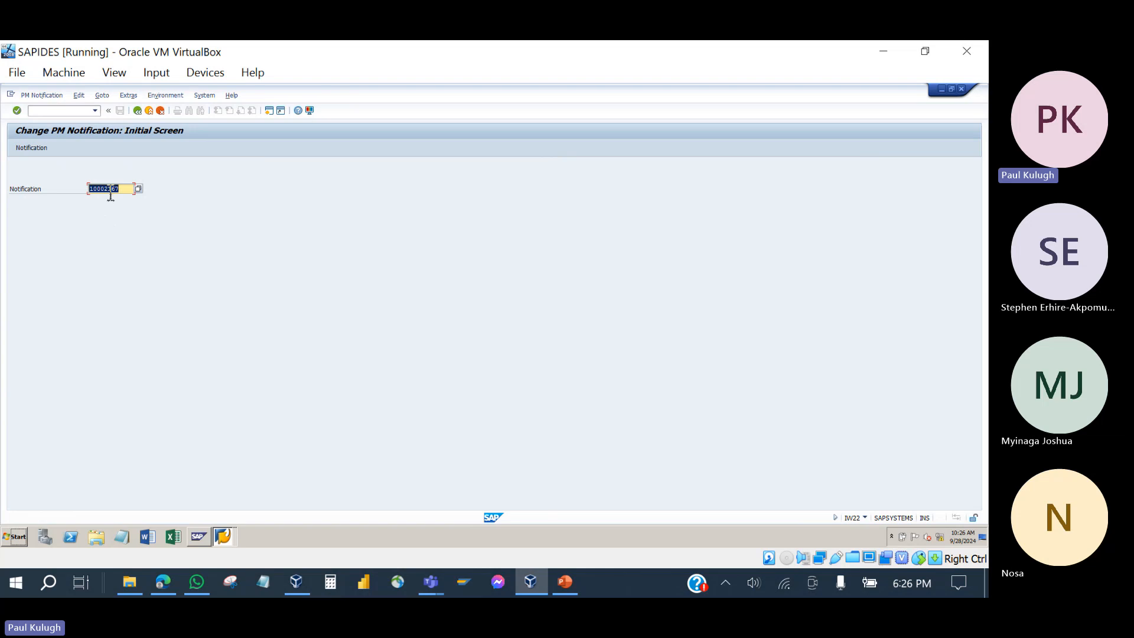
{"action": "key", "text": "Return"}
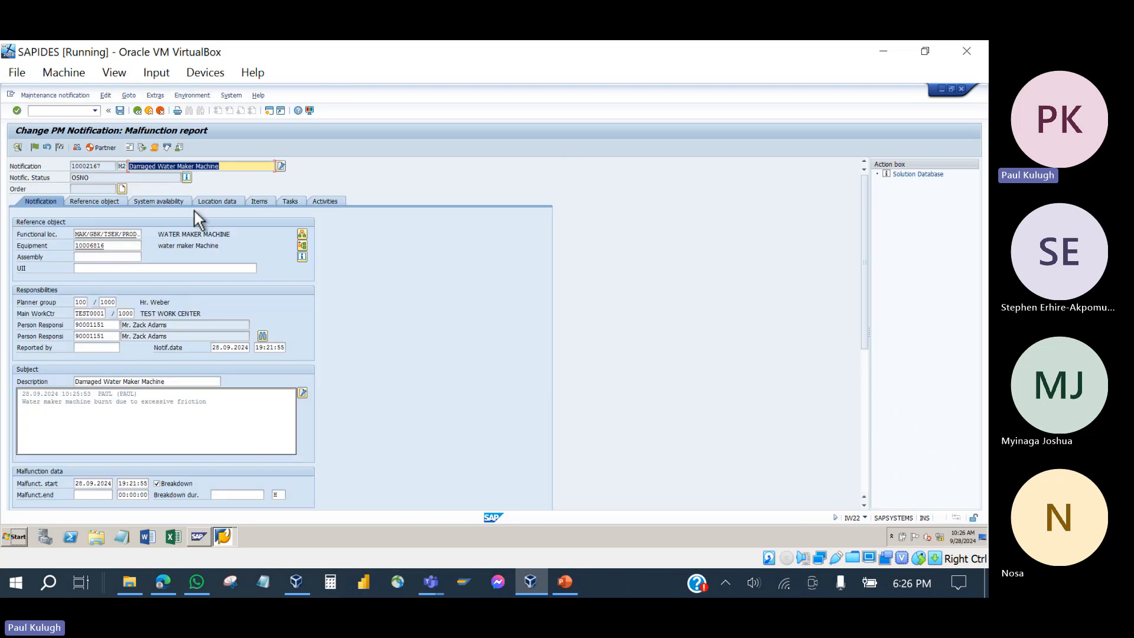
- Review the saved notification's malfunction and item data, and examine the logged long text with its date, time and author line
{"action": "scroll", "coordinate": [195, 212], "scroll_direction": "down", "scroll_amount": 6}
{"action": "scroll", "coordinate": [200, 215], "scroll_direction": "down", "scroll_amount": 2}
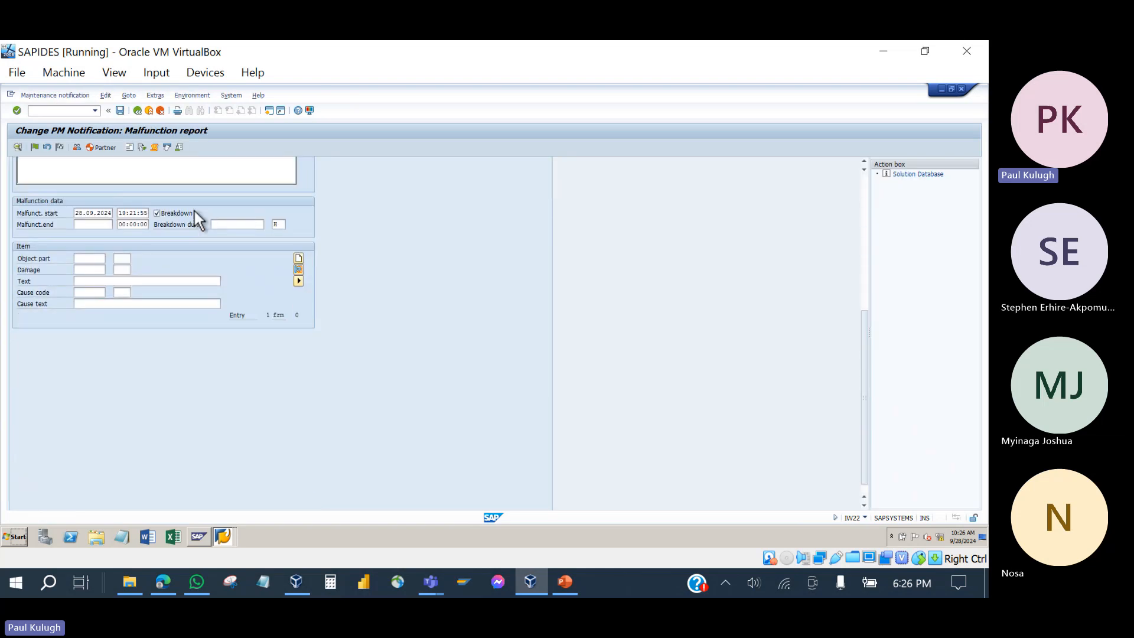
{"action": "scroll", "coordinate": [200, 215], "scroll_direction": "up", "scroll_amount": 4}
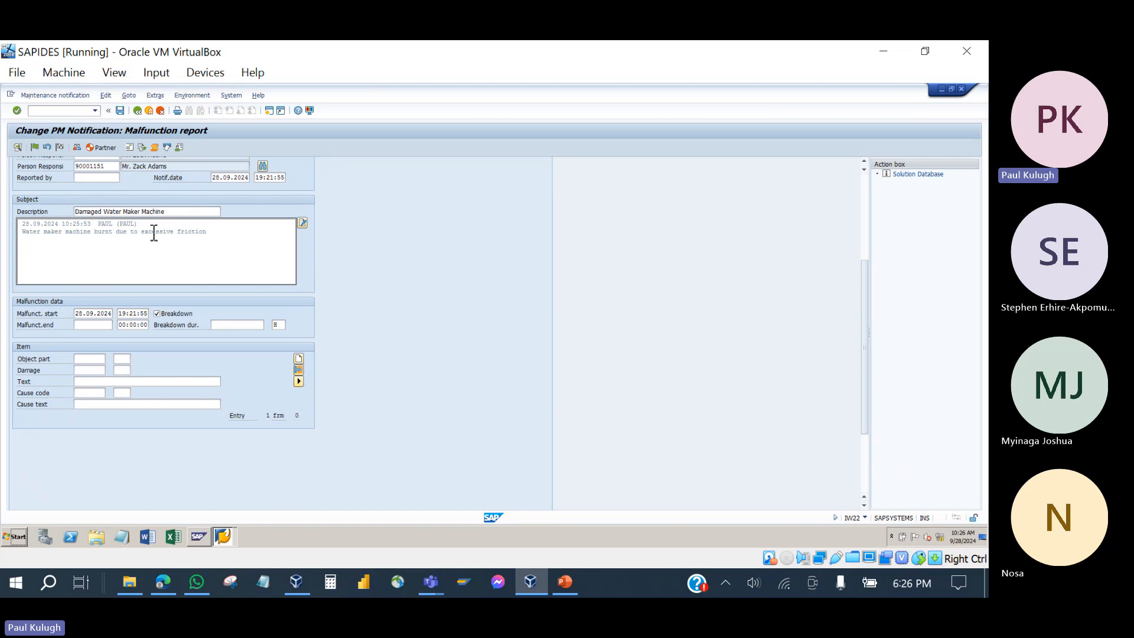
{"action": "left_click_drag", "start_coordinate": [140, 224], "coordinate": [16, 224]}
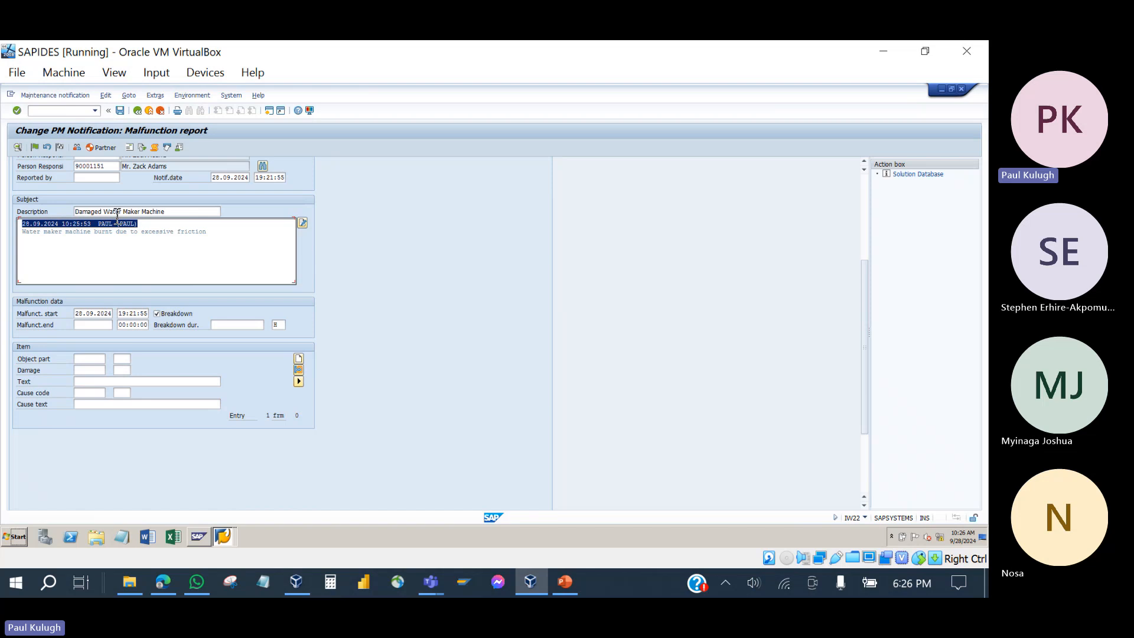
{"action": "left_click", "coordinate": [145, 227]}
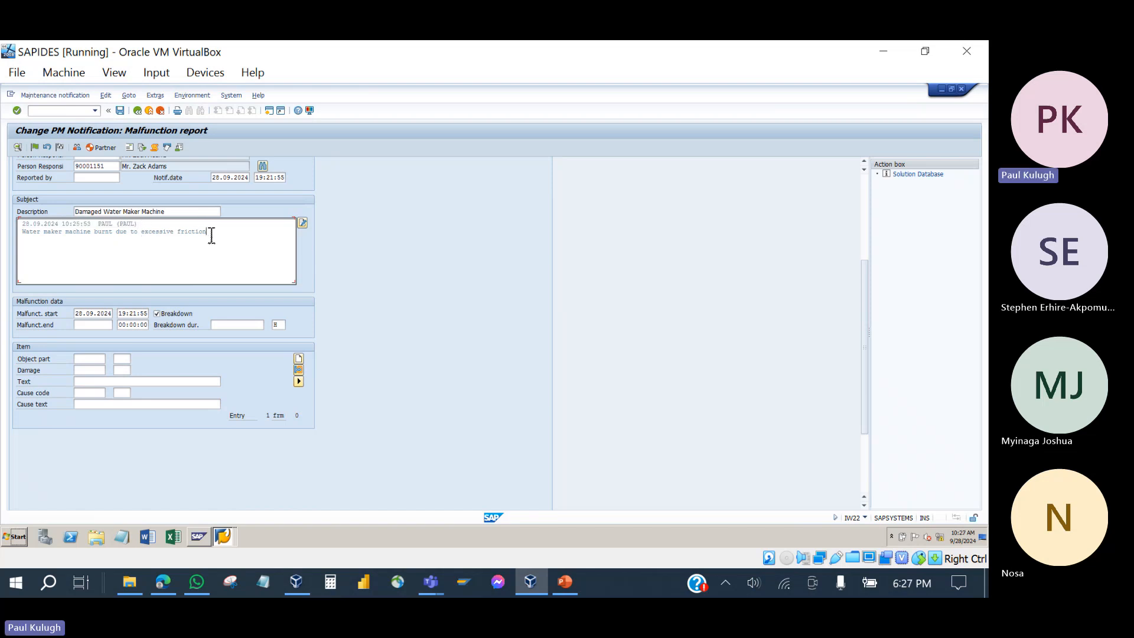
{"action": "left_click_drag", "start_coordinate": [211, 235], "coordinate": [39, 219]}
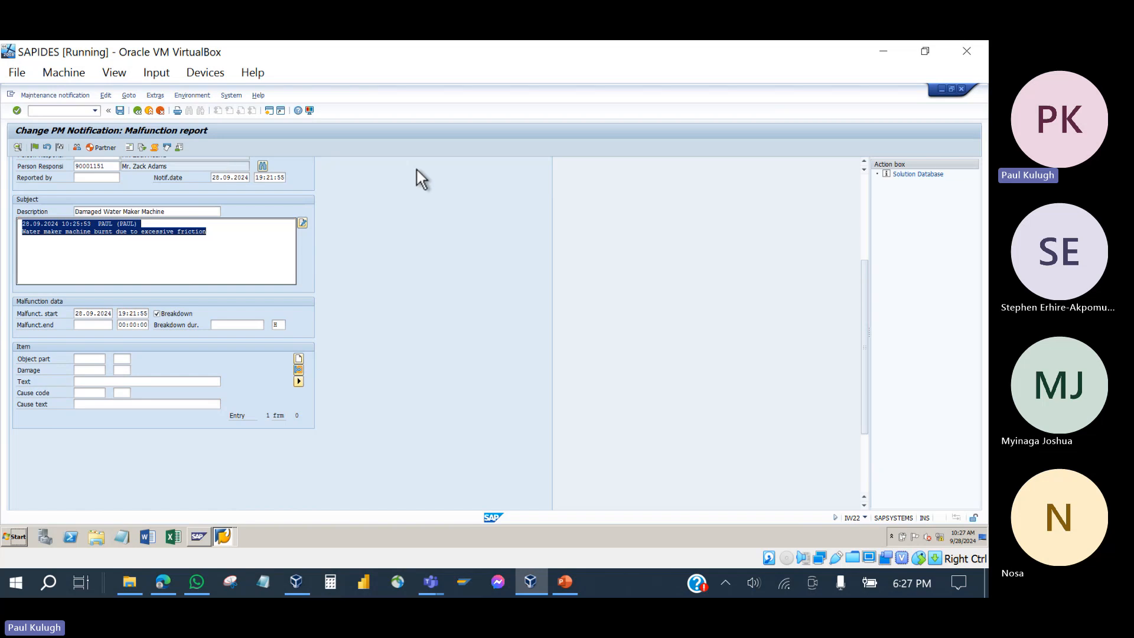
{"action": "left_click", "coordinate": [264, 242]}
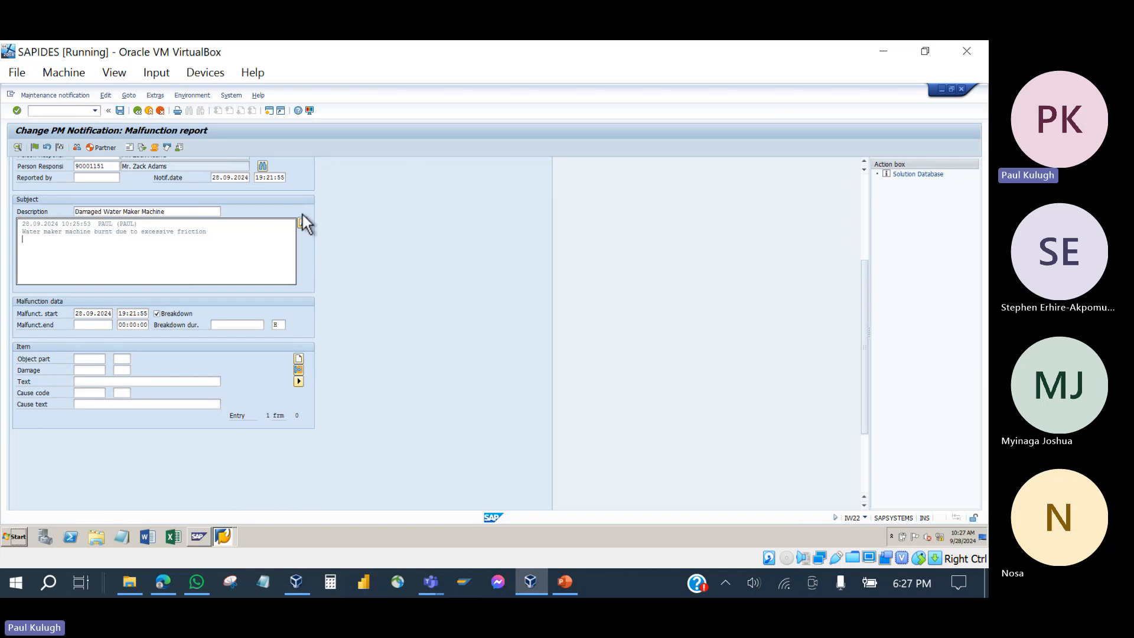
- Create a PM01 maintenance order from the notification with planning plant 1000 and main work center TEST0001
{"action": "scroll", "coordinate": [370, 194], "scroll_direction": "up", "scroll_amount": 5}
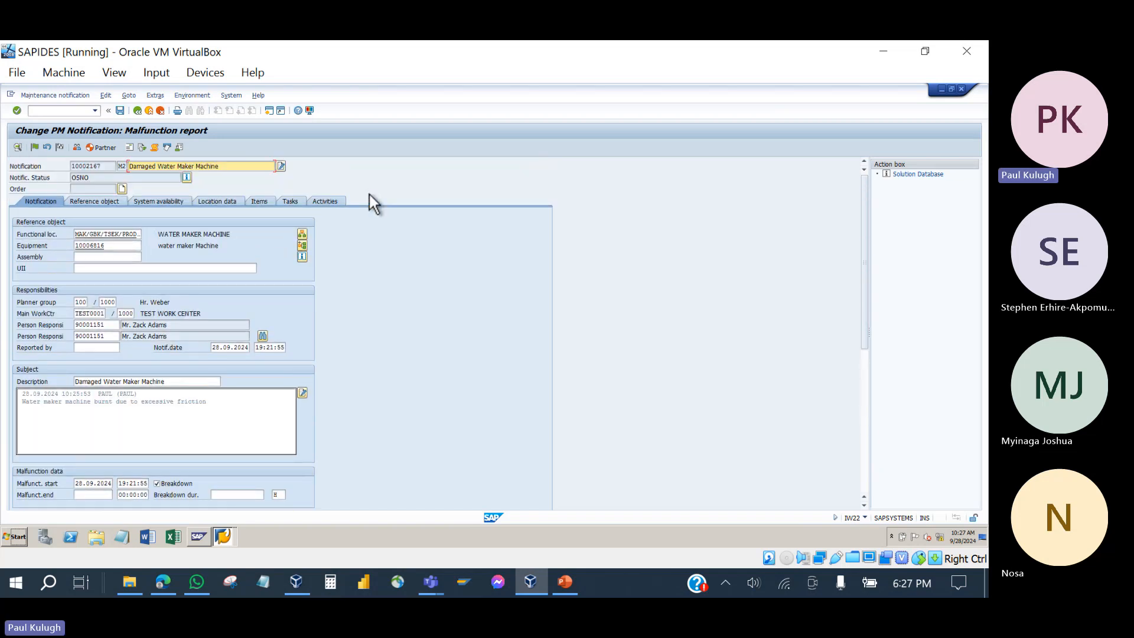
{"action": "left_click", "coordinate": [121, 188]}
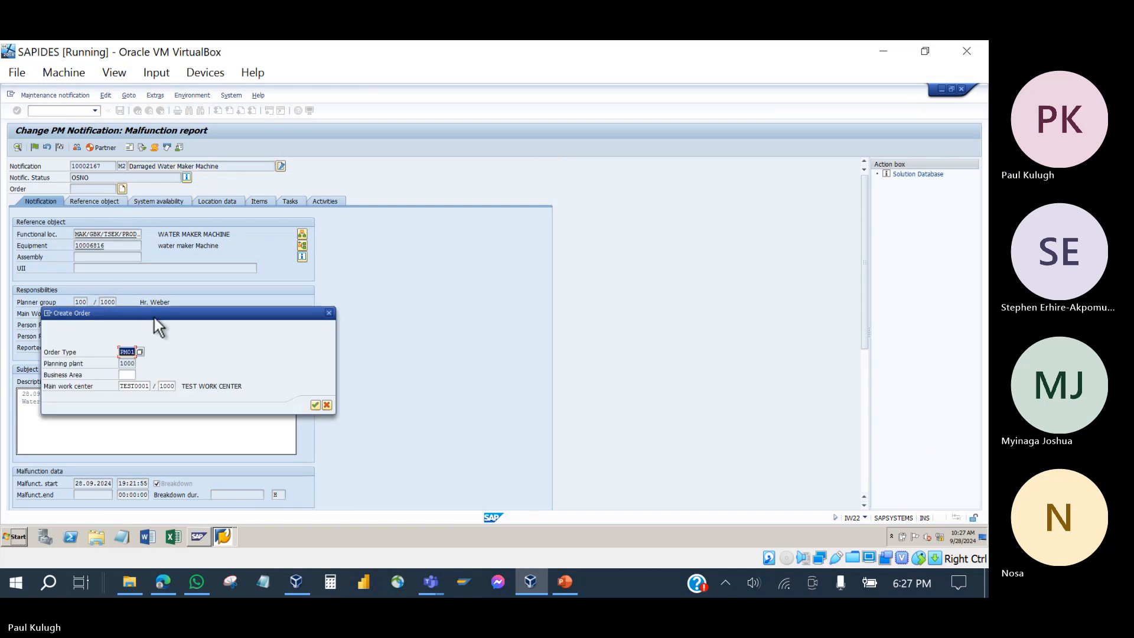
{"action": "left_click_drag", "start_coordinate": [156, 311], "coordinate": [173, 199]}
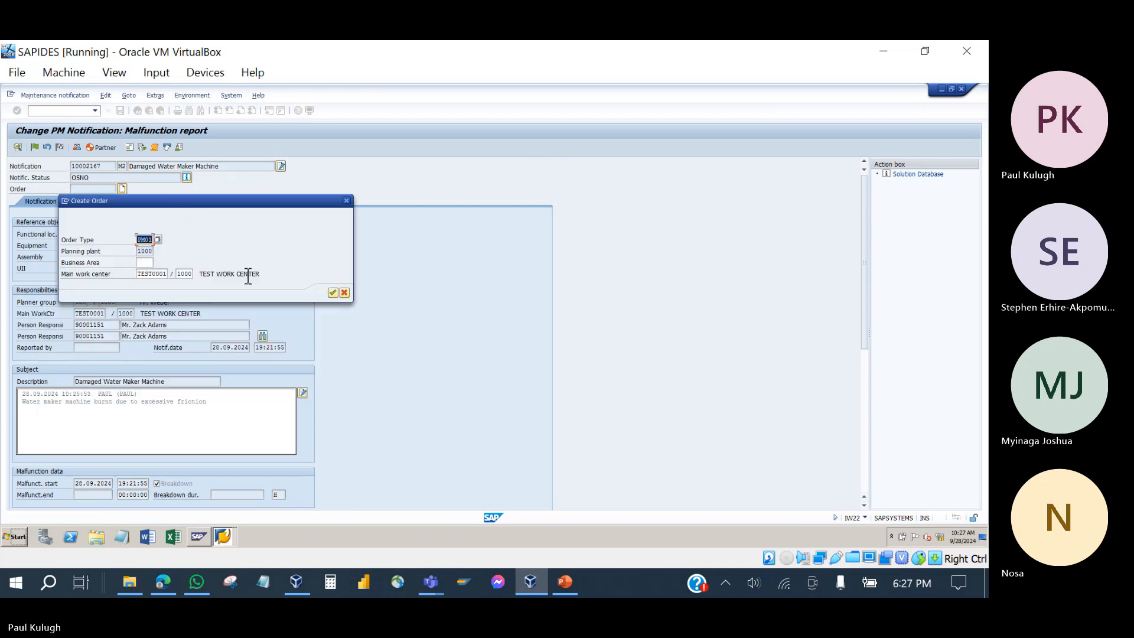
{"action": "left_click", "coordinate": [334, 293]}
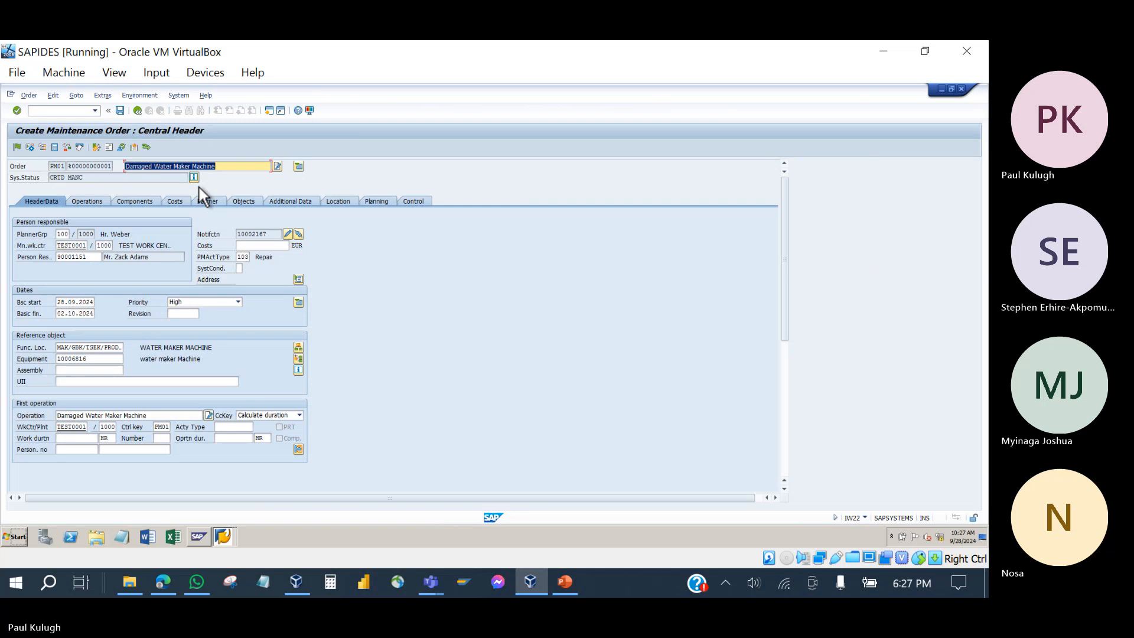
- Set the maintenance order's system condition to 0 (not in operation) and save the order
{"action": "left_click", "coordinate": [239, 269]}
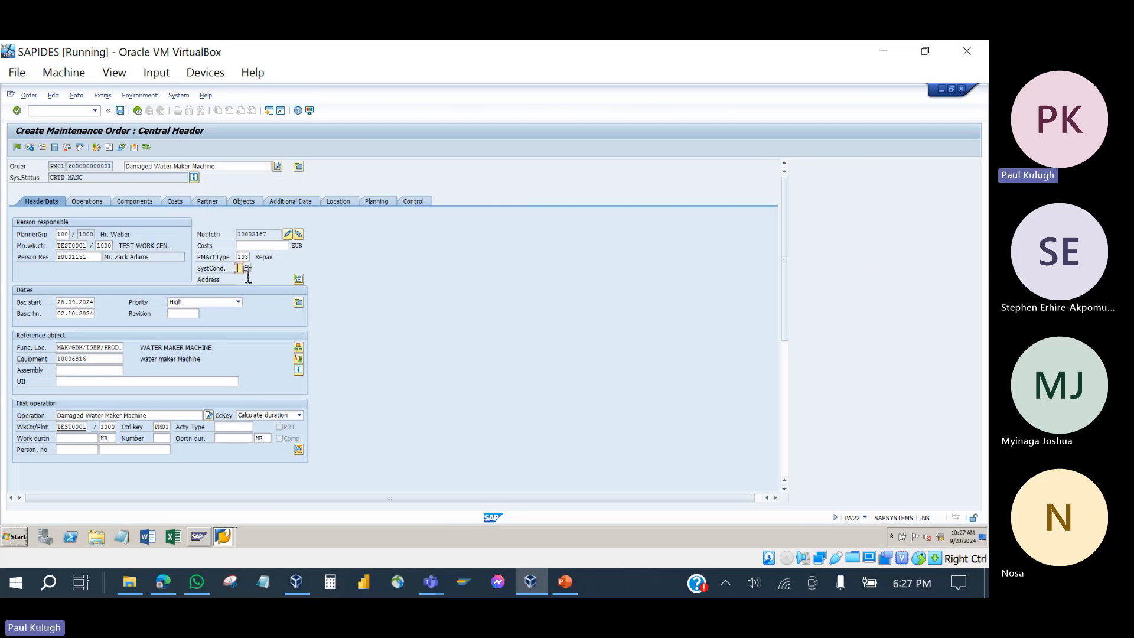
{"action": "left_click", "coordinate": [247, 268]}
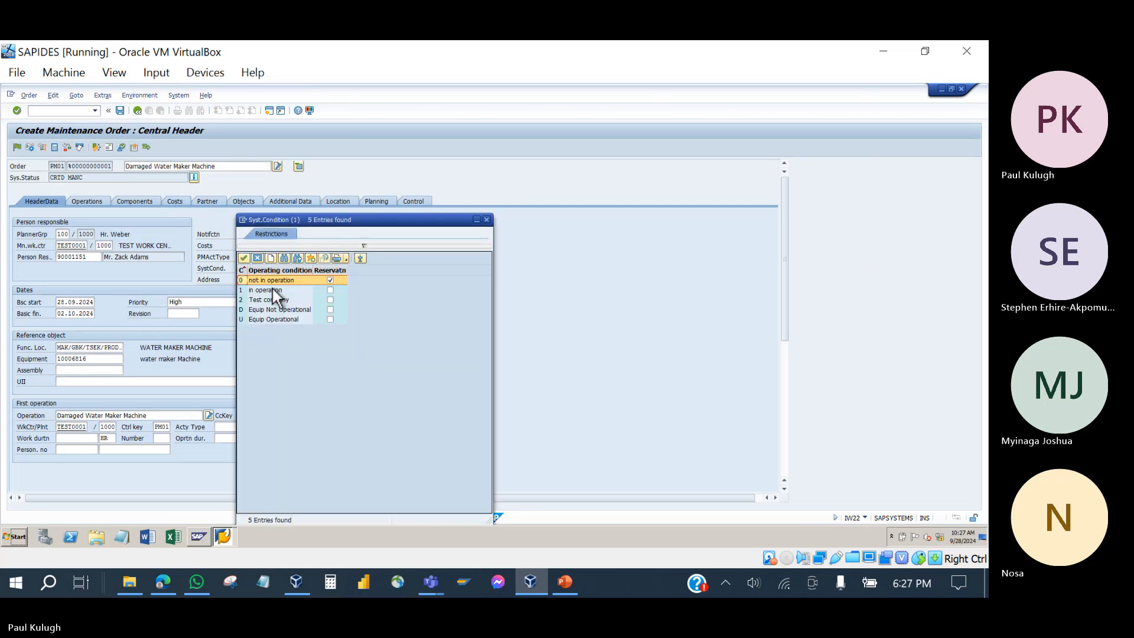
{"action": "double_click", "coordinate": [282, 279]}
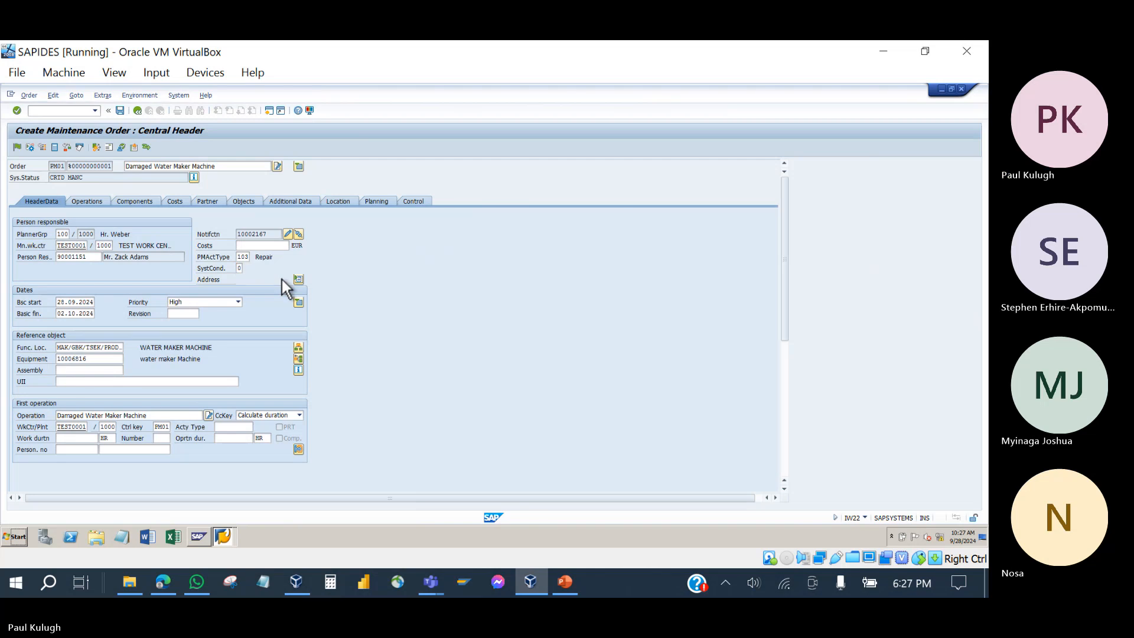
{"action": "left_click", "coordinate": [123, 112]}
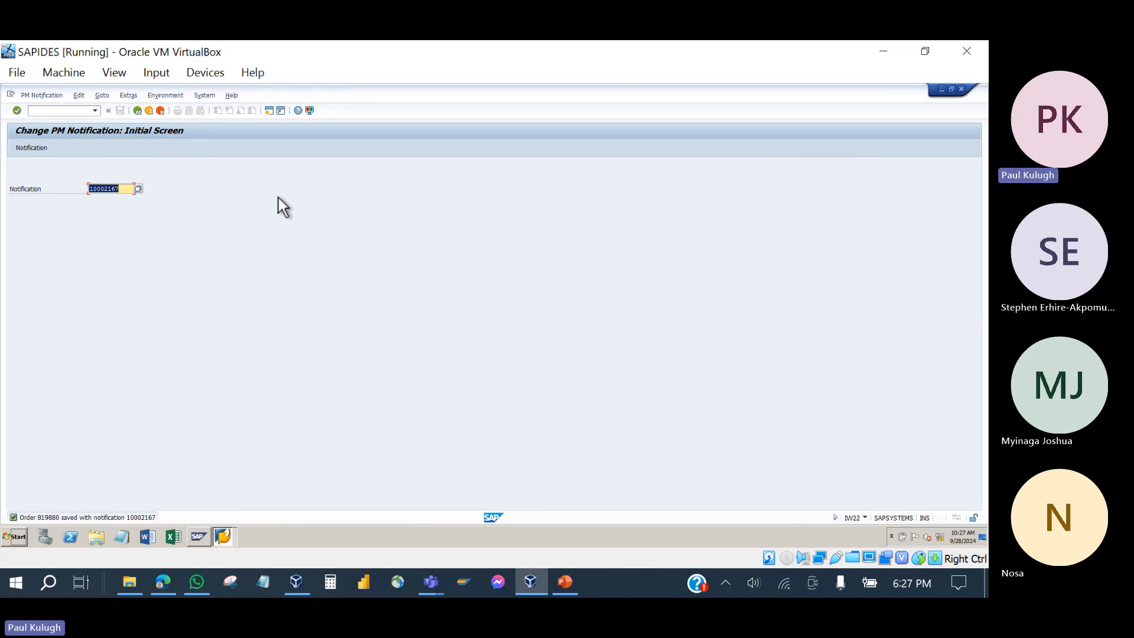
- Reopen the notification for changes and go from its order number into the linked maintenance order
{"action": "key", "text": "Return"}
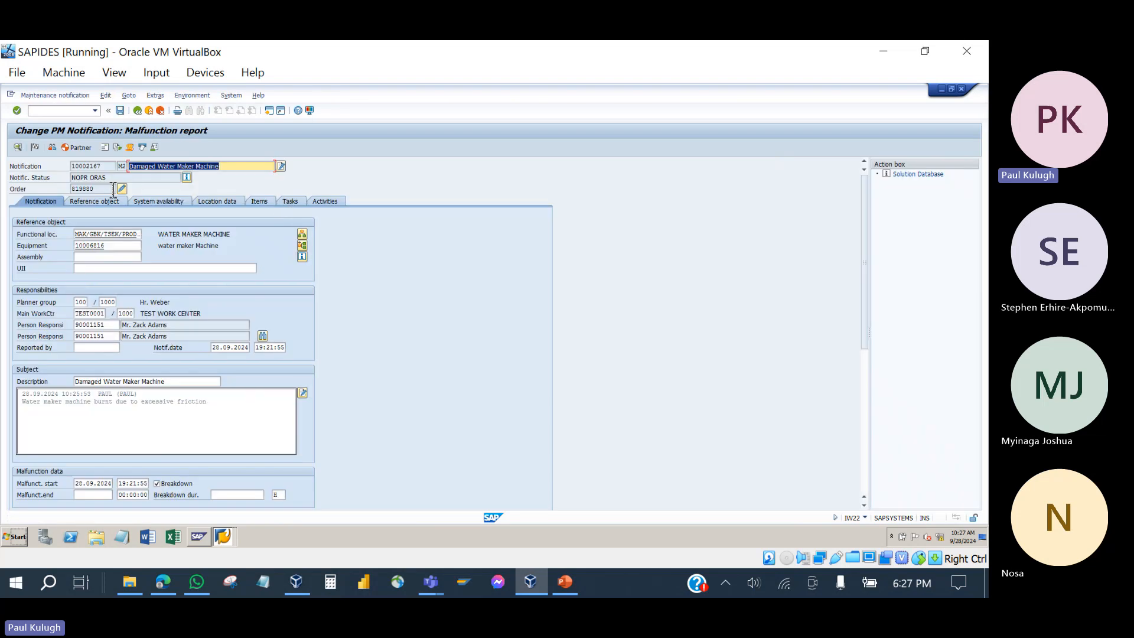
{"action": "left_click_drag", "start_coordinate": [113, 190], "coordinate": [50, 188]}
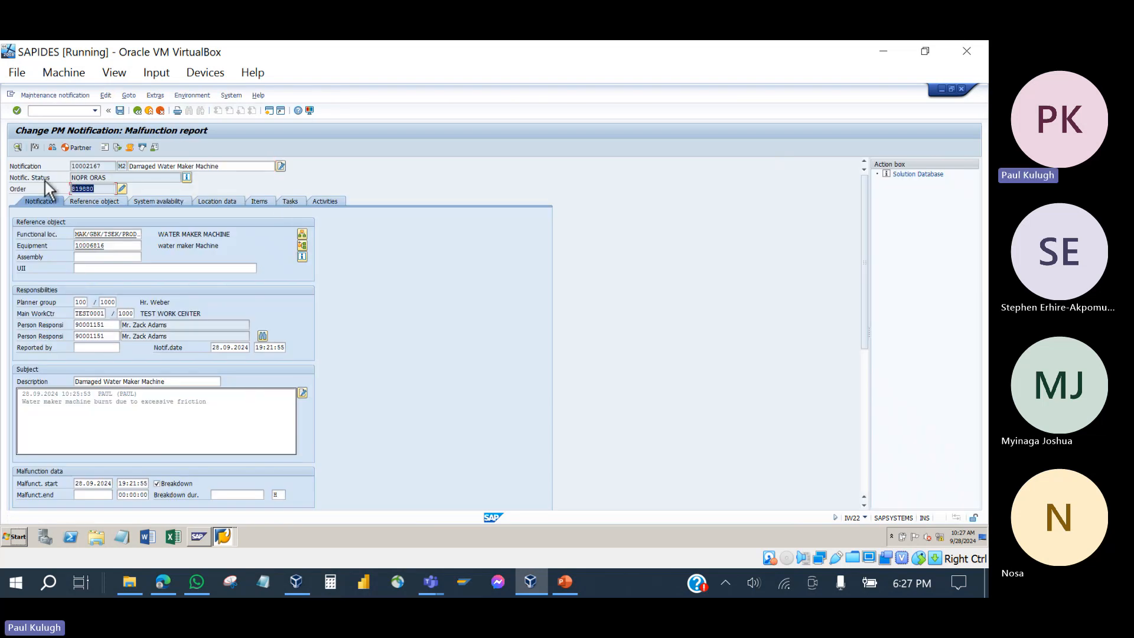
{"action": "left_click", "coordinate": [120, 188]}
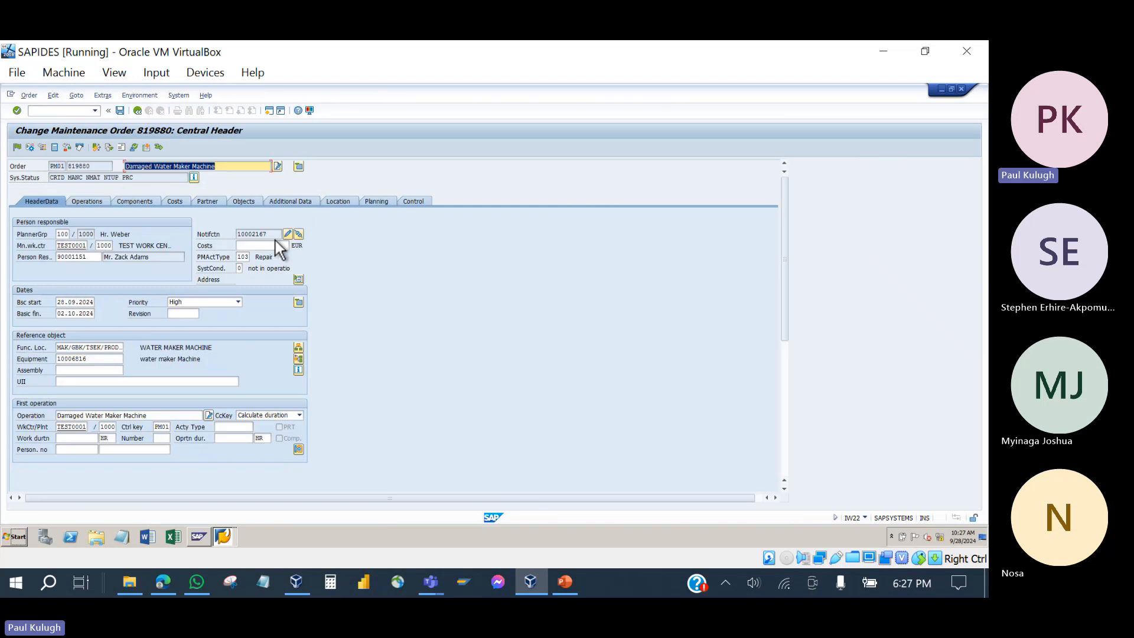
- Examine the linked notification number, the order type and the order number in the maintenance order header
{"action": "left_click_drag", "start_coordinate": [281, 234], "coordinate": [235, 235]}
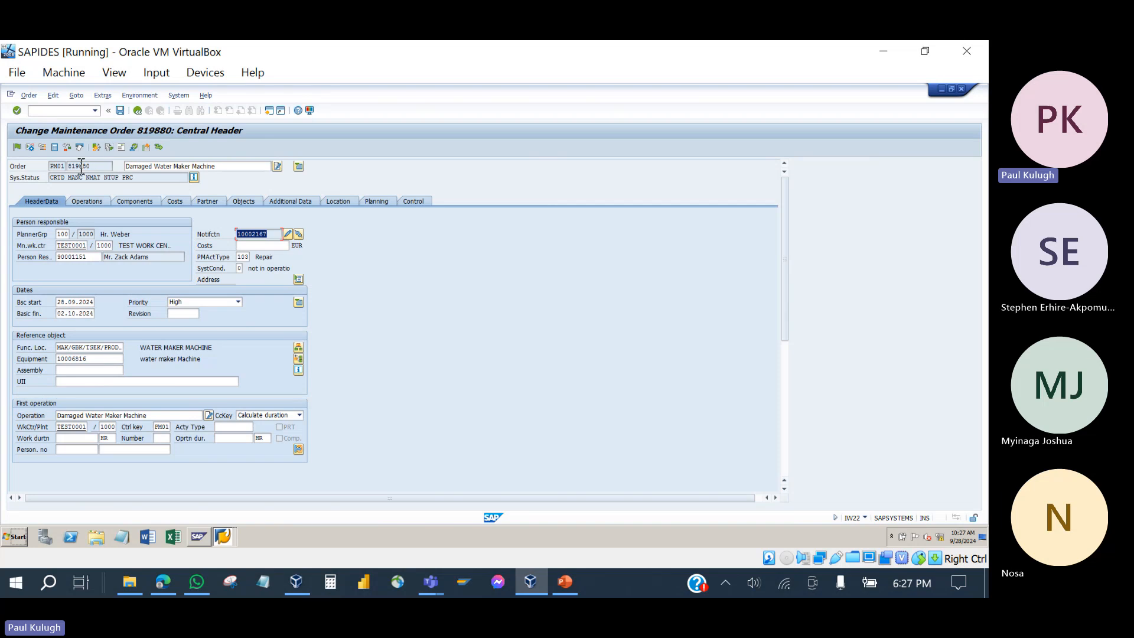
{"action": "left_click_drag", "start_coordinate": [92, 167], "coordinate": [43, 168]}
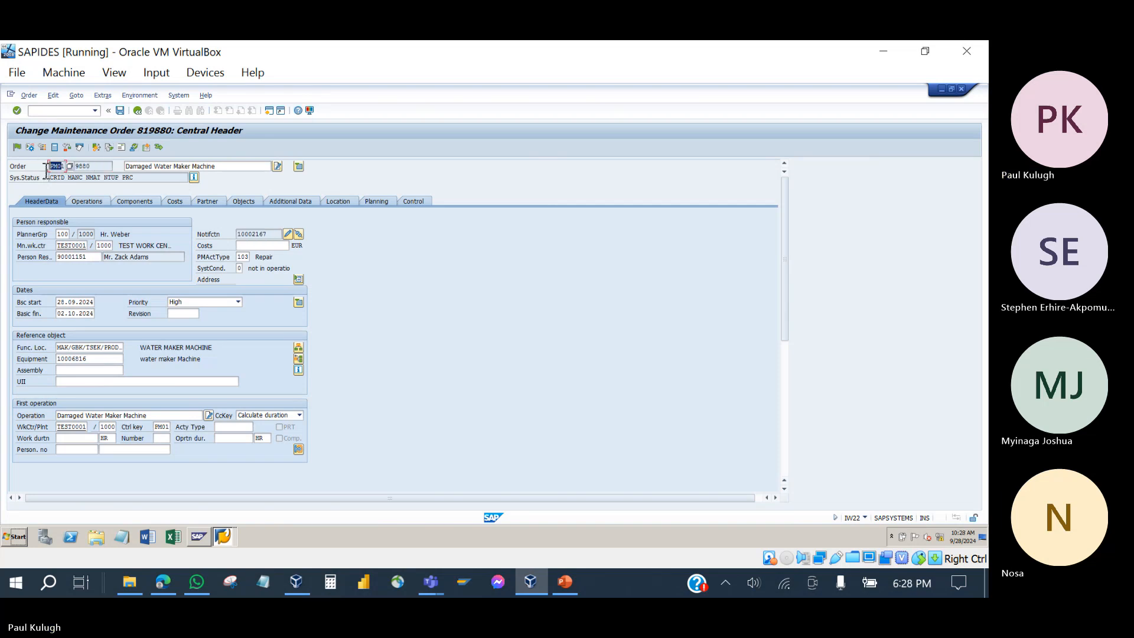
{"action": "double_click", "coordinate": [54, 166]}
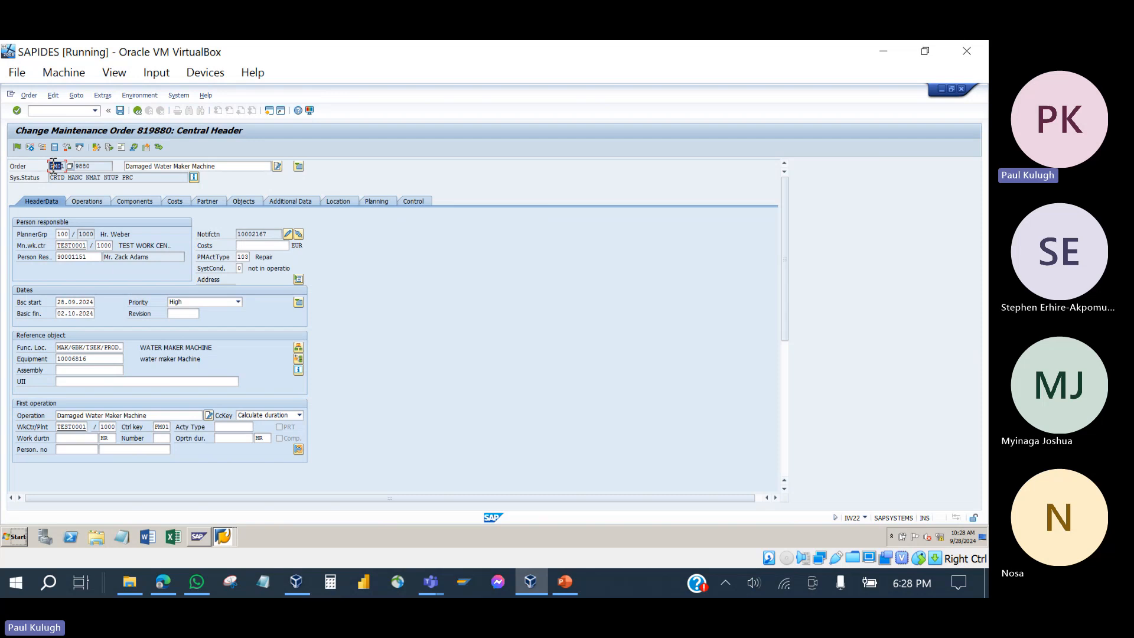
{"action": "left_click", "coordinate": [93, 167]}
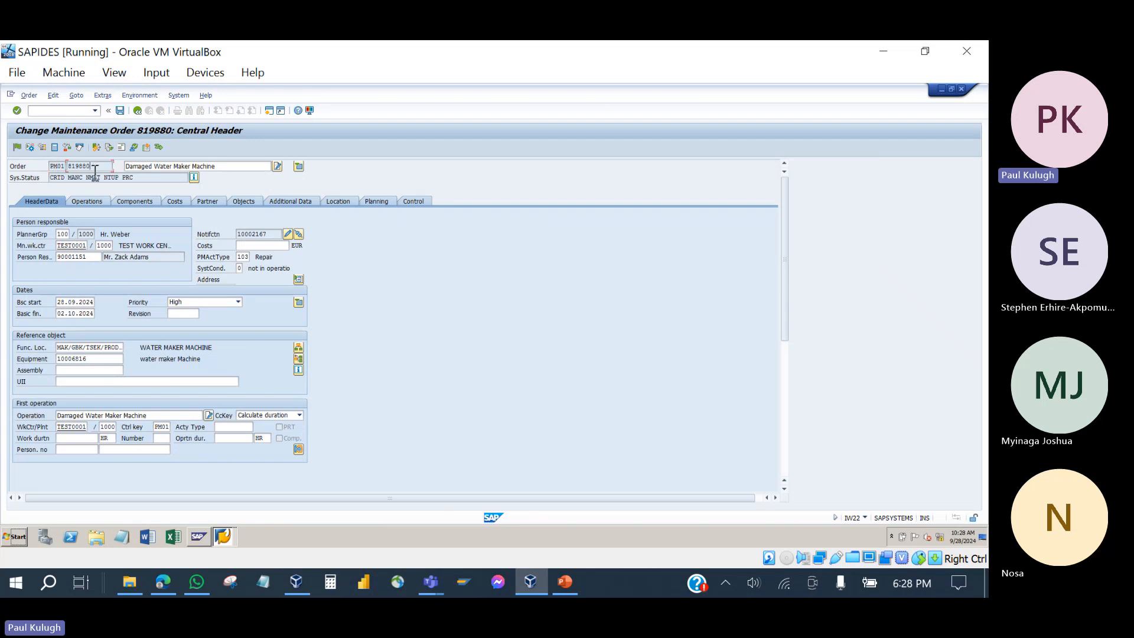
{"action": "left_click", "coordinate": [63, 166]}
- Go to the linked notification to check its notification type, and return to the maintenance order
{"action": "left_click", "coordinate": [287, 235]}
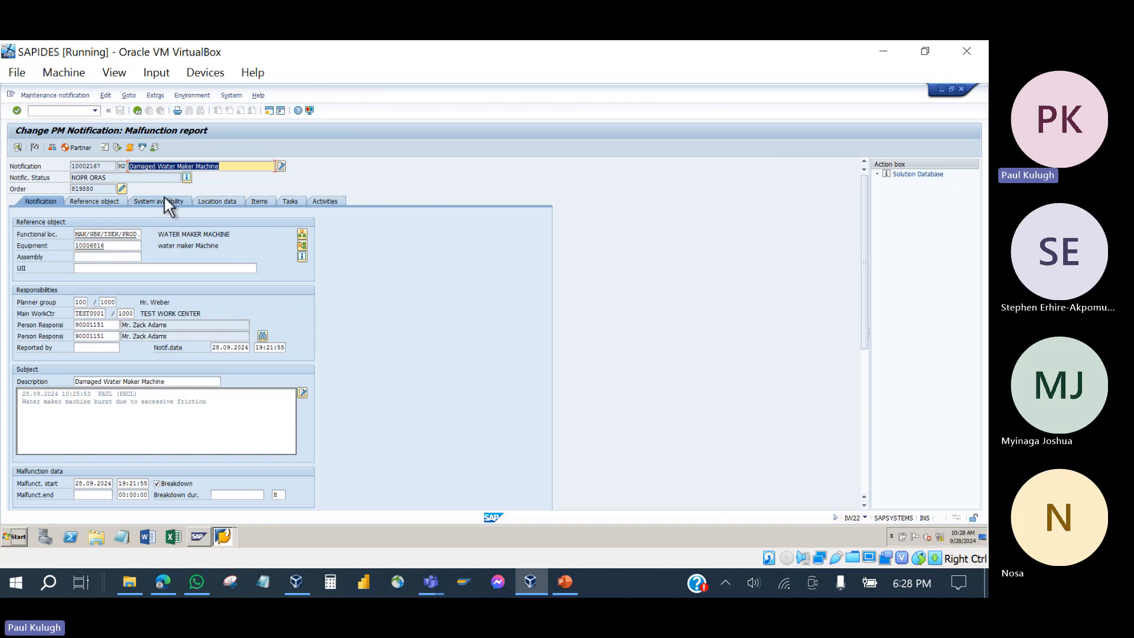
{"action": "left_click", "coordinate": [130, 167]}
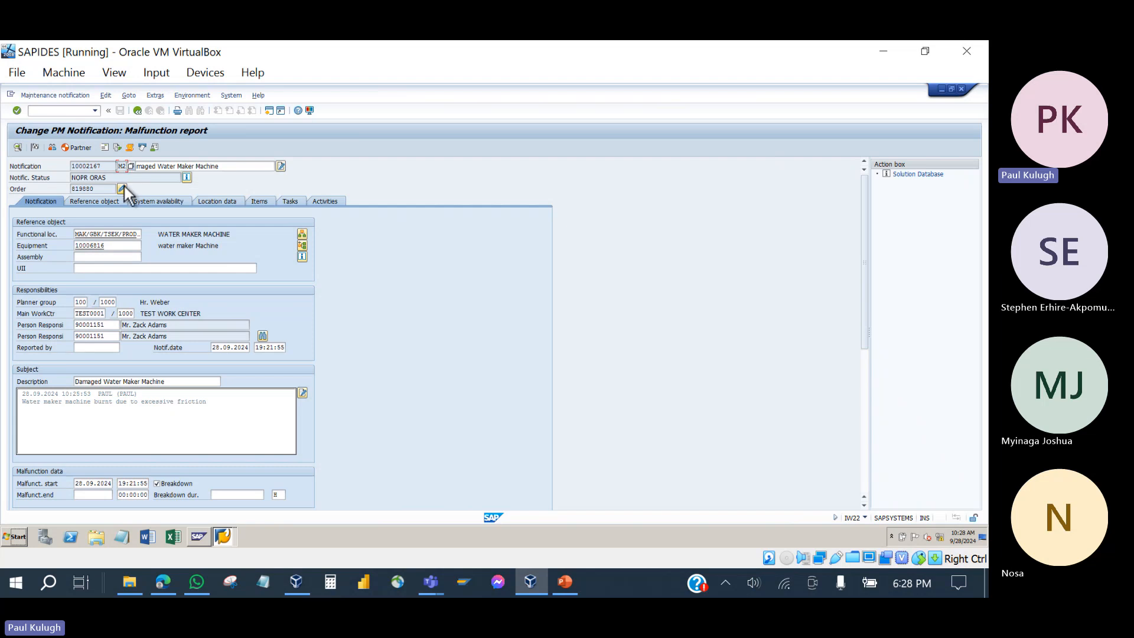
{"action": "left_click", "coordinate": [123, 187]}
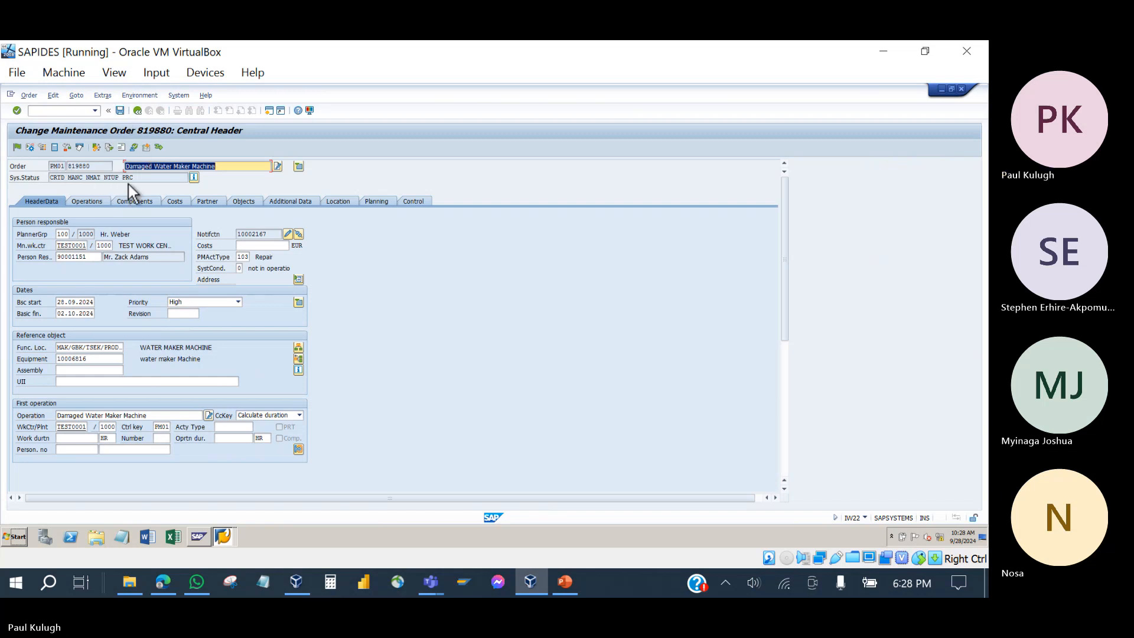
- Look through the order's operation overview and component overview, and save the maintenance order
{"action": "left_click", "coordinate": [91, 198]}
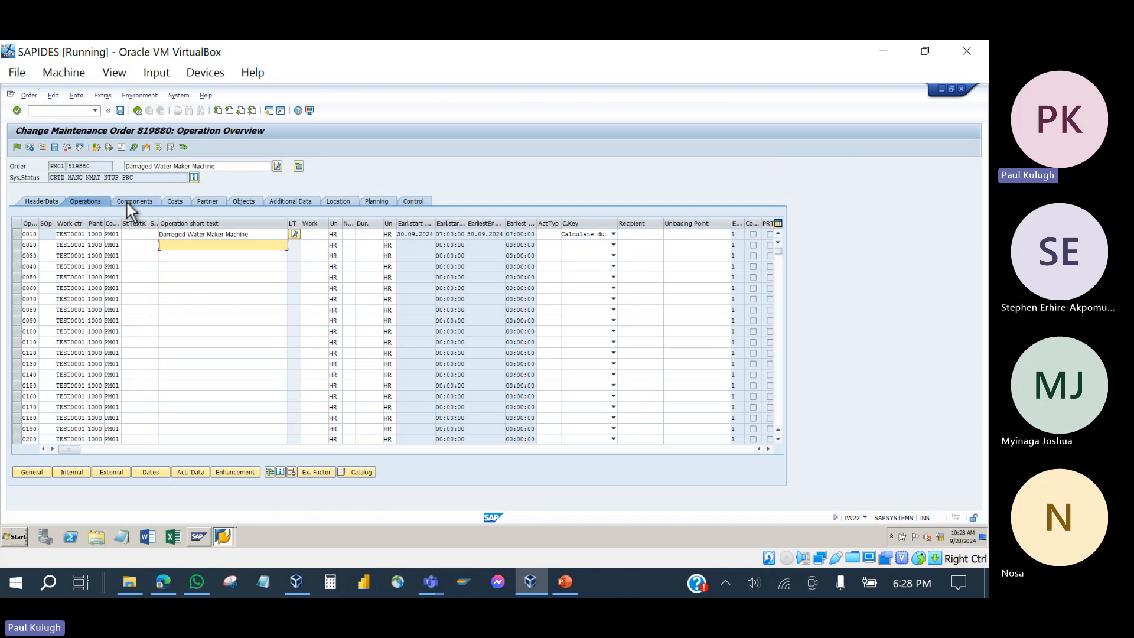
{"action": "left_click", "coordinate": [126, 200]}
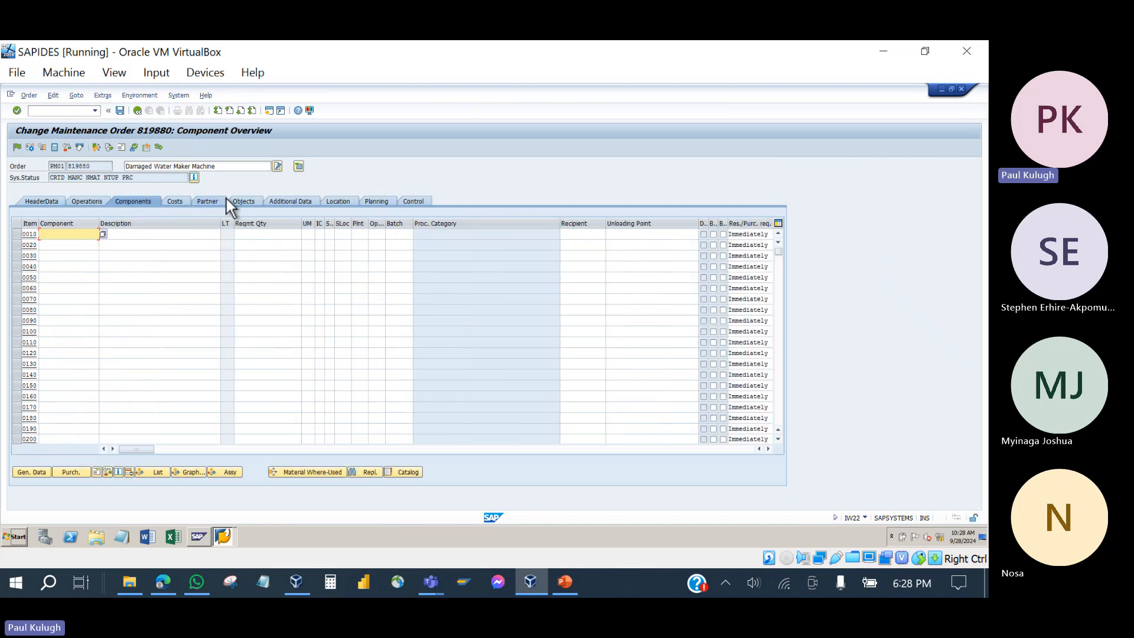
{"action": "left_click", "coordinate": [121, 112]}
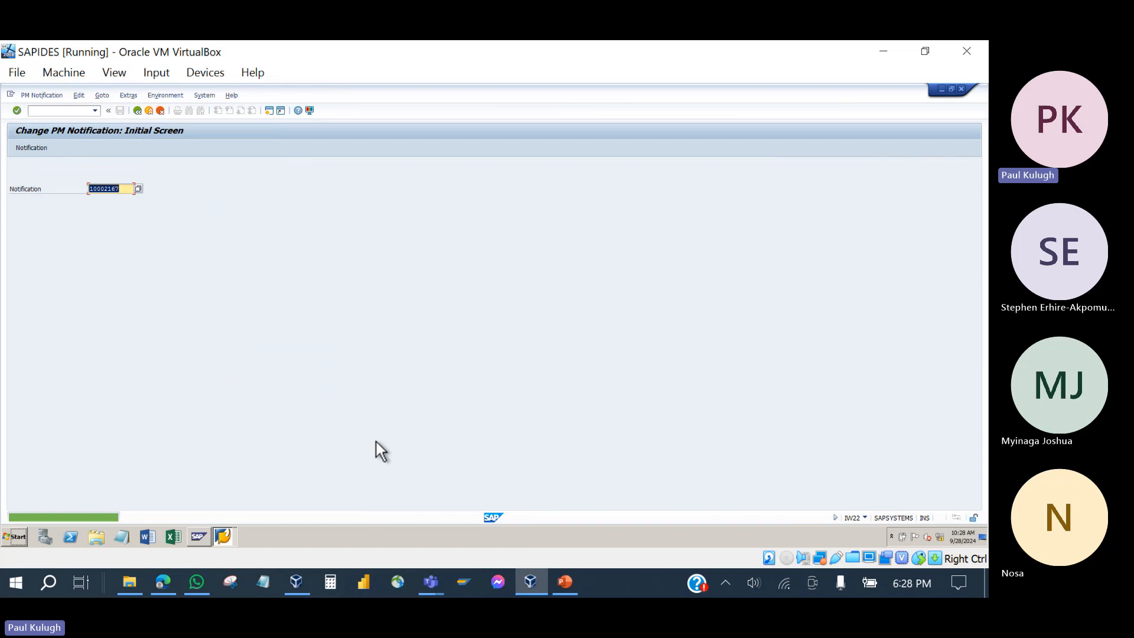
- Switch to the PowerPoint presentation and review the Planning Orders slide's internal and external processing options
{"action": "left_click", "coordinate": [564, 583]}
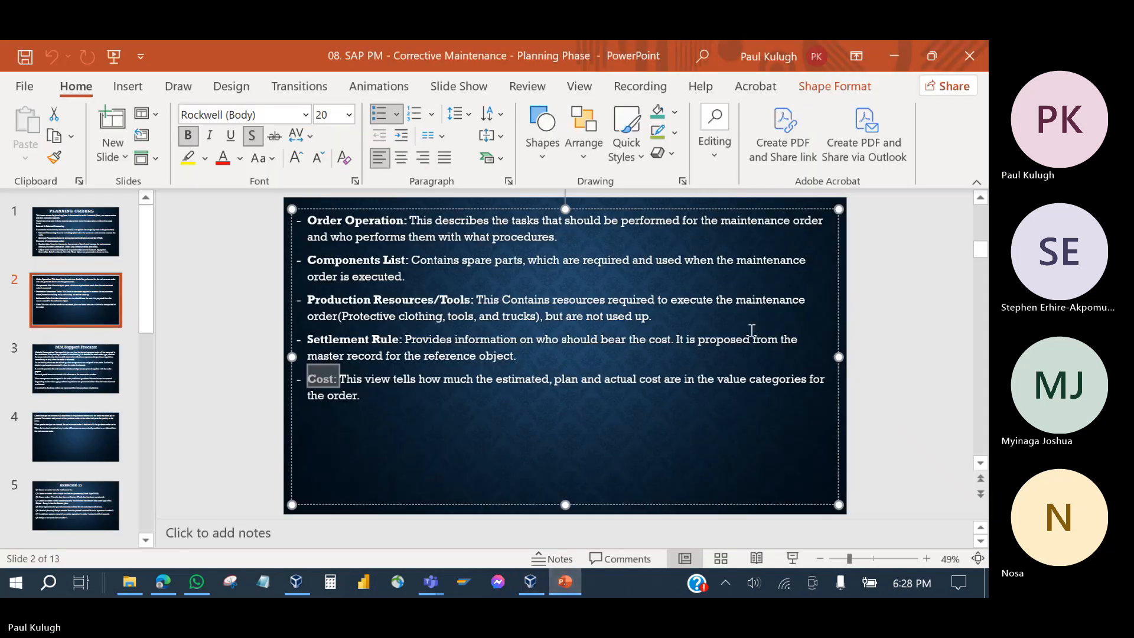
{"action": "left_click", "coordinate": [872, 335]}
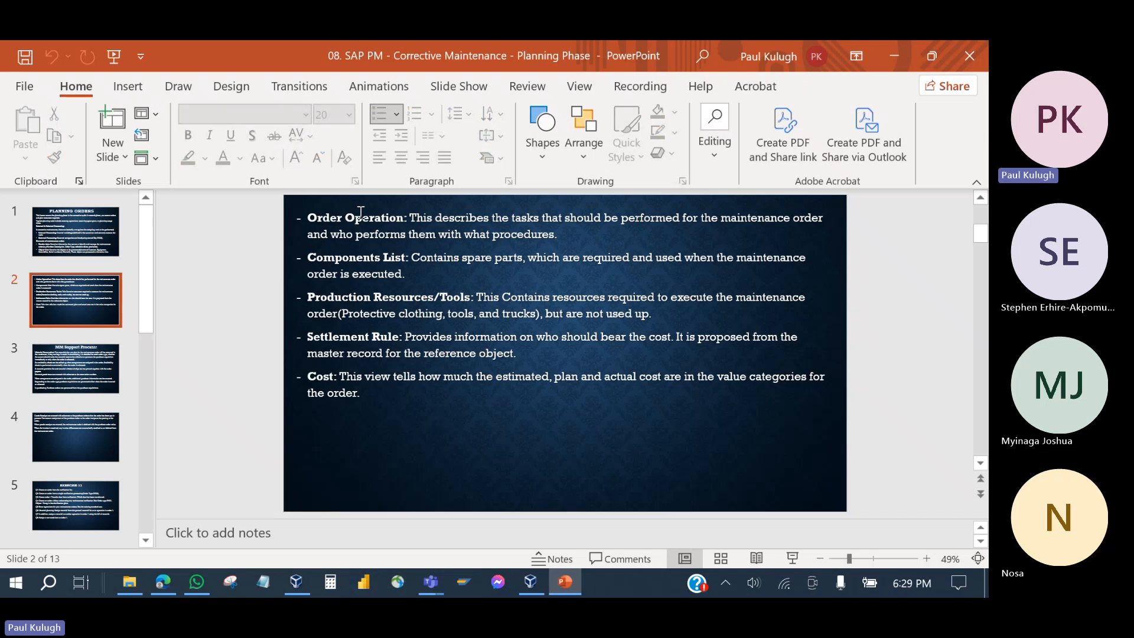
{"action": "left_click", "coordinate": [83, 243]}
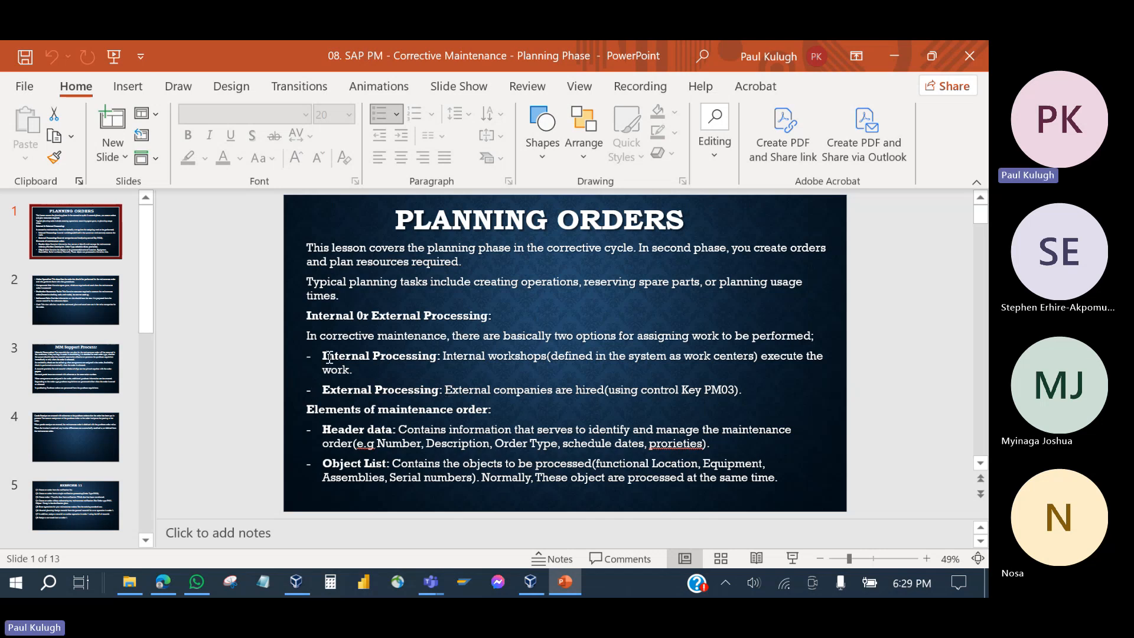
{"action": "left_click", "coordinate": [438, 360]}
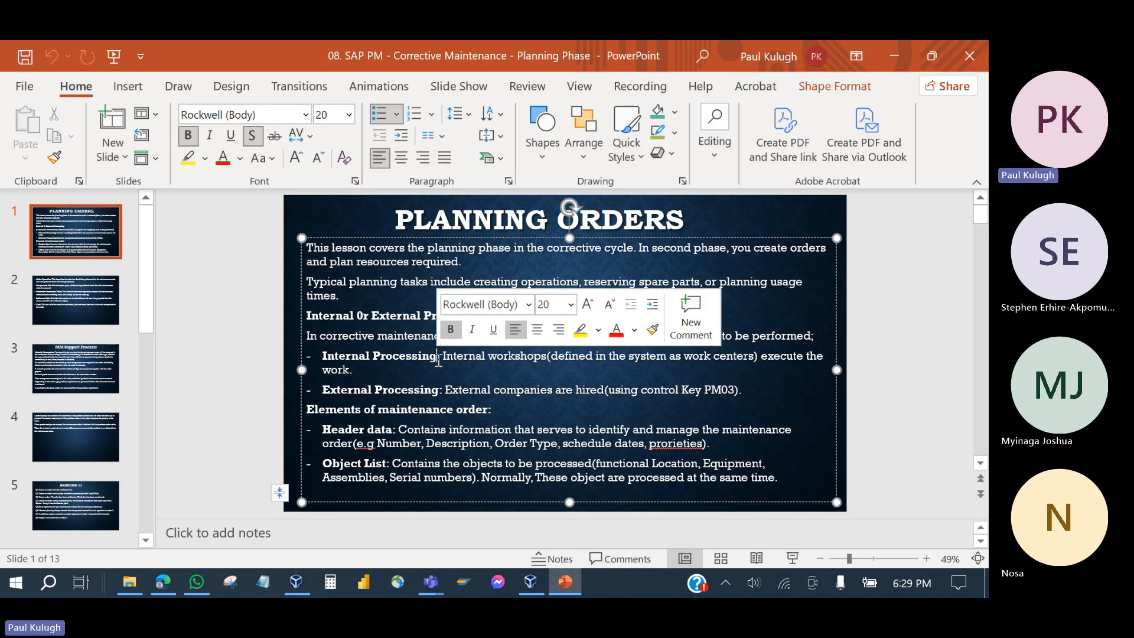
{"action": "left_click", "coordinate": [414, 341]}
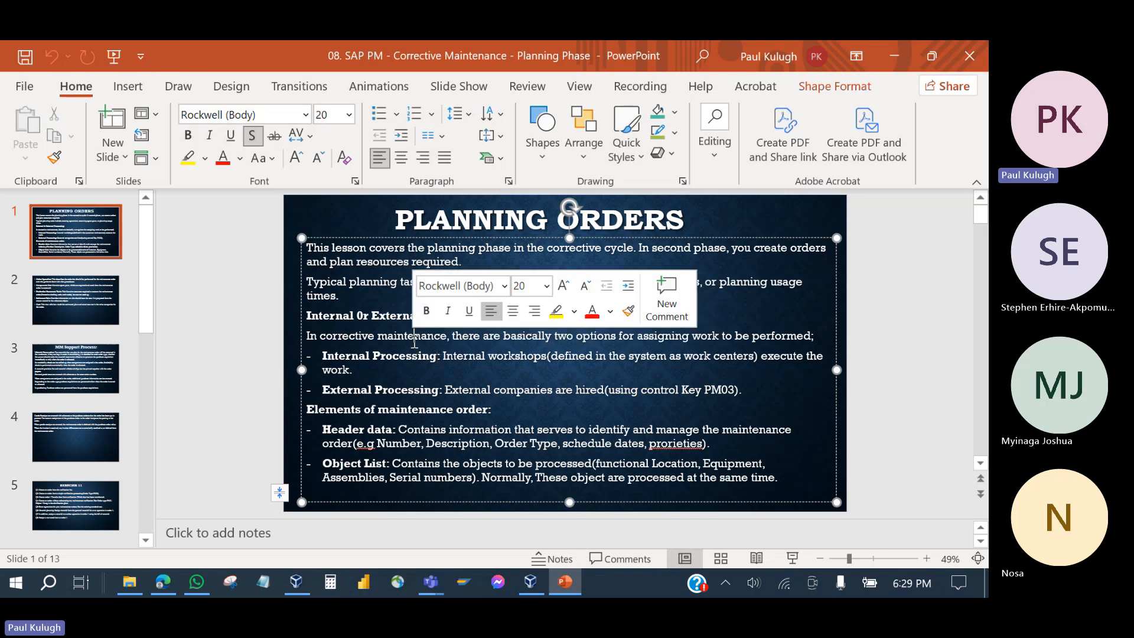
{"action": "left_click", "coordinate": [405, 390]}
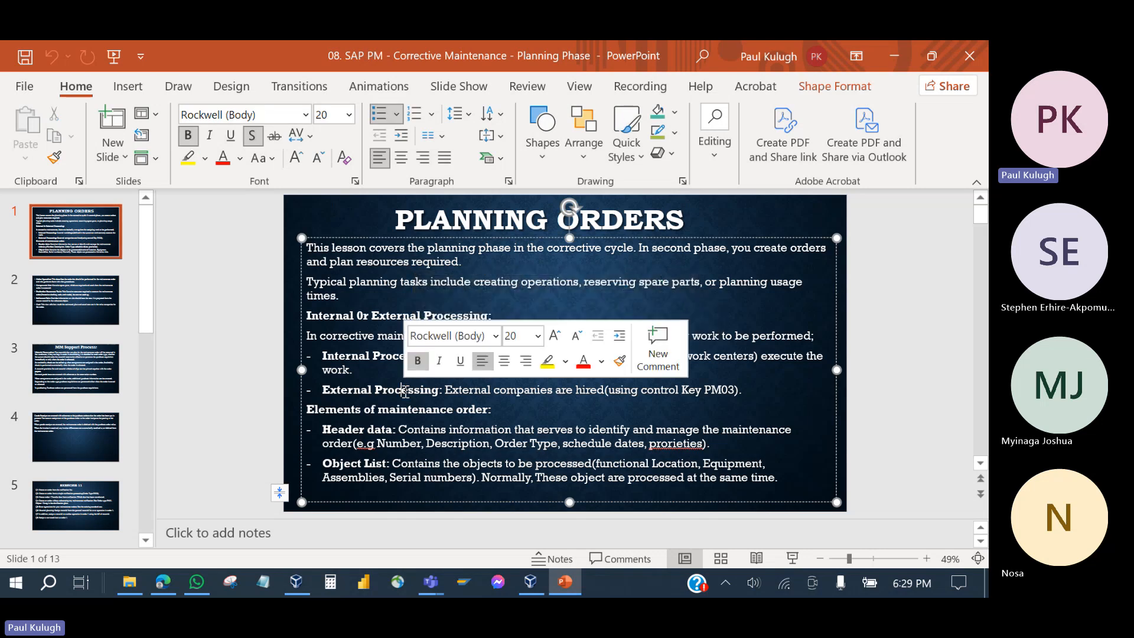
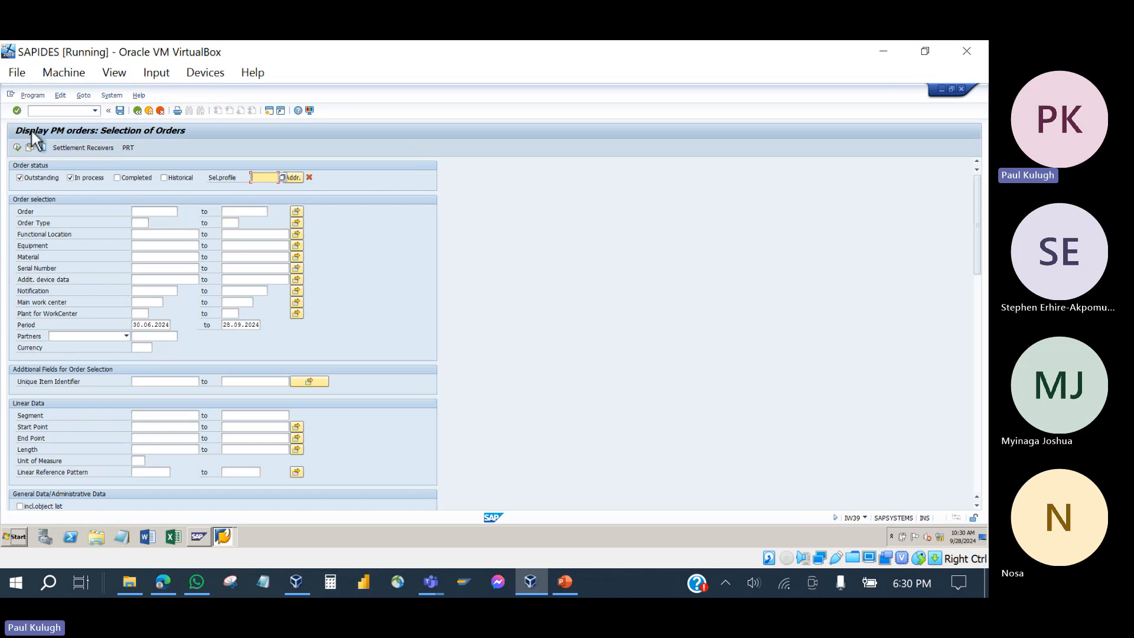
- Leave the IW39 order display, open the IW38 order change selection and clear the period's start date
{"action": "left_click", "coordinate": [139, 111]}
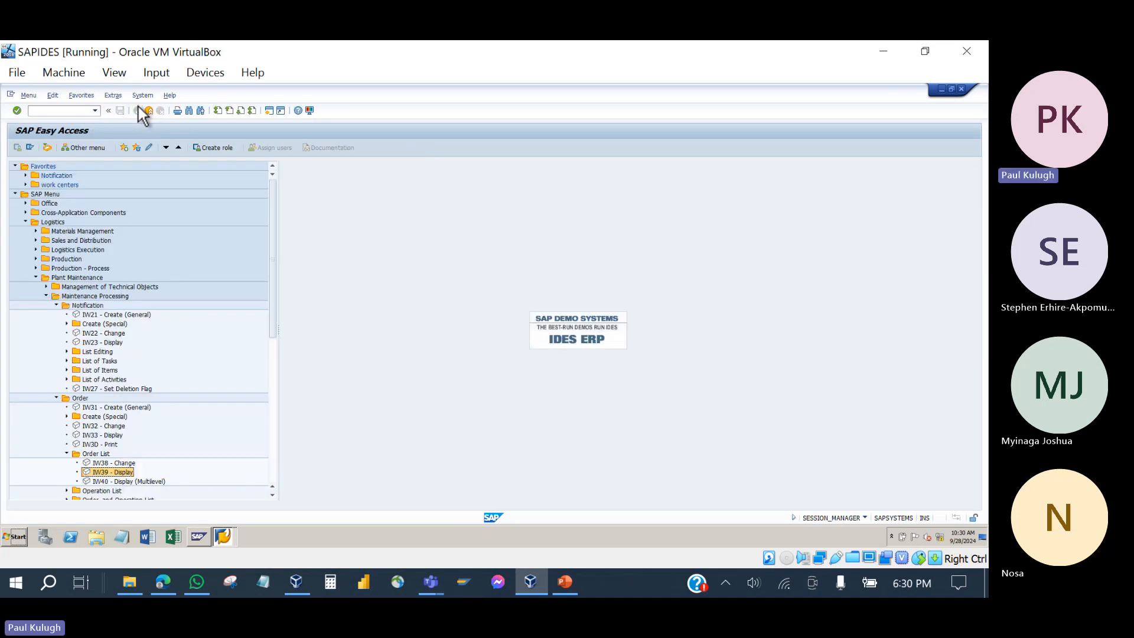
{"action": "double_click", "coordinate": [124, 463]}
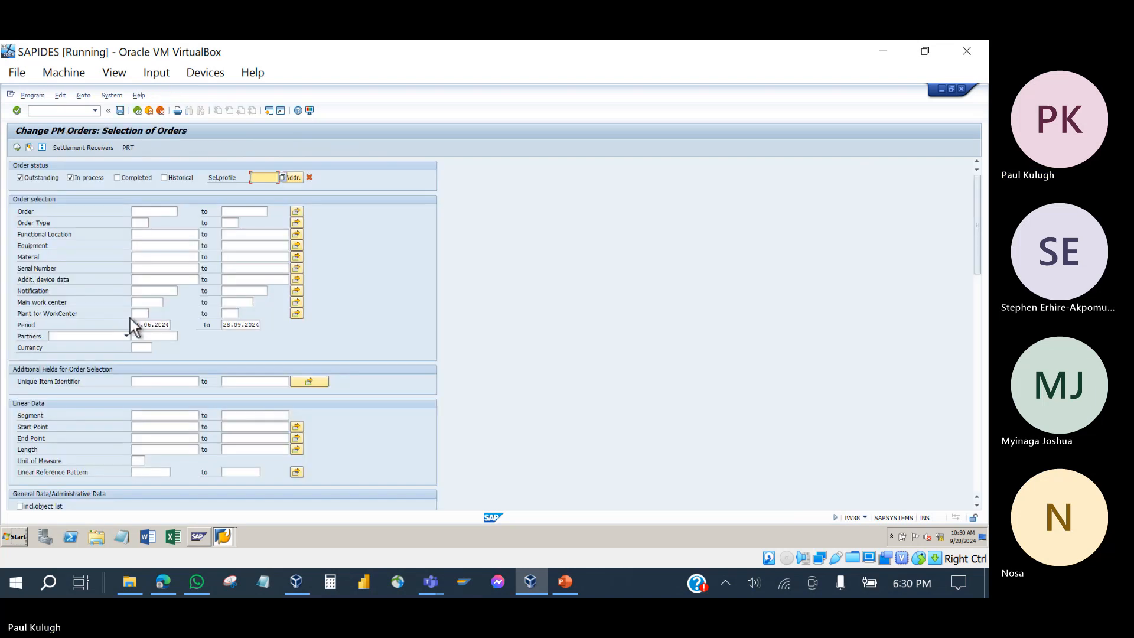
{"action": "left_click_drag", "start_coordinate": [136, 325], "coordinate": [204, 346]}
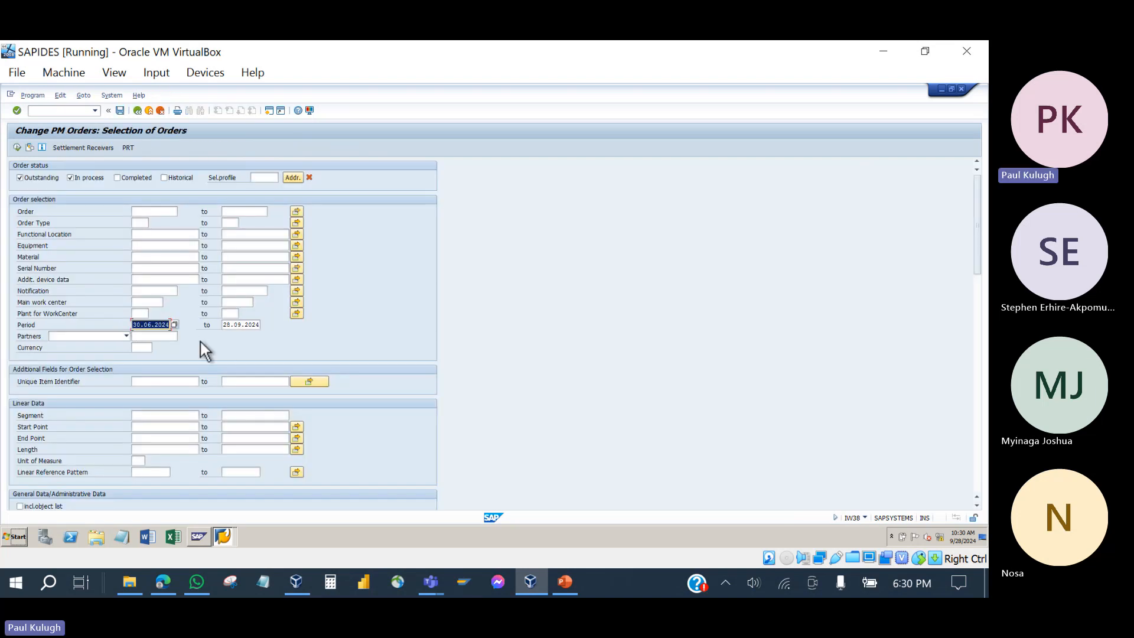
{"action": "key", "text": "Delete"}
- Restrict the order selection to functional locations matching MAK*
{"action": "left_click", "coordinate": [156, 247]}
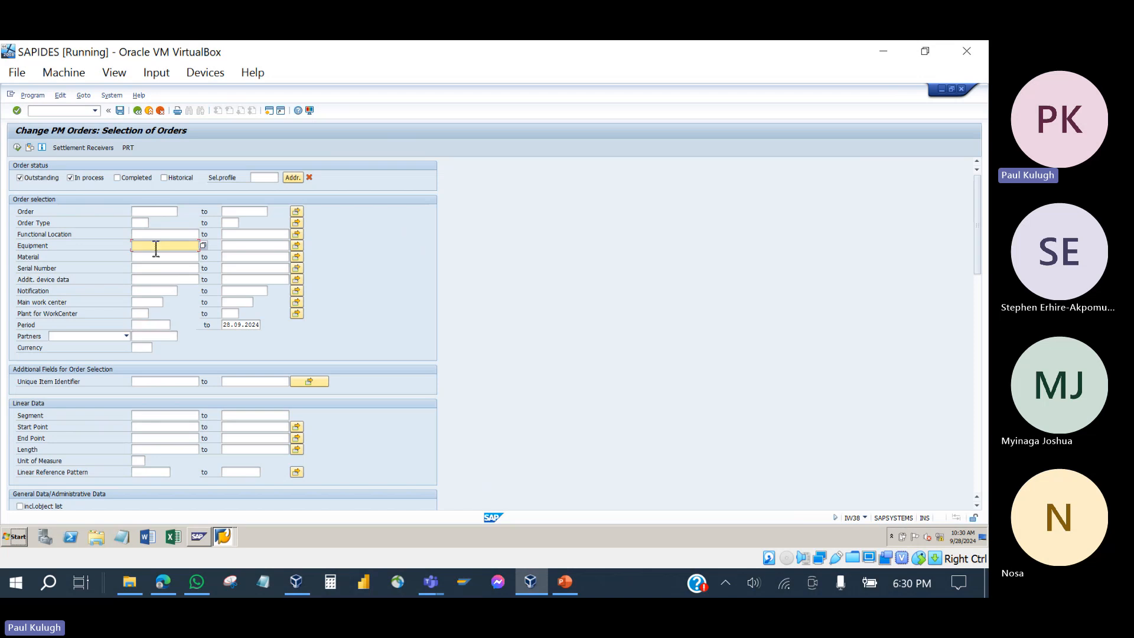
{"action": "left_click", "coordinate": [145, 235]}
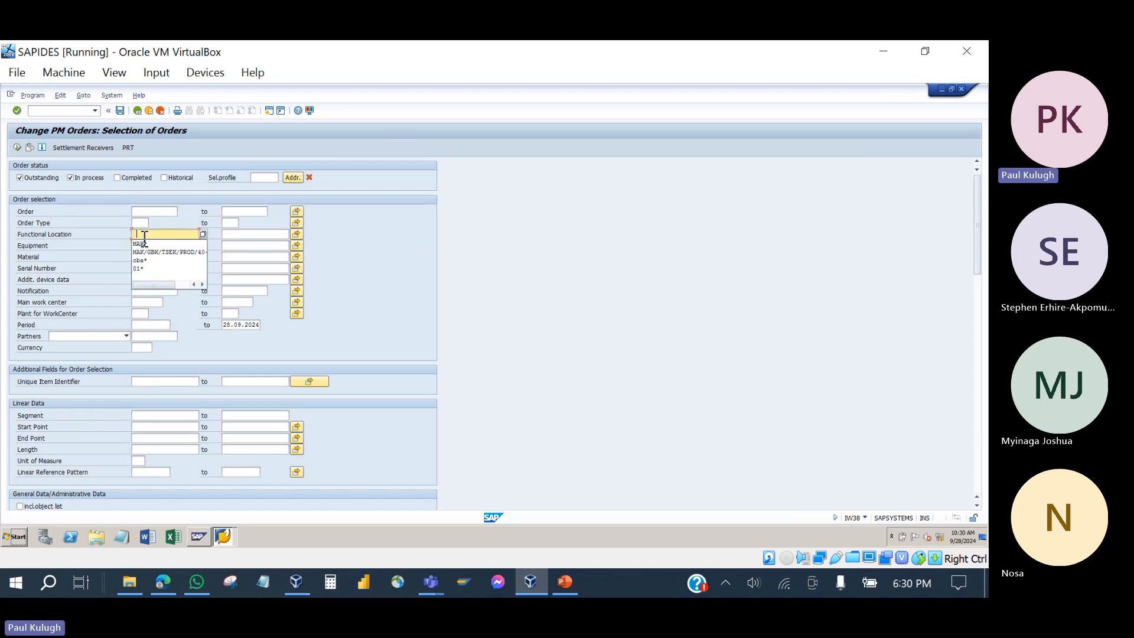
{"action": "left_click", "coordinate": [146, 243]}
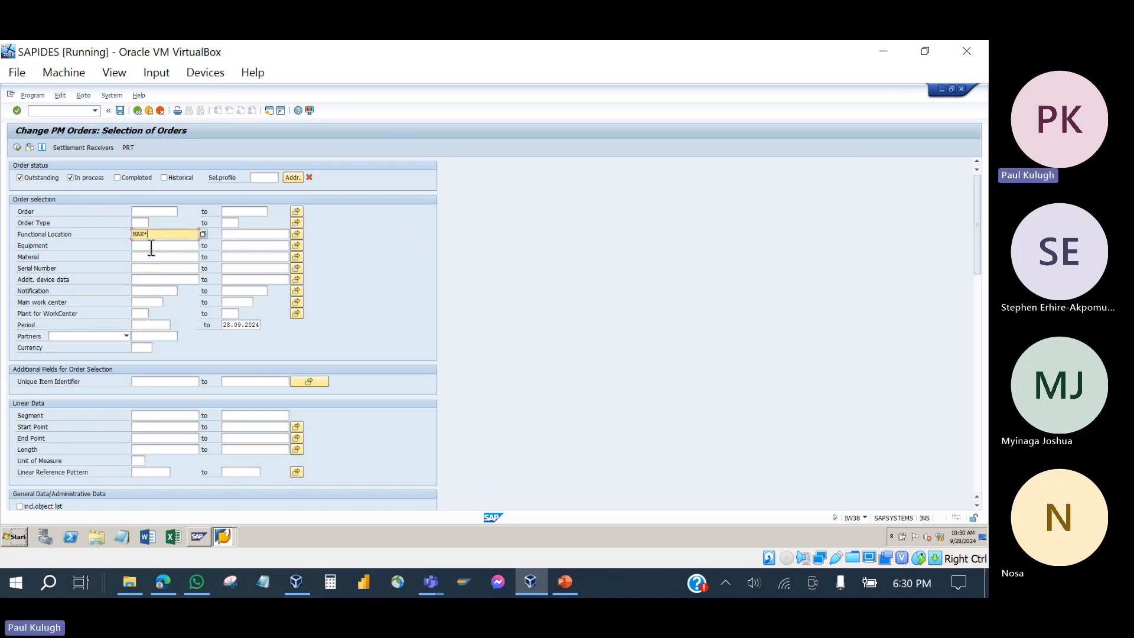
- Limit the order selection to orders created on 28.09.2024 and run the selection
{"action": "scroll", "coordinate": [114, 382], "scroll_direction": "down", "scroll_amount": 3}
{"action": "scroll", "coordinate": [114, 384], "scroll_direction": "down", "scroll_amount": 4}
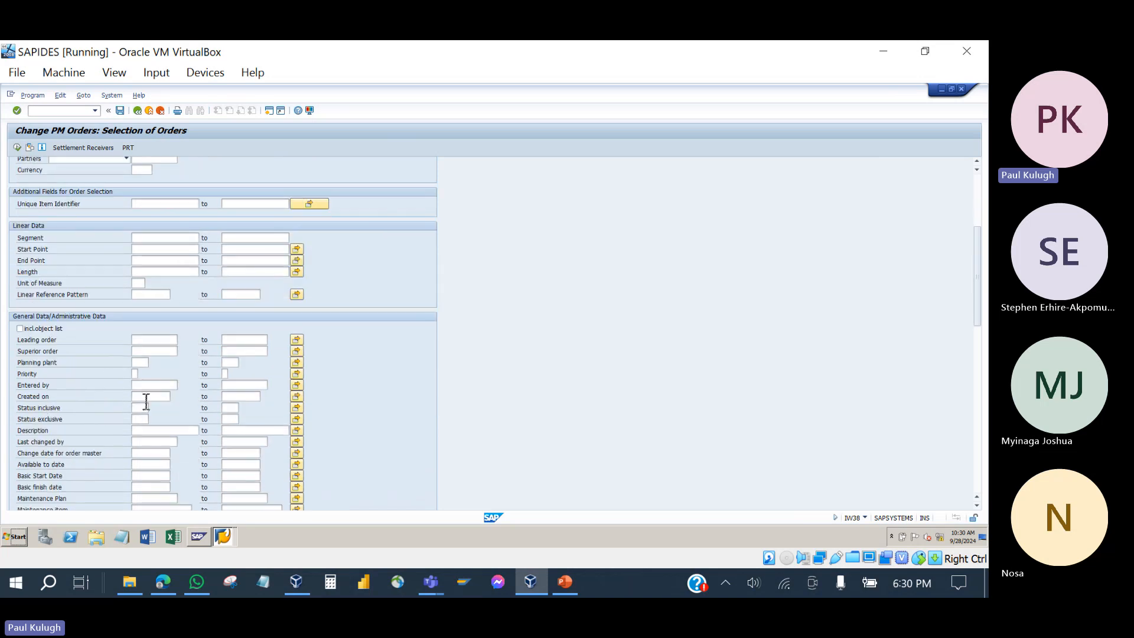
{"action": "left_click", "coordinate": [149, 397]}
{"action": "left_click", "coordinate": [175, 396]}
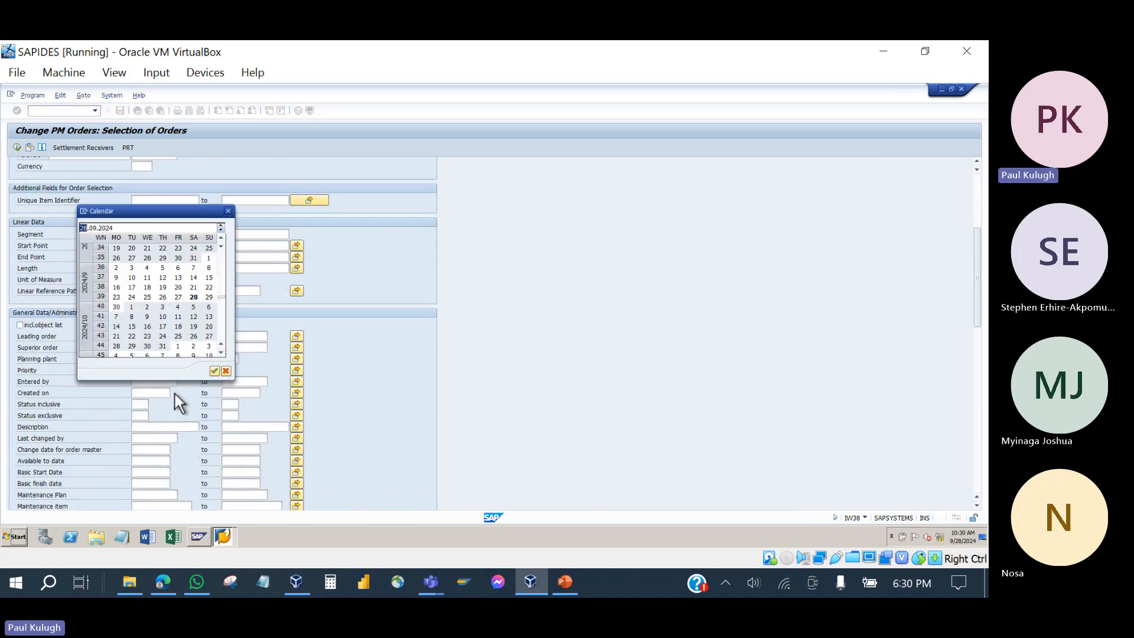
{"action": "double_click", "coordinate": [193, 297]}
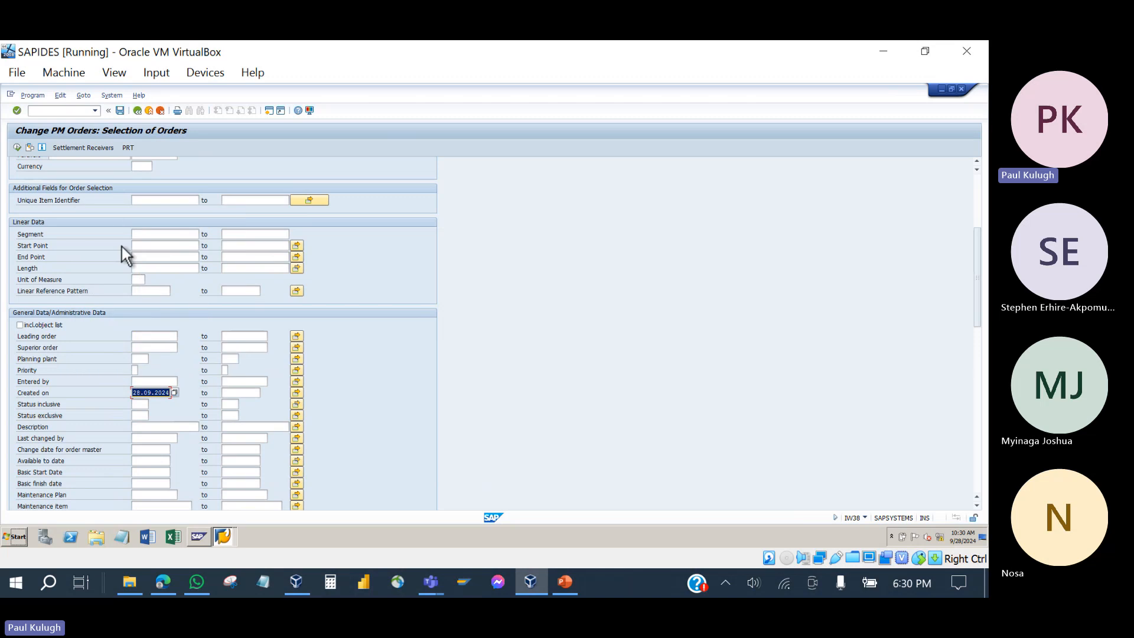
{"action": "scroll", "coordinate": [85, 207], "scroll_direction": "up", "scroll_amount": 7}
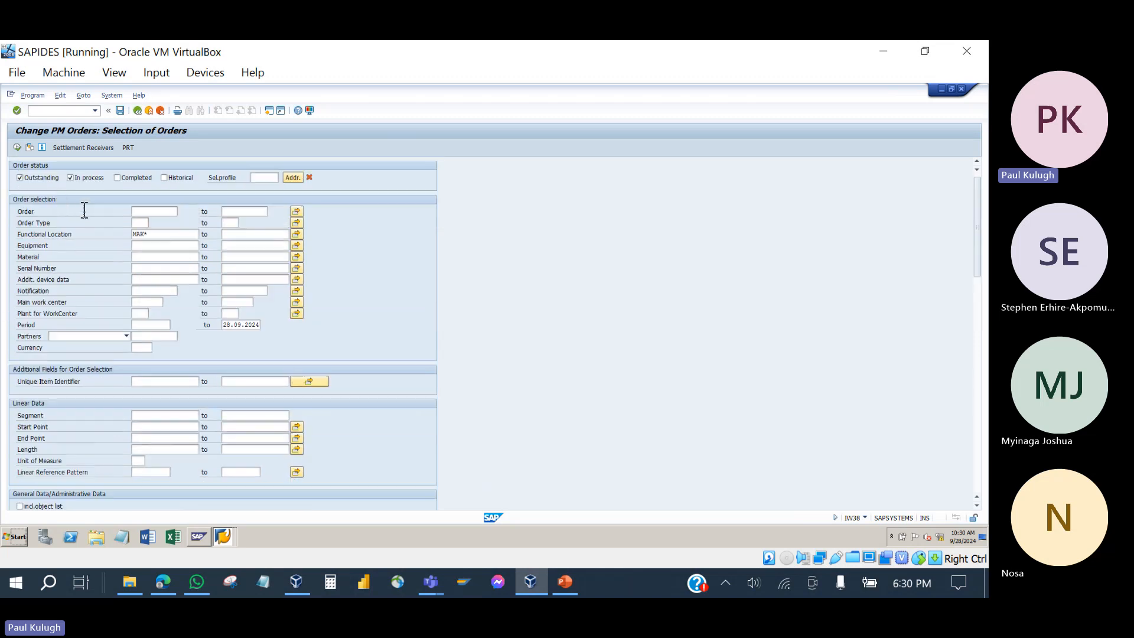
{"action": "left_click", "coordinate": [16, 148]}
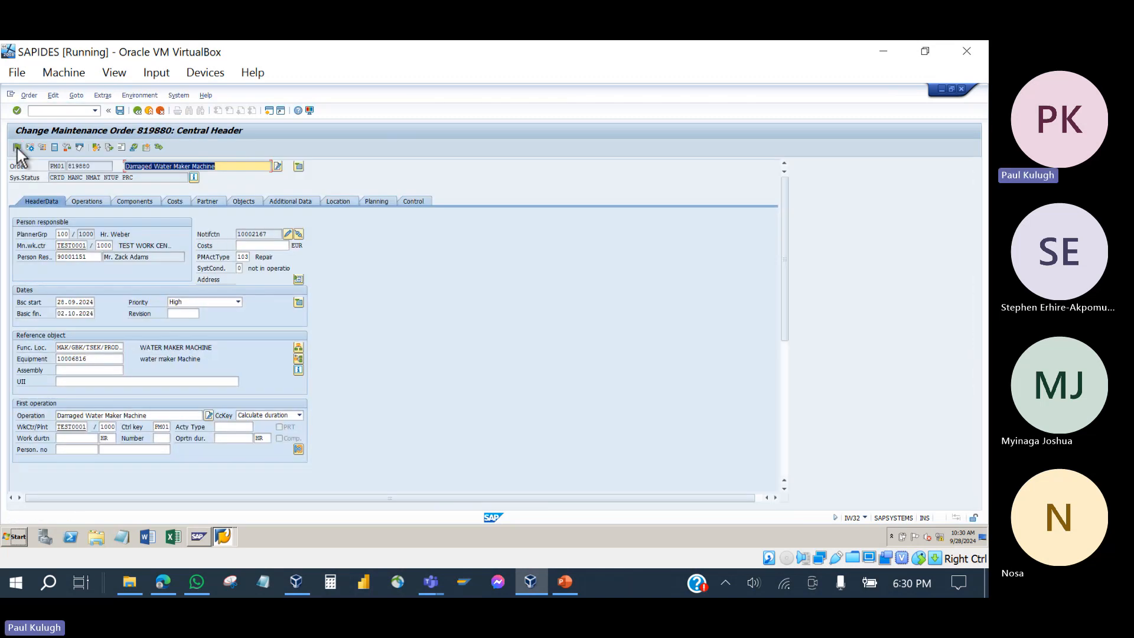
- Look through the order's operation and component overviews, and compare operation 0010's short text with the order description
{"action": "left_click", "coordinate": [229, 168]}
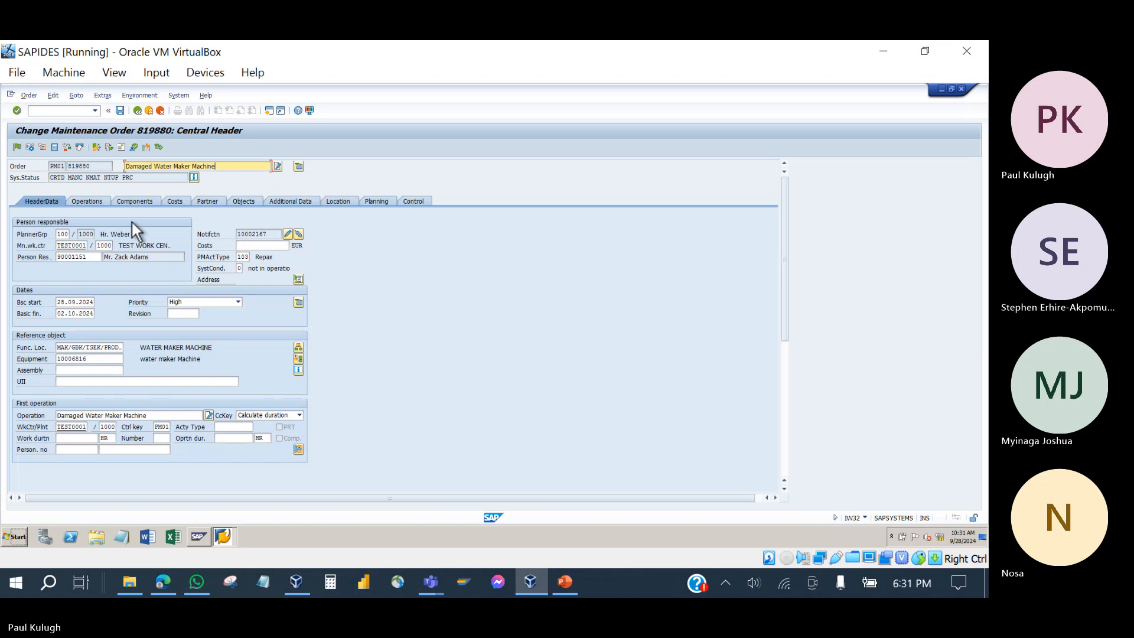
{"action": "left_click", "coordinate": [83, 196]}
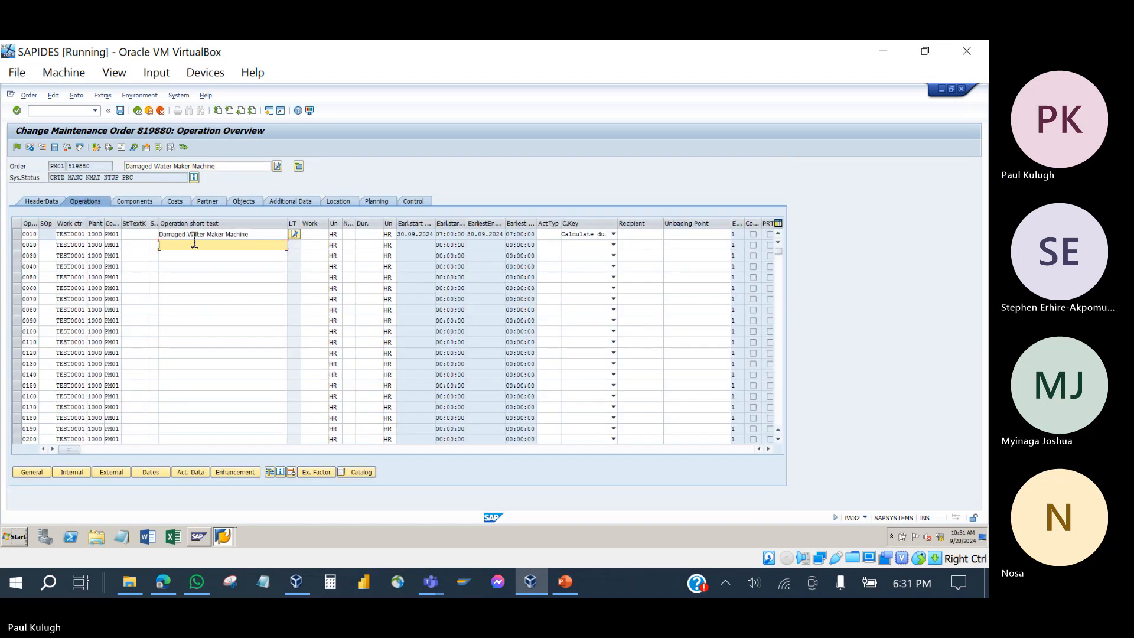
{"action": "left_click", "coordinate": [252, 236]}
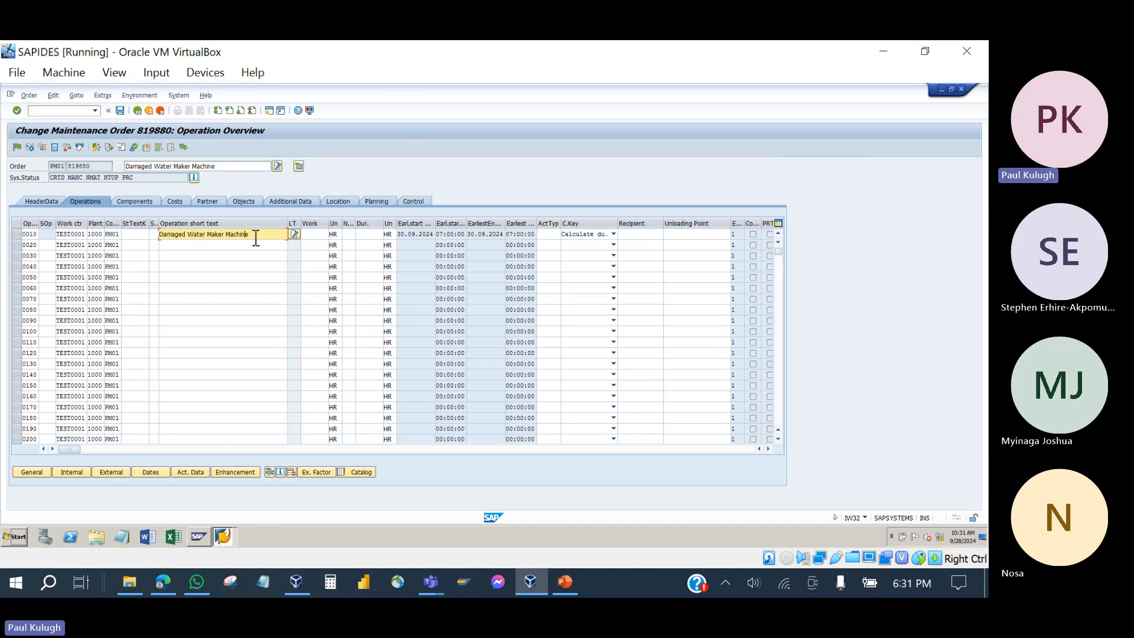
{"action": "left_click", "coordinate": [141, 201]}
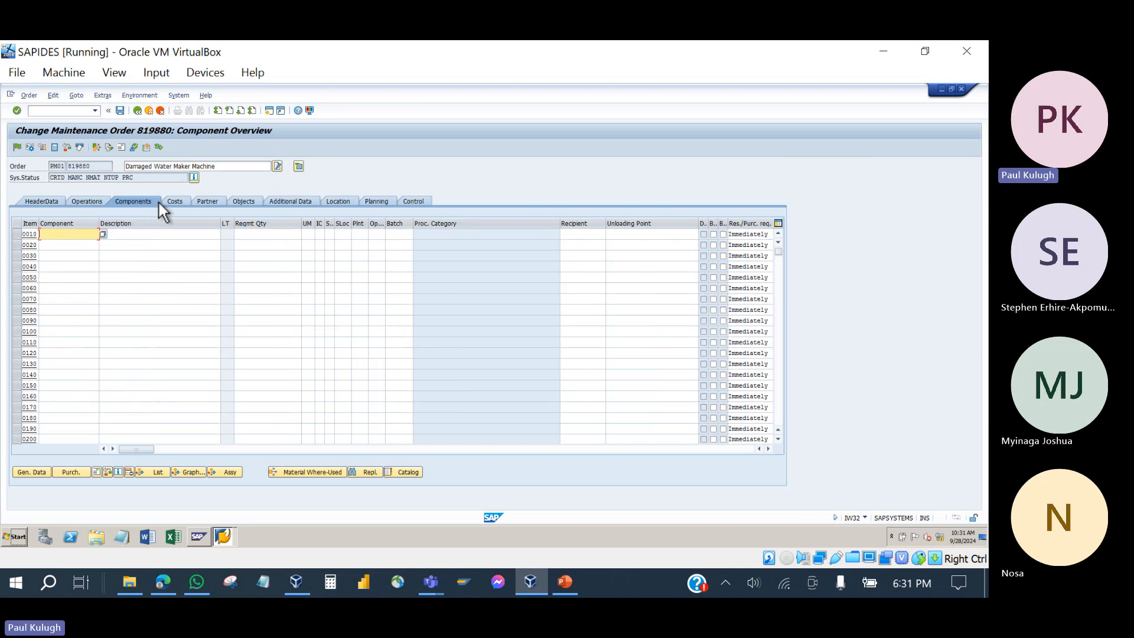
{"action": "left_click", "coordinate": [90, 202]}
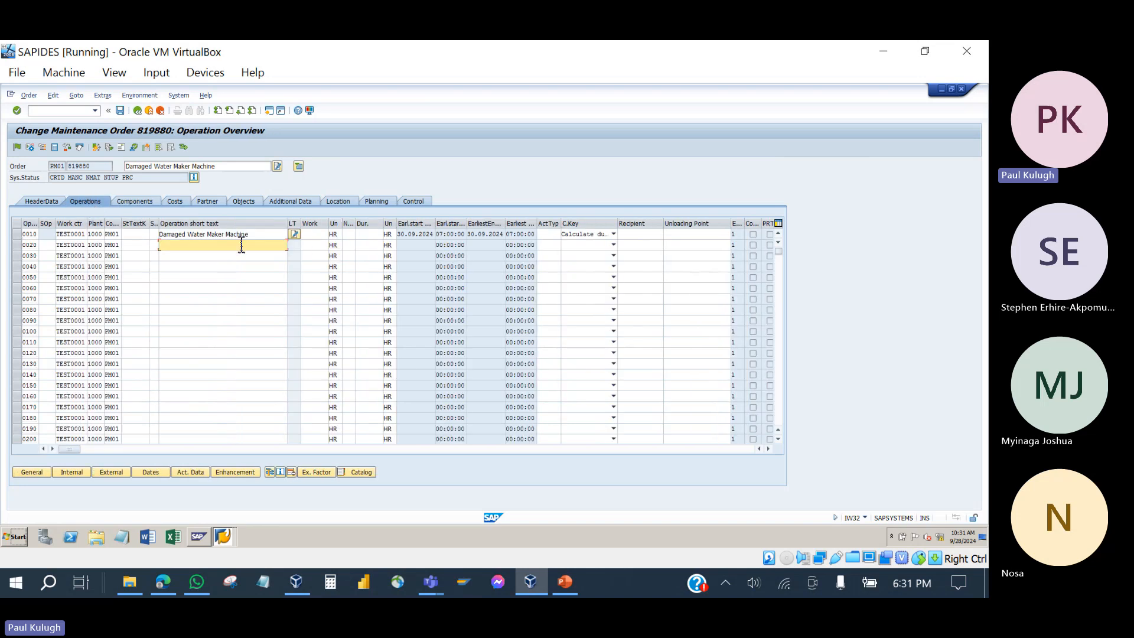
{"action": "left_click_drag", "start_coordinate": [224, 171], "coordinate": [124, 171]}
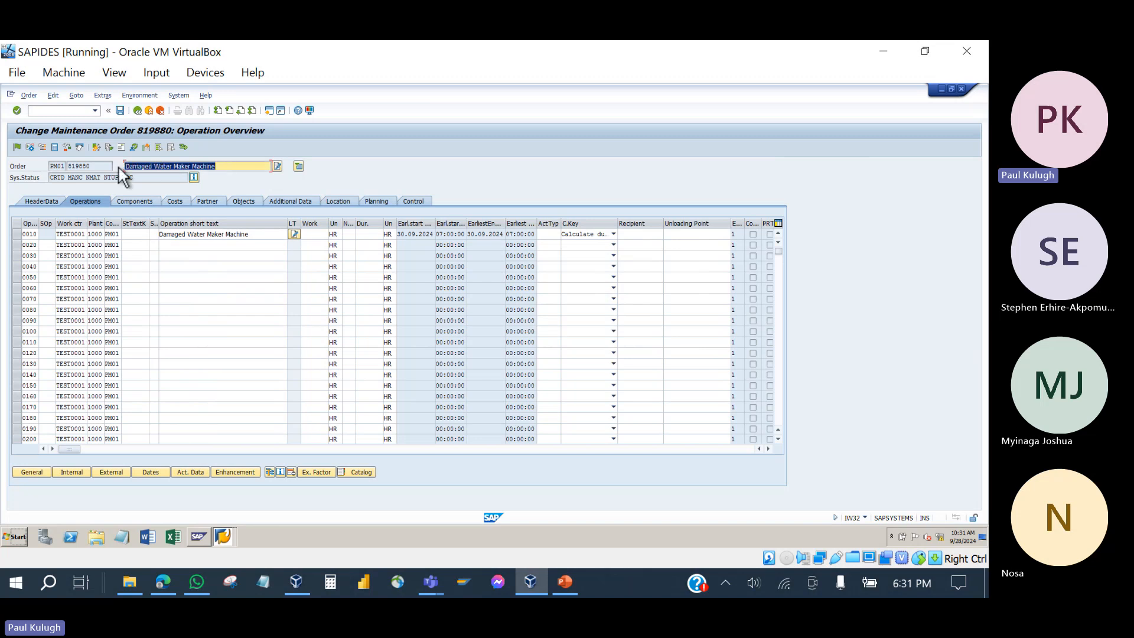
{"action": "left_click_drag", "start_coordinate": [254, 240], "coordinate": [159, 244]}
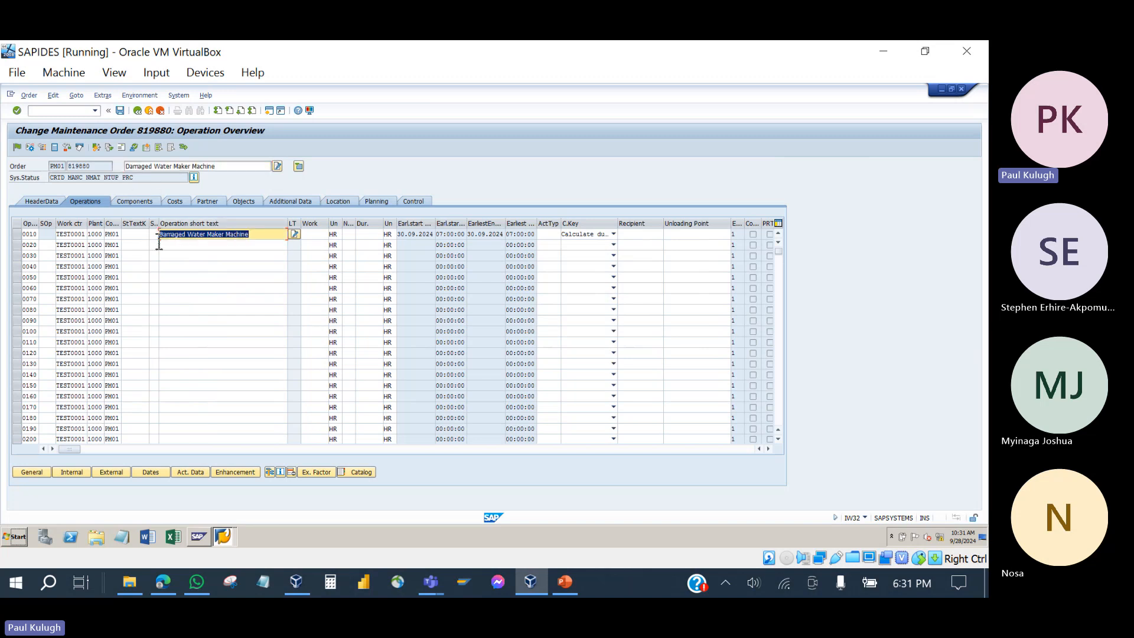
- Examine the operation numbers, work centers, plants and control keys in the operation overview
{"action": "left_click", "coordinate": [30, 235]}
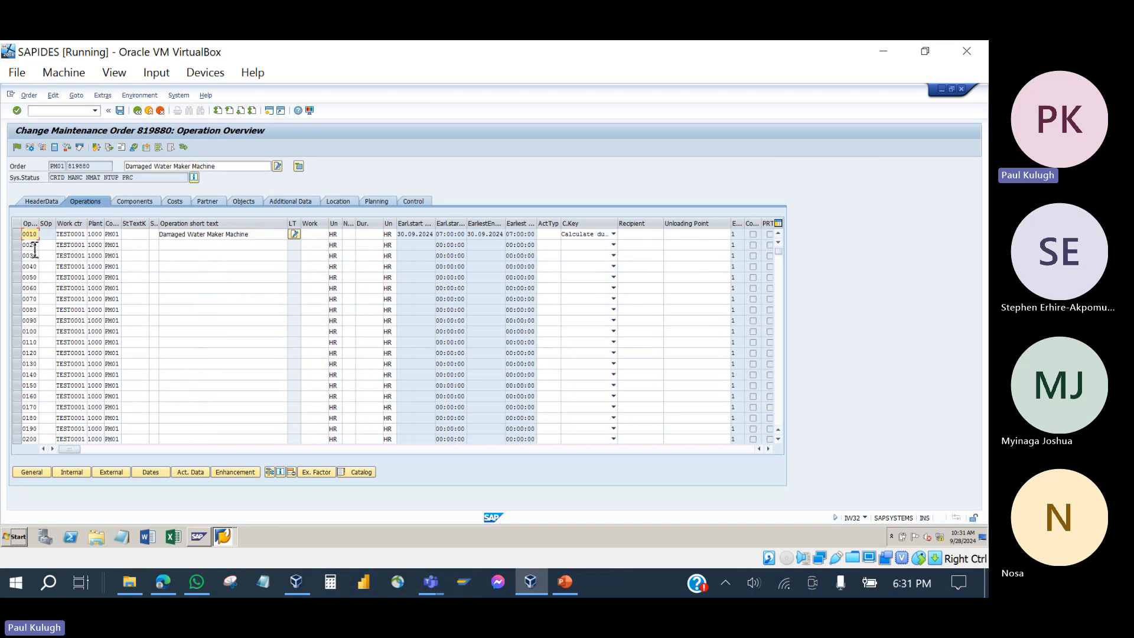
{"action": "left_click", "coordinate": [34, 246]}
{"action": "left_click", "coordinate": [33, 256]}
{"action": "left_click", "coordinate": [36, 267]}
{"action": "left_click", "coordinate": [39, 278]}
{"action": "left_click", "coordinate": [38, 289]}
{"action": "left_click", "coordinate": [76, 235]}
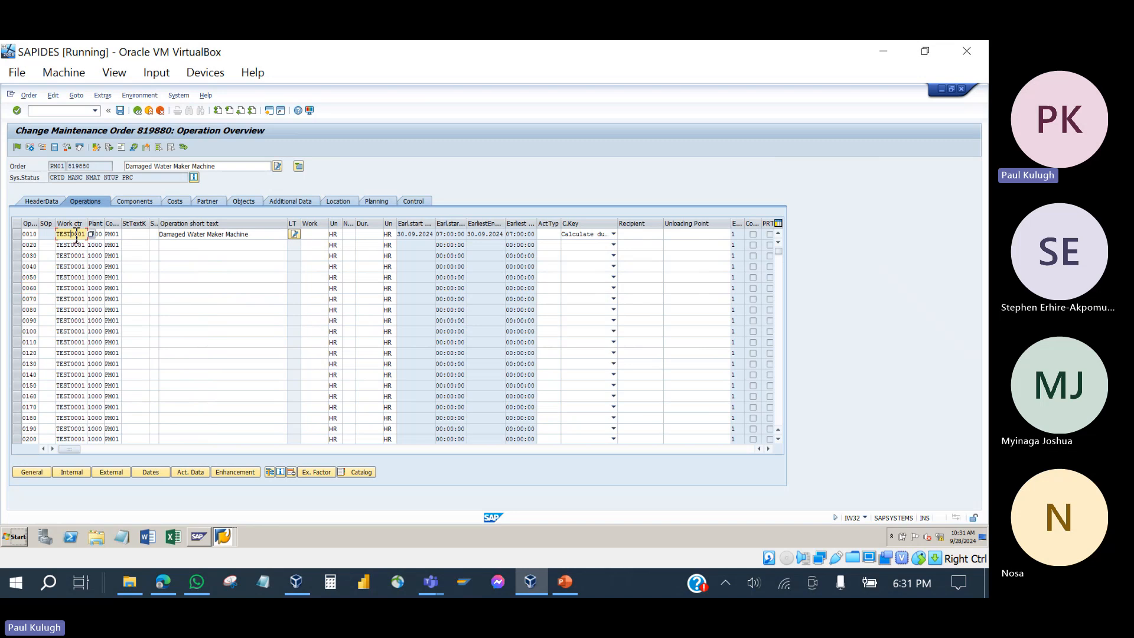
{"action": "left_click", "coordinate": [76, 245]}
{"action": "left_click", "coordinate": [77, 257]}
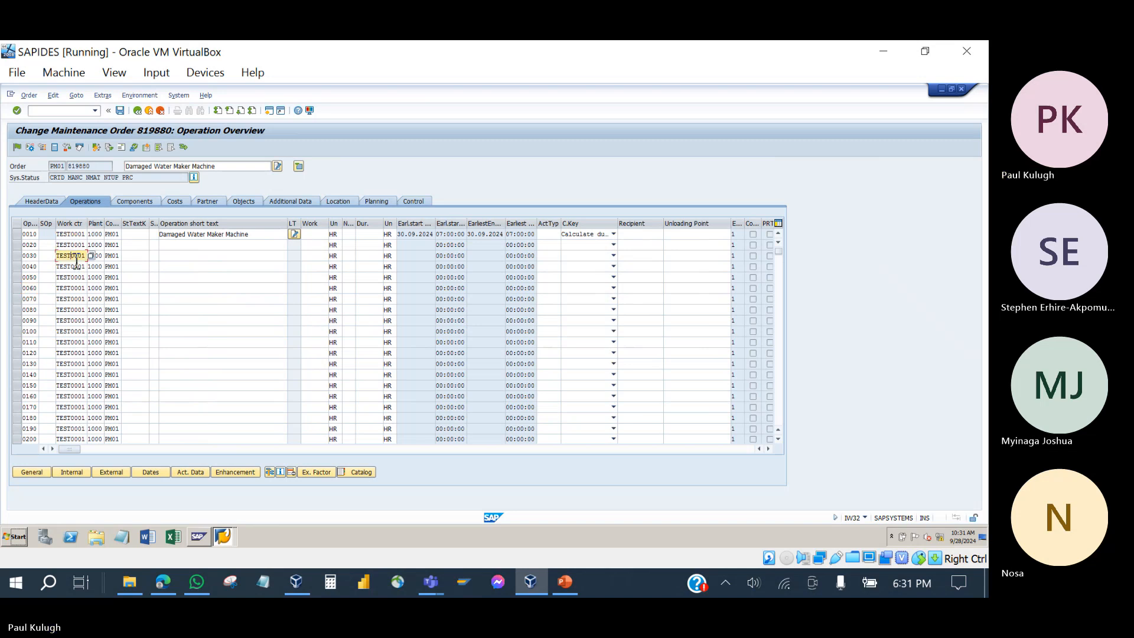
{"action": "left_click", "coordinate": [76, 266]}
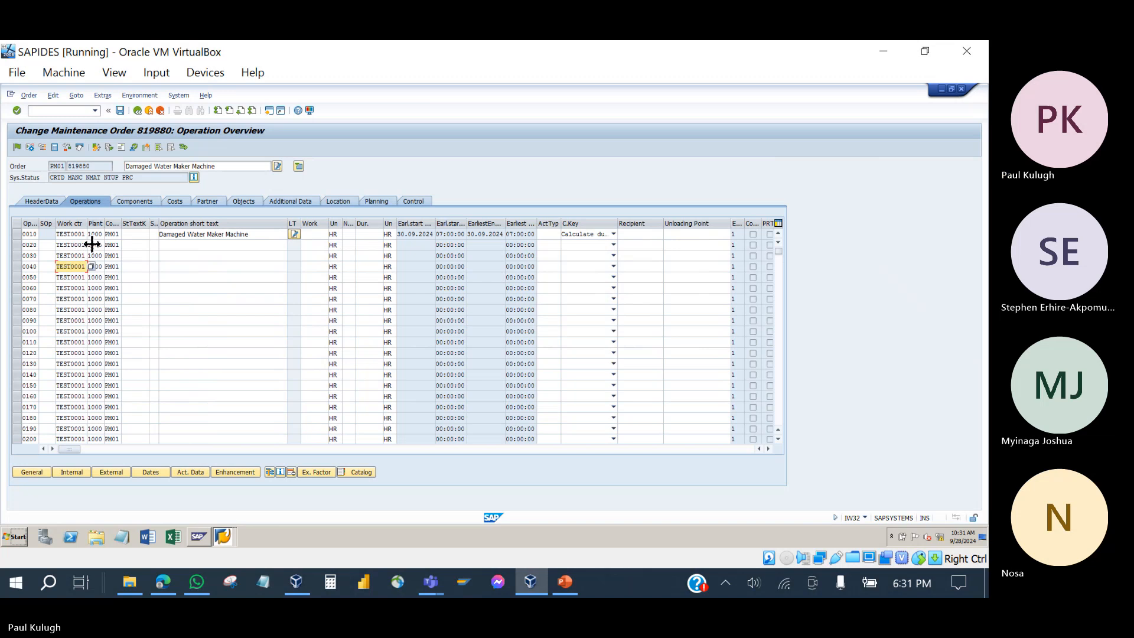
{"action": "left_click", "coordinate": [95, 277]}
{"action": "left_click", "coordinate": [101, 237]}
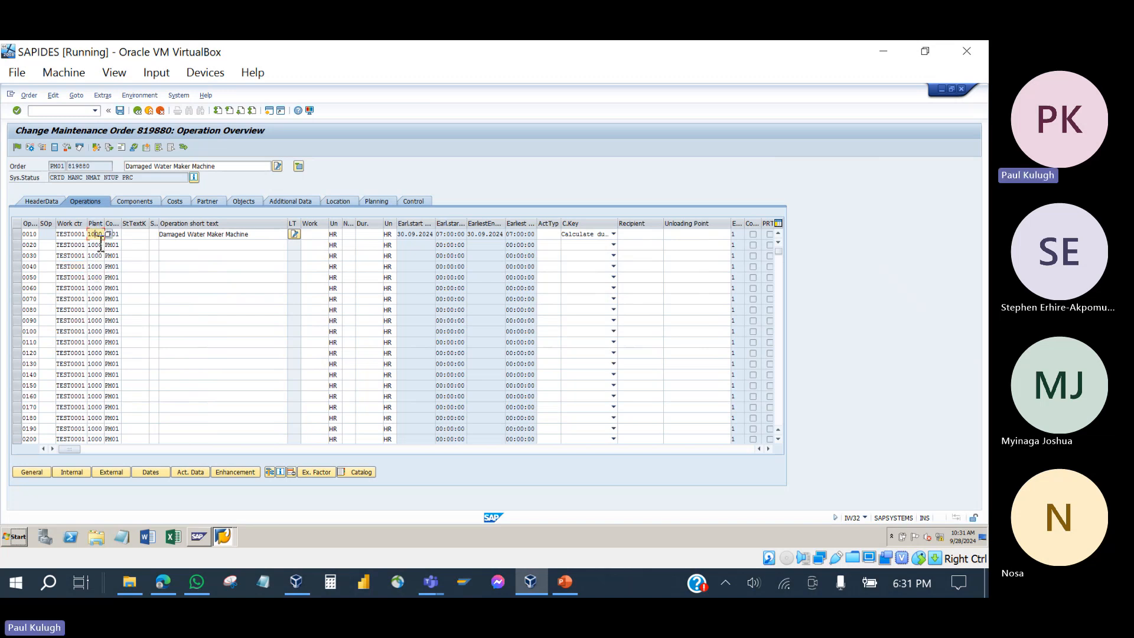
{"action": "key", "text": "Tab"}
- Switch to the PowerPoint presentation and review the Planning Orders slide's note on external processing with control key PM03
{"action": "left_click", "coordinate": [562, 581]}
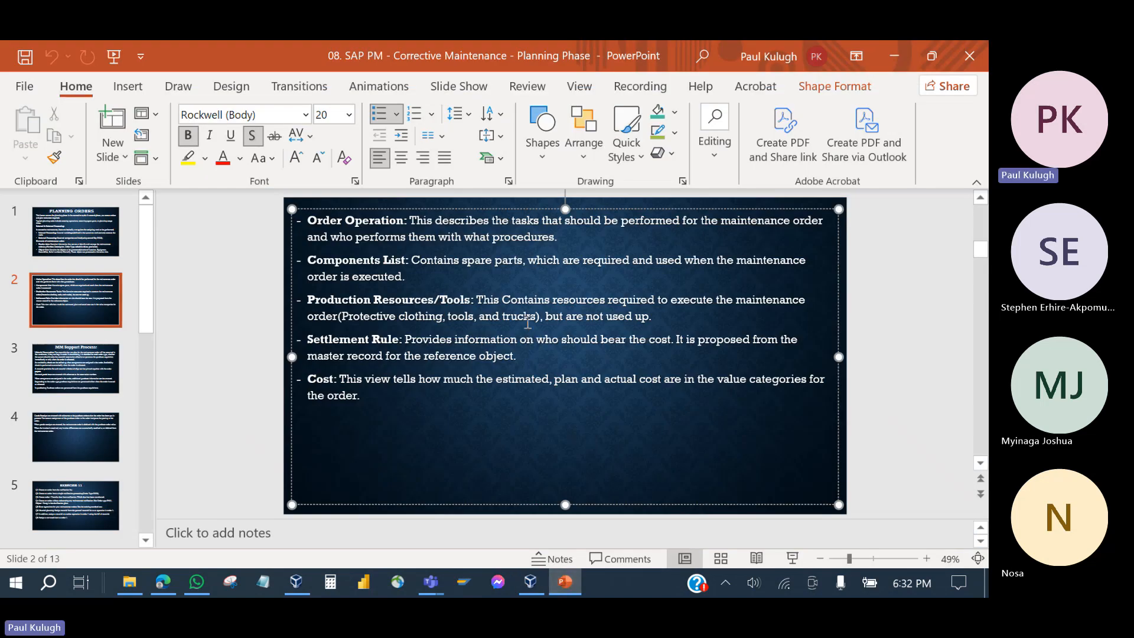
{"action": "left_click", "coordinate": [76, 232]}
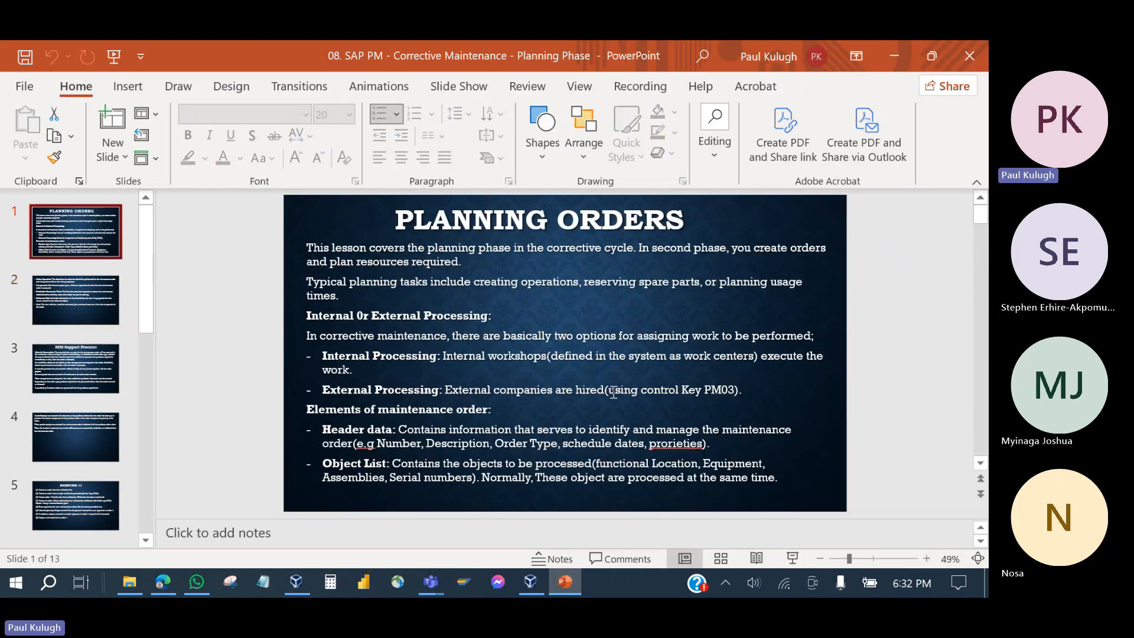
{"action": "left_click_drag", "start_coordinate": [609, 390], "coordinate": [735, 390]}
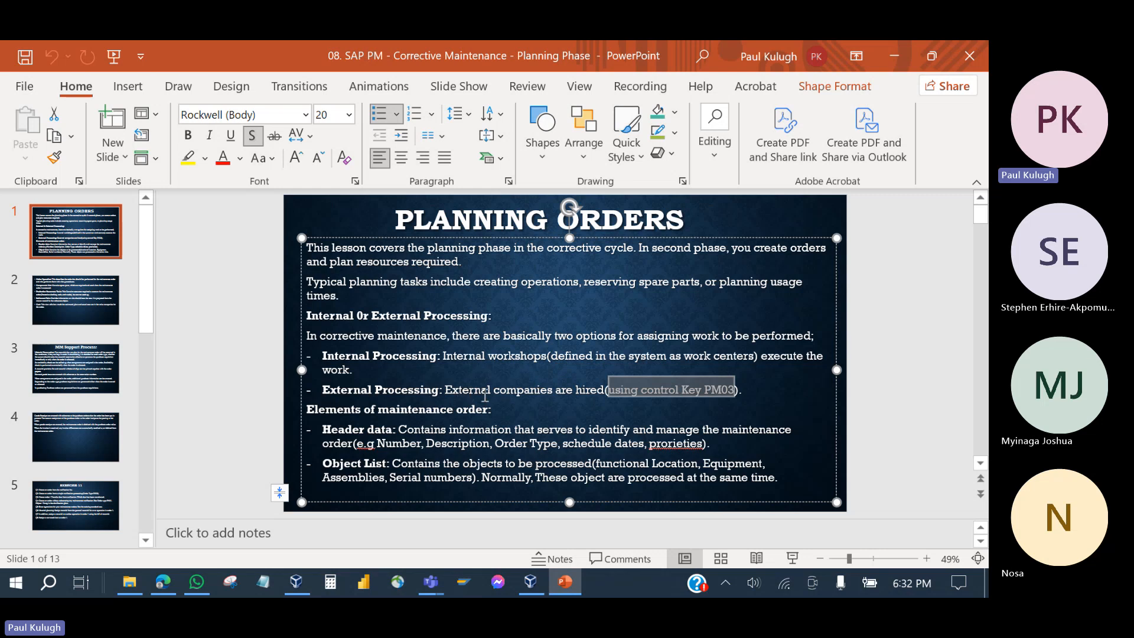
{"action": "left_click_drag", "start_coordinate": [447, 391], "coordinate": [337, 392]}
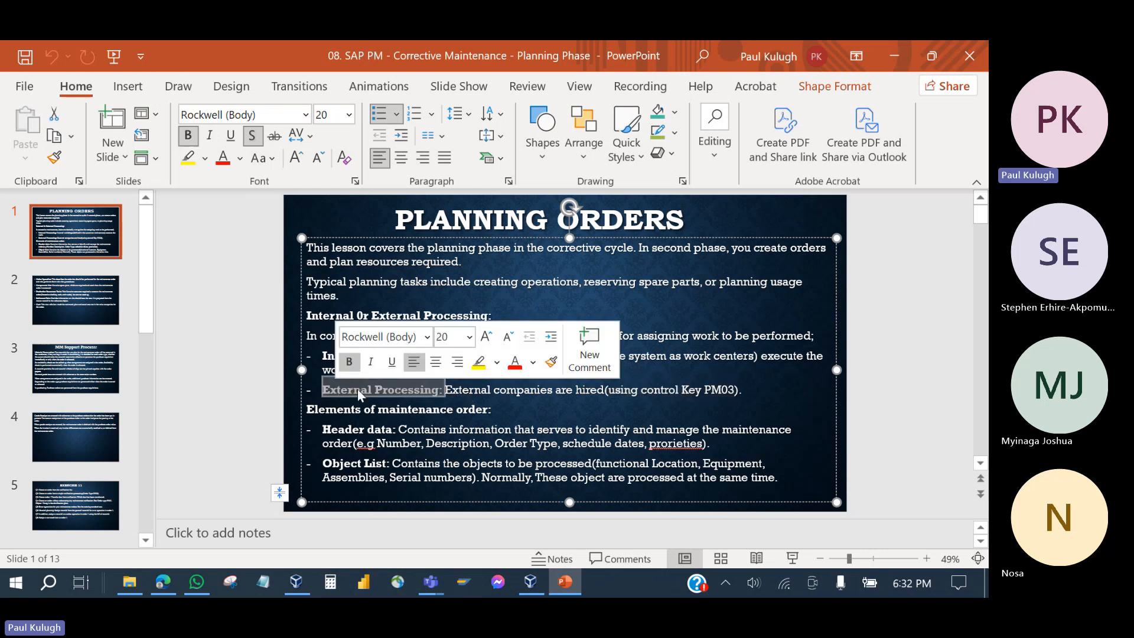
{"action": "left_click", "coordinate": [459, 392]}
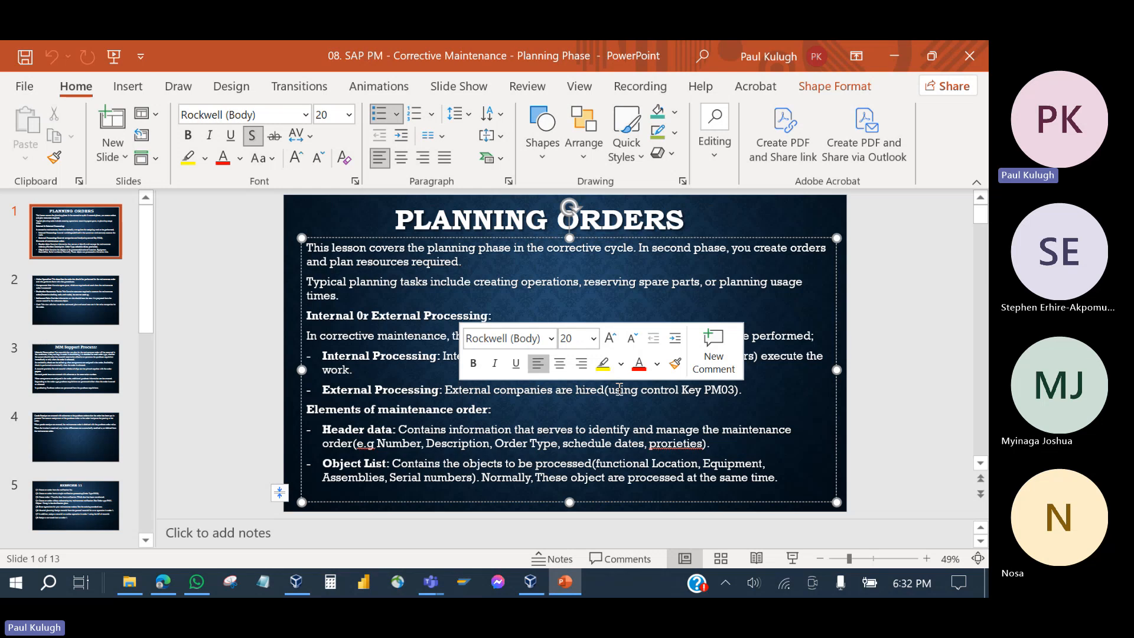
{"action": "left_click_drag", "start_coordinate": [609, 390], "coordinate": [728, 394]}
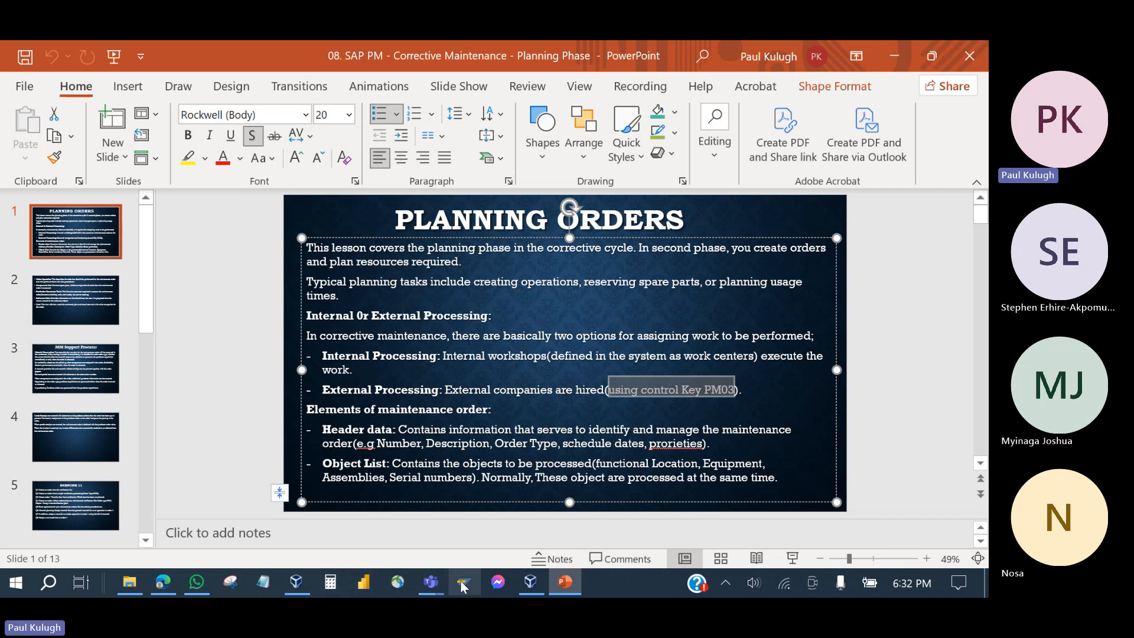
- Switch back to the SAPIDES virtual machine and check the control key of operation 0020
{"action": "left_click", "coordinate": [296, 582]}
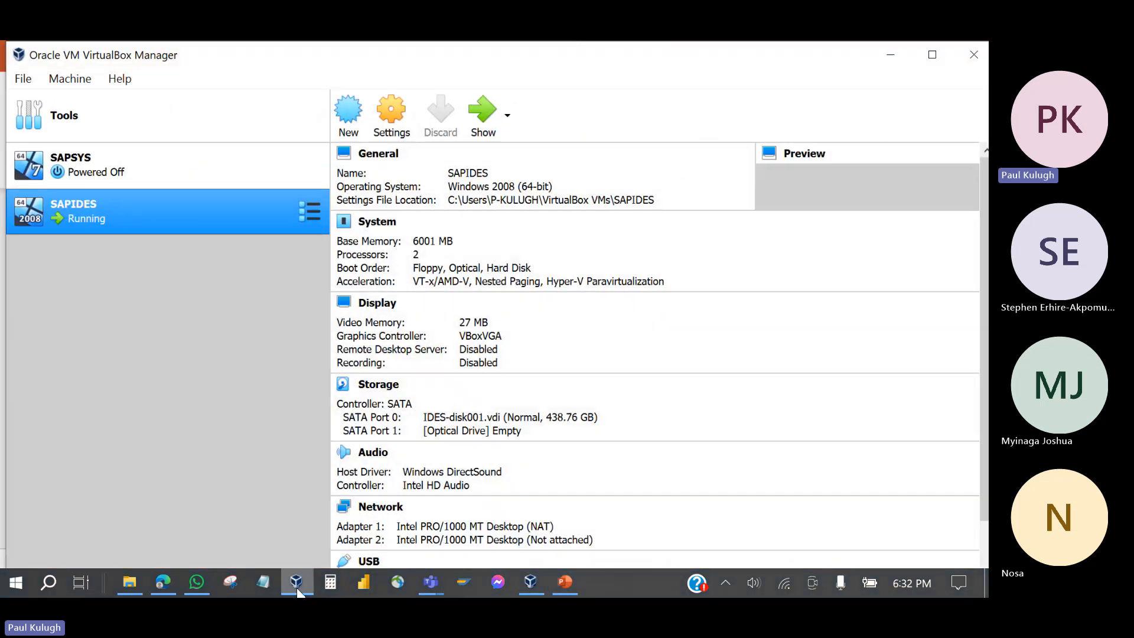
{"action": "left_click", "coordinate": [470, 123]}
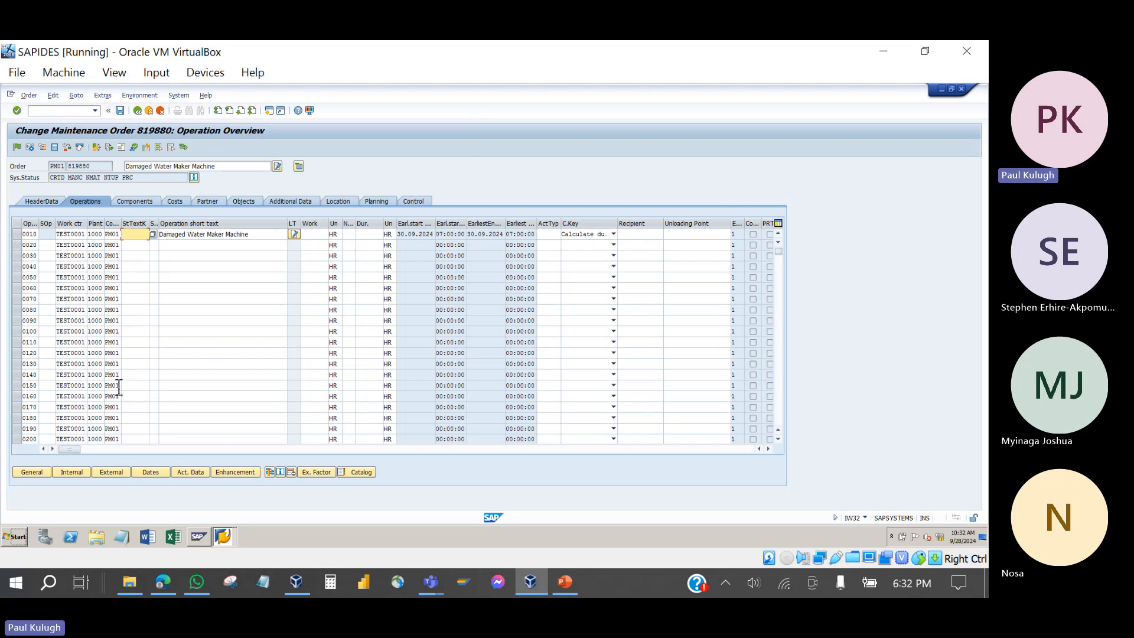
{"action": "left_click", "coordinate": [120, 246]}
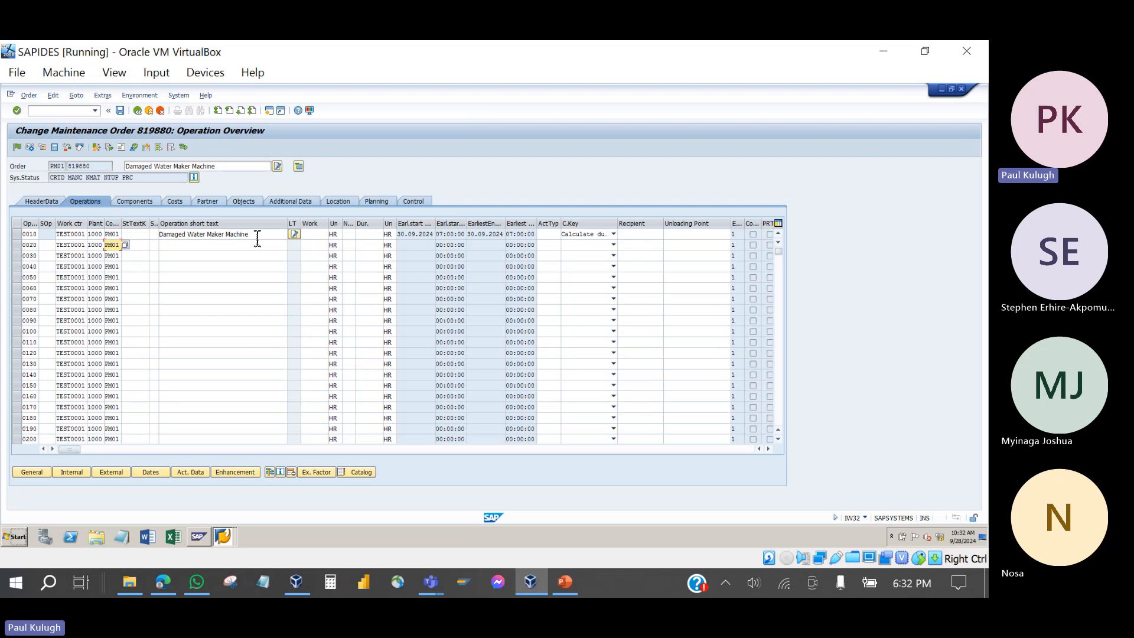
- Replace operation 0010's short text with "Isolation of Electrical Parts"
{"action": "left_click_drag", "start_coordinate": [257, 239], "coordinate": [158, 244]}
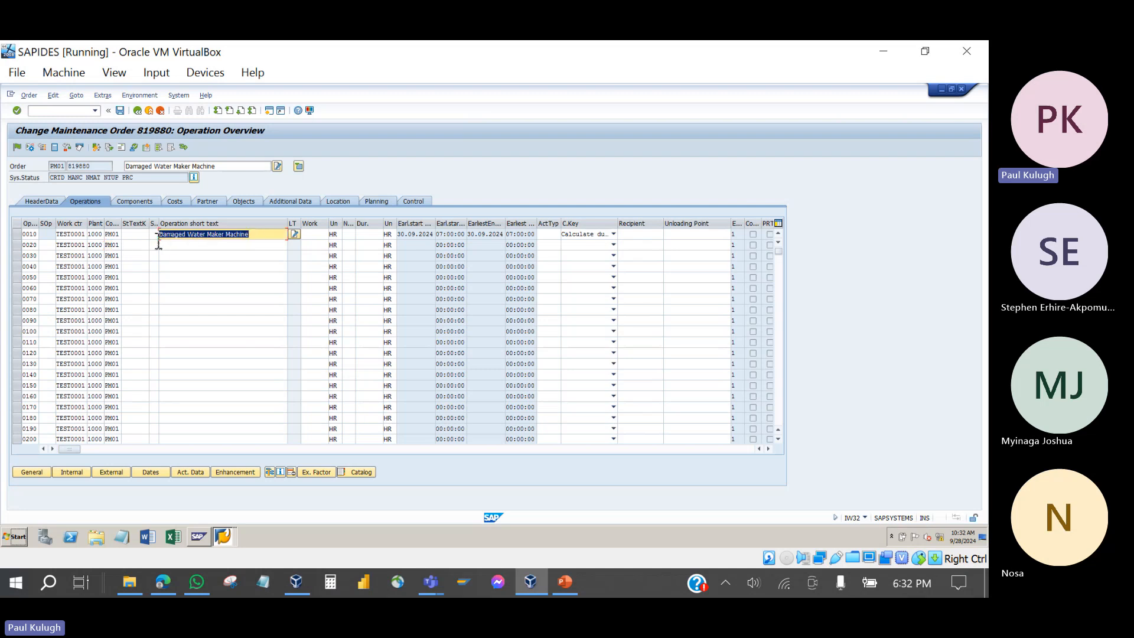
{"action": "key", "text": "BackSpace"}
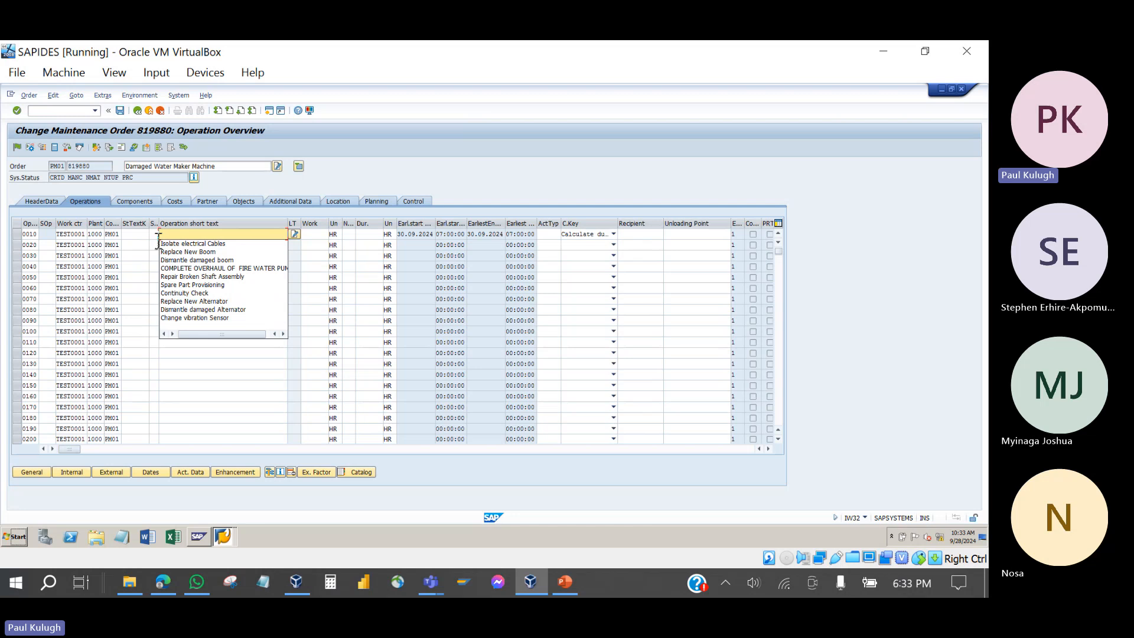
{"action": "type", "text": "Isol"}
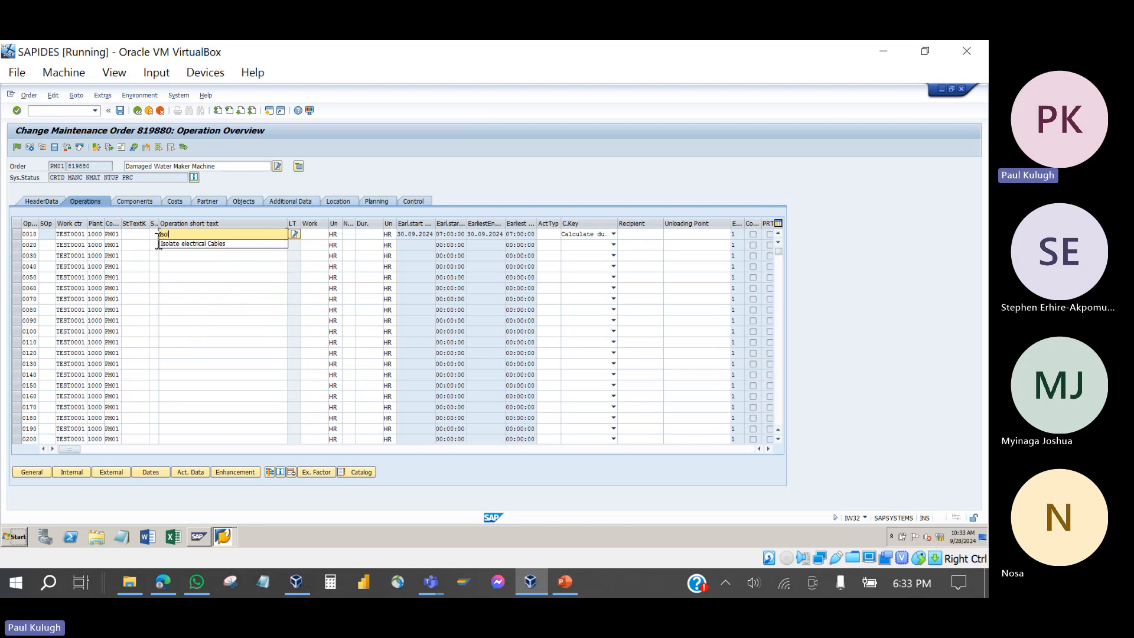
{"action": "type", "text": "ation"}
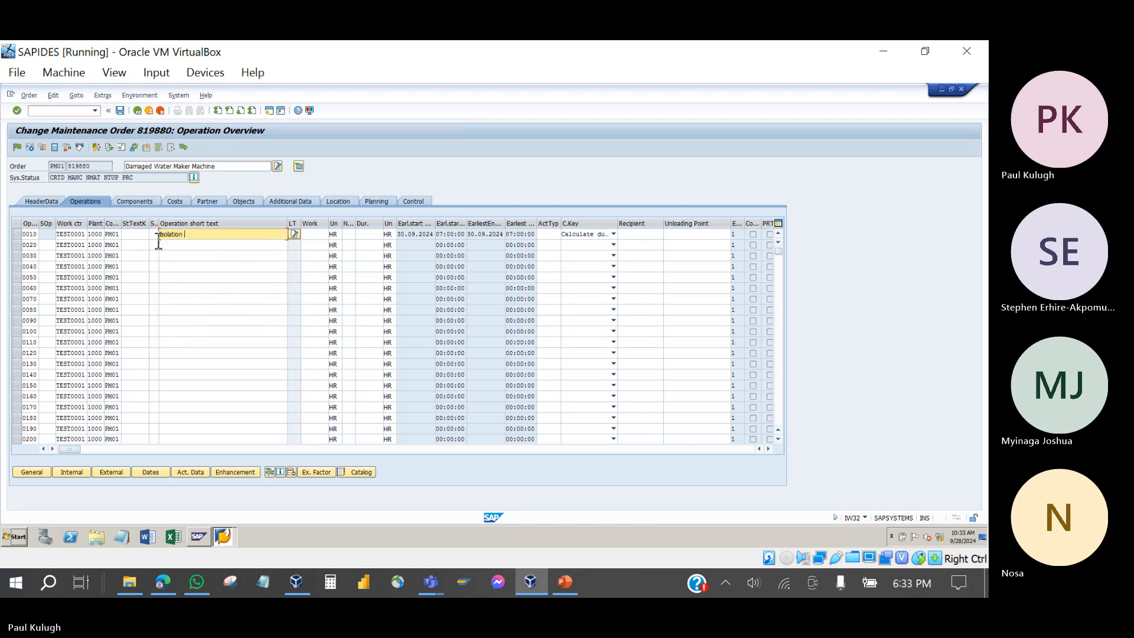
{"action": "type", "text": " of Electrical Parts"}
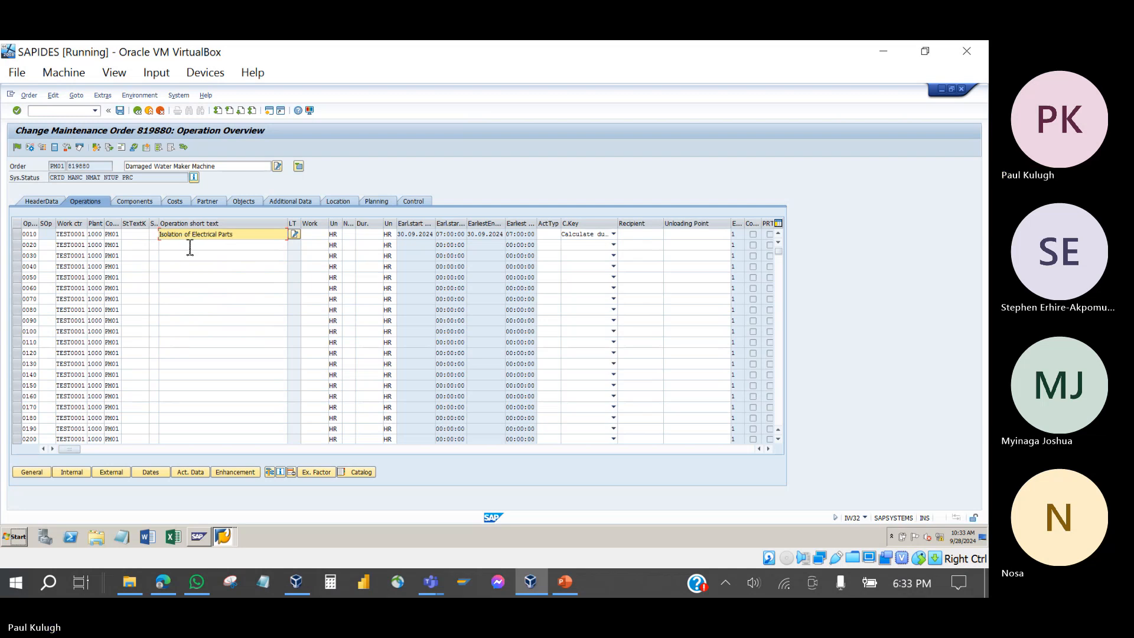
{"action": "left_click", "coordinate": [190, 247]}
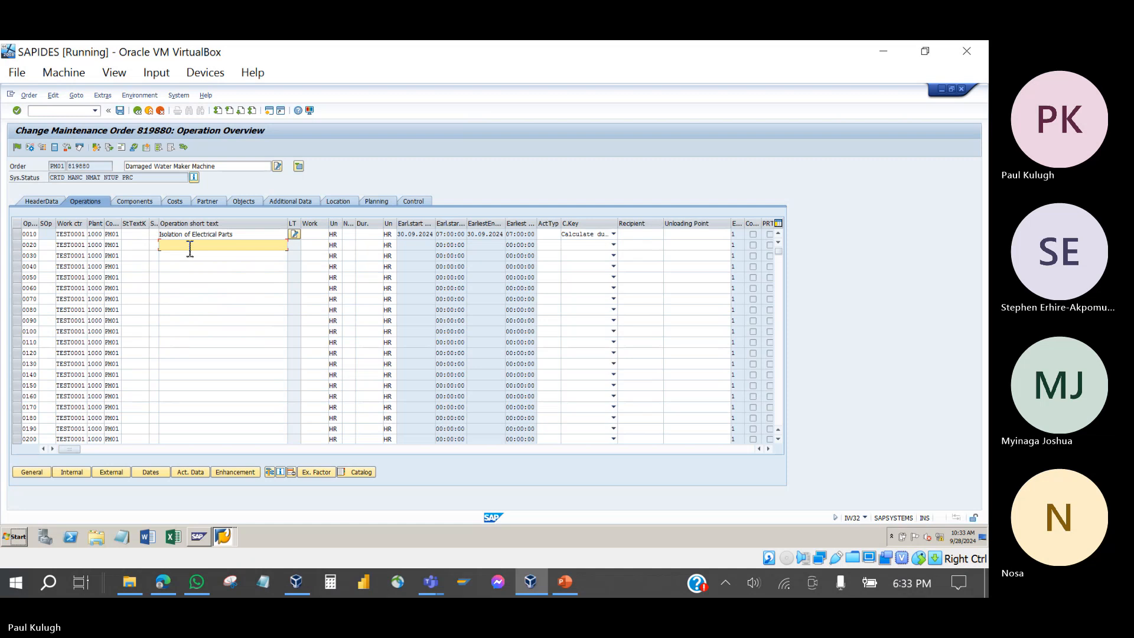
- Enter the short texts "Dismantle damaged Parts" for operation 0020 and "Repalcement of Damaged Parts" for operation 0030
{"action": "type", "text": "Dis"}
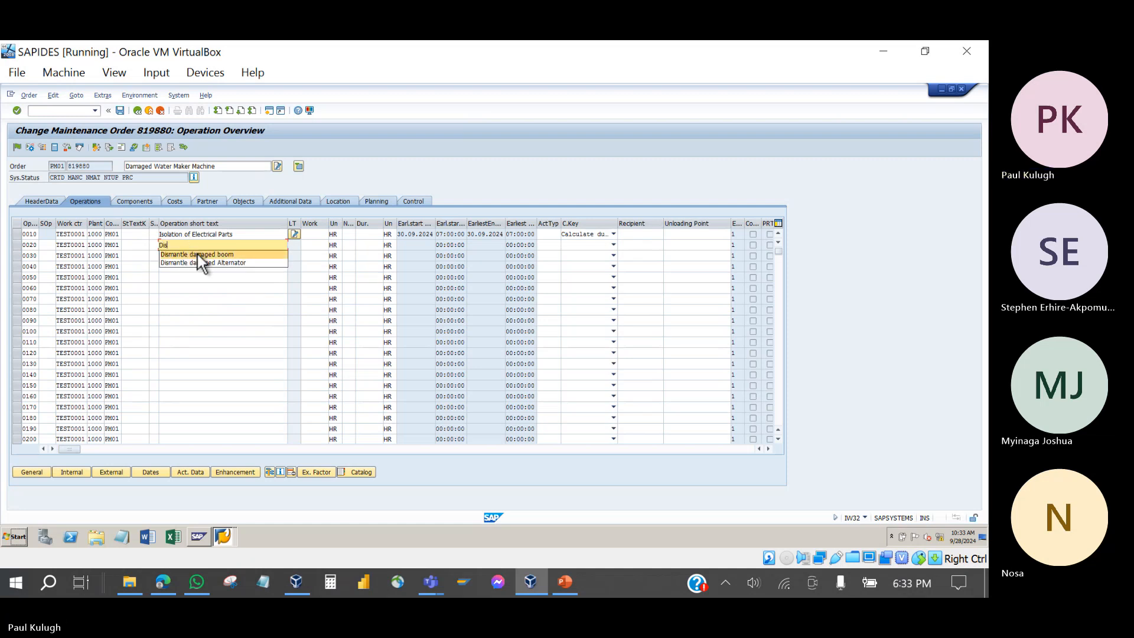
{"action": "type", "text": "mantle damaged "}
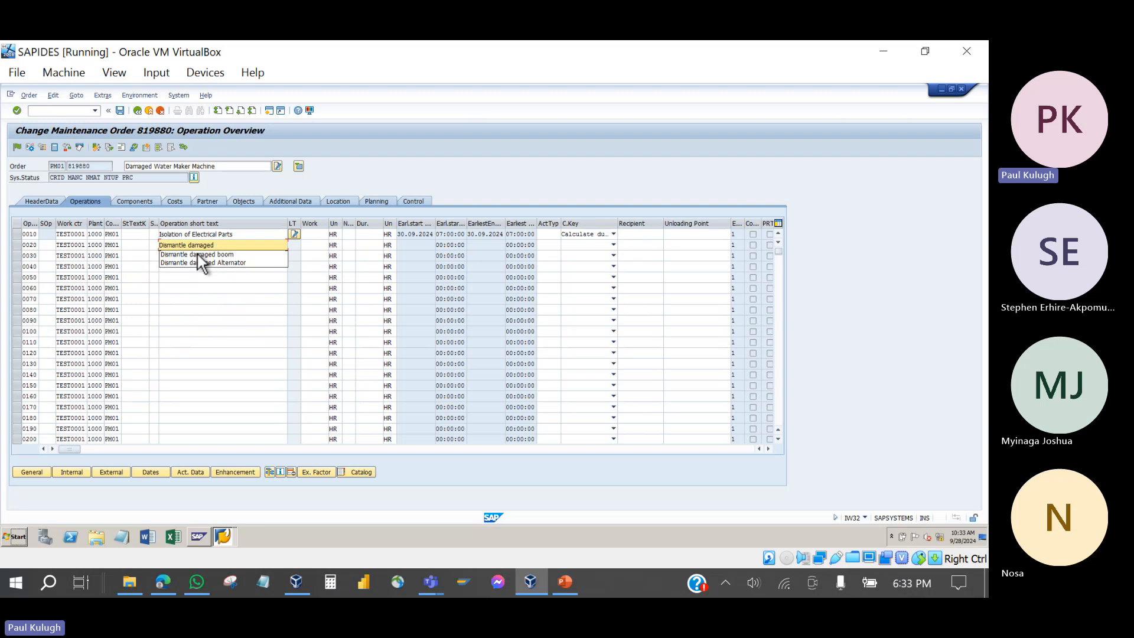
{"action": "type", "text": "Parts"}
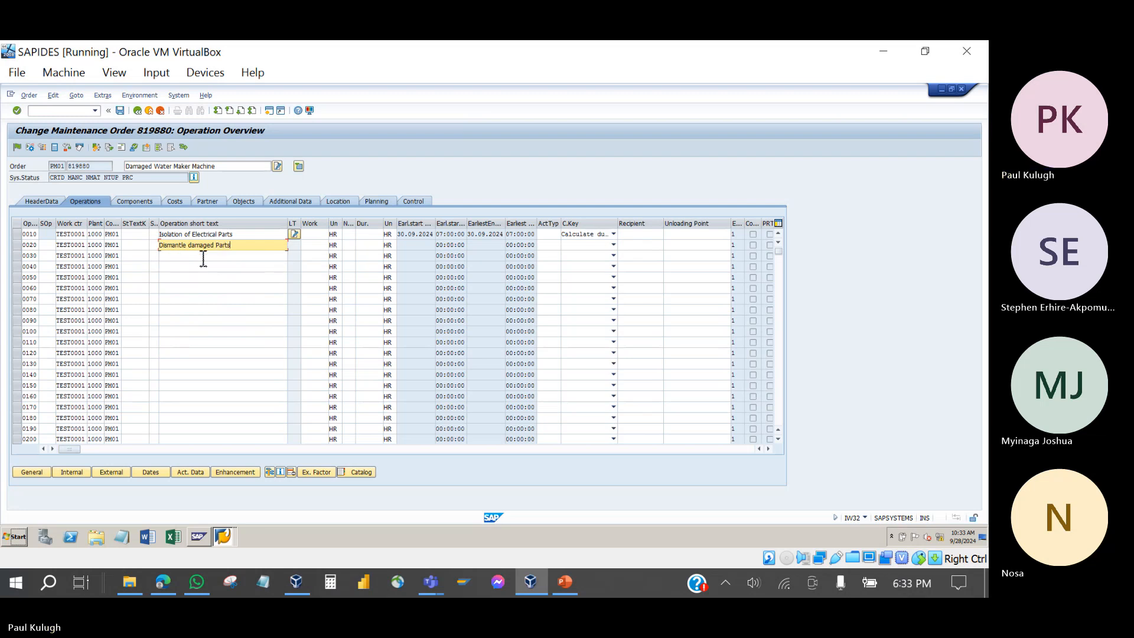
{"action": "left_click", "coordinate": [196, 260]}
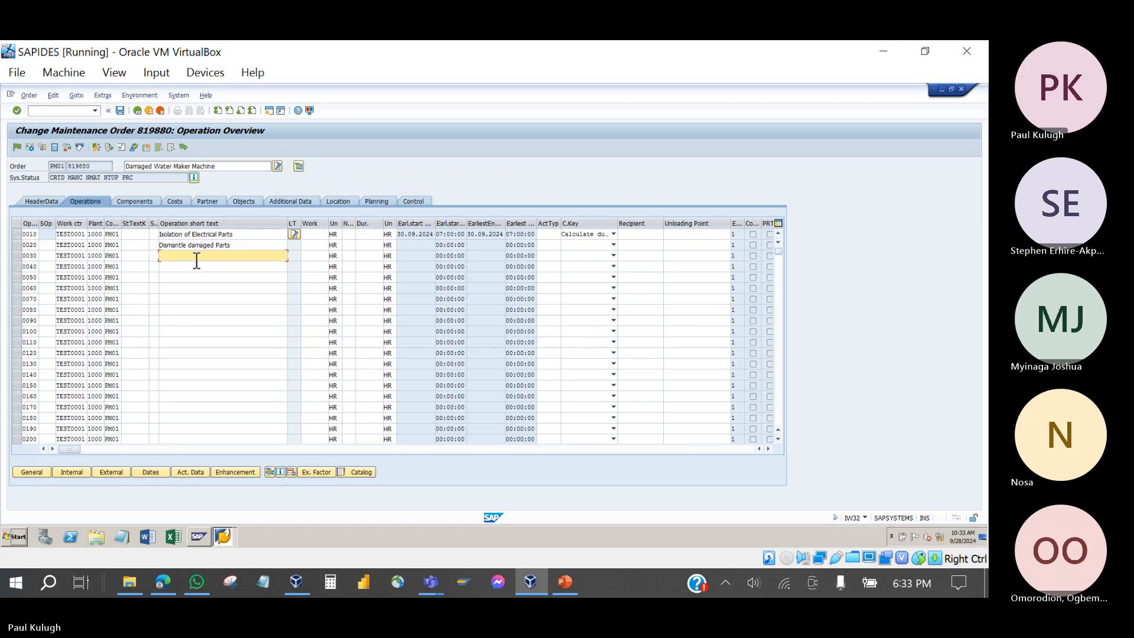
{"action": "type", "text": "Repalcement"}
{"action": "type", "text": "of Damaged Parts"}
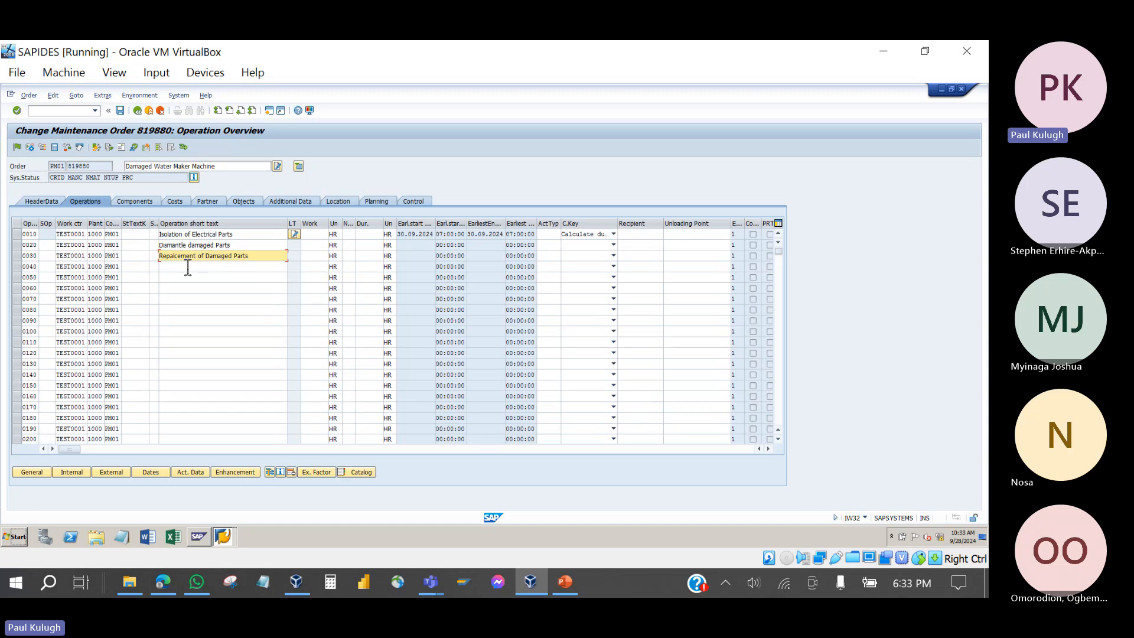
- Enter "Recoiling" as the short text of operation 0040
{"action": "left_click", "coordinate": [188, 266]}
{"action": "type", "text": "Re"}
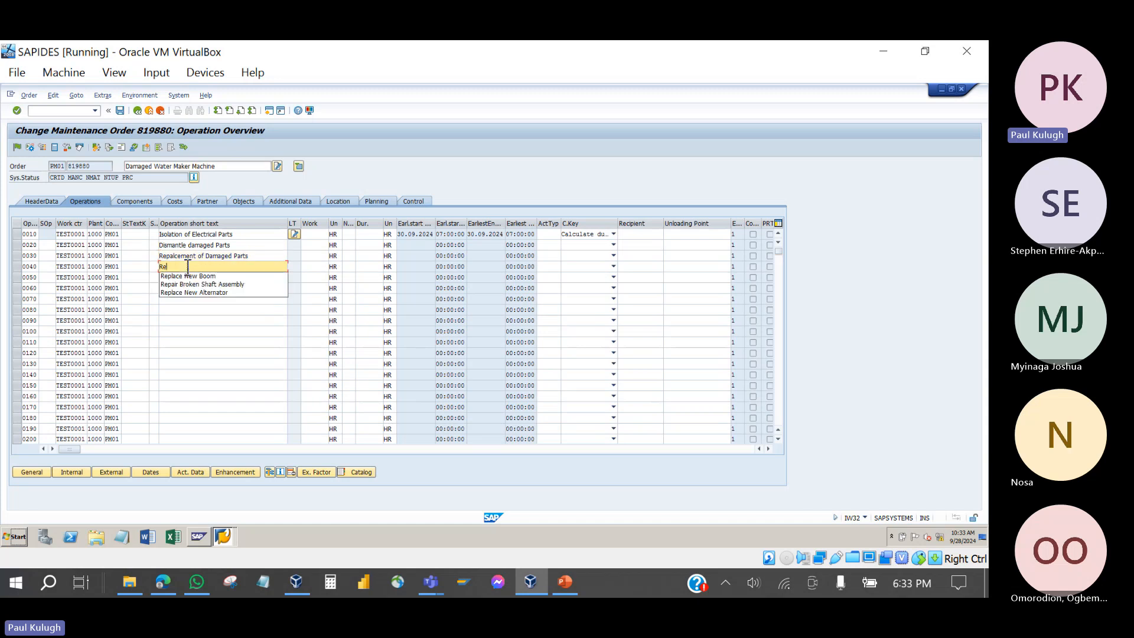
{"action": "type", "text": "coiling"}
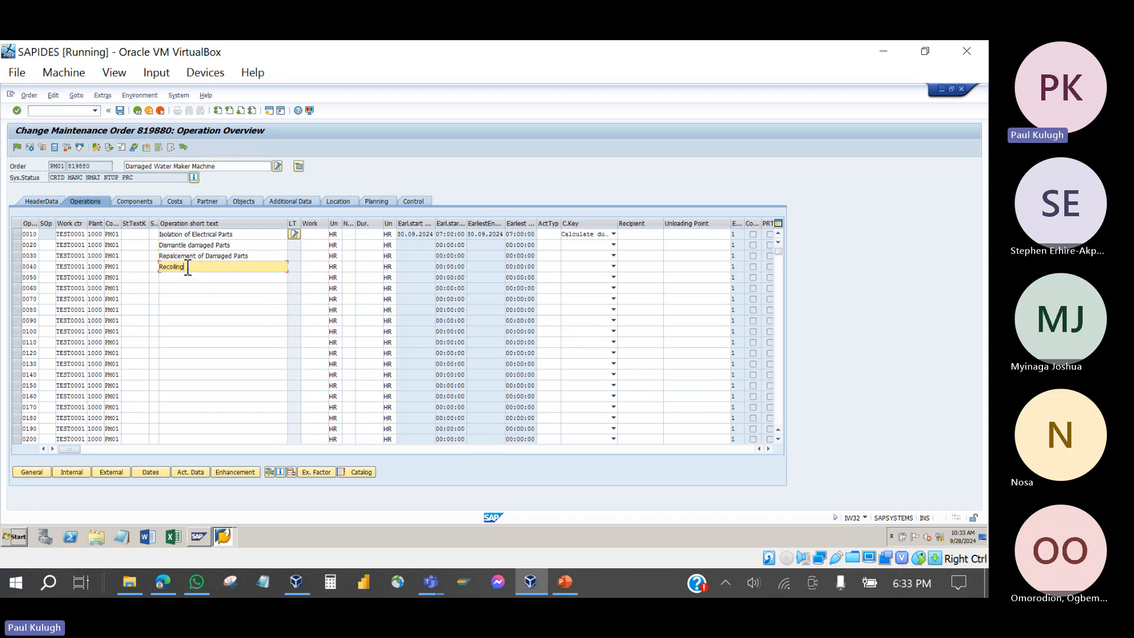
{"action": "key", "text": "Down"}
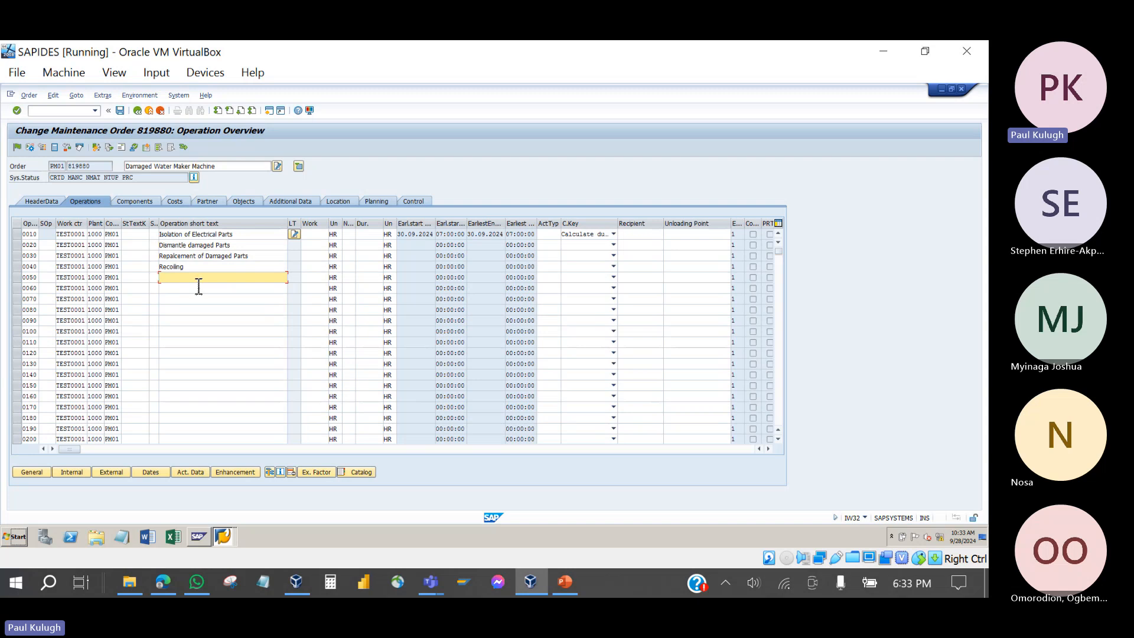
- Replace operation 0040's short text with "Calibration"
{"action": "left_click", "coordinate": [189, 267]}
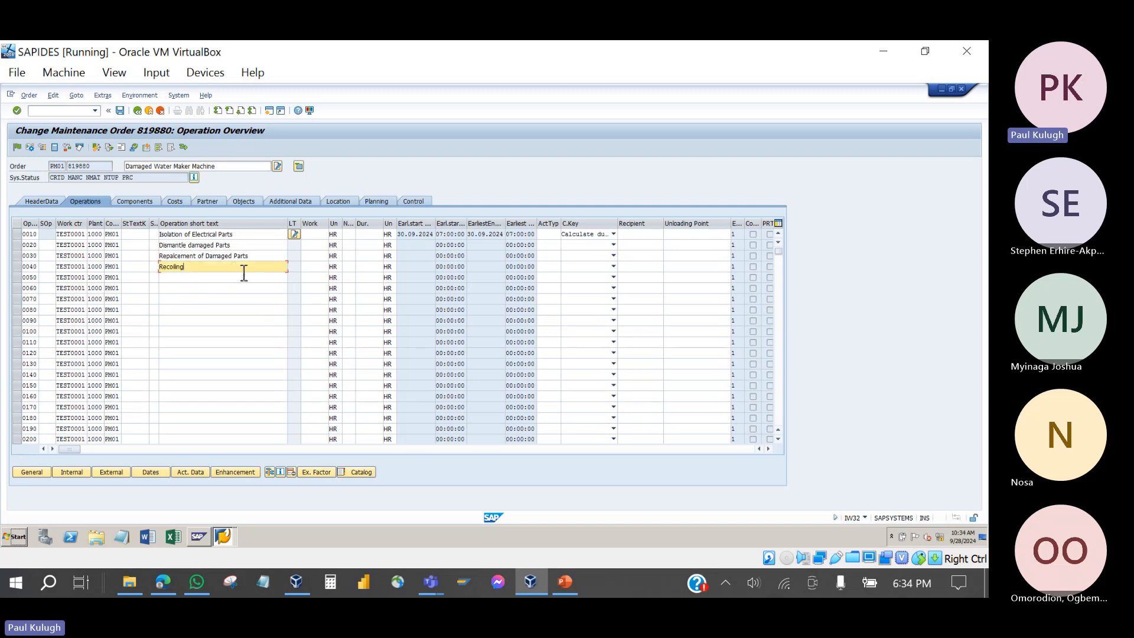
{"action": "left_click", "coordinate": [317, 270]}
{"action": "left_click", "coordinate": [258, 274]}
{"action": "key", "text": "BackSpace"}
{"action": "key", "text": "BackSpace"}
{"action": "key", "text": "BackSpace"}
{"action": "key", "text": "BackSpace"}
{"action": "key", "text": "BackSpace"}
{"action": "key", "text": "BackSpace"}
{"action": "key", "text": "BackSpace"}
{"action": "key", "text": "BackSpace"}
{"action": "key", "text": "BackSpace"}
{"action": "type", "text": "Calibration"}
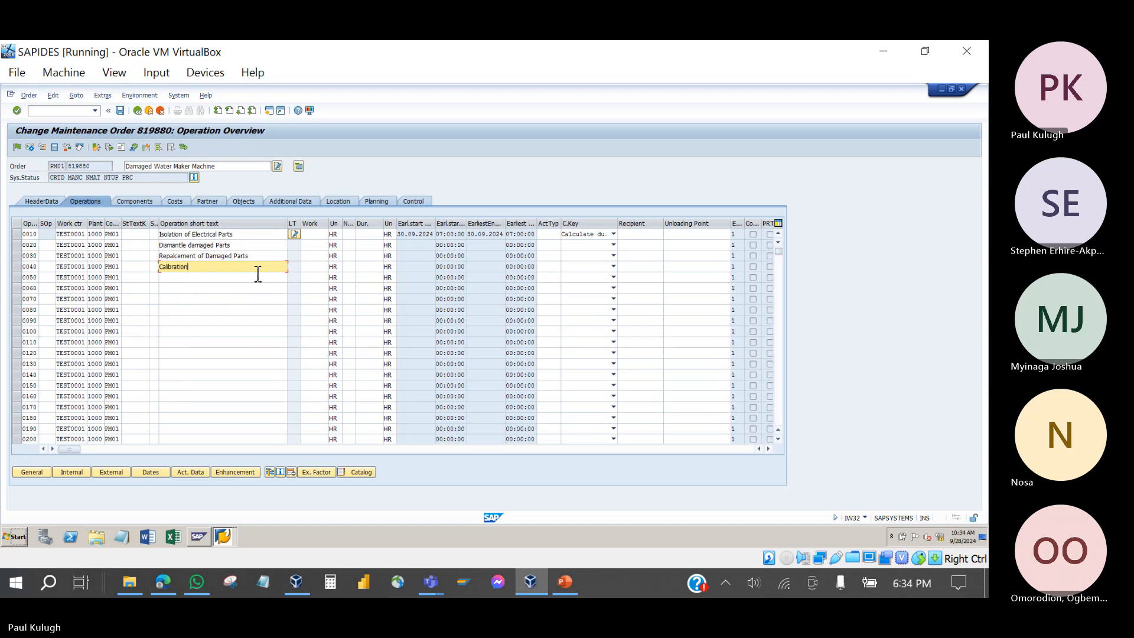
{"action": "left_click", "coordinate": [222, 279]}
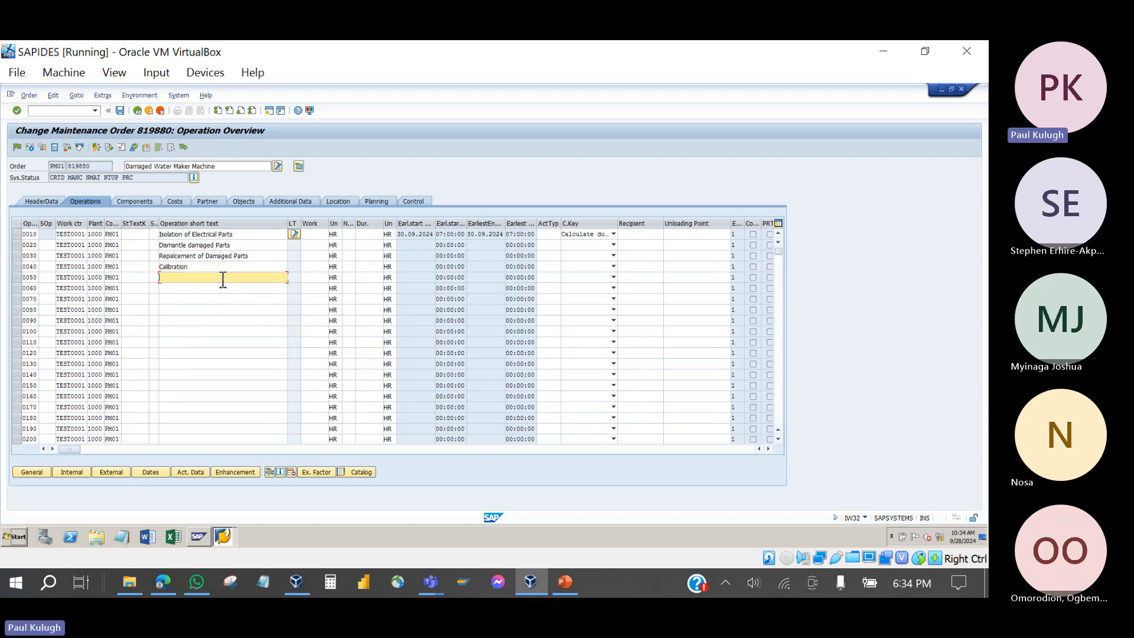
{"action": "key", "text": "Up"}
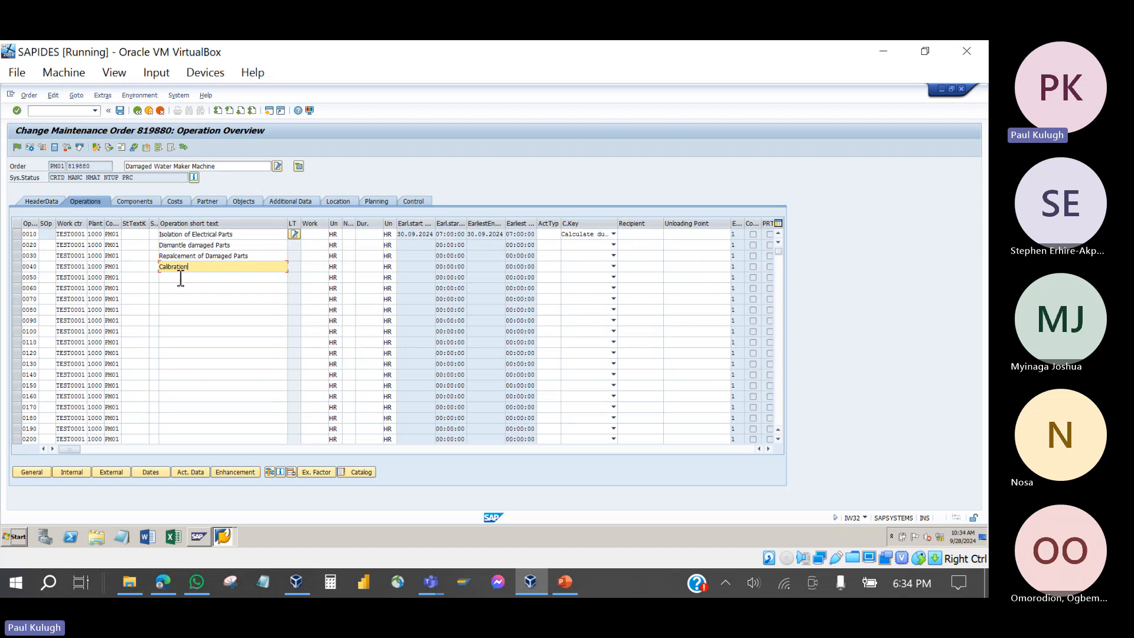
{"action": "left_click", "coordinate": [205, 281]}
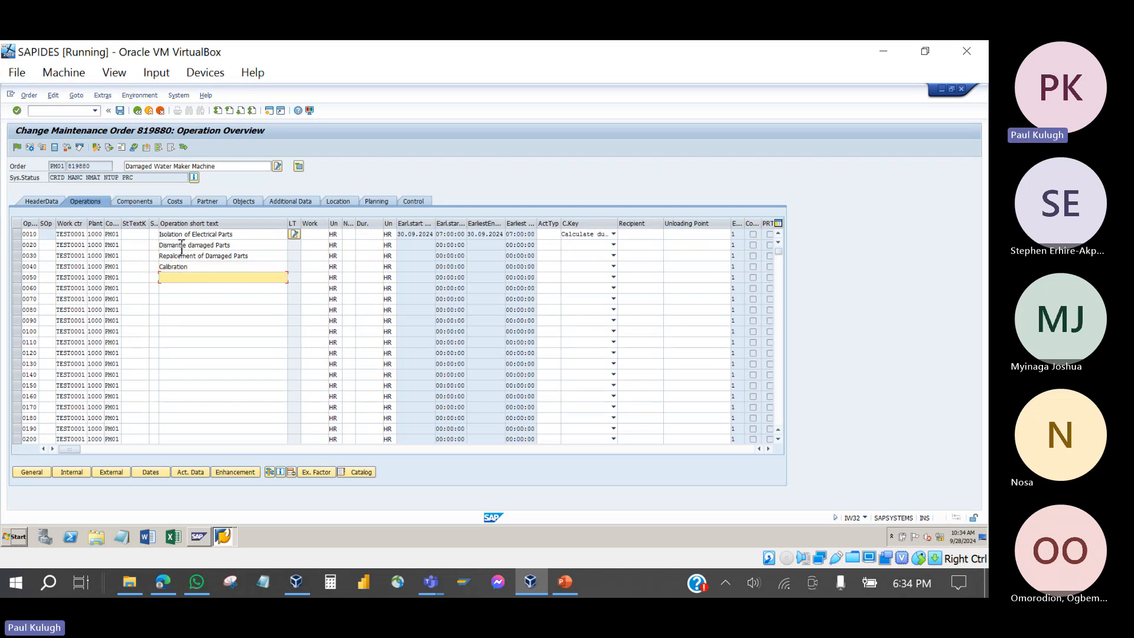
- Set operation 0010's work center to ELEKTRIK (Electrical maintenance), chosen from the plant 1000 work centers
{"action": "left_click", "coordinate": [240, 235]}
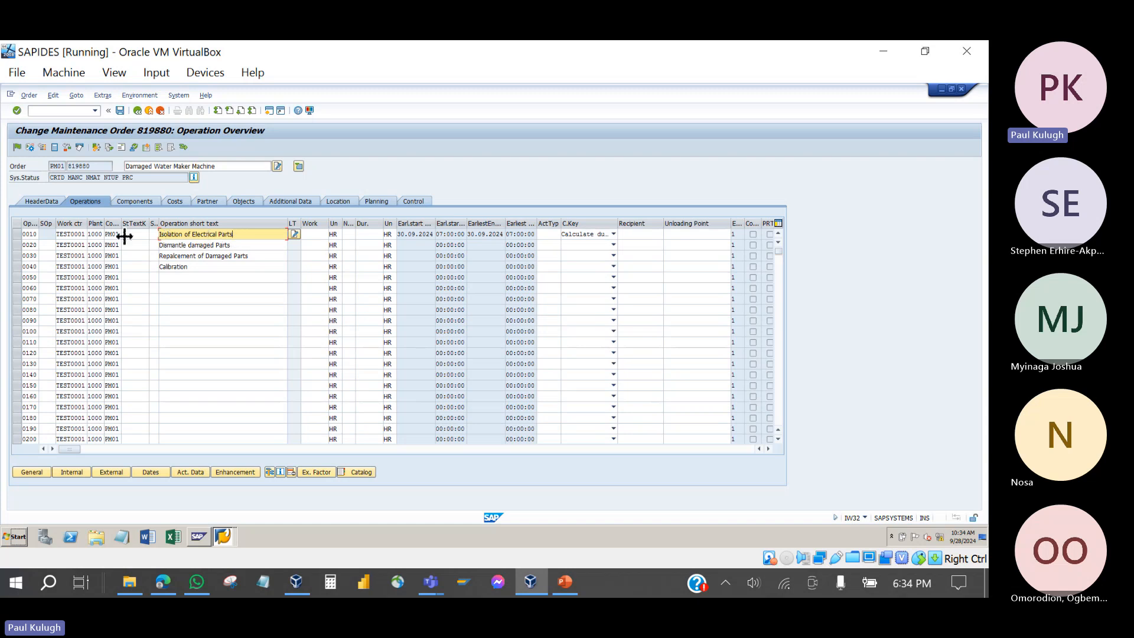
{"action": "left_click", "coordinate": [72, 235]}
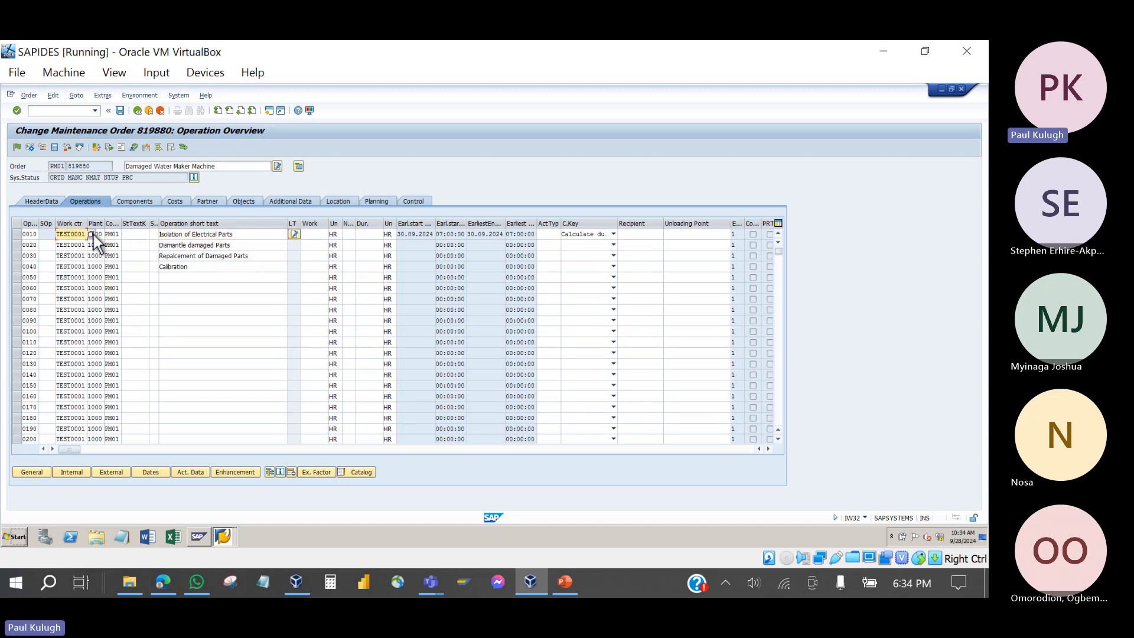
{"action": "left_click", "coordinate": [92, 235]}
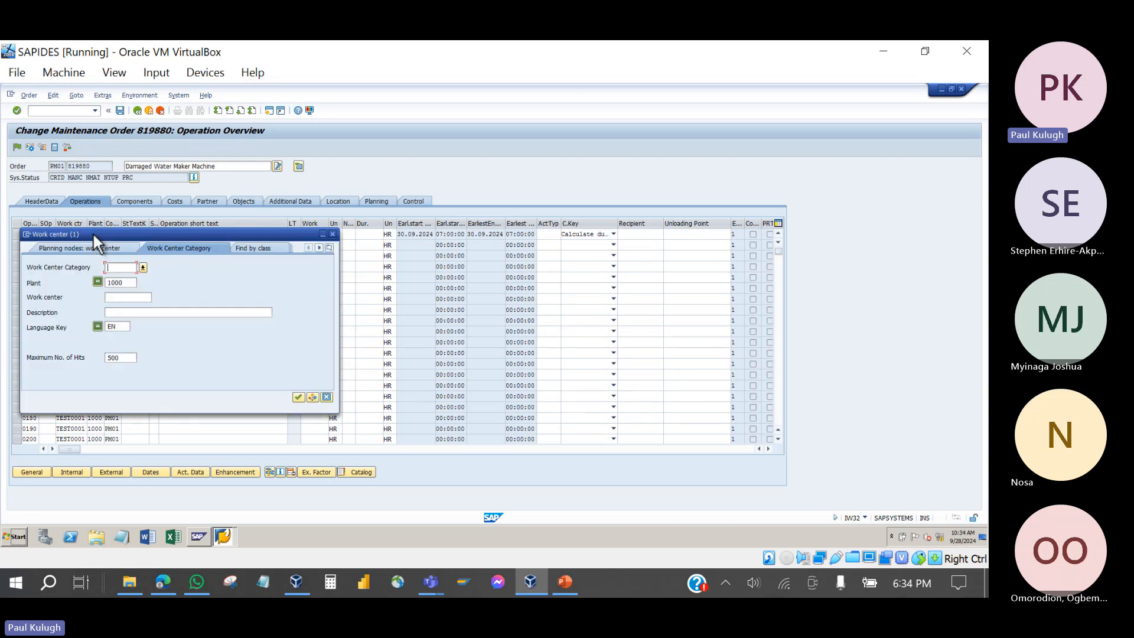
{"action": "left_click", "coordinate": [299, 397]}
{"action": "scroll", "coordinate": [125, 346], "scroll_direction": "down", "scroll_amount": 20}
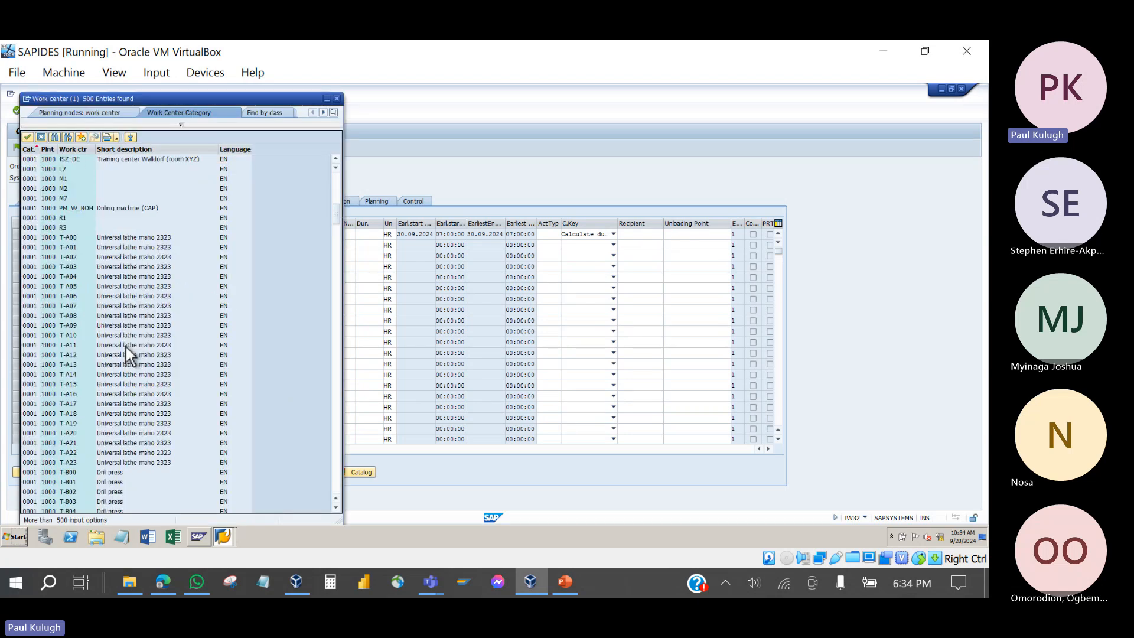
{"action": "scroll", "coordinate": [126, 346], "scroll_direction": "down", "scroll_amount": 20}
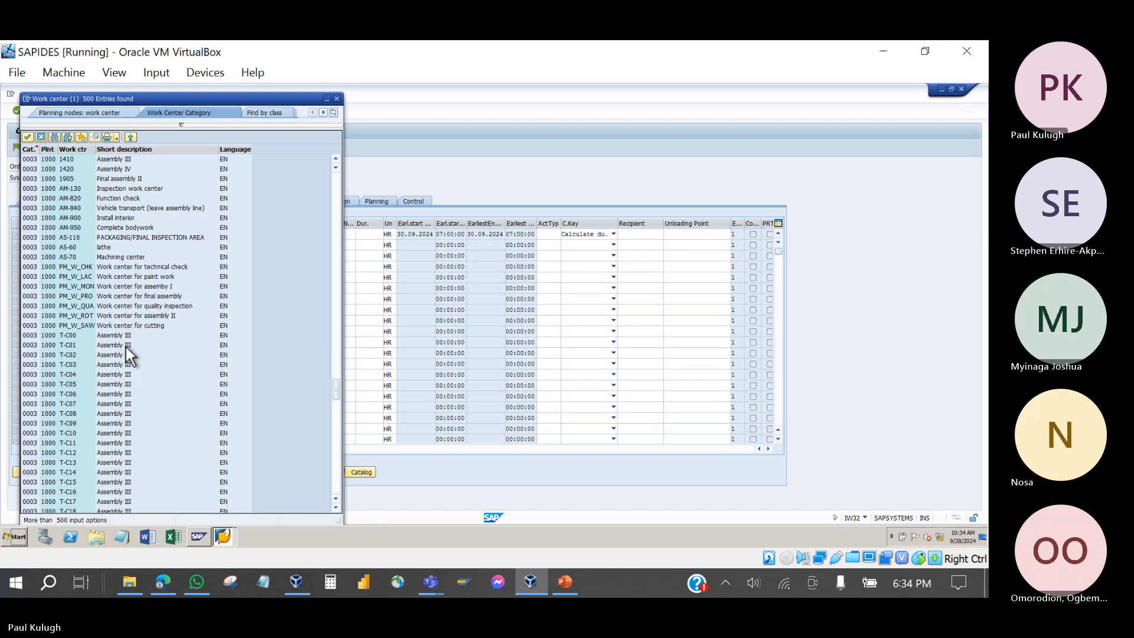
{"action": "scroll", "coordinate": [126, 346], "scroll_direction": "down", "scroll_amount": 1}
{"action": "scroll", "coordinate": [126, 346], "scroll_direction": "down", "scroll_amount": 20}
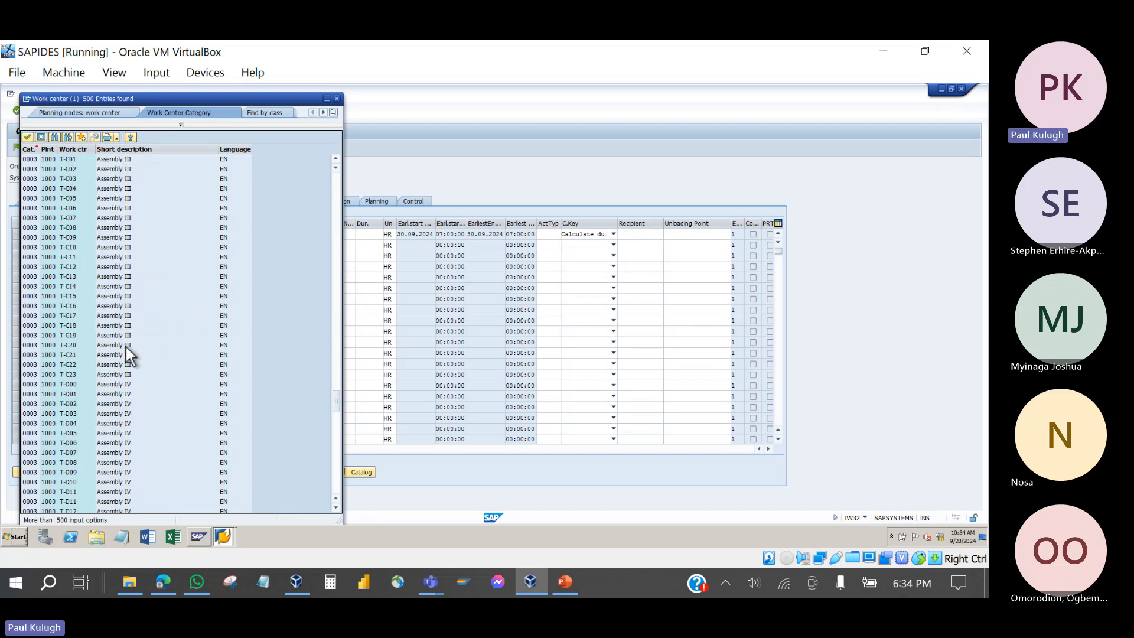
{"action": "scroll", "coordinate": [126, 346], "scroll_direction": "down", "scroll_amount": 4}
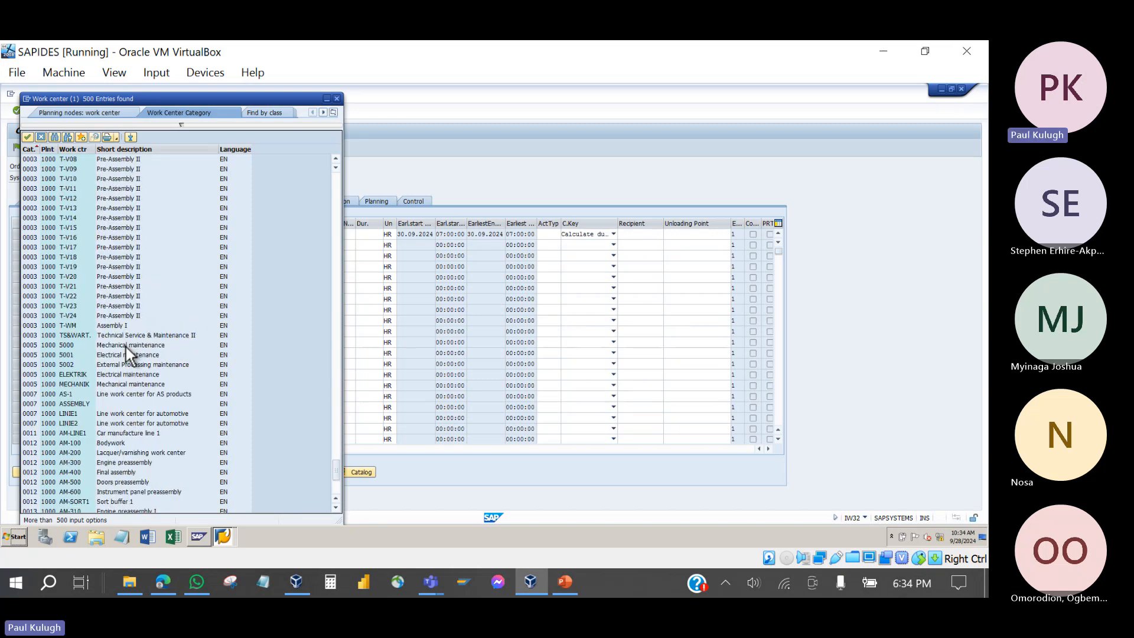
{"action": "left_click", "coordinate": [86, 375]}
{"action": "double_click", "coordinate": [86, 376]}
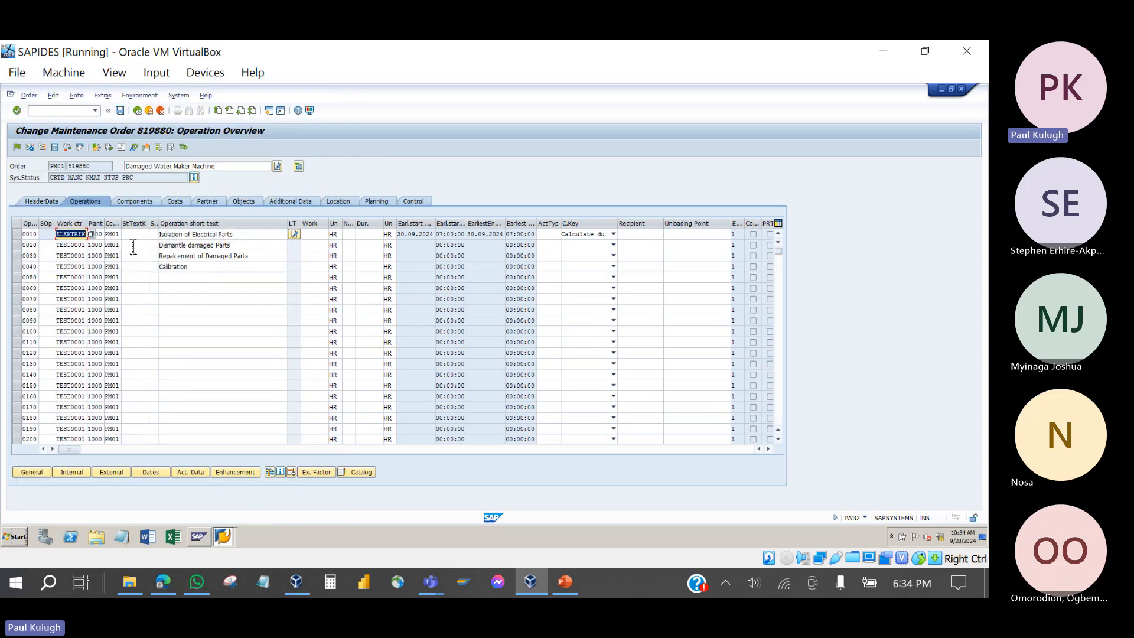
- Set operation 0020's work center to MECHANIK (Mechanical maintenance), chosen from the plant 1000 work centers
{"action": "left_click", "coordinate": [80, 247]}
{"action": "left_click", "coordinate": [91, 245]}
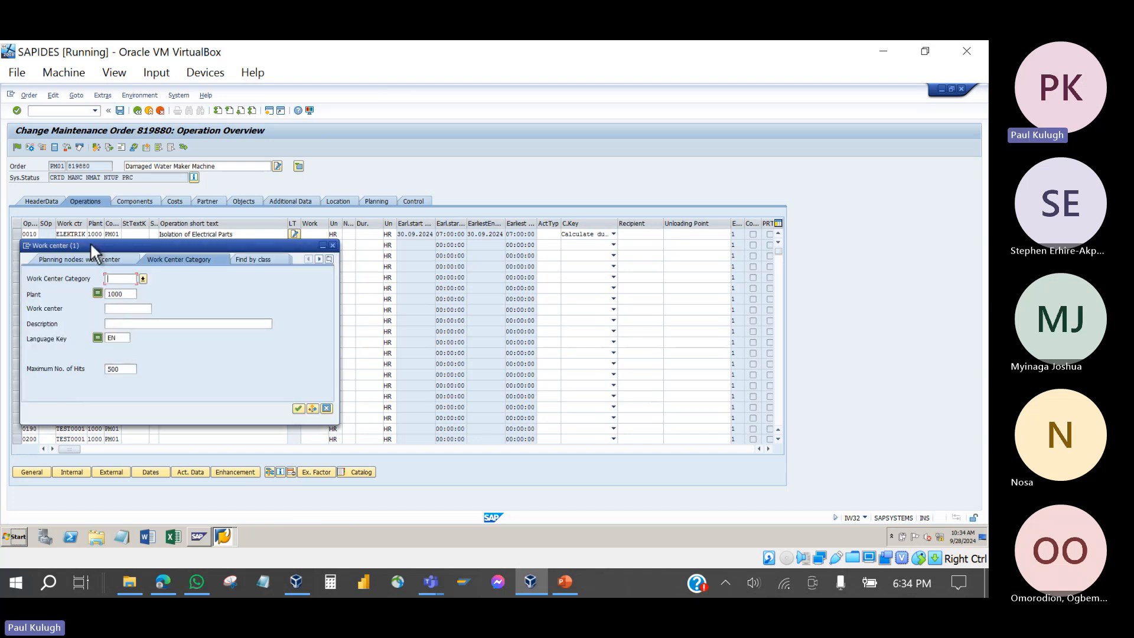
{"action": "left_click", "coordinate": [298, 409]}
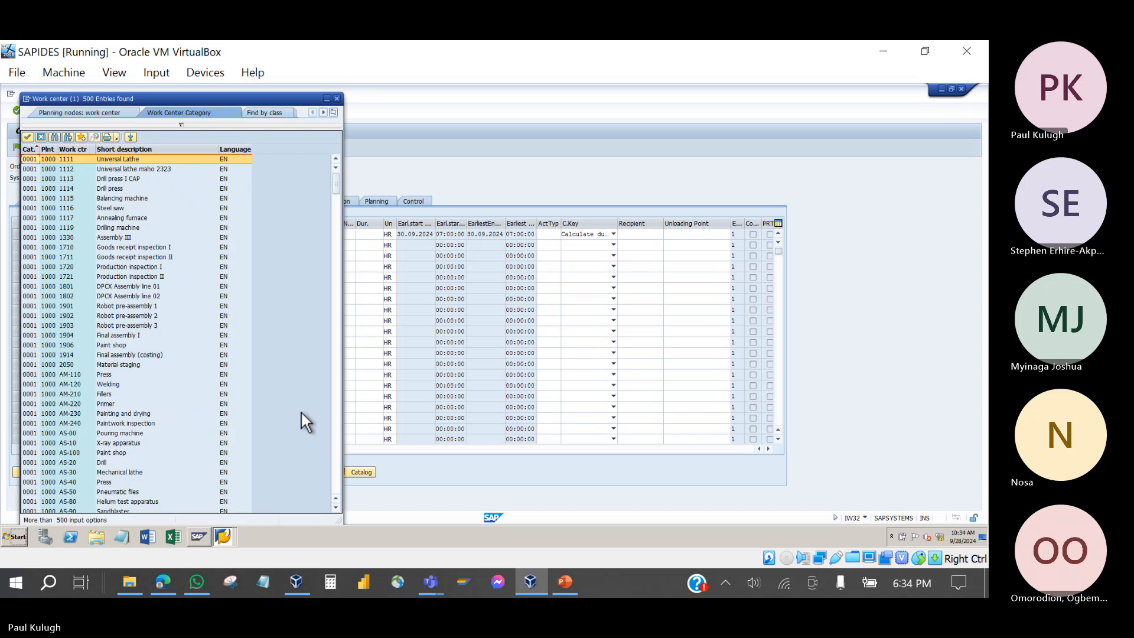
{"action": "scroll", "coordinate": [154, 328], "scroll_direction": "down", "scroll_amount": 2}
{"action": "scroll", "coordinate": [154, 328], "scroll_direction": "down", "scroll_amount": 20}
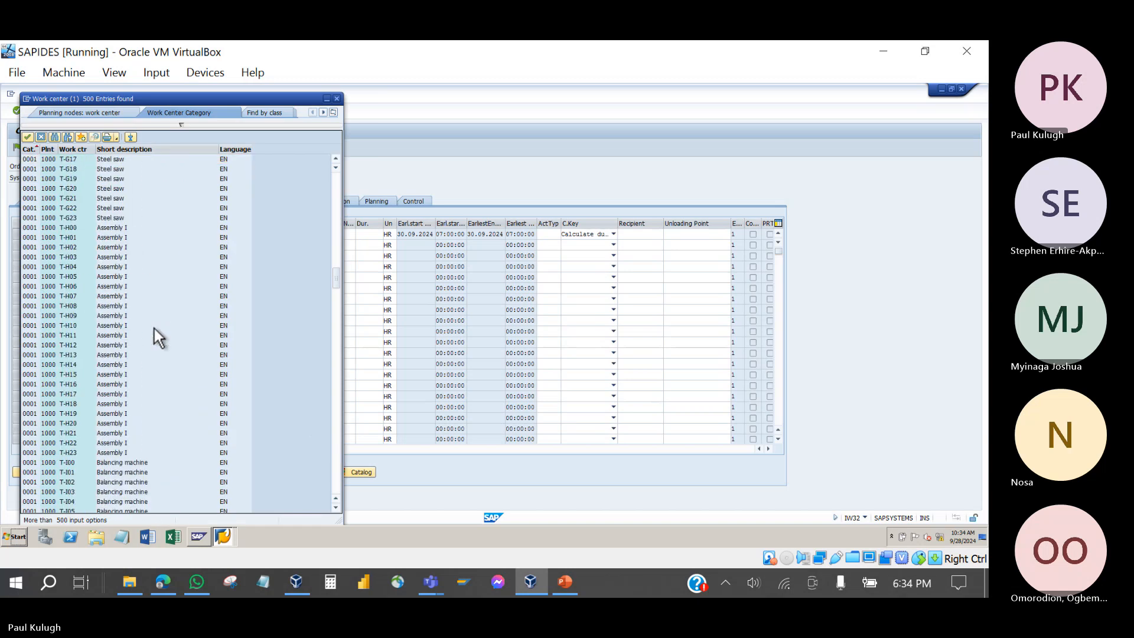
{"action": "scroll", "coordinate": [155, 329], "scroll_direction": "down", "scroll_amount": 15}
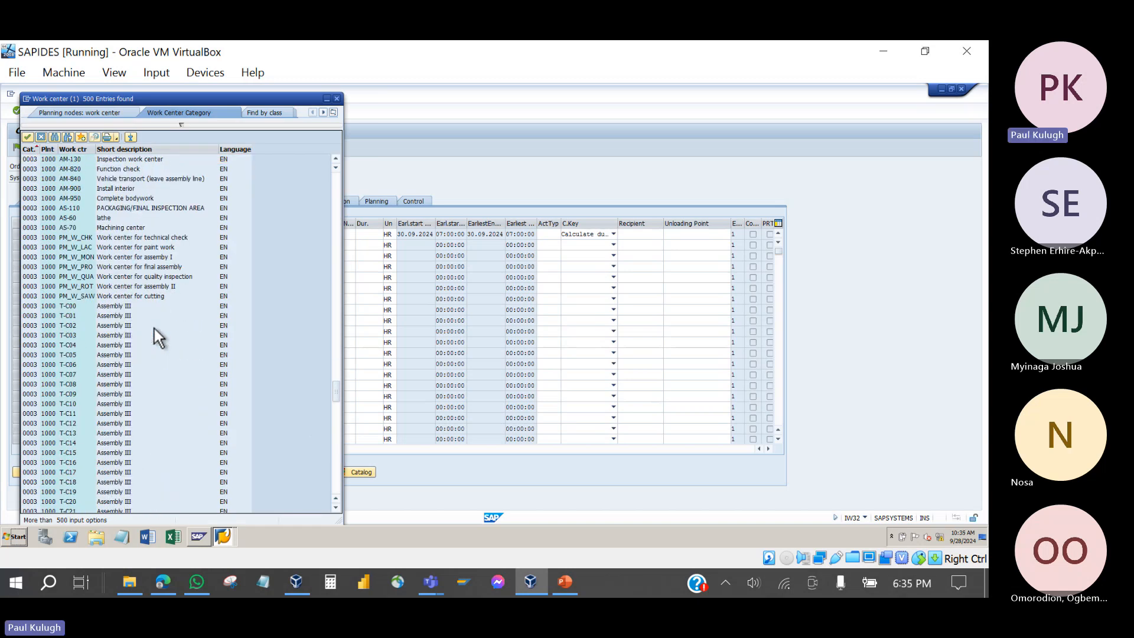
{"action": "scroll", "coordinate": [154, 328], "scroll_direction": "down", "scroll_amount": 15}
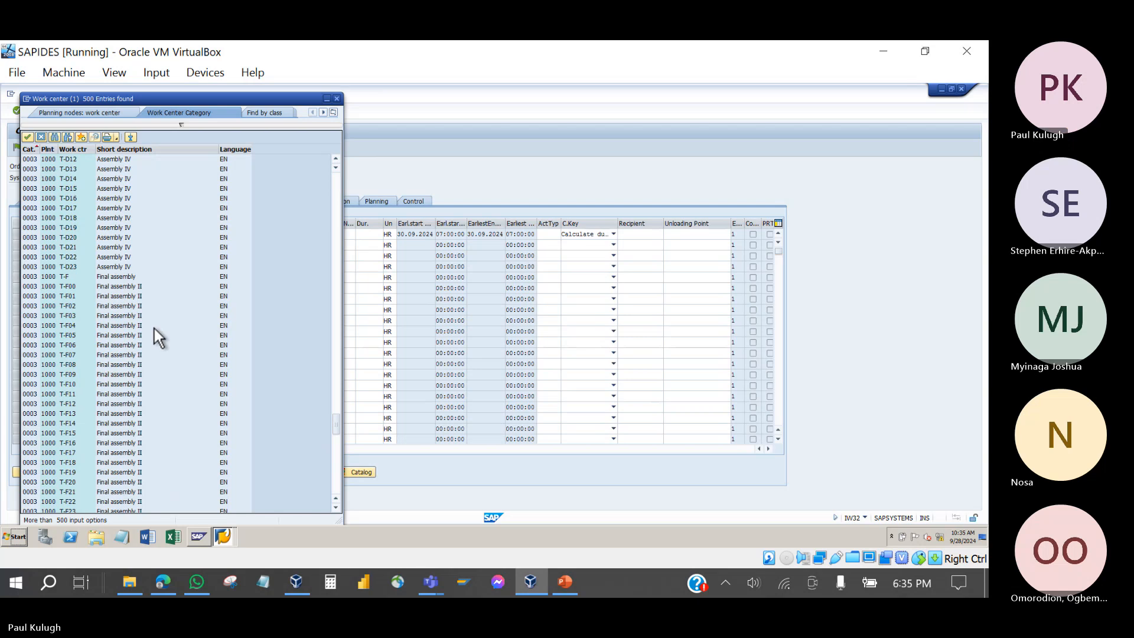
{"action": "scroll", "coordinate": [154, 328], "scroll_direction": "down", "scroll_amount": 12}
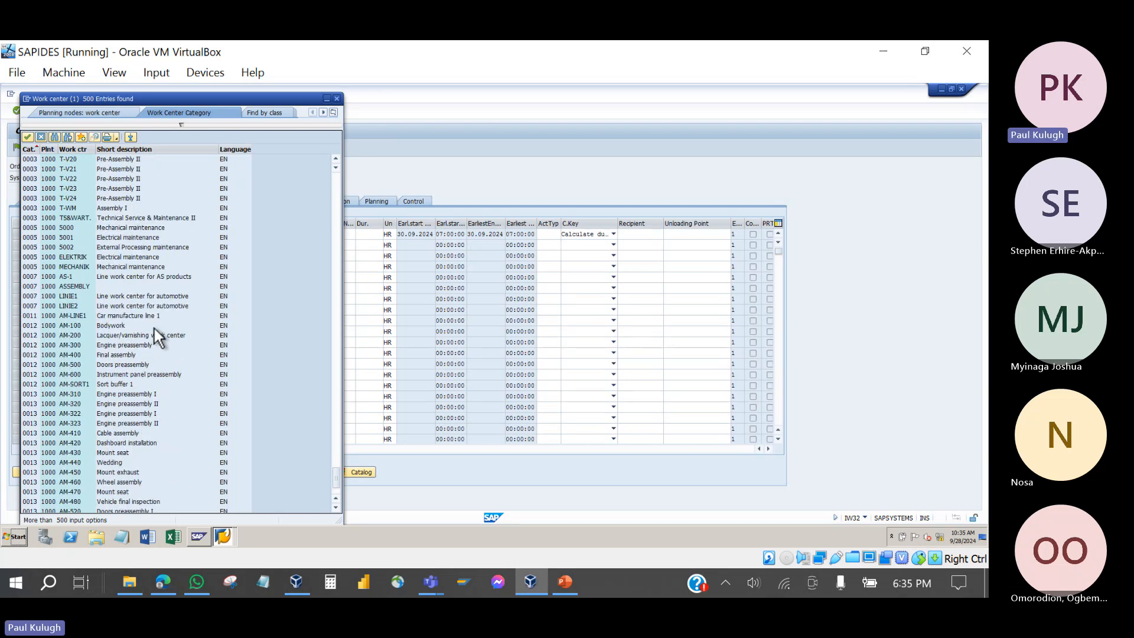
{"action": "double_click", "coordinate": [76, 266]}
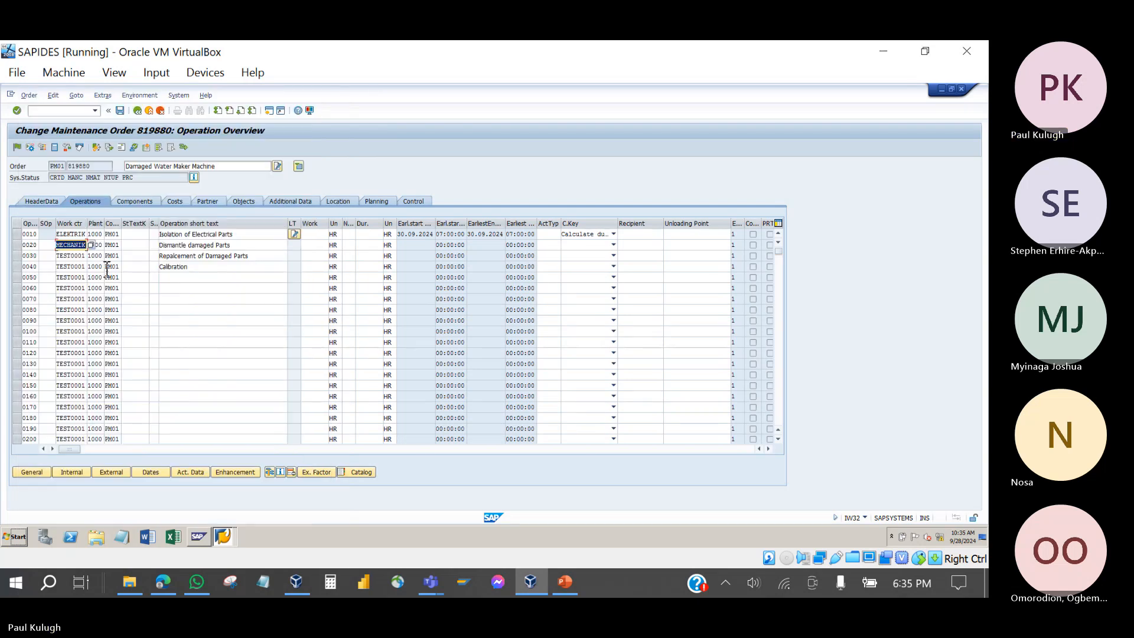
- Assign the MECHANIK work center of plant 1000 to operation 0030, the replacement of damaged parts
{"action": "left_click", "coordinate": [75, 260]}
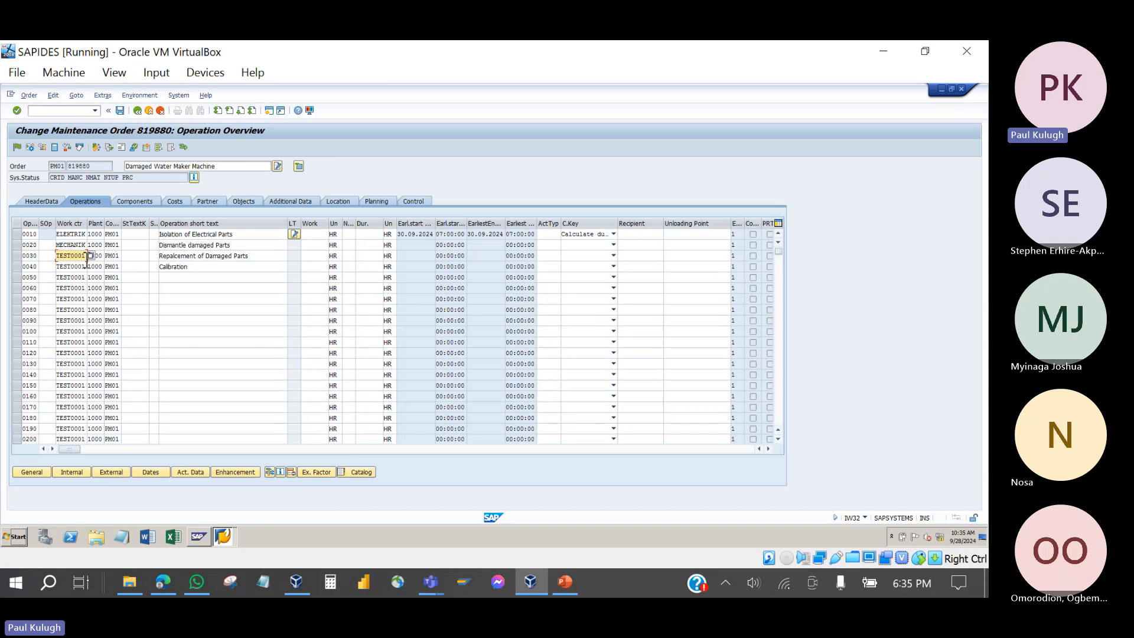
{"action": "left_click", "coordinate": [91, 257]}
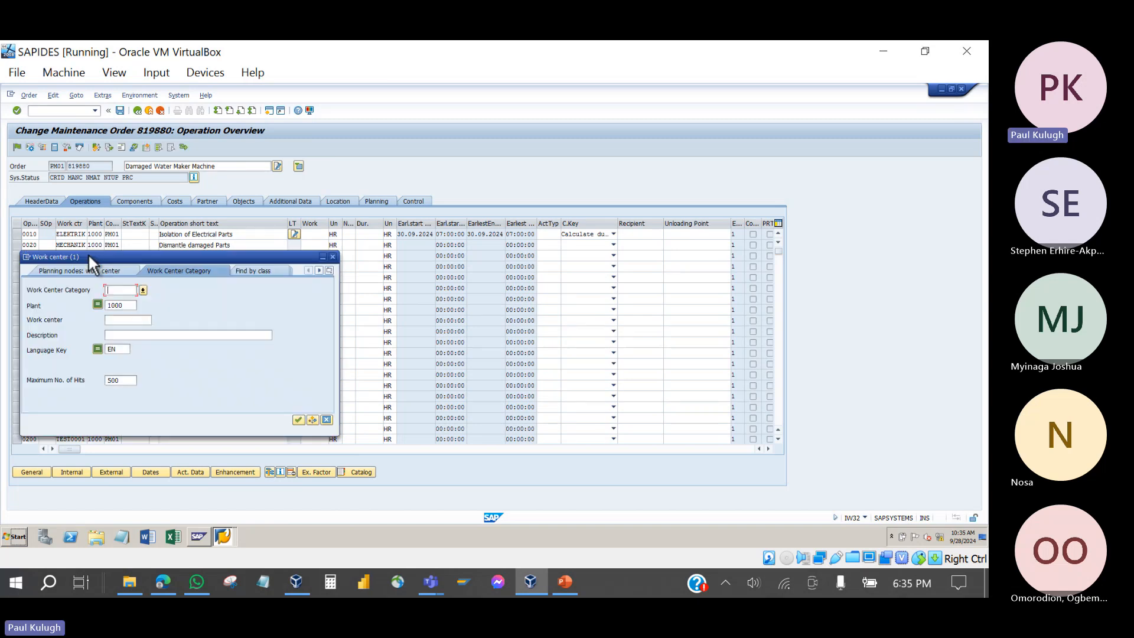
{"action": "left_click", "coordinate": [297, 420]}
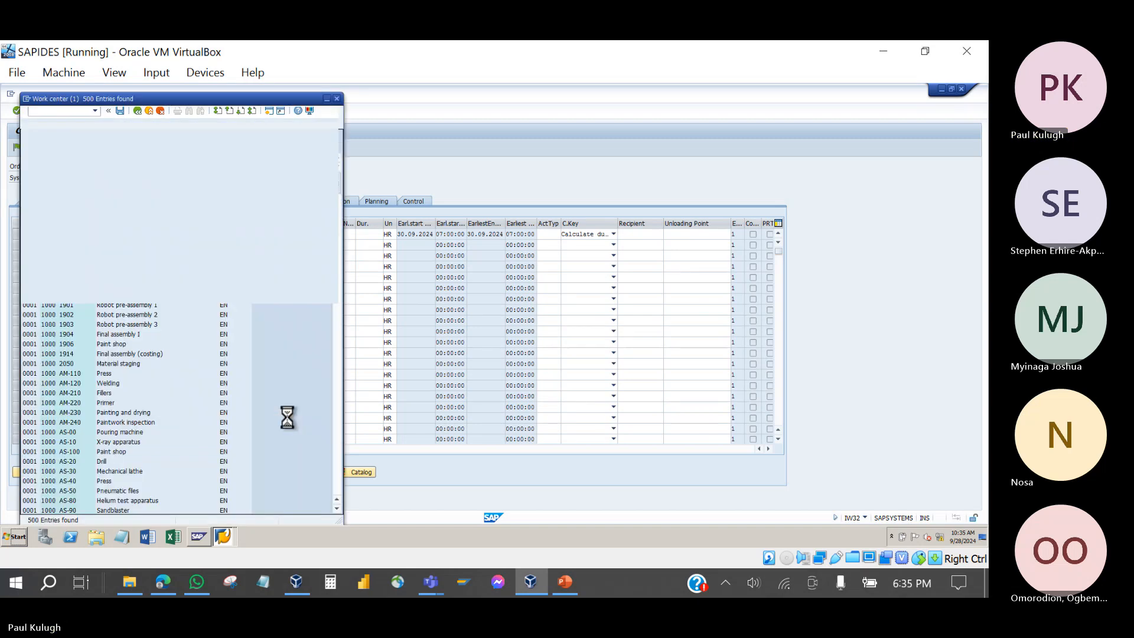
{"action": "scroll", "coordinate": [204, 371], "scroll_direction": "down", "scroll_amount": 20}
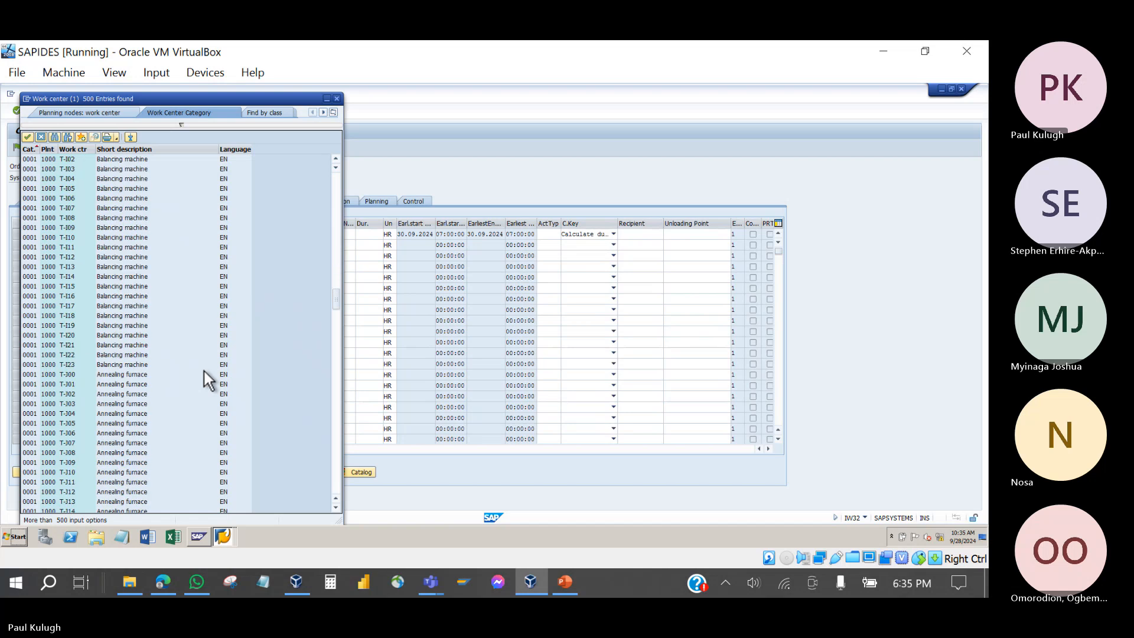
{"action": "scroll", "coordinate": [204, 371], "scroll_direction": "down", "scroll_amount": 20}
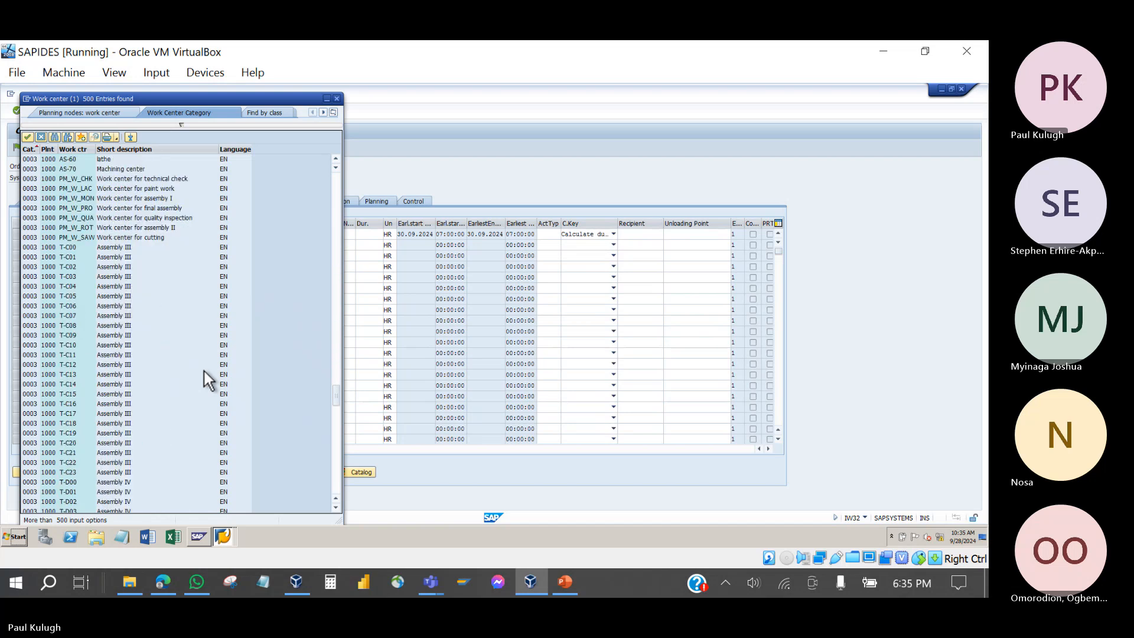
{"action": "scroll", "coordinate": [204, 371], "scroll_direction": "down", "scroll_amount": 20}
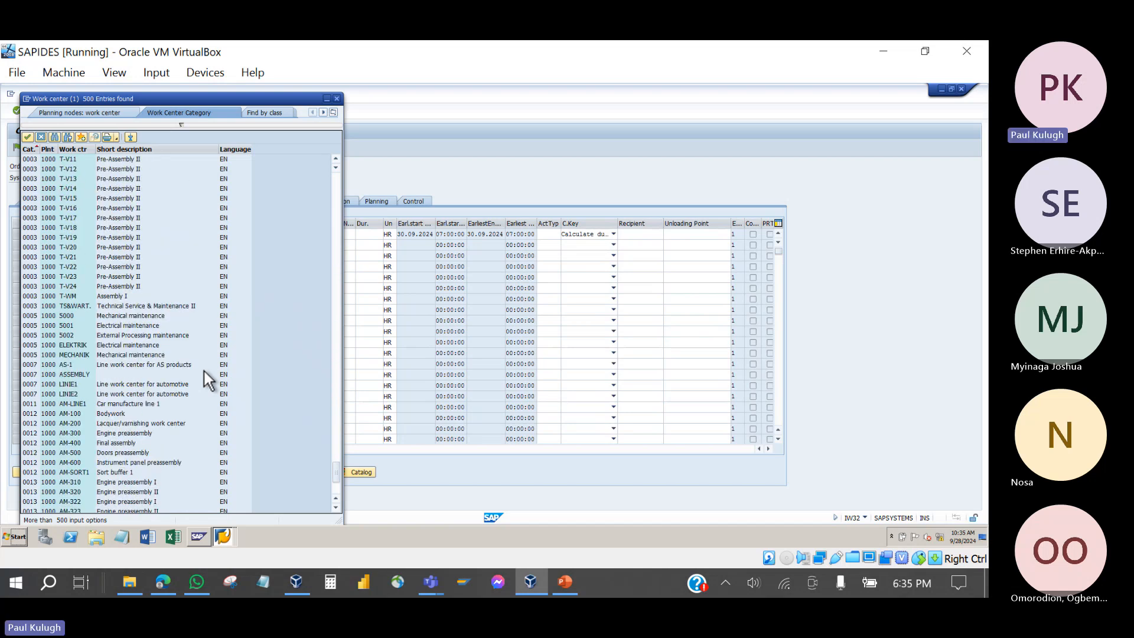
{"action": "left_click", "coordinate": [119, 356]}
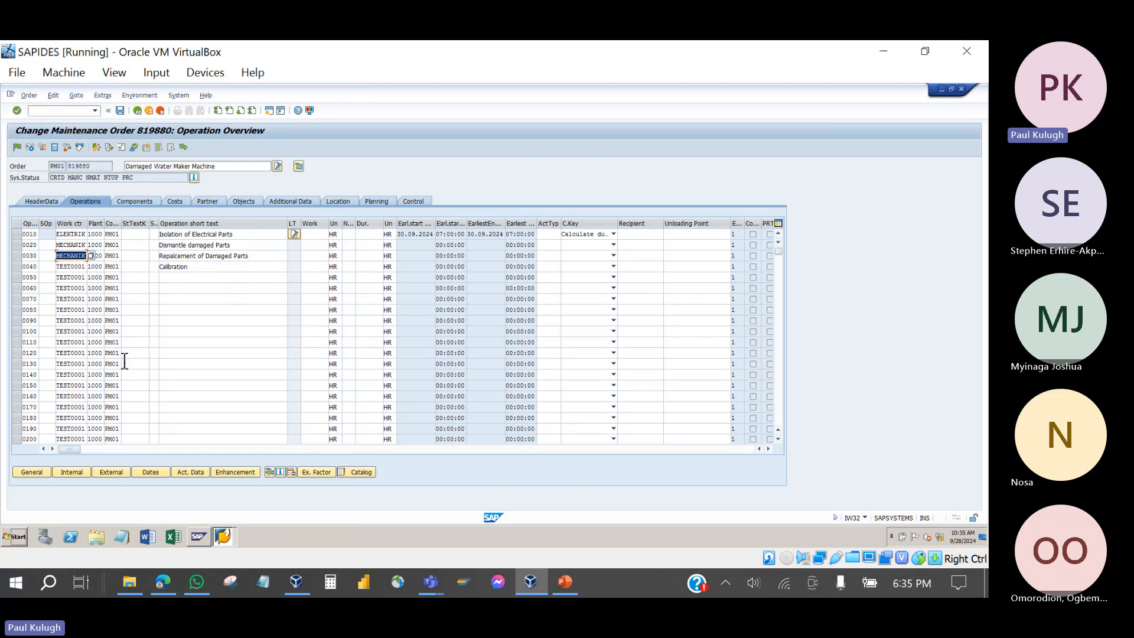
{"action": "left_click", "coordinate": [183, 268]}
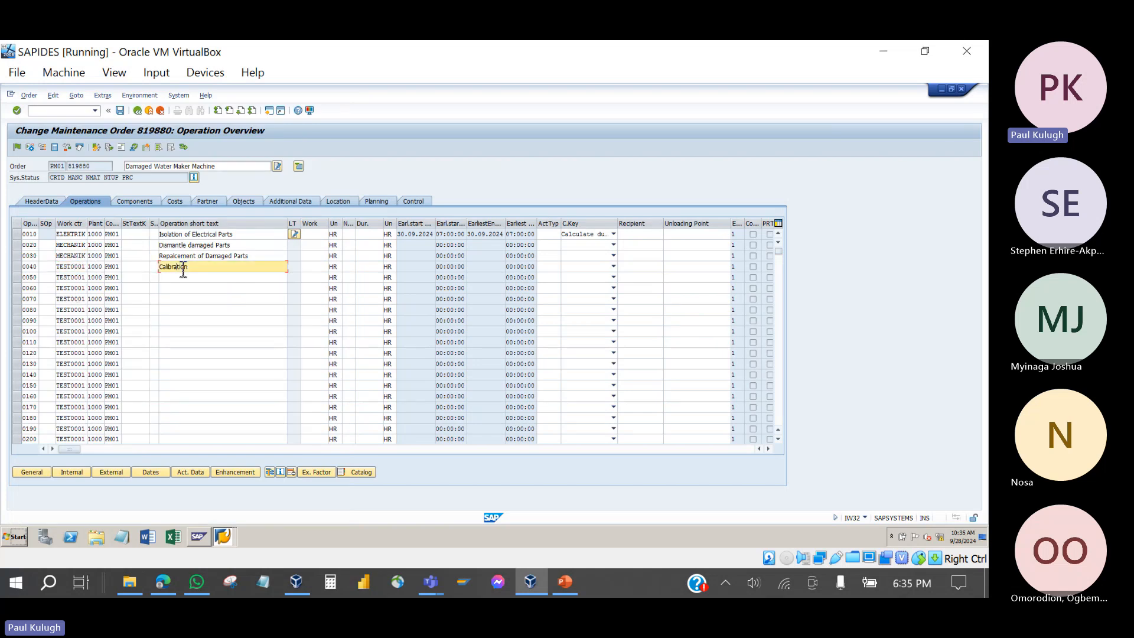
{"action": "left_click", "coordinate": [83, 268]}
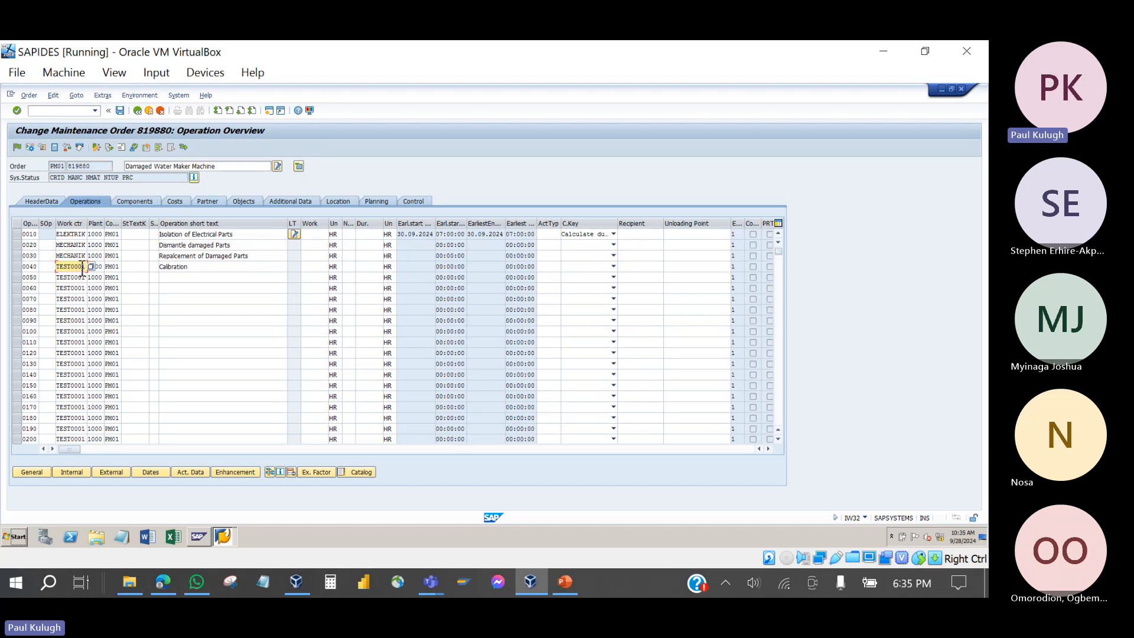
{"action": "left_click", "coordinate": [17, 267]}
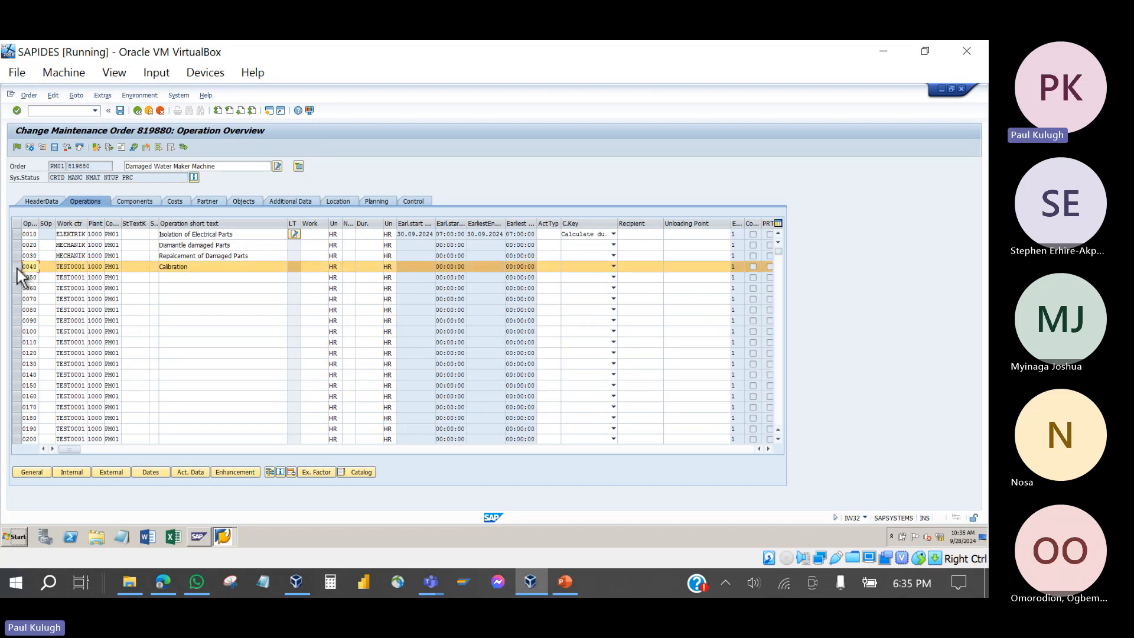
{"action": "left_click", "coordinate": [18, 267]}
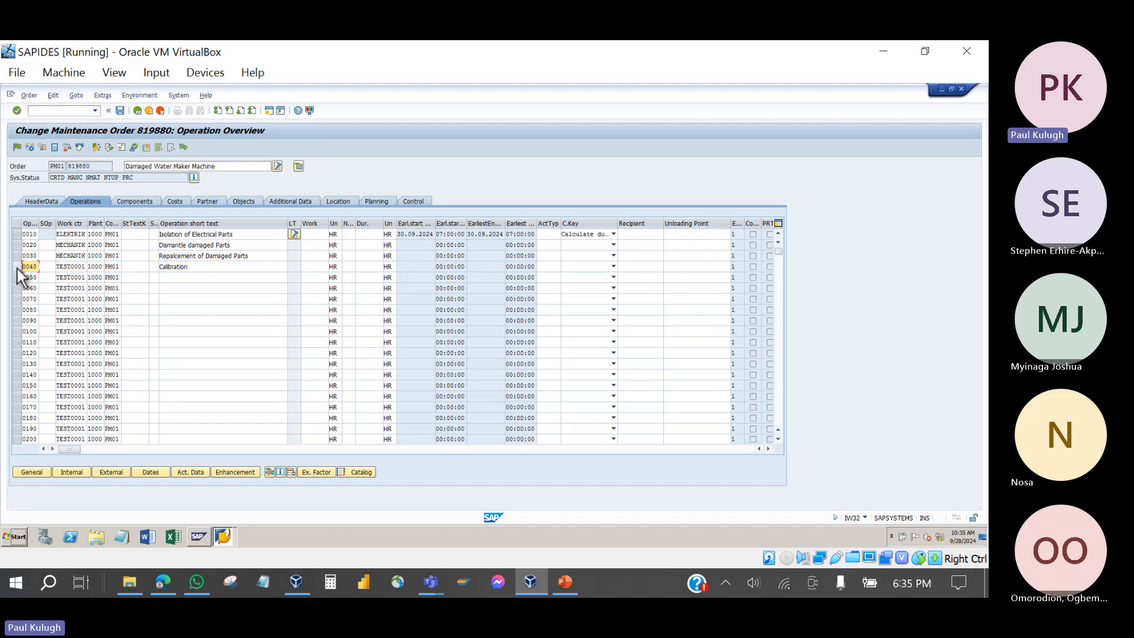
{"action": "left_click", "coordinate": [189, 269]}
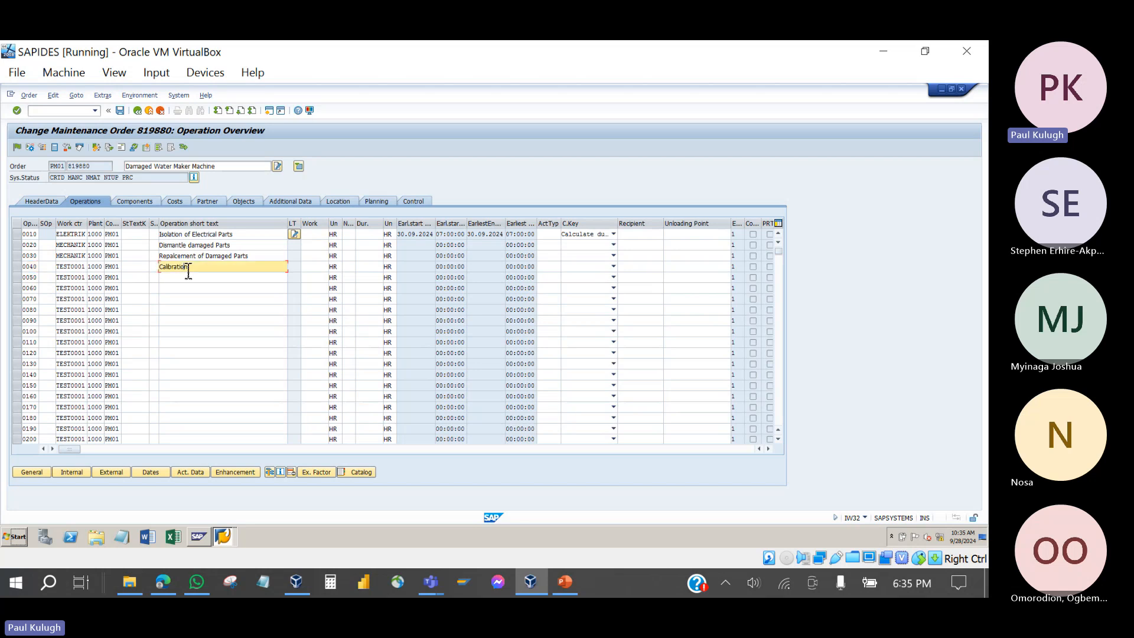
- Set operation 0040's control key to PM03, Plant maintenance - external (services)
{"action": "left_click", "coordinate": [110, 269]}
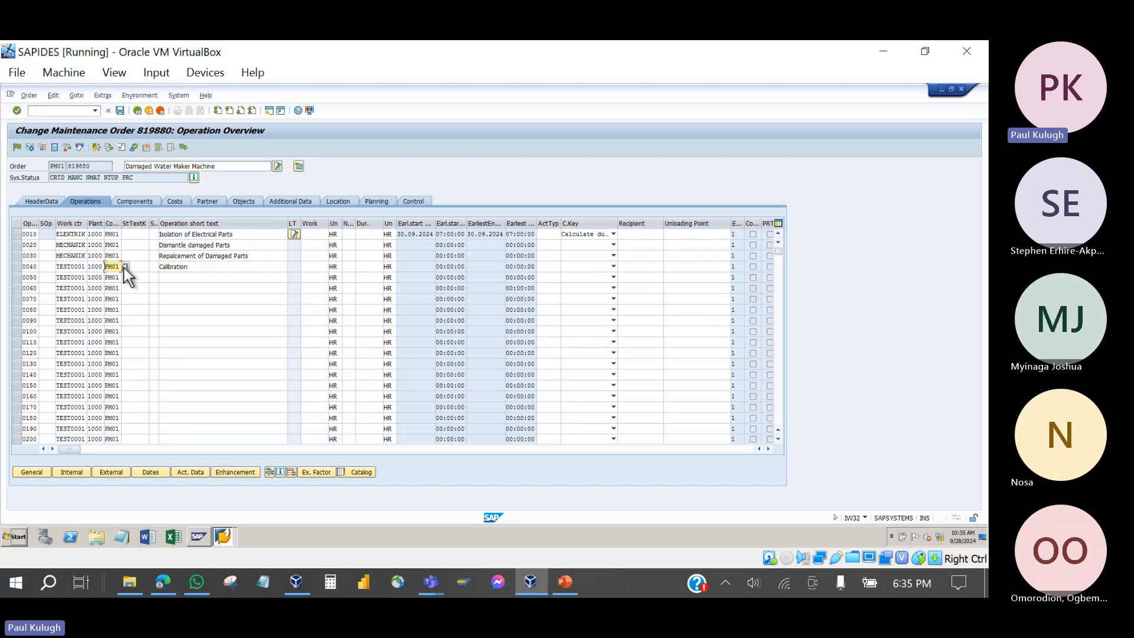
{"action": "left_click", "coordinate": [126, 266]}
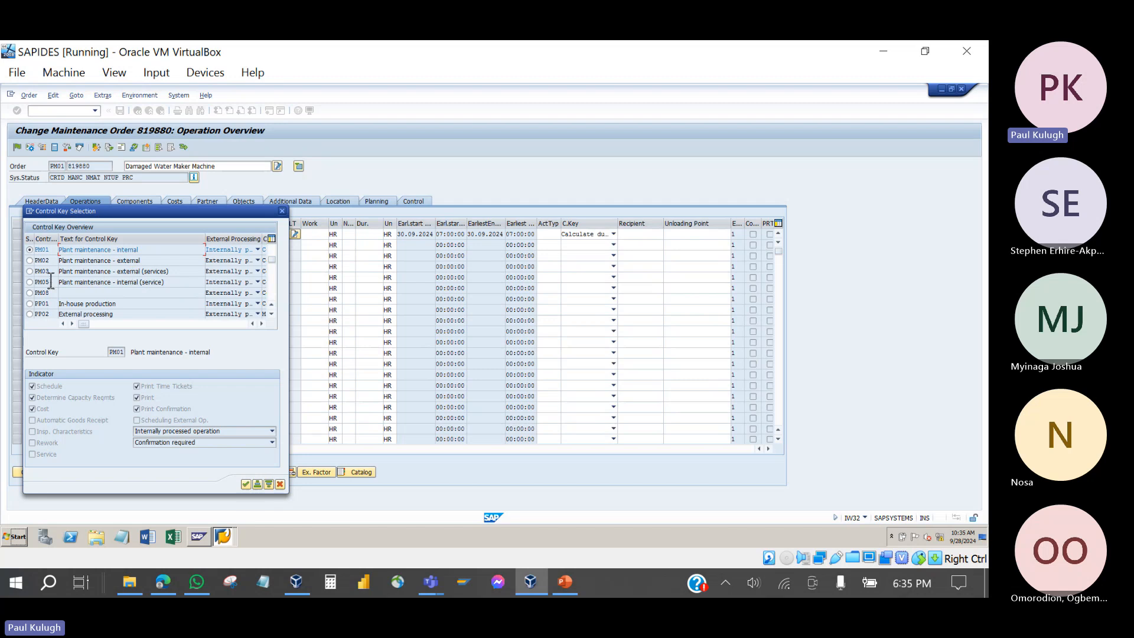
{"action": "left_click", "coordinate": [31, 271]}
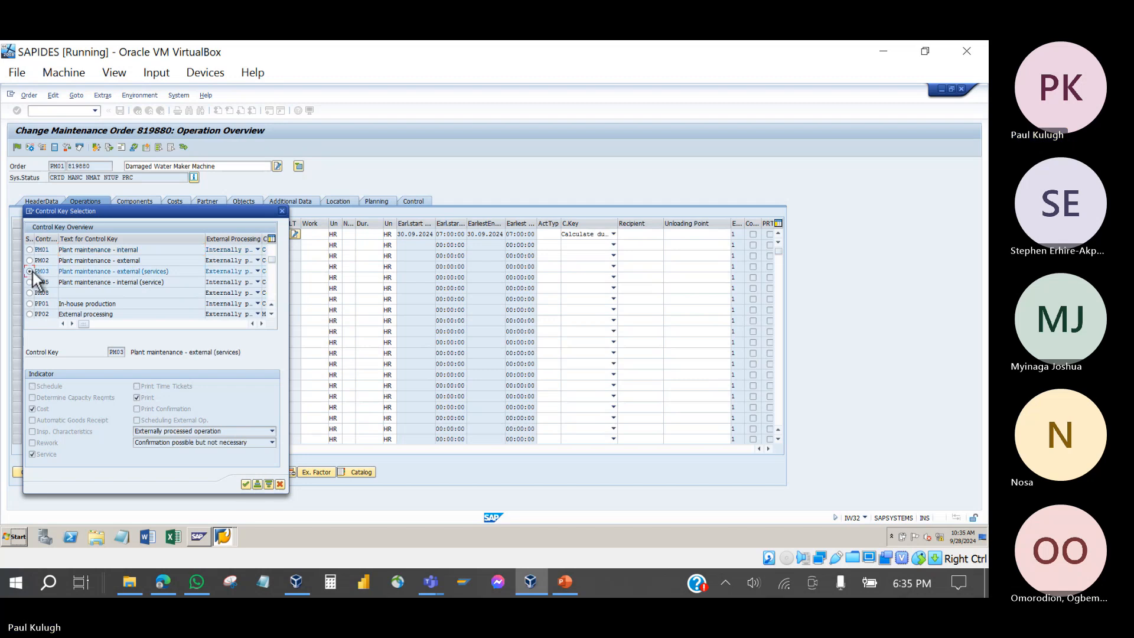
{"action": "left_click", "coordinate": [243, 485]}
{"action": "left_click", "coordinate": [186, 269]}
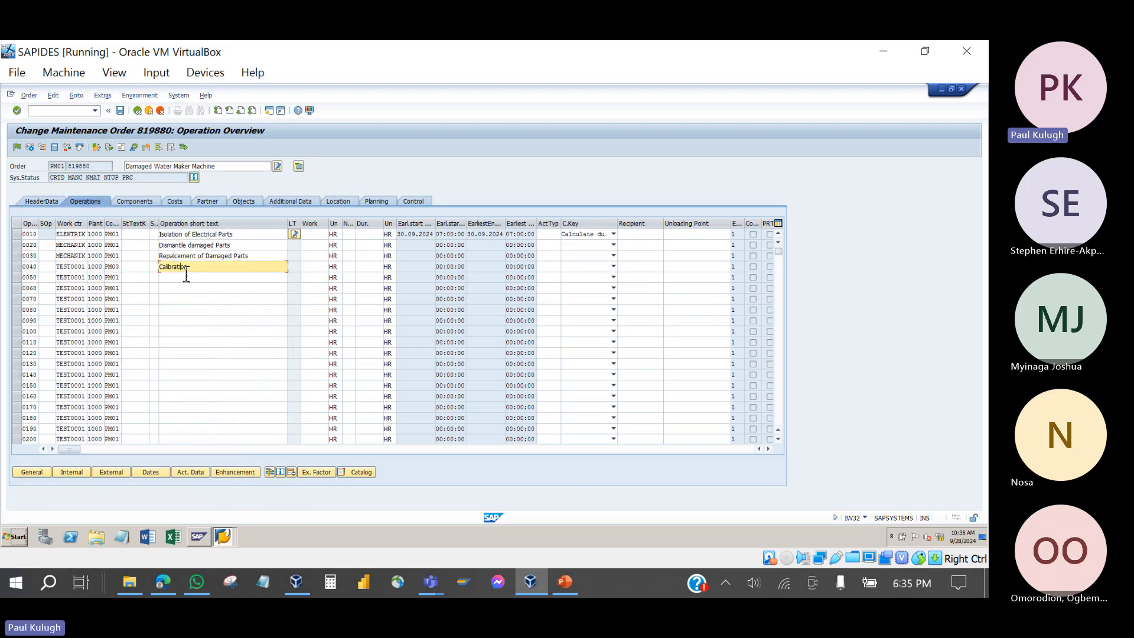
{"action": "left_click", "coordinate": [115, 268]}
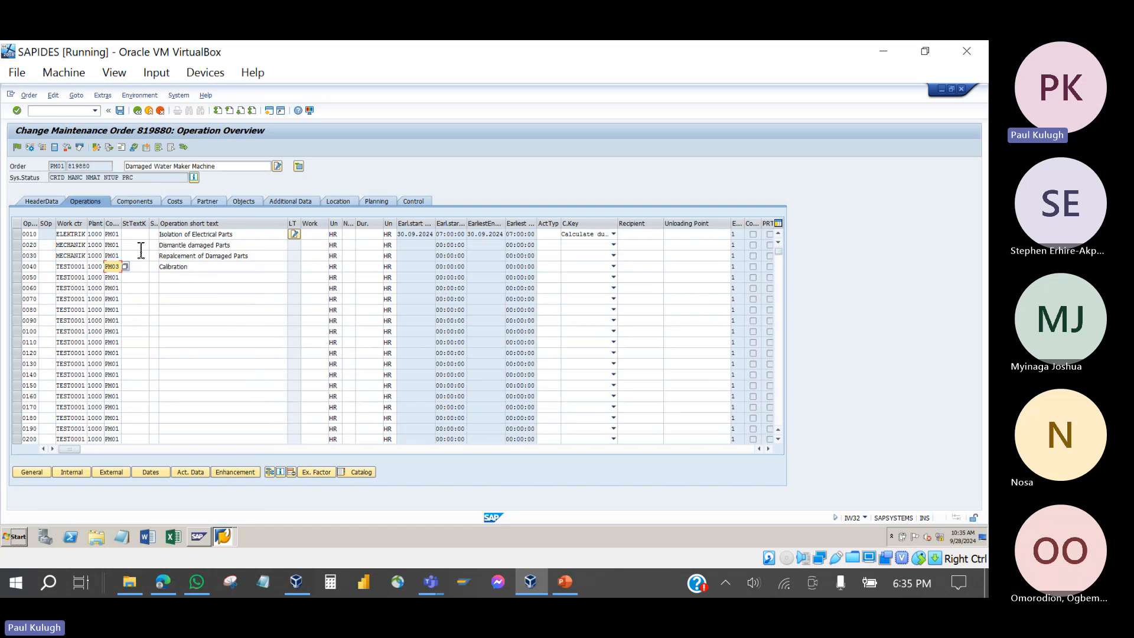
{"action": "left_click", "coordinate": [17, 267]}
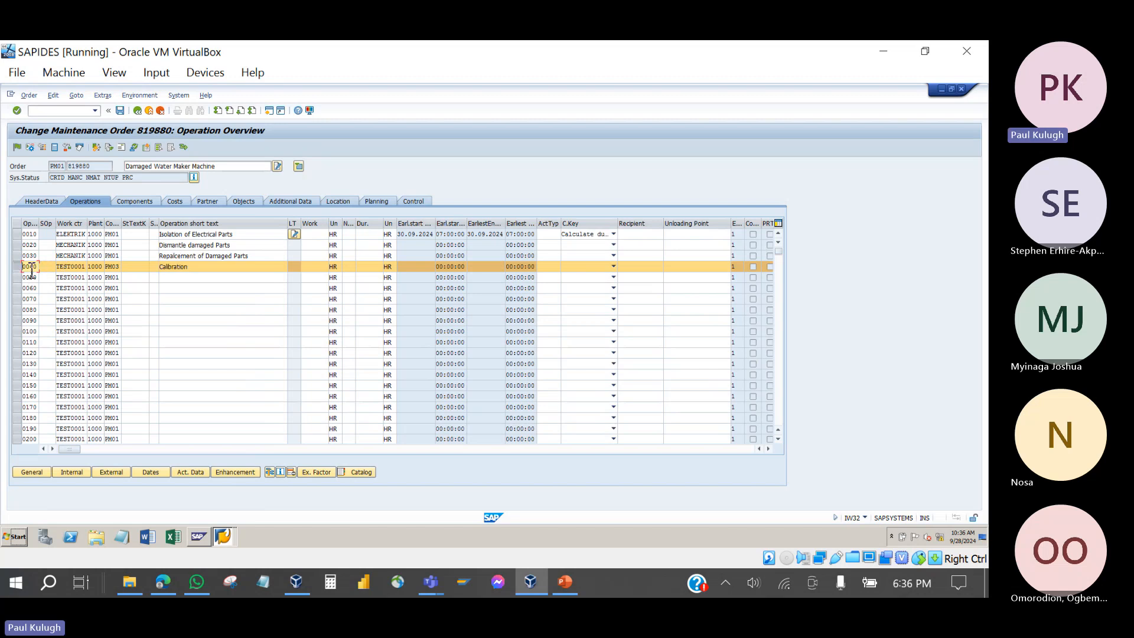
{"action": "left_click", "coordinate": [14, 267]}
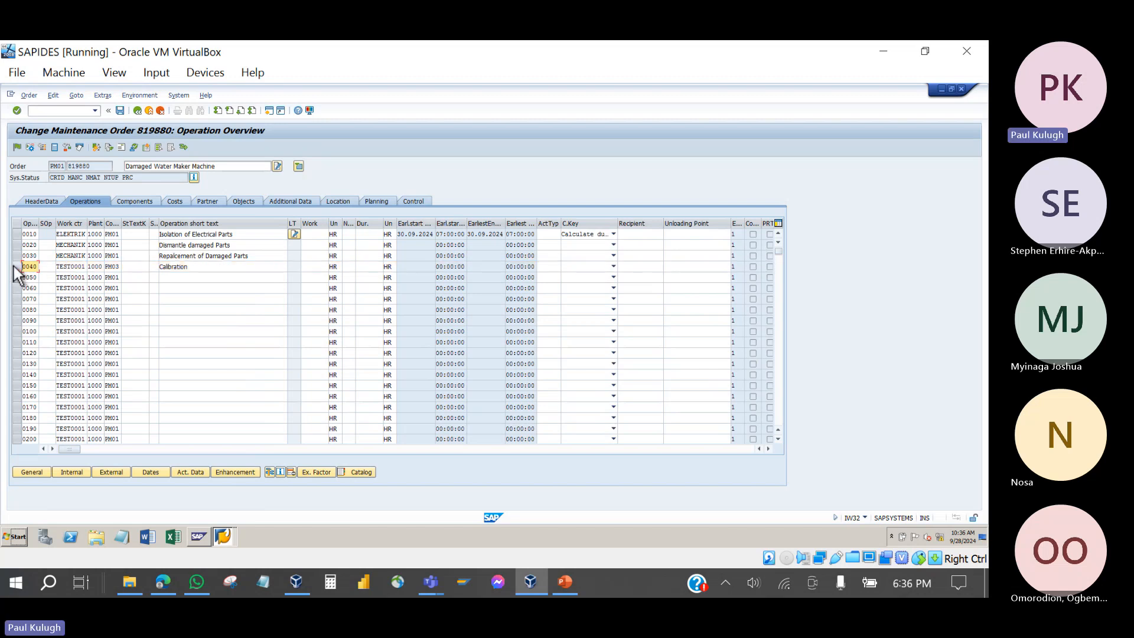
{"action": "left_click", "coordinate": [117, 266]}
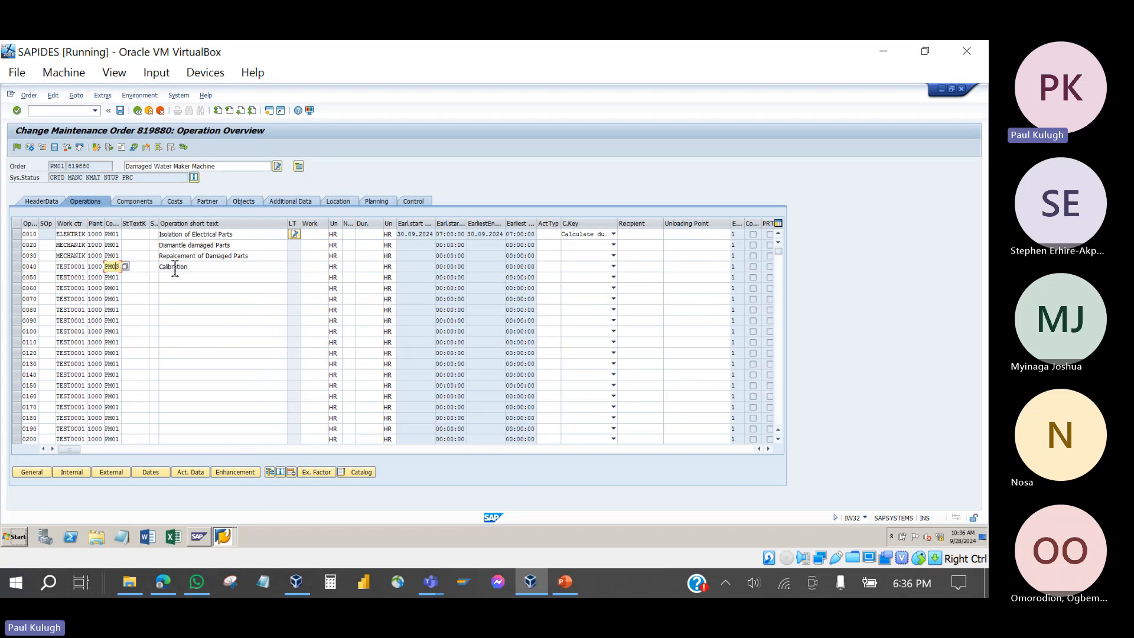
{"action": "left_click", "coordinate": [196, 267]}
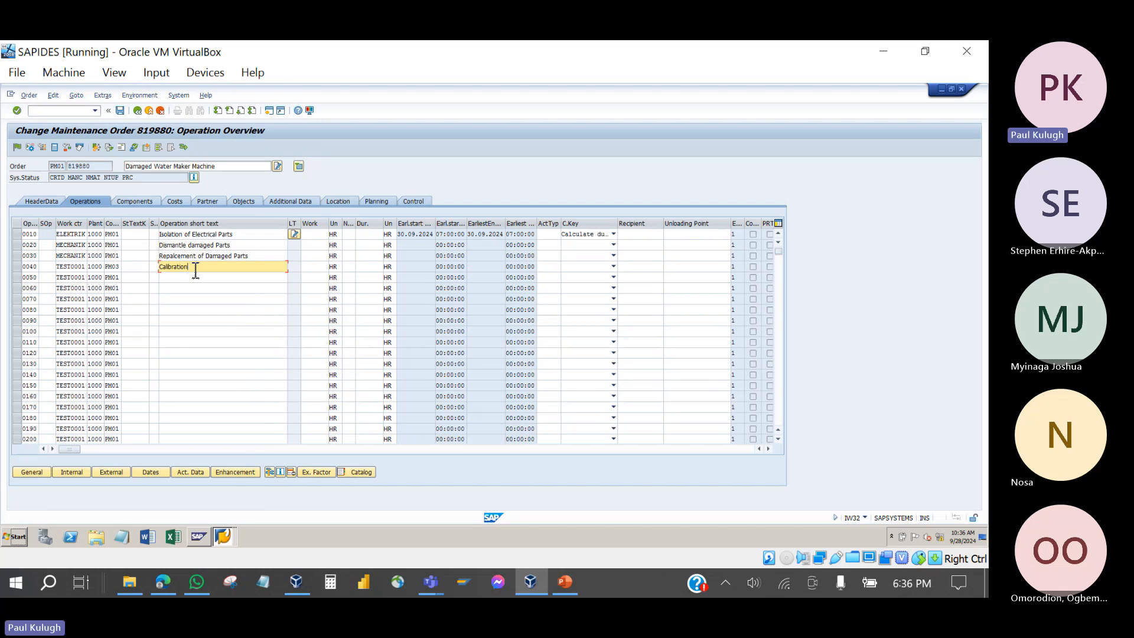
- Open the external processing details of operation 0040, Calibration, continuing past the activity type warnings
{"action": "left_click", "coordinate": [18, 266]}
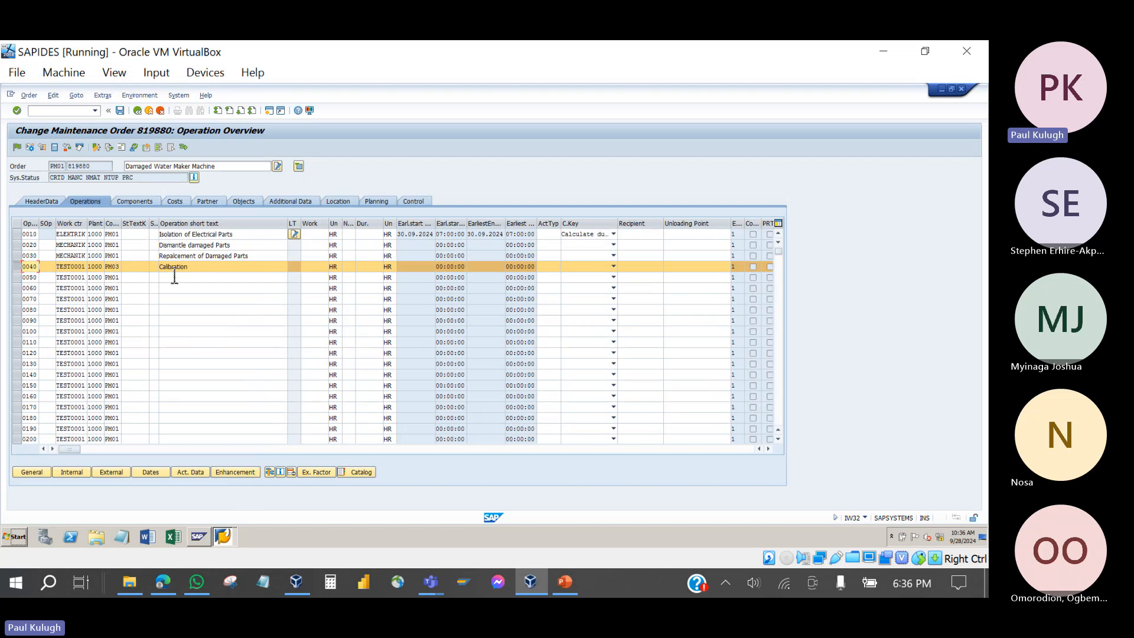
{"action": "left_click", "coordinate": [112, 473]}
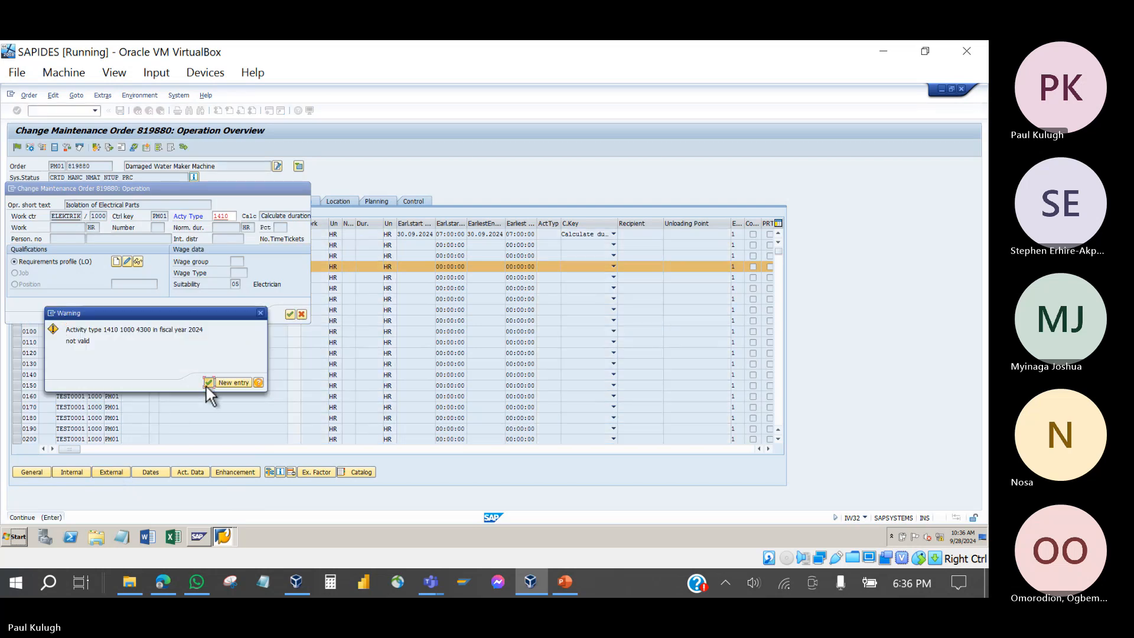
{"action": "left_click", "coordinate": [207, 384]}
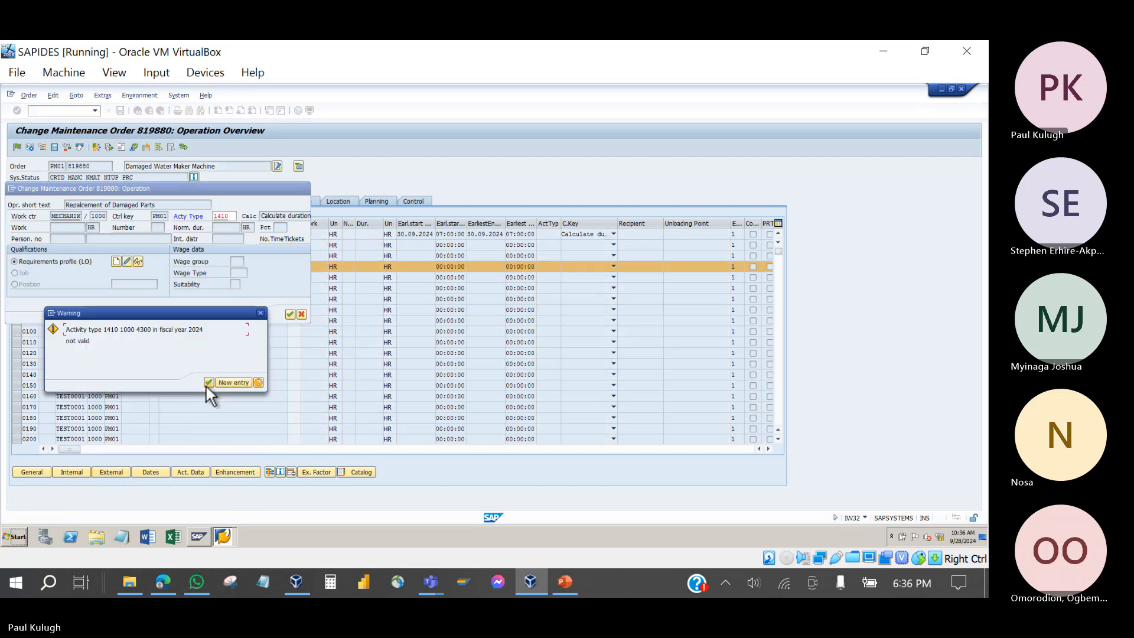
{"action": "left_click", "coordinate": [207, 384]}
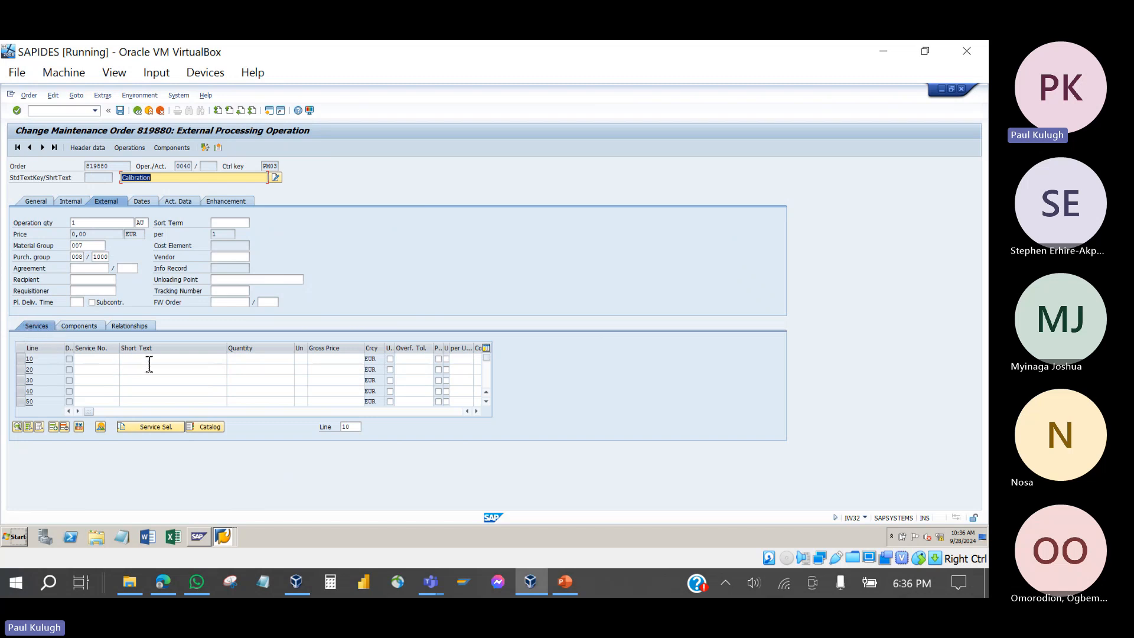
- Enter service line 10 as "Mobilization" with quantity 1, unit AU and a gross price of 1000 EUR
{"action": "left_click", "coordinate": [181, 360]}
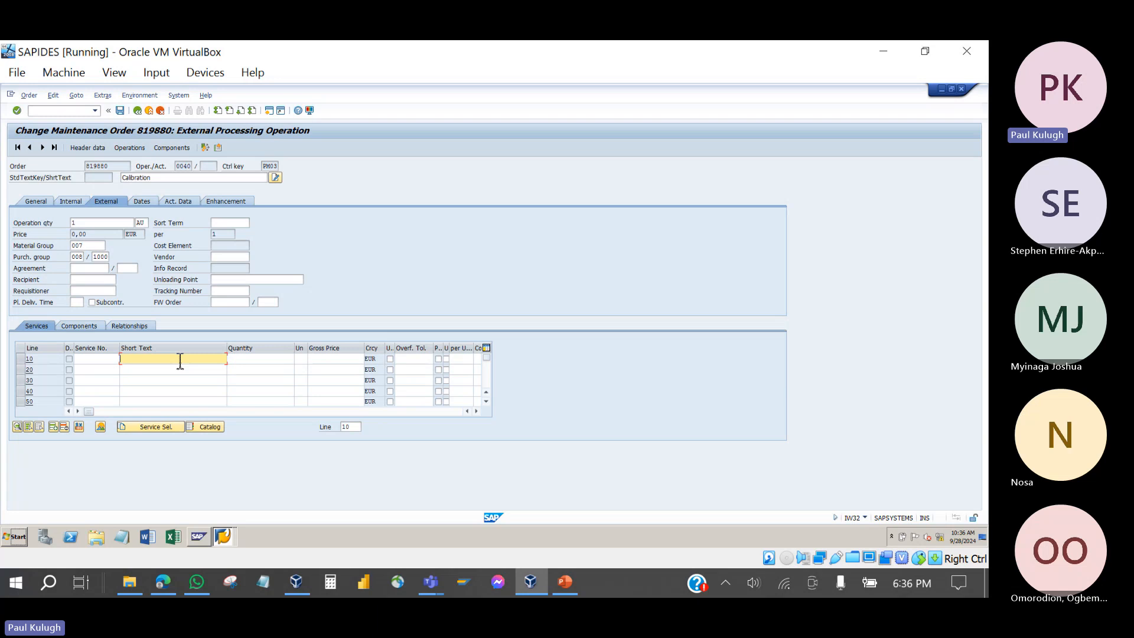
{"action": "type", "text": "Mobilization"}
{"action": "left_click", "coordinate": [181, 375]}
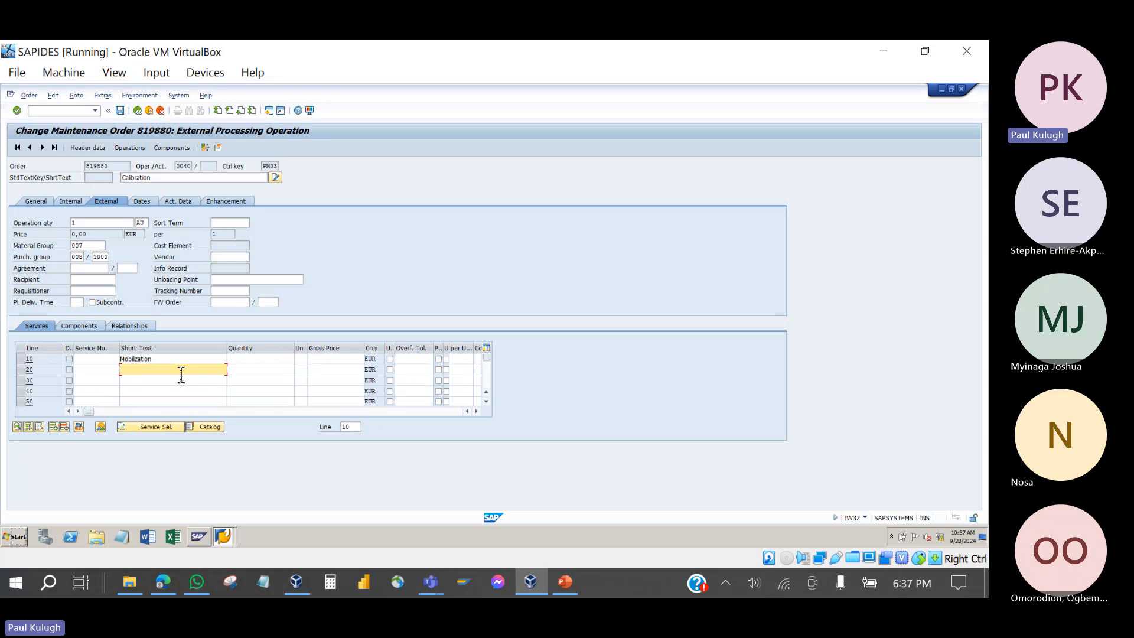
{"action": "left_click", "coordinate": [178, 363]}
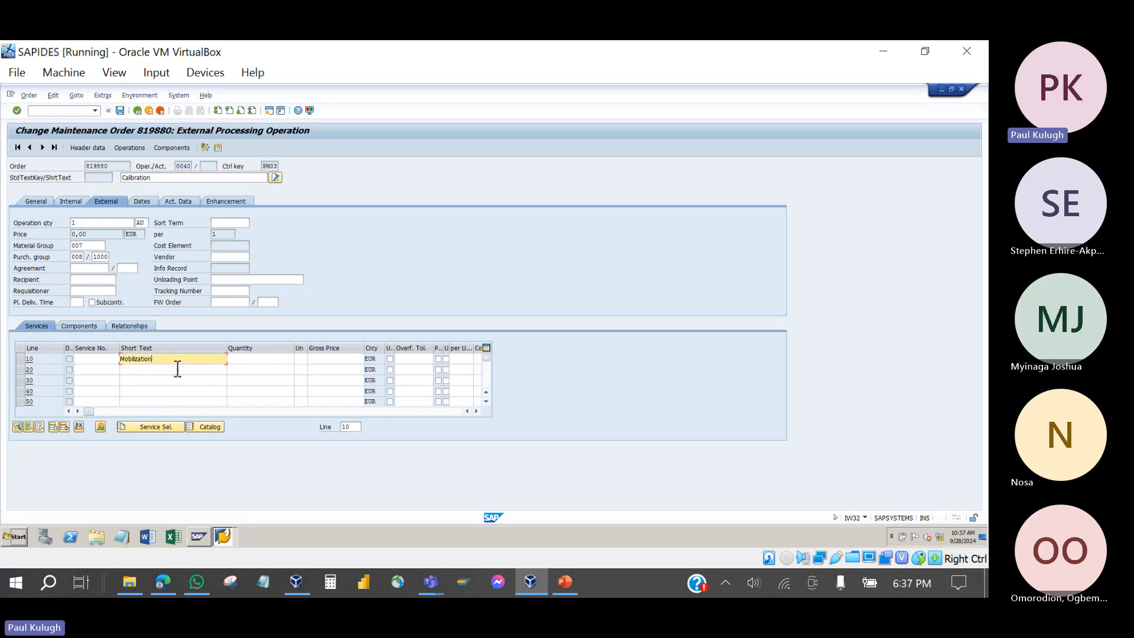
{"action": "left_click", "coordinate": [251, 360]}
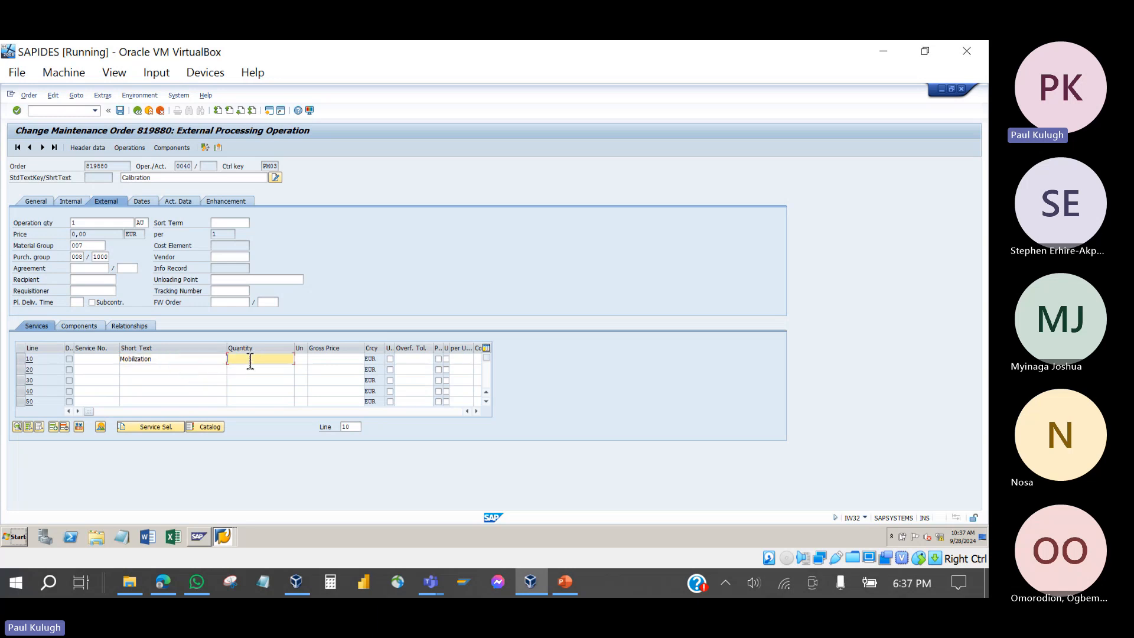
{"action": "left_click", "coordinate": [300, 361]}
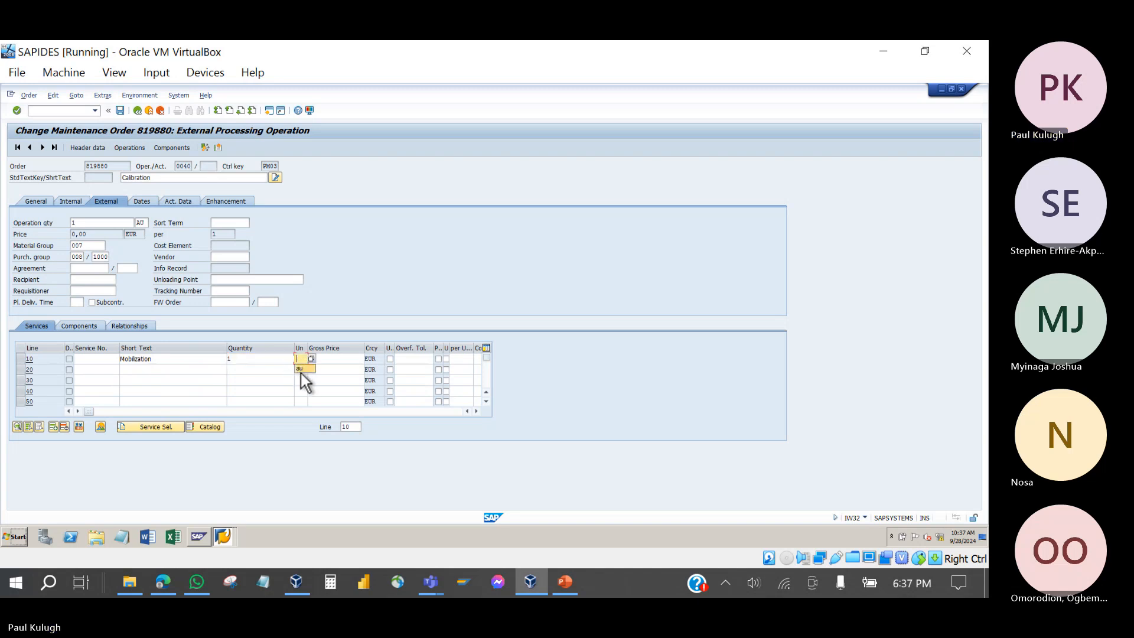
{"action": "left_click", "coordinate": [303, 367]}
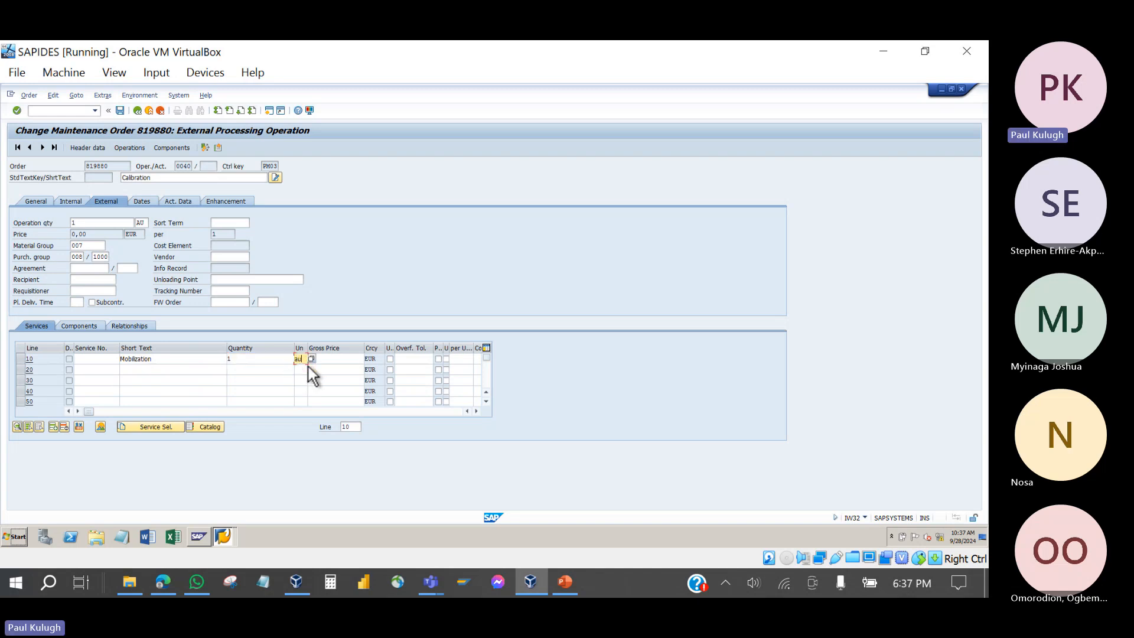
{"action": "left_click", "coordinate": [326, 361]}
{"action": "type", "text": "1000"}
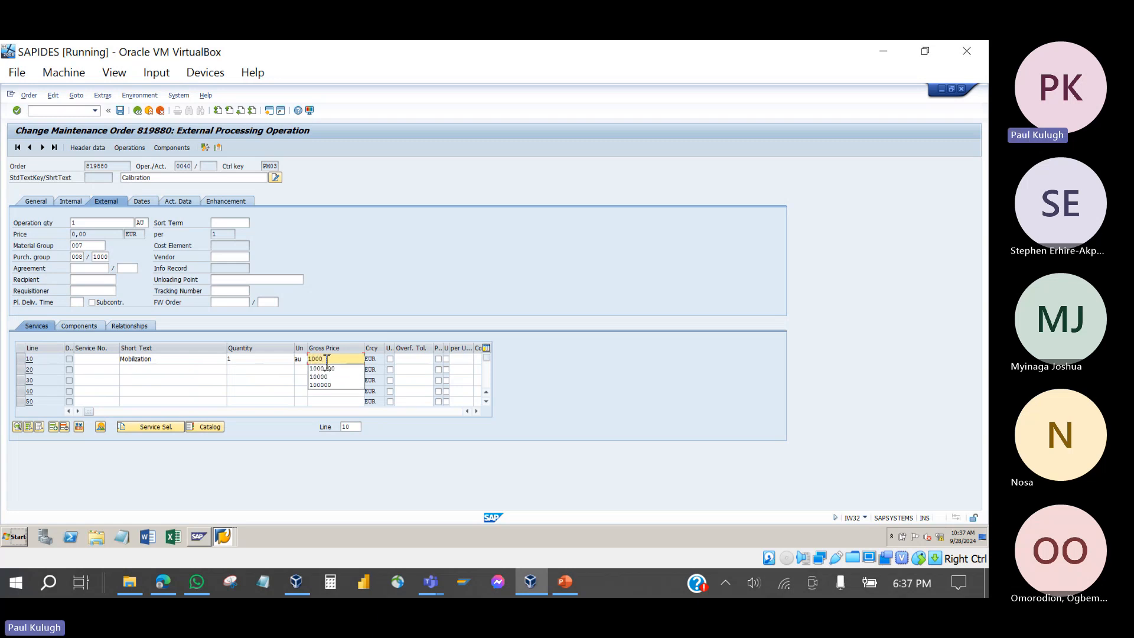
{"action": "key", "text": "Return"}
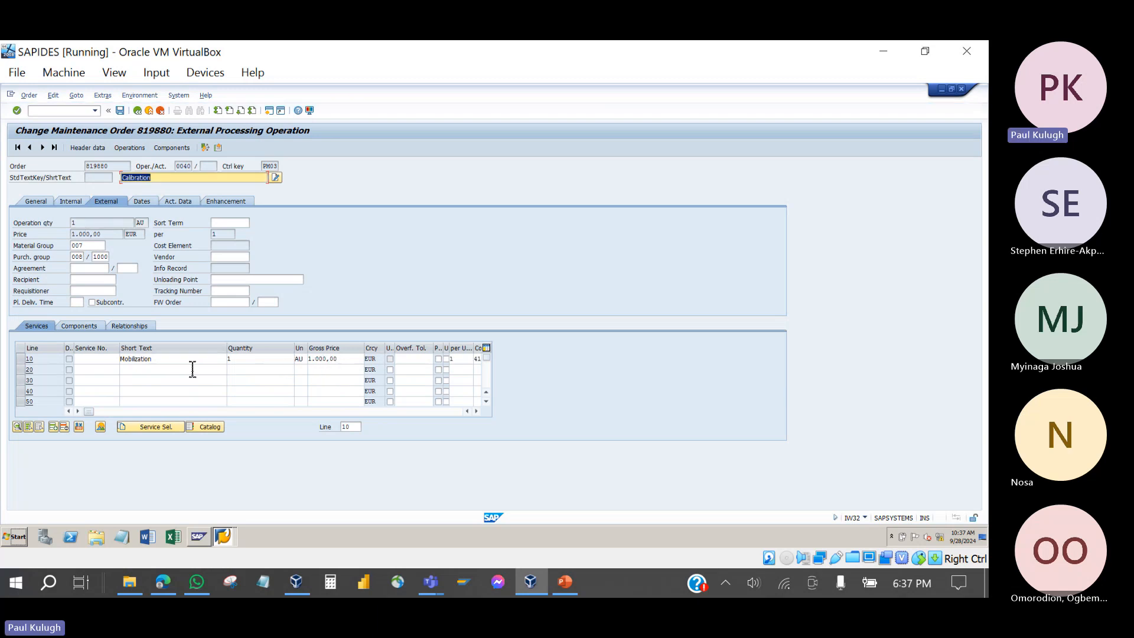
{"action": "left_click", "coordinate": [166, 373]}
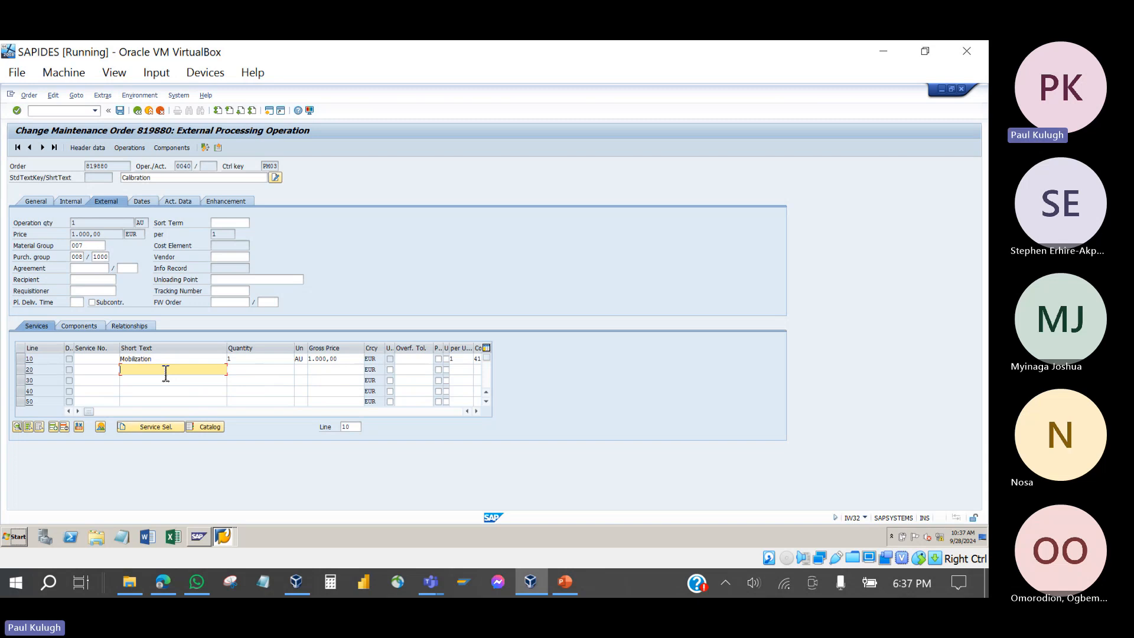
{"action": "type", "text": "Spar"}
{"action": "key", "text": "BackSpace"}
{"action": "key", "text": "BackSpace"}
{"action": "key", "text": "BackSpace"}
{"action": "key", "text": "BackSpace"}
{"action": "key", "text": "BackSpace"}
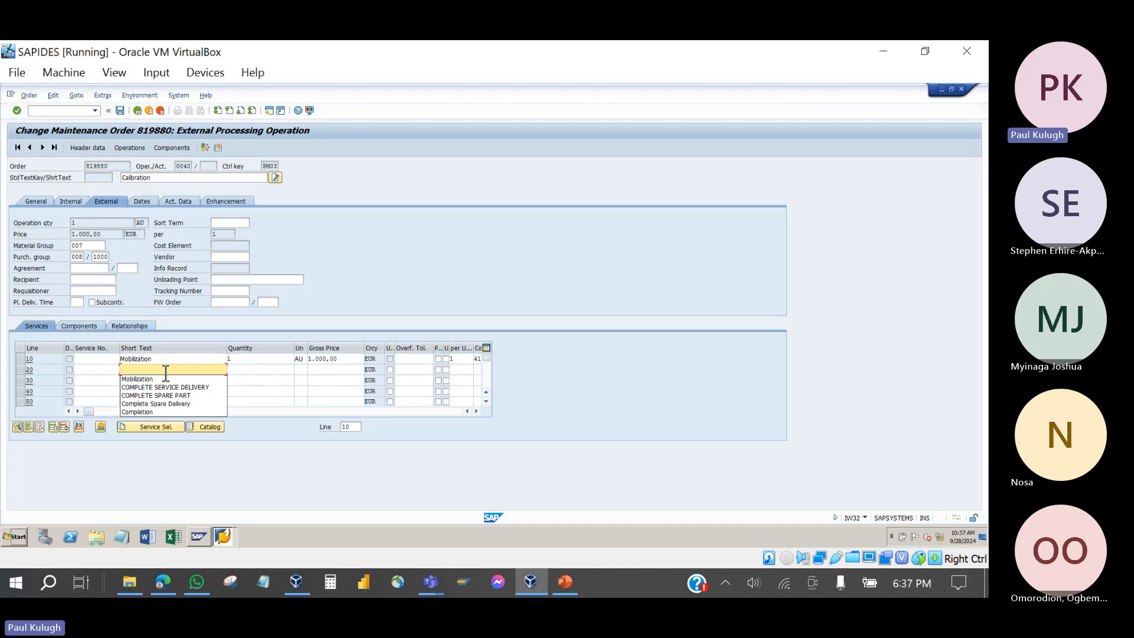
{"action": "type", "text": "T"}
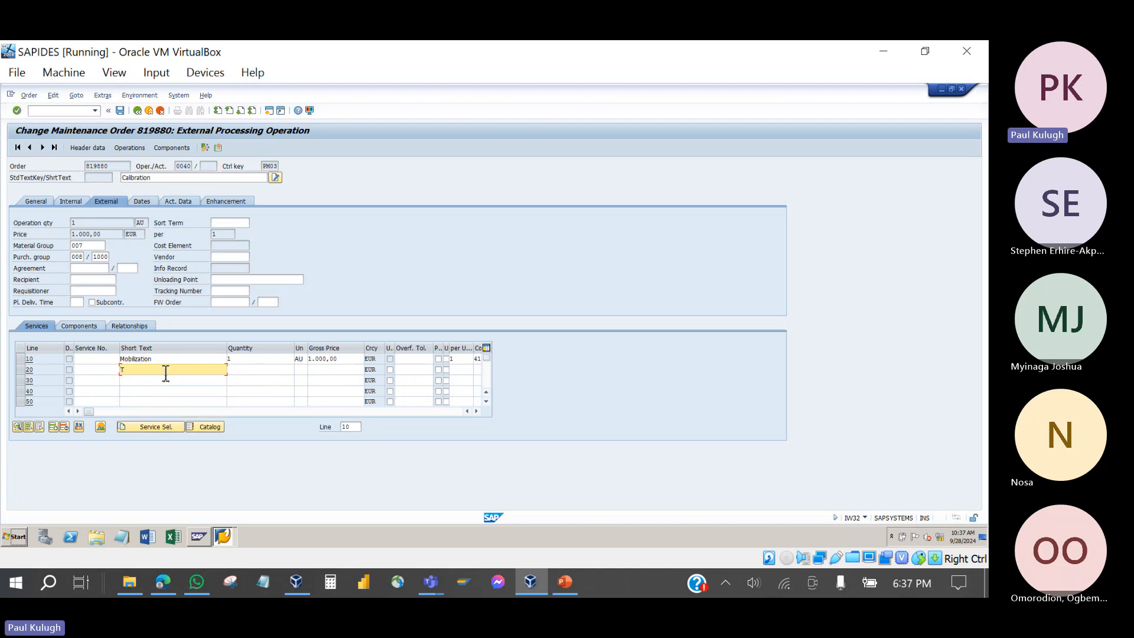
{"action": "type", "text": "o"}
{"action": "key", "text": "BackSpace"}
{"action": "key", "text": "BackSpace"}
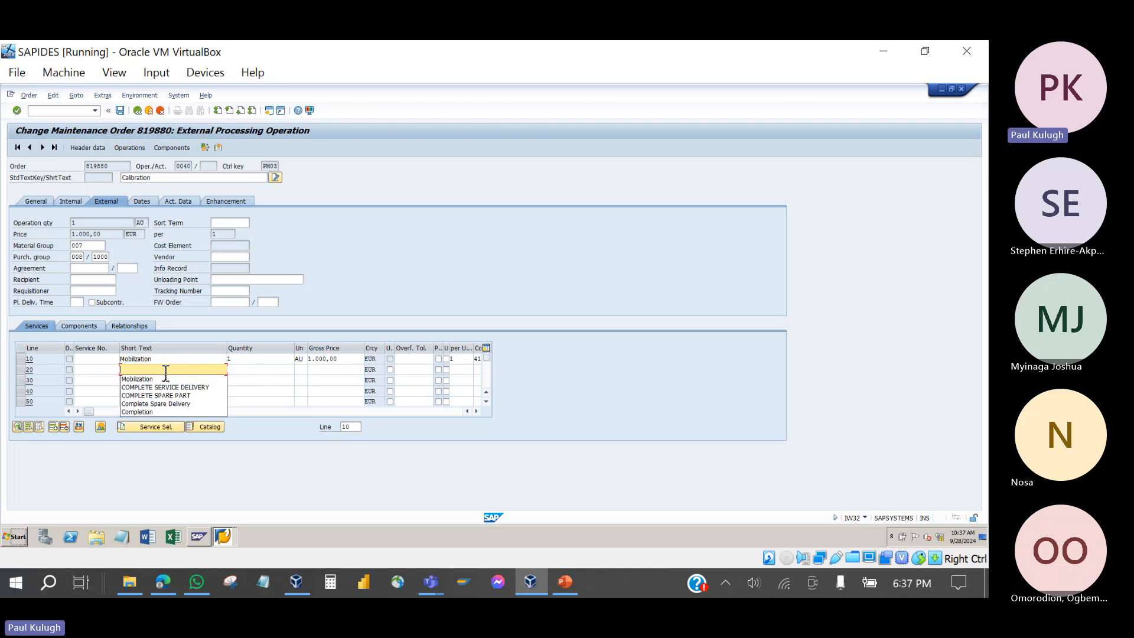
- Enter service line 20 as "Equipment" with quantity 1, unit AU and a gross price of 10000 EUR
{"action": "type", "text": "Equipment"}
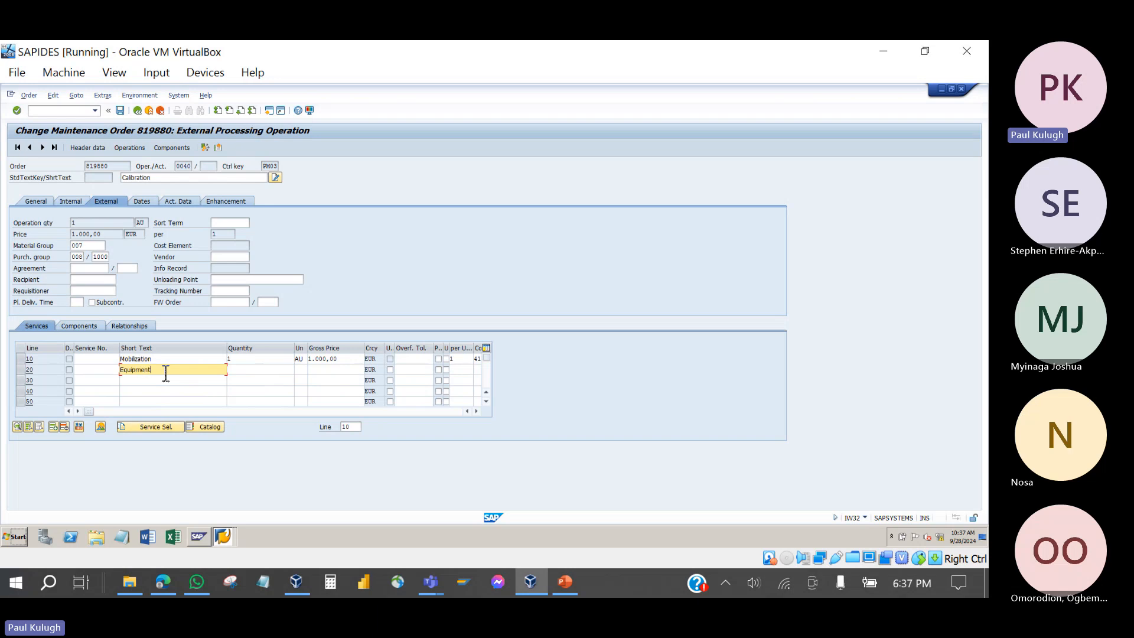
{"action": "left_click", "coordinate": [238, 371]}
{"action": "type", "text": "1"}
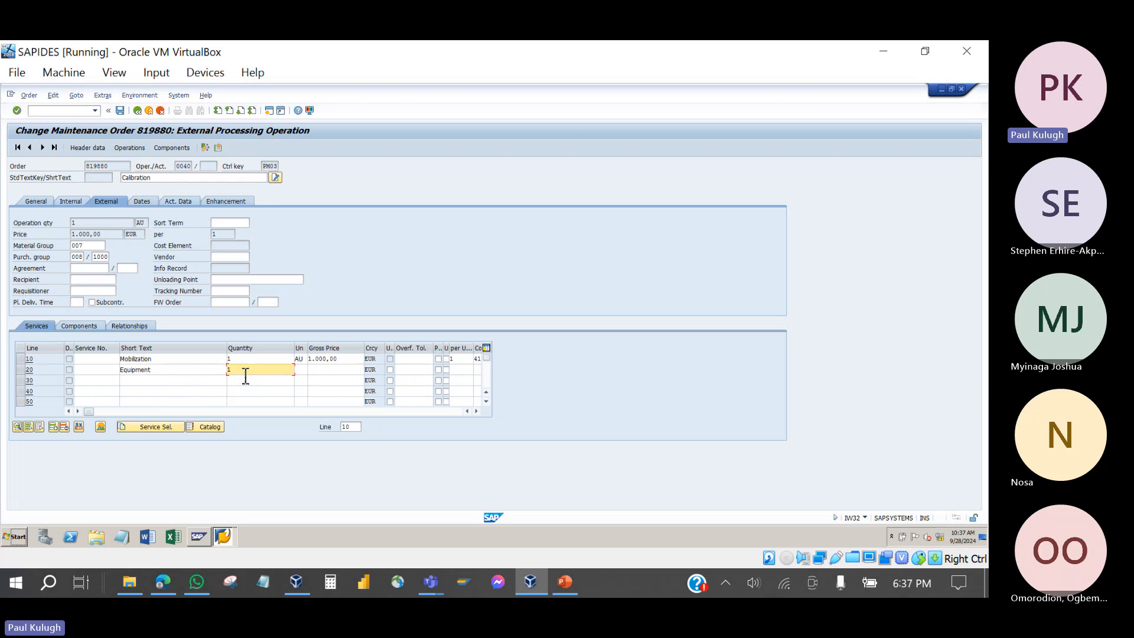
{"action": "left_click", "coordinate": [303, 371]}
{"action": "left_click", "coordinate": [303, 380]}
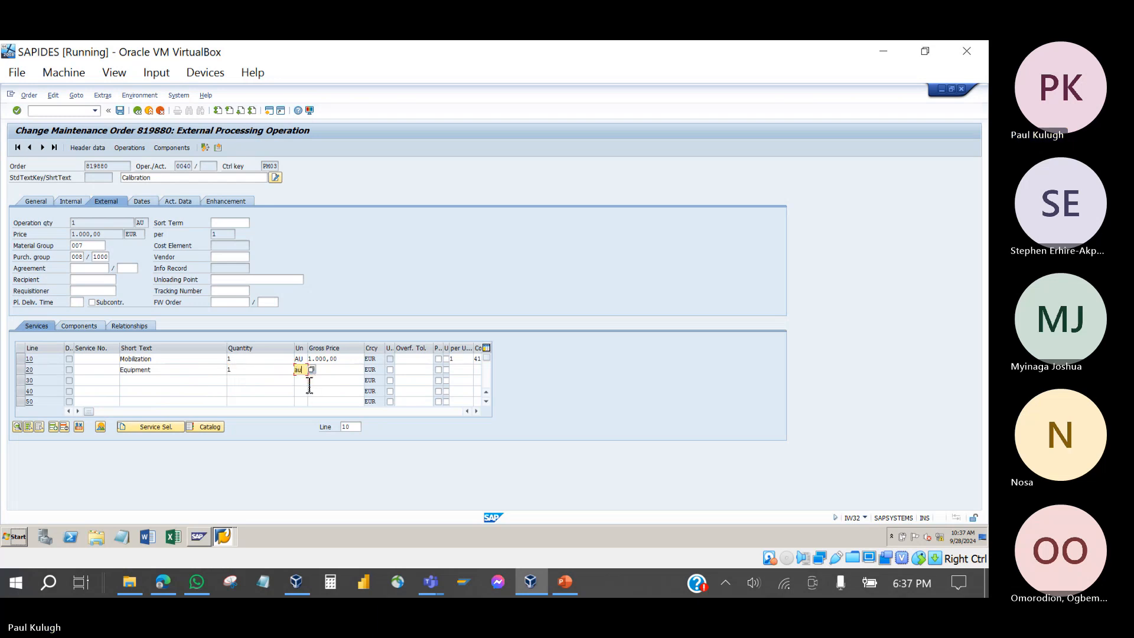
{"action": "key", "text": "Tab"}
{"action": "type", "text": "10000"}
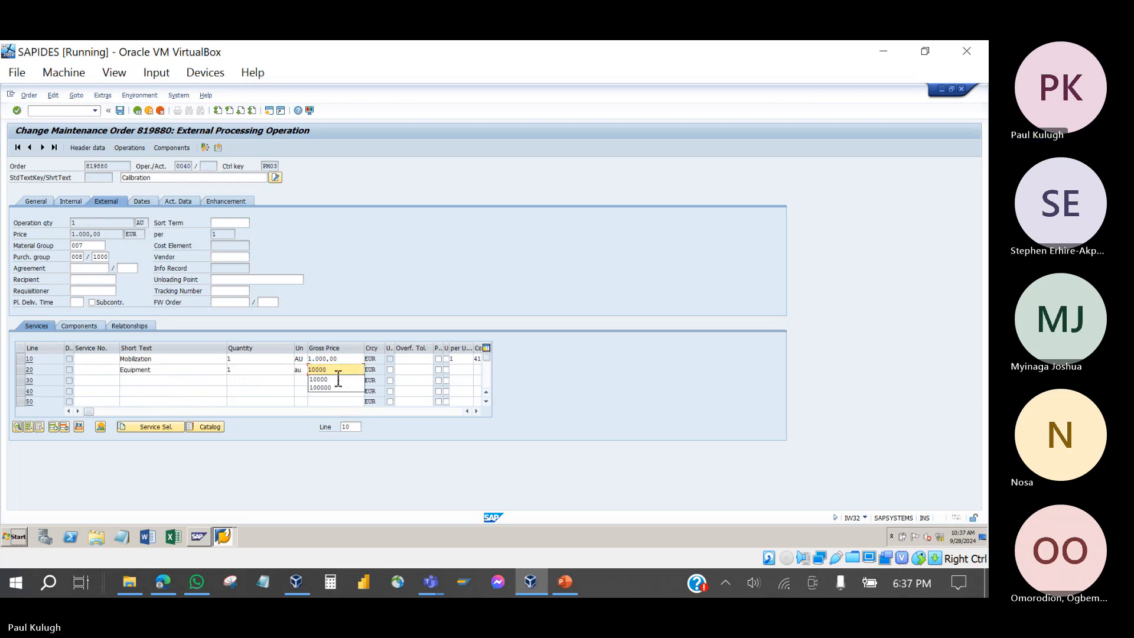
{"action": "key", "text": "Return"}
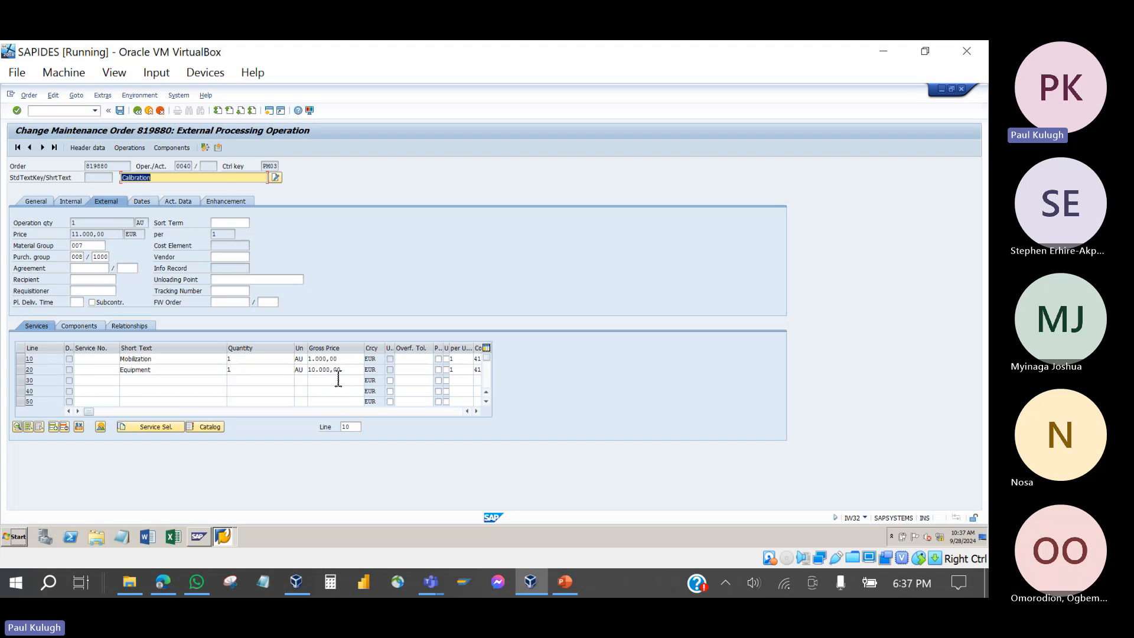
- Enter service line 30 as "Completion" with quantity 1, unit AU and a gross price of 30000 EUR
{"action": "left_click", "coordinate": [178, 382]}
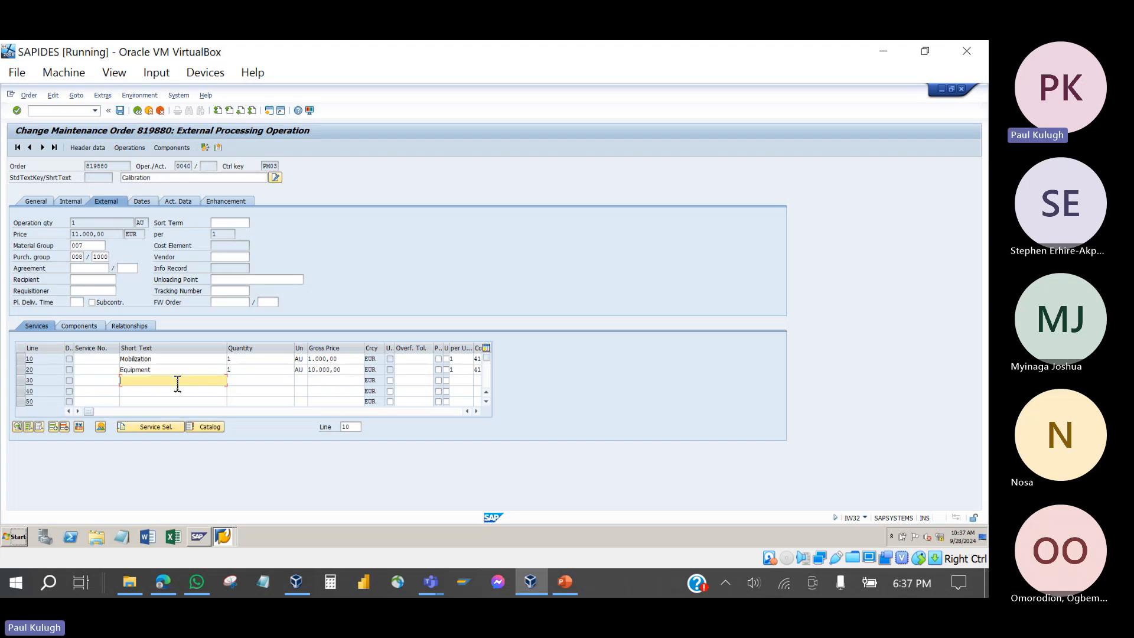
{"action": "type", "text": "Com"}
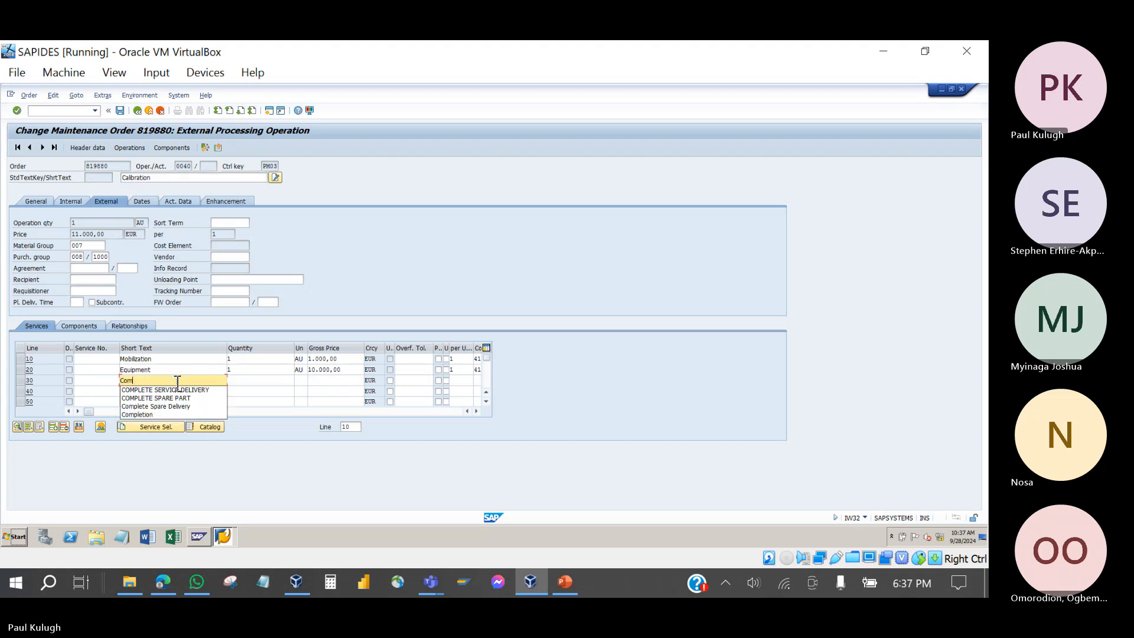
{"action": "type", "text": "pletion"}
{"action": "left_click", "coordinate": [241, 382]}
{"action": "type", "text": "1"}
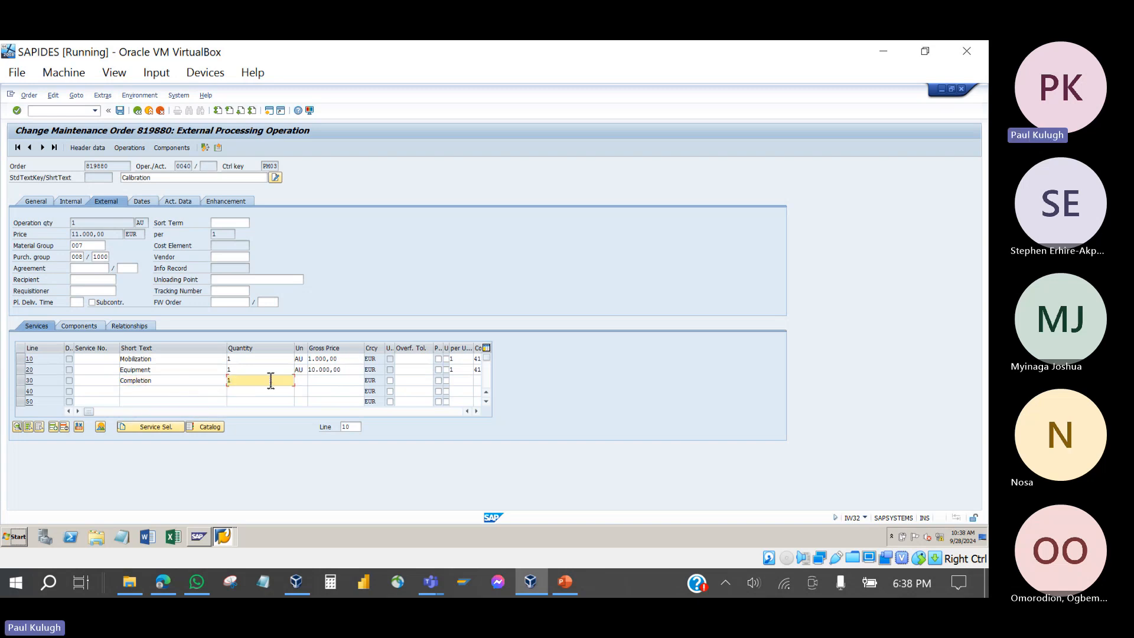
{"action": "left_click", "coordinate": [299, 381]}
{"action": "left_click", "coordinate": [304, 390]}
{"action": "left_click", "coordinate": [332, 383]}
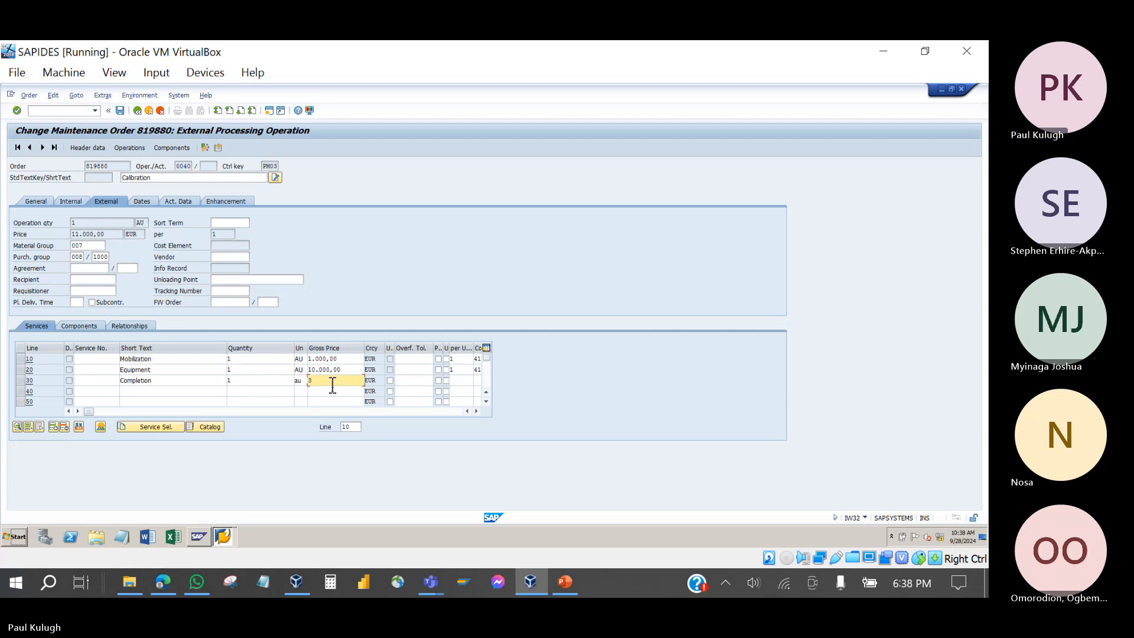
{"action": "type", "text": "0000"}
{"action": "key", "text": "Return"}
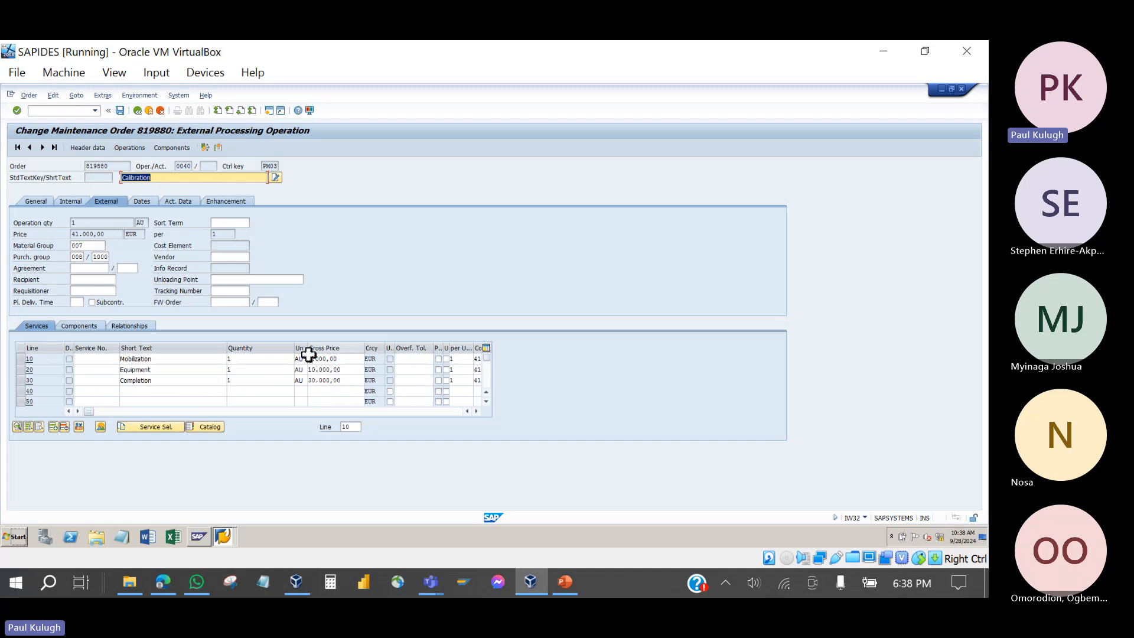
- Review the short texts and gross prices of the Mobilization, Equipment and Completion service lines
{"action": "left_click", "coordinate": [344, 361]}
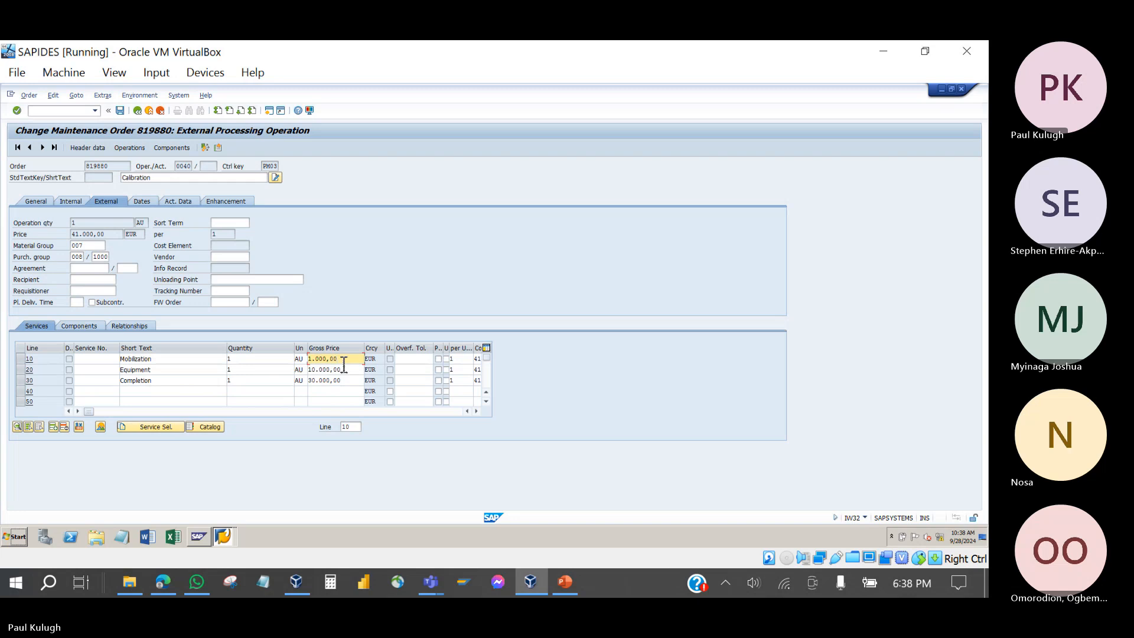
{"action": "mouse_move", "coordinate": [432, 582]}
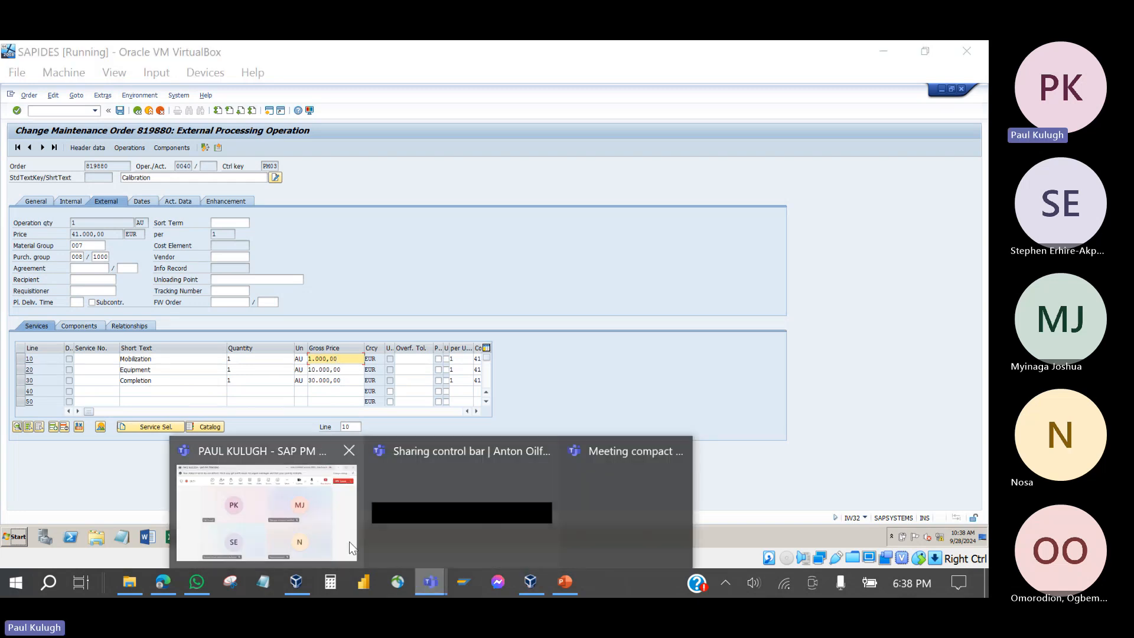
{"action": "left_click", "coordinate": [462, 305]}
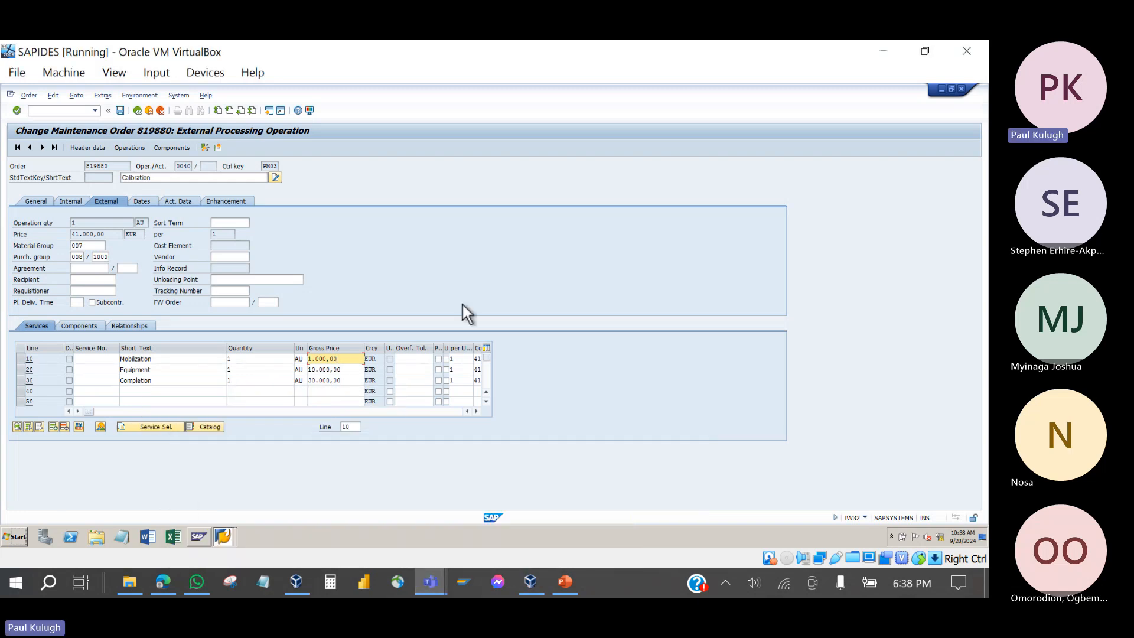
{"action": "left_click", "coordinate": [158, 359]}
{"action": "left_click", "coordinate": [312, 358]}
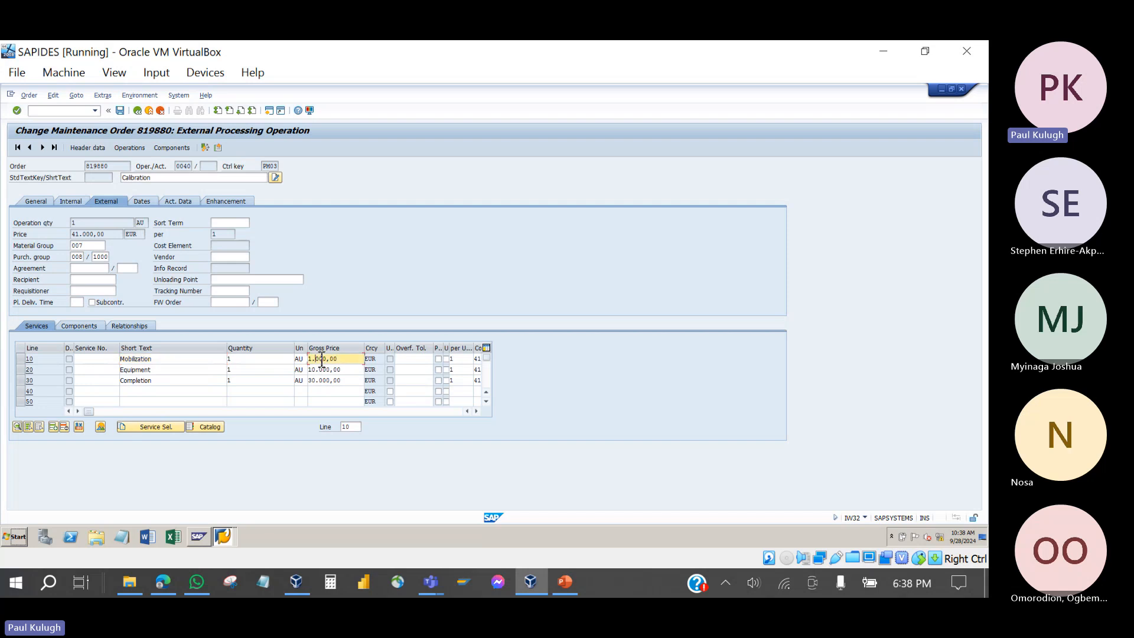
{"action": "left_click", "coordinate": [172, 371]}
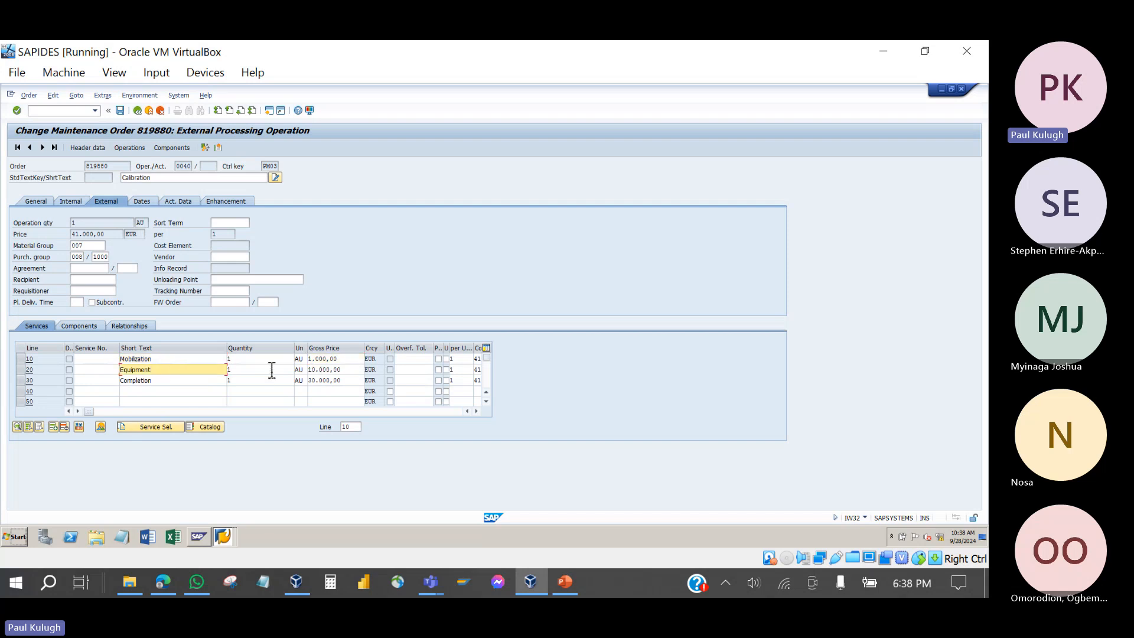
{"action": "left_click", "coordinate": [165, 381]}
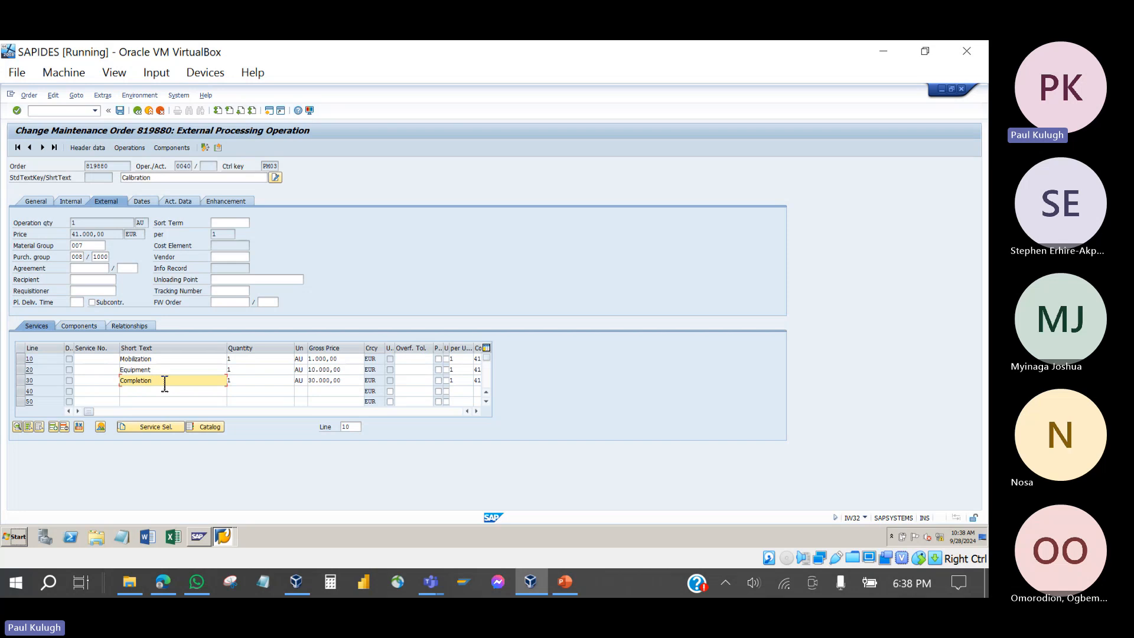
- Return to the operation overview and compare the control keys of operations 0020, 0030 and 0040
{"action": "left_click", "coordinate": [143, 108]}
{"action": "left_click", "coordinate": [142, 278]}
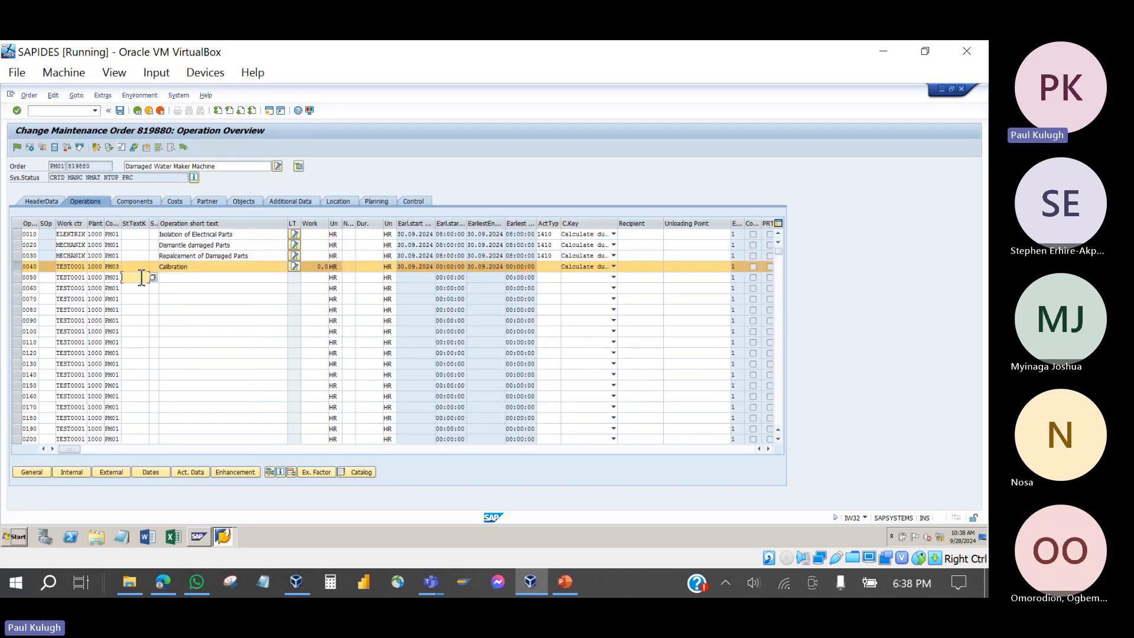
{"action": "left_click", "coordinate": [19, 267]}
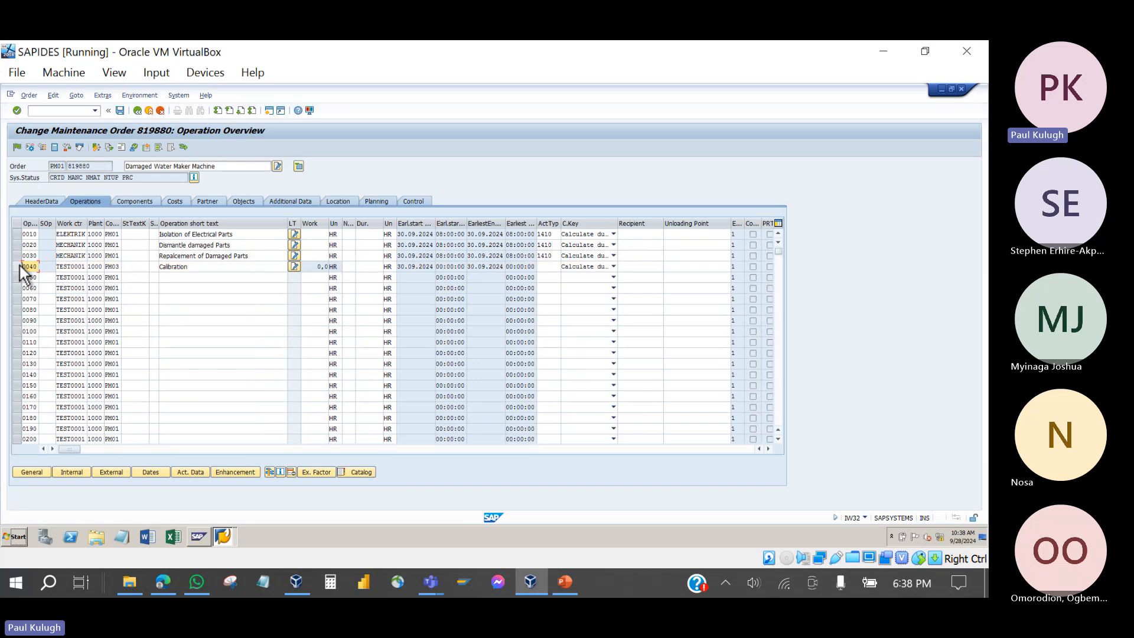
{"action": "left_click", "coordinate": [17, 267]}
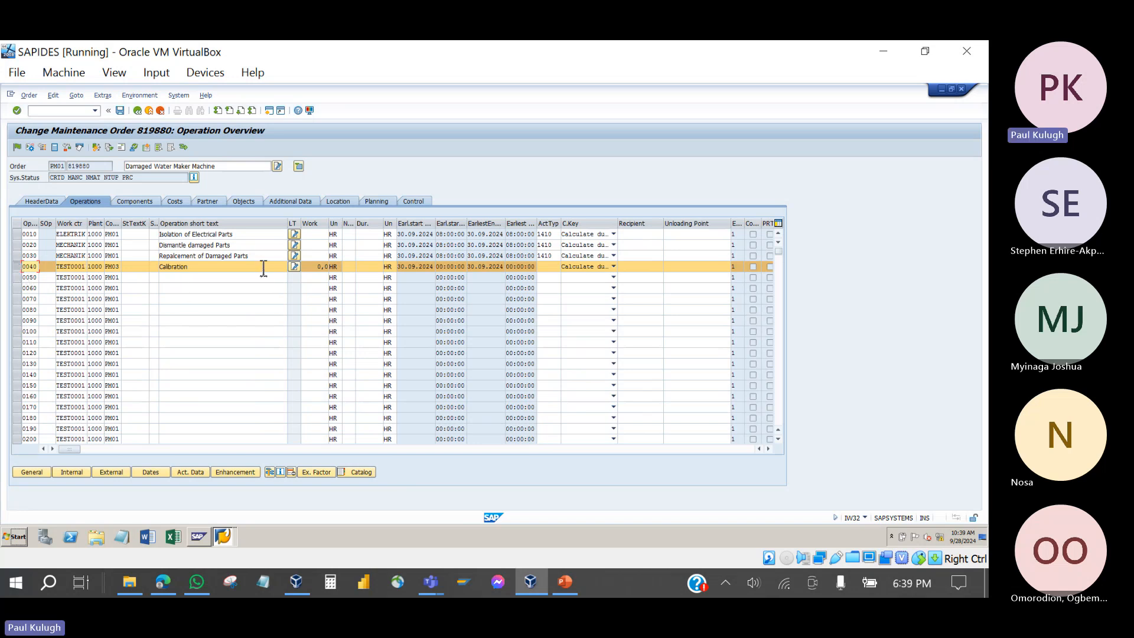
{"action": "left_click", "coordinate": [29, 266]}
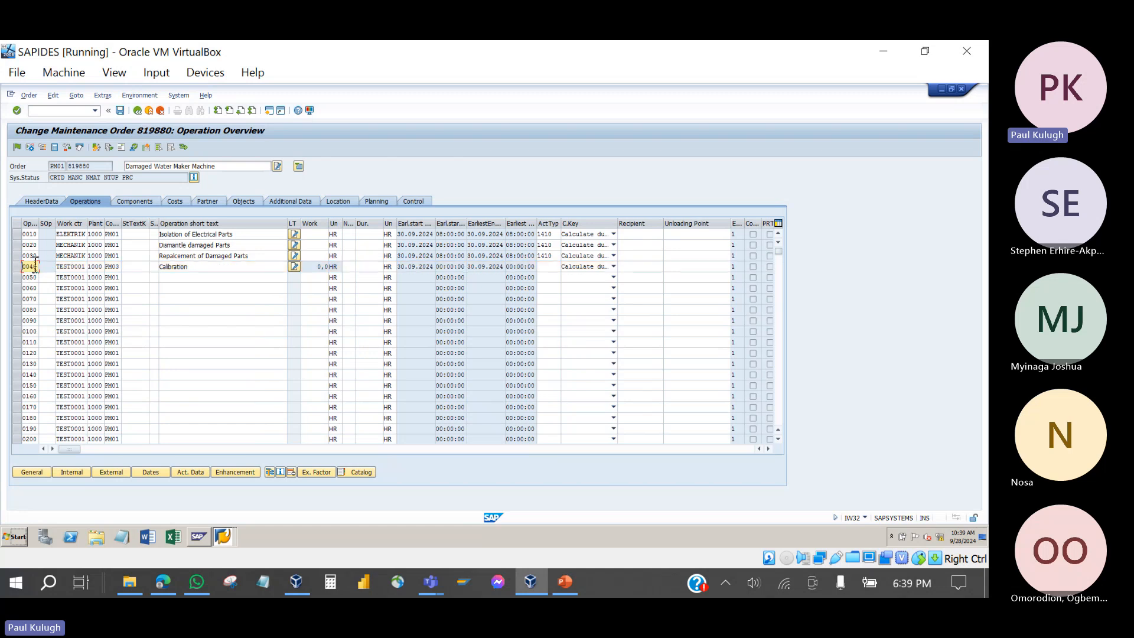
{"action": "left_click", "coordinate": [114, 245]}
{"action": "left_click", "coordinate": [116, 256]}
{"action": "left_click", "coordinate": [114, 267]}
- Switch to PowerPoint and consult the Planning Orders slides of the corrective maintenance presentation
{"action": "left_click", "coordinate": [566, 582]}
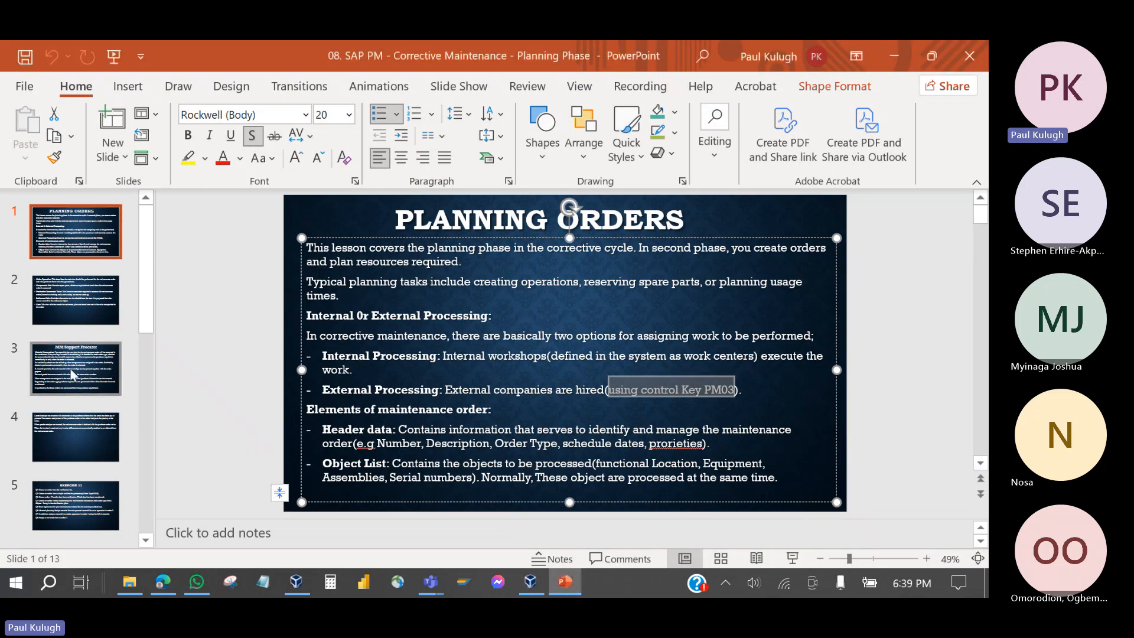
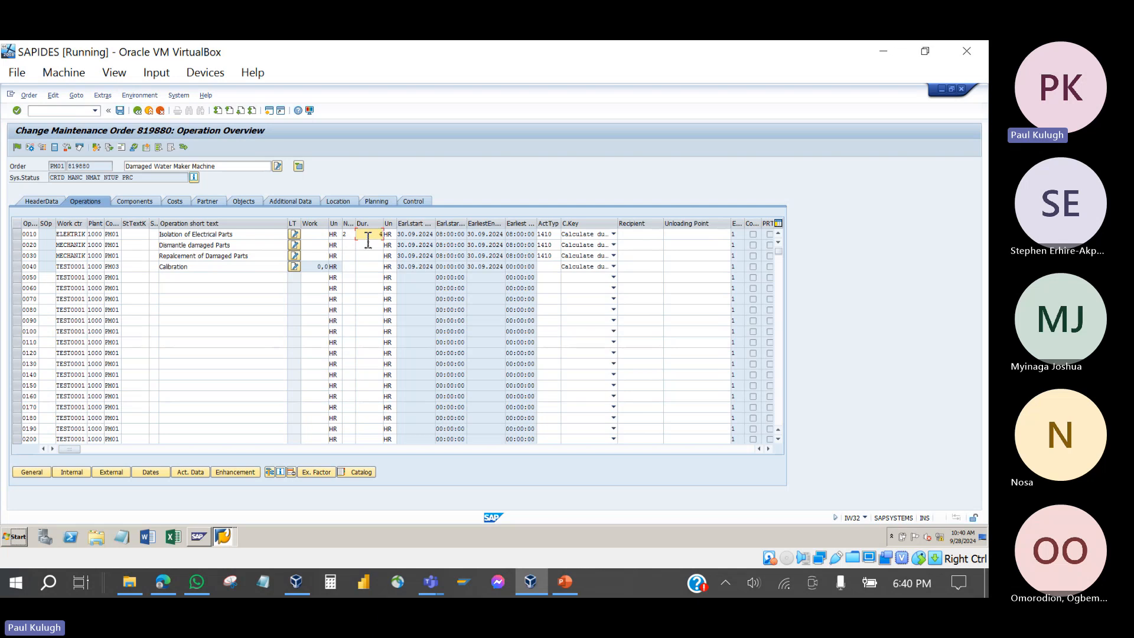
- Plan operation 0010, Isolation of Electrical Parts, with number 2, duration 4 HR and the calculation key Calculate work
{"action": "left_click", "coordinate": [318, 235]}
{"action": "left_click", "coordinate": [353, 235]}
{"action": "left_click", "coordinate": [372, 237]}
{"action": "left_click", "coordinate": [311, 234]}
{"action": "left_click", "coordinate": [376, 237]}
{"action": "left_click", "coordinate": [322, 236]}
{"action": "left_click", "coordinate": [587, 236]}
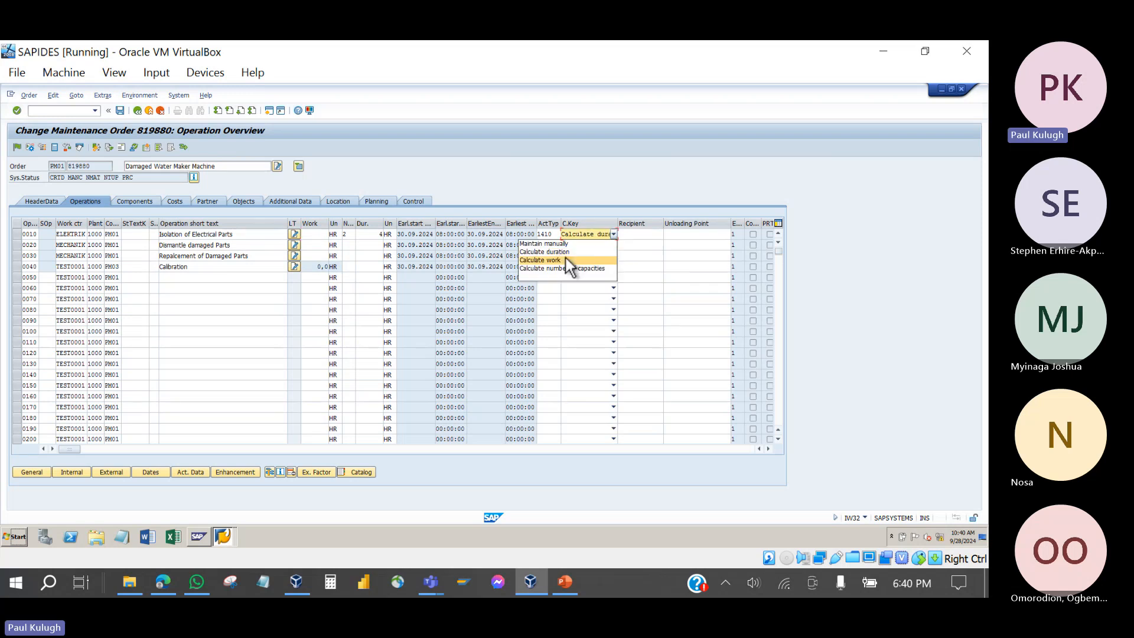
{"action": "left_click", "coordinate": [566, 260]}
{"action": "key", "text": "Return"}
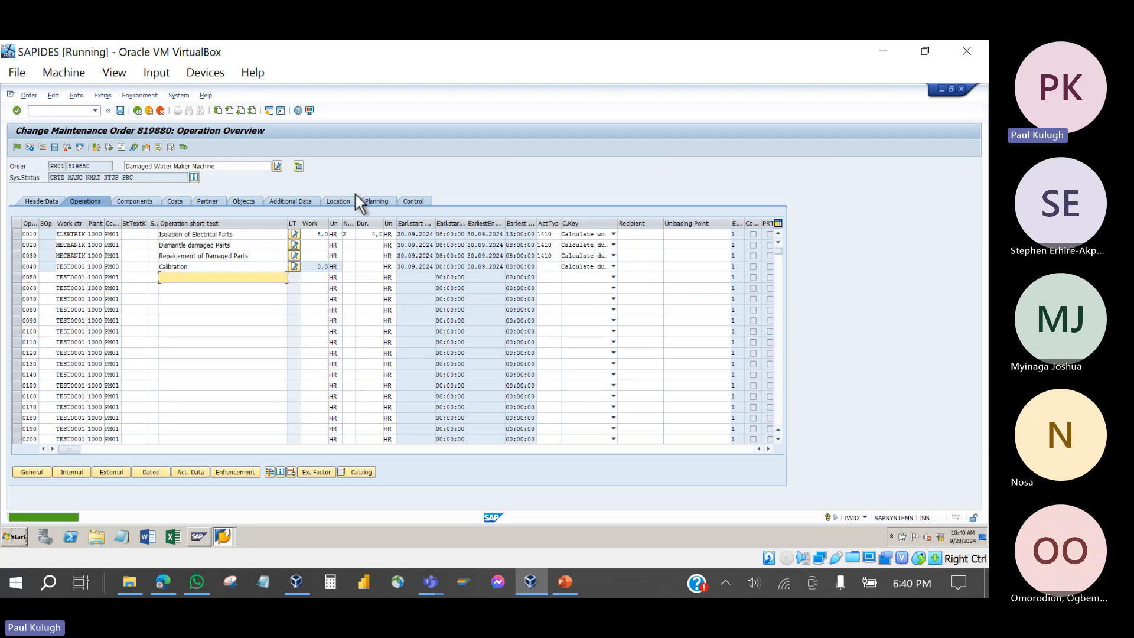
- Plan operation 0020, Dismantle damaged Parts, with number 3, duration 6 HR and the calculation key Calculate work
{"action": "left_click", "coordinate": [320, 234]}
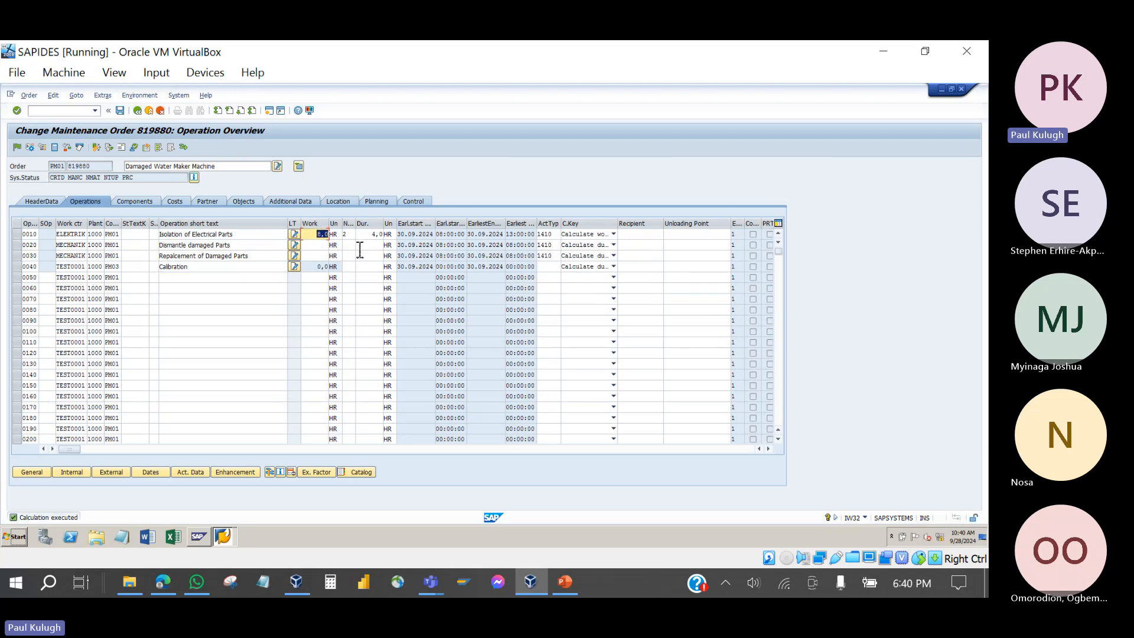
{"action": "left_click", "coordinate": [351, 247]}
{"action": "left_click", "coordinate": [368, 248]}
{"action": "left_click", "coordinate": [588, 251]}
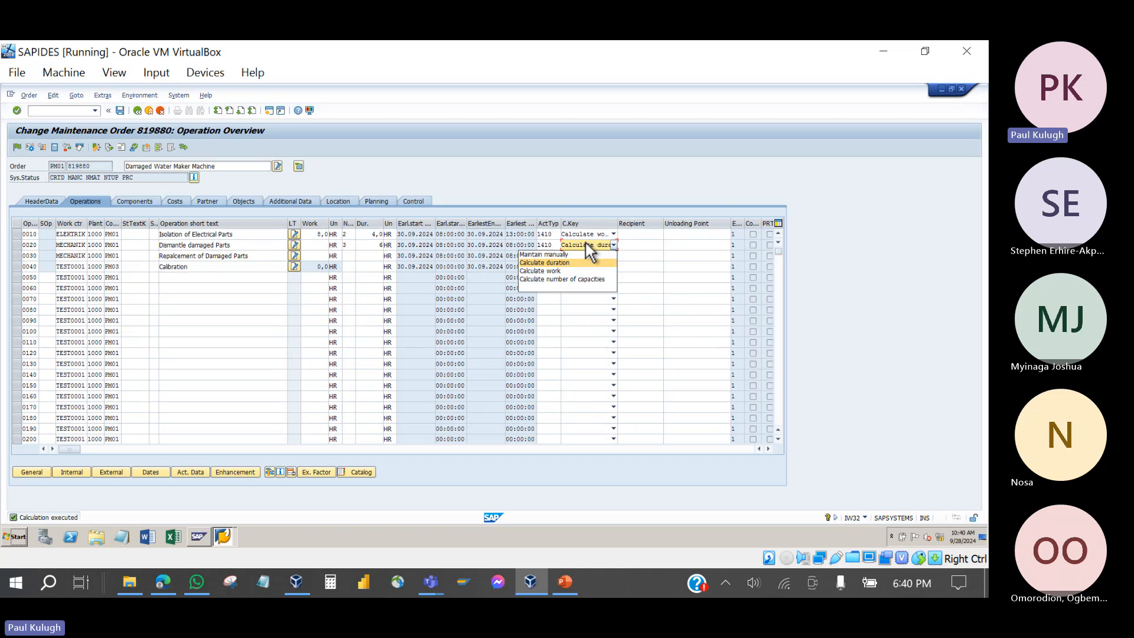
{"action": "left_click", "coordinate": [573, 273]}
{"action": "key", "text": "Return"}
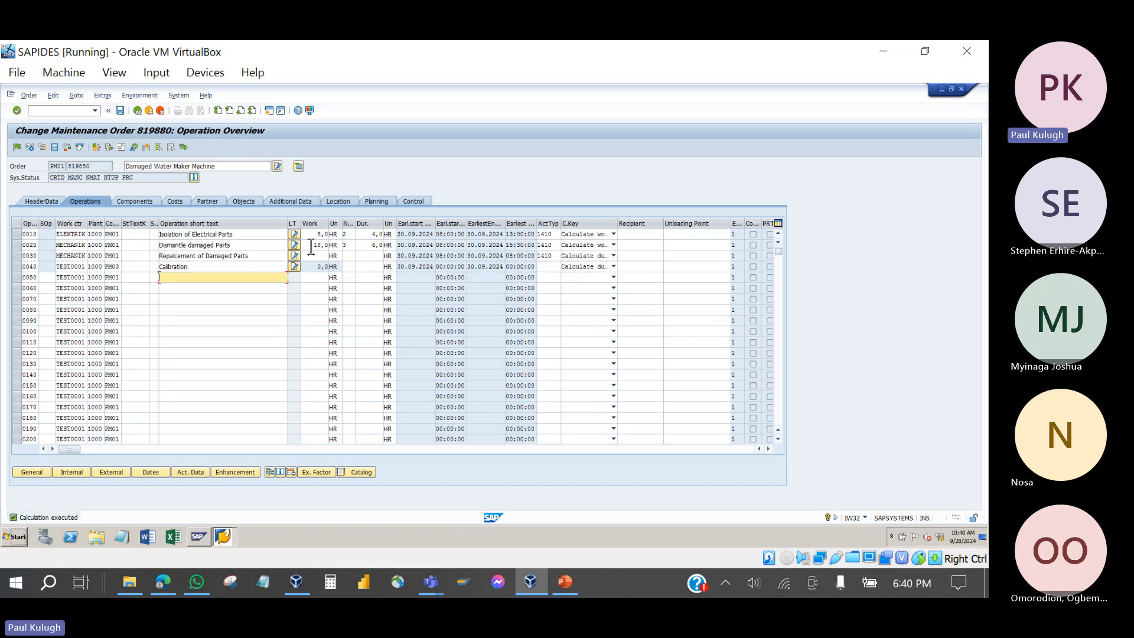
- Plan operation 0030, the replacement of damaged parts, with number 1, duration 4 HR and the calculation key Calculate work
{"action": "left_click", "coordinate": [350, 256]}
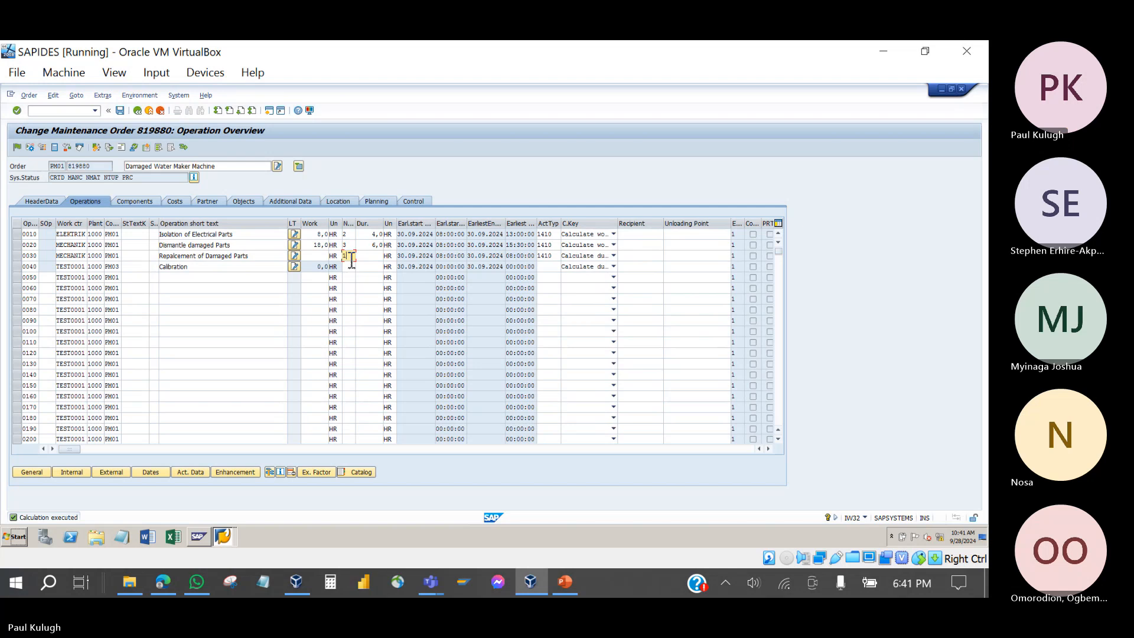
{"action": "left_click", "coordinate": [374, 259]}
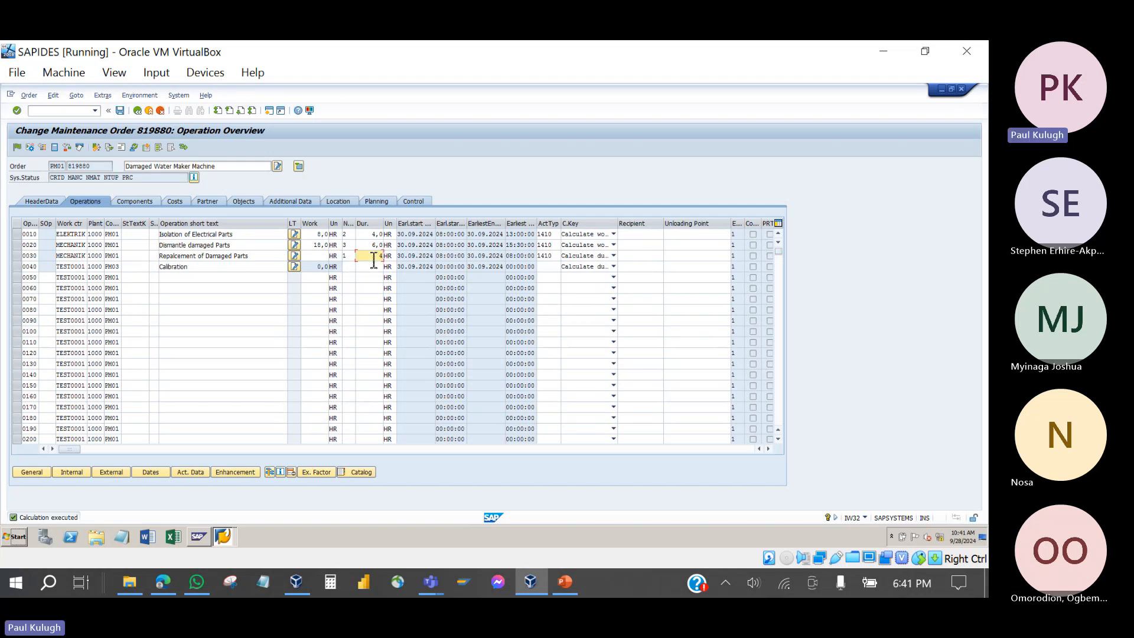
{"action": "left_click", "coordinate": [579, 255]}
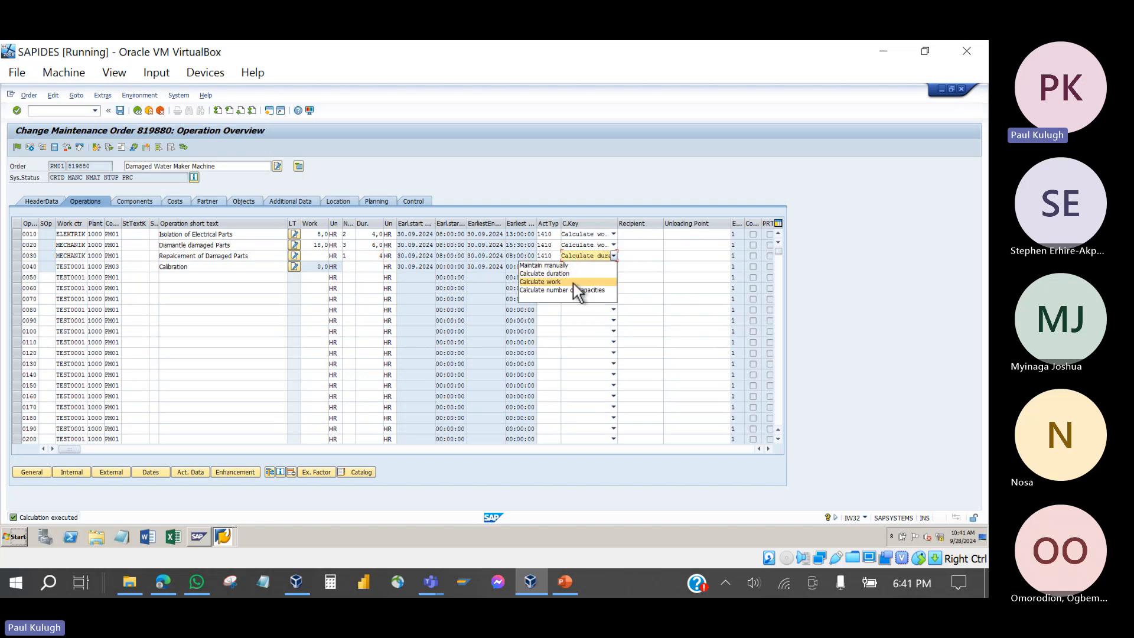
{"action": "left_click", "coordinate": [573, 284]}
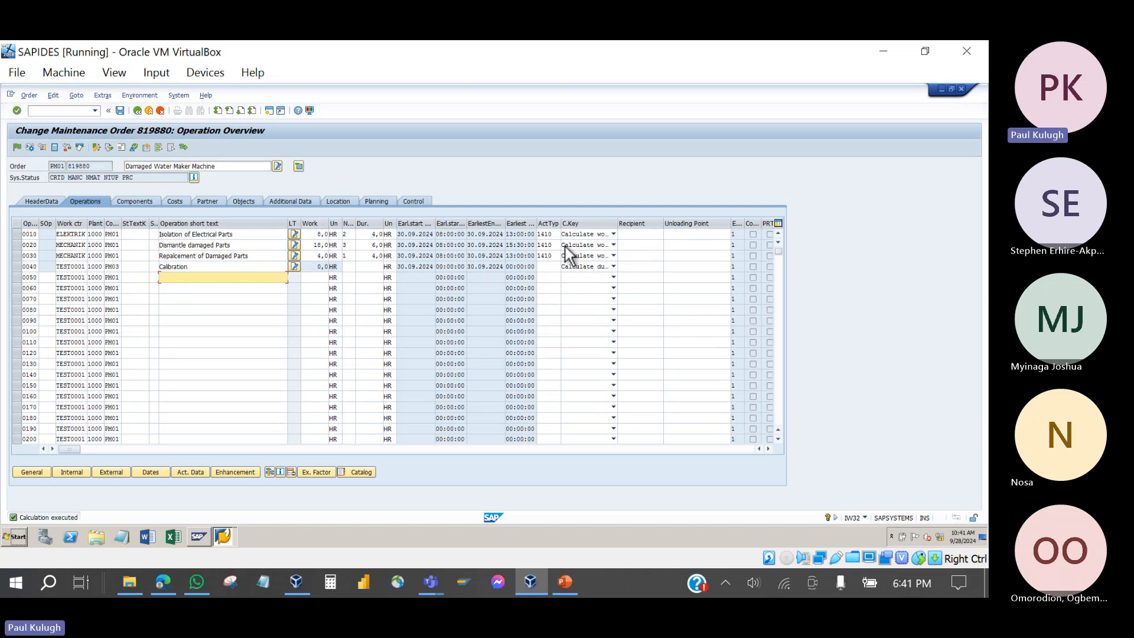
{"action": "left_click", "coordinate": [597, 234]}
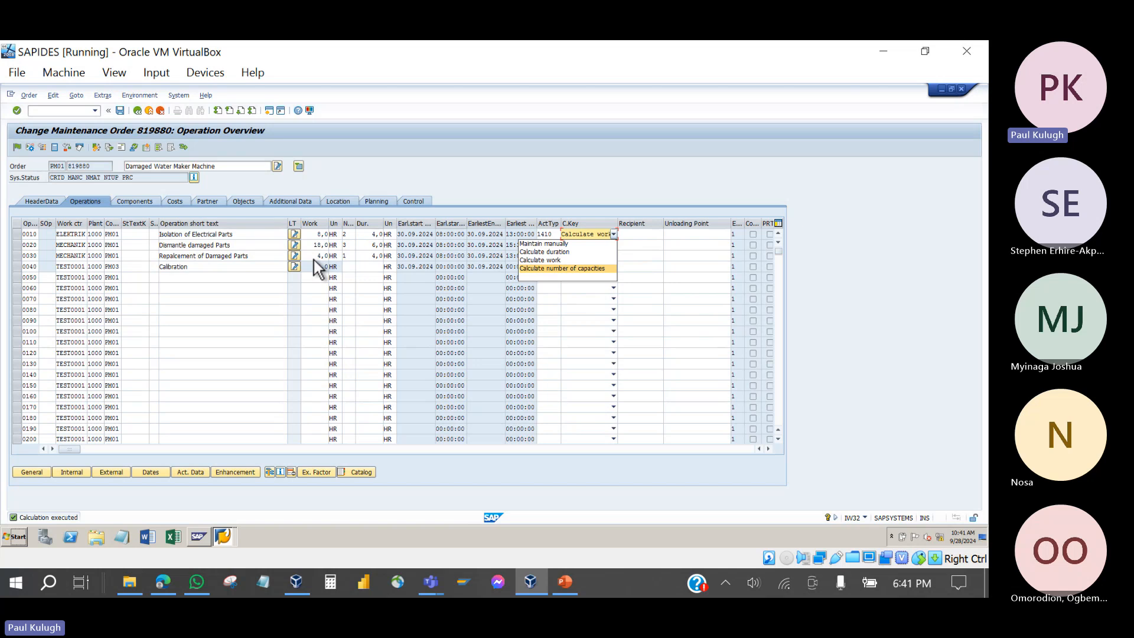
{"action": "left_click", "coordinate": [483, 197]}
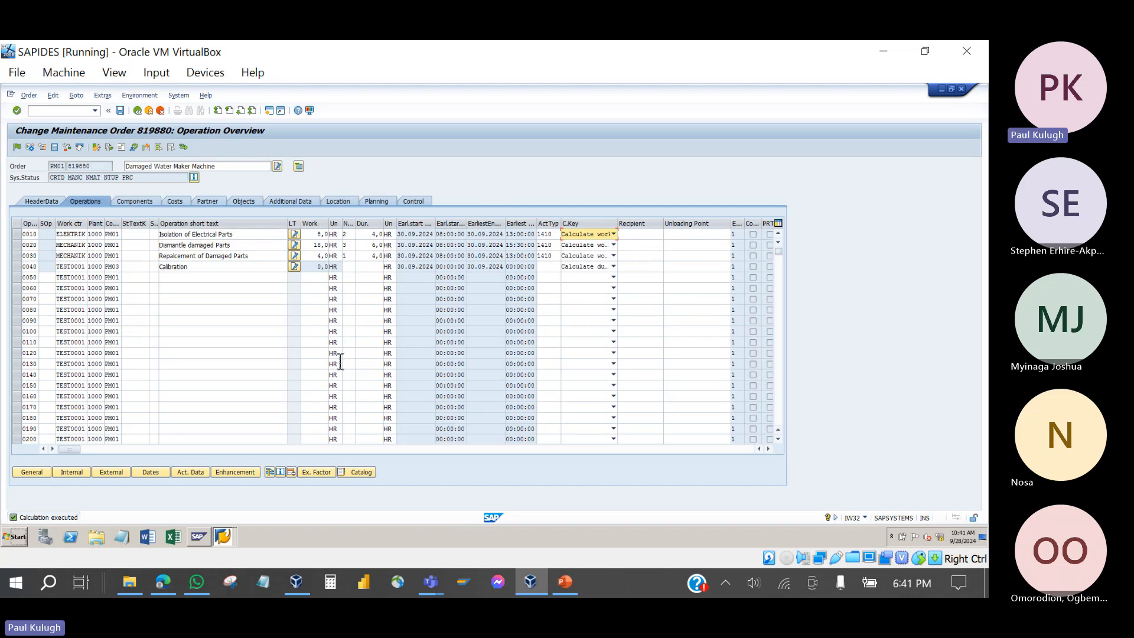
- Reopen the external processing details of operation 0040, Calibration, and review its service lines
{"action": "left_click", "coordinate": [17, 265]}
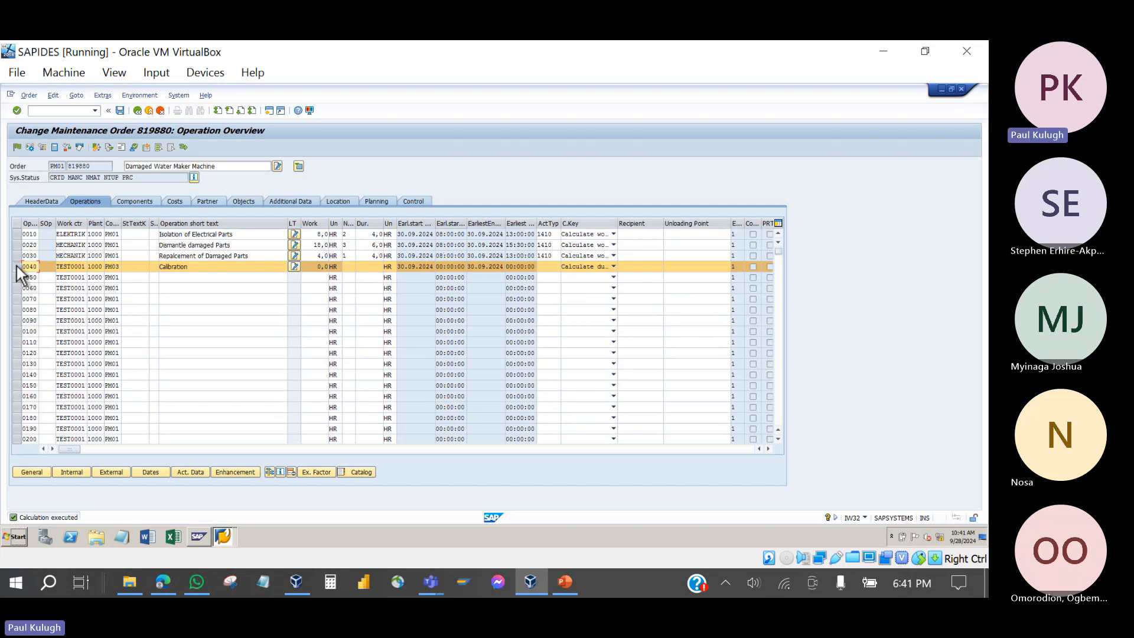
{"action": "left_click", "coordinate": [111, 473]}
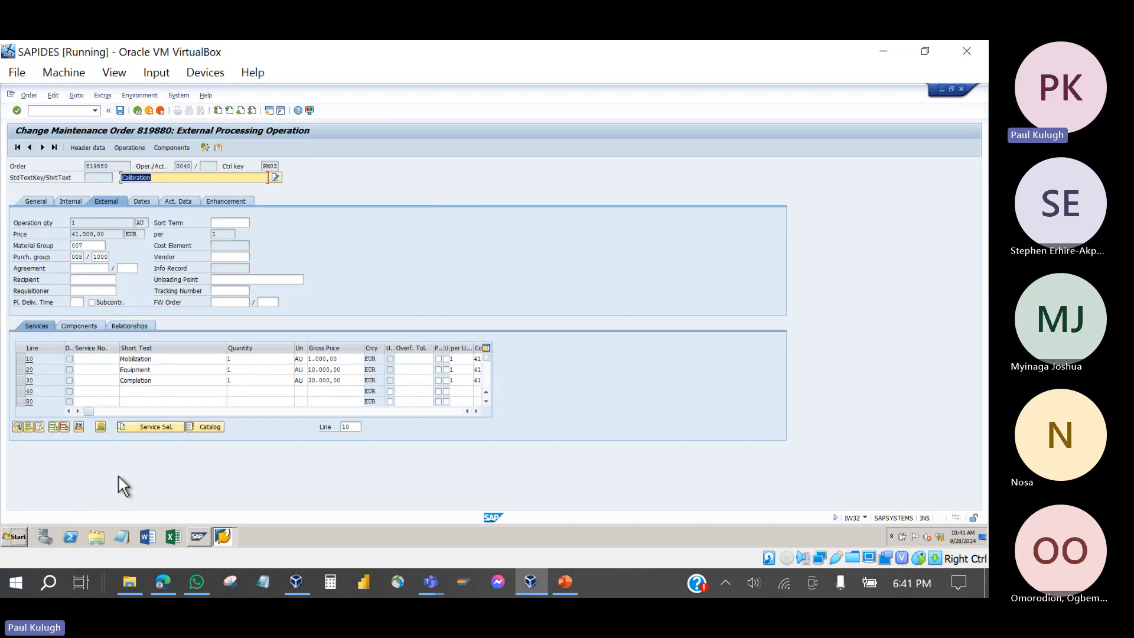
{"action": "left_click", "coordinate": [139, 112]}
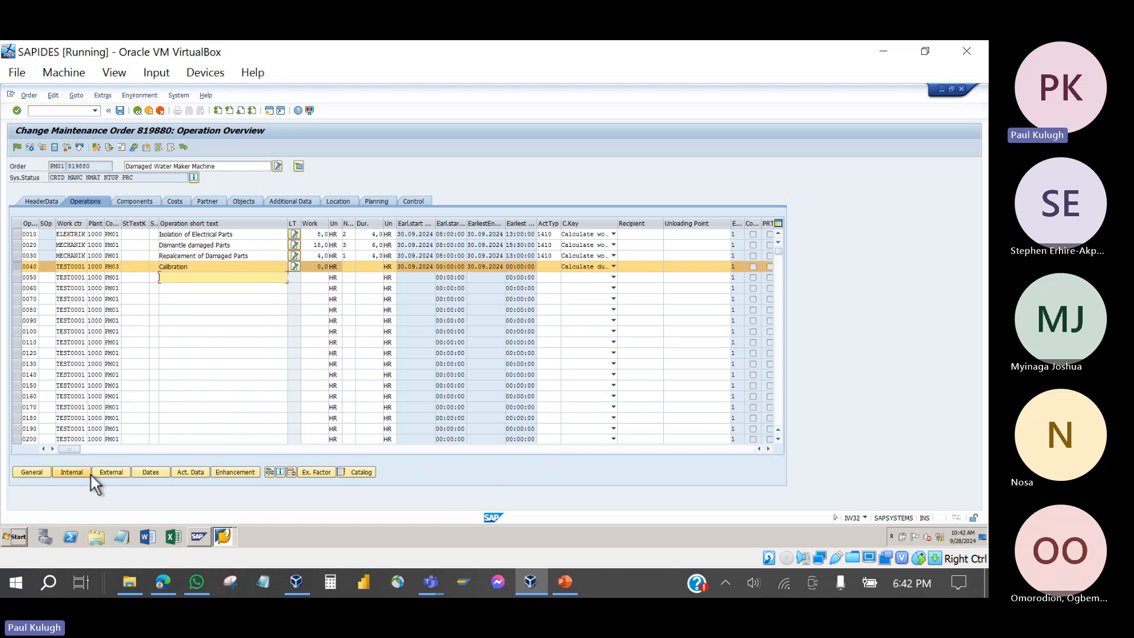
{"action": "left_click", "coordinate": [108, 473]}
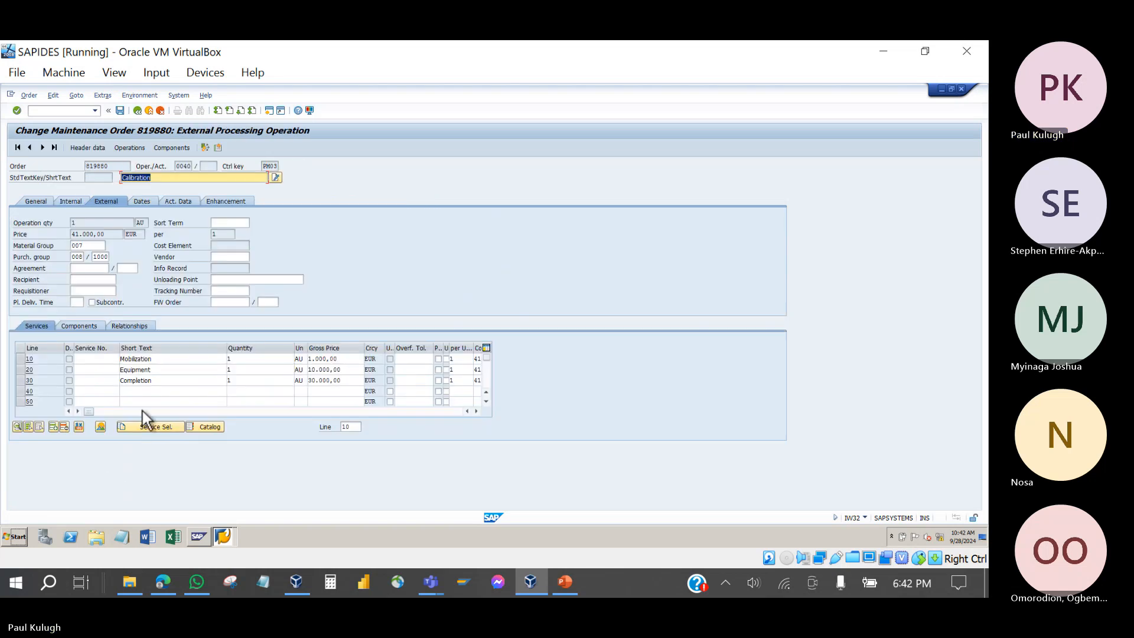
{"action": "left_click", "coordinate": [159, 369]}
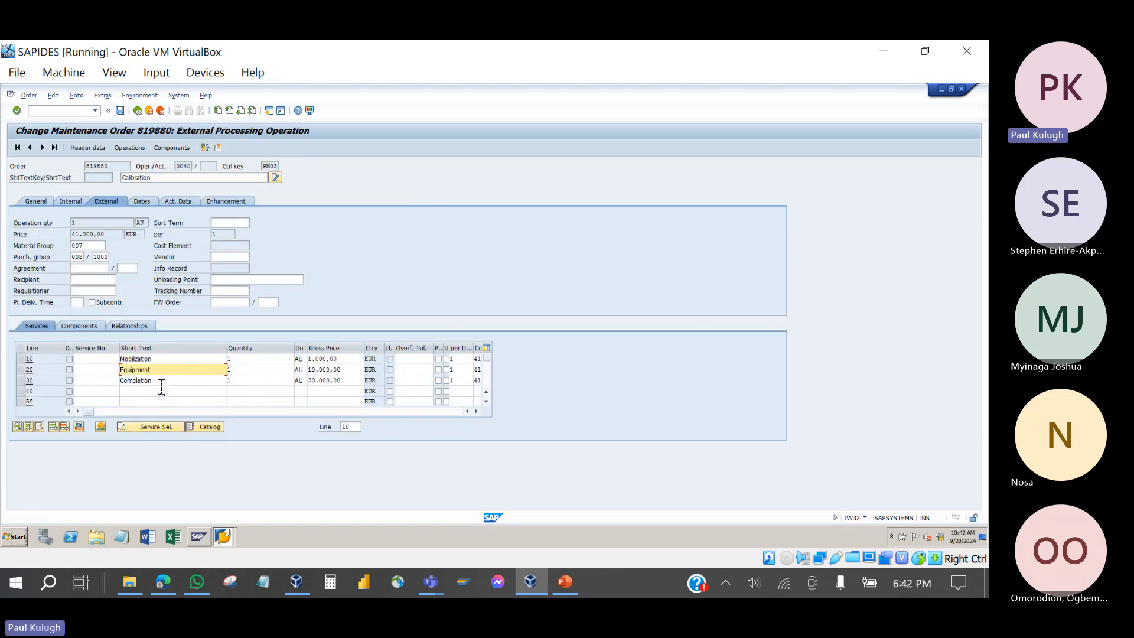
- Leave the Calibration operation's external processing details and open the maintenance order's component overview
{"action": "left_click", "coordinate": [162, 384]}
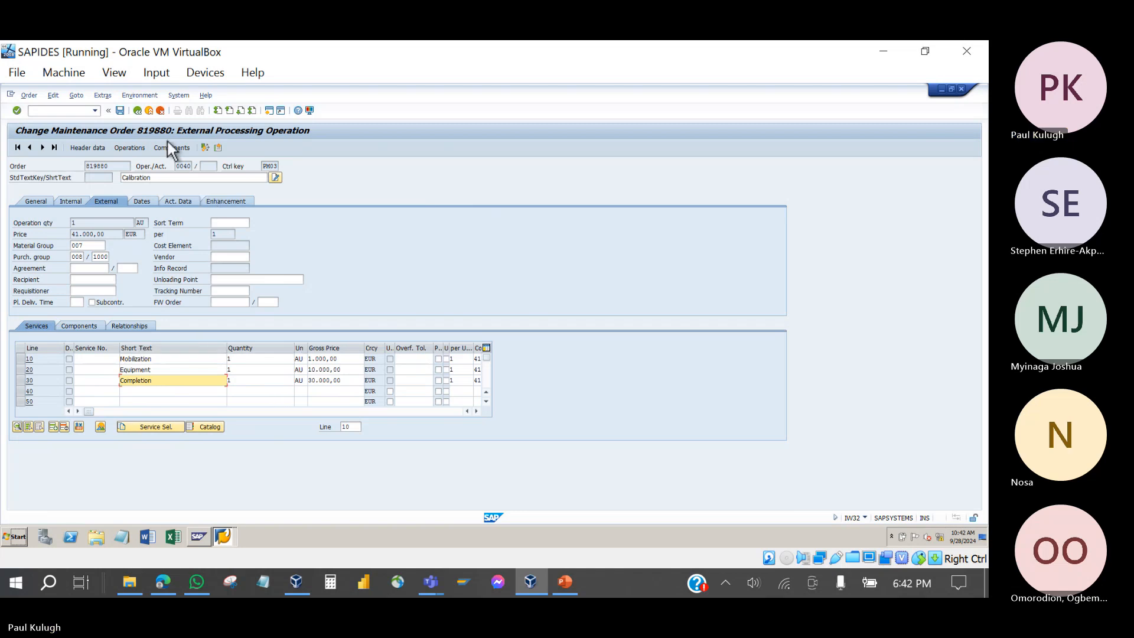
{"action": "left_click", "coordinate": [137, 113]}
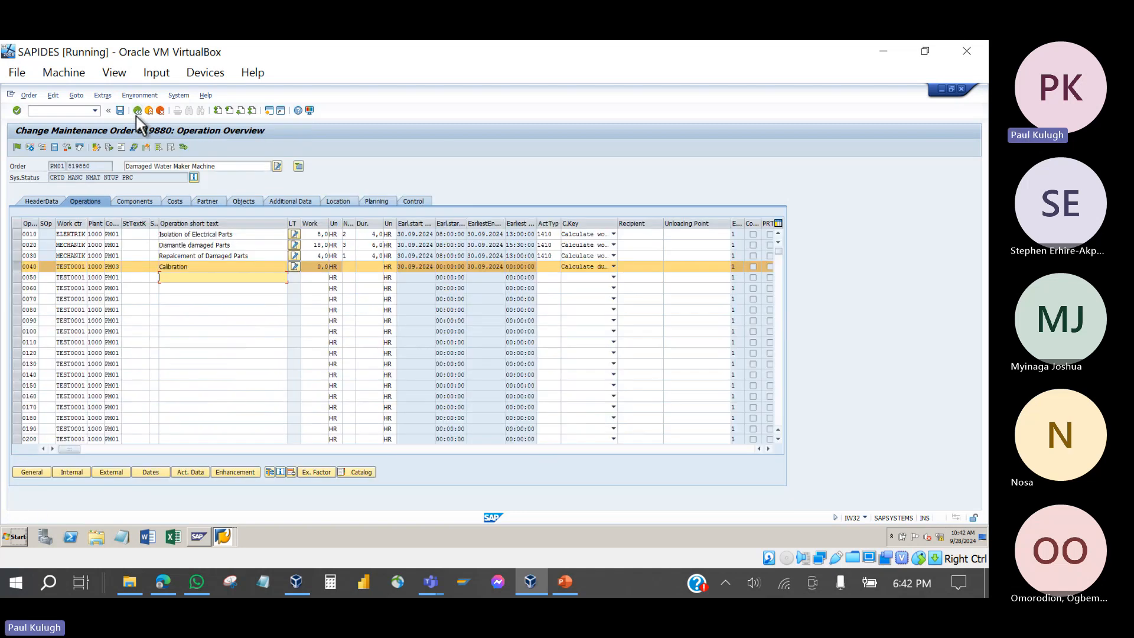
{"action": "left_click", "coordinate": [21, 268]}
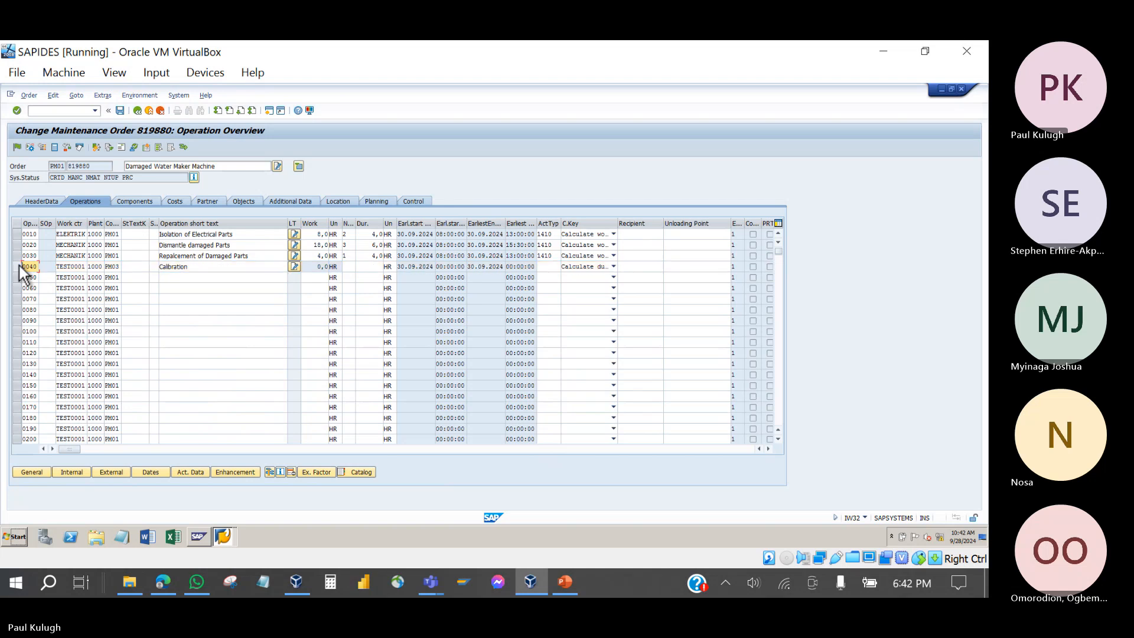
{"action": "left_click", "coordinate": [131, 201]}
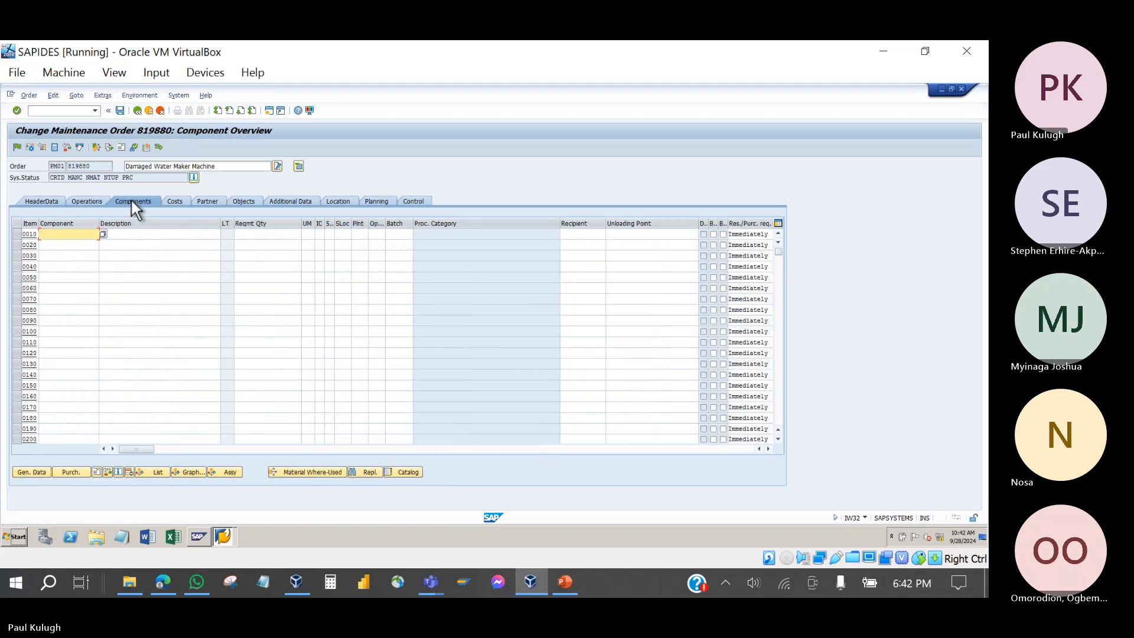
- Switch to PowerPoint to read the Components List definition on slide 2, and return to the SAP order
{"action": "left_click", "coordinate": [566, 583]}
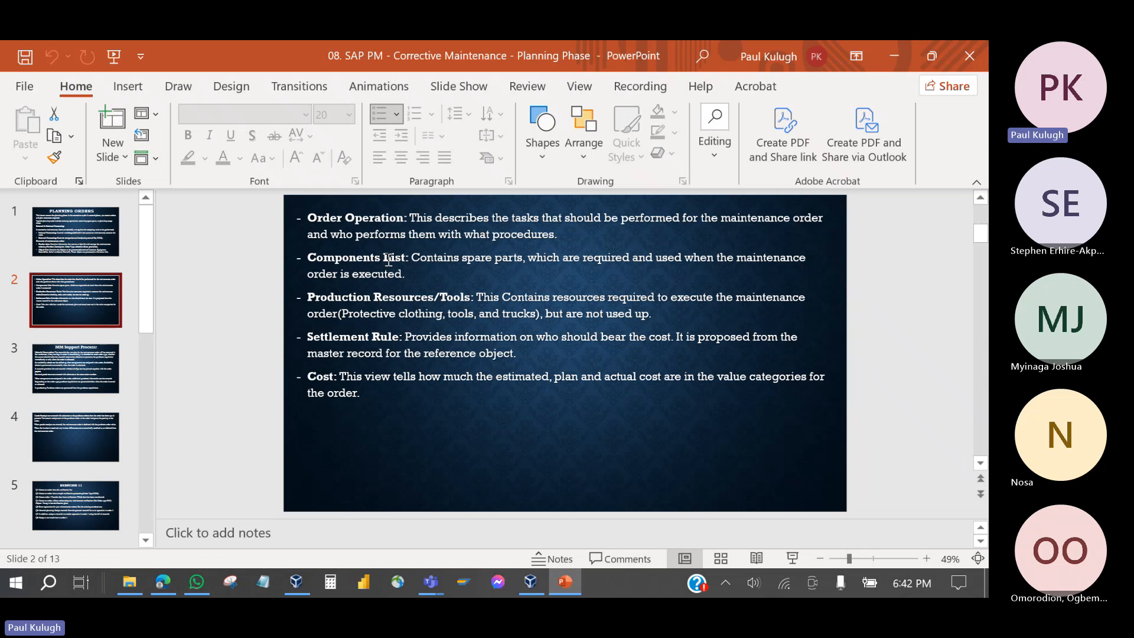
{"action": "left_click", "coordinate": [408, 260]}
{"action": "left_click_drag", "start_coordinate": [409, 260], "coordinate": [307, 260]}
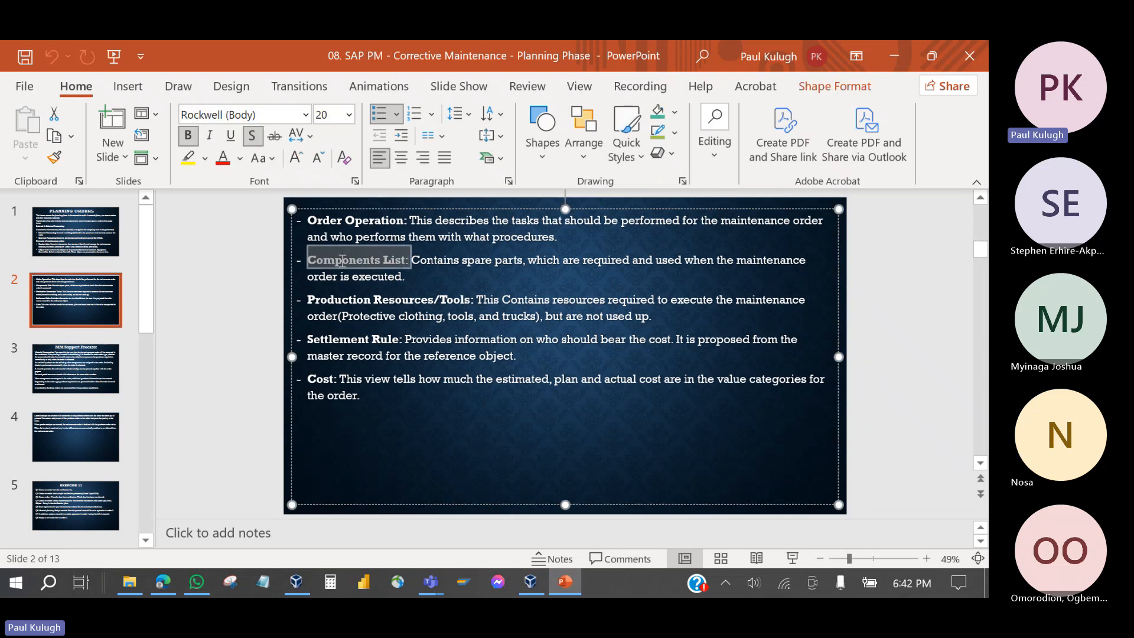
{"action": "left_click", "coordinate": [562, 583]}
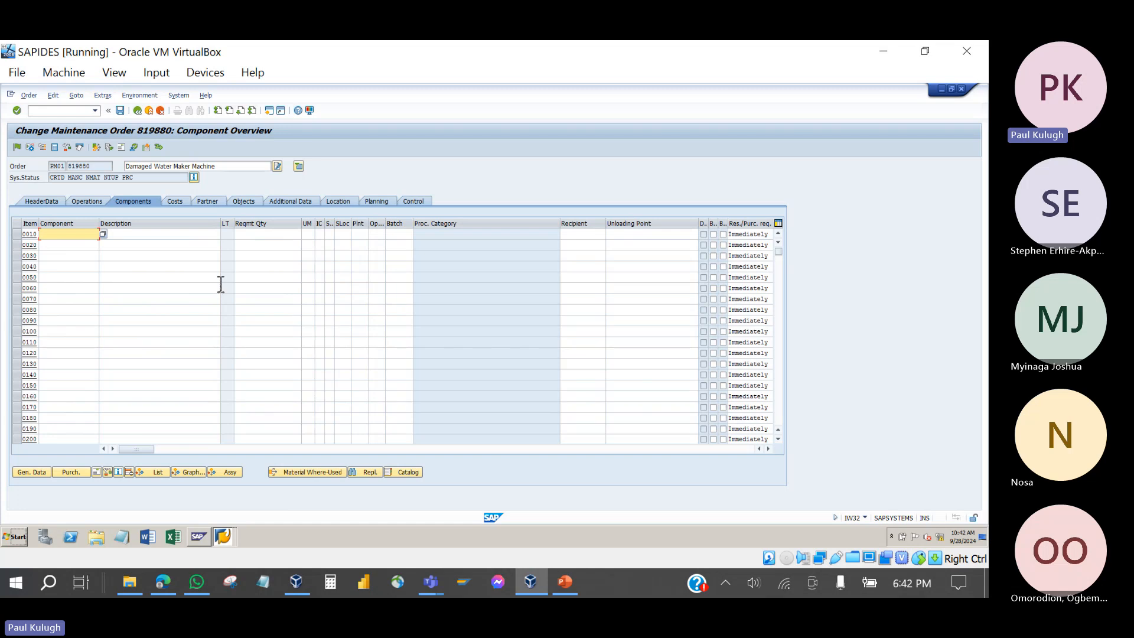
- Review the order description and the dismantling and replacement operations in the operation overview, and return to the component overview
{"action": "left_click", "coordinate": [93, 200]}
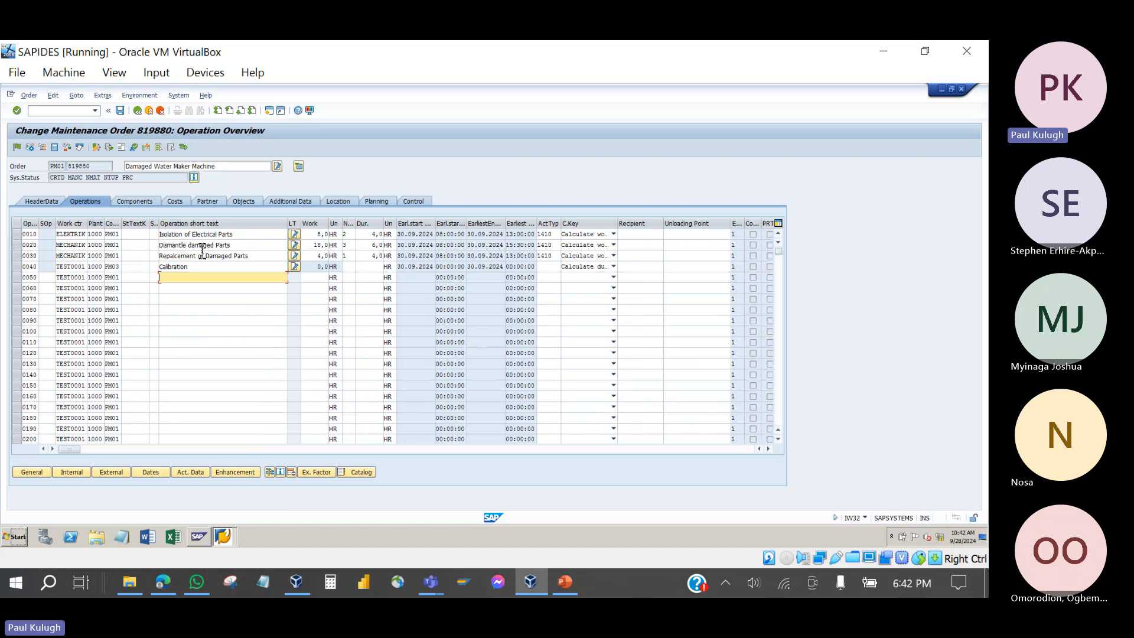
{"action": "left_click", "coordinate": [222, 167]}
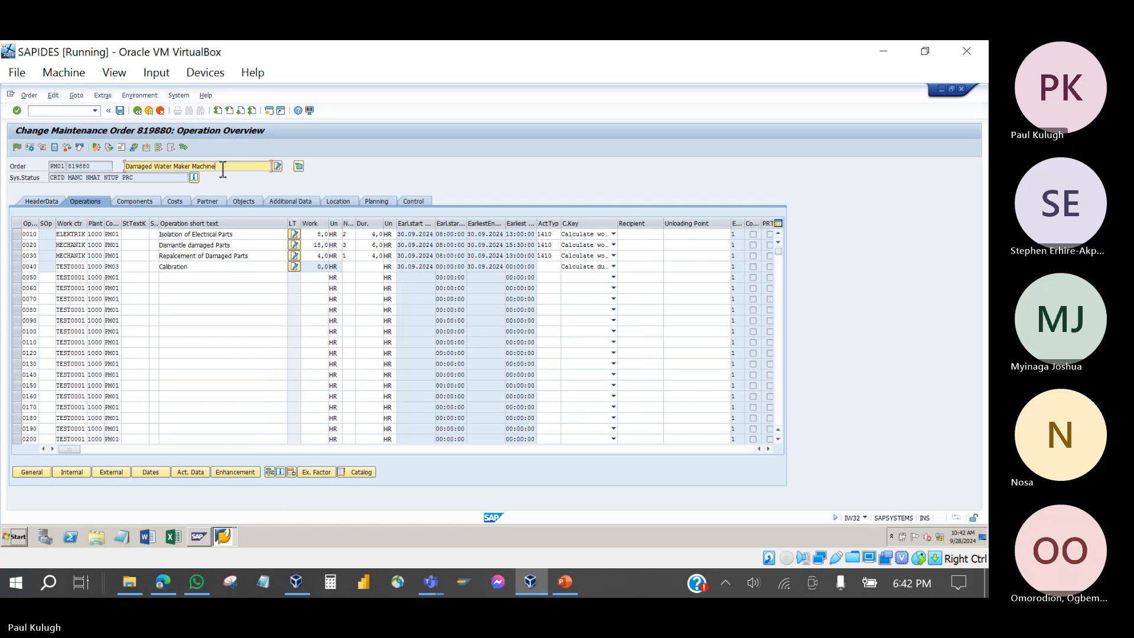
{"action": "left_click", "coordinate": [241, 247]}
{"action": "left_click", "coordinate": [238, 256]}
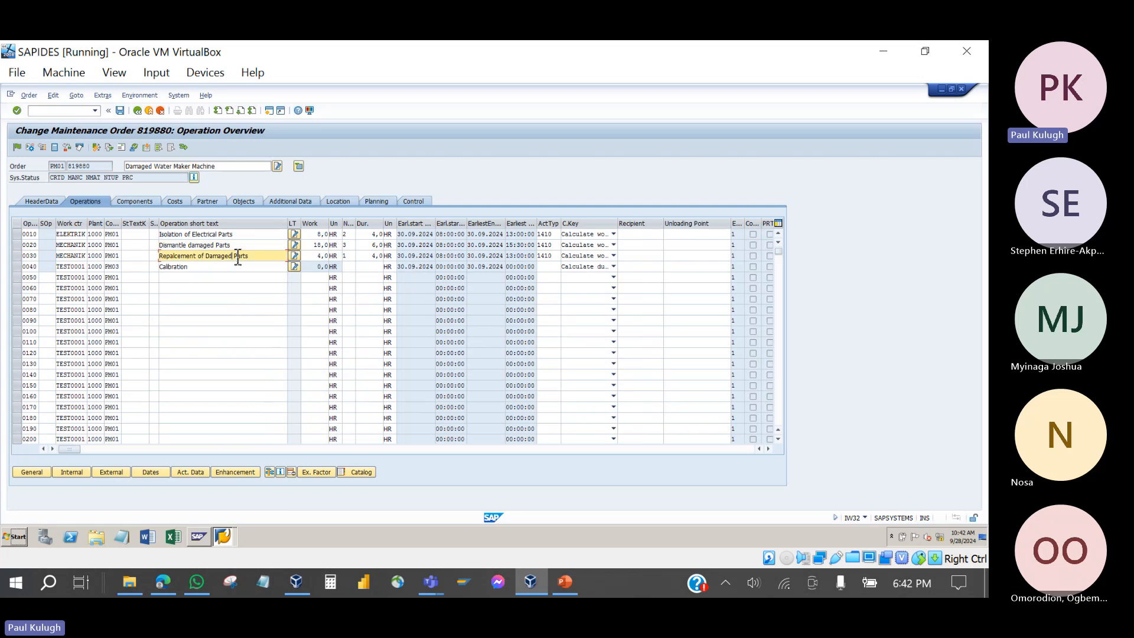
{"action": "left_click", "coordinate": [135, 201]}
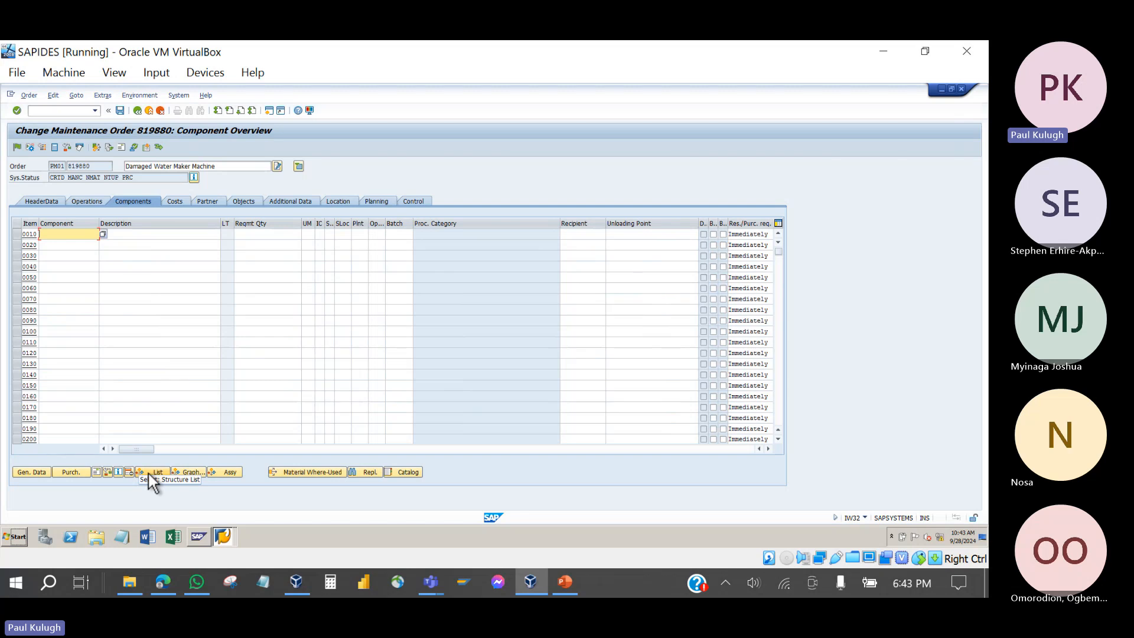
- Check the functional location and equipment of the order's reference object in the header data, and return to the component overview
{"action": "left_click", "coordinate": [40, 204]}
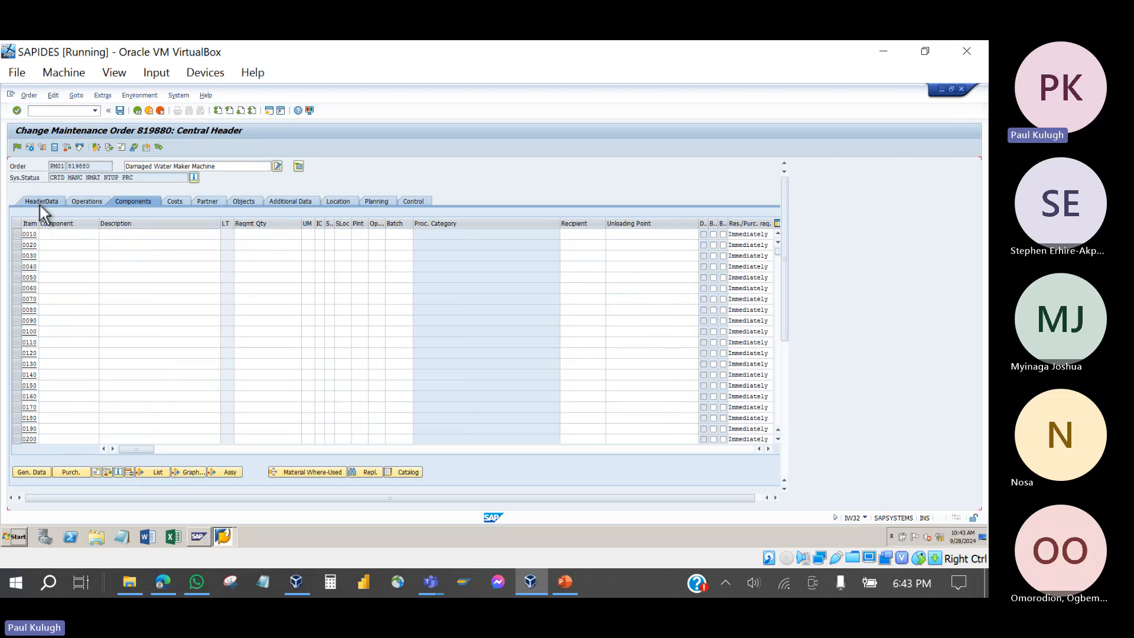
{"action": "left_click", "coordinate": [91, 347]}
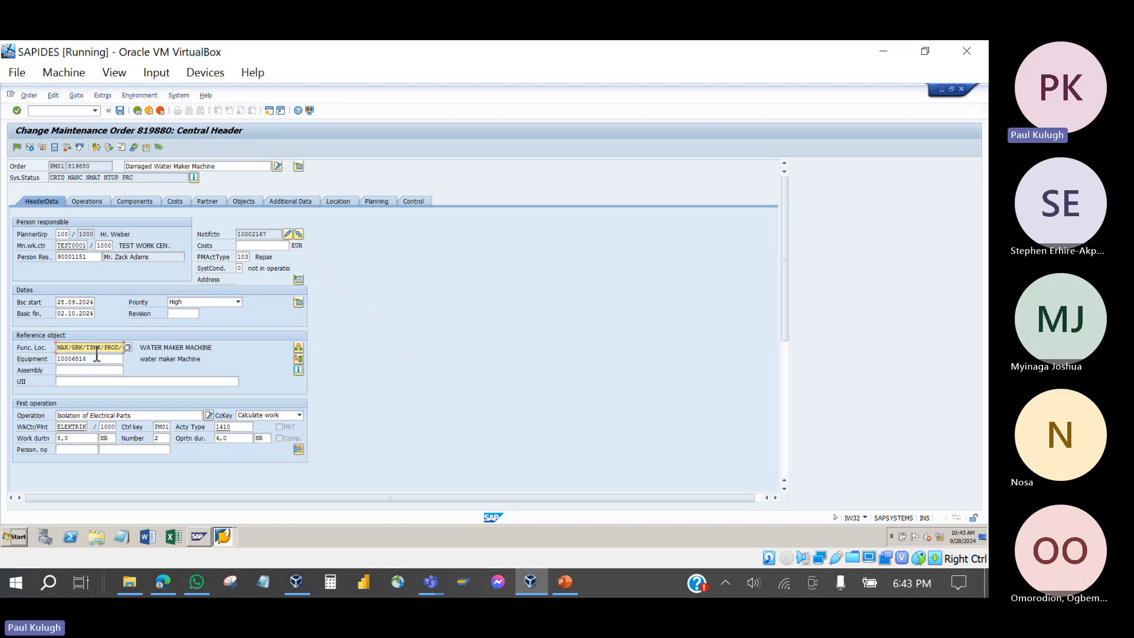
{"action": "left_click", "coordinate": [91, 360]}
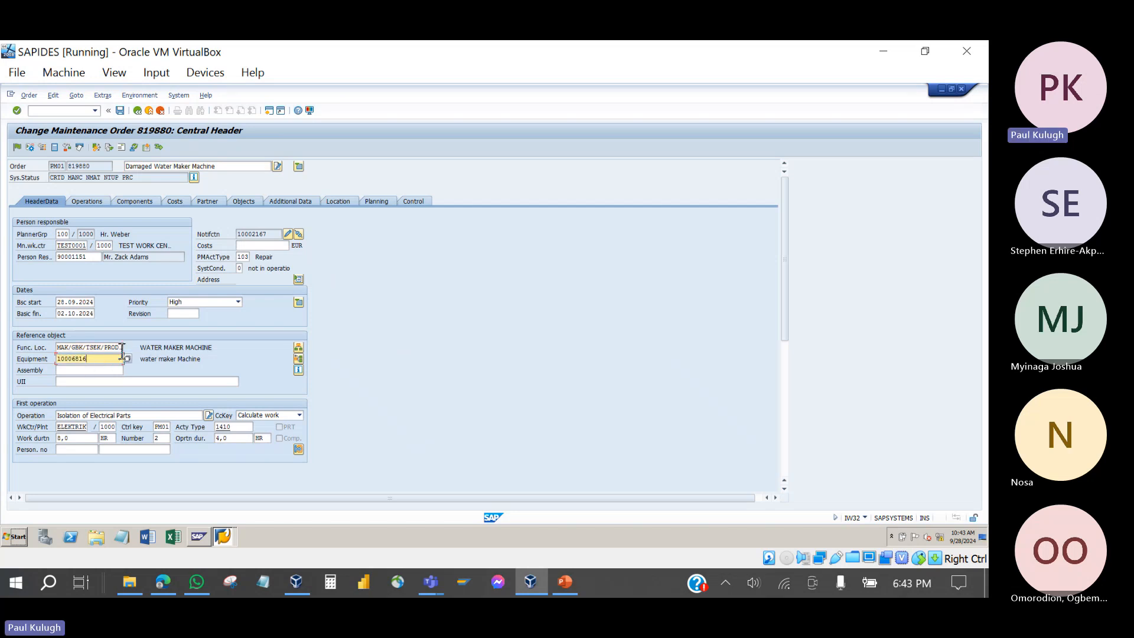
{"action": "left_click", "coordinate": [115, 347]}
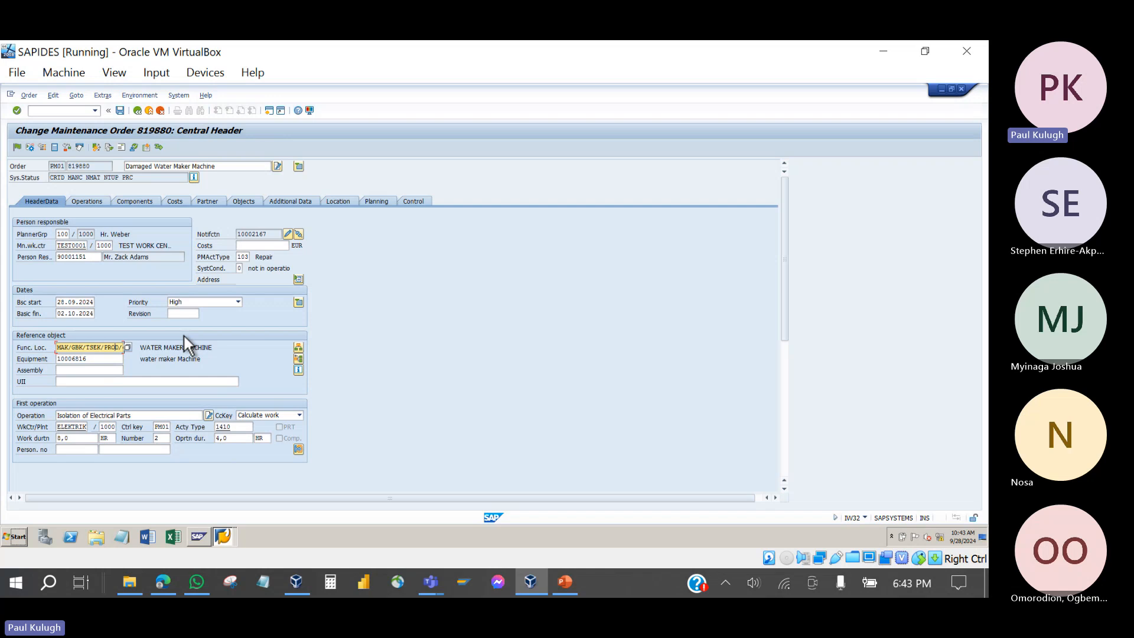
{"action": "left_click", "coordinate": [137, 204]}
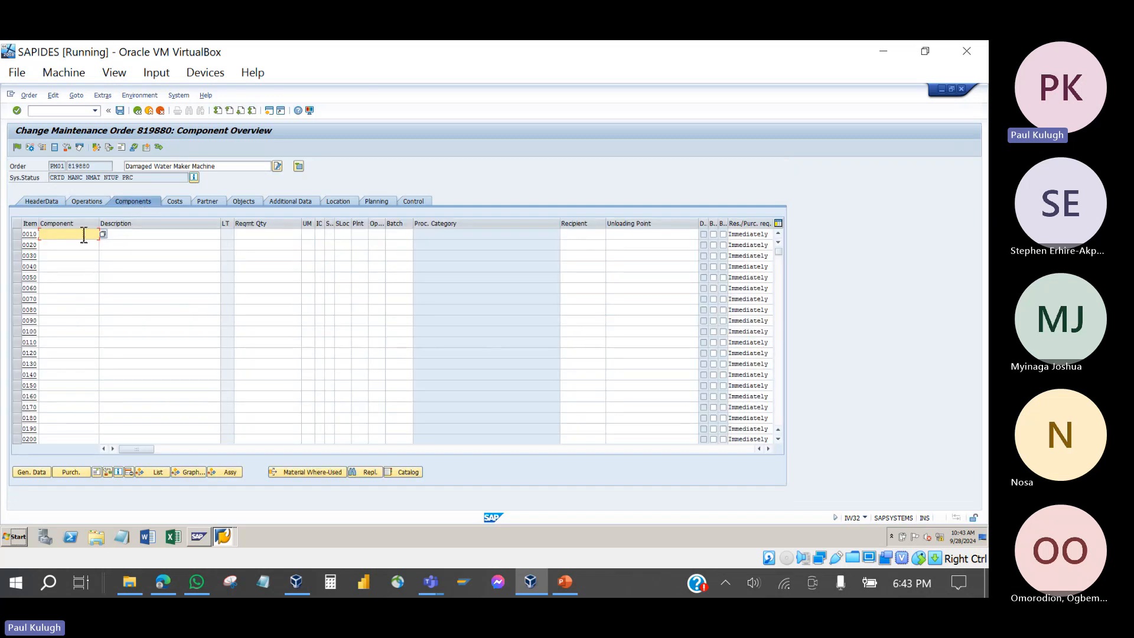
- Check which operation replaces the damaged parts in the operation overview, and return to the component overview
{"action": "left_click", "coordinate": [154, 473]}
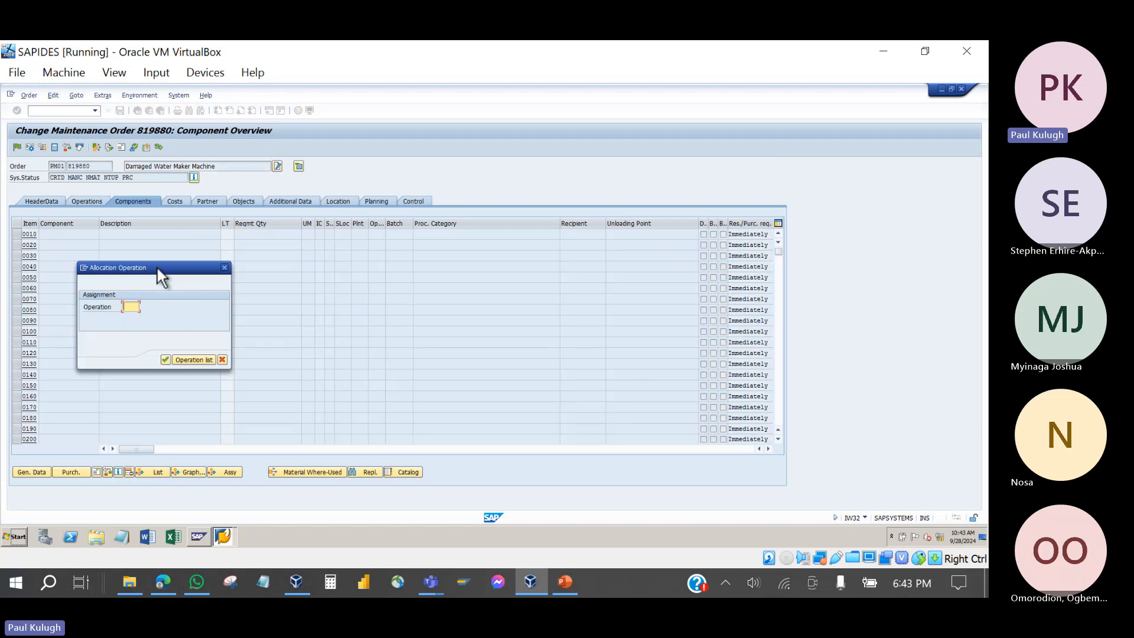
{"action": "left_click", "coordinate": [225, 267]}
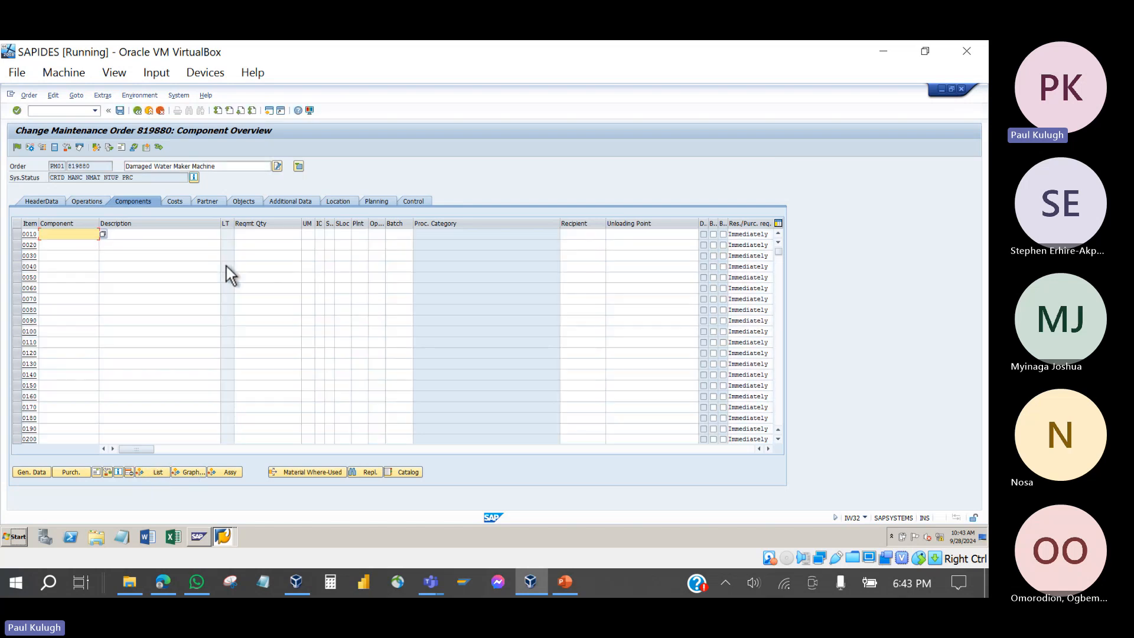
{"action": "left_click", "coordinate": [89, 201]}
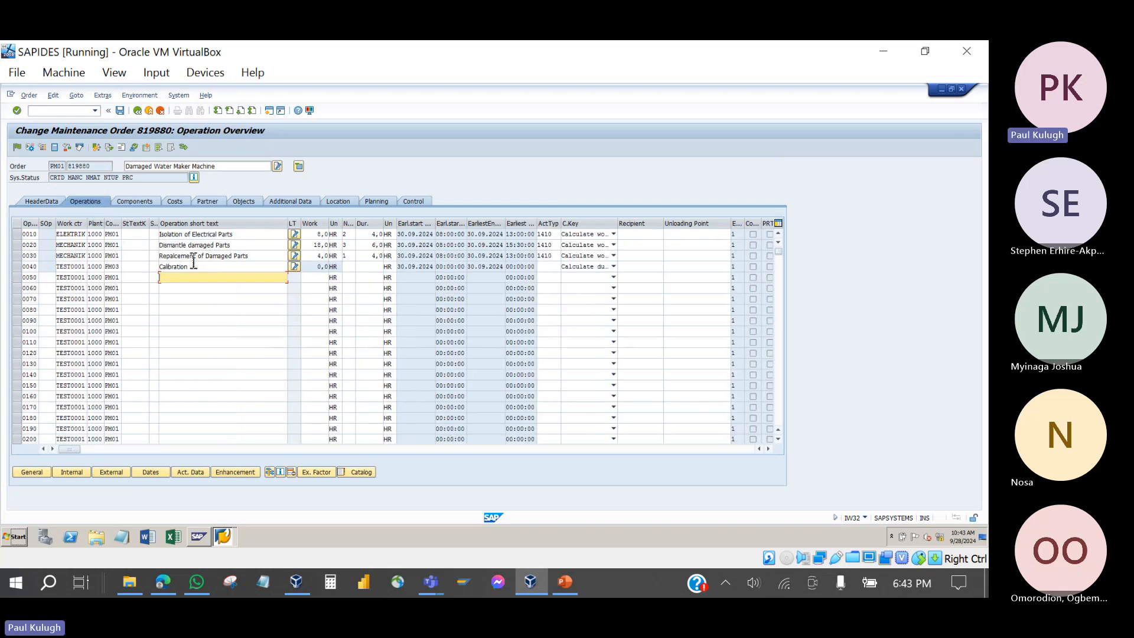
{"action": "left_click", "coordinate": [248, 259]}
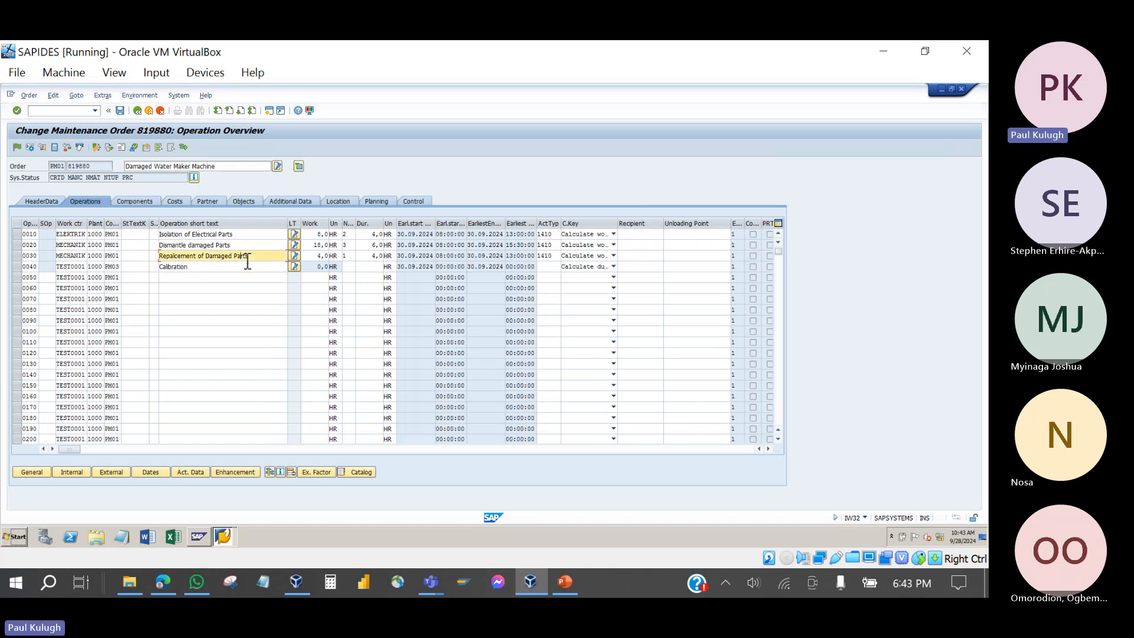
{"action": "left_click", "coordinate": [139, 200]}
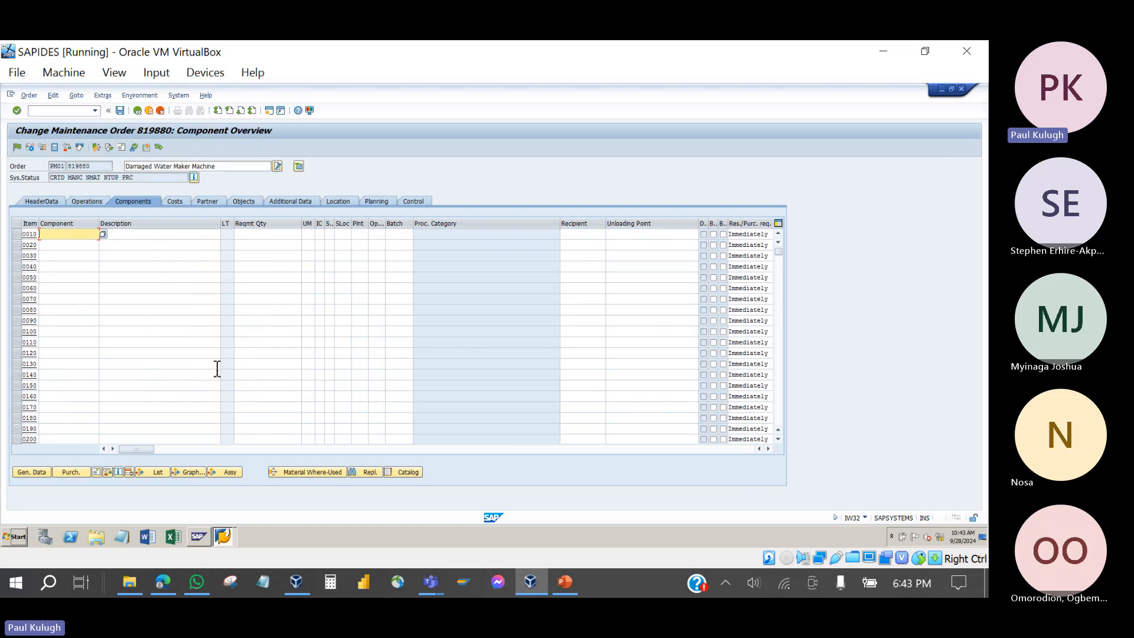
- Open the structure list for component selection, allocated to operation 0030, Repalcement of Damaged Parts
{"action": "left_click", "coordinate": [154, 471]}
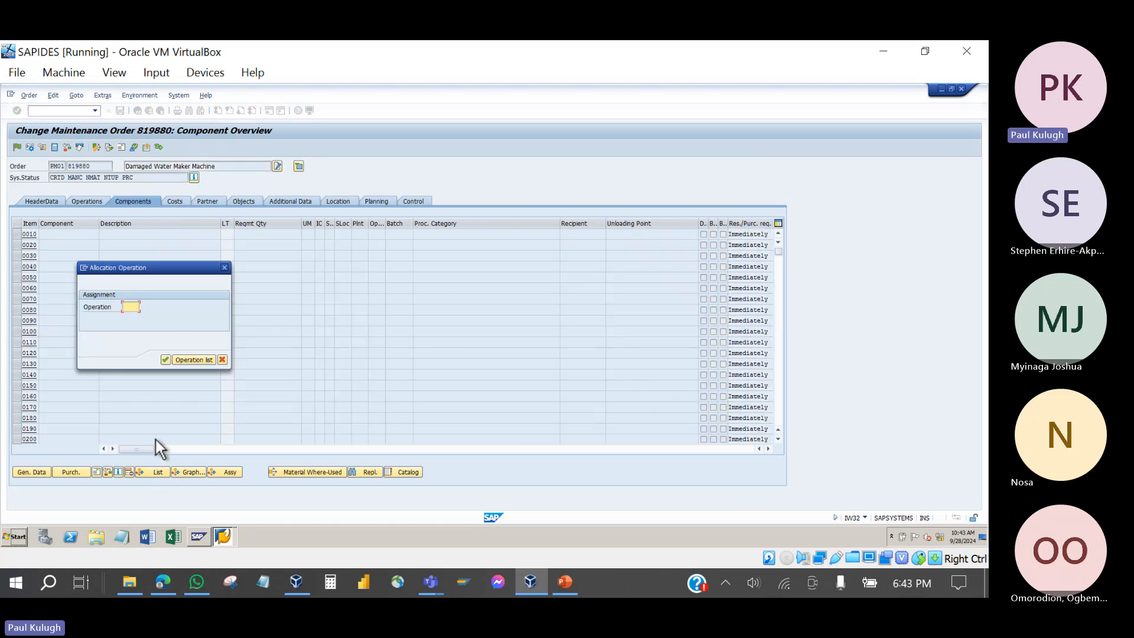
{"action": "left_click", "coordinate": [187, 359]}
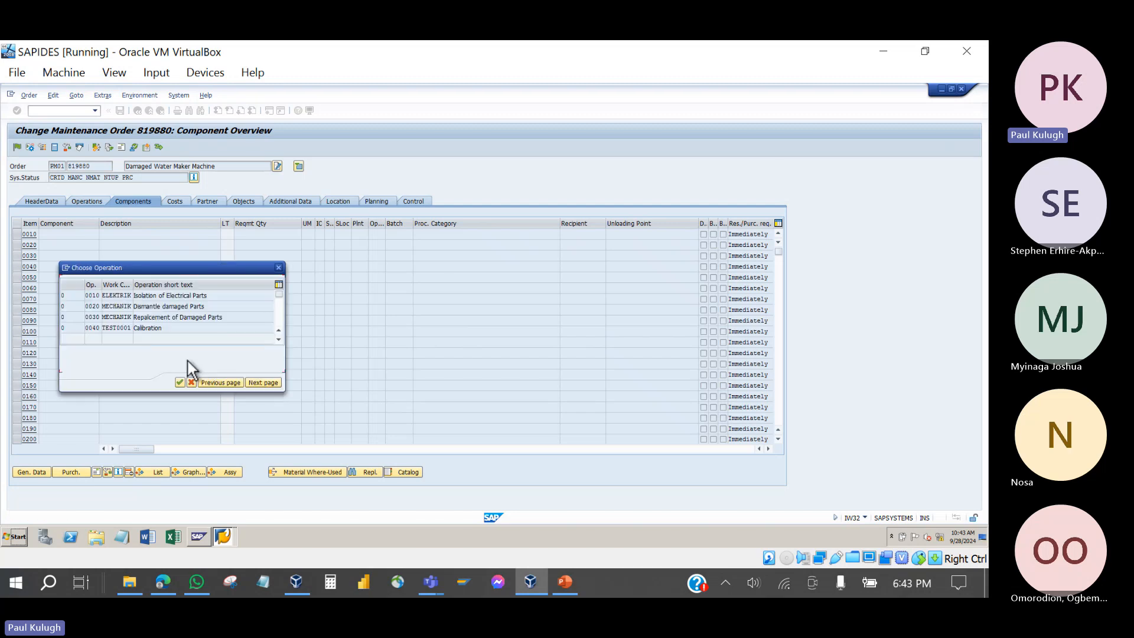
{"action": "double_click", "coordinate": [152, 319]}
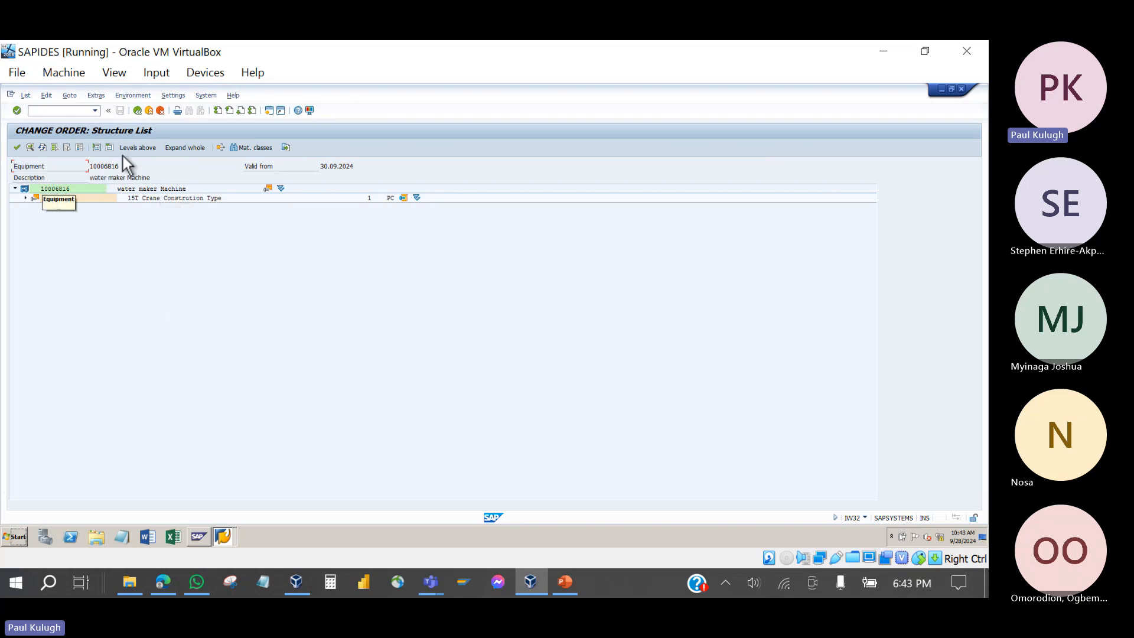
- Show the levels above the water maker machine and expand its 15T Crane Constrution Type assembly
{"action": "left_click", "coordinate": [137, 148]}
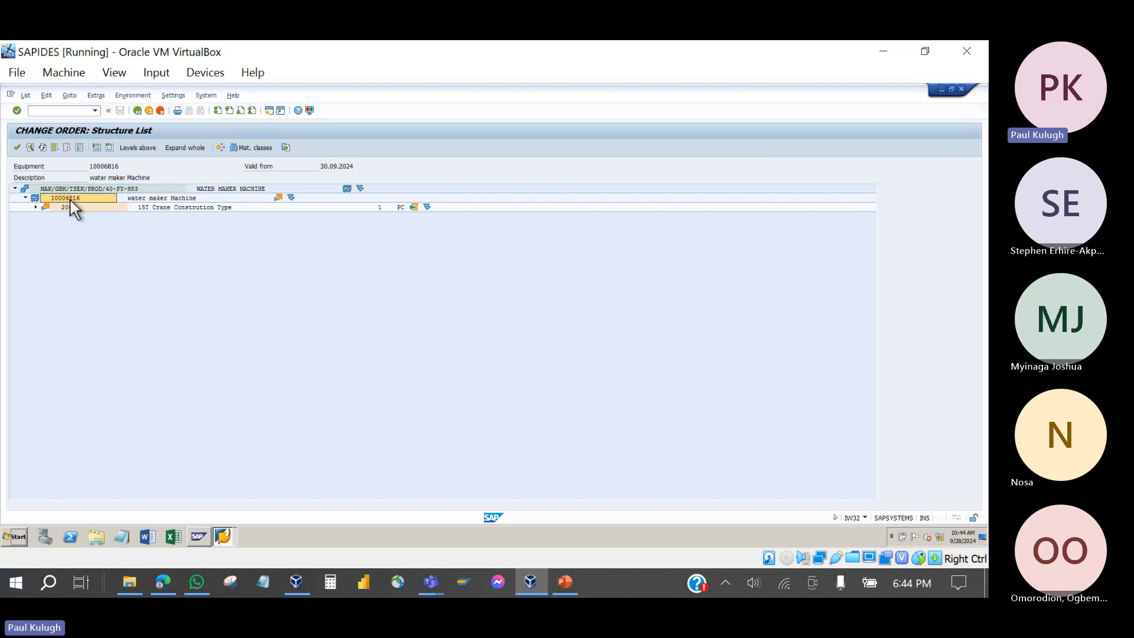
{"action": "left_click", "coordinate": [36, 207]}
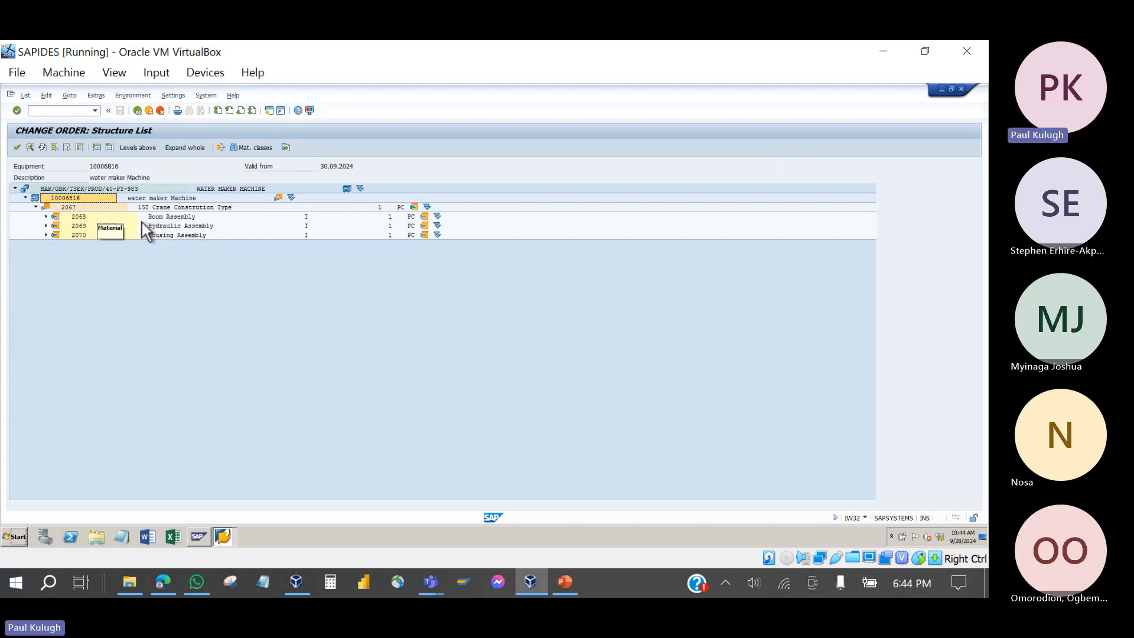
- Examine the Boom, Hydraulic and Housing assemblies and their material numbers under the 15T Crane Constrution Type
{"action": "left_click", "coordinate": [158, 218]}
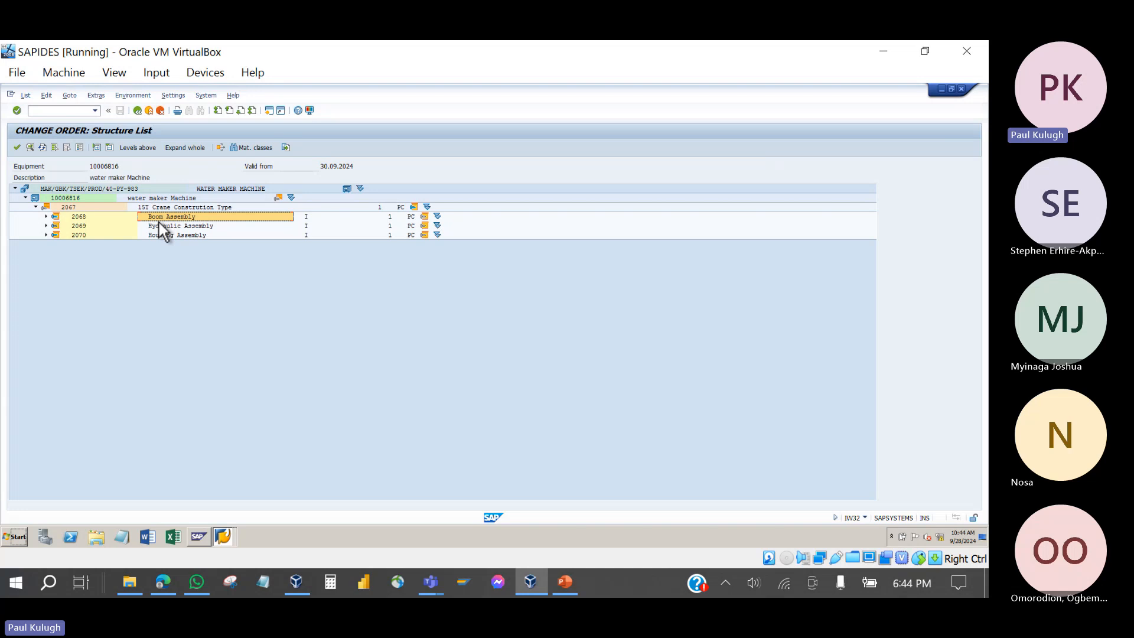
{"action": "left_click", "coordinate": [150, 198]}
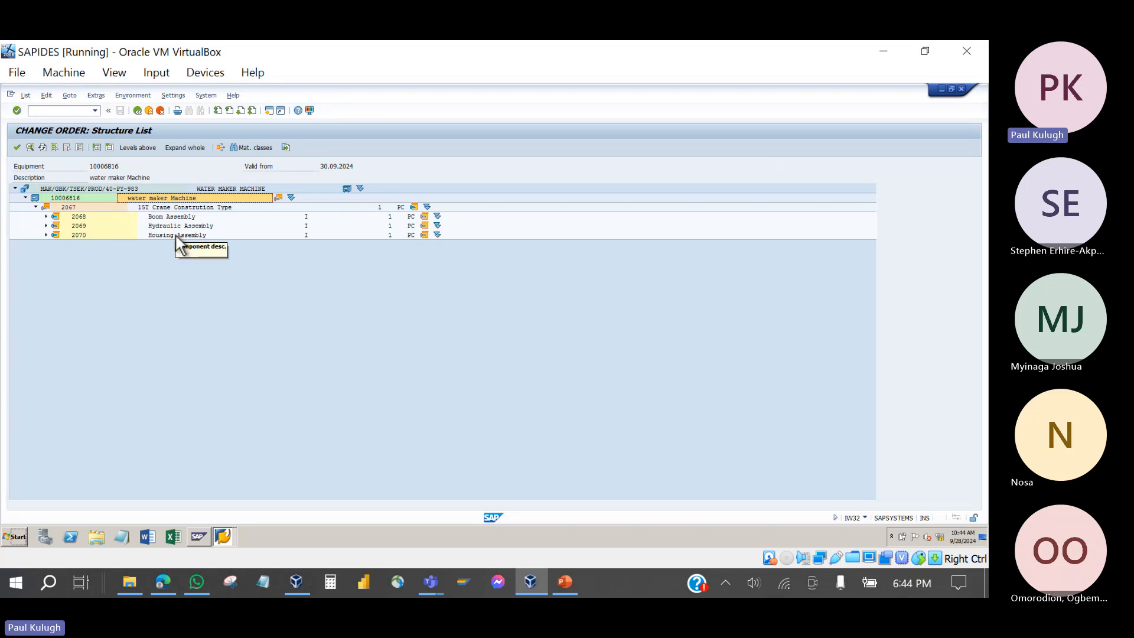
{"action": "left_click", "coordinate": [91, 216]}
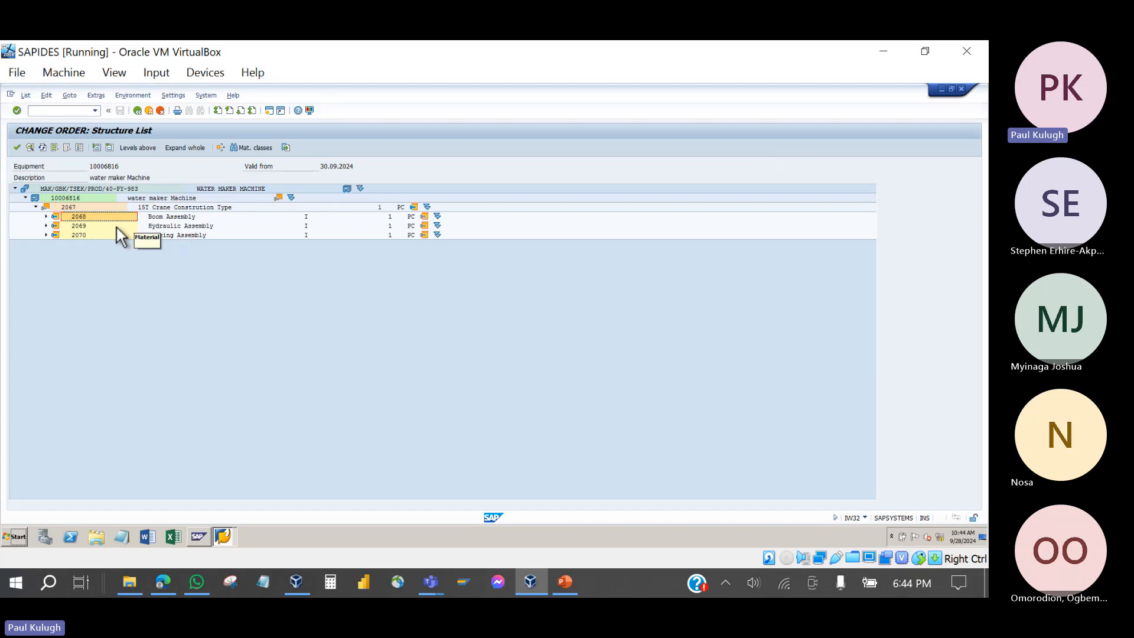
{"action": "left_click", "coordinate": [102, 236]}
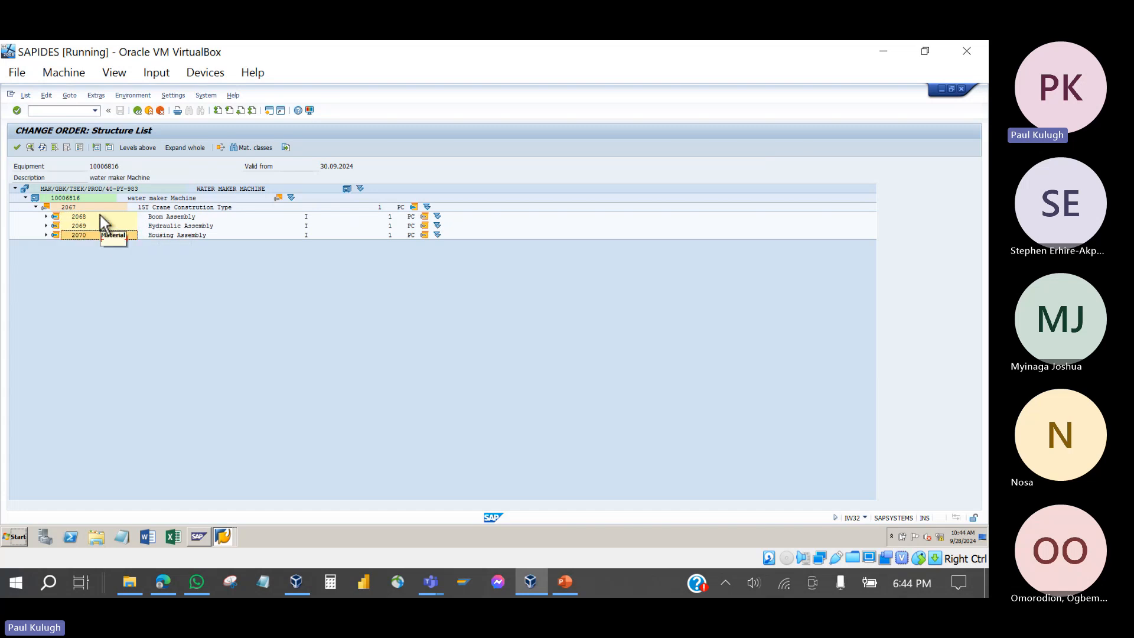
{"action": "left_click", "coordinate": [101, 216]}
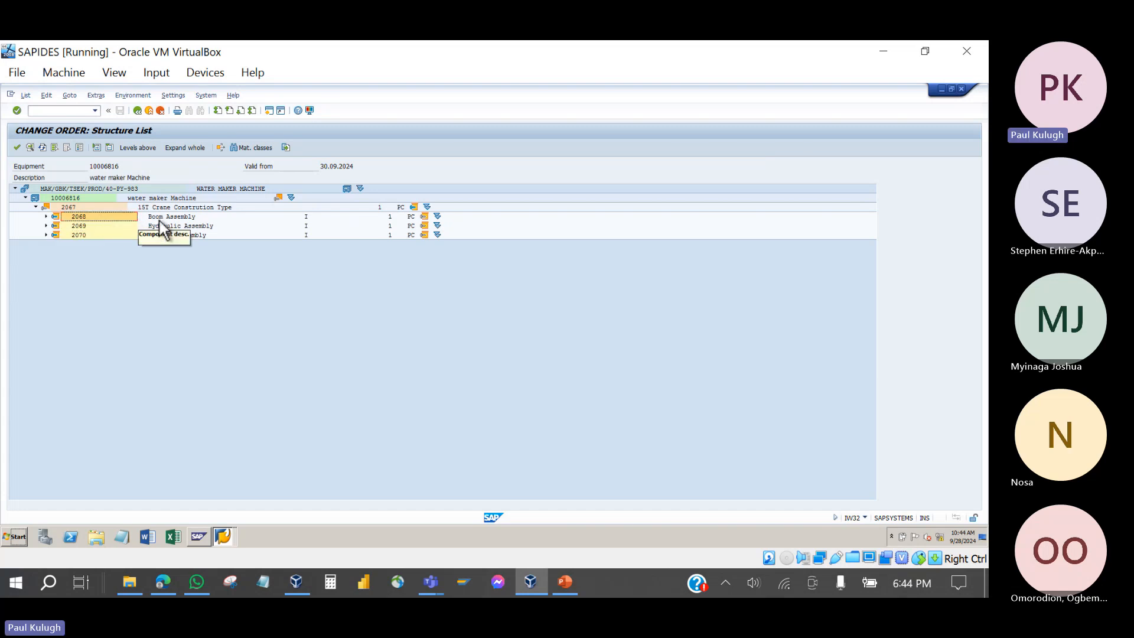
{"action": "left_click", "coordinate": [104, 225]}
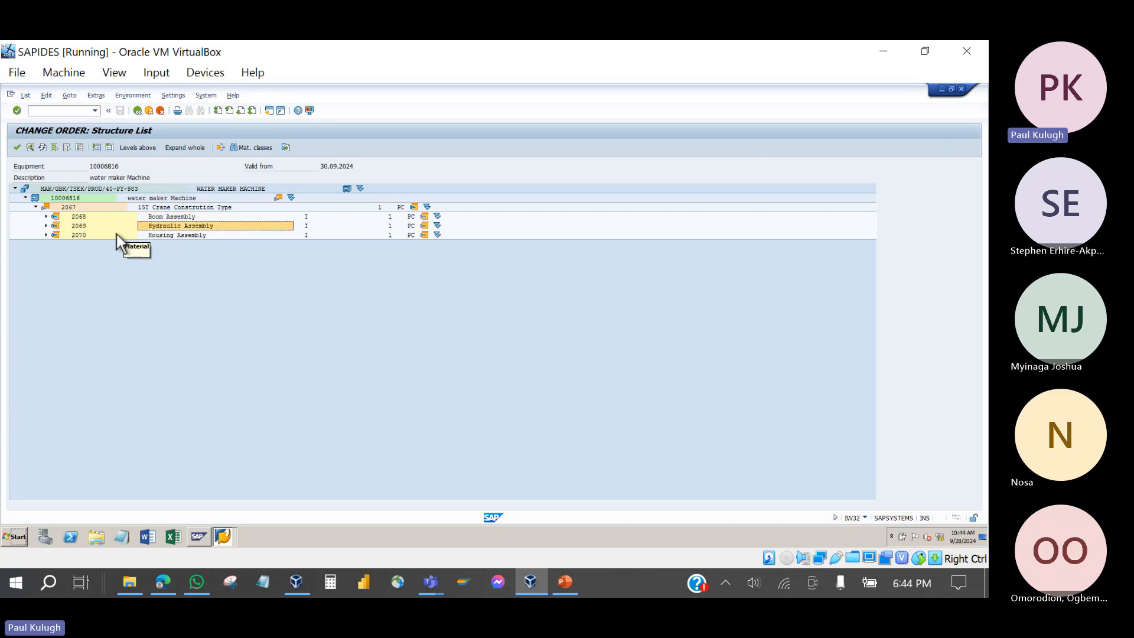
{"action": "left_click", "coordinate": [116, 234]}
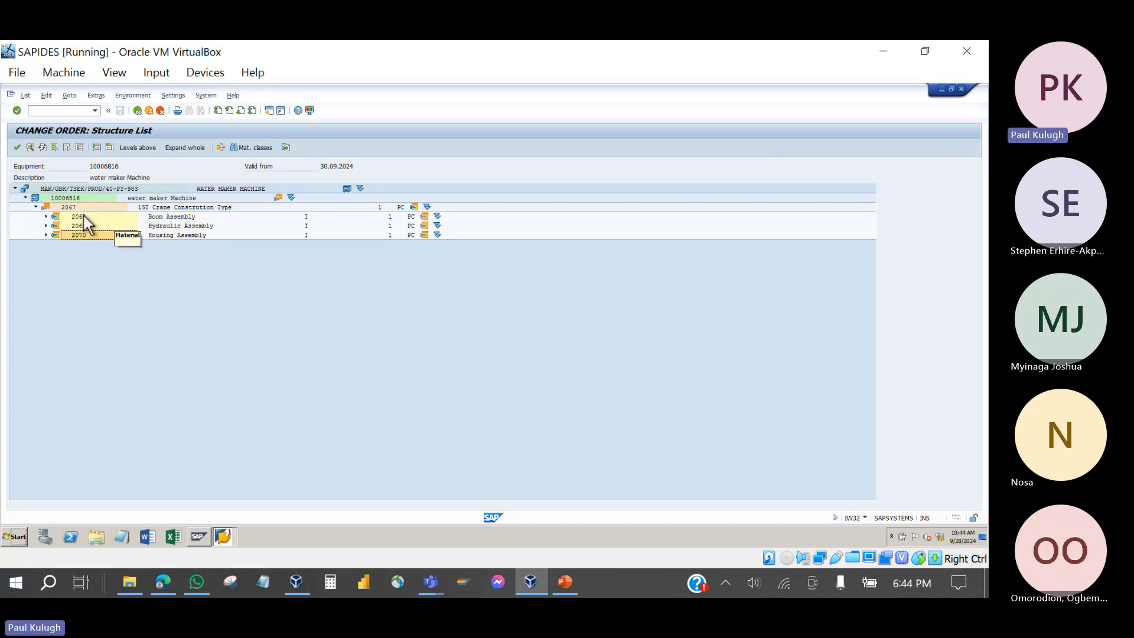
{"action": "left_click", "coordinate": [147, 207]}
{"action": "left_click", "coordinate": [148, 217]}
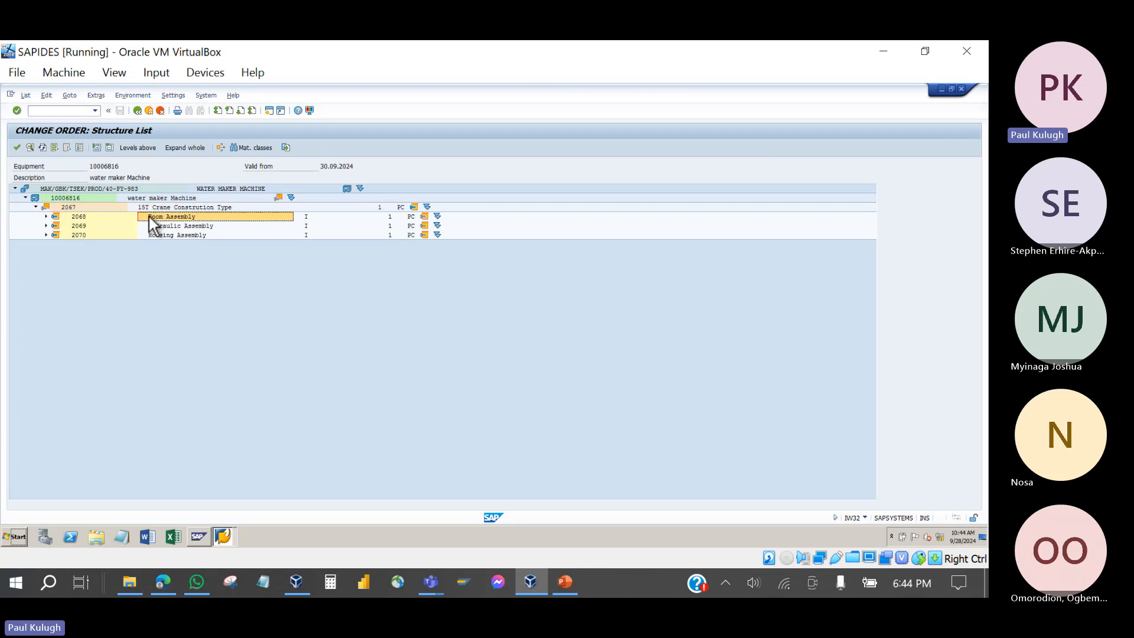
{"action": "left_click", "coordinate": [87, 217]}
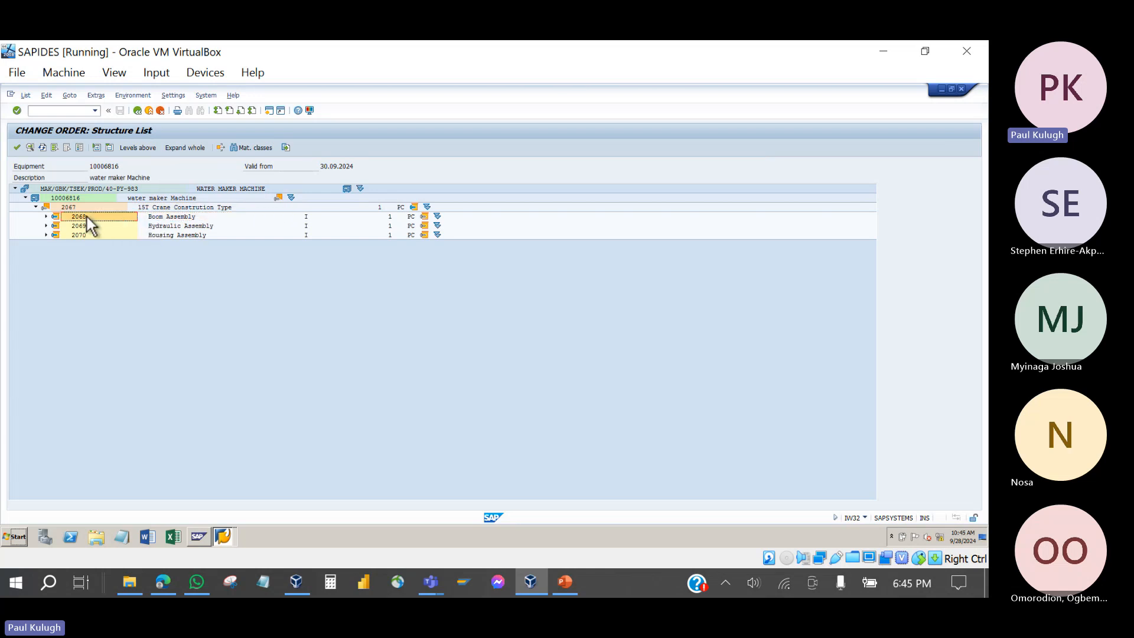
- Expand the Boom Assembly, add its Sling (2075) to the order's components, and accept the delivery date notice
{"action": "left_click", "coordinate": [46, 218]}
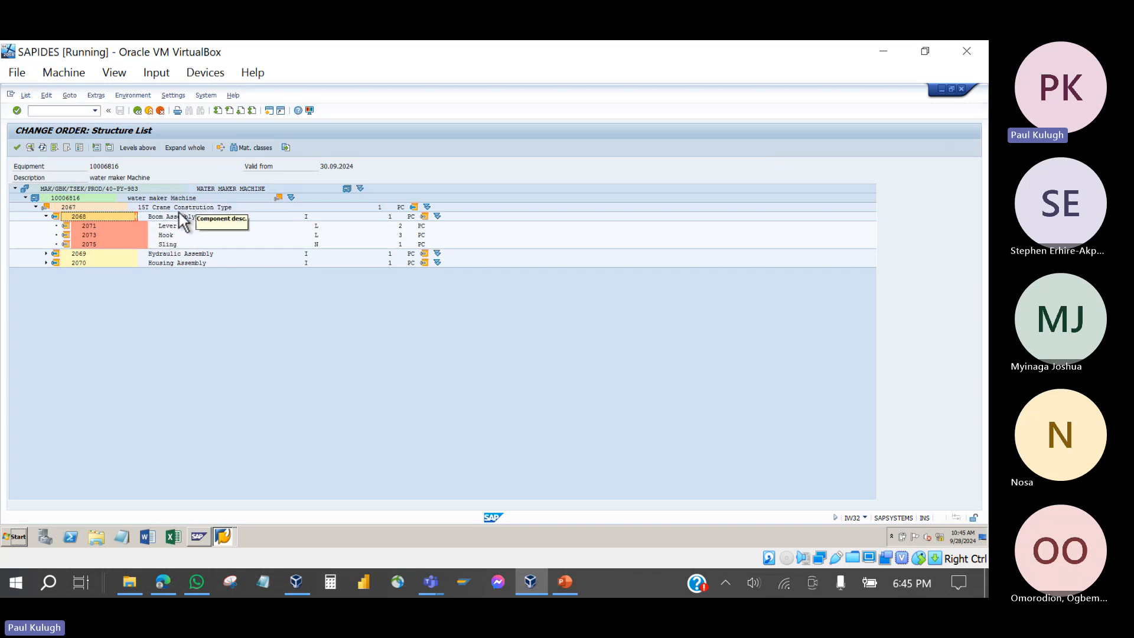
{"action": "left_click", "coordinate": [115, 226]}
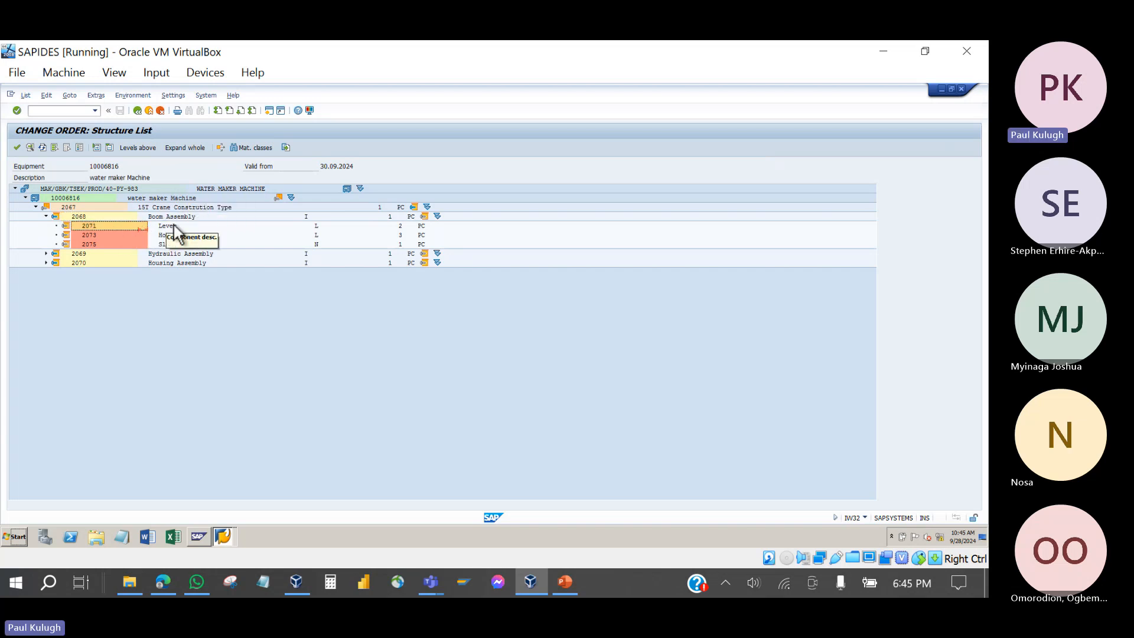
{"action": "left_click", "coordinate": [89, 233]}
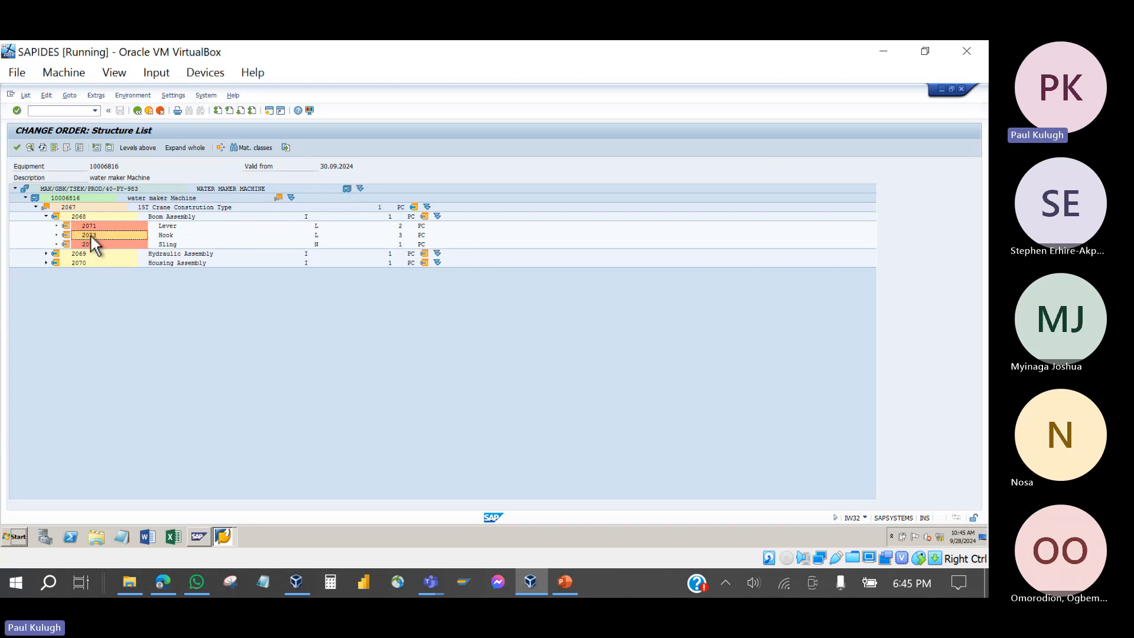
{"action": "left_click", "coordinate": [96, 225]}
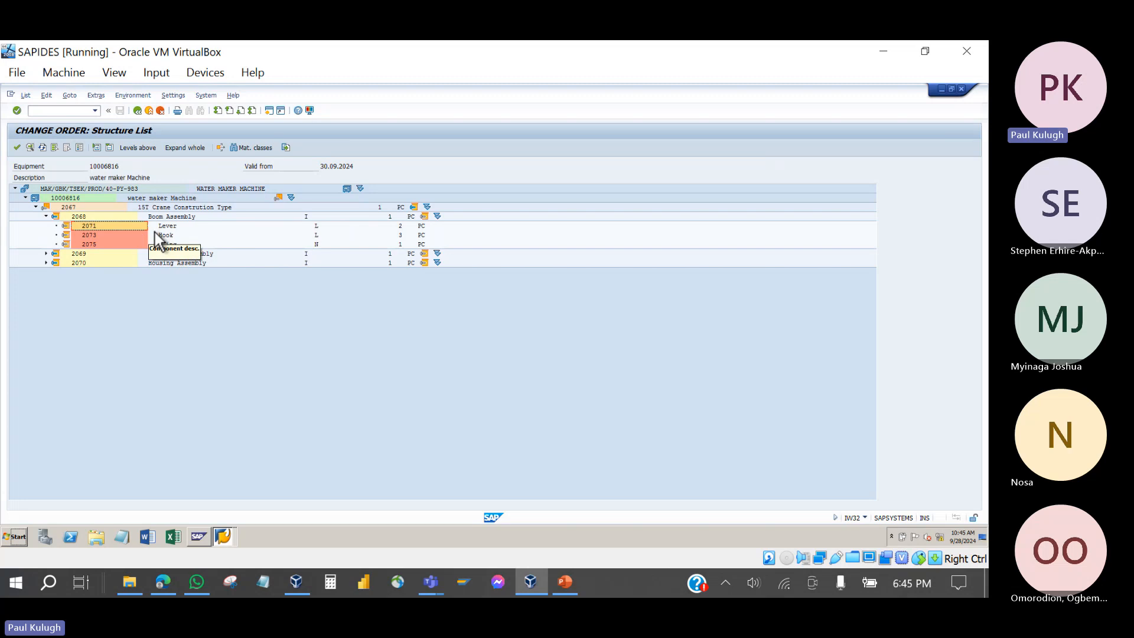
{"action": "left_click", "coordinate": [154, 234]}
{"action": "left_click", "coordinate": [100, 235]}
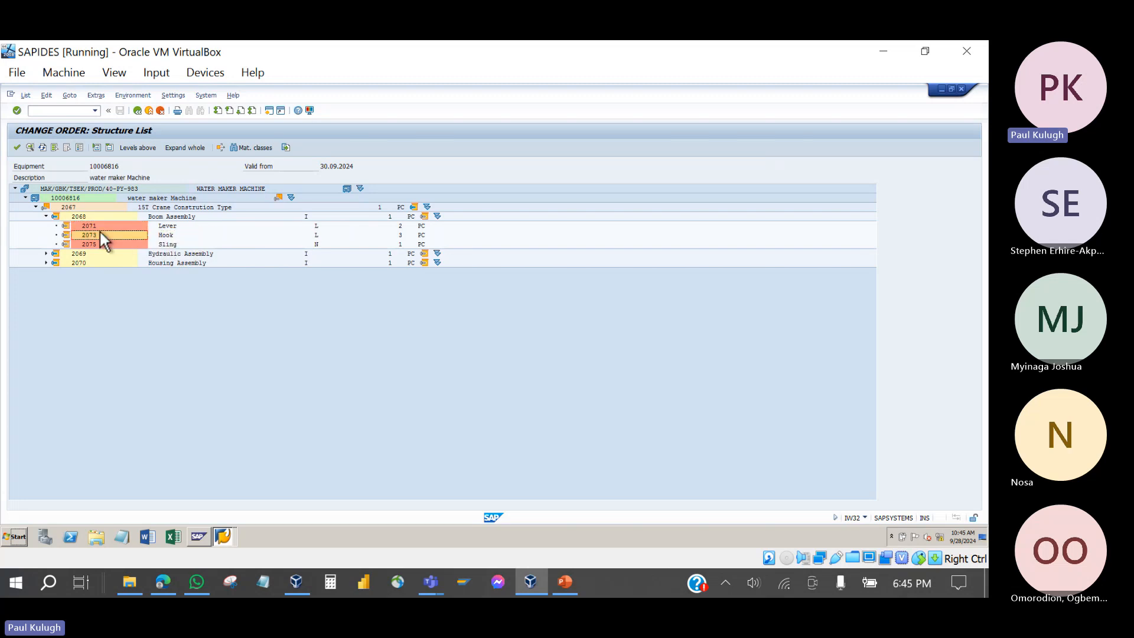
{"action": "left_click", "coordinate": [90, 244]}
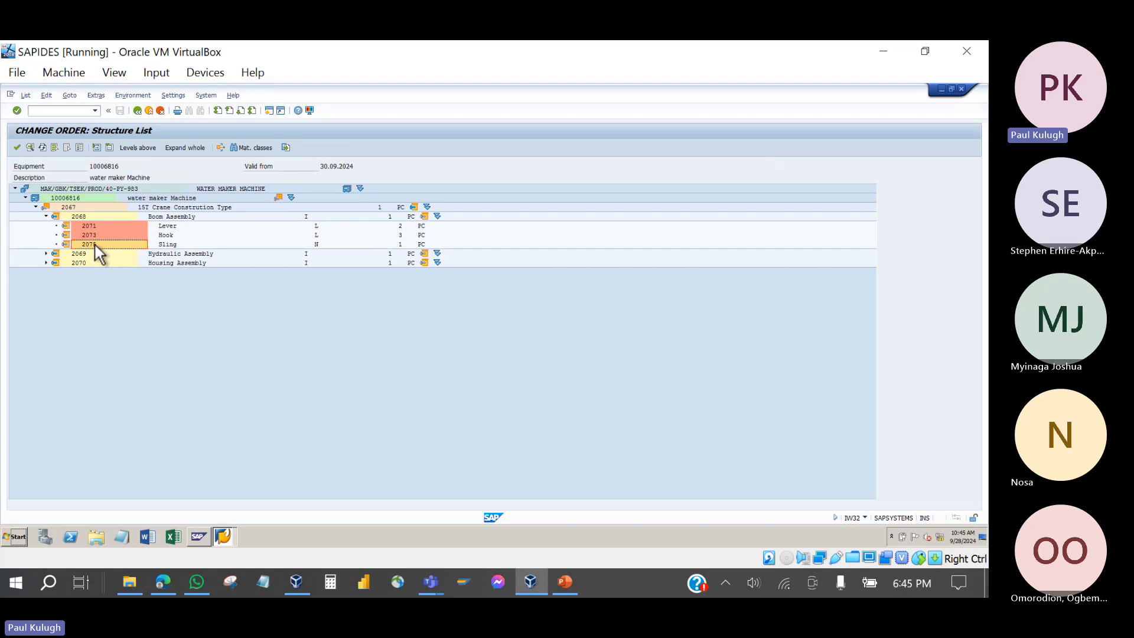
{"action": "double_click", "coordinate": [95, 246]}
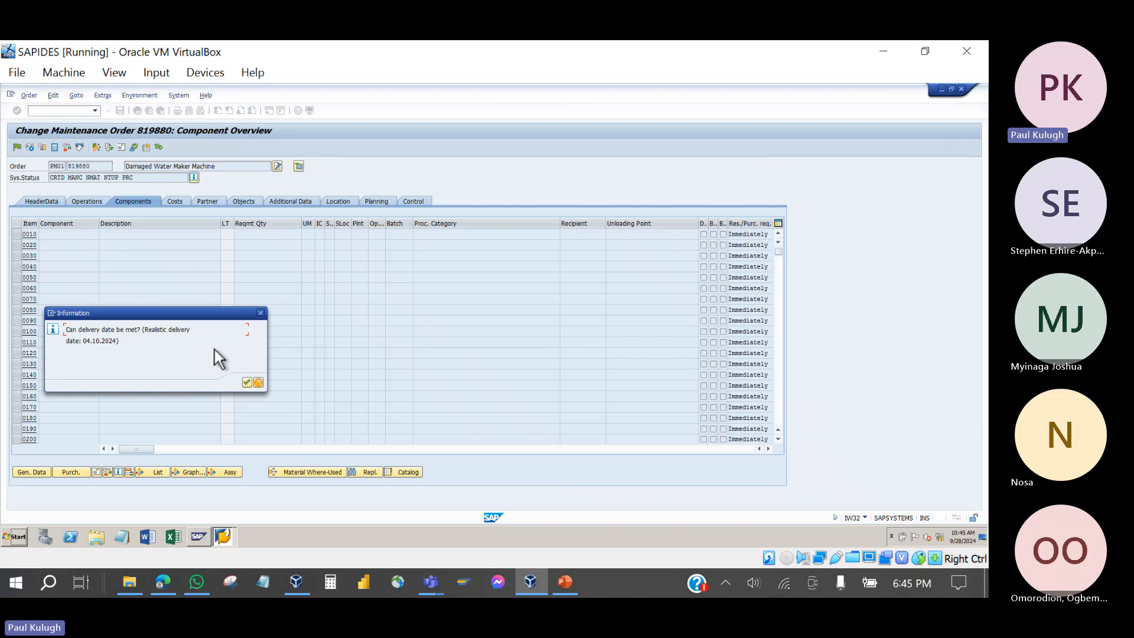
{"action": "left_click", "coordinate": [247, 382]}
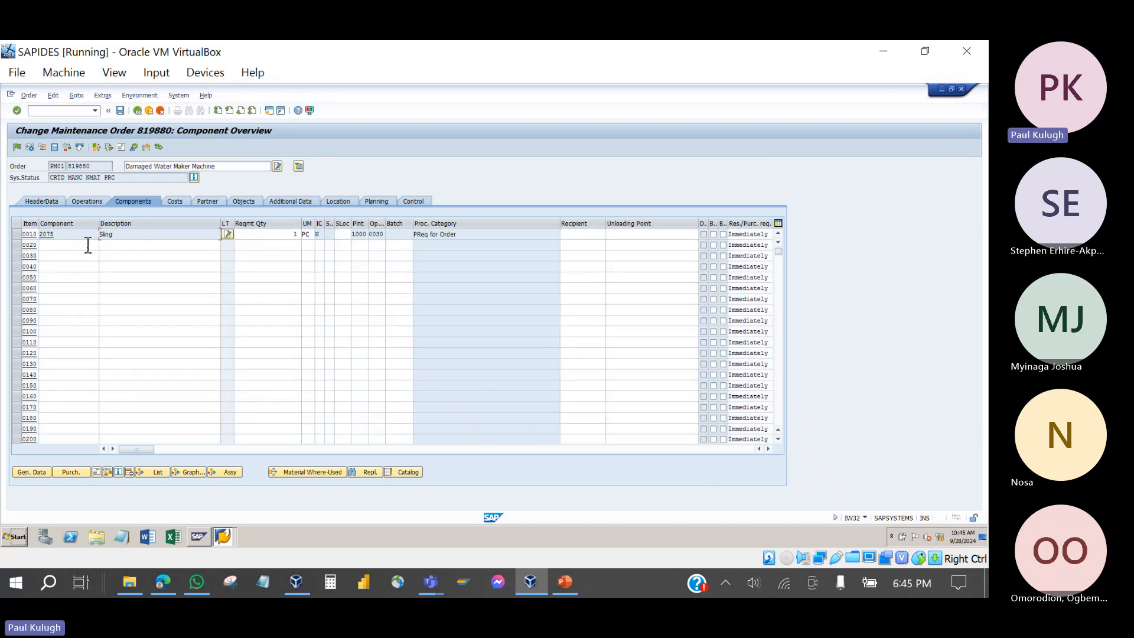
- Add the Jack (2076) from the Hydraulic Assembly in the structure list, allocated to operation 0030, Repalcement of Damaged Parts
{"action": "left_click", "coordinate": [81, 245]}
{"action": "left_click", "coordinate": [143, 472]}
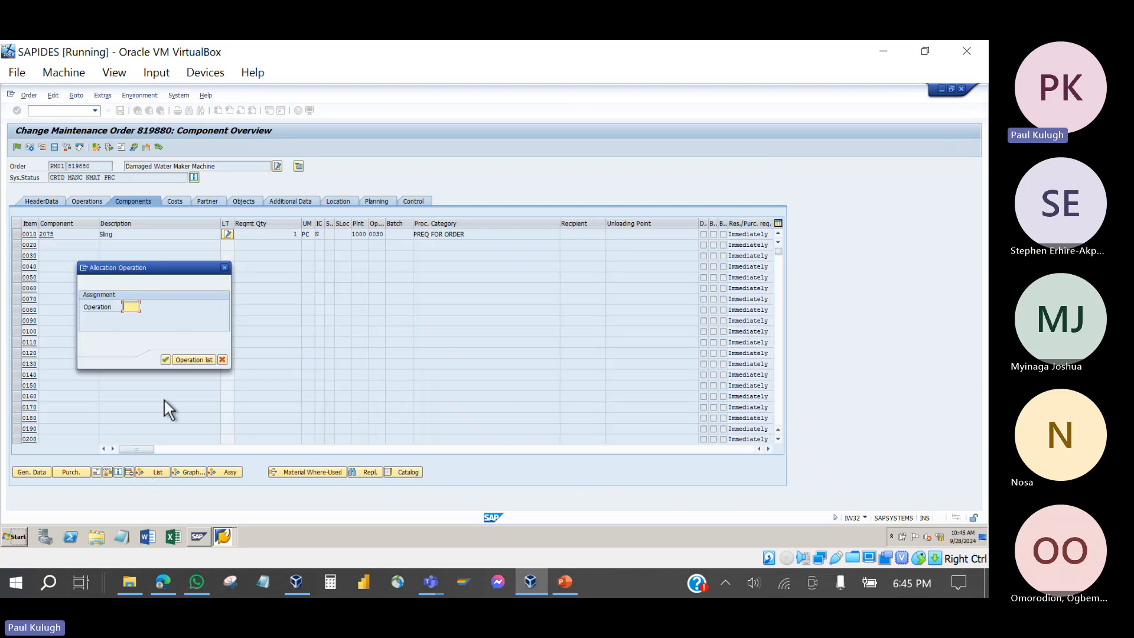
{"action": "left_click", "coordinate": [194, 360]}
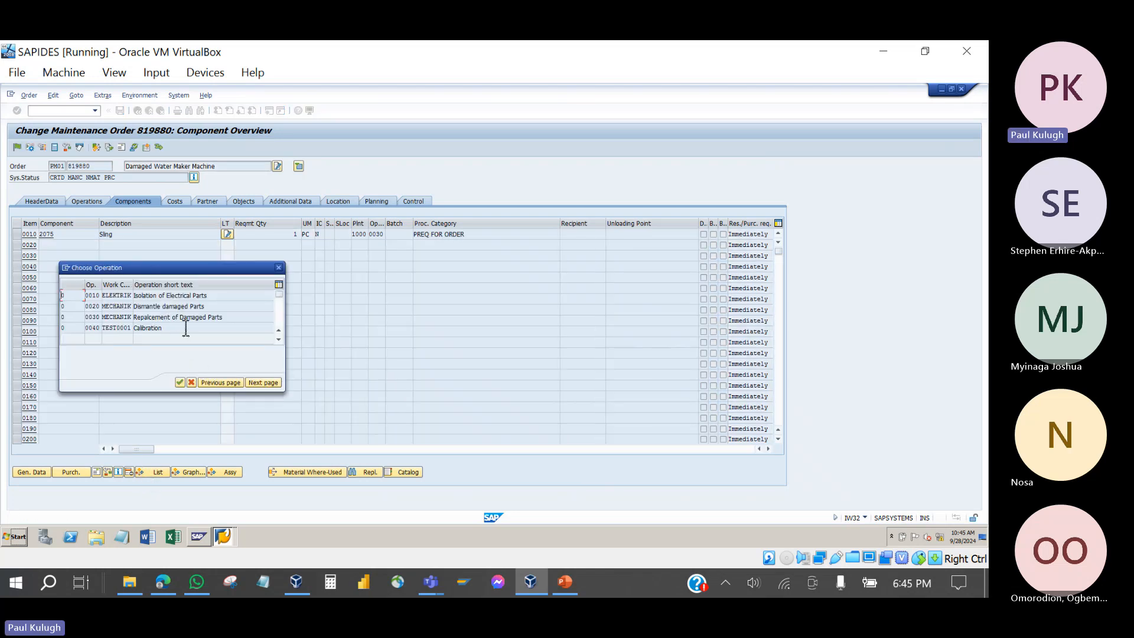
{"action": "double_click", "coordinate": [185, 317]}
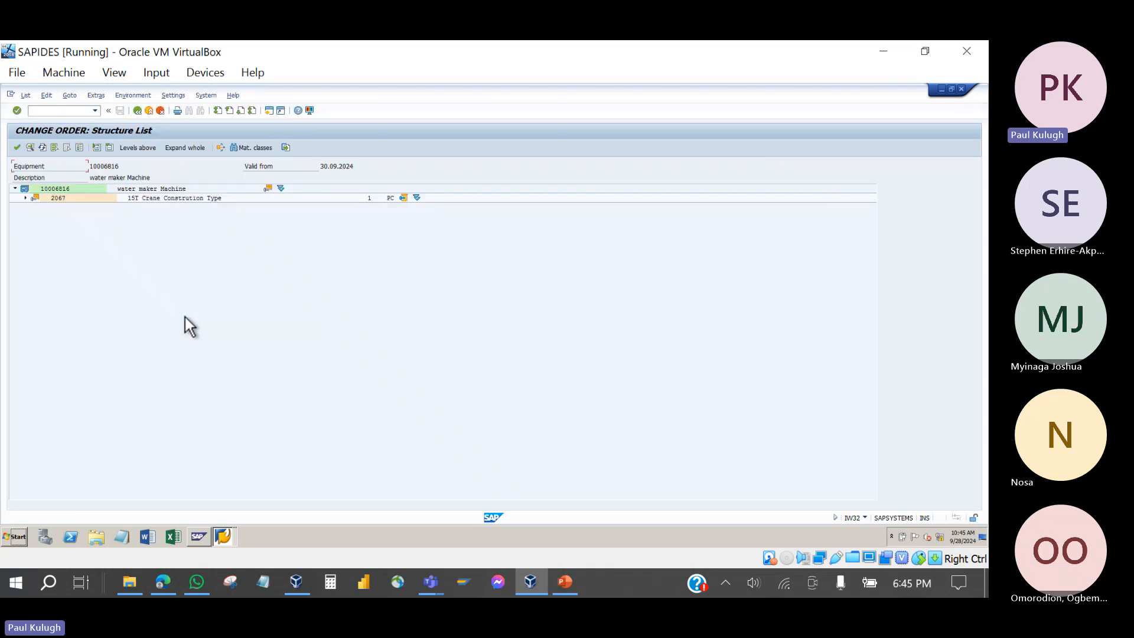
{"action": "left_click", "coordinate": [25, 198]}
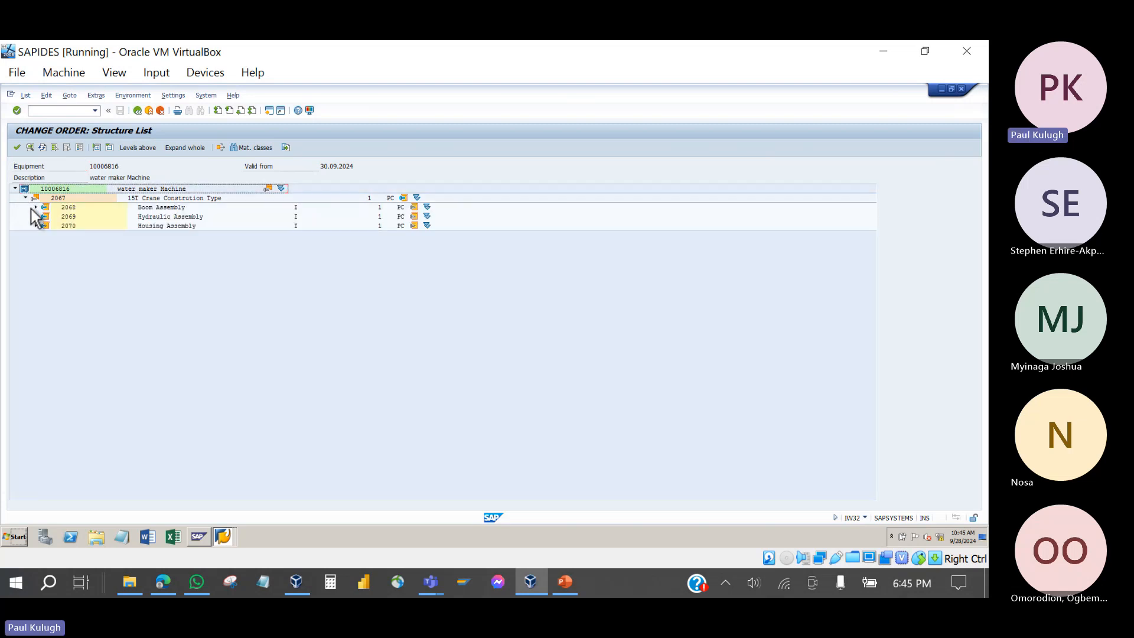
{"action": "left_click", "coordinate": [36, 216]}
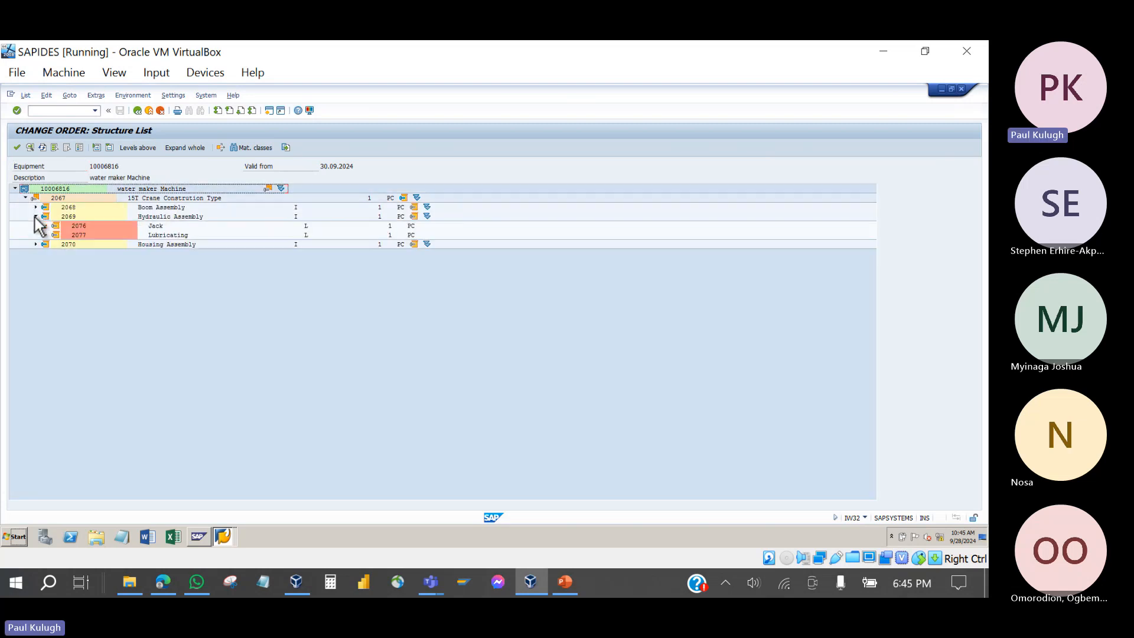
{"action": "double_click", "coordinate": [77, 228]}
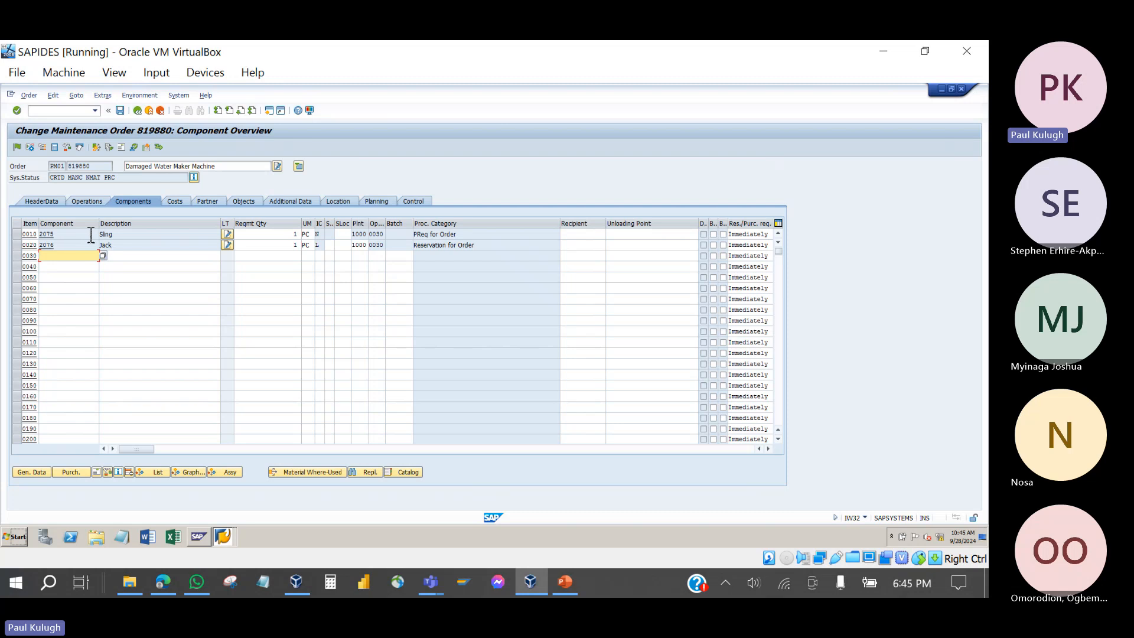
- Examine the item categories and procurement categories of the Sling and Jack components
{"action": "left_click", "coordinate": [318, 234]}
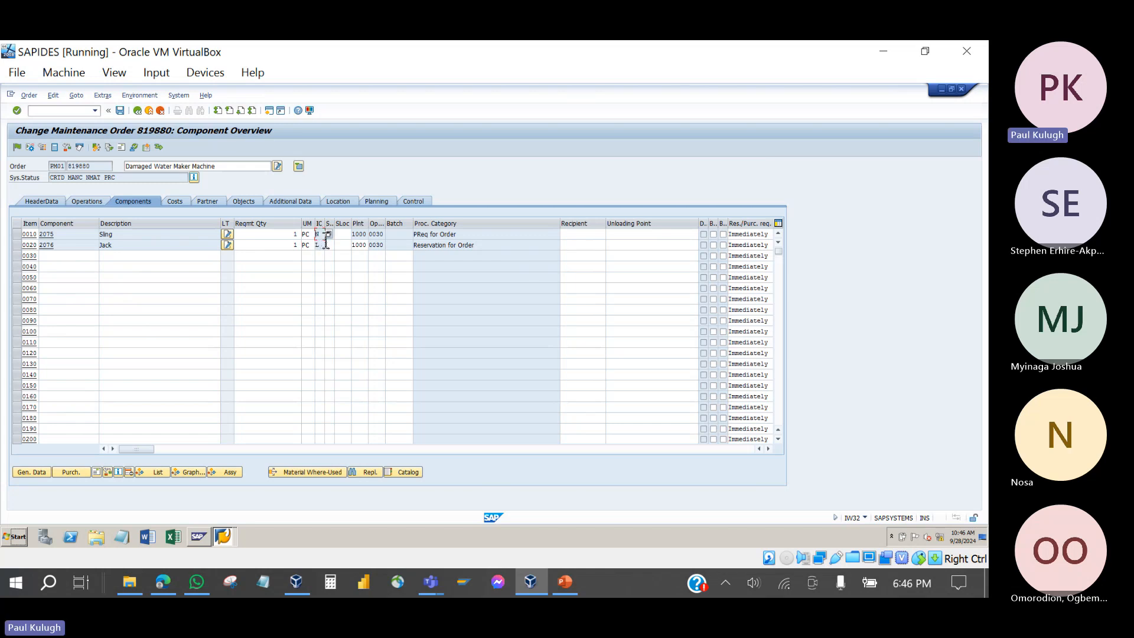
{"action": "key", "text": "Down"}
{"action": "left_click_drag", "start_coordinate": [464, 236], "coordinate": [409, 236]}
{"action": "left_click", "coordinate": [180, 167]}
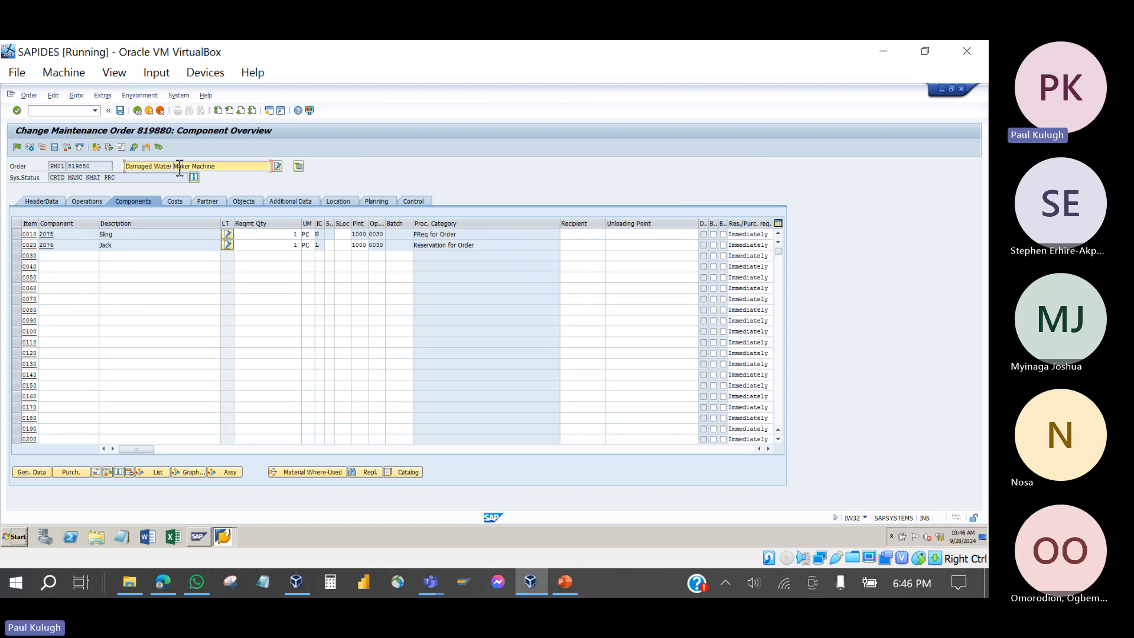
{"action": "left_click", "coordinate": [153, 247]}
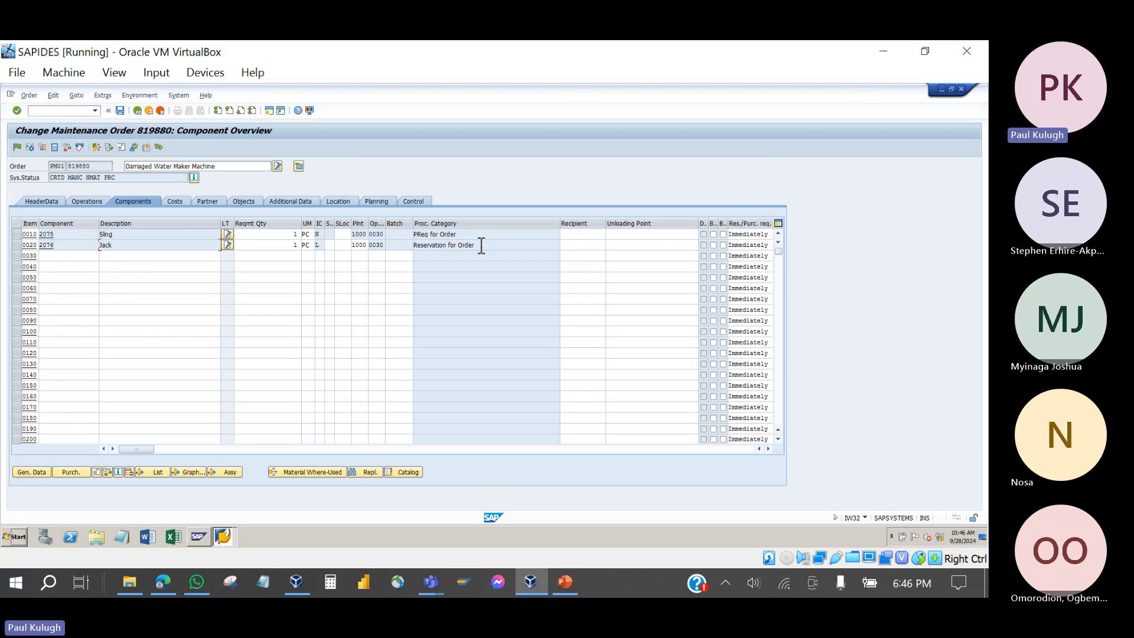
{"action": "left_click_drag", "start_coordinate": [482, 246], "coordinate": [412, 245]}
{"action": "left_click", "coordinate": [488, 248]}
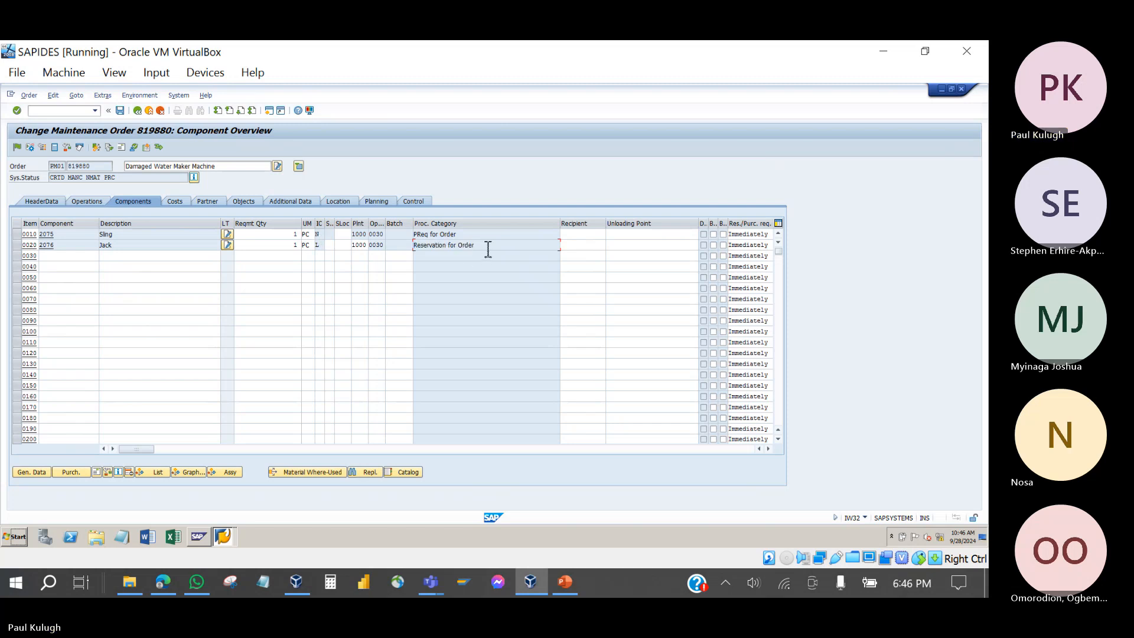
{"action": "left_click_drag", "start_coordinate": [488, 249], "coordinate": [410, 239]}
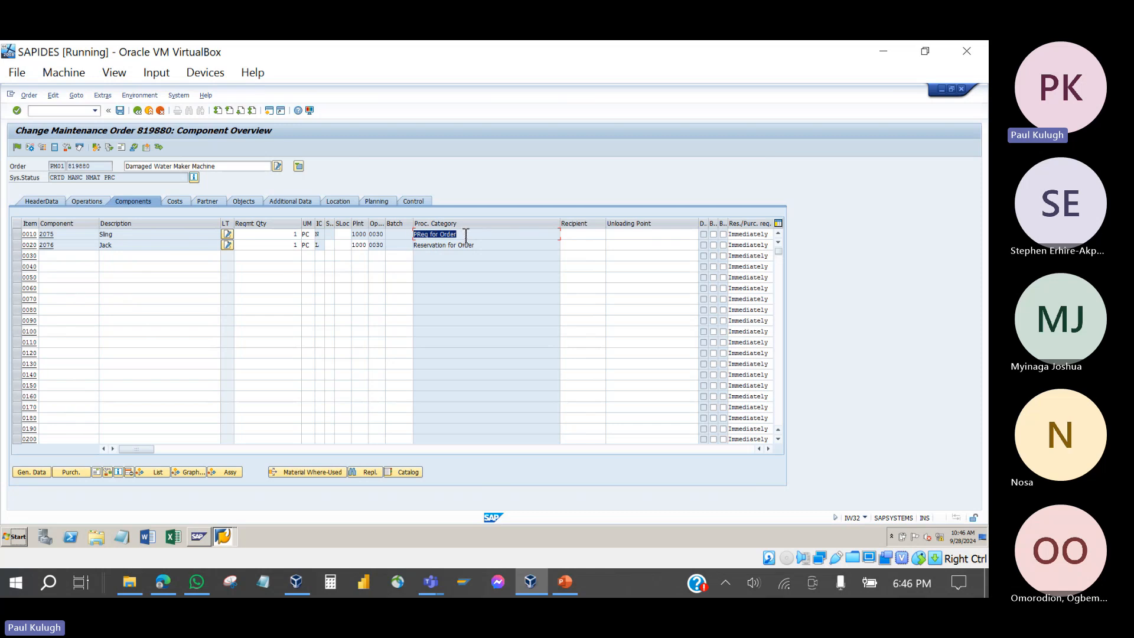
{"action": "left_click_drag", "start_coordinate": [493, 248], "coordinate": [408, 252]}
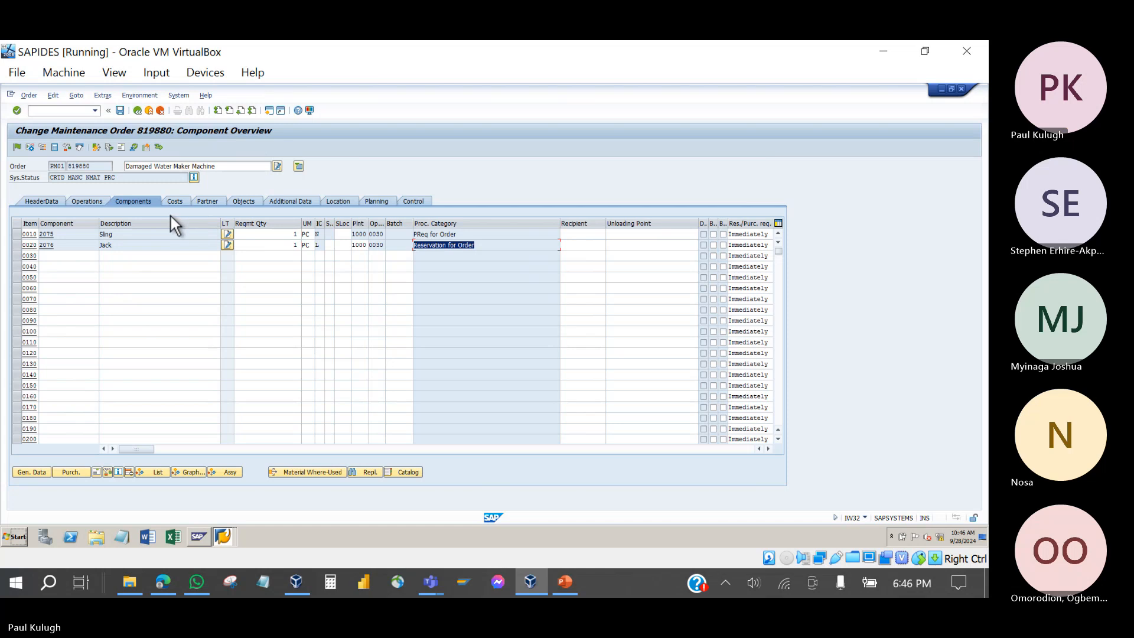
- Check the order's header data and operations, and return to the component overview
{"action": "left_click", "coordinate": [50, 201]}
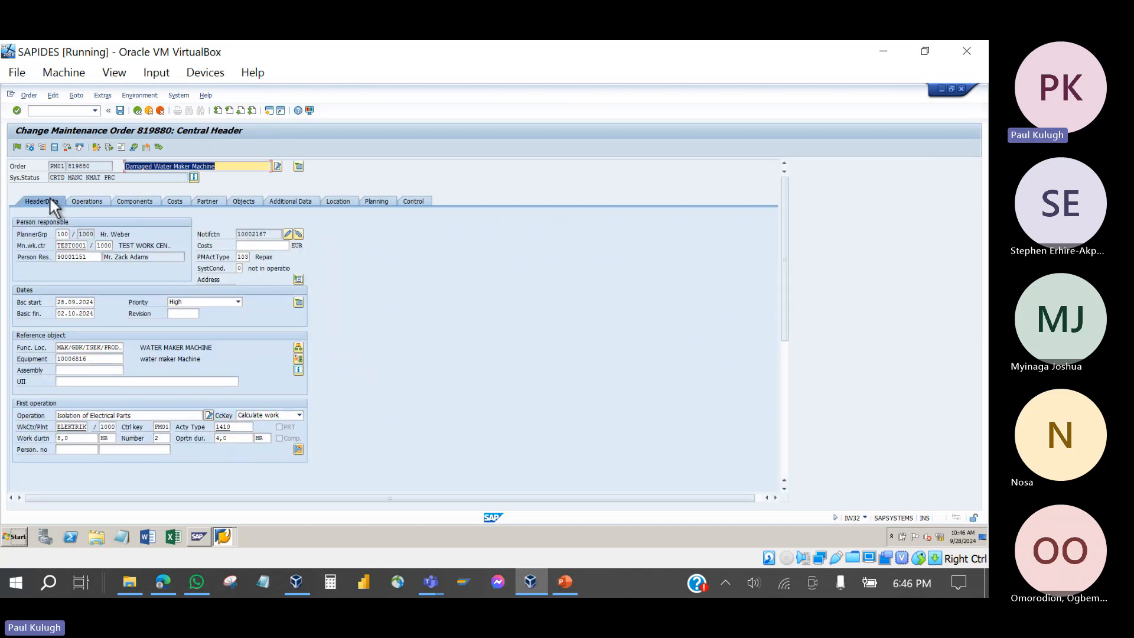
{"action": "left_click", "coordinate": [90, 201]}
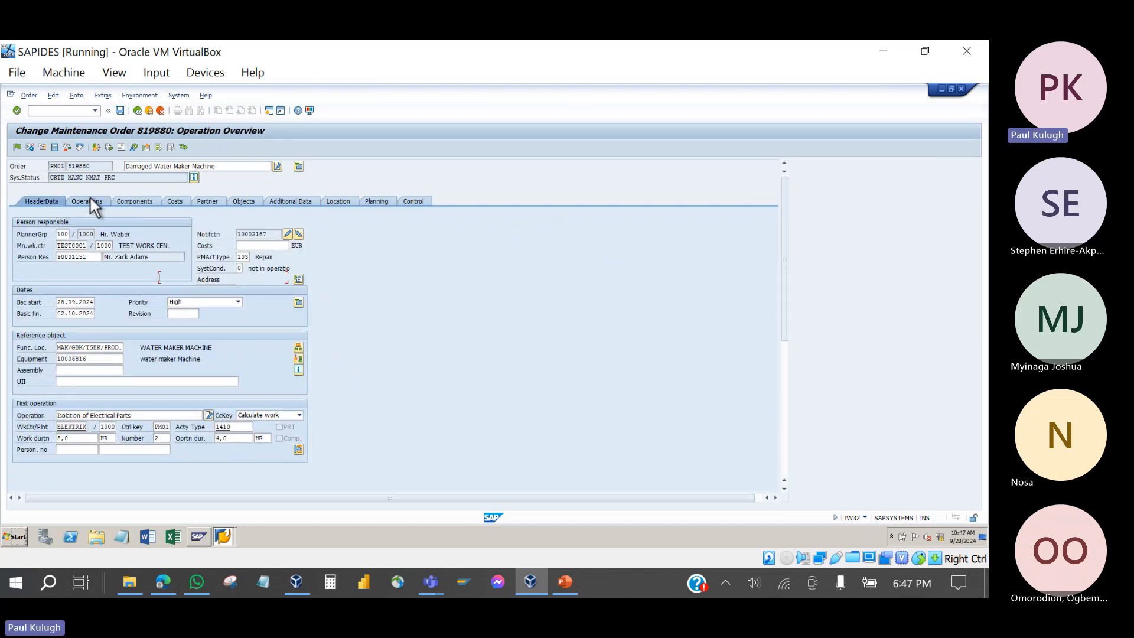
{"action": "left_click", "coordinate": [134, 201]}
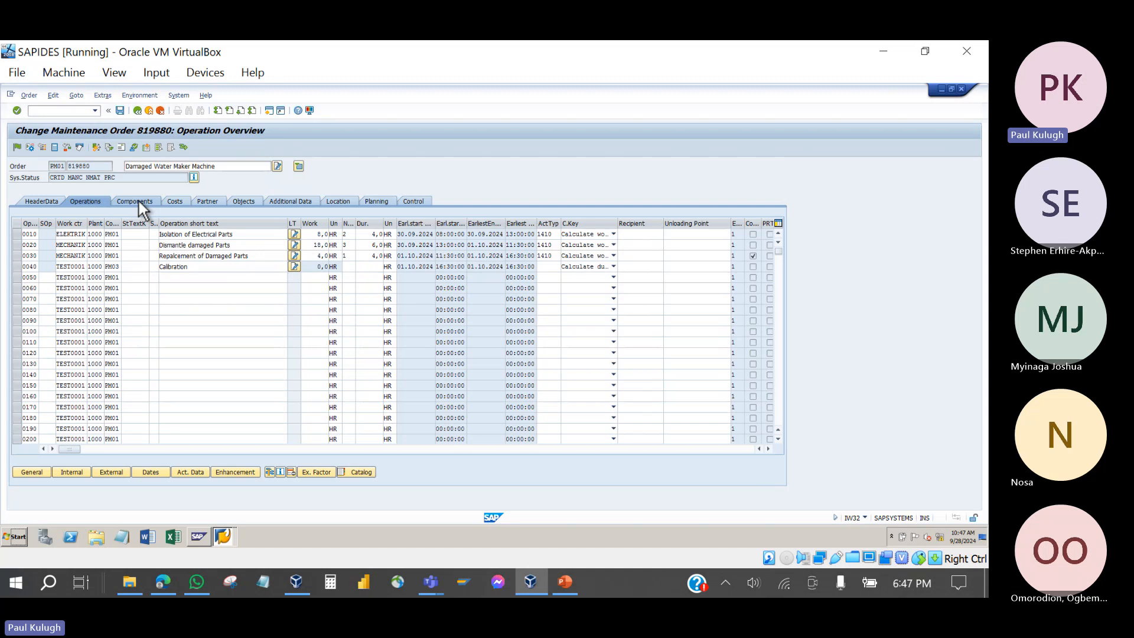
- Save the maintenance order, accepting the availability check notice, and view the details of the save message
{"action": "left_click", "coordinate": [121, 111]}
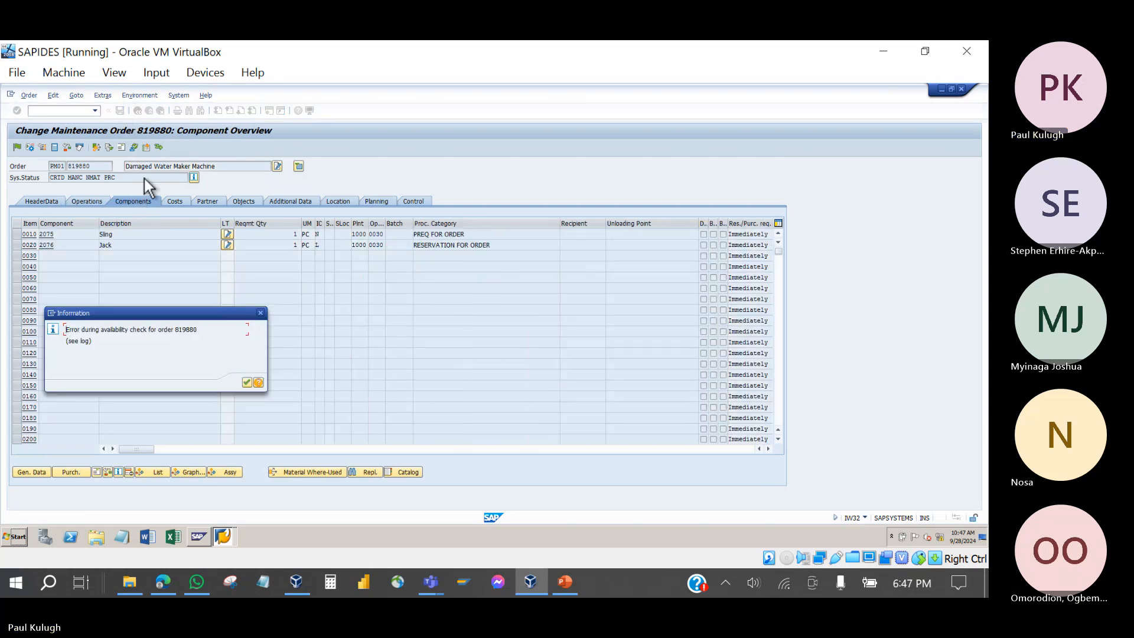
{"action": "left_click", "coordinate": [243, 380]}
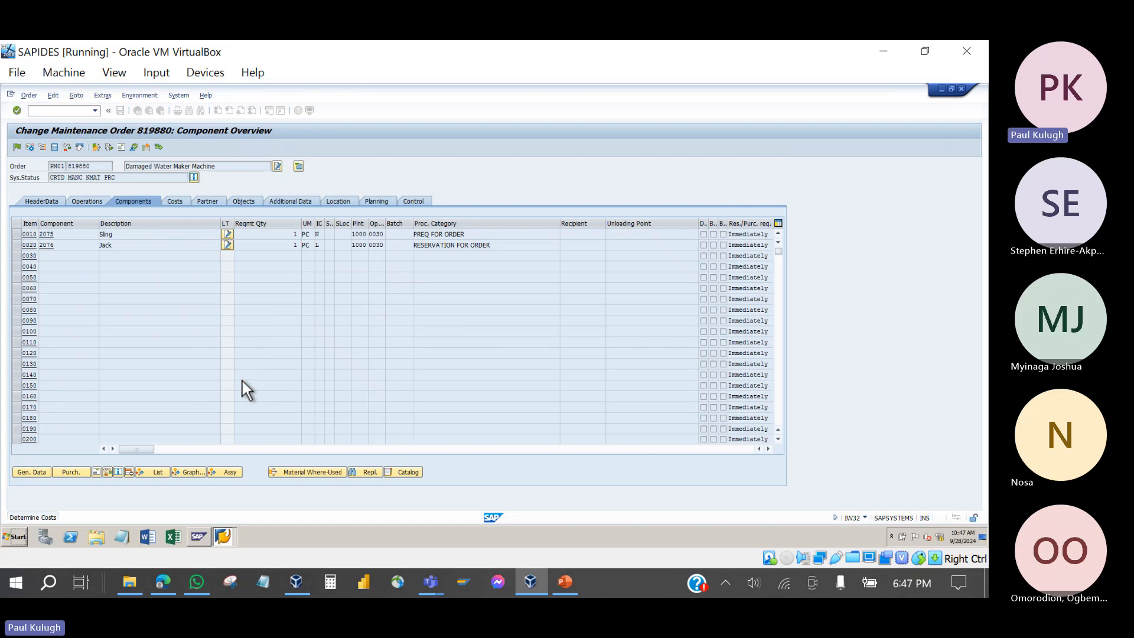
{"action": "left_click", "coordinate": [148, 318]}
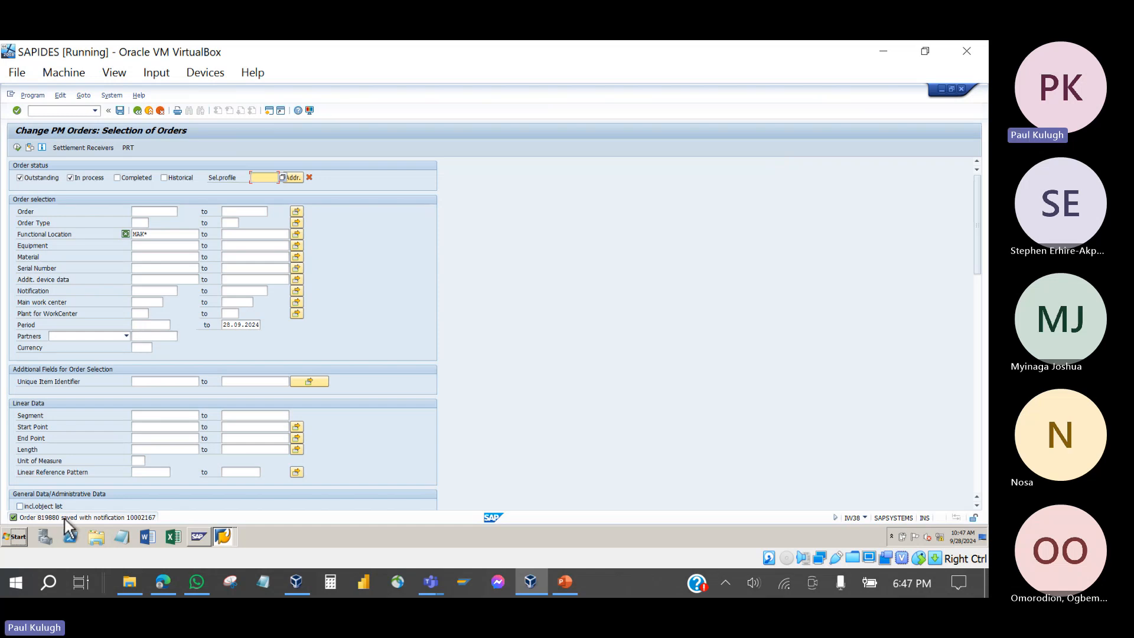
{"action": "double_click", "coordinate": [65, 519]}
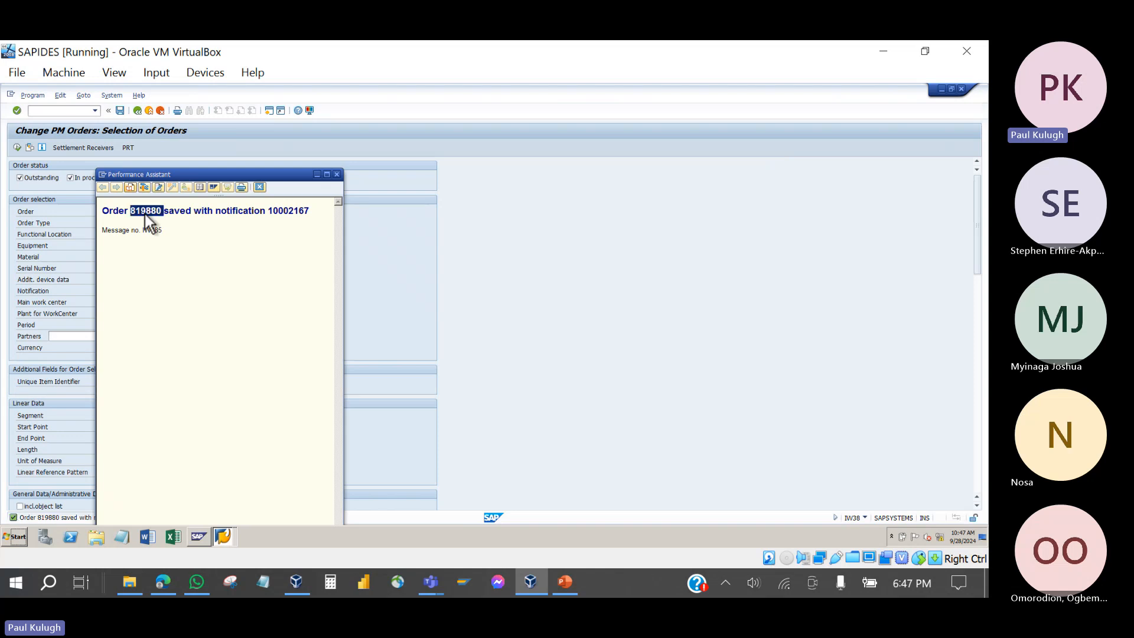
{"action": "left_click", "coordinate": [337, 173]}
- Return to SAP Easy Access and reopen the saved order for changes with IW32
{"action": "left_click", "coordinate": [140, 112]}
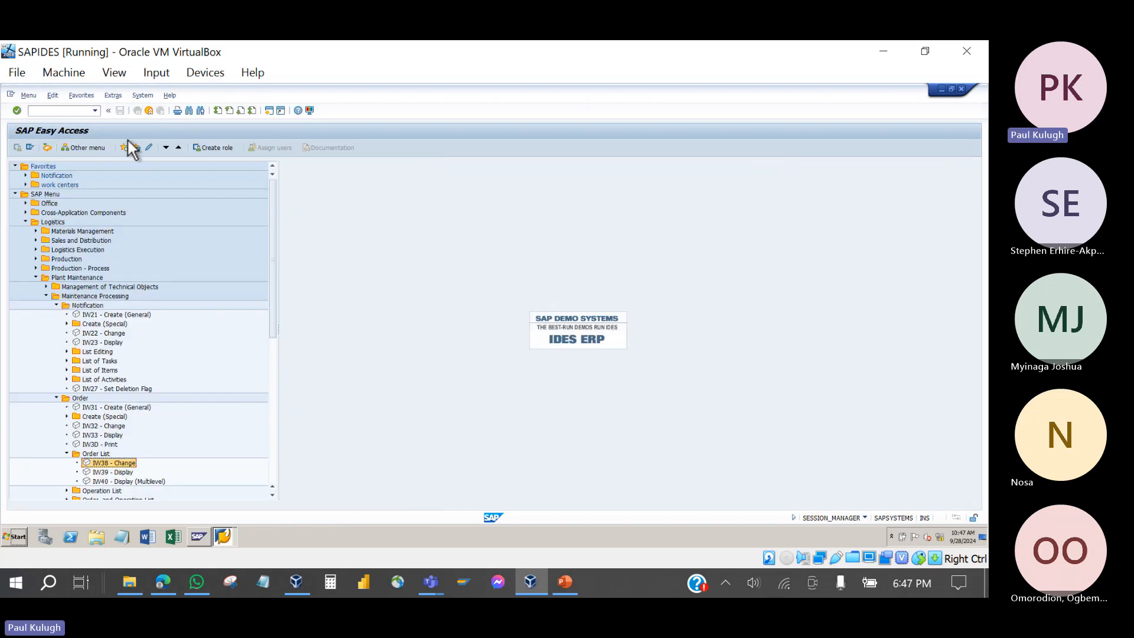
{"action": "scroll", "coordinate": [96, 438], "scroll_direction": "down", "scroll_amount": 2}
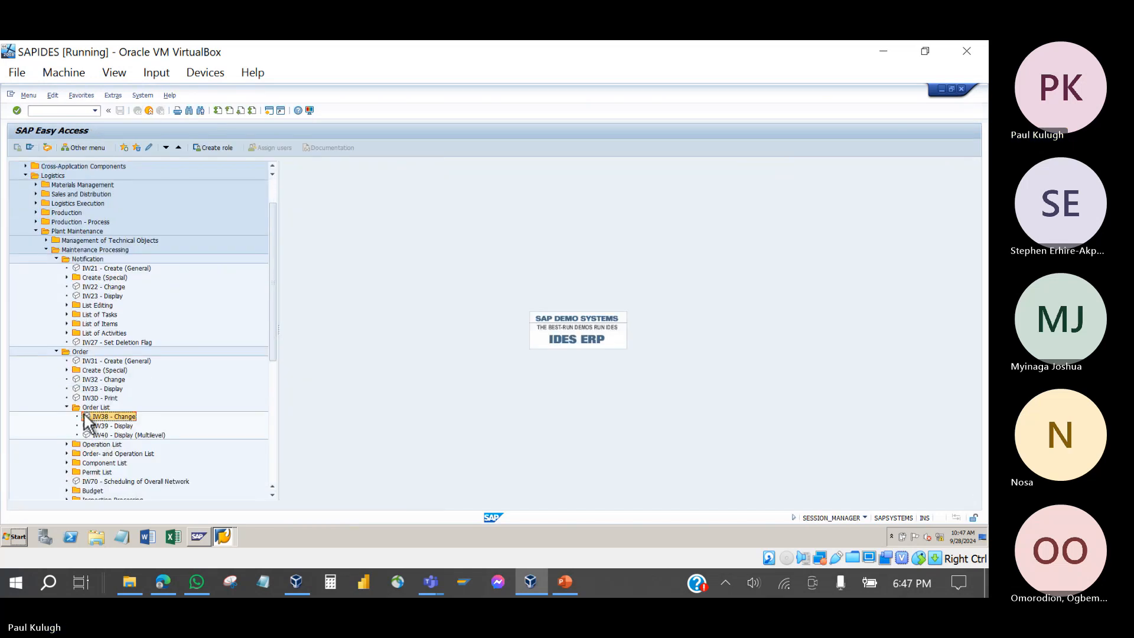
{"action": "left_click", "coordinate": [69, 408]}
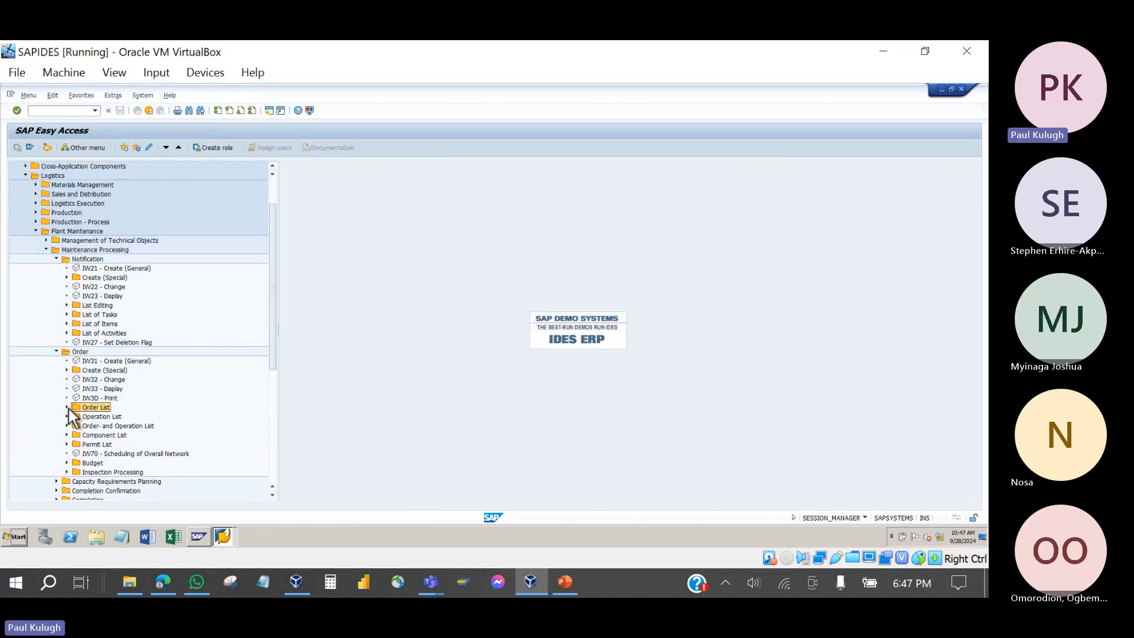
{"action": "double_click", "coordinate": [92, 380]}
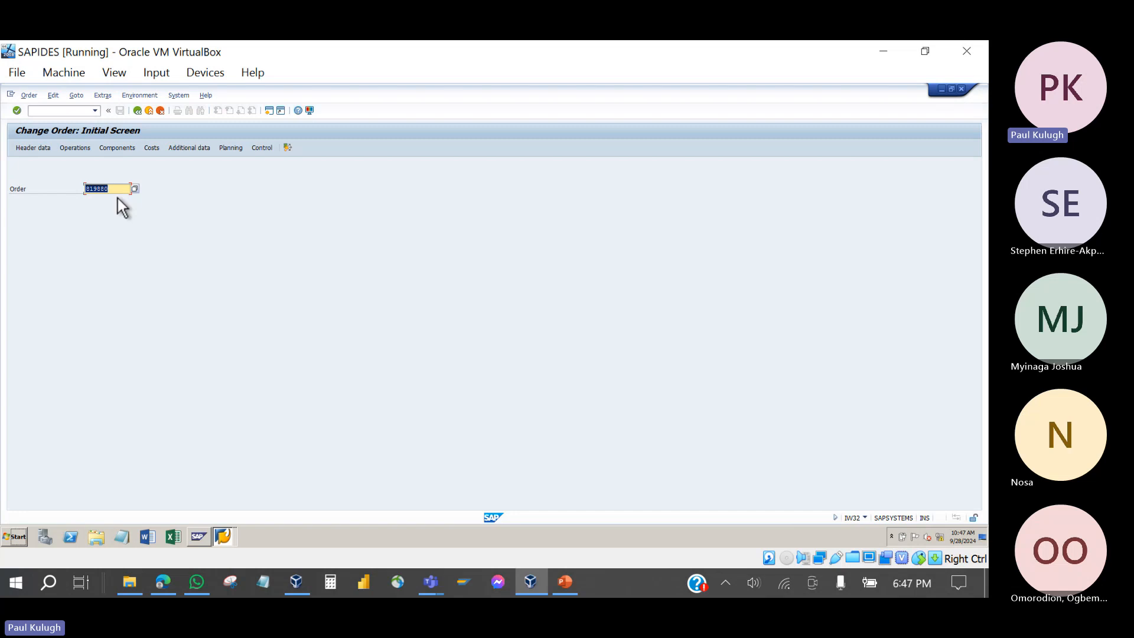
{"action": "key", "text": "Return"}
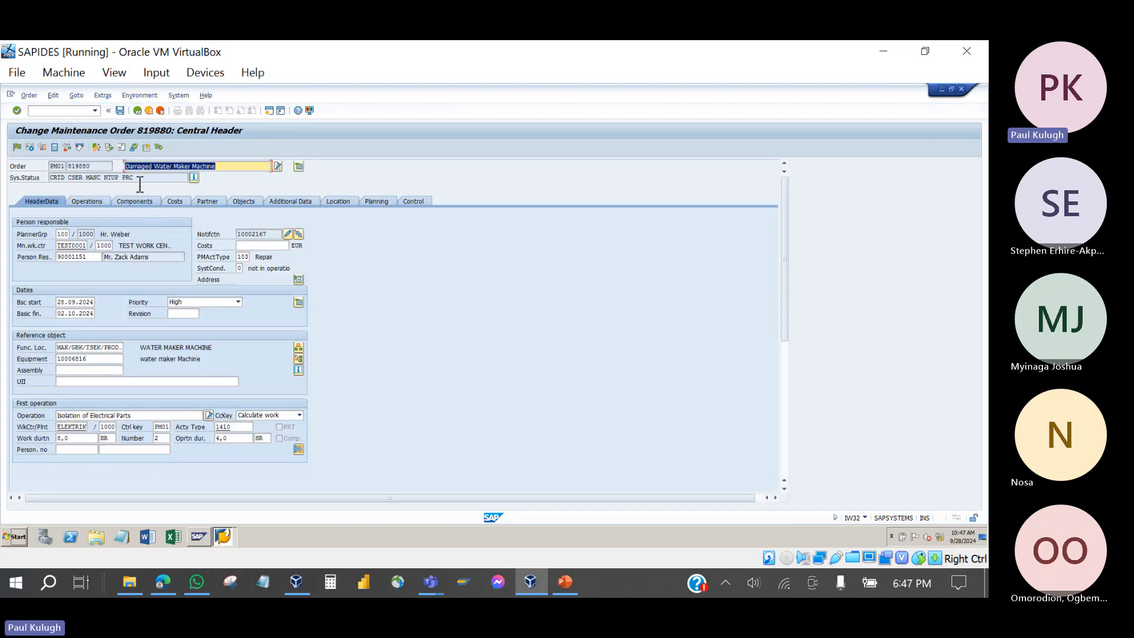
- Open the order's detailed system status and examine its Created entry
{"action": "left_click", "coordinate": [67, 180]}
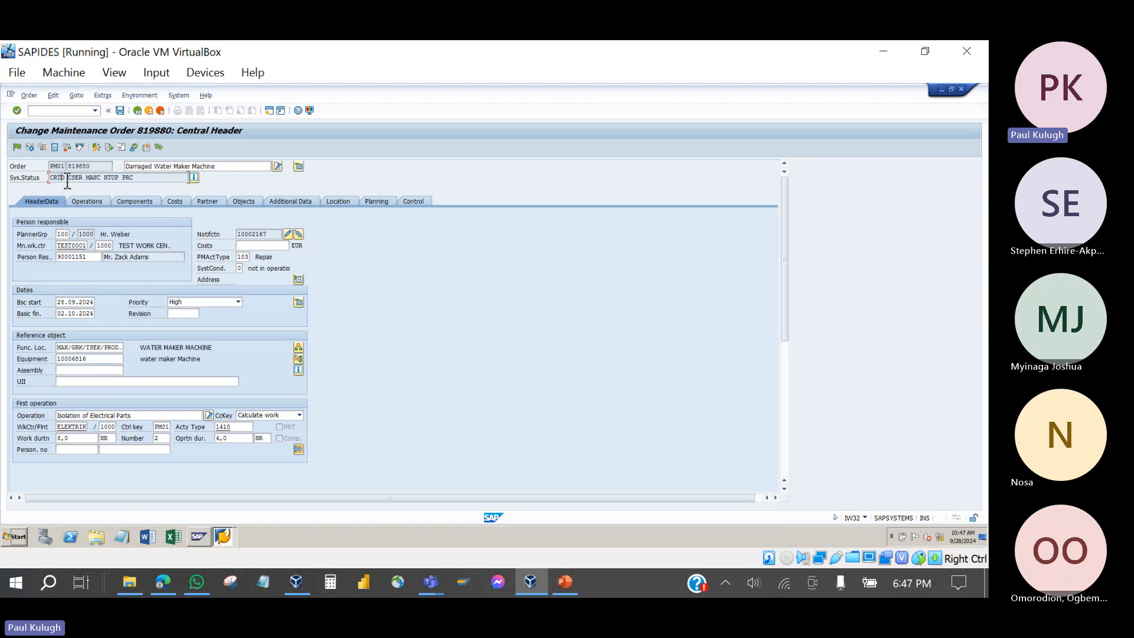
{"action": "left_click_drag", "start_coordinate": [67, 184], "coordinate": [48, 186]}
{"action": "left_click", "coordinate": [194, 178]}
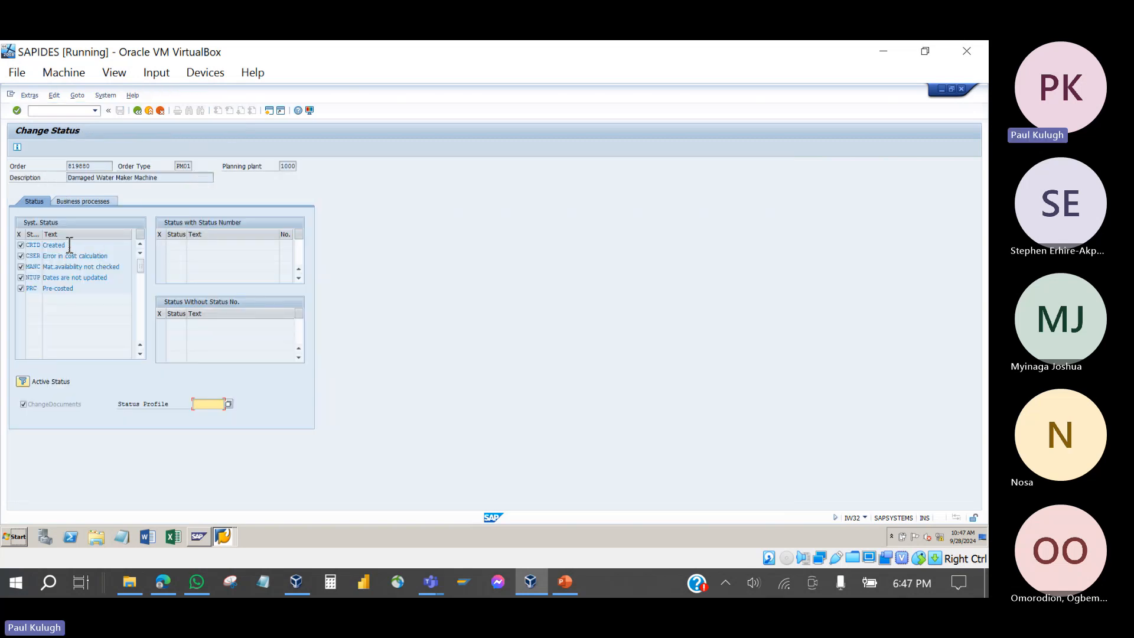
{"action": "left_click_drag", "start_coordinate": [67, 245], "coordinate": [42, 248]}
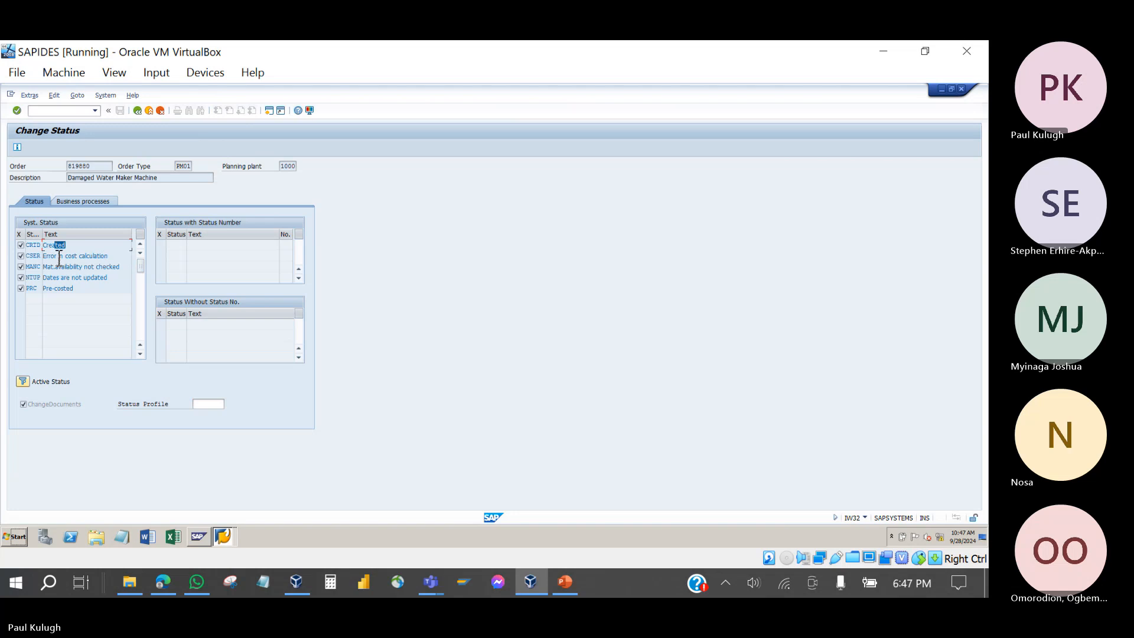
- Examine the cost calculation error and unchecked material availability entries in the system status, and return to the order header
{"action": "left_click_drag", "start_coordinate": [107, 256], "coordinate": [25, 255]}
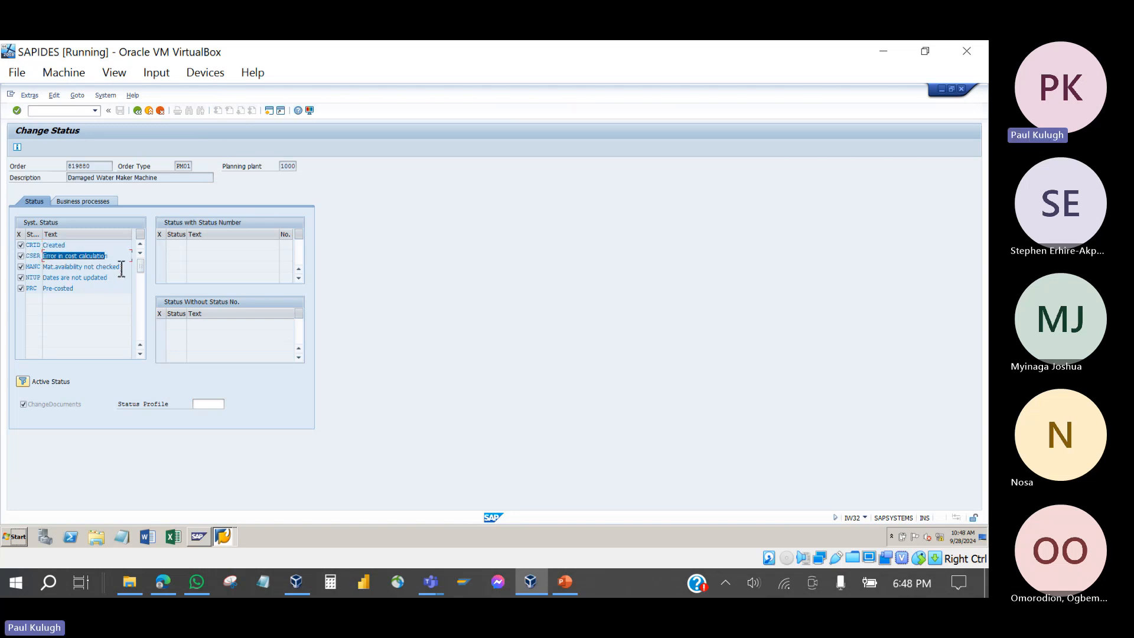
{"action": "left_click_drag", "start_coordinate": [119, 267], "coordinate": [43, 266]}
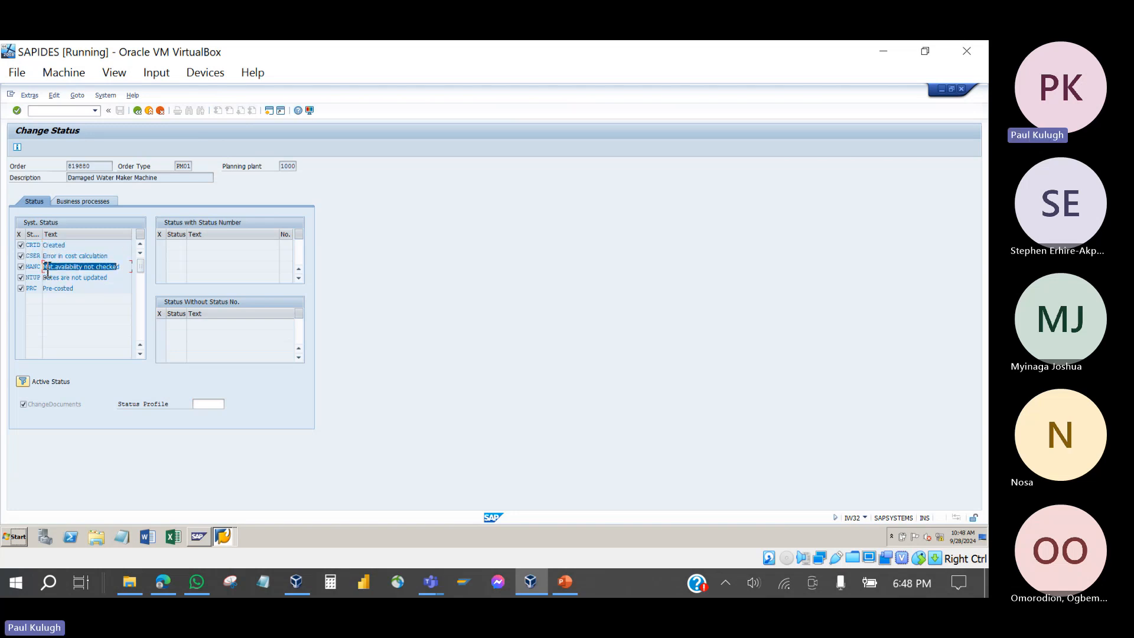
{"action": "left_click", "coordinate": [138, 111]}
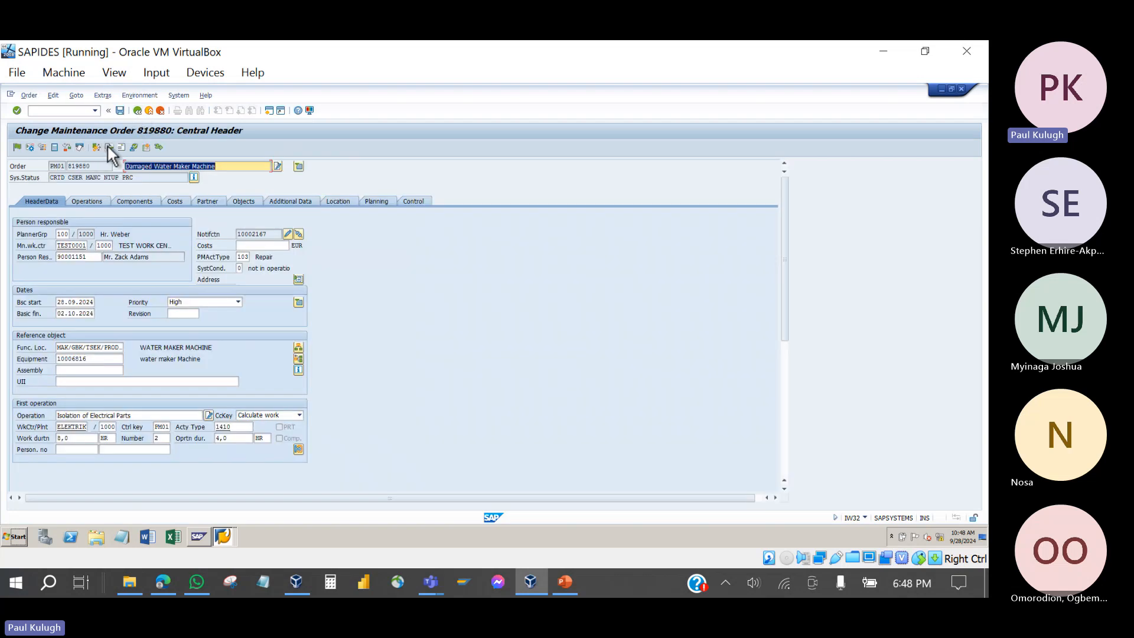
- Run the material availability check for the whole order and close its notices without viewing the log
{"action": "left_click", "coordinate": [67, 145]}
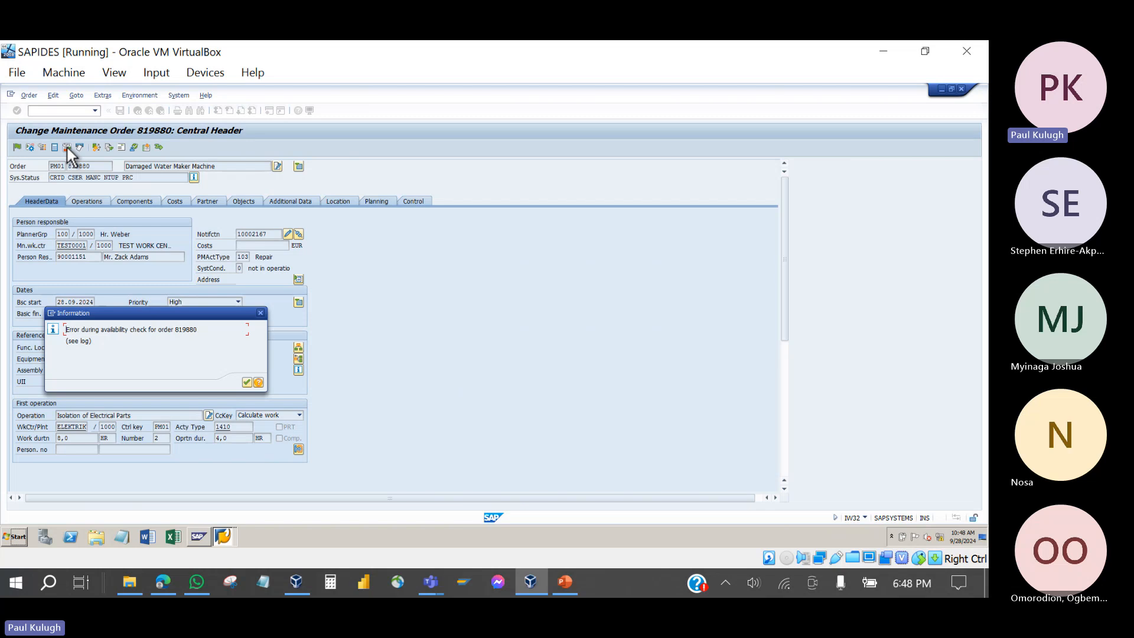
{"action": "left_click", "coordinate": [244, 380]}
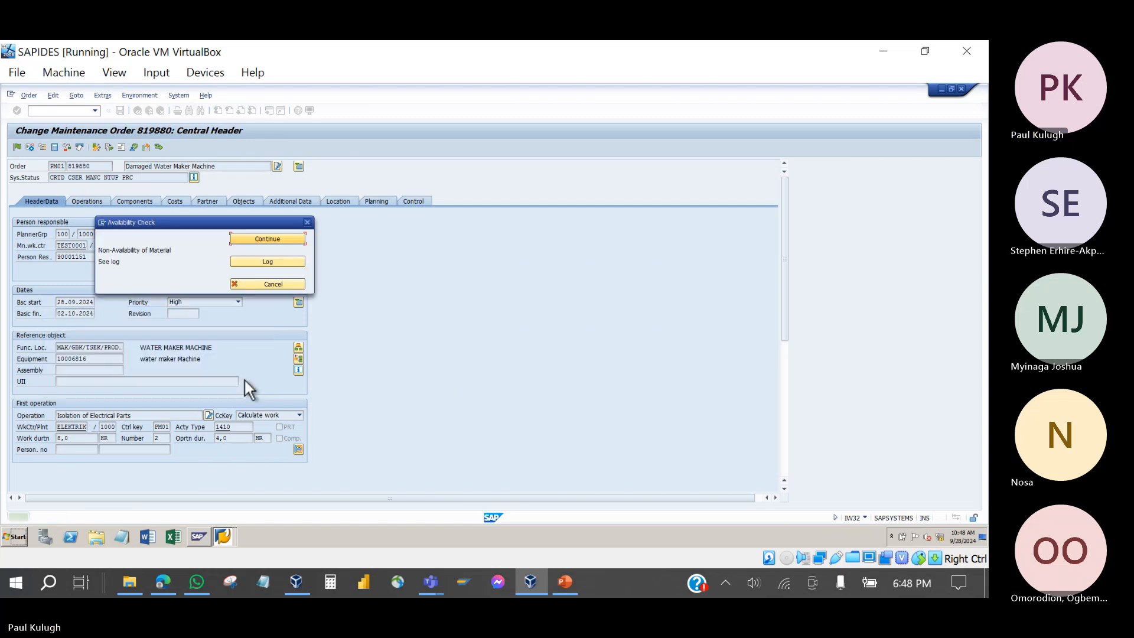
{"action": "left_click", "coordinate": [307, 222]}
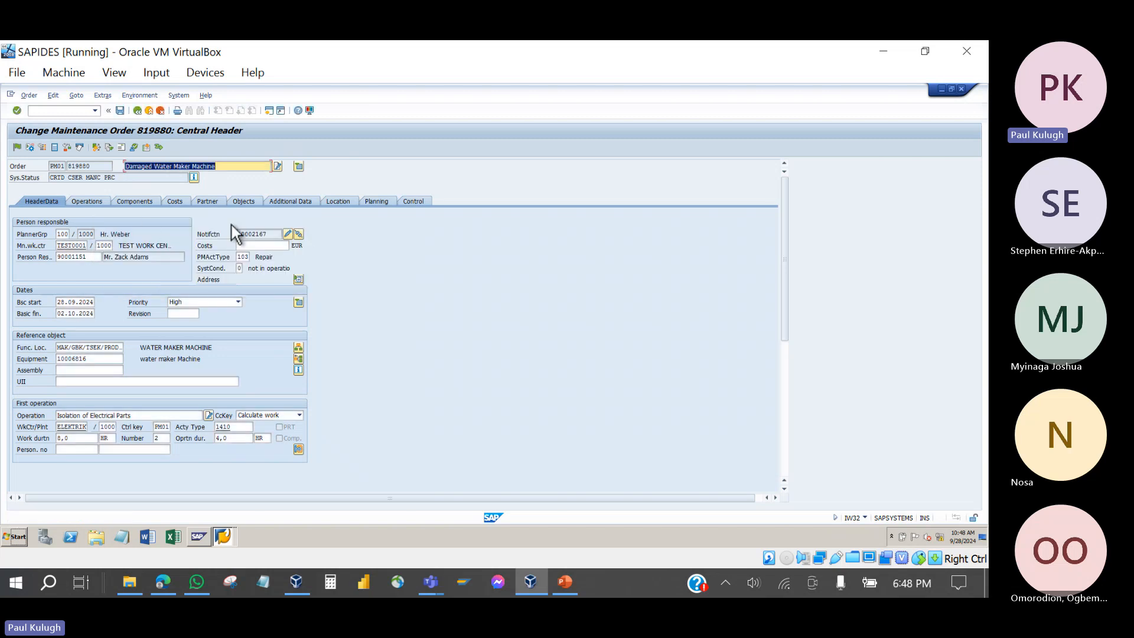
- From the order's component list, display the Jack component's material master and open its stock overview
{"action": "left_click", "coordinate": [134, 201]}
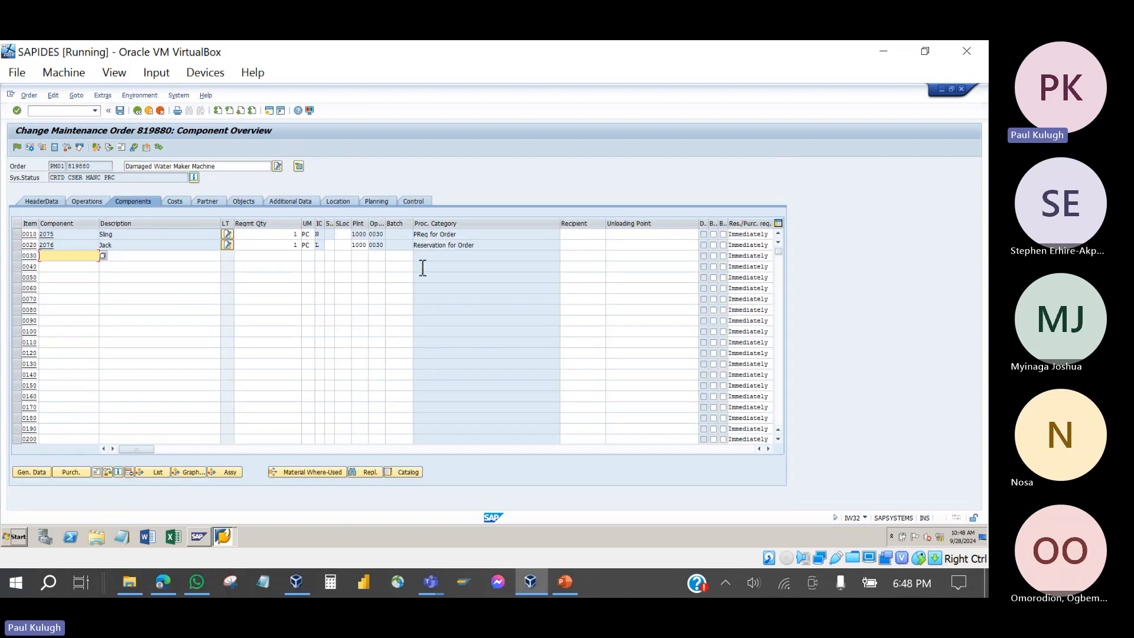
{"action": "left_click", "coordinate": [495, 245]}
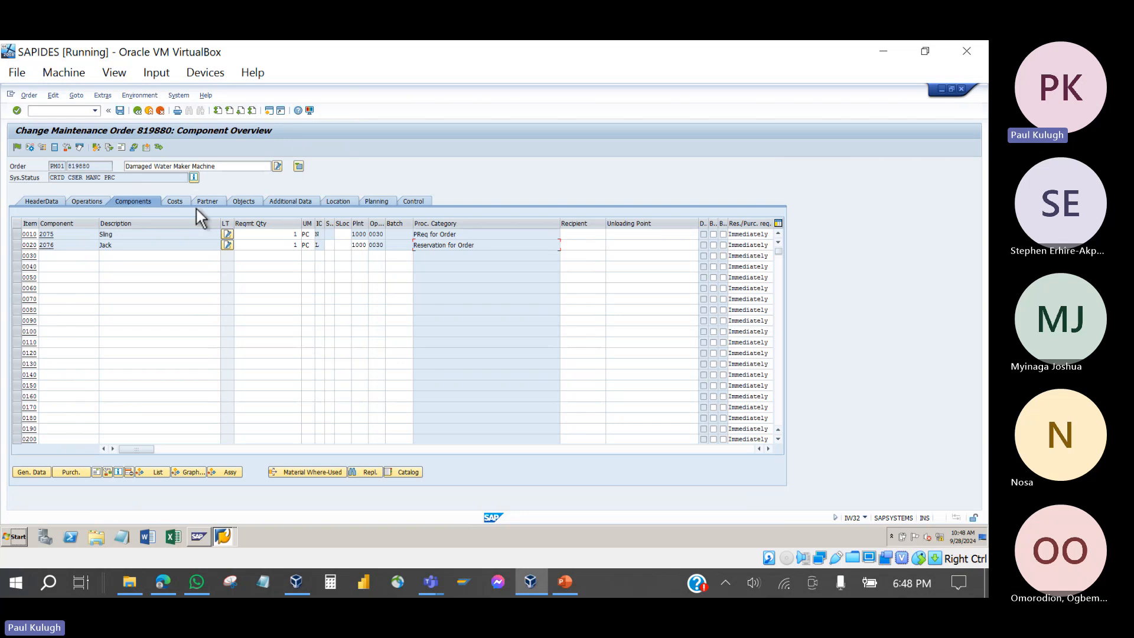
{"action": "double_click", "coordinate": [46, 245]}
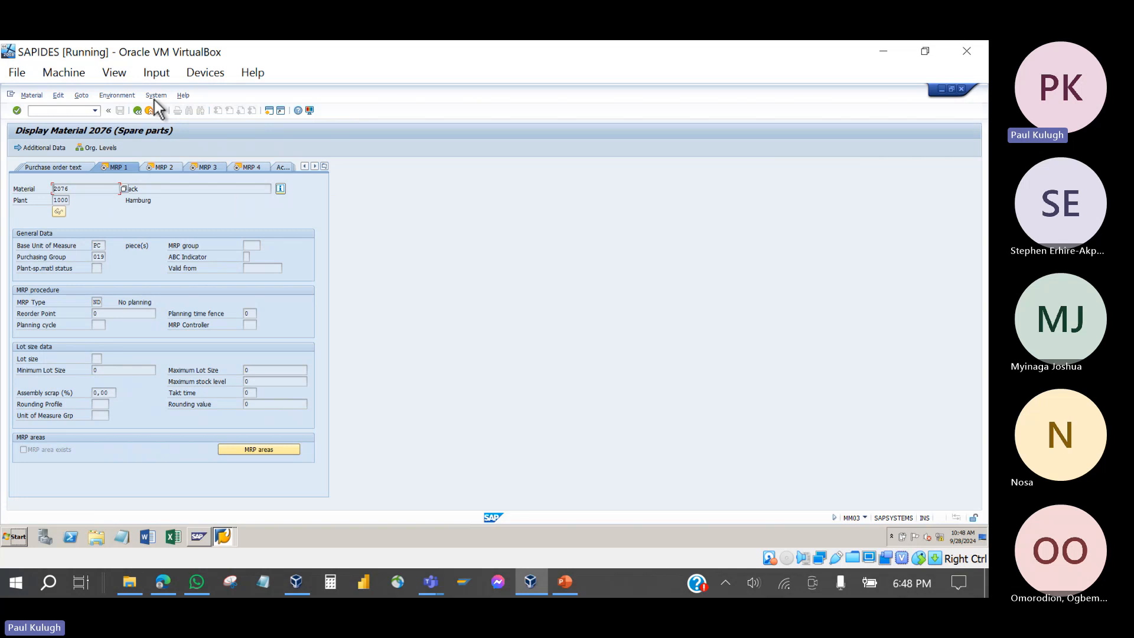
{"action": "left_click", "coordinate": [122, 95]}
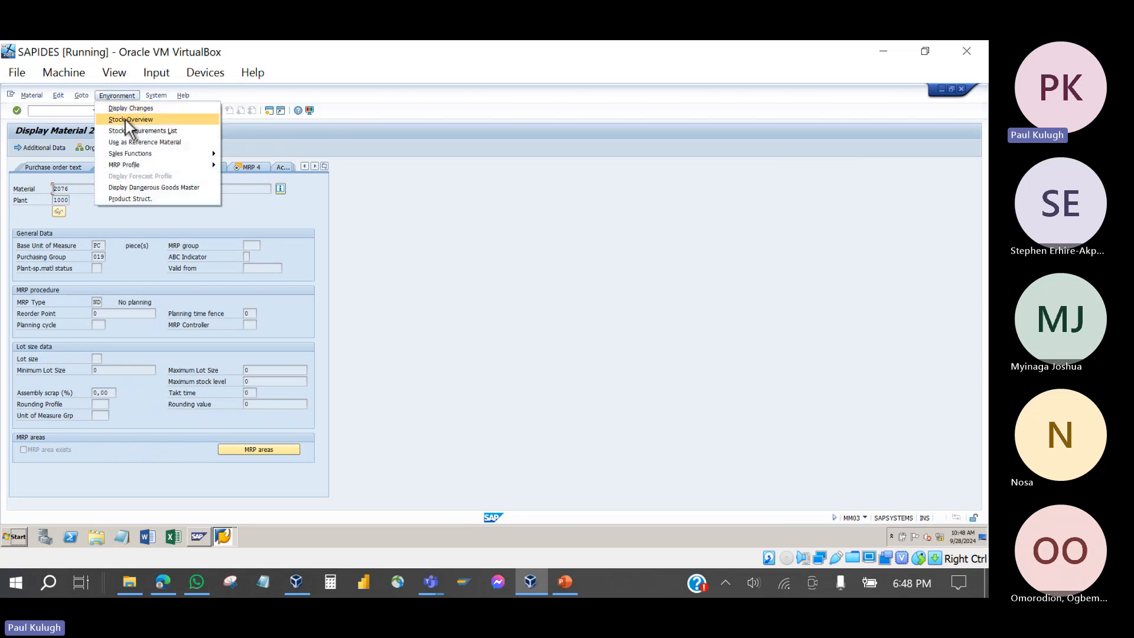
{"action": "left_click", "coordinate": [125, 119]}
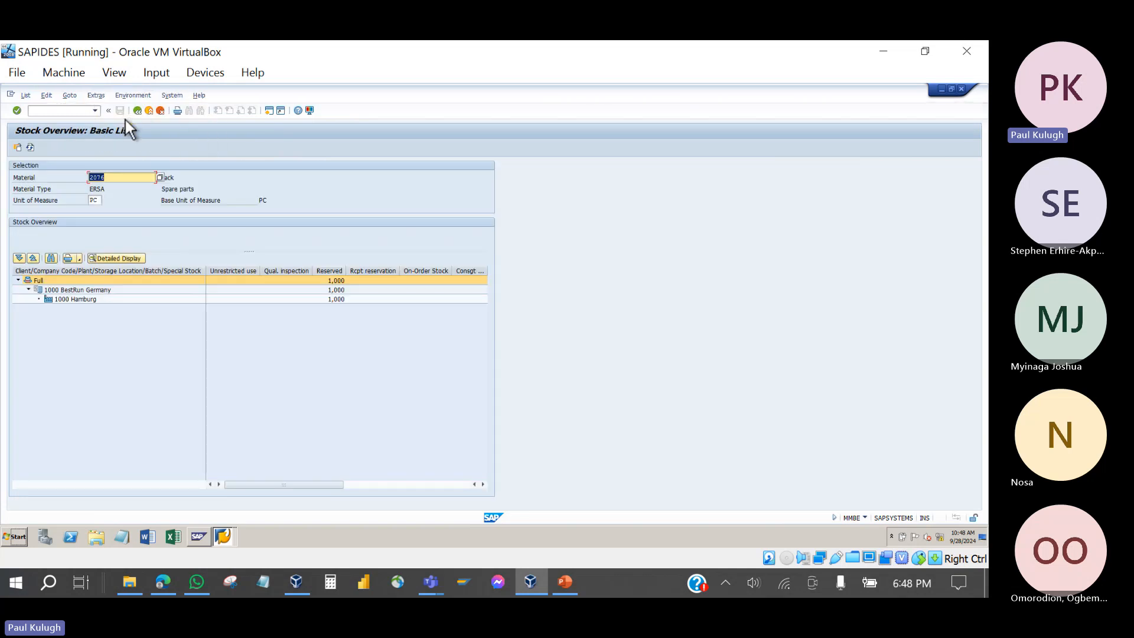
- Check the Jack's unrestricted-use and reserved stock, and return to the order's component overview
{"action": "left_click", "coordinate": [221, 270]}
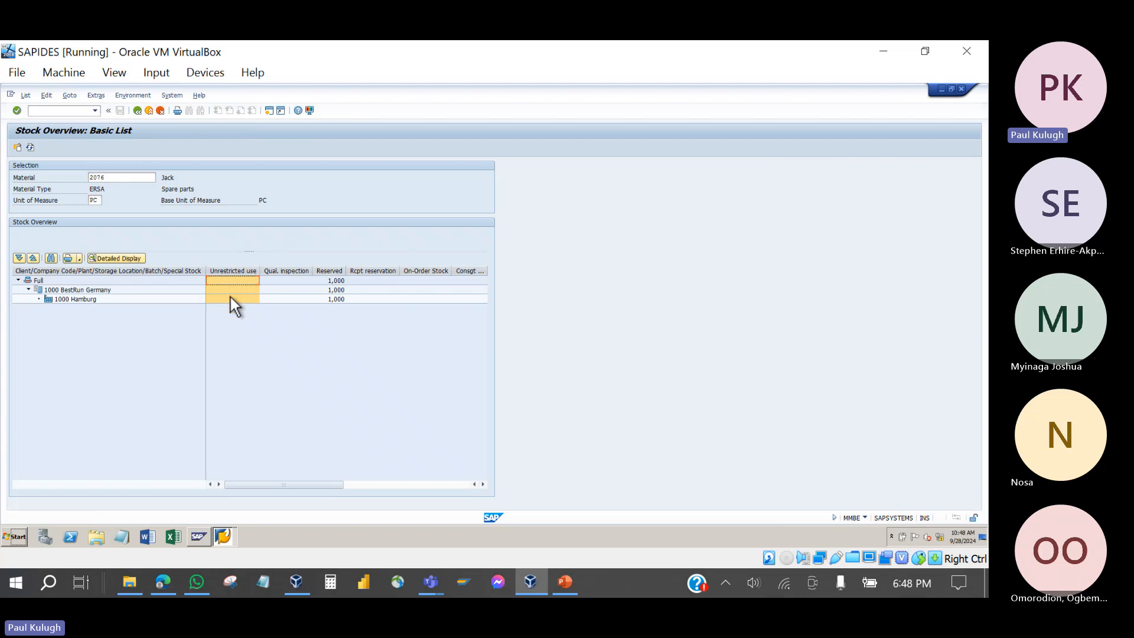
{"action": "left_click", "coordinate": [328, 272]}
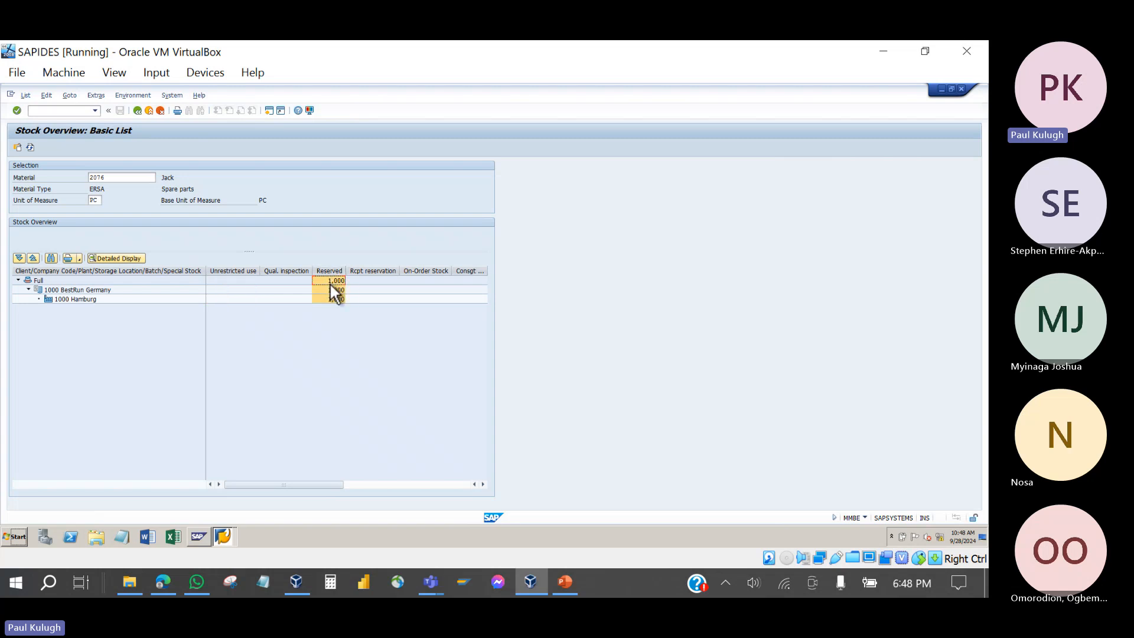
{"action": "left_click", "coordinate": [232, 270]}
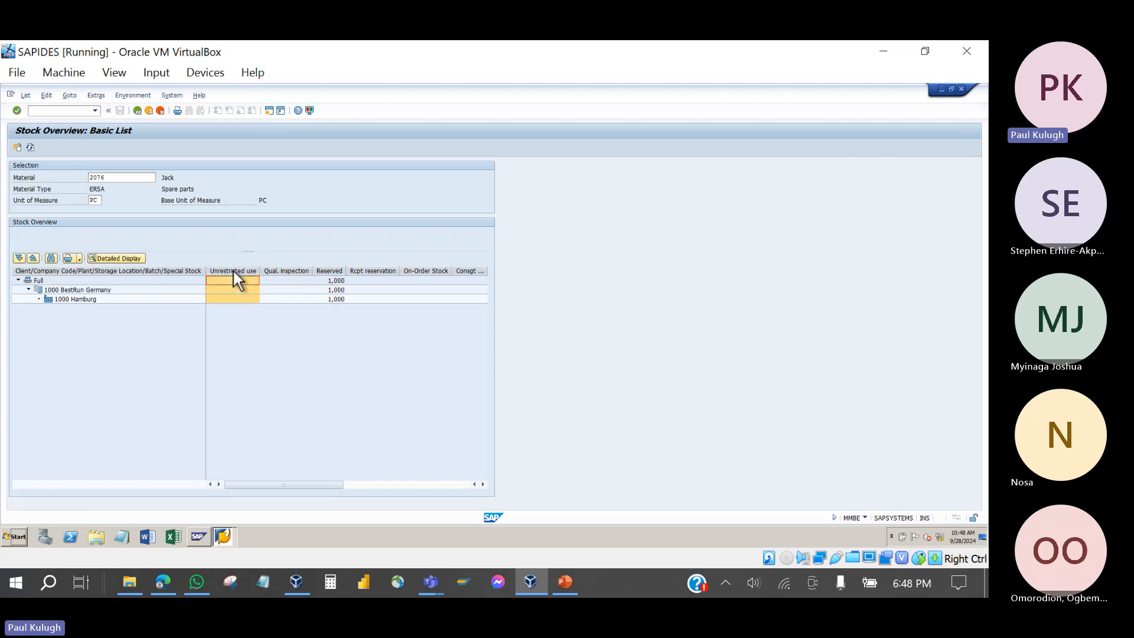
{"action": "left_click", "coordinate": [136, 111]}
{"action": "left_click", "coordinate": [137, 111]}
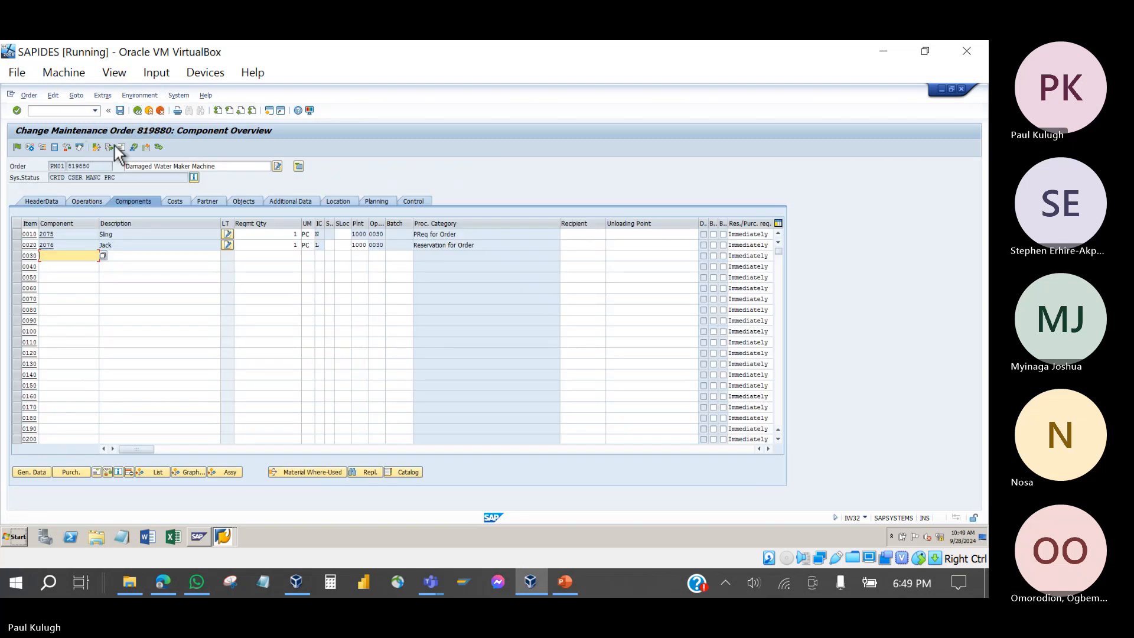
- Review the order's system status, the Calibration operation and the Sling component, and return to the header data
{"action": "left_click", "coordinate": [60, 202]}
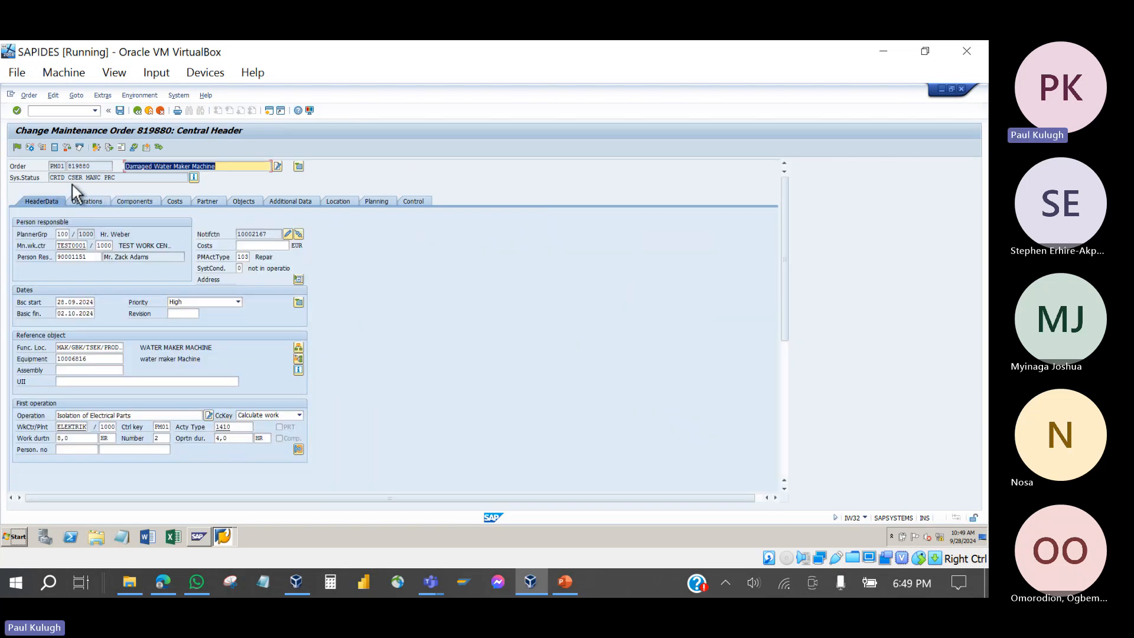
{"action": "left_click_drag", "start_coordinate": [131, 182], "coordinate": [36, 180]}
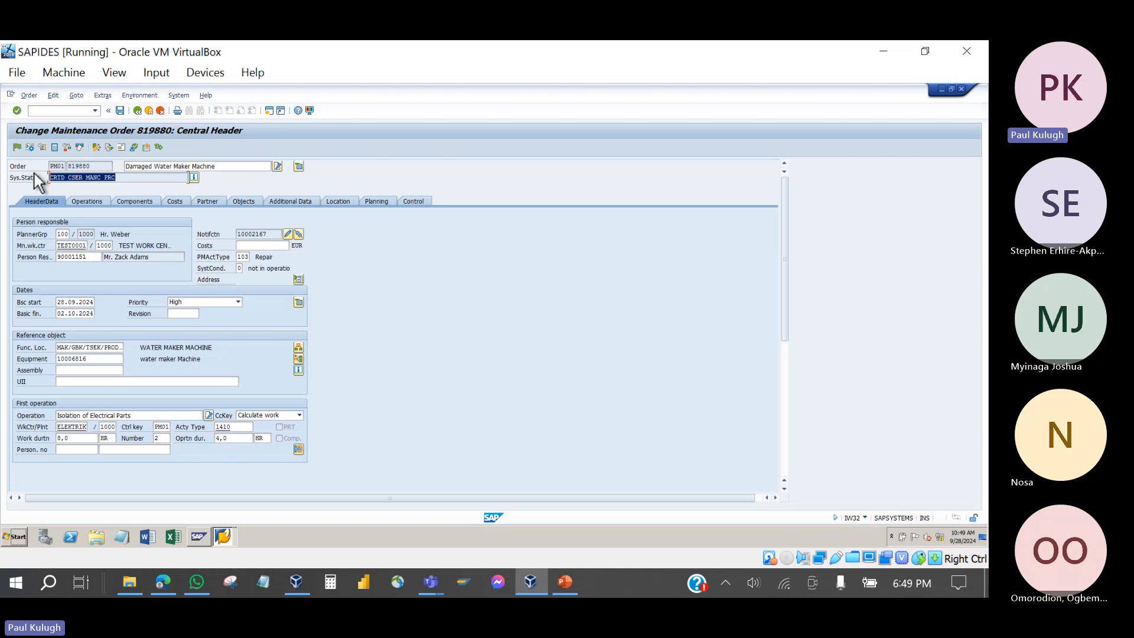
{"action": "left_click", "coordinate": [81, 201]}
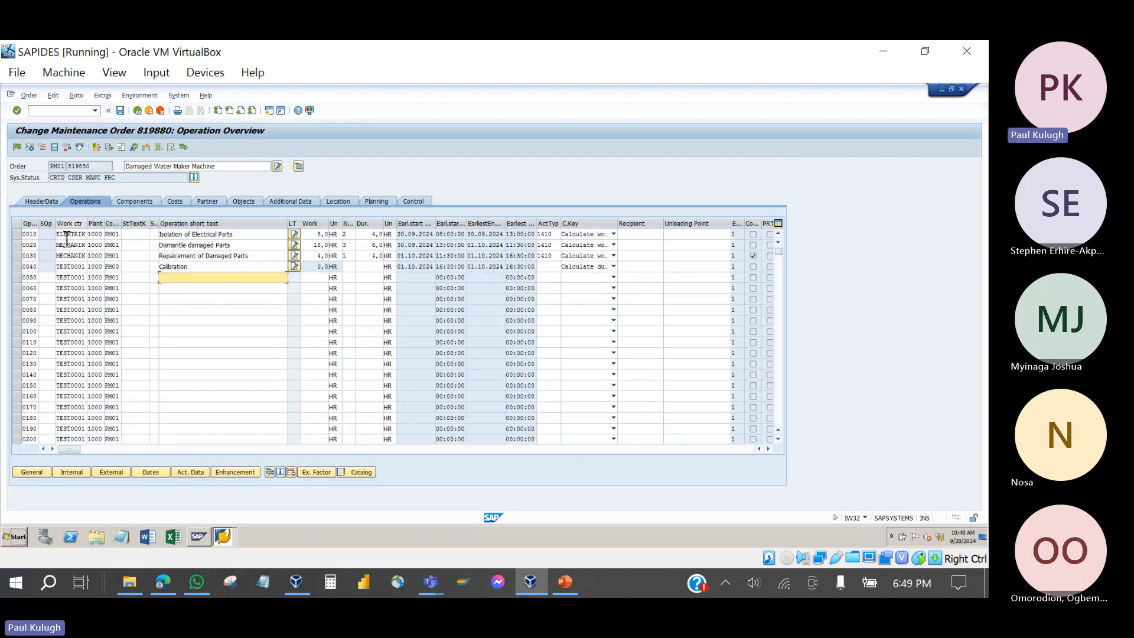
{"action": "left_click", "coordinate": [16, 266]}
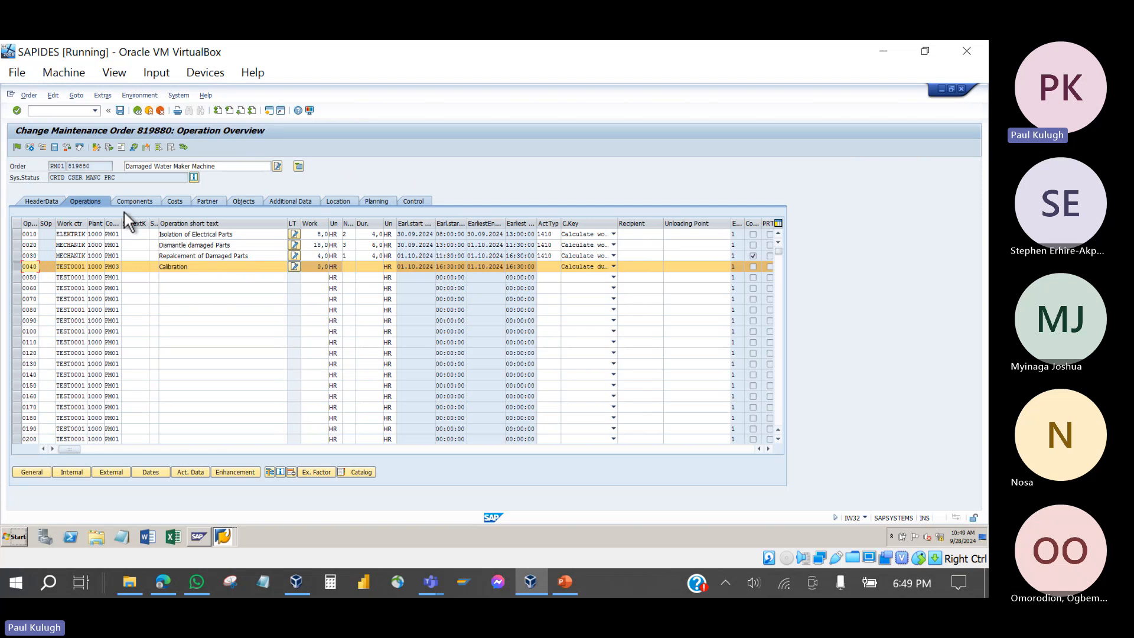
{"action": "left_click", "coordinate": [136, 200]}
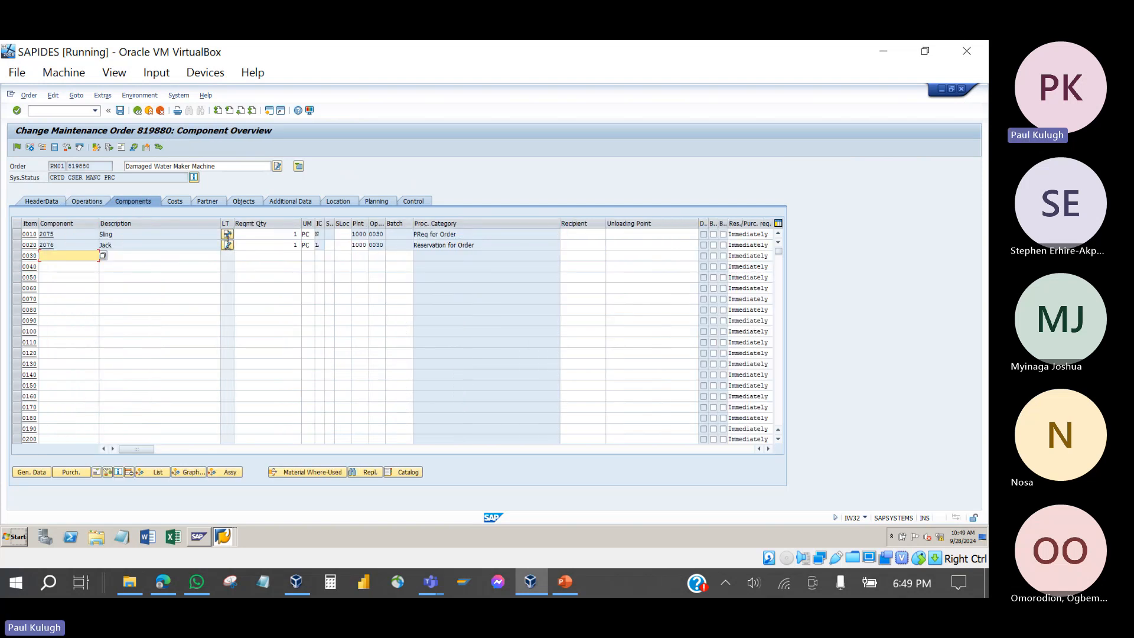
{"action": "left_click", "coordinate": [19, 235]}
{"action": "left_click", "coordinate": [37, 201]}
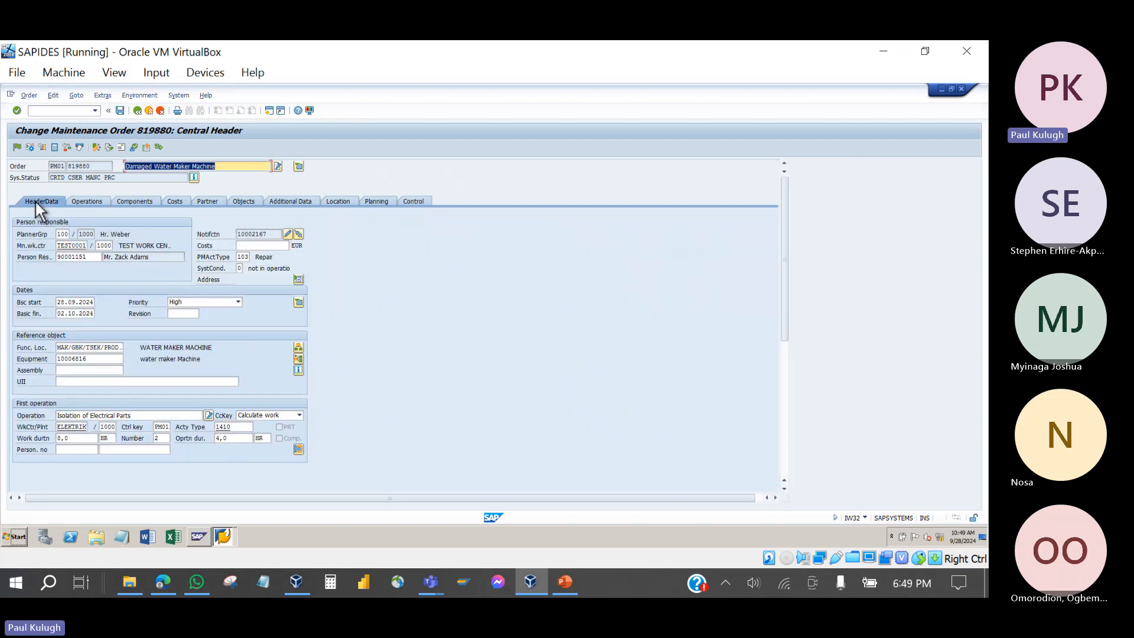
- Release the maintenance order, check its system status, and save it despite the cost calculation error
{"action": "left_click", "coordinate": [14, 149]}
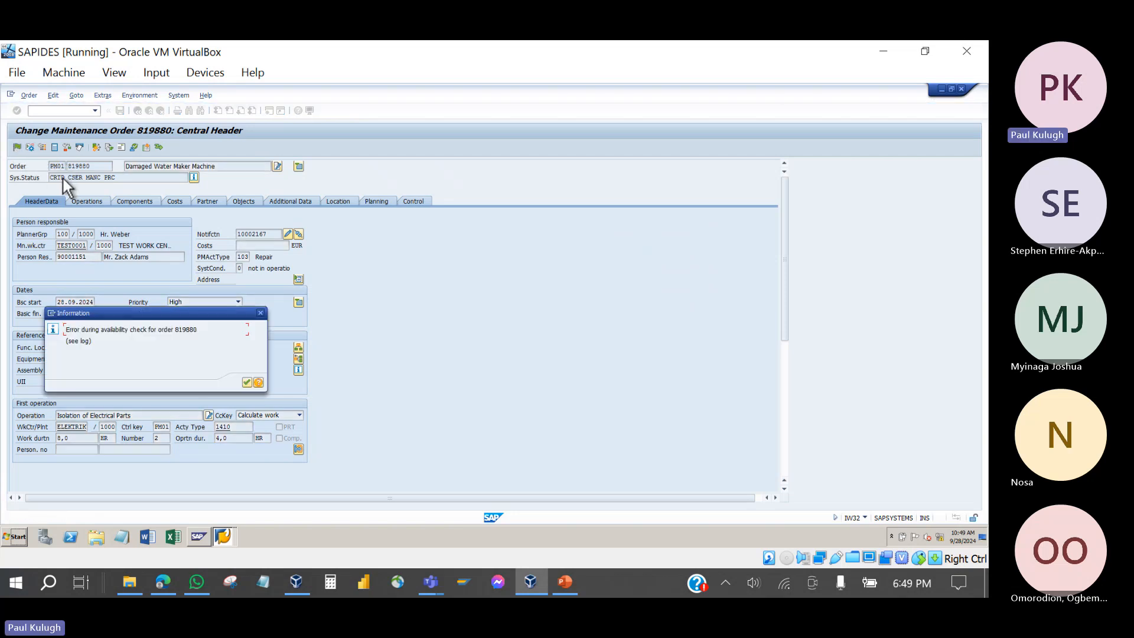
{"action": "left_click", "coordinate": [246, 382]}
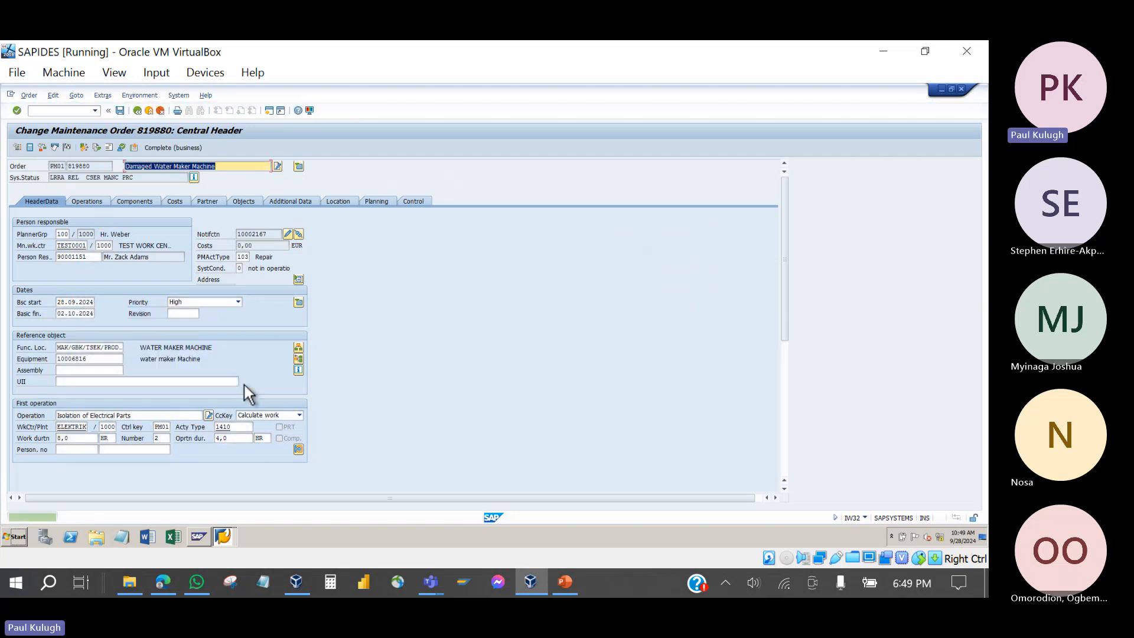
{"action": "double_click", "coordinate": [71, 181]}
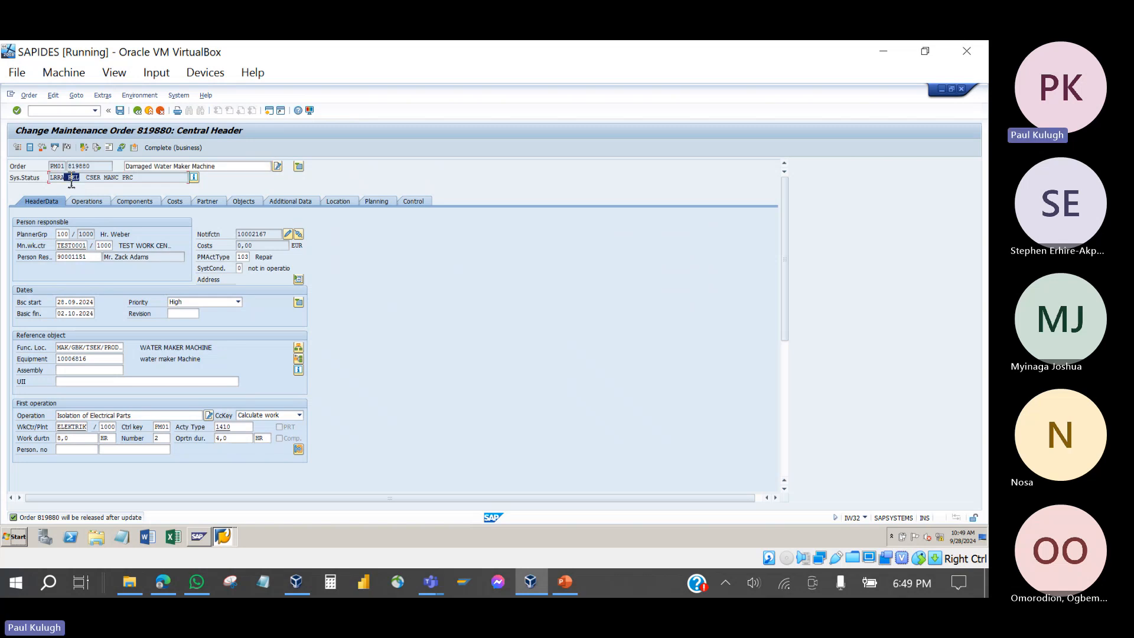
{"action": "left_click", "coordinate": [121, 111]}
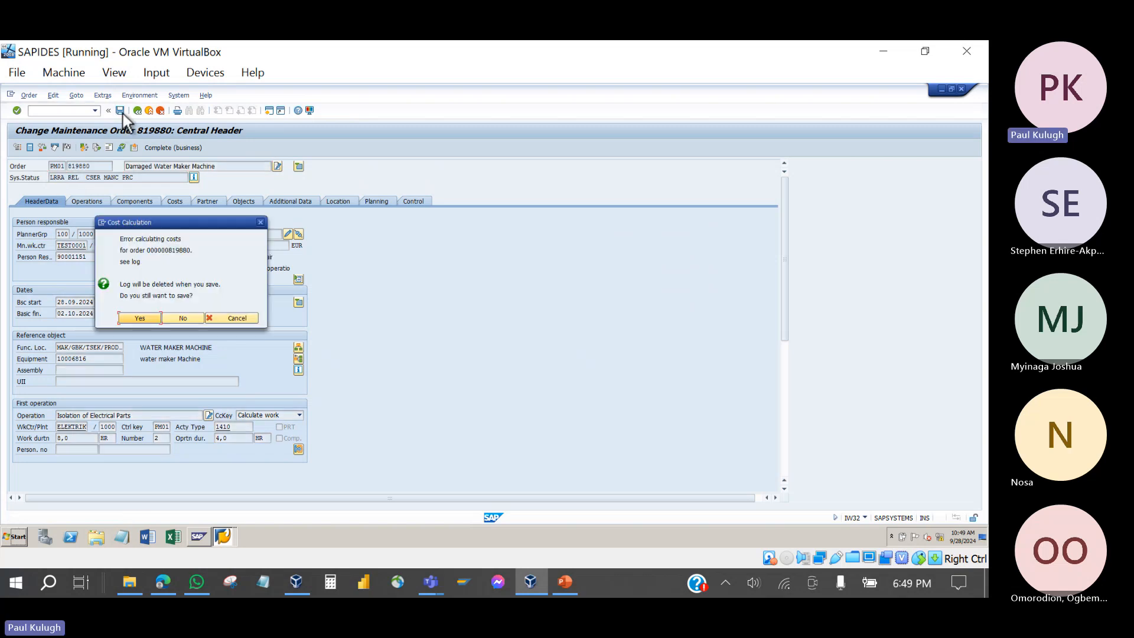
{"action": "left_click", "coordinate": [140, 318]}
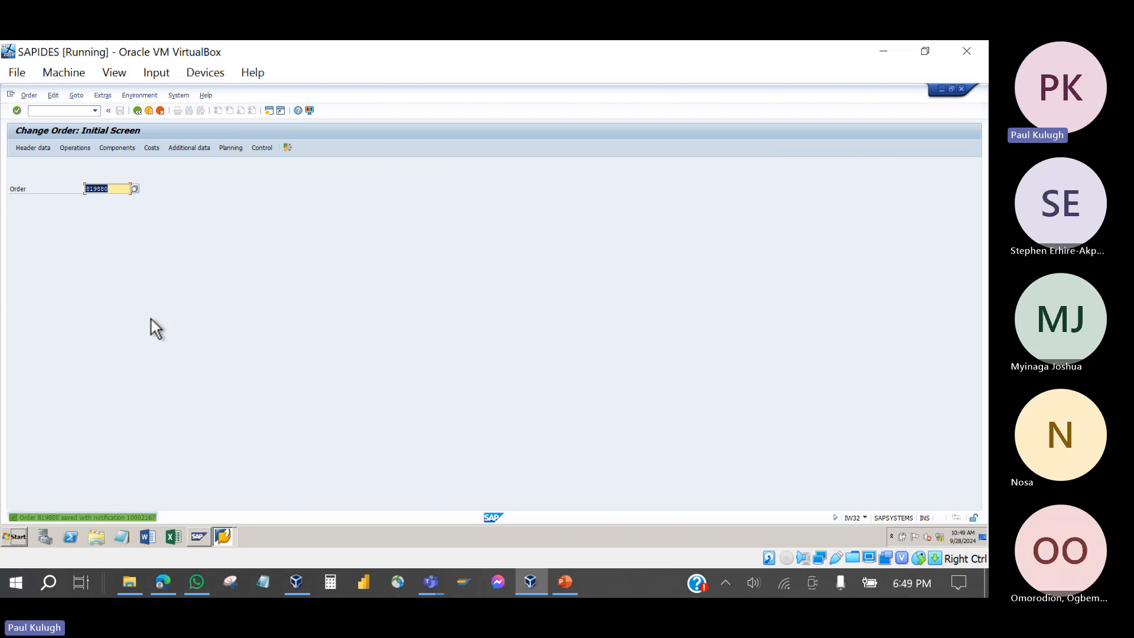
- Reopen the released order and display the external processing data of the Calibration operation
{"action": "key", "text": "Return"}
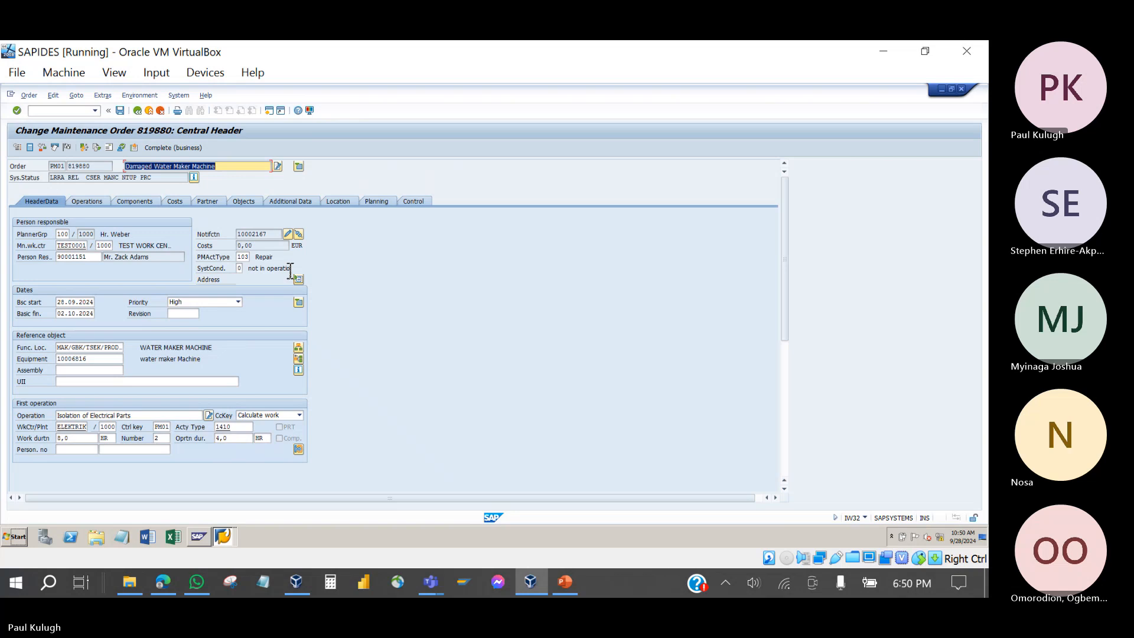
{"action": "left_click", "coordinate": [99, 202]}
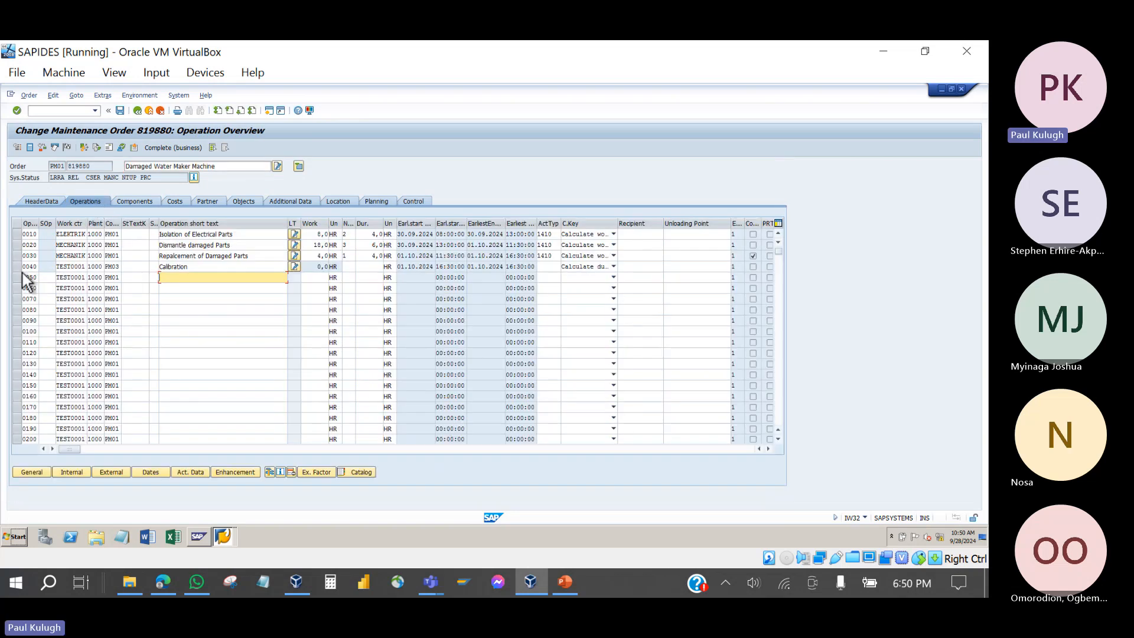
{"action": "left_click", "coordinate": [17, 268]}
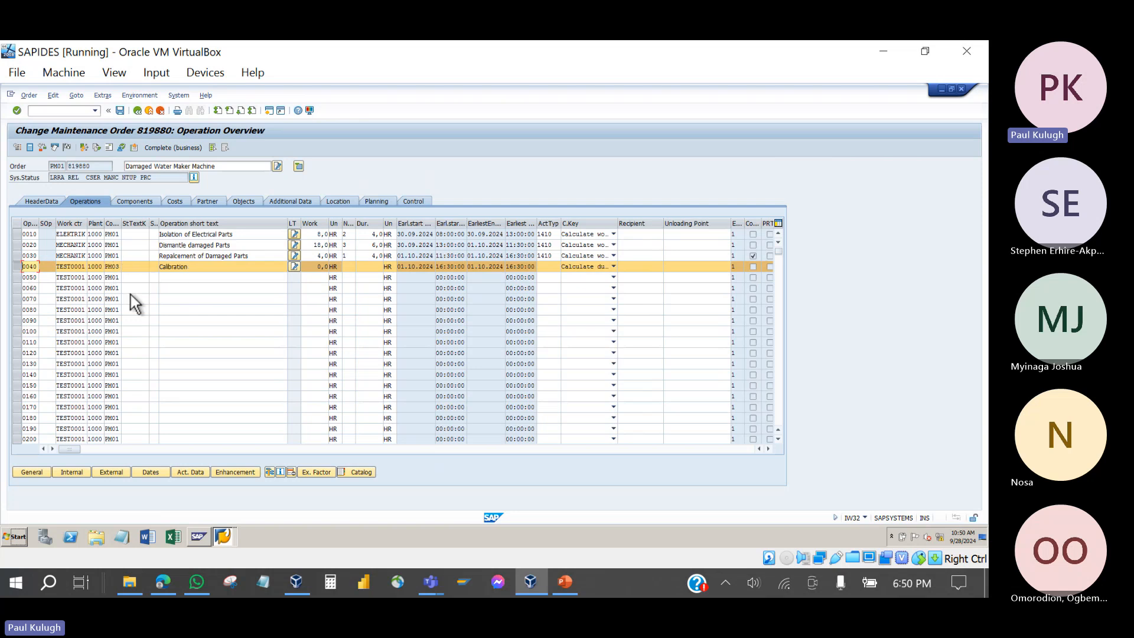
{"action": "left_click", "coordinate": [116, 469]}
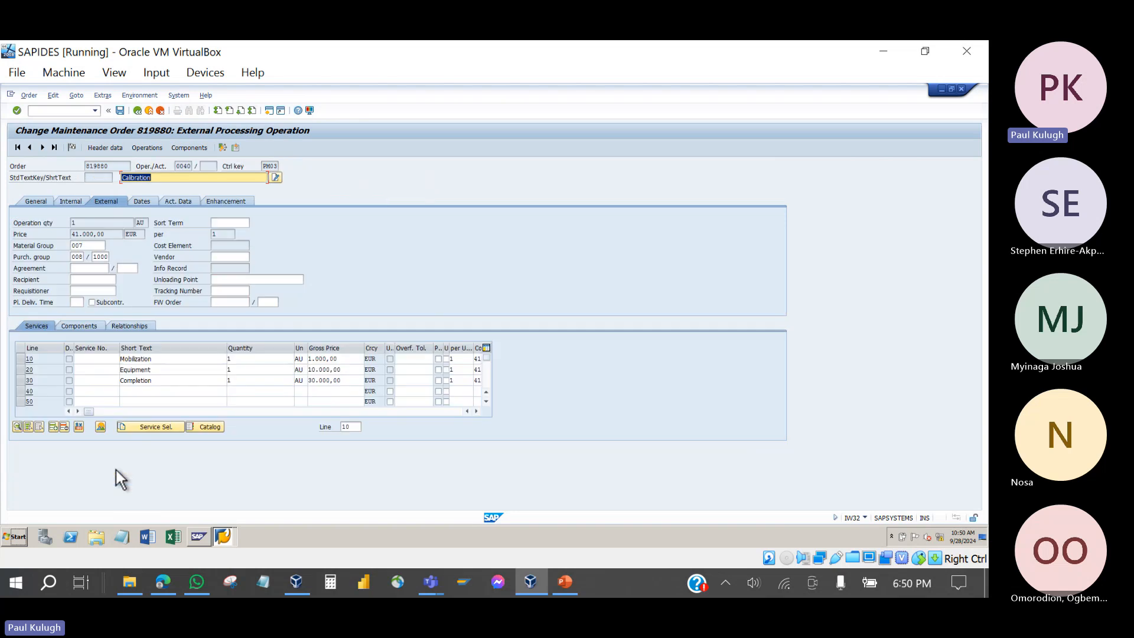
- View the Calibration operation's actual data and examine its purchase requisition number
{"action": "left_click", "coordinate": [178, 203]}
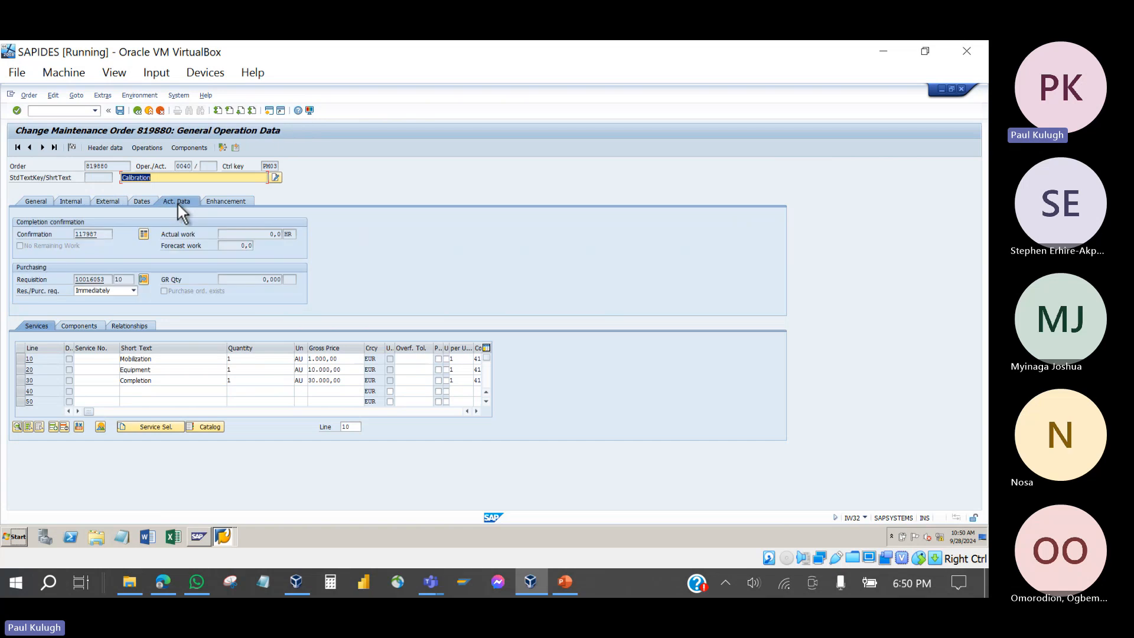
{"action": "right_click", "coordinate": [106, 288]}
{"action": "left_click", "coordinate": [98, 273]}
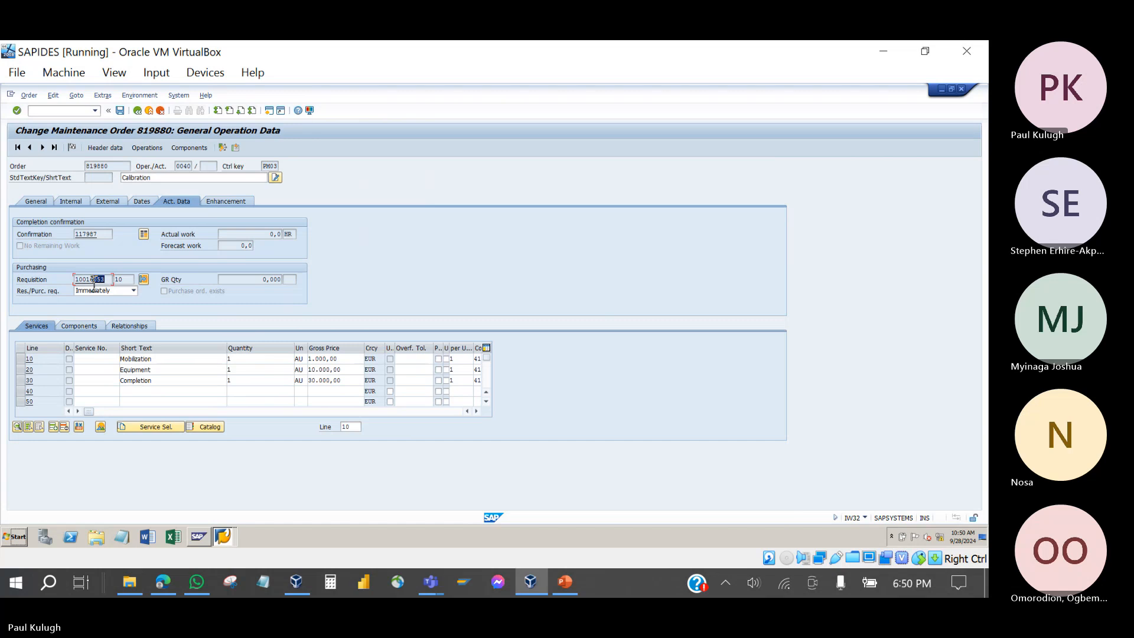
{"action": "left_click_drag", "start_coordinate": [106, 280], "coordinate": [63, 276]}
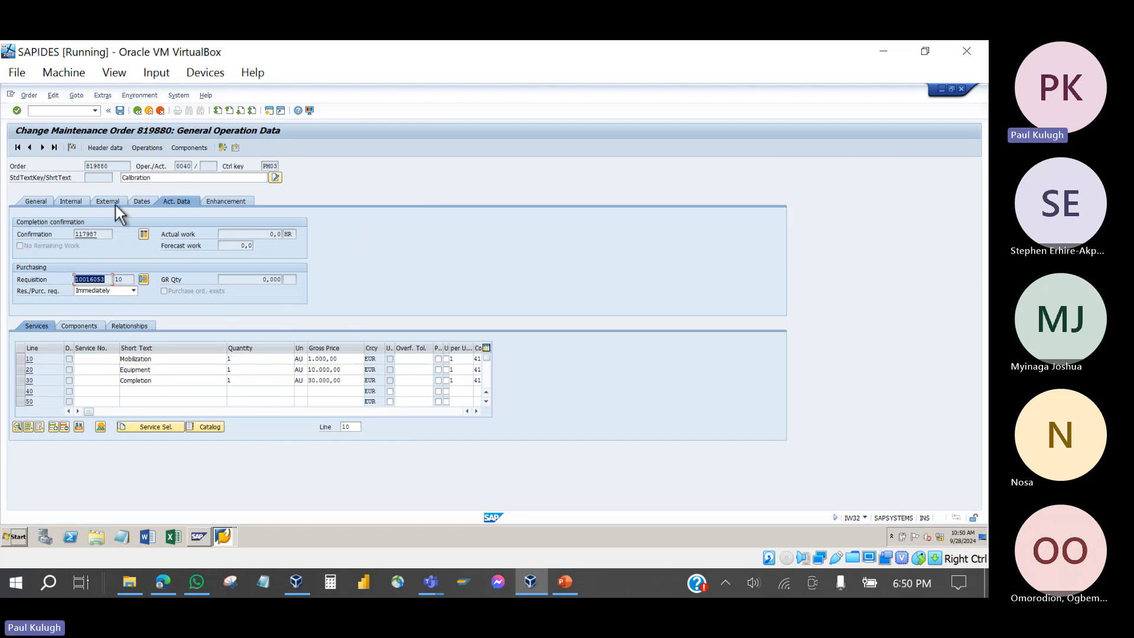
- Open the list display of purchase requisitions with ME5A in a new session
{"action": "left_click", "coordinate": [270, 112]}
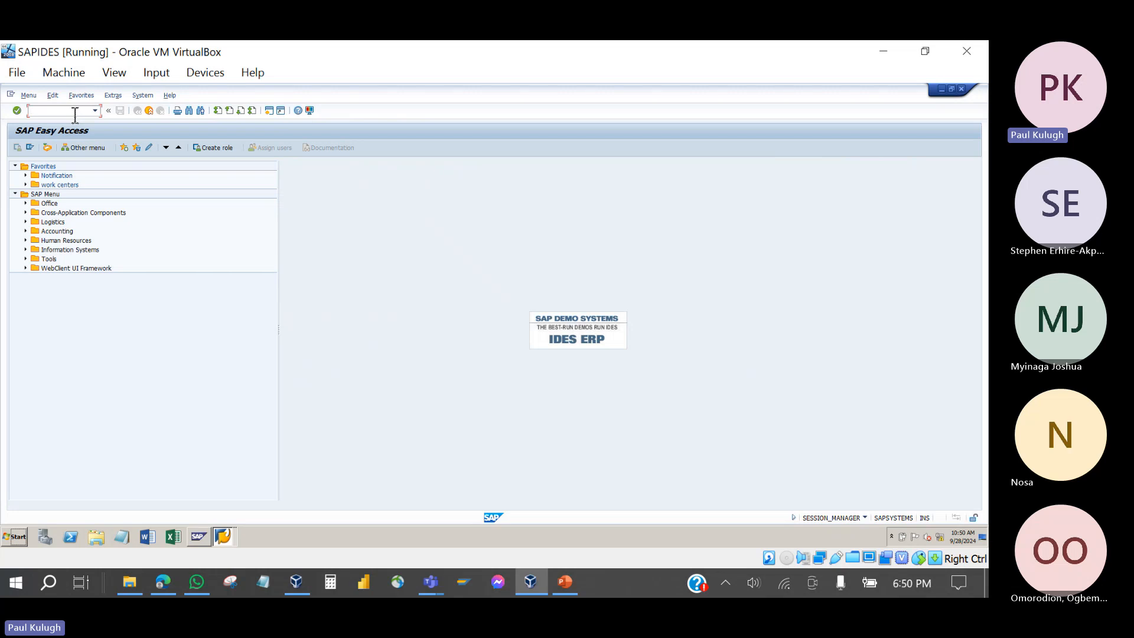
{"action": "type", "text": "me5a"}
{"action": "key", "text": "Return"}
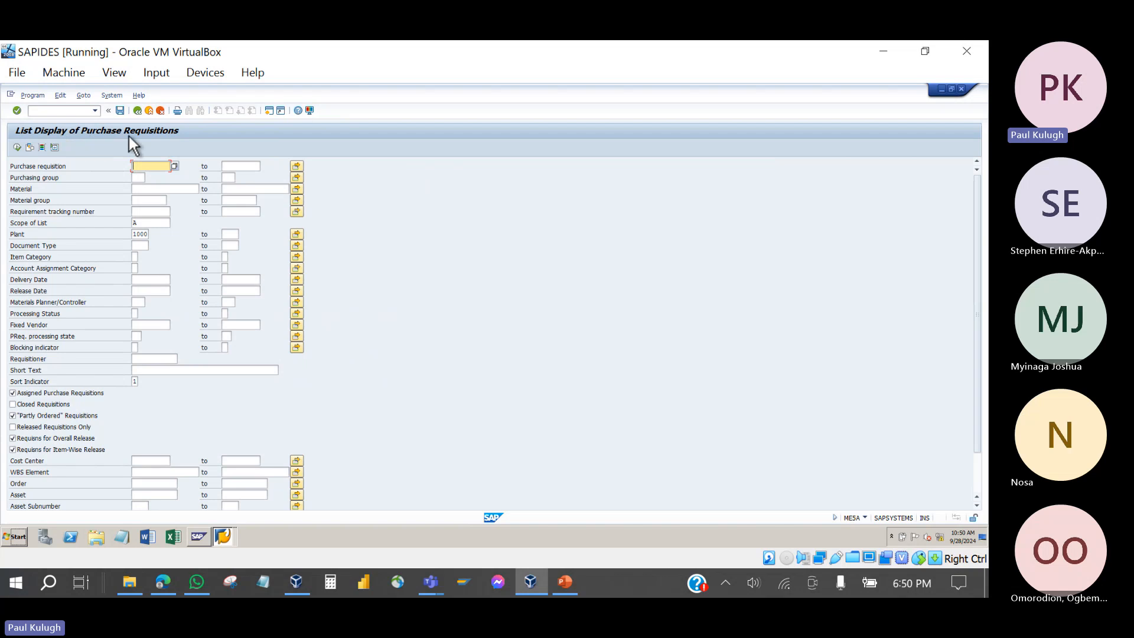
- Set the scope of list for the purchase requisition display to ALV grid control
{"action": "scroll", "coordinate": [112, 289], "scroll_direction": "down", "scroll_amount": 2}
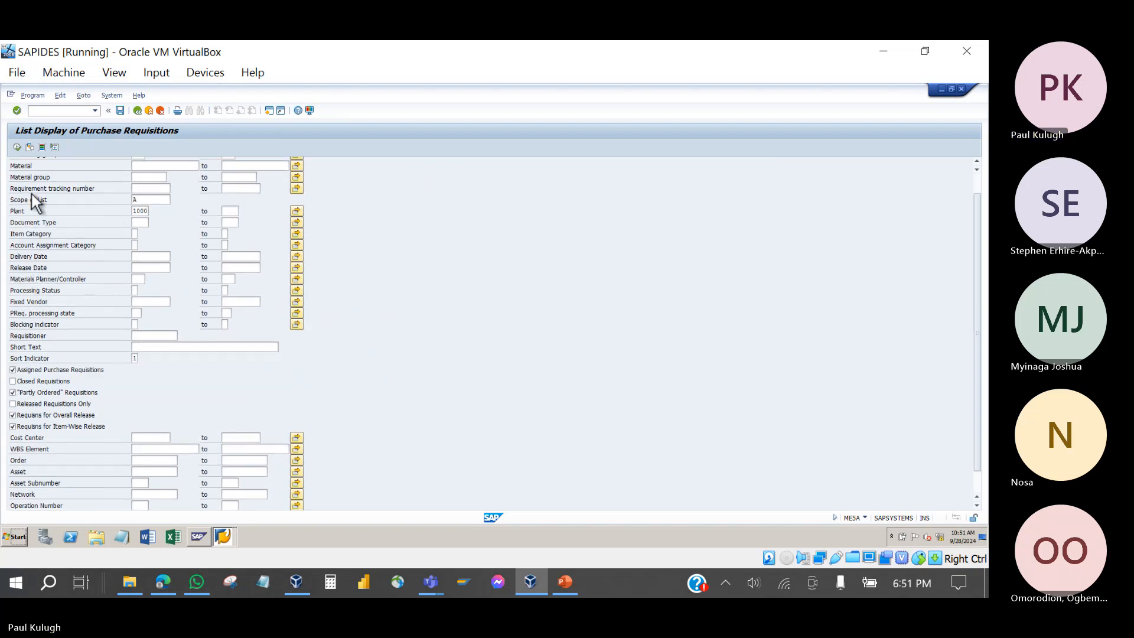
{"action": "scroll", "coordinate": [33, 196], "scroll_direction": "up", "scroll_amount": 2}
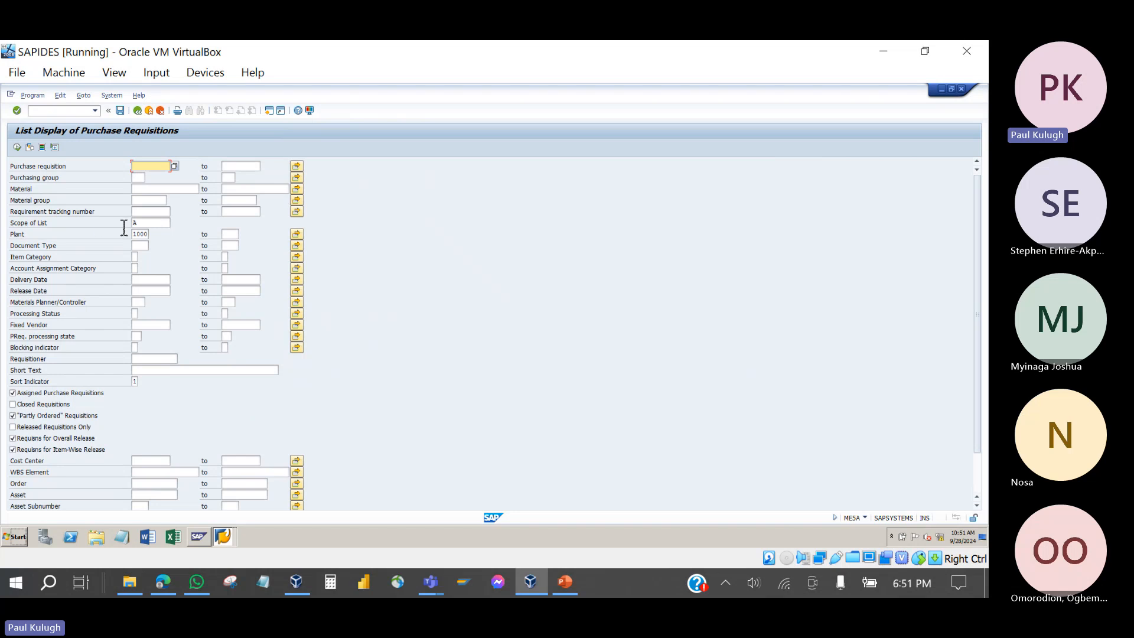
{"action": "left_click", "coordinate": [146, 224]}
{"action": "left_click", "coordinate": [174, 223]}
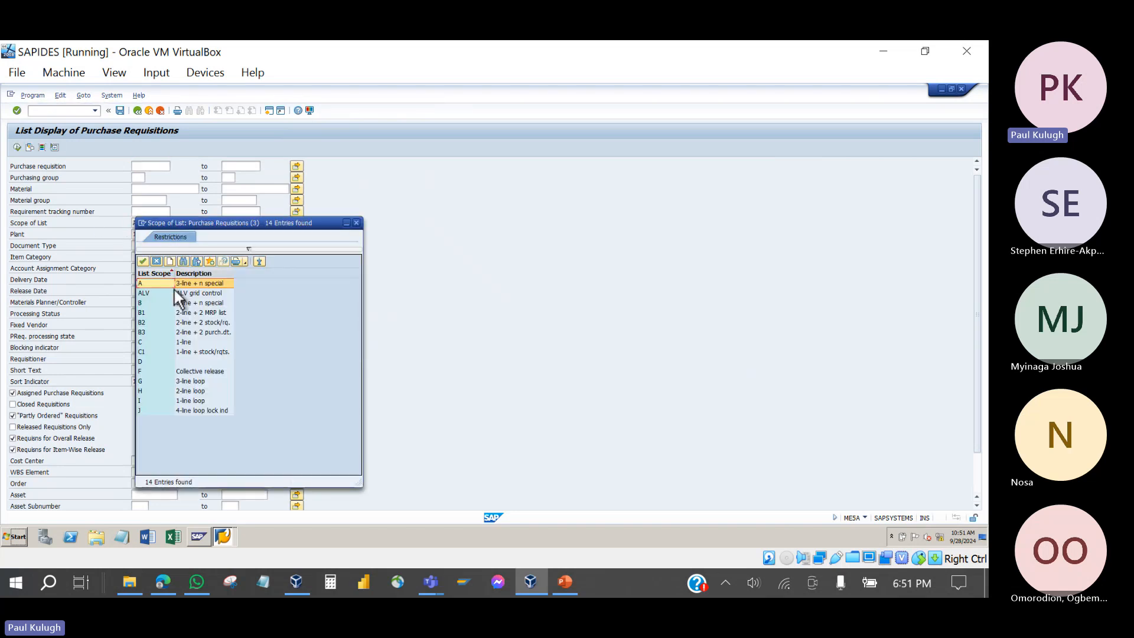
{"action": "double_click", "coordinate": [173, 293]}
{"action": "scroll", "coordinate": [118, 334], "scroll_direction": "down", "scroll_amount": 1}
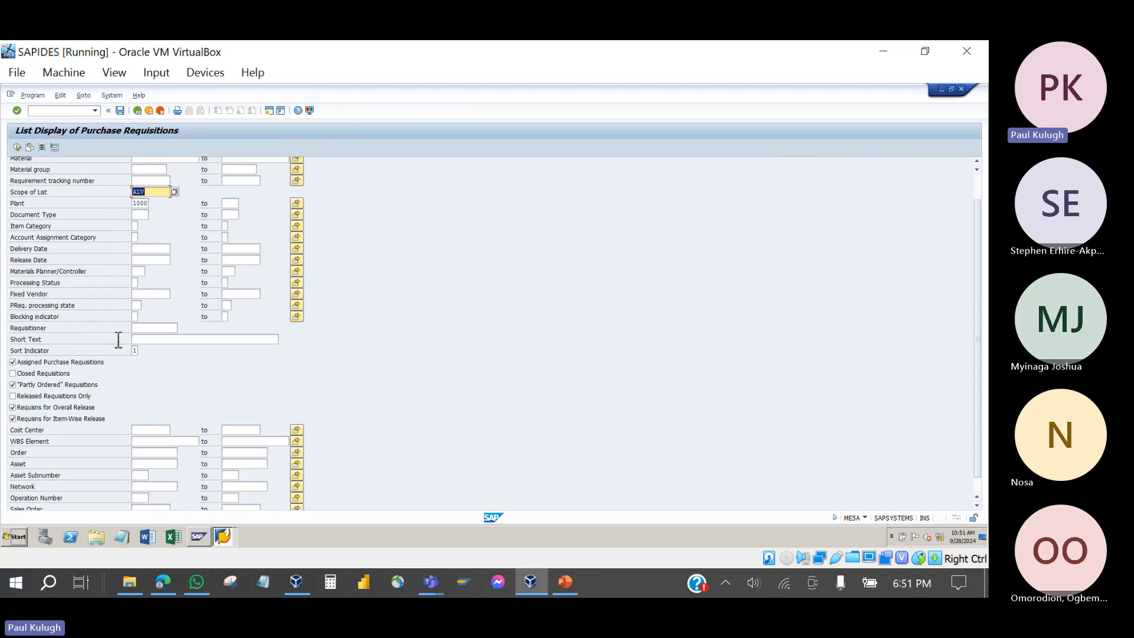
{"action": "scroll", "coordinate": [118, 340], "scroll_direction": "up", "scroll_amount": 3}
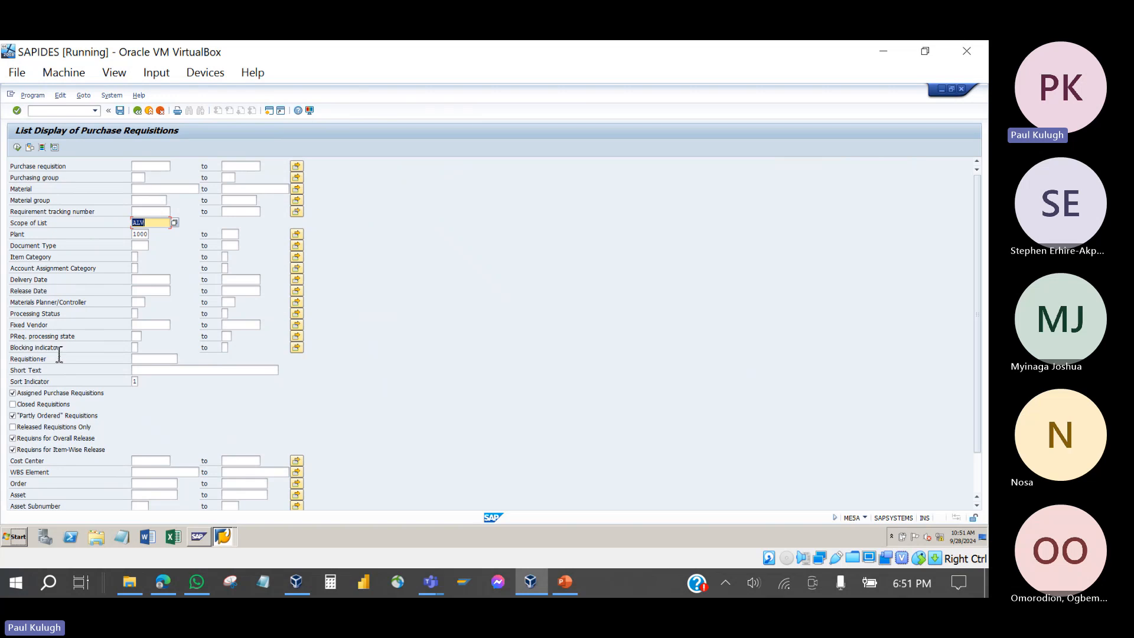
- Add Requisition Date from the Purchase Requisition fields as a dynamic selection for the list
{"action": "left_click", "coordinate": [43, 147]}
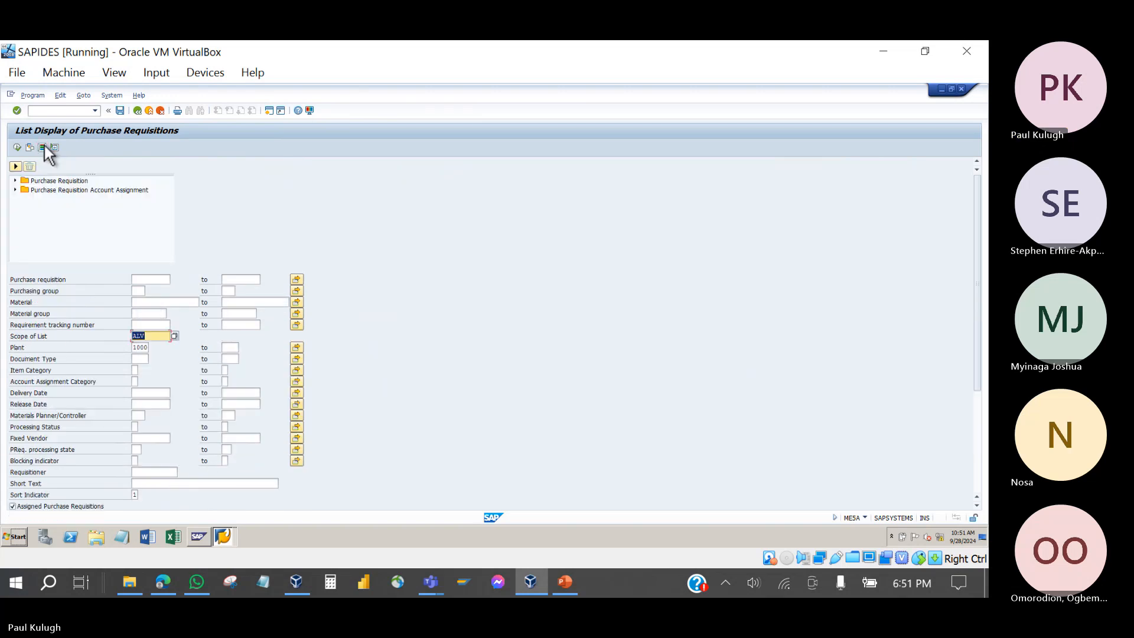
{"action": "left_click", "coordinate": [15, 180]}
{"action": "scroll", "coordinate": [60, 231], "scroll_direction": "down", "scroll_amount": 1}
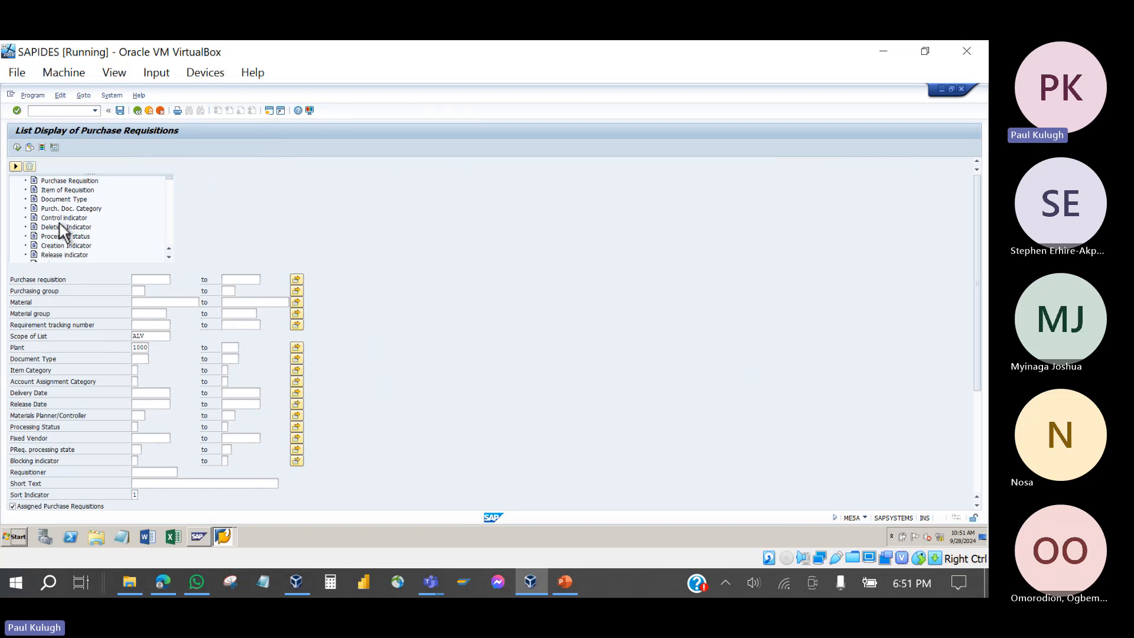
{"action": "scroll", "coordinate": [61, 231], "scroll_direction": "down", "scroll_amount": 6}
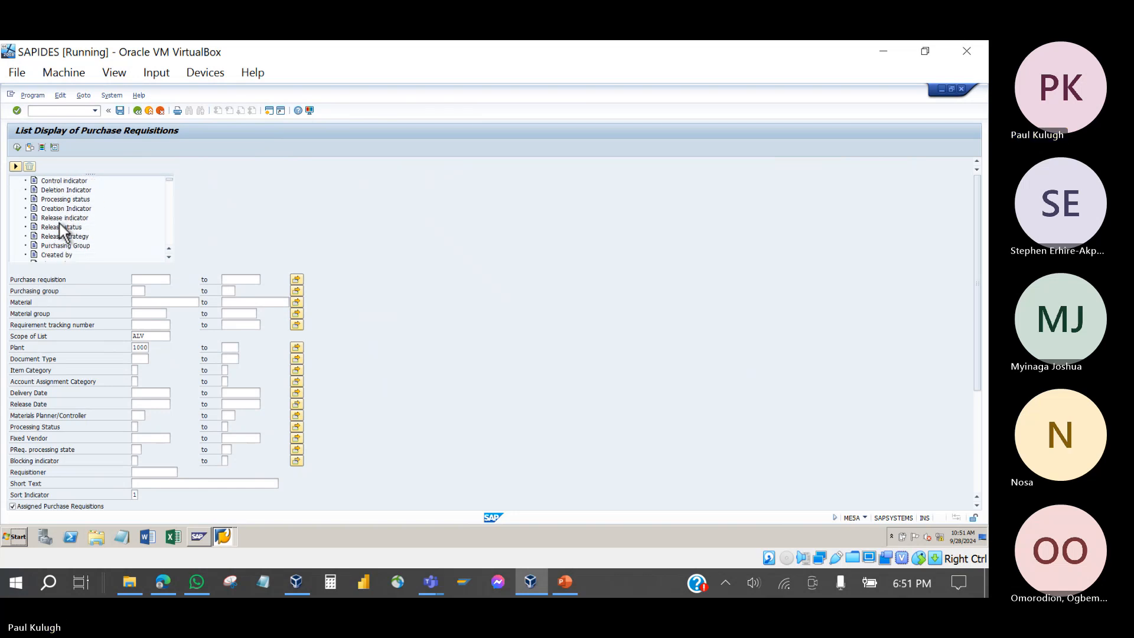
{"action": "scroll", "coordinate": [61, 232], "scroll_direction": "down", "scroll_amount": 5}
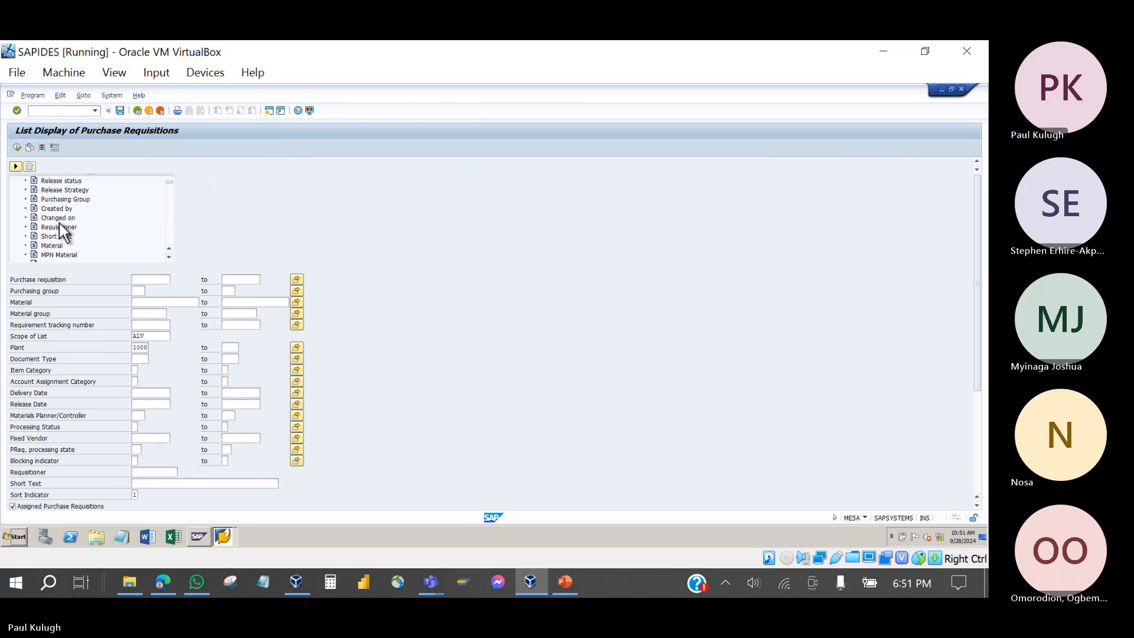
{"action": "scroll", "coordinate": [59, 223], "scroll_direction": "down", "scroll_amount": 7}
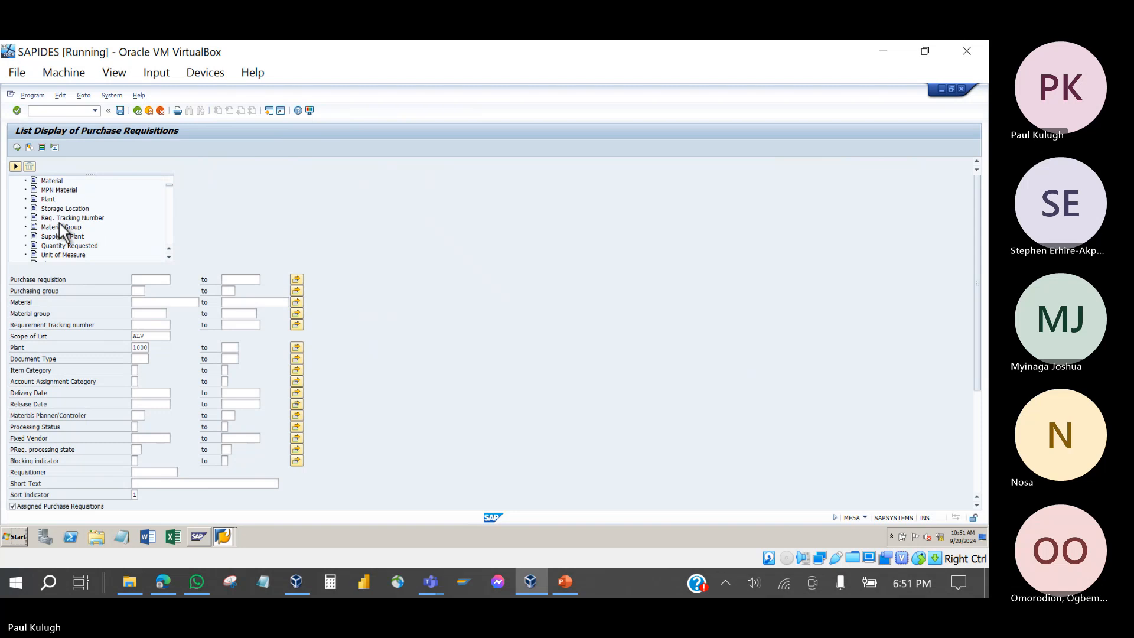
{"action": "scroll", "coordinate": [59, 222], "scroll_direction": "down", "scroll_amount": 2}
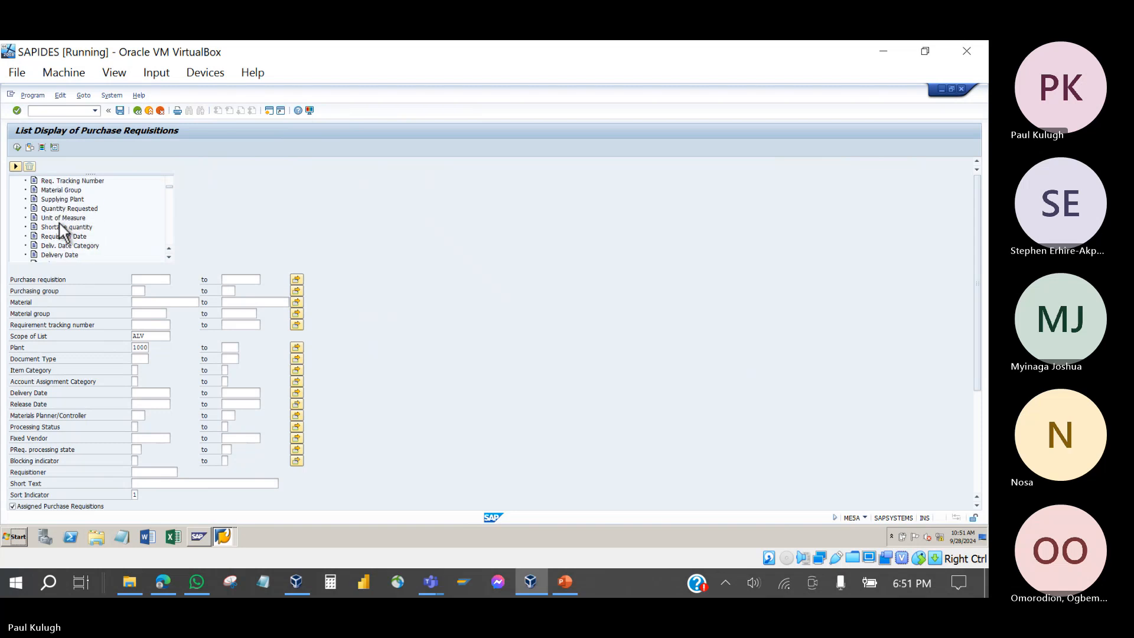
{"action": "scroll", "coordinate": [62, 232], "scroll_direction": "down", "scroll_amount": 2}
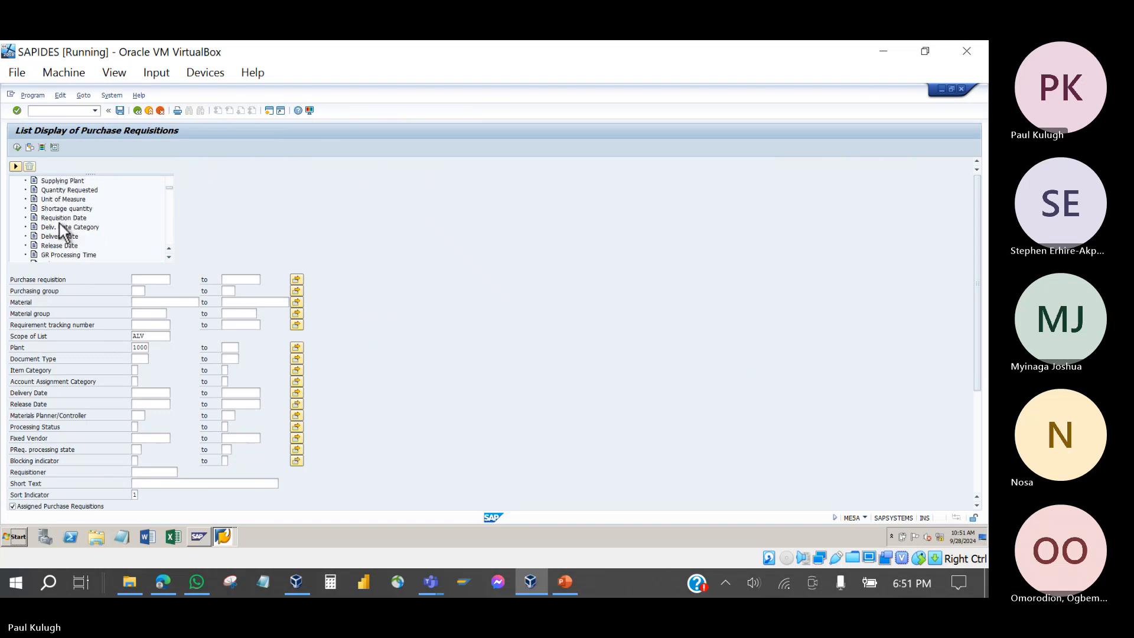
{"action": "double_click", "coordinate": [58, 217]}
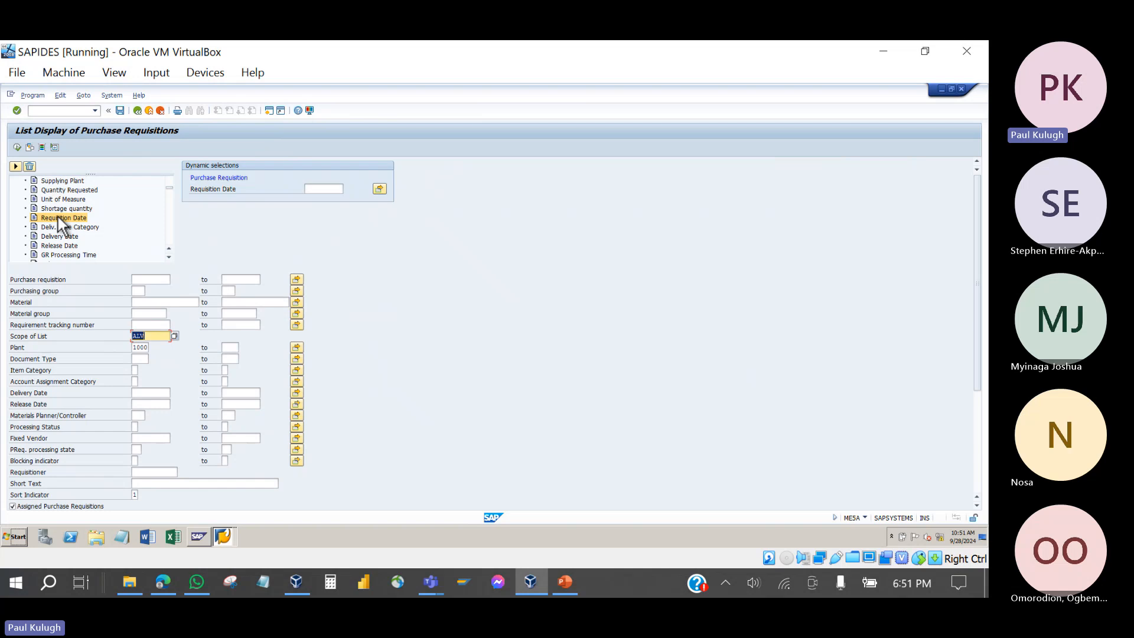
- Set the requisition date to 28.09.2024 and run the purchase requisition list
{"action": "left_click", "coordinate": [325, 189]}
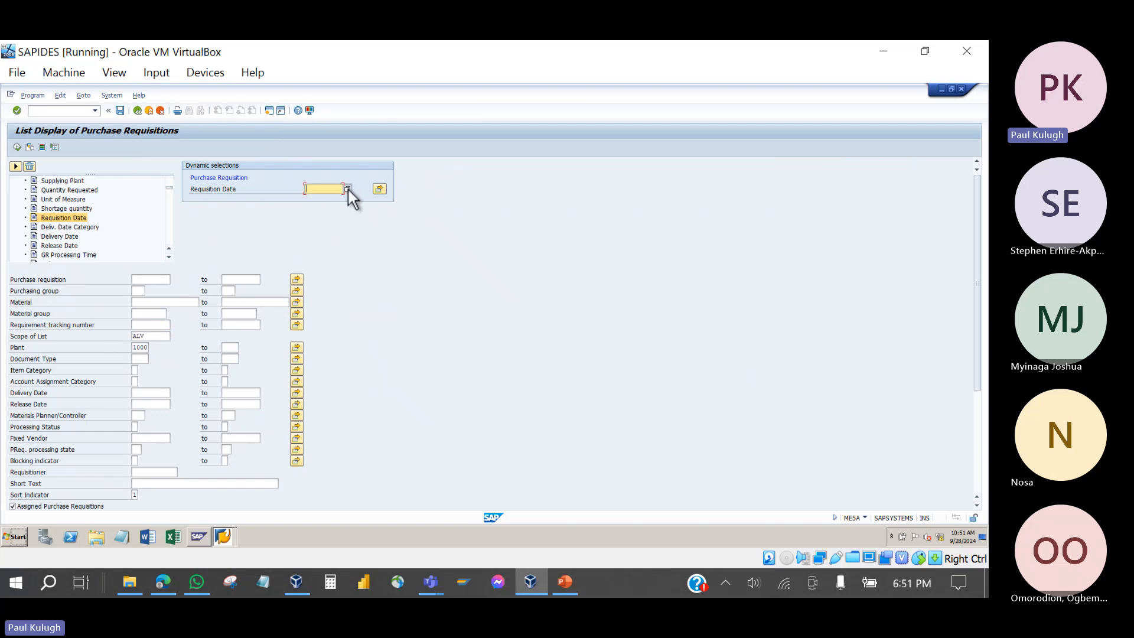
{"action": "left_click", "coordinate": [348, 189]}
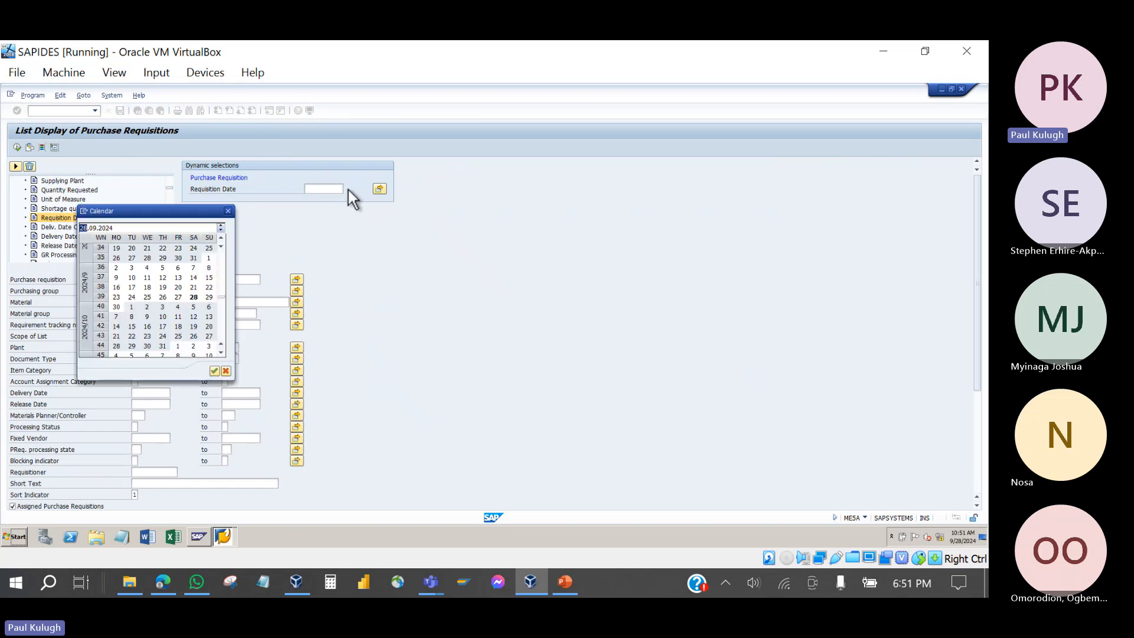
{"action": "double_click", "coordinate": [193, 297]}
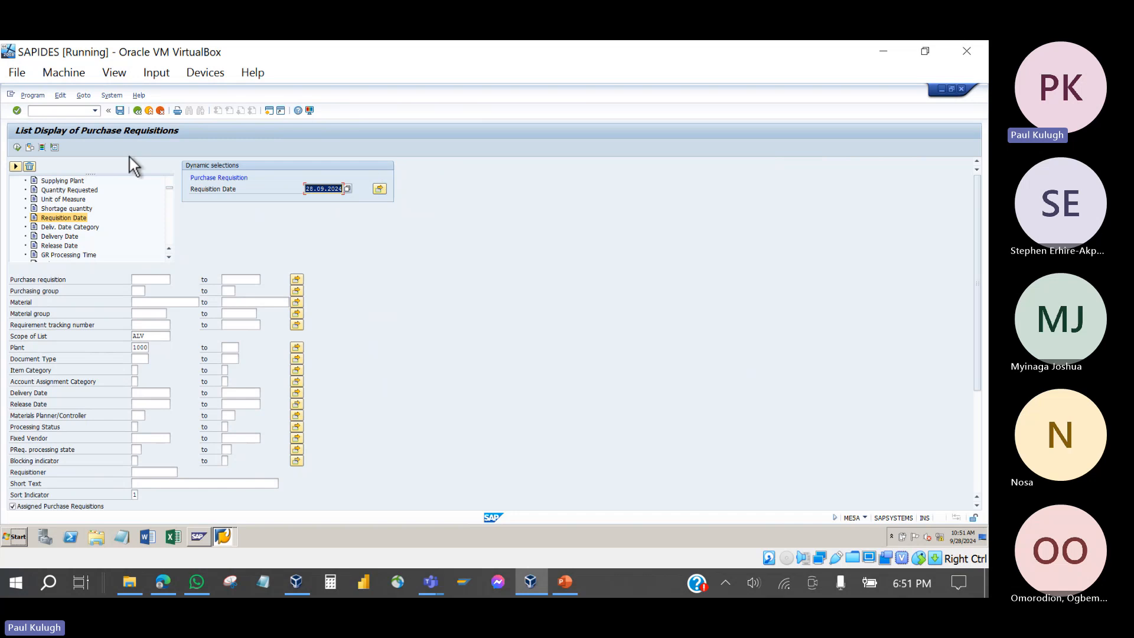
{"action": "left_click", "coordinate": [18, 147]}
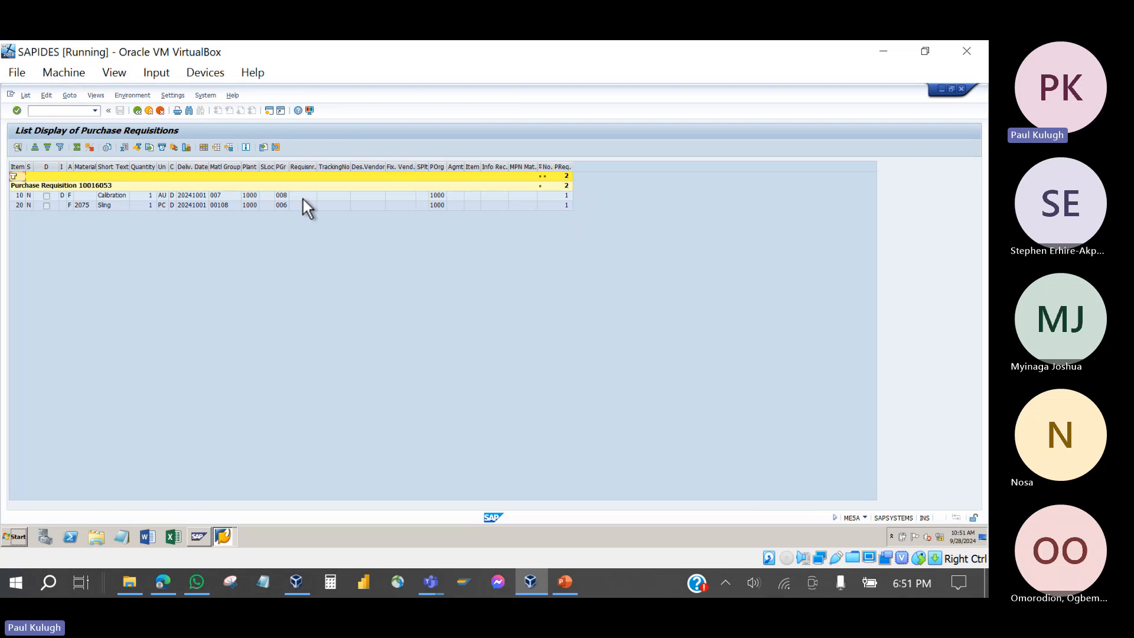
- Compare the listed purchase requisition number with the one in the Calibration operation's actual data in the maintenance order
{"action": "left_click", "coordinate": [91, 188]}
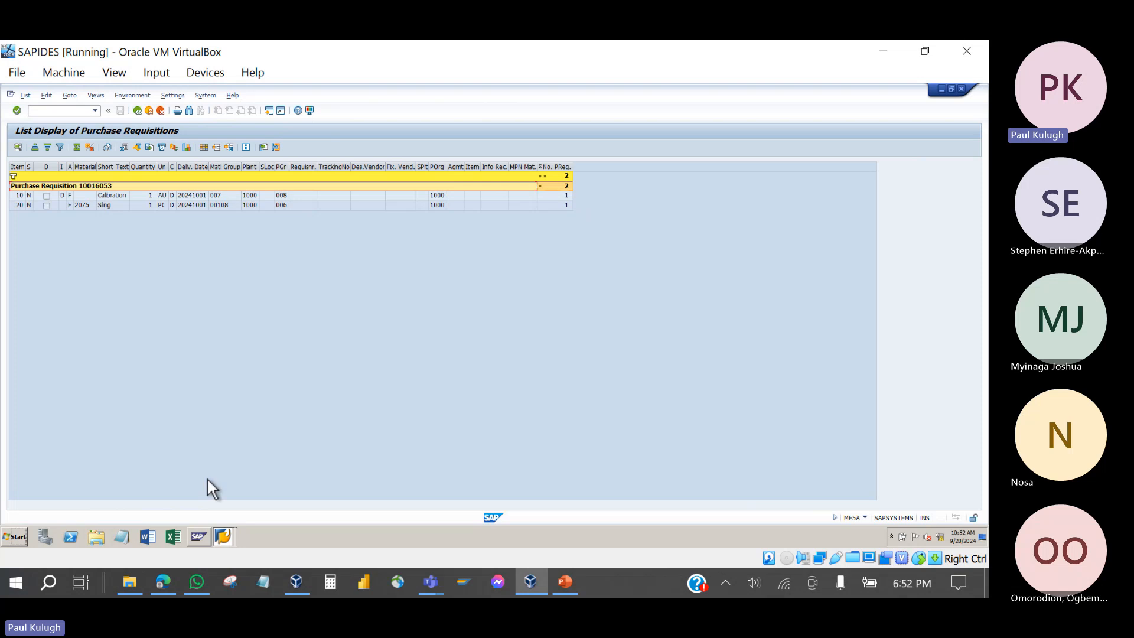
{"action": "left_click", "coordinate": [223, 539]}
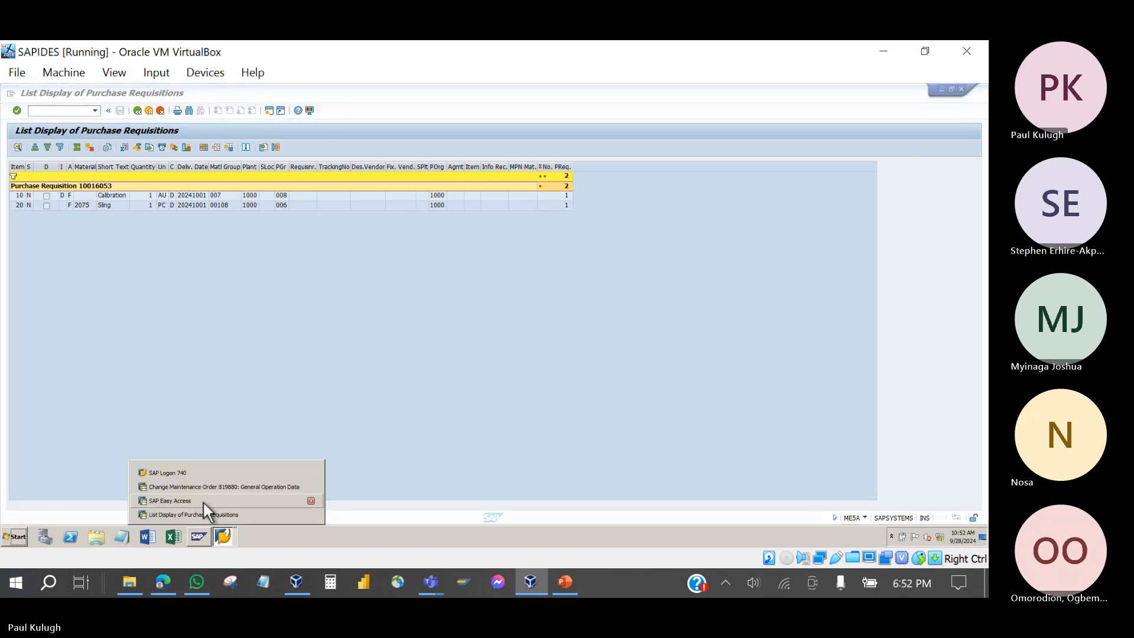
{"action": "left_click", "coordinate": [200, 486]}
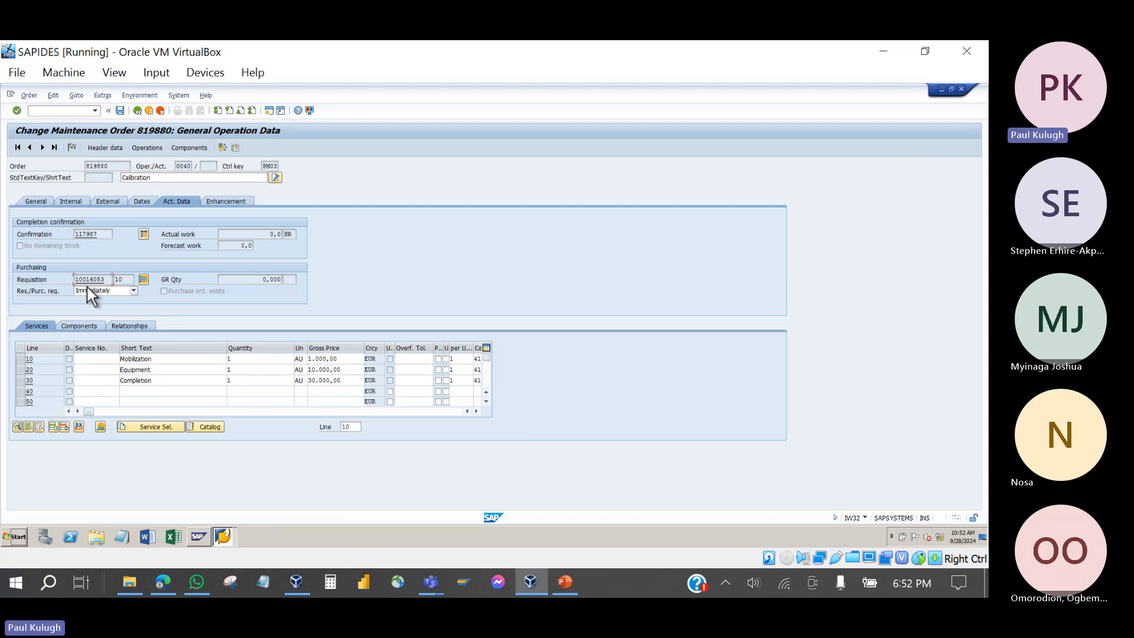
{"action": "left_click", "coordinate": [225, 538]}
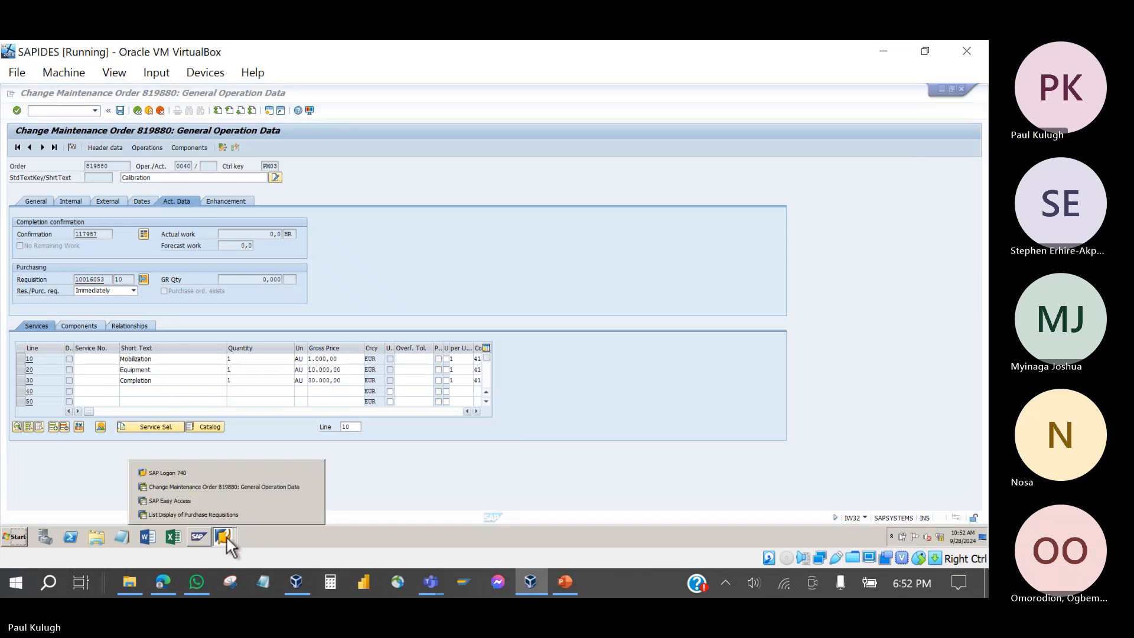
{"action": "left_click", "coordinate": [251, 514]}
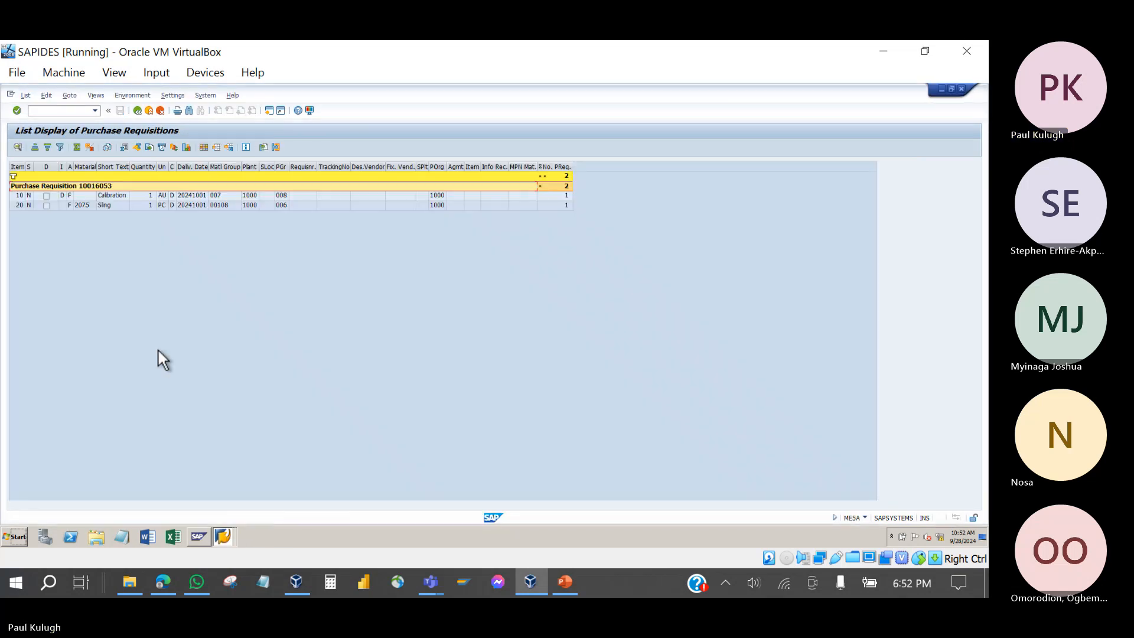
- Match the requisition's Calibration item with the Calibration operation in the maintenance order's operation overview
{"action": "left_click", "coordinate": [104, 195]}
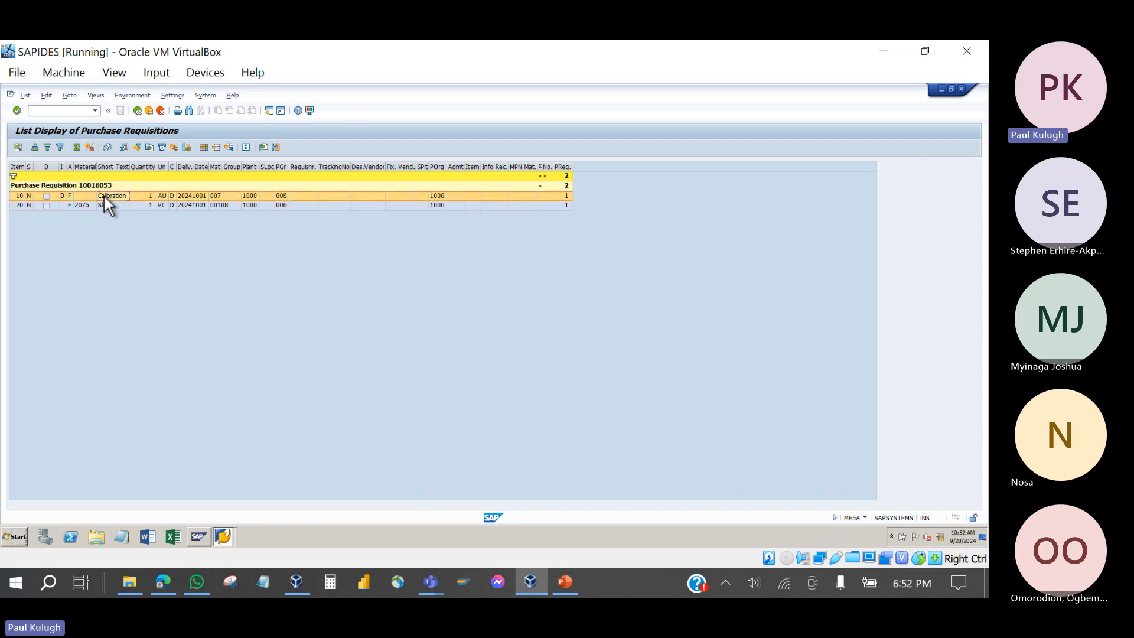
{"action": "left_click", "coordinate": [222, 535]}
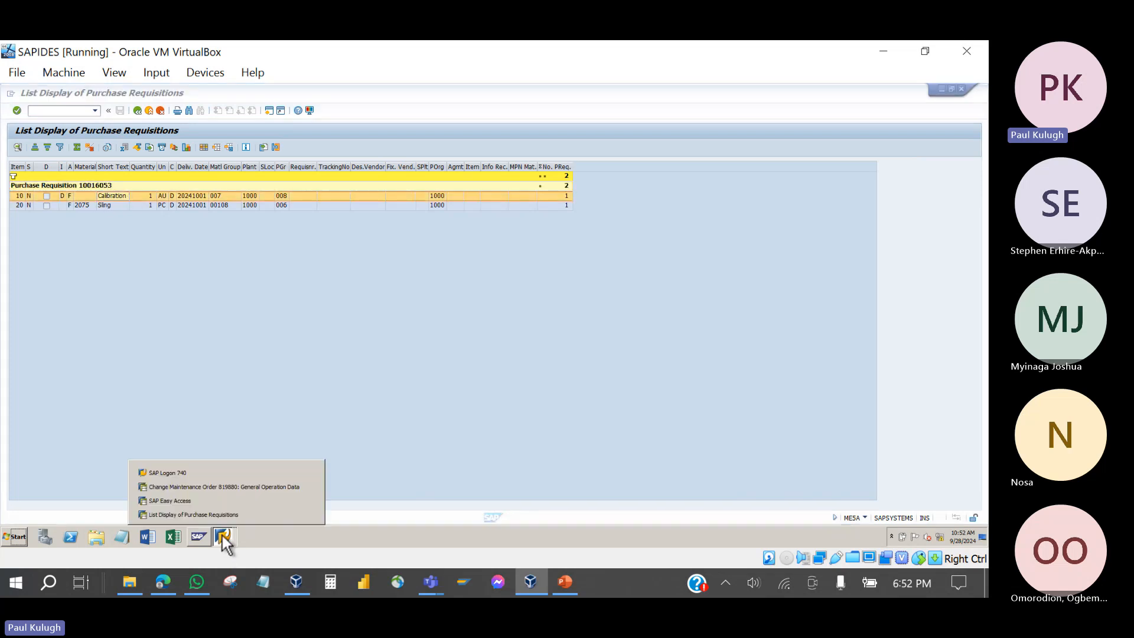
{"action": "left_click", "coordinate": [203, 488]}
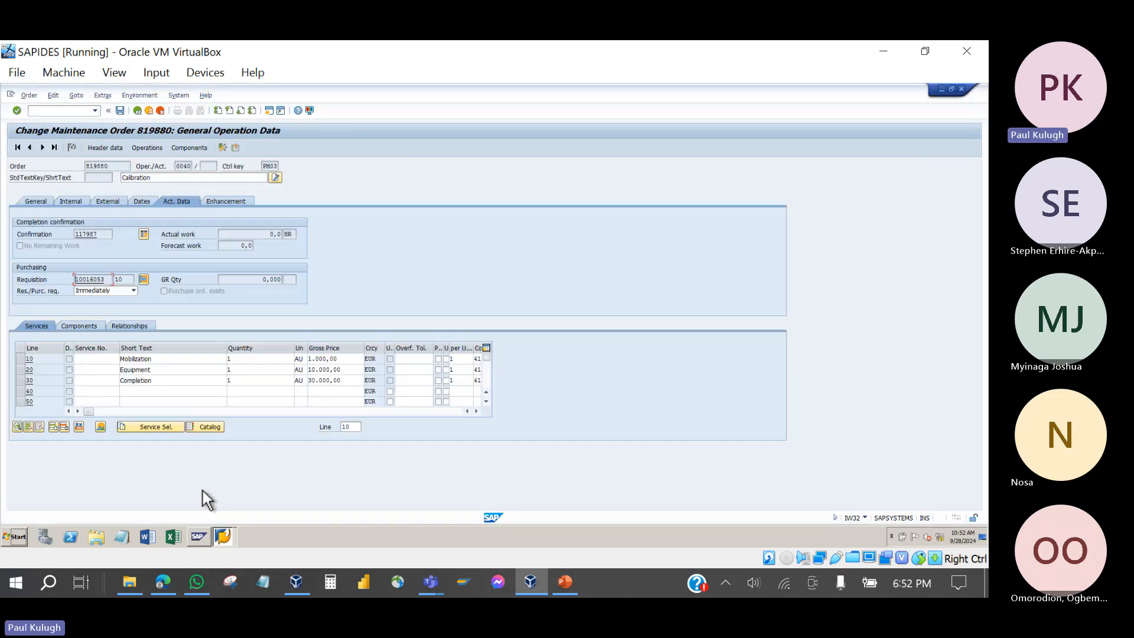
{"action": "left_click", "coordinate": [137, 111]}
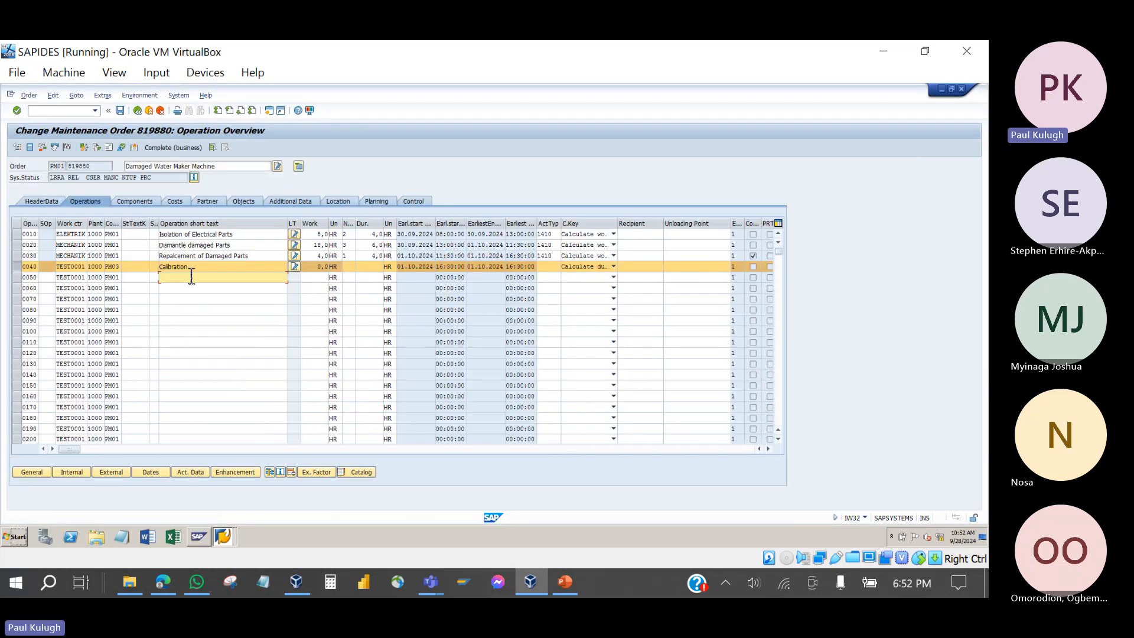
{"action": "left_click_drag", "start_coordinate": [194, 267], "coordinate": [160, 271]}
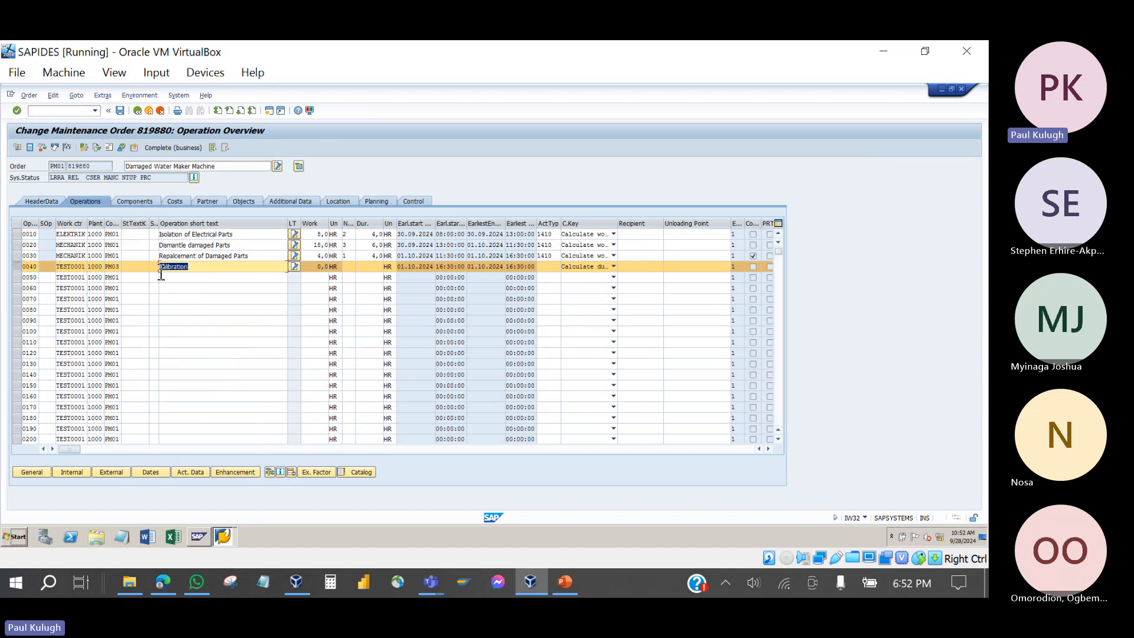
- Switch to the Teams meeting and admit the participant waiting in the lobby
{"action": "left_click", "coordinate": [429, 584]}
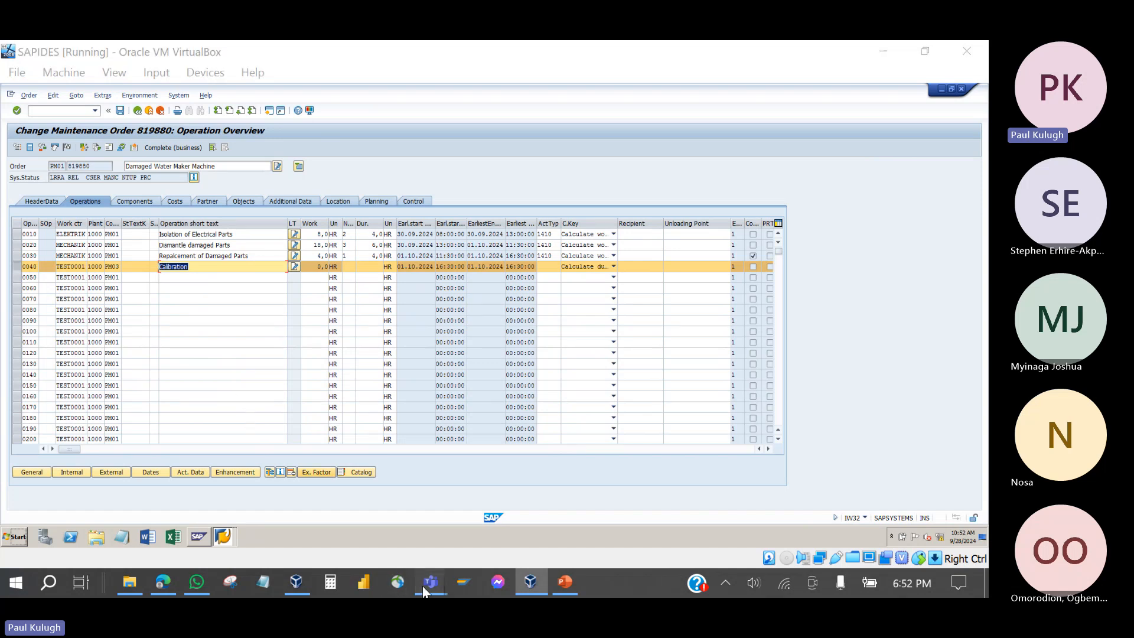
{"action": "left_click", "coordinate": [331, 524]}
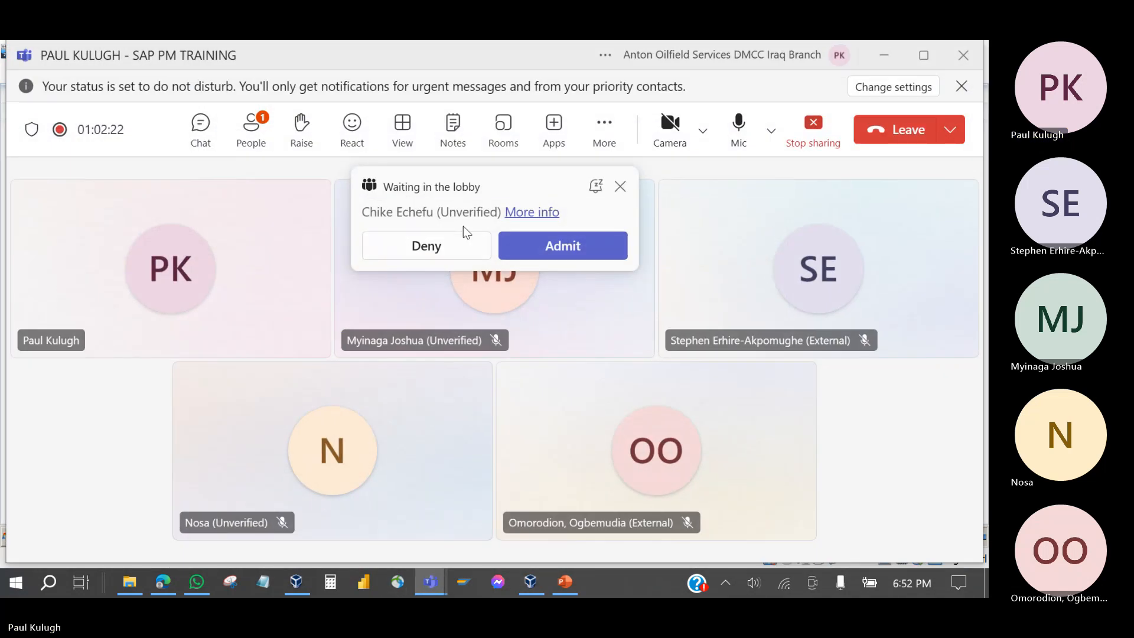
{"action": "left_click", "coordinate": [526, 244]}
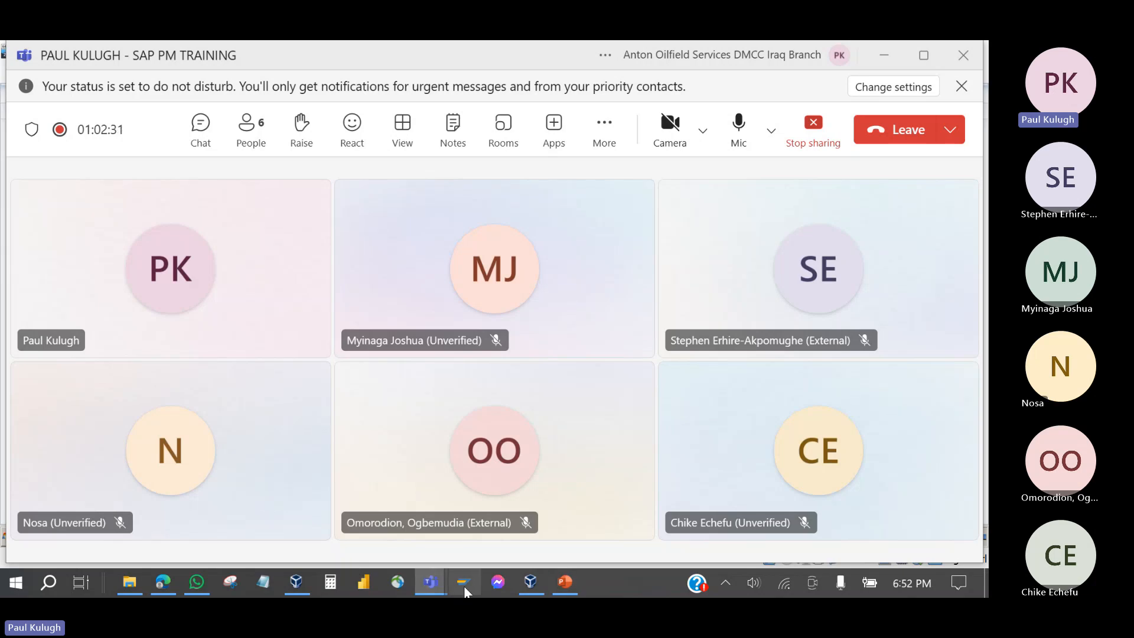
- Switch back to the SAPIDES virtual machine and return to the list display of purchase requisitions
{"action": "left_click", "coordinate": [297, 584]}
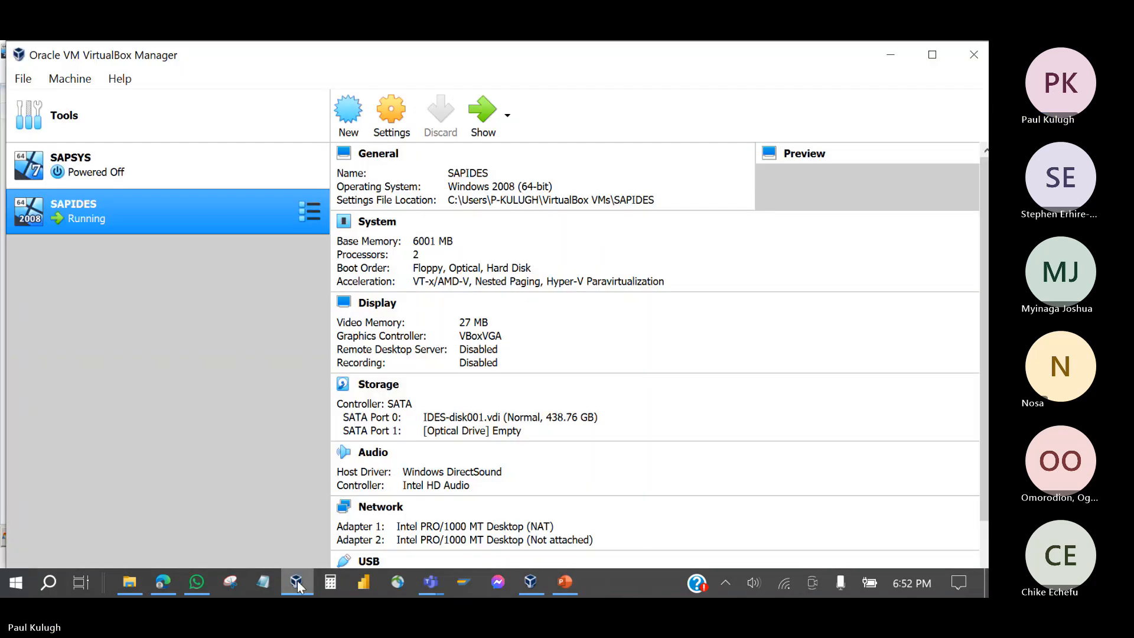
{"action": "left_click", "coordinate": [297, 584]}
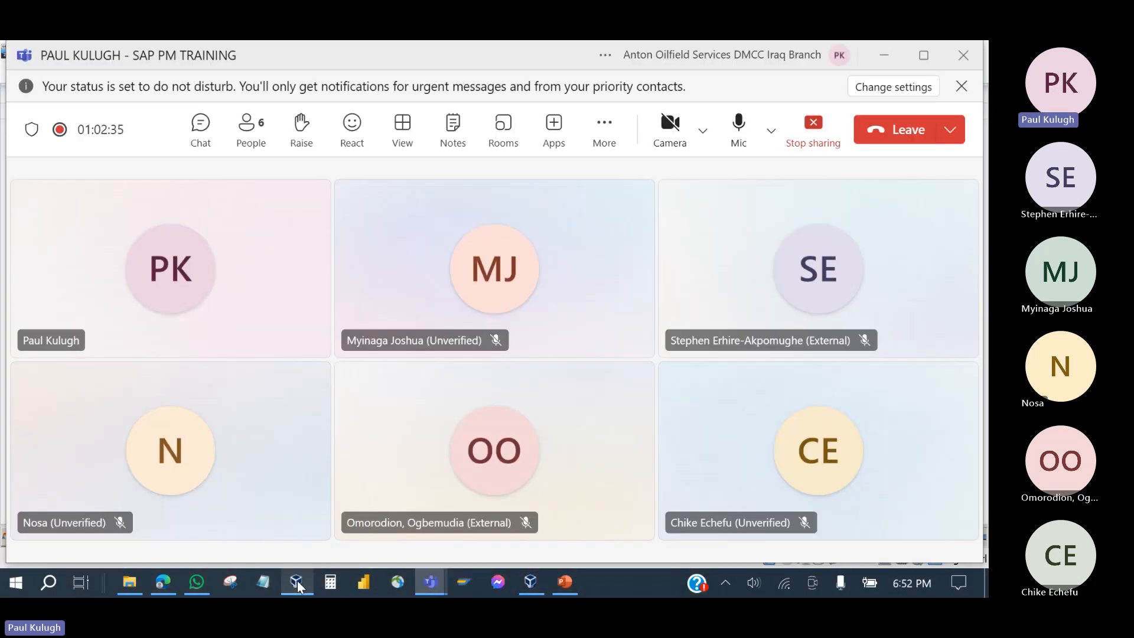
{"action": "left_click", "coordinate": [530, 584]}
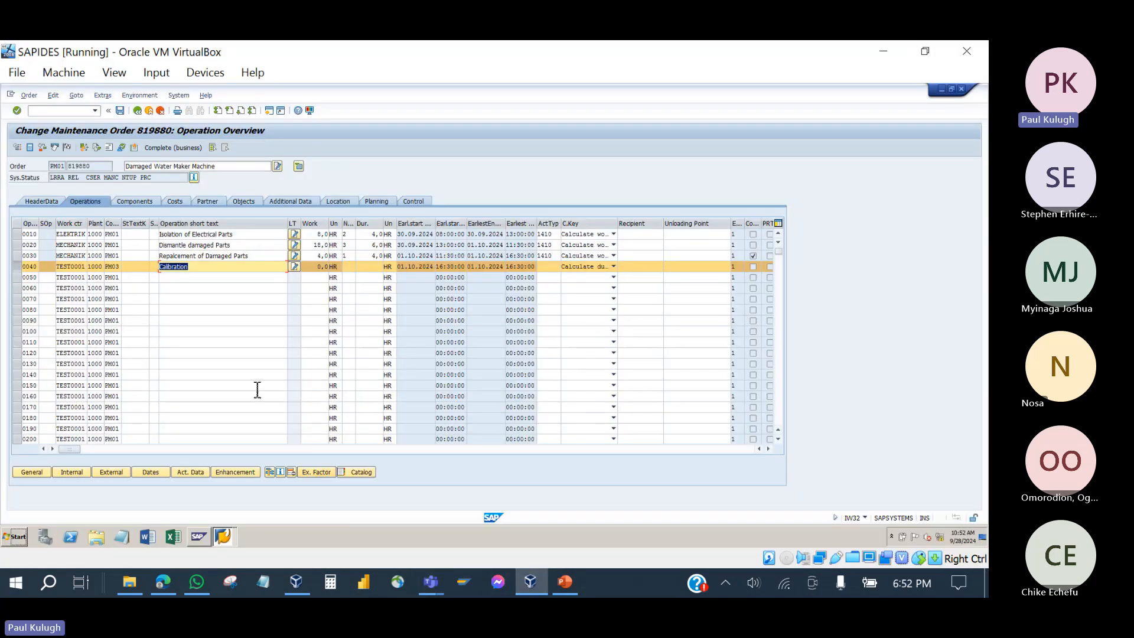
{"action": "left_click", "coordinate": [223, 536]}
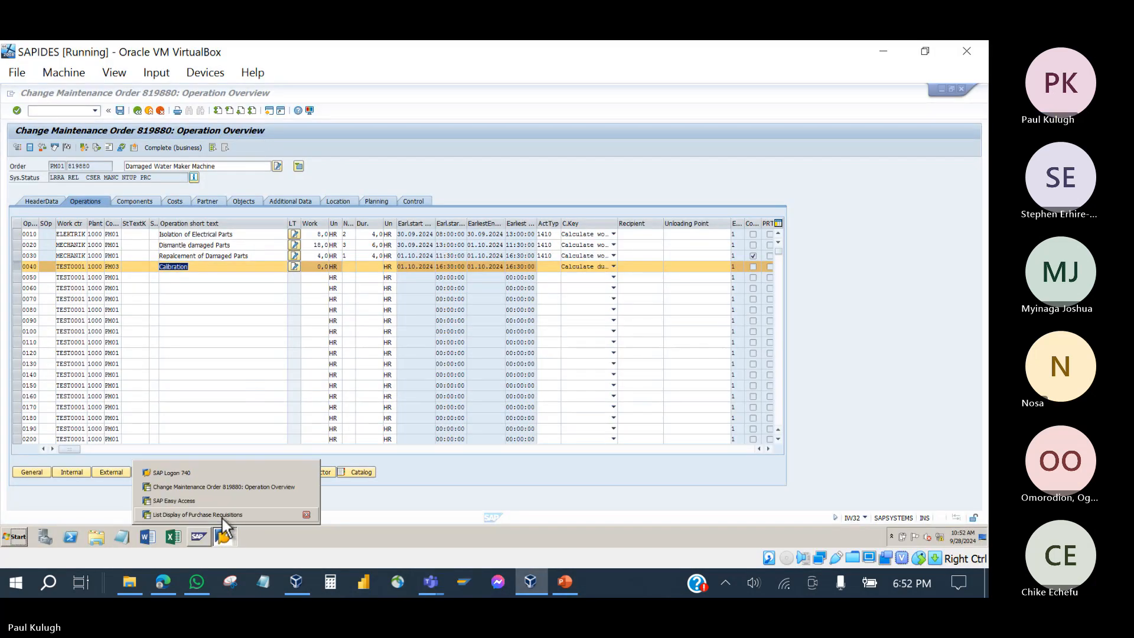
{"action": "left_click", "coordinate": [222, 516]}
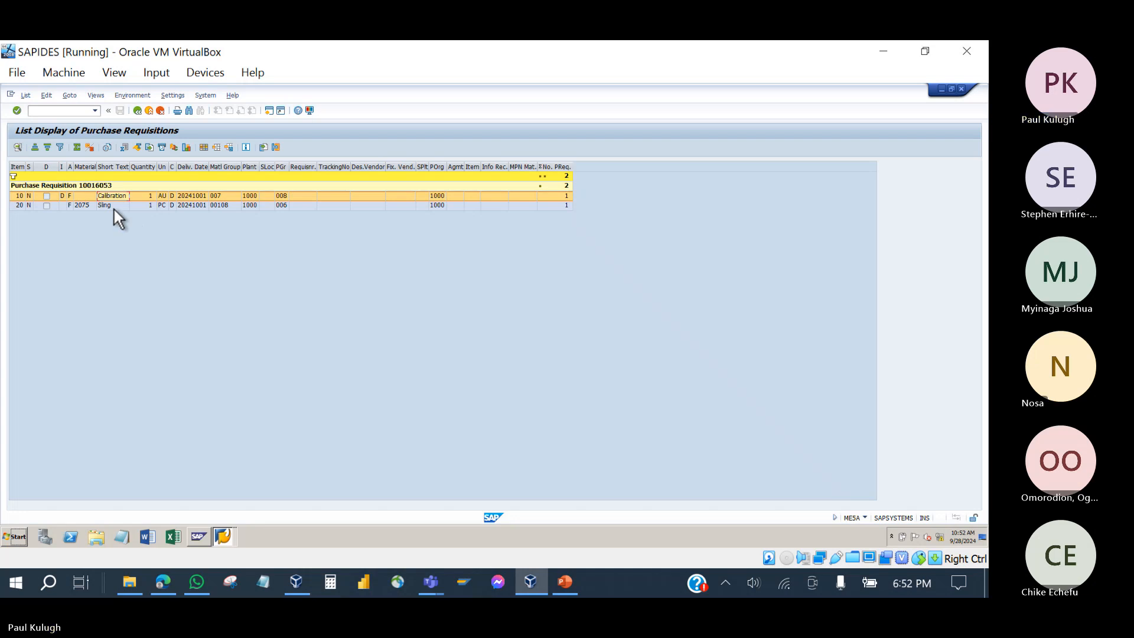
- Display the purchase requisition from its Calibration item in the list and select the item's short text
{"action": "double_click", "coordinate": [23, 195]}
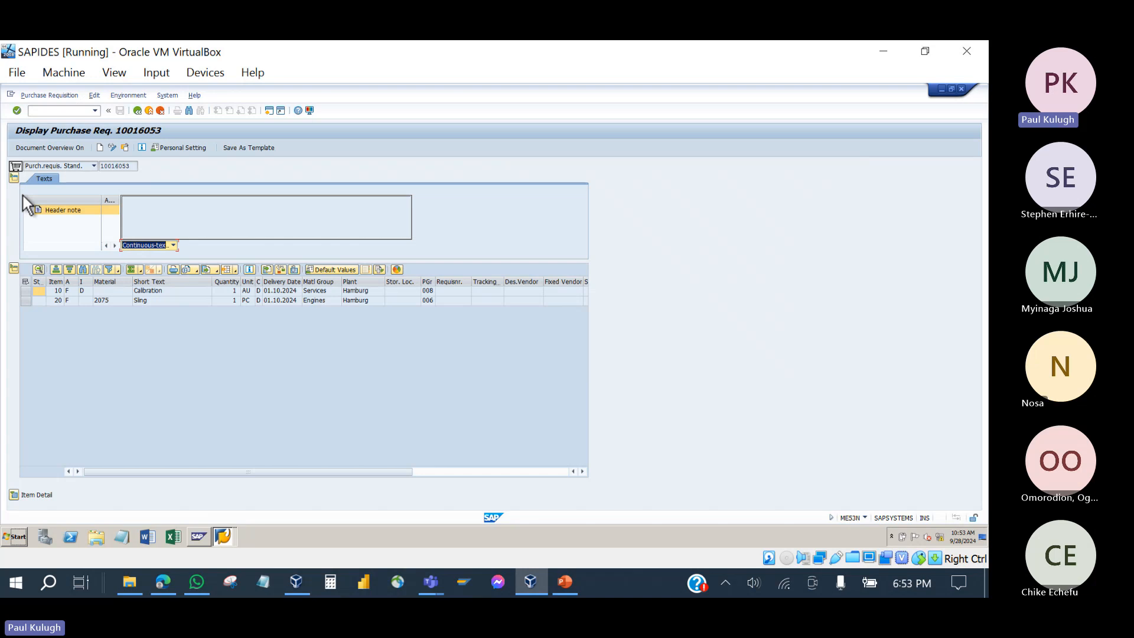
{"action": "left_click", "coordinate": [155, 292]}
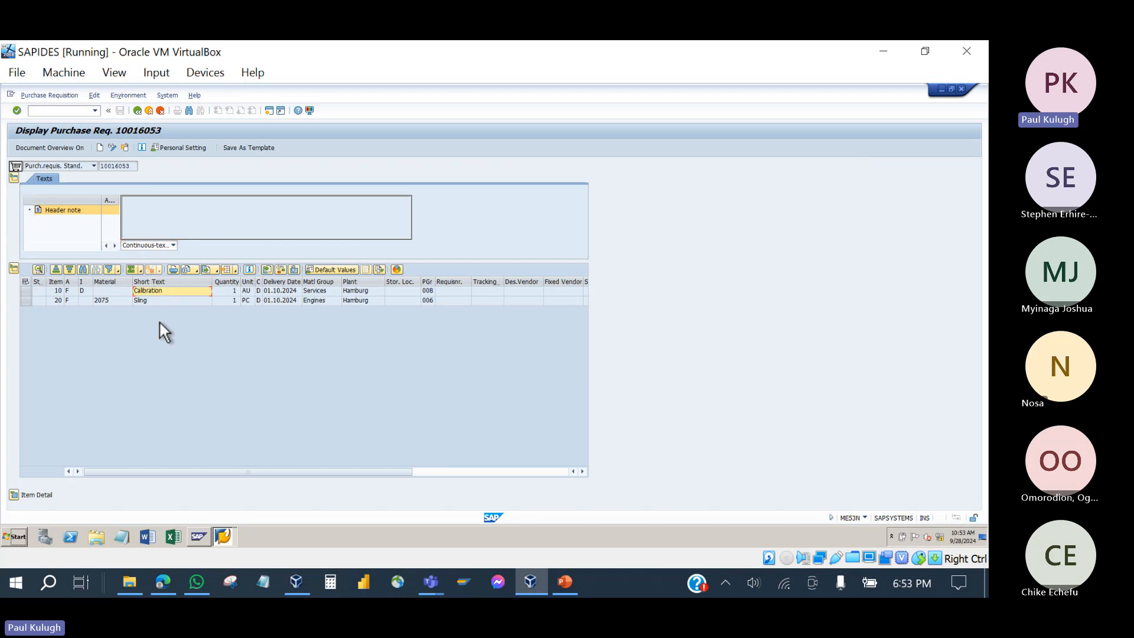
- Check the purchase requisition number and item in the Sling component's purchasing data in the maintenance order
{"action": "left_click", "coordinate": [231, 537]}
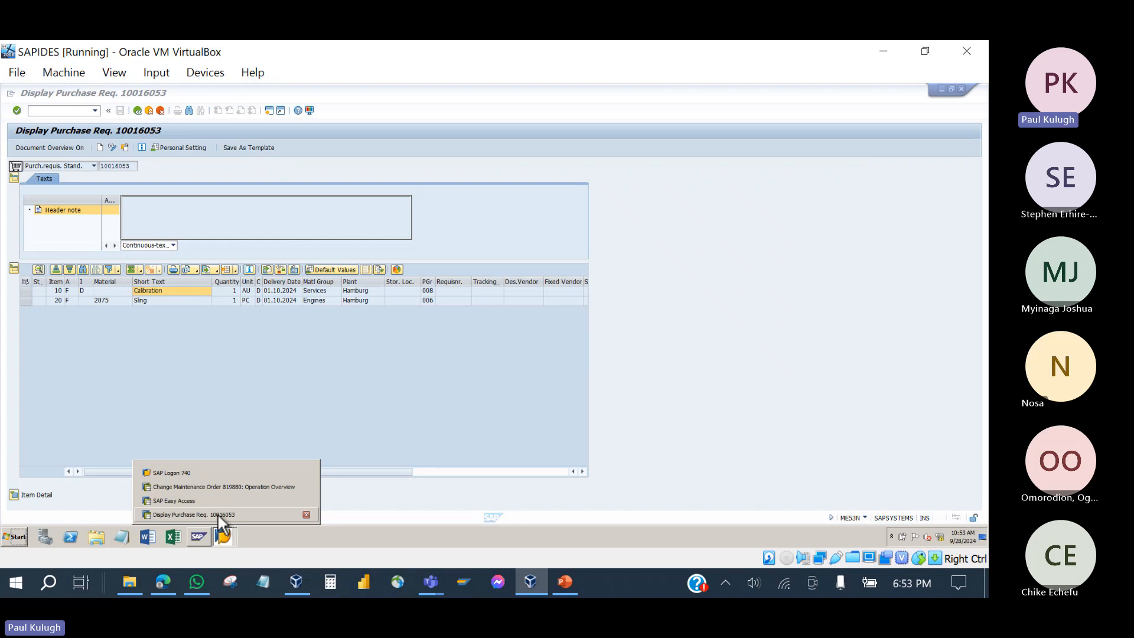
{"action": "left_click", "coordinate": [214, 487]}
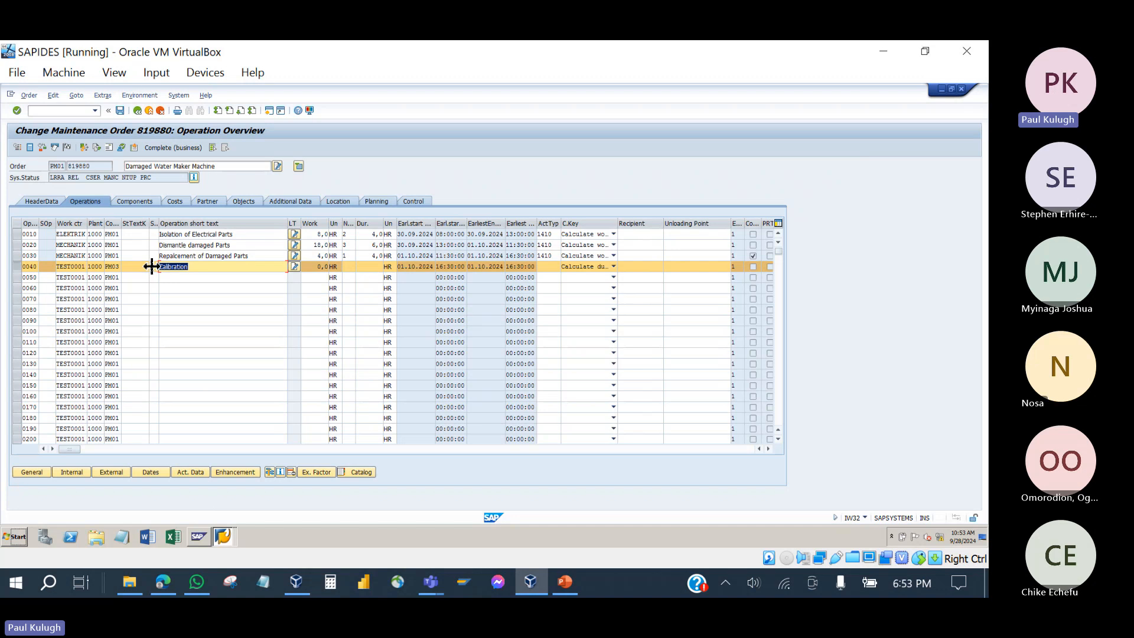
{"action": "left_click", "coordinate": [142, 201]}
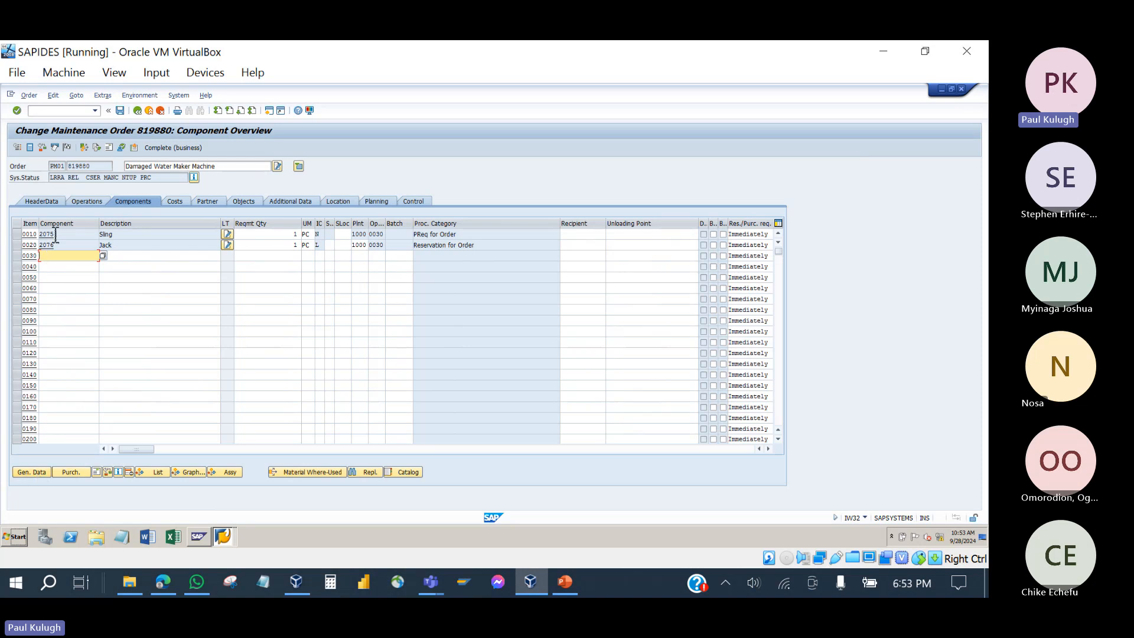
{"action": "left_click", "coordinate": [37, 470]}
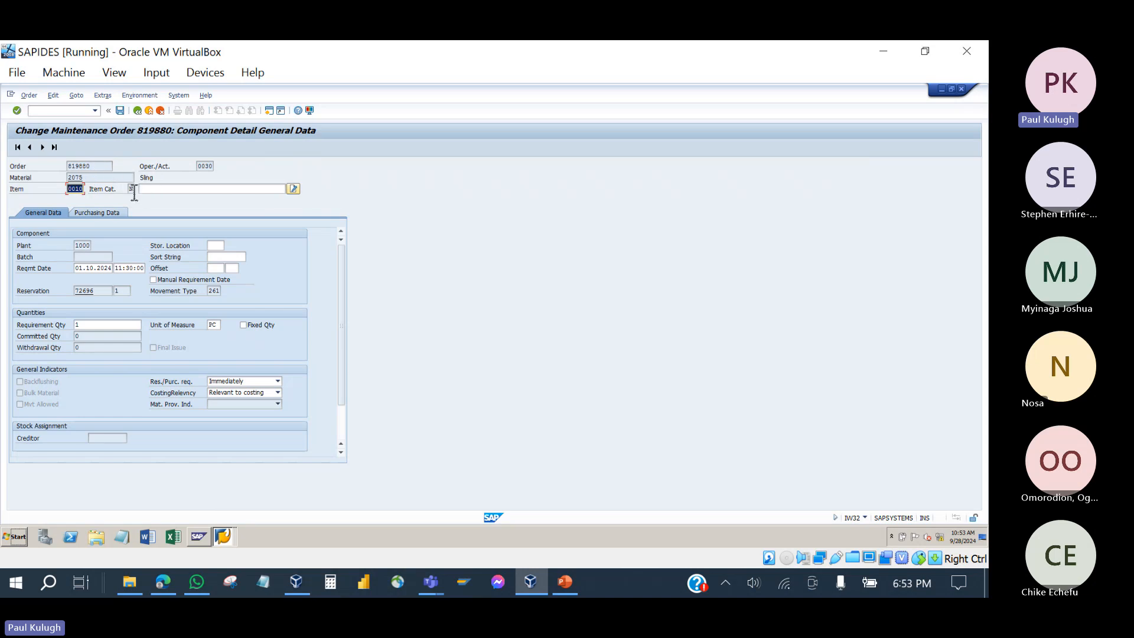
{"action": "left_click", "coordinate": [112, 219]}
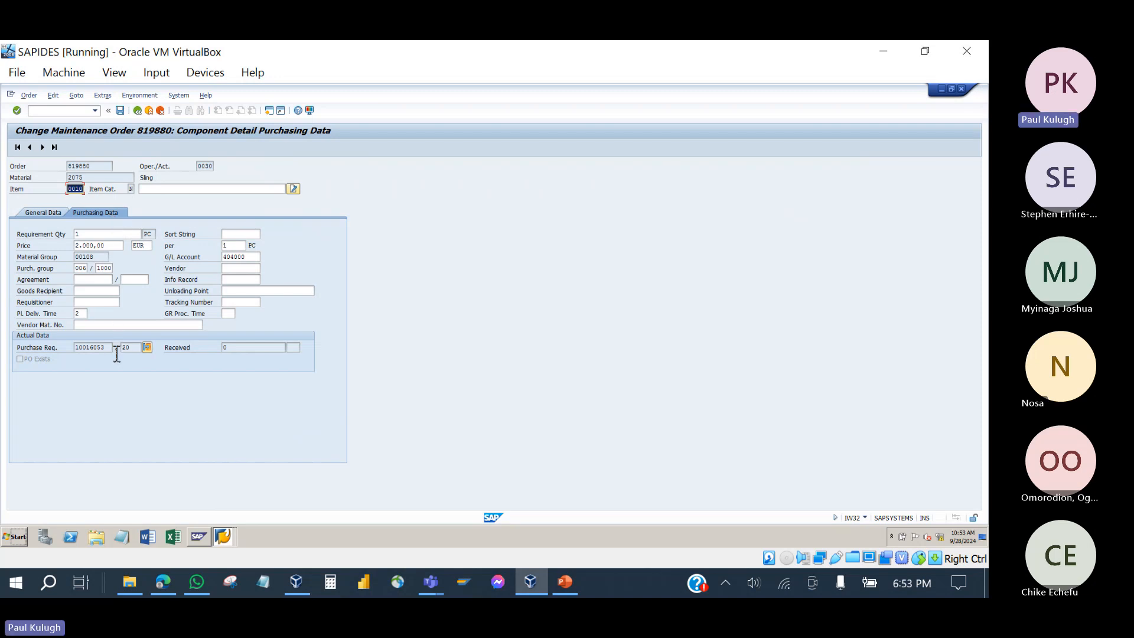
{"action": "left_click_drag", "start_coordinate": [116, 353], "coordinate": [67, 354]}
- Try to advance from the Sling component to the next one, and return to the component overview
{"action": "left_click", "coordinate": [42, 147]}
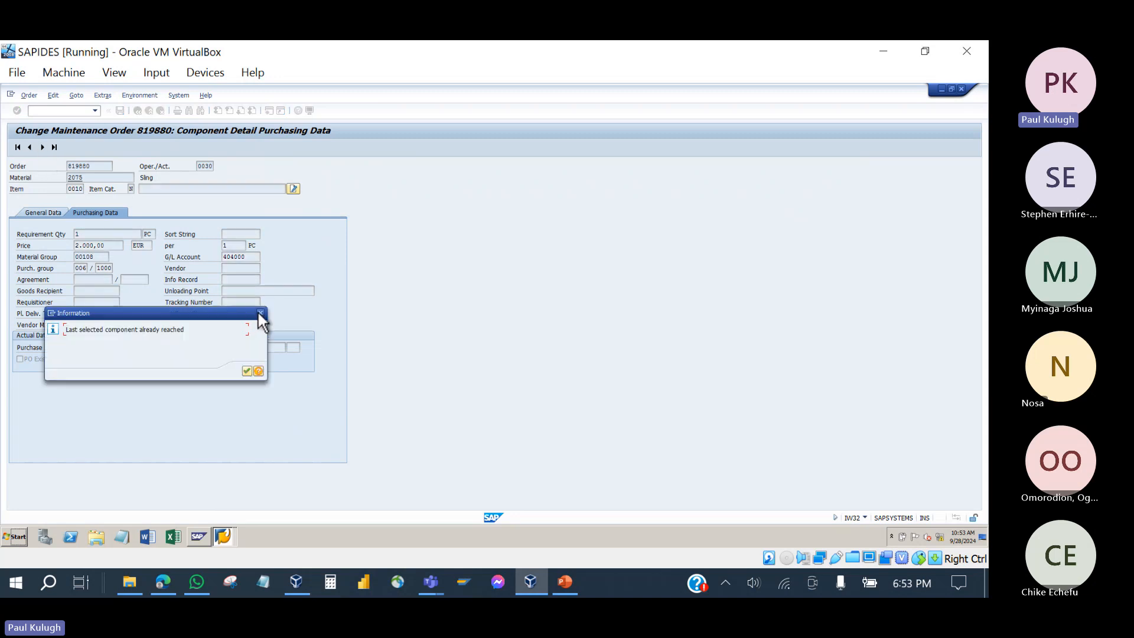
{"action": "left_click", "coordinate": [261, 313]}
{"action": "left_click", "coordinate": [137, 111]}
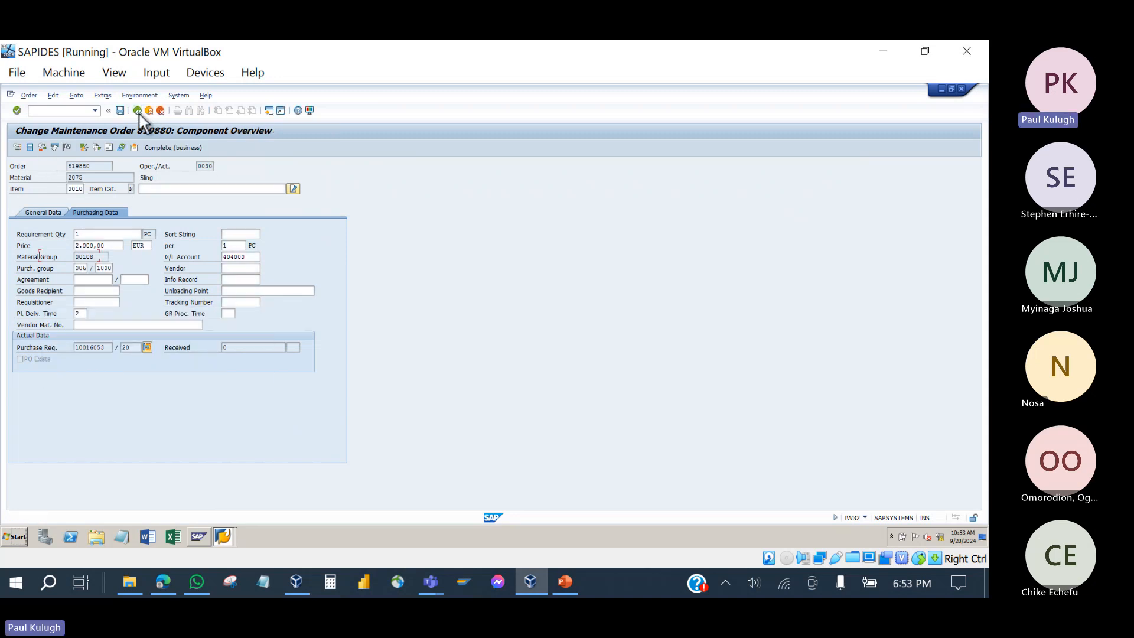
- Select both the Sling and Jack components and examine the requisition number and item in the Sling's purchasing data
{"action": "left_click", "coordinate": [17, 235]}
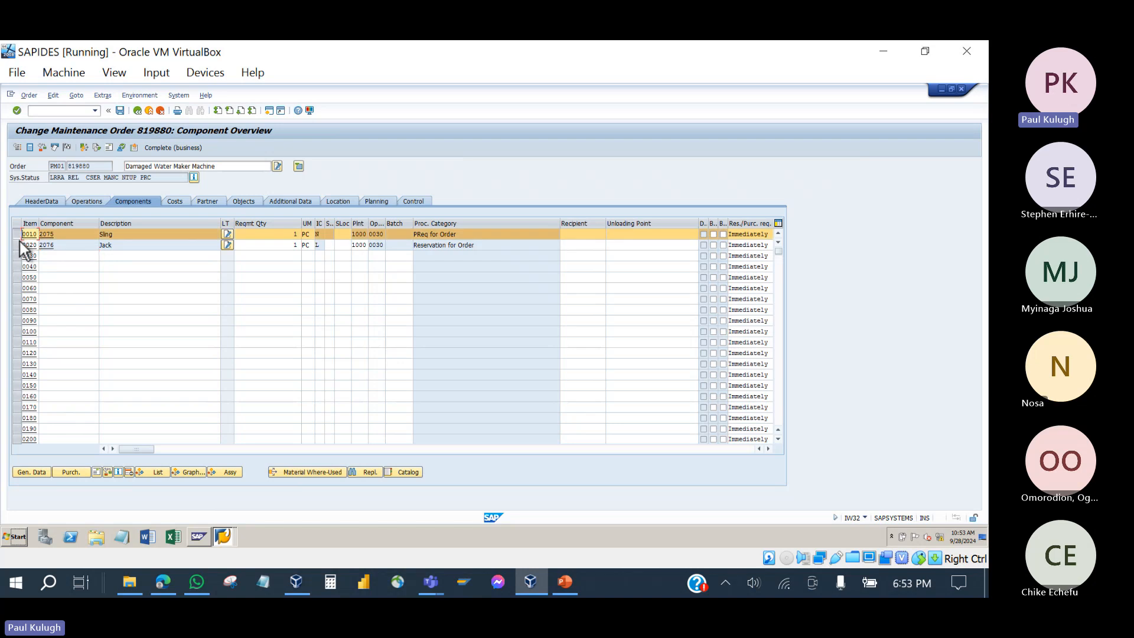
{"action": "left_click", "coordinate": [16, 245]}
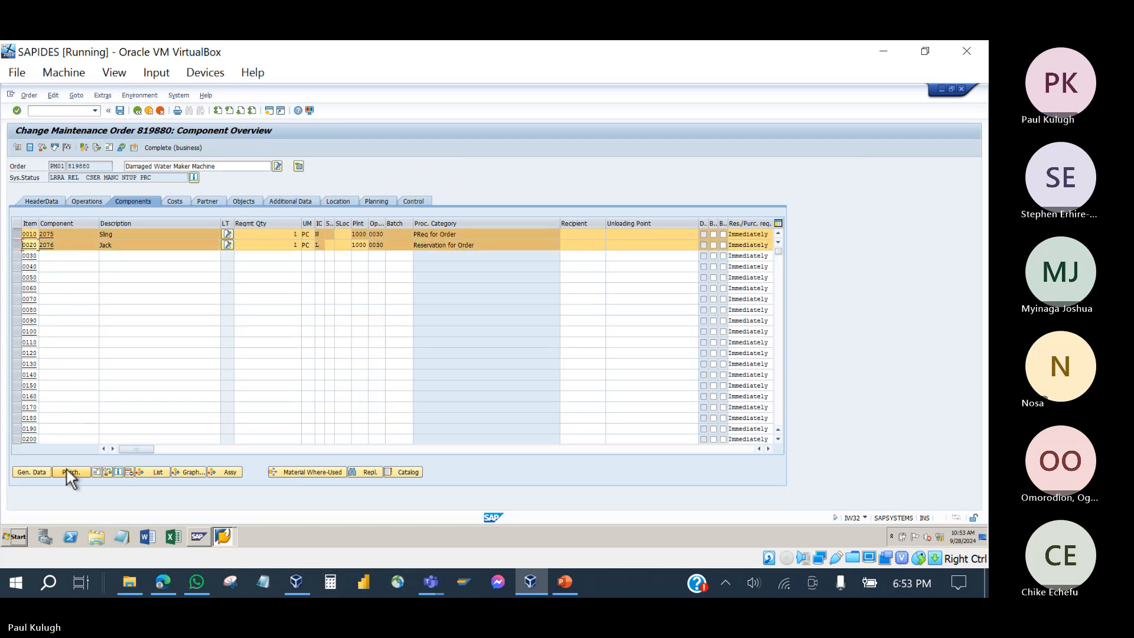
{"action": "left_click", "coordinate": [37, 473]}
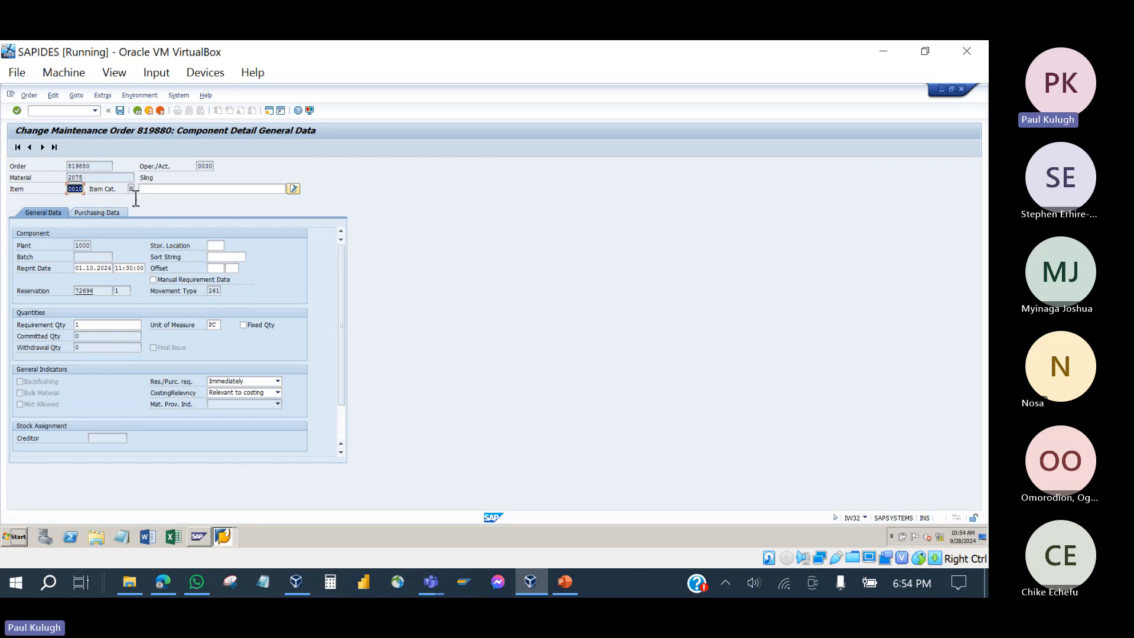
{"action": "key", "text": "Tab"}
{"action": "left_click", "coordinate": [91, 211]}
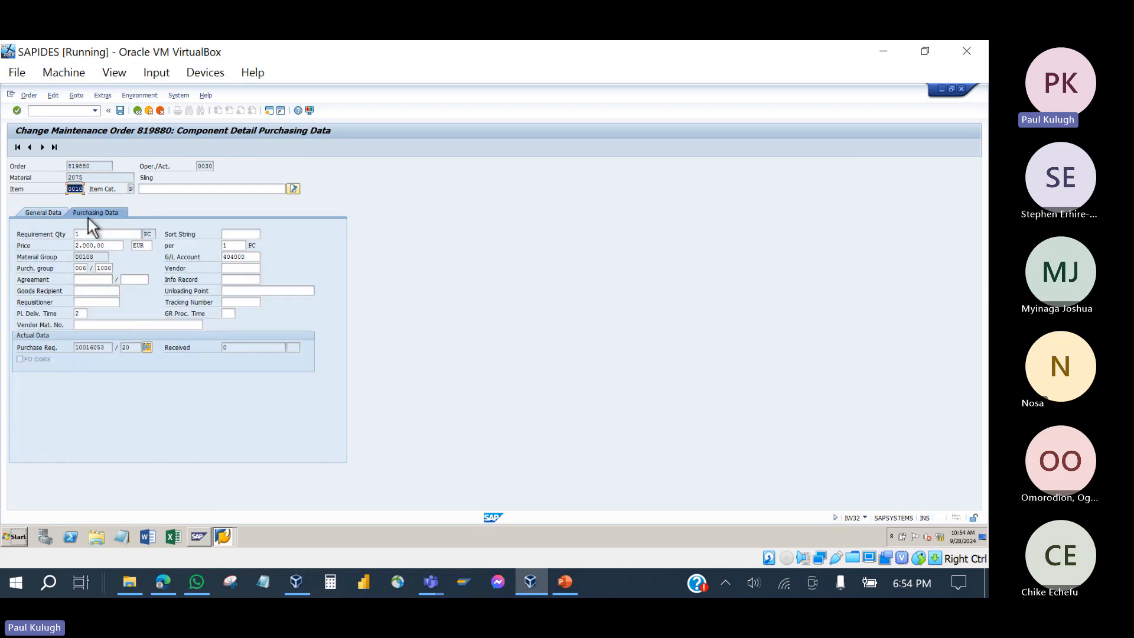
{"action": "left_click", "coordinate": [113, 348]}
{"action": "left_click", "coordinate": [135, 353]}
{"action": "left_click_drag", "start_coordinate": [135, 353], "coordinate": [114, 350]}
- Move from the Sling to the Jack component's details and check its item category
{"action": "left_click", "coordinate": [43, 151]}
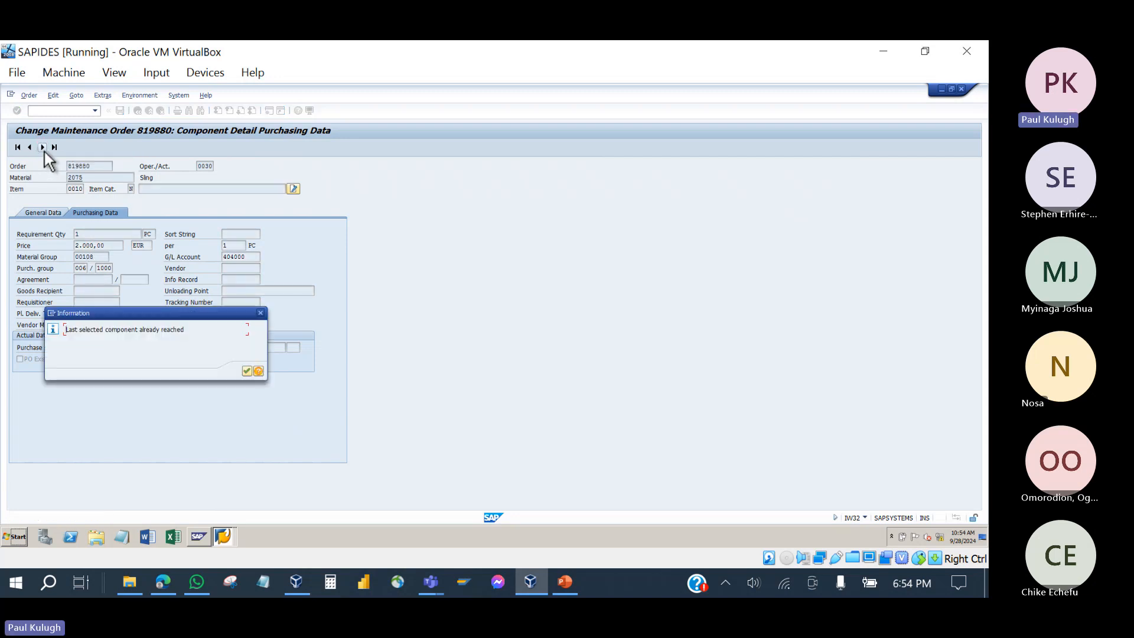
{"action": "left_click", "coordinate": [260, 314]}
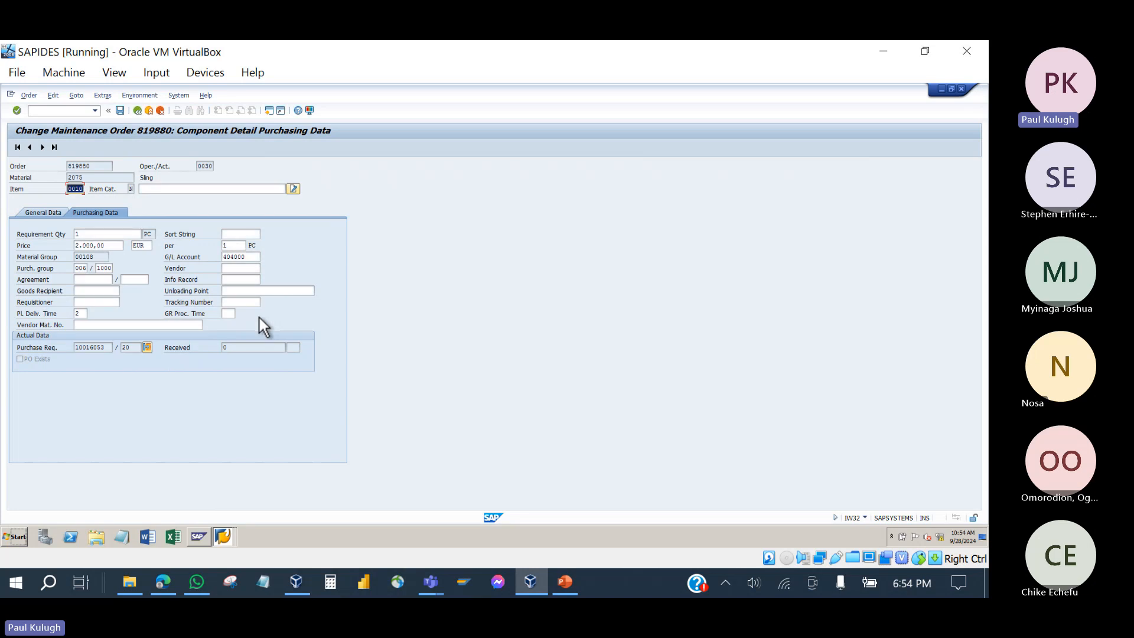
{"action": "left_click", "coordinate": [30, 147]}
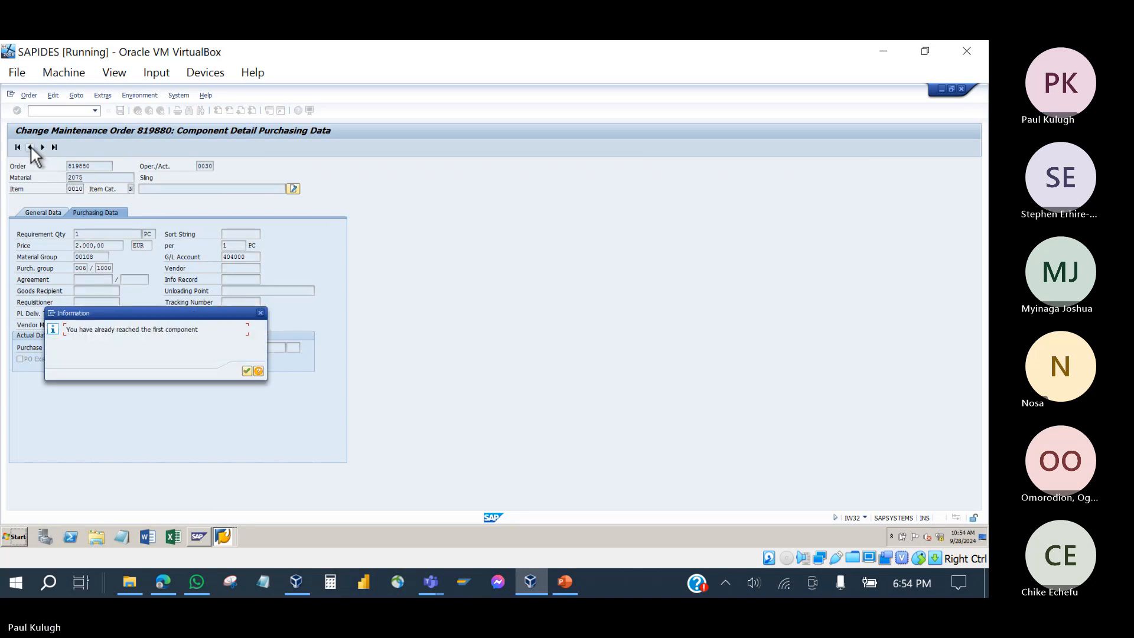
{"action": "left_click", "coordinate": [260, 311]}
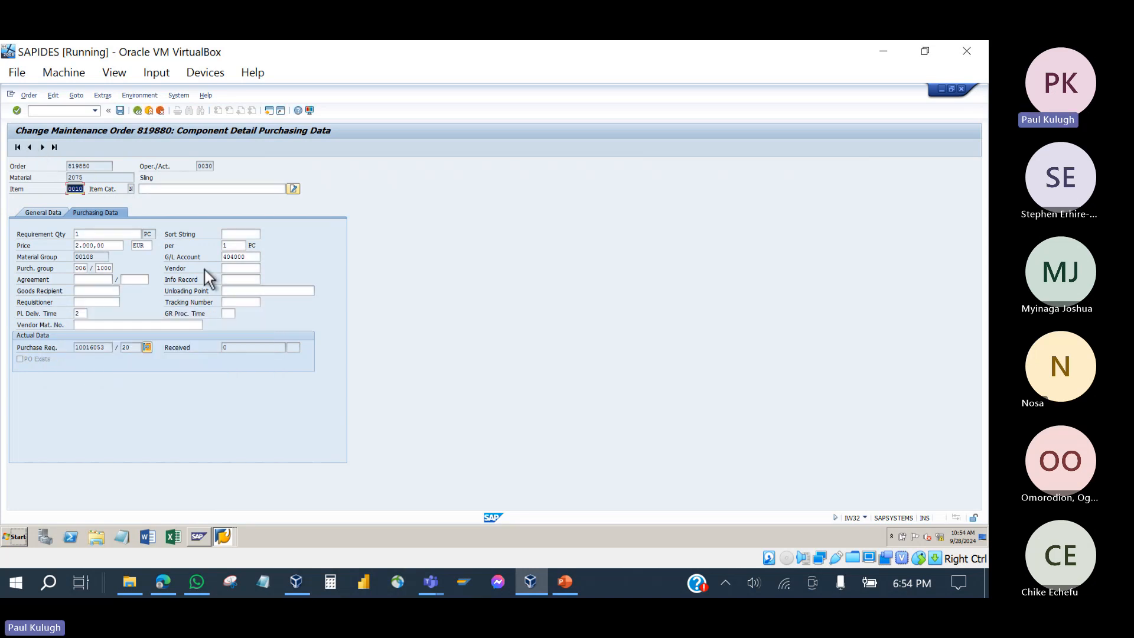
{"action": "left_click", "coordinate": [55, 147]}
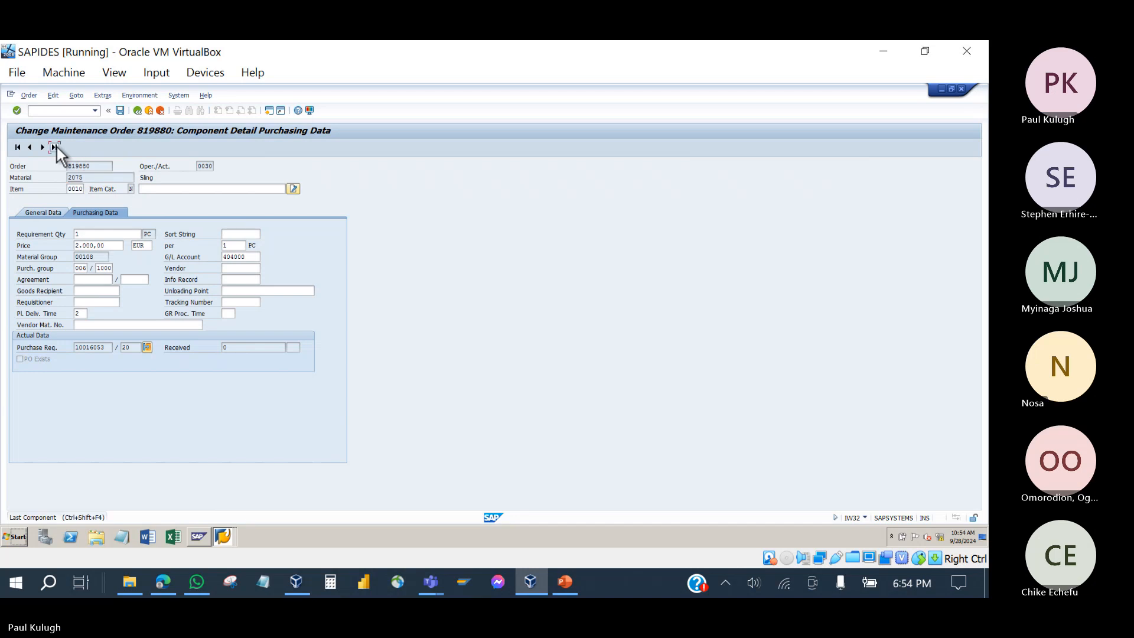
{"action": "left_click", "coordinate": [135, 189]}
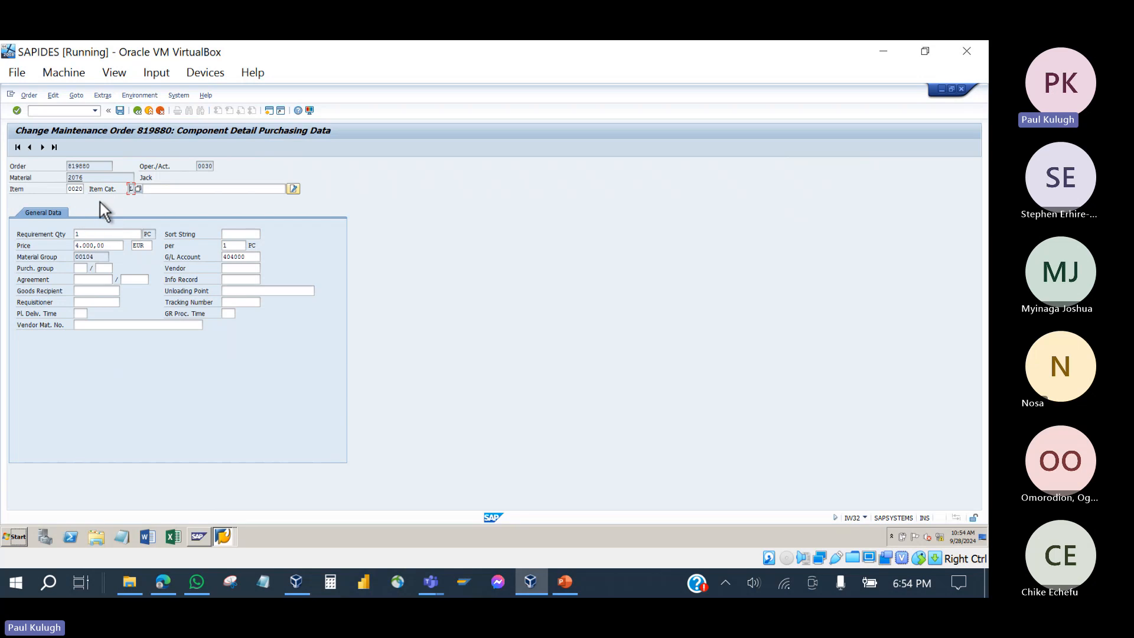
- Set the Jack component's purchasing group to 007 and return to the Sling component
{"action": "left_click", "coordinate": [18, 147]}
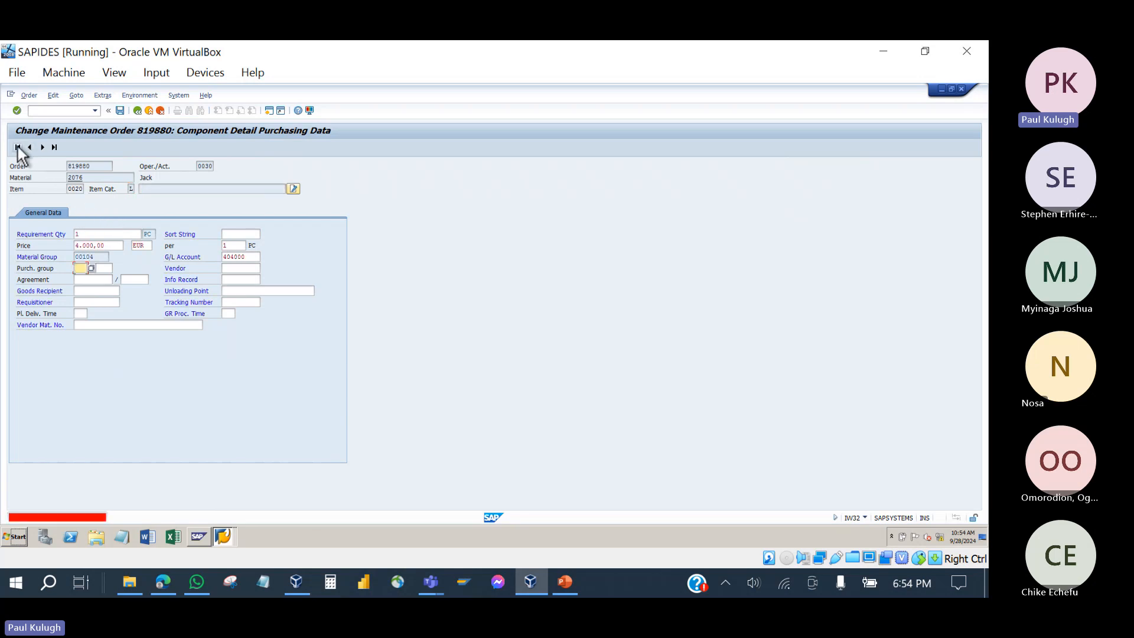
{"action": "left_click", "coordinate": [53, 147]}
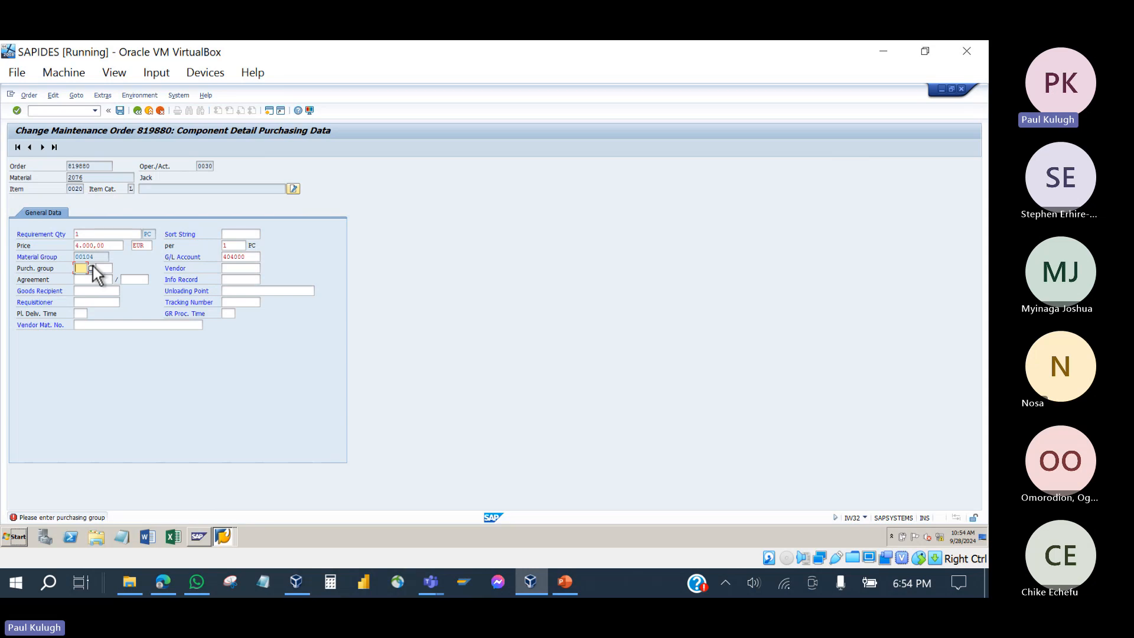
{"action": "left_click", "coordinate": [93, 267]}
{"action": "double_click", "coordinate": [97, 308]}
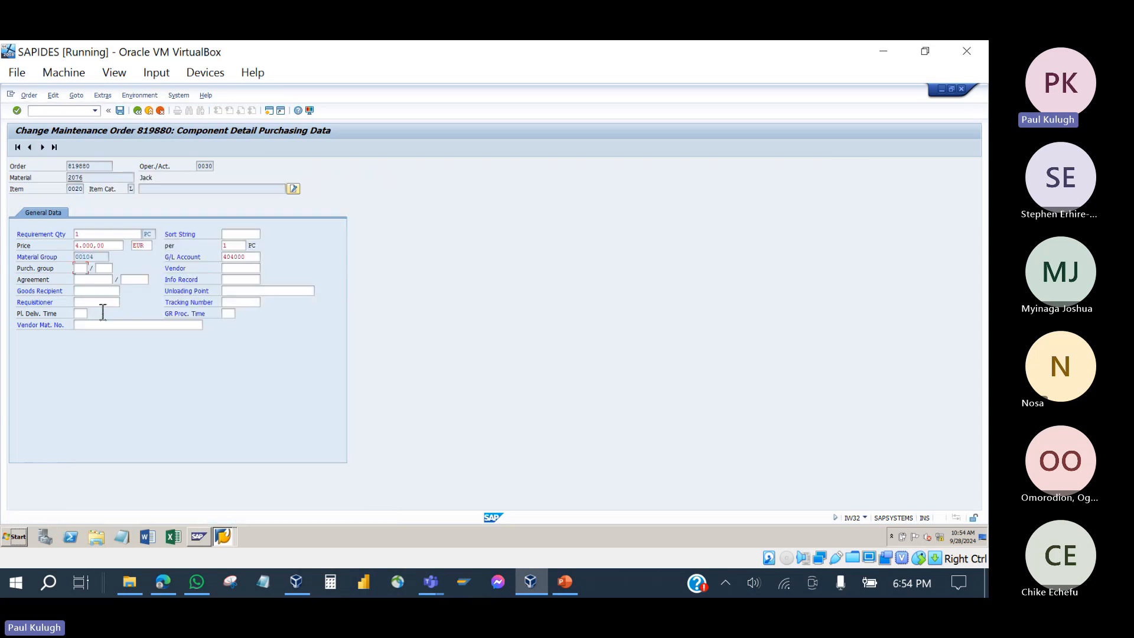
{"action": "left_click", "coordinate": [54, 147]}
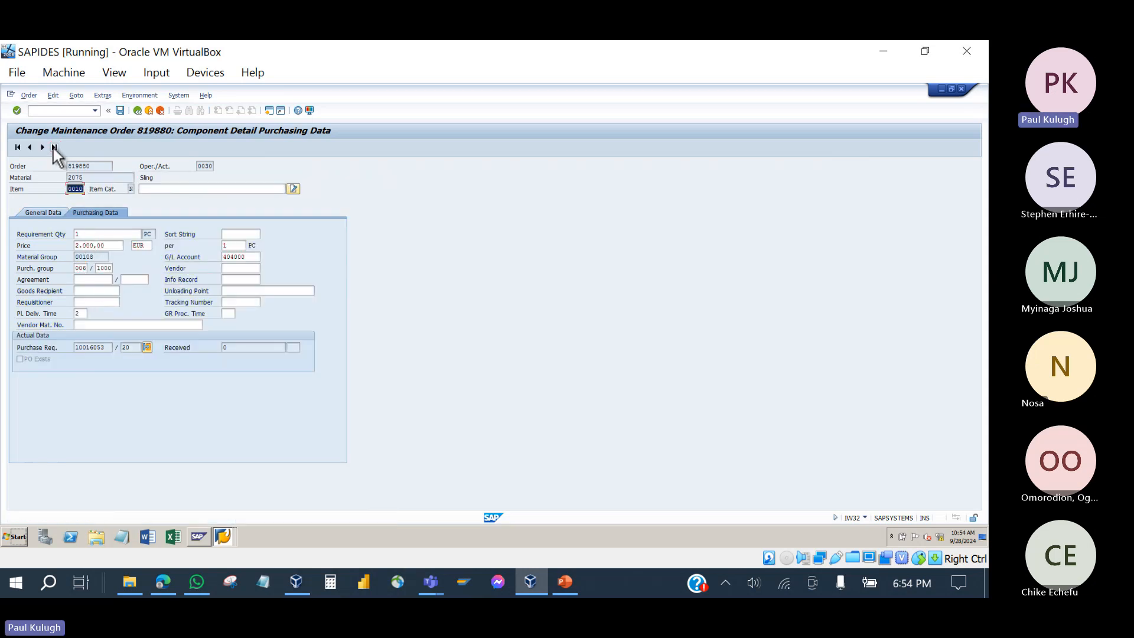
- Compare the Sling's item category and purchase requisition data with the Jack component's details
{"action": "left_click", "coordinate": [131, 188]}
{"action": "left_click", "coordinate": [98, 349]}
{"action": "left_click", "coordinate": [17, 148]}
{"action": "left_click", "coordinate": [54, 148]}
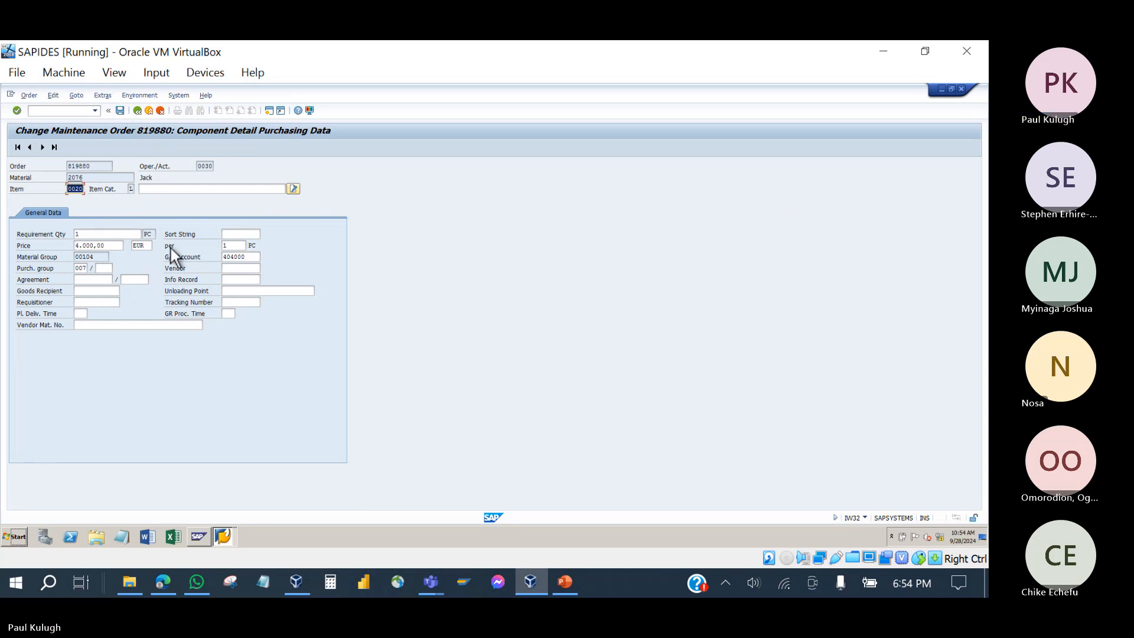
- Switch to the purchase requisition display and review the Calibration and Sling items' materials and short texts
{"action": "left_click", "coordinate": [225, 540]}
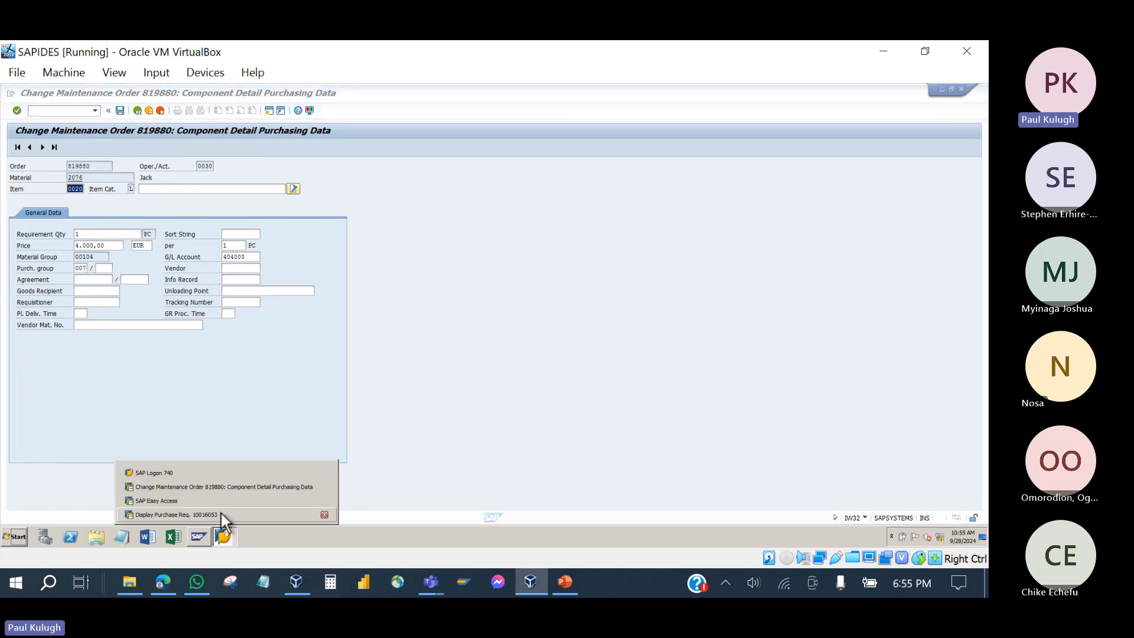
{"action": "left_click", "coordinate": [215, 483]}
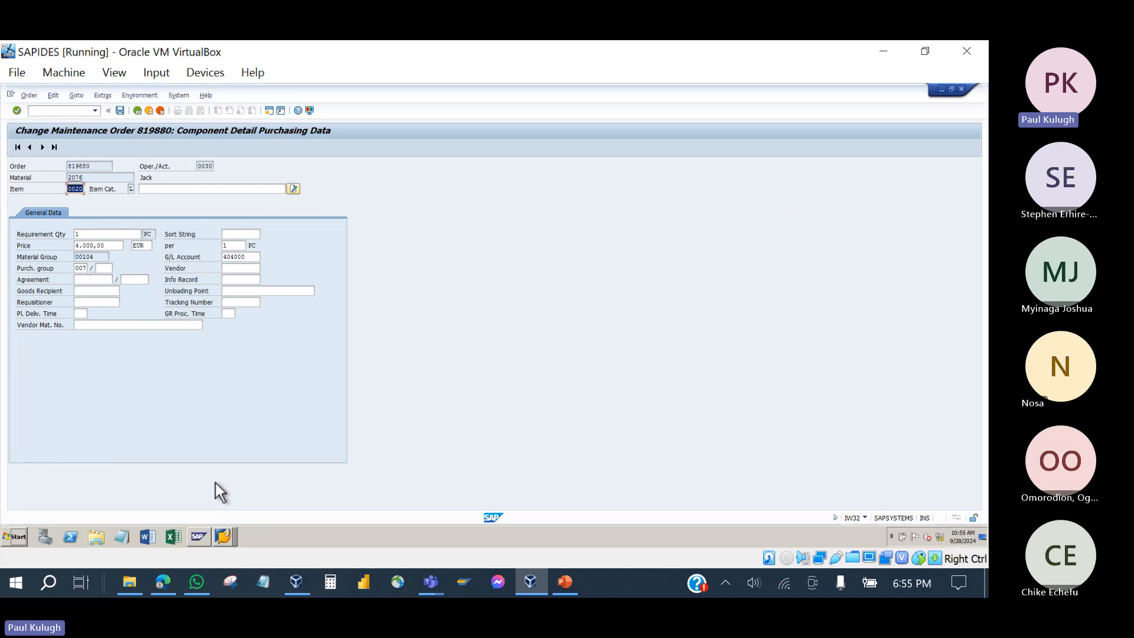
{"action": "left_click", "coordinate": [226, 537]}
{"action": "left_click", "coordinate": [210, 515]}
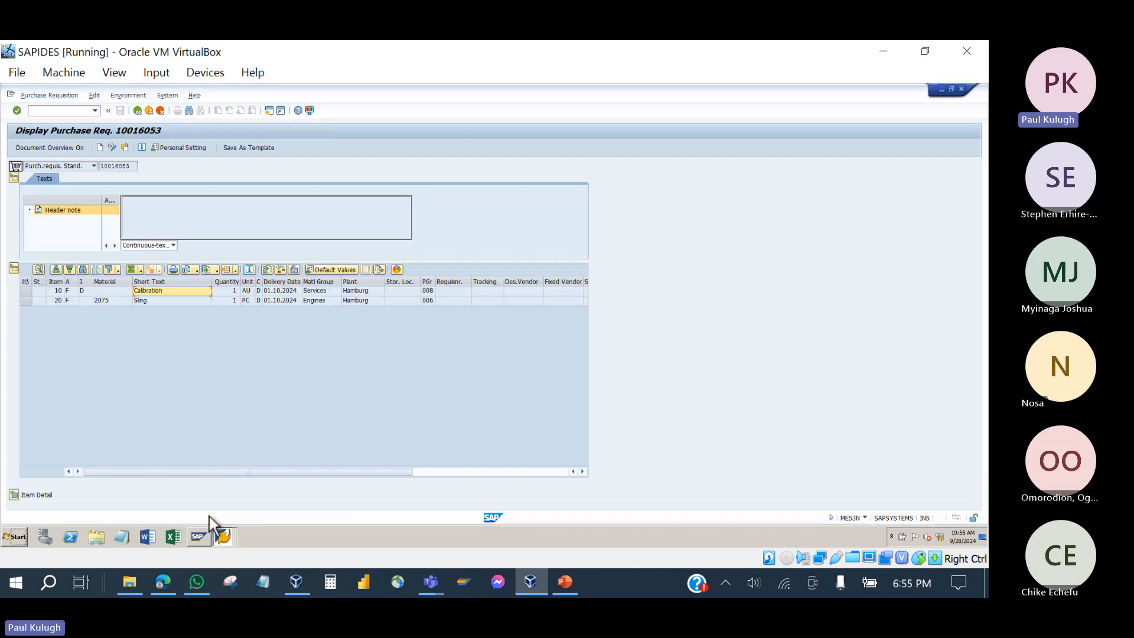
{"action": "left_click", "coordinate": [108, 289]}
{"action": "left_click", "coordinate": [164, 289]}
{"action": "left_click", "coordinate": [143, 301]}
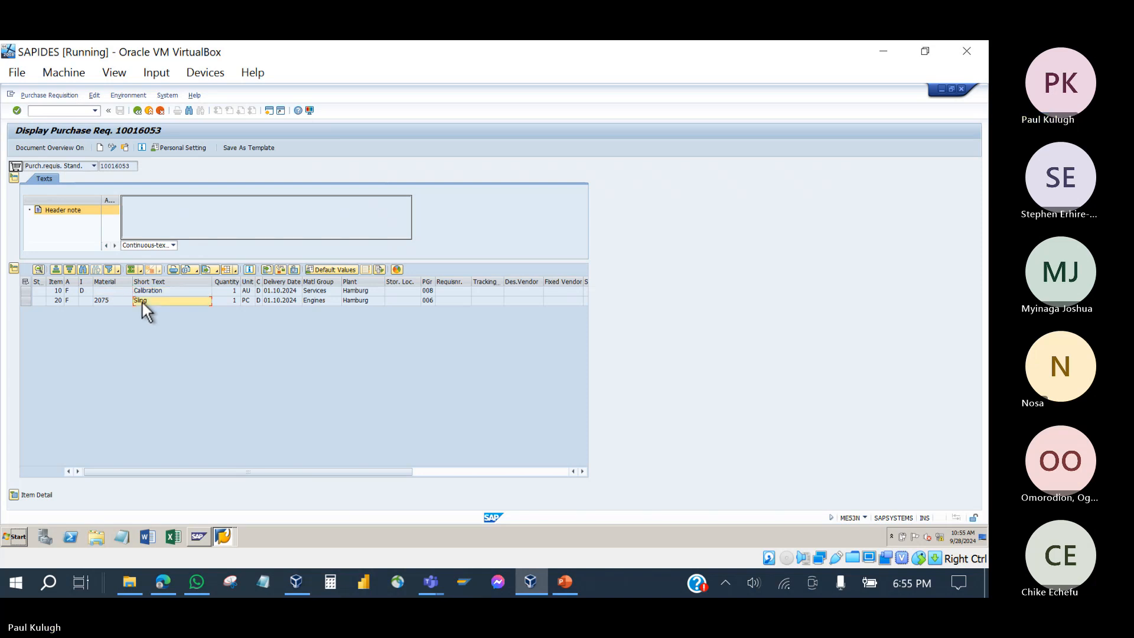
- Look up the Calibration item's category D among the possible item categories, highlight Service, and close the list
{"action": "left_click", "coordinate": [86, 291]}
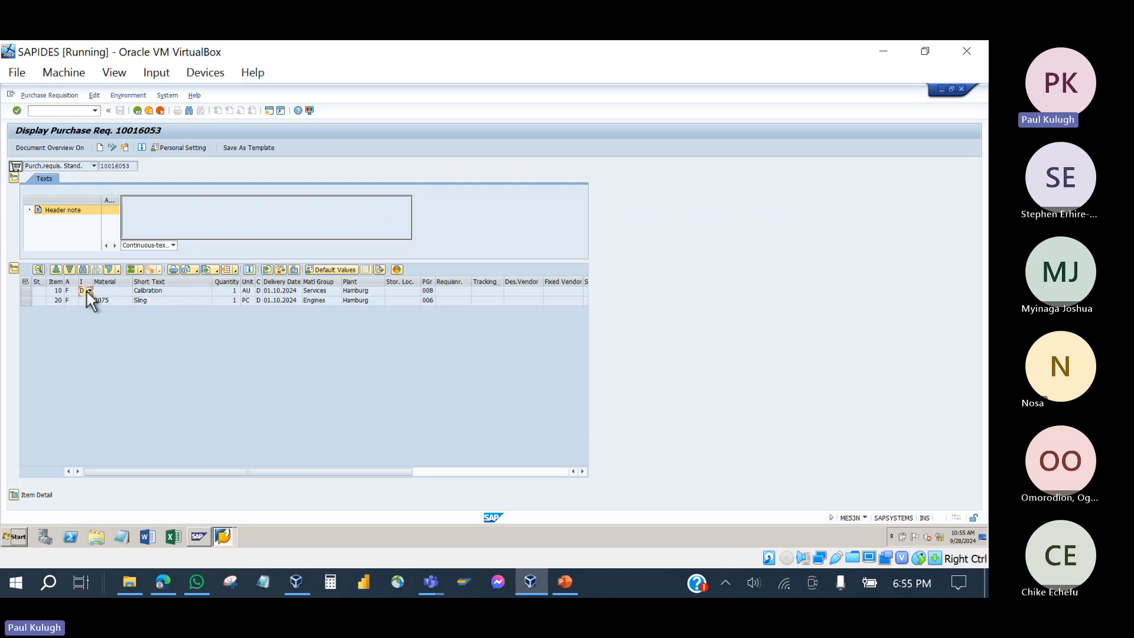
{"action": "left_click", "coordinate": [88, 291]}
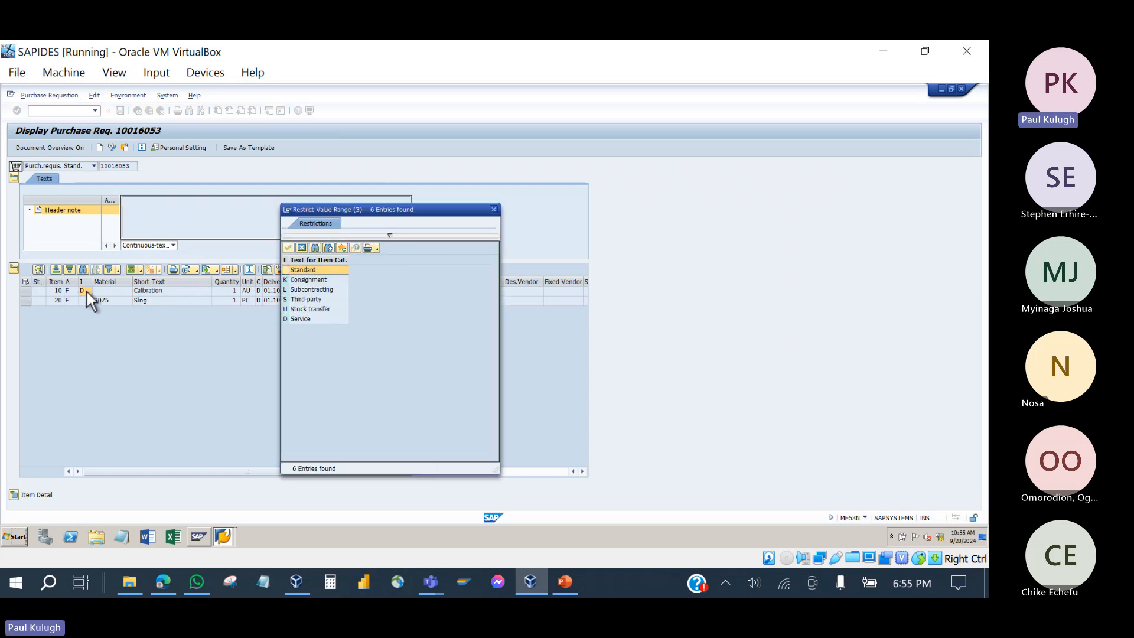
{"action": "left_click", "coordinate": [301, 319]}
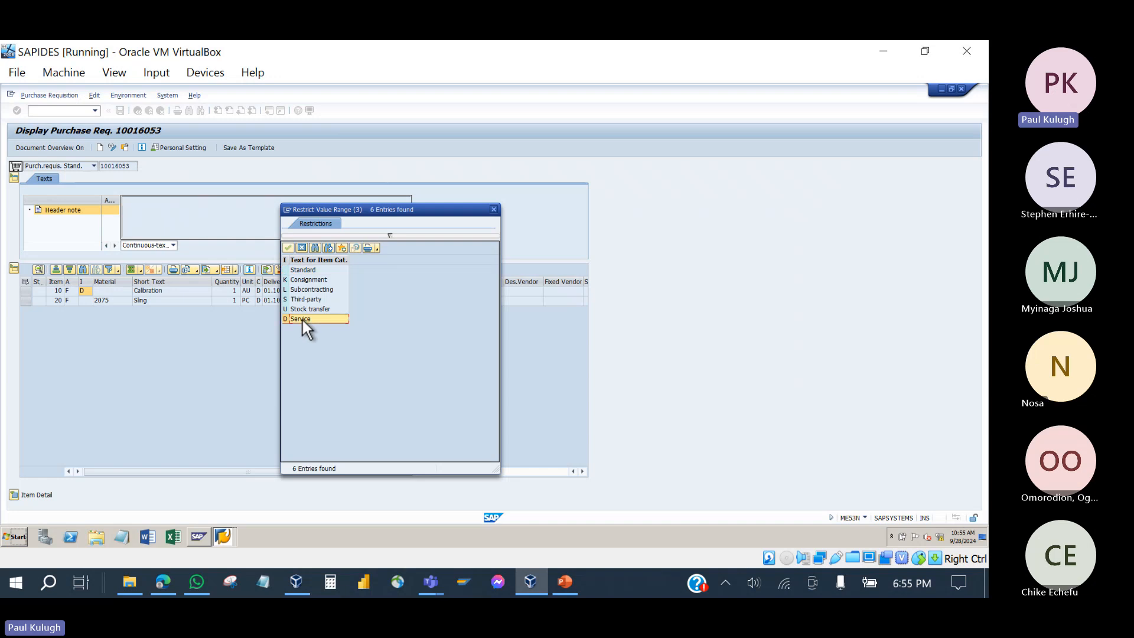
{"action": "left_click", "coordinate": [495, 209]}
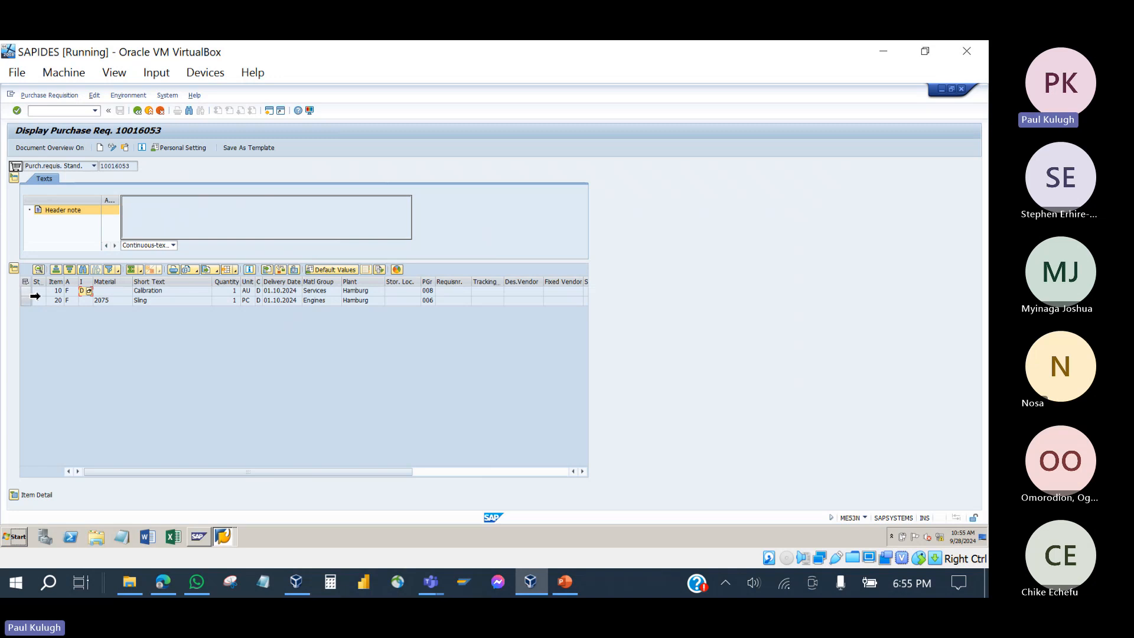
- Look up the Sling item's category among the possible item categories and compare the Sling line with the Calibration line
{"action": "left_click", "coordinate": [25, 291]}
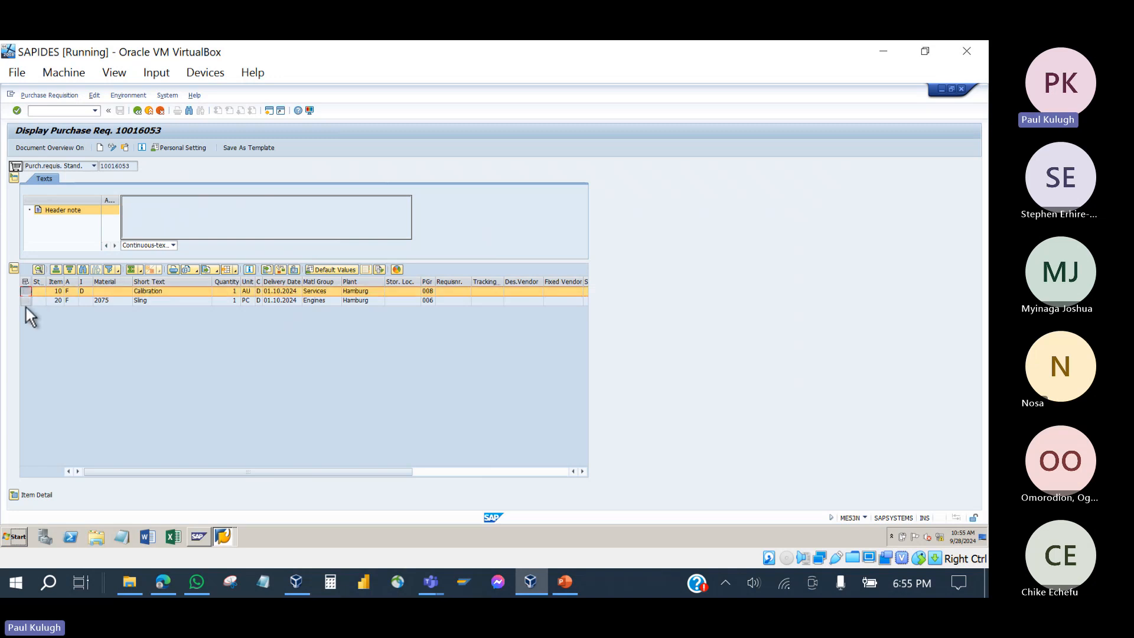
{"action": "left_click", "coordinate": [25, 301]}
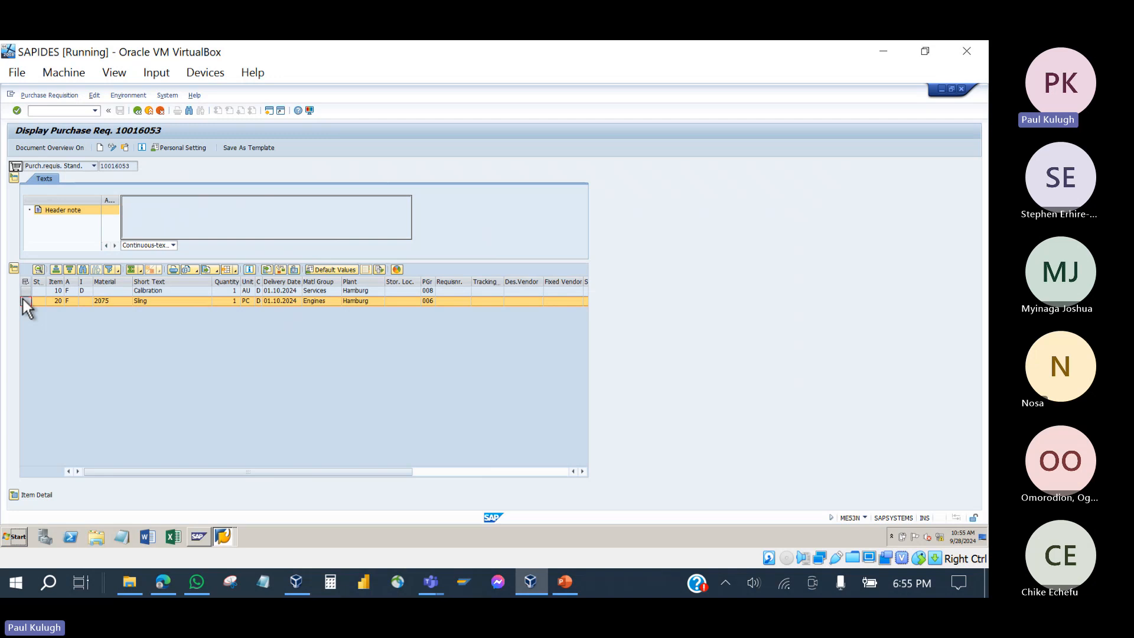
{"action": "left_click", "coordinate": [86, 300]}
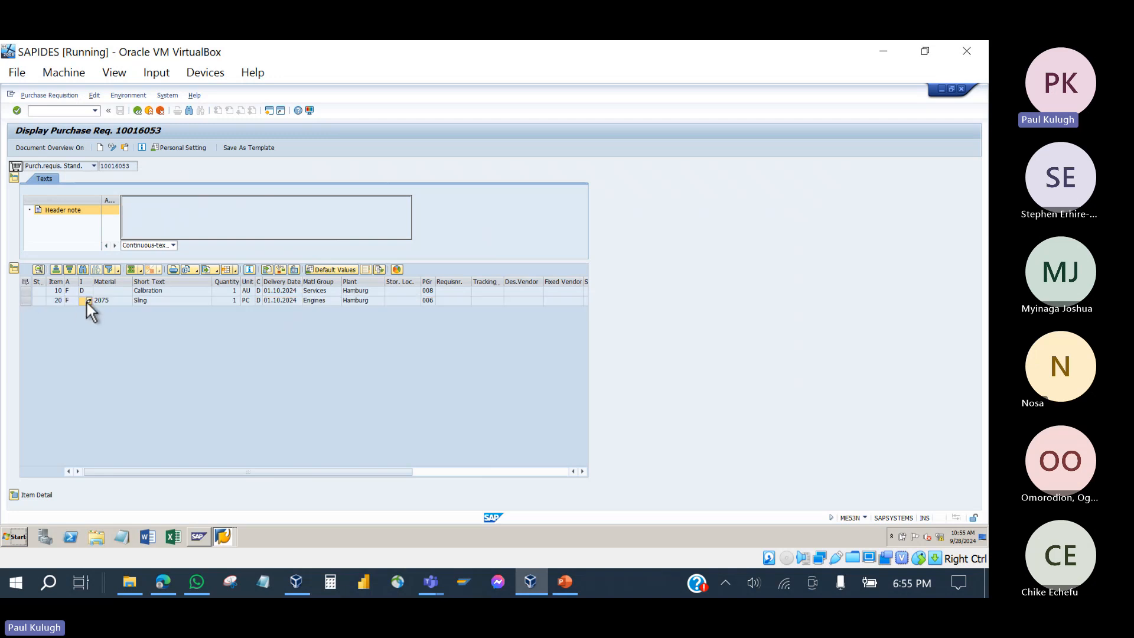
{"action": "left_click", "coordinate": [87, 300]}
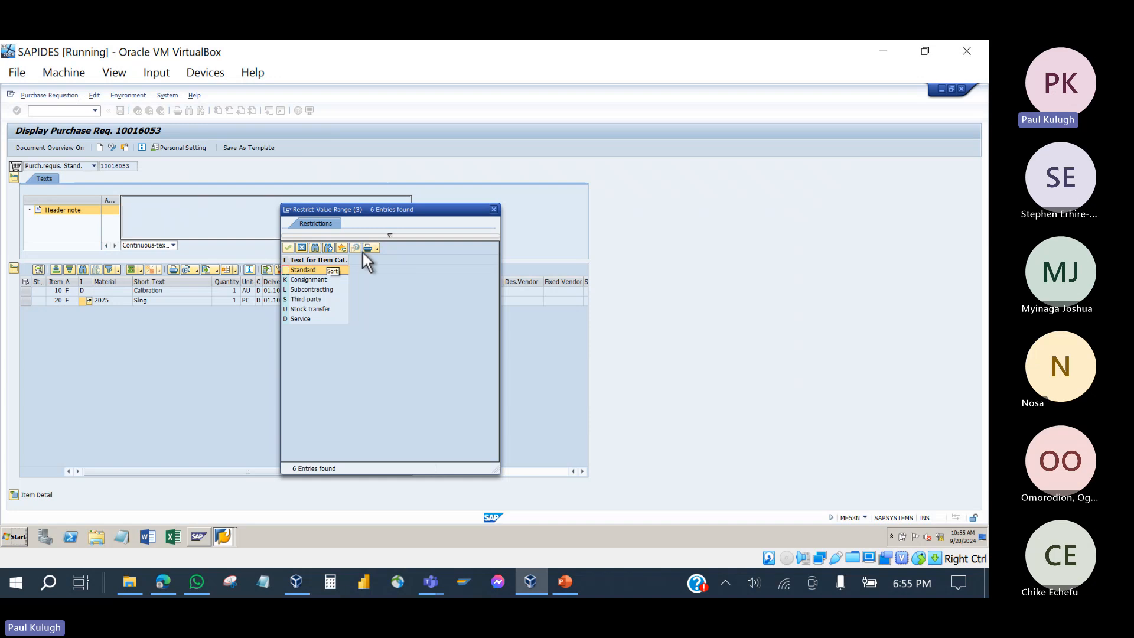
{"action": "left_click", "coordinate": [494, 209]}
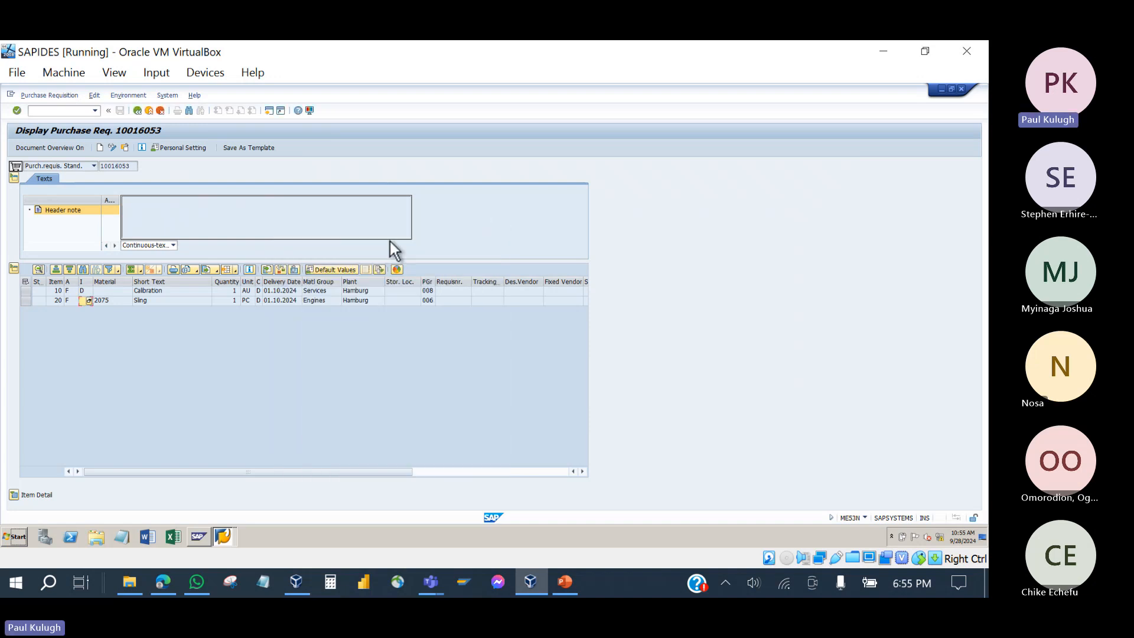
{"action": "left_click", "coordinate": [168, 291]}
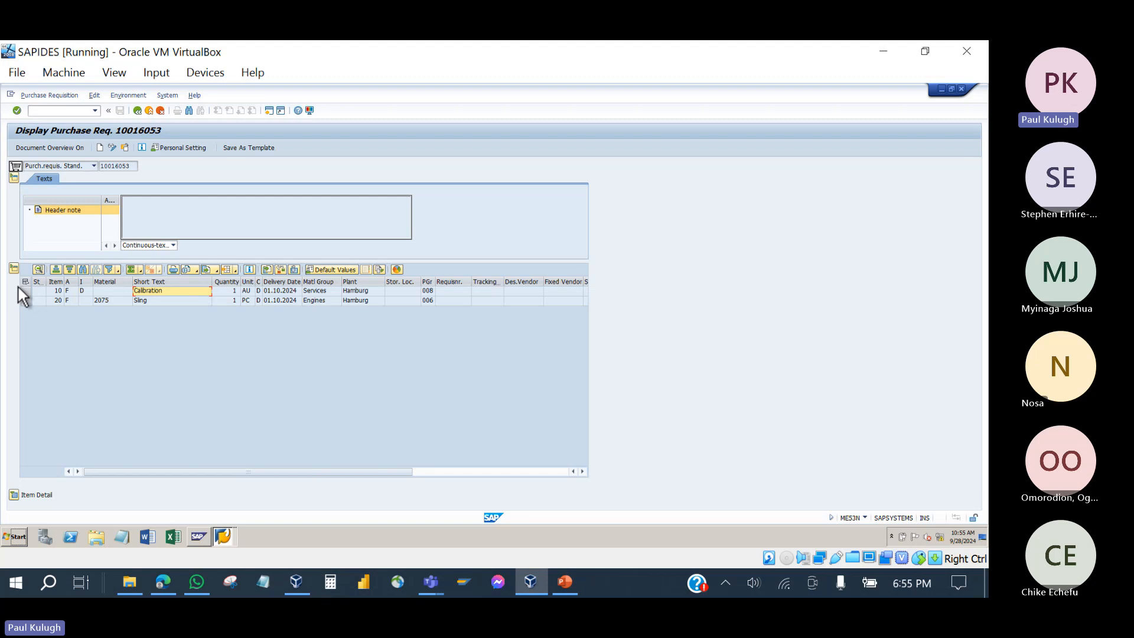
{"action": "left_click", "coordinate": [25, 301]}
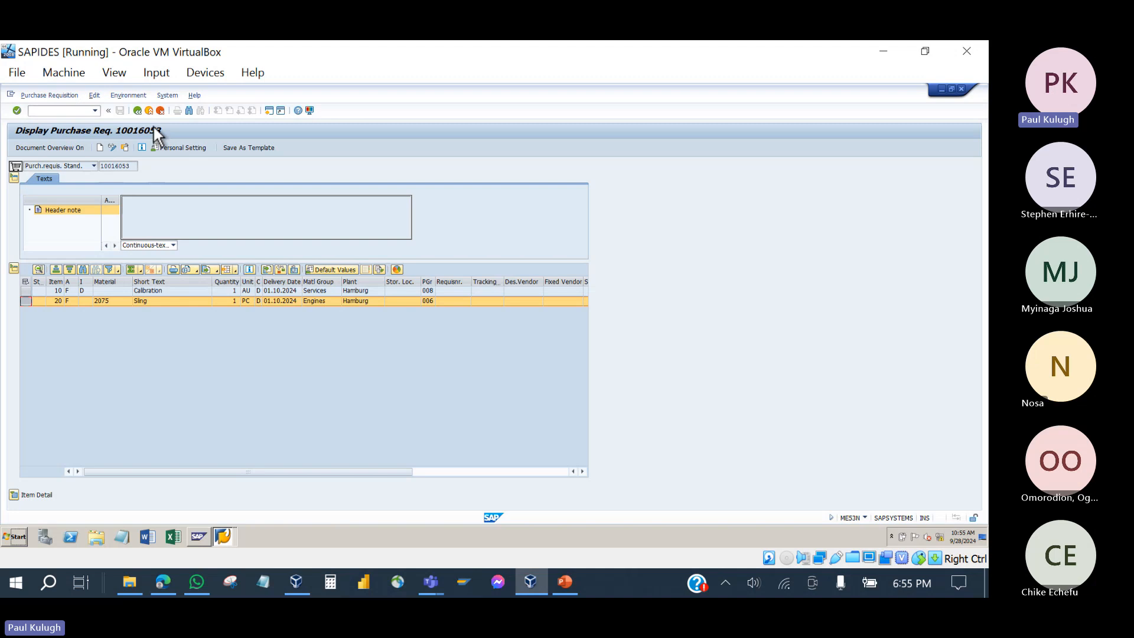
- Copy the displayed purchase requisition's number and start creating a purchase order with transaction ME21N
{"action": "double_click", "coordinate": [134, 167]}
{"action": "key", "text": "ctrl+c"}
{"action": "left_click", "coordinate": [137, 113]}
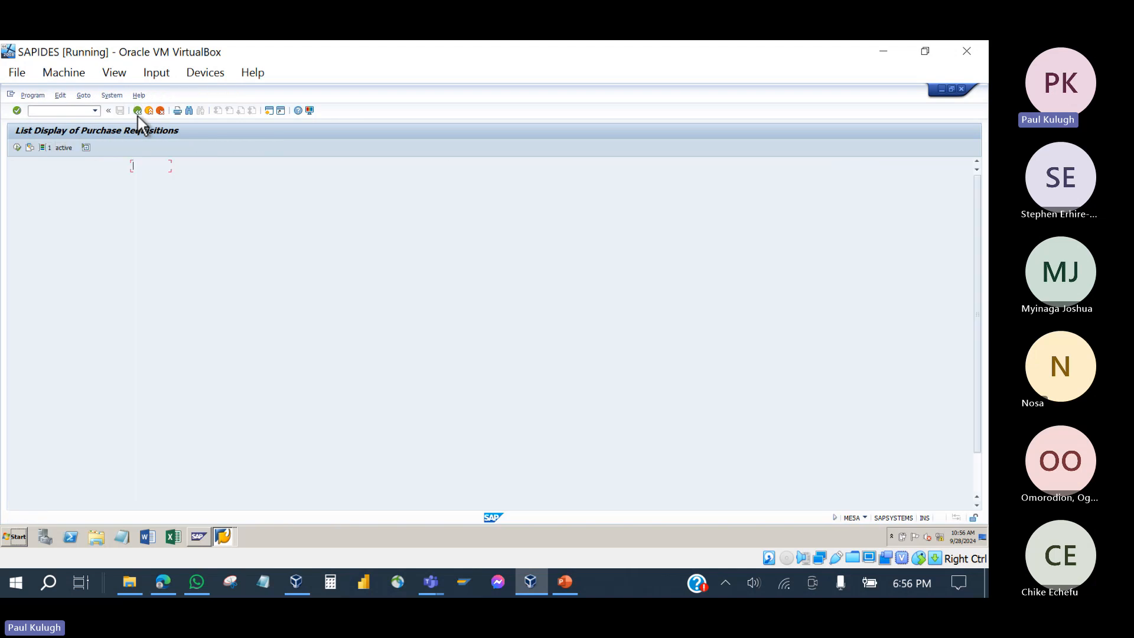
{"action": "left_click", "coordinate": [137, 114]}
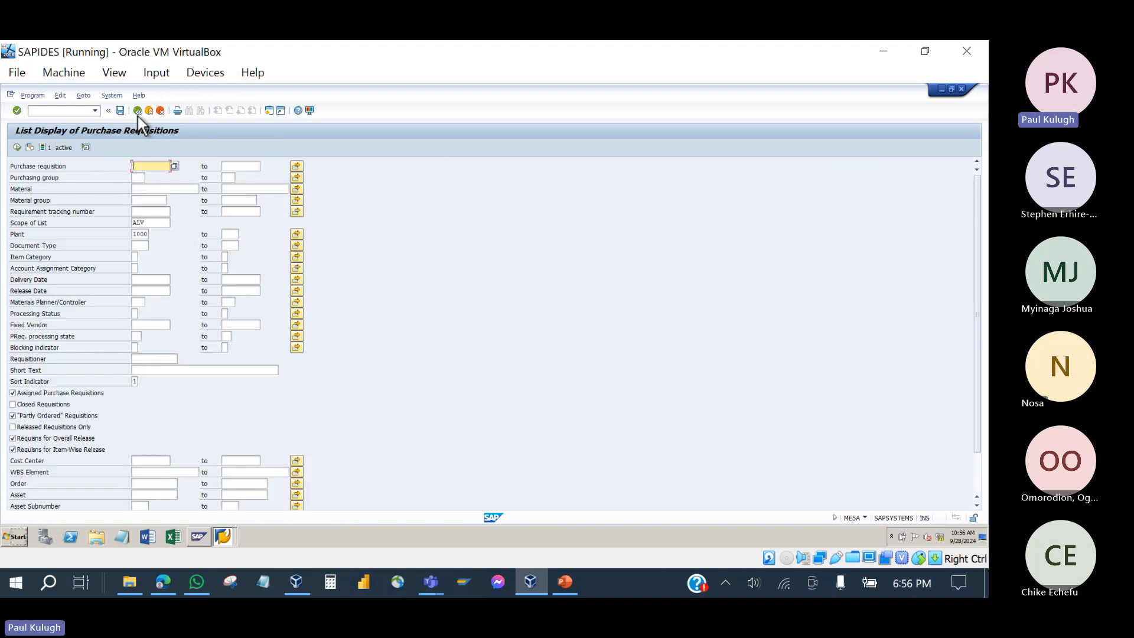
{"action": "left_click", "coordinate": [137, 113]}
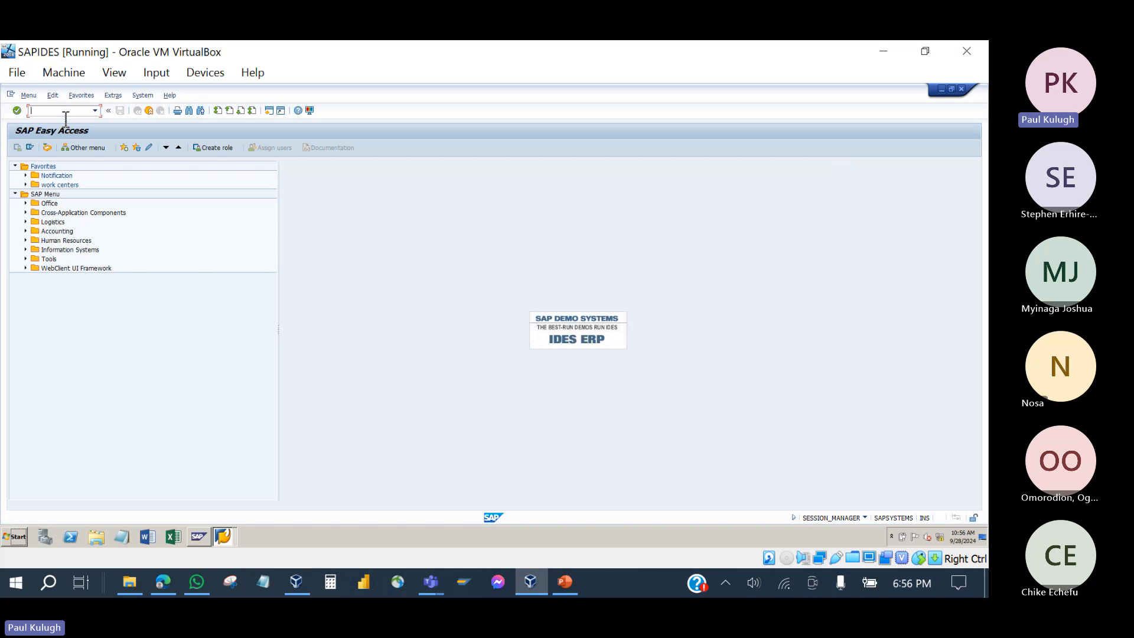
{"action": "type", "text": "me21n"}
{"action": "key", "text": "Return"}
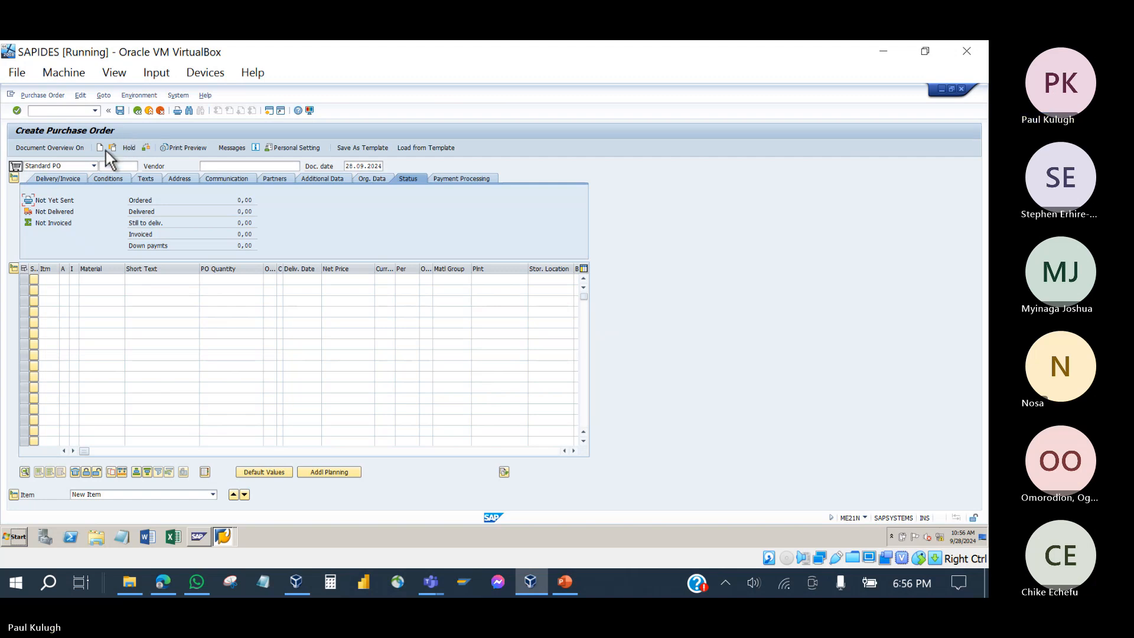
- Show the document overview and try to list the purchase requisition using the prefilled requisition number, material 2076 and plant 1000
{"action": "left_click", "coordinate": [36, 148]}
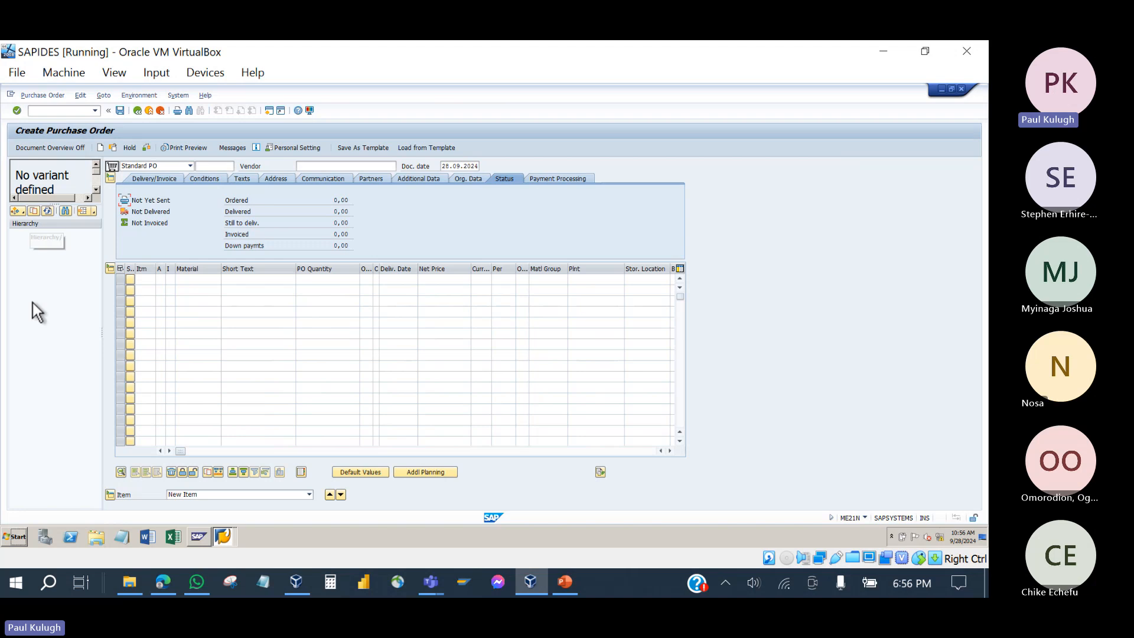
{"action": "left_click", "coordinate": [20, 214]}
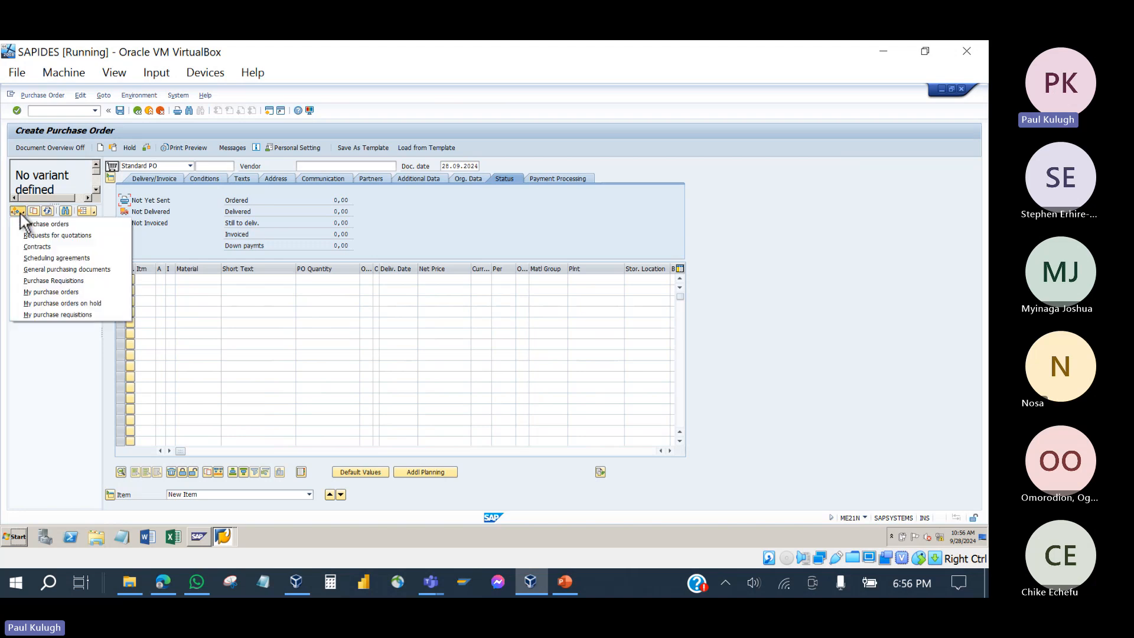
{"action": "left_click", "coordinate": [36, 281]}
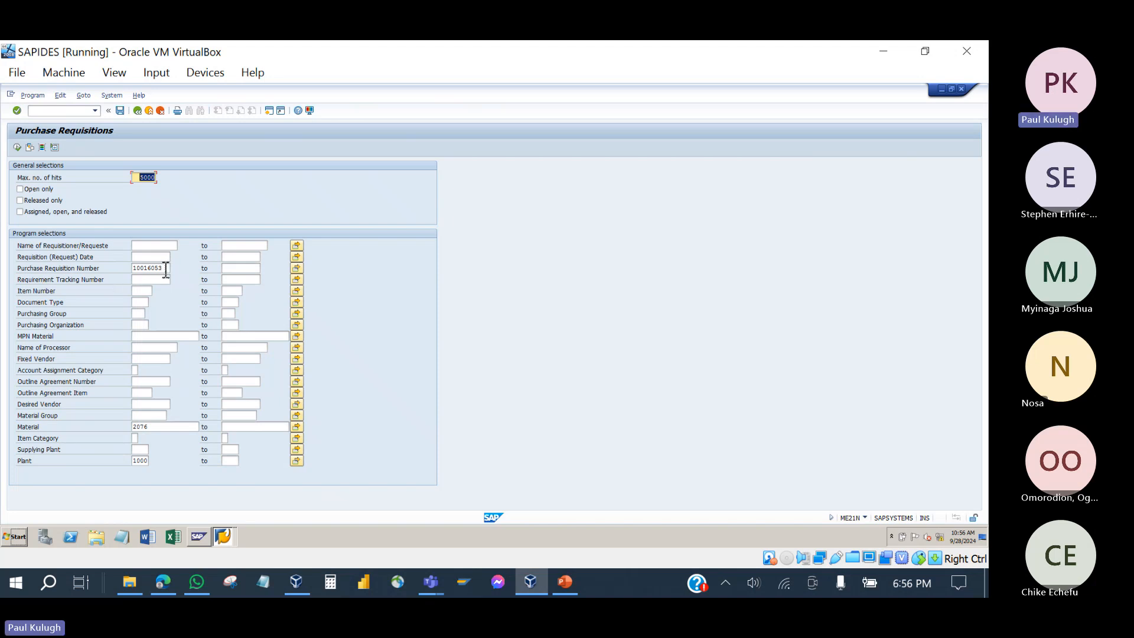
{"action": "left_click", "coordinate": [17, 147]}
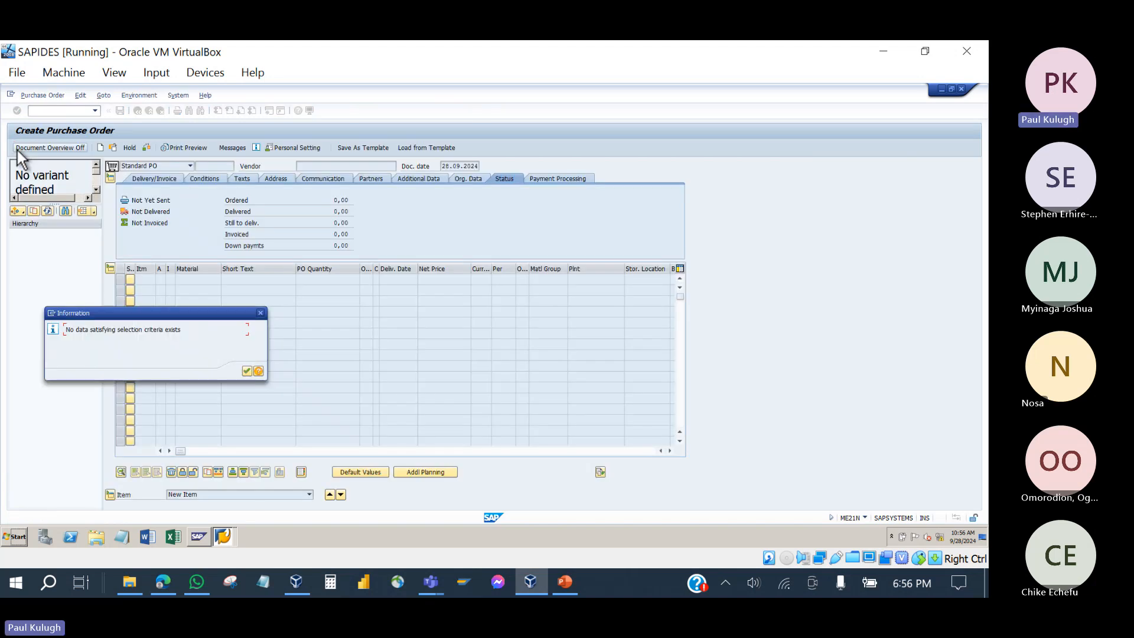
{"action": "left_click", "coordinate": [245, 371]}
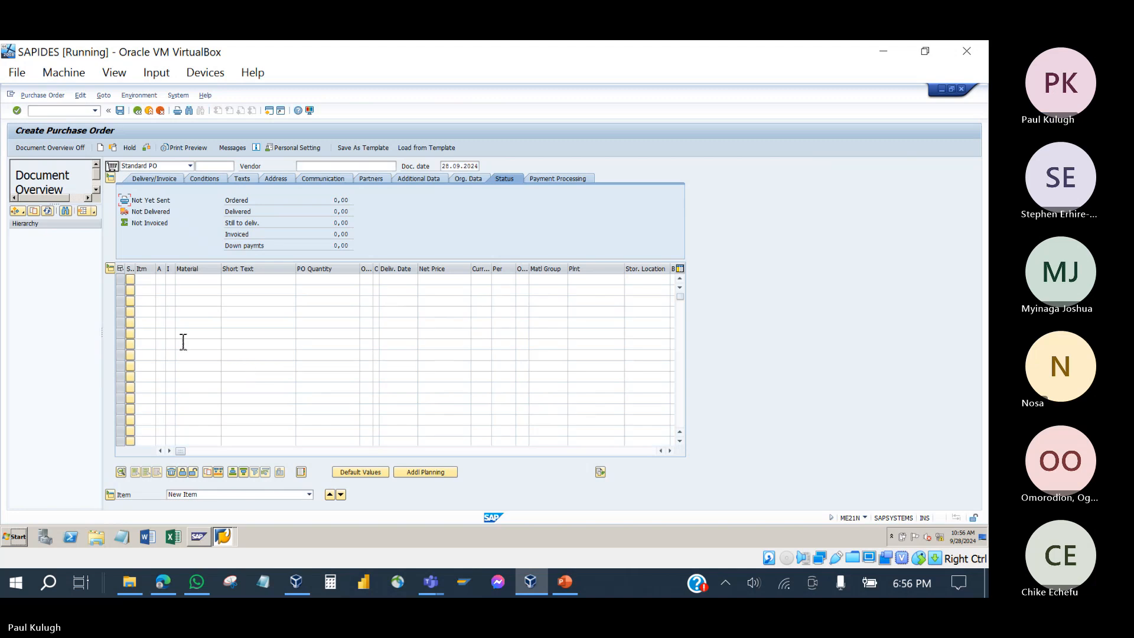
- Rerun the purchase requisition selection with the material filter cleared to load the requisition into the document overview
{"action": "left_click", "coordinate": [25, 214]}
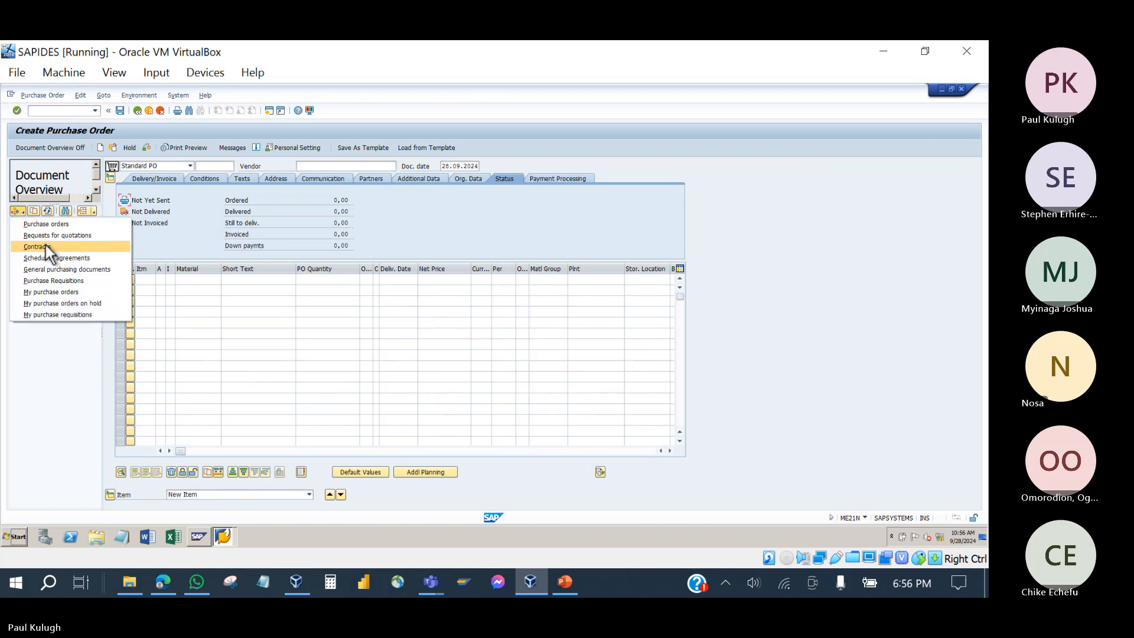
{"action": "left_click", "coordinate": [58, 280]}
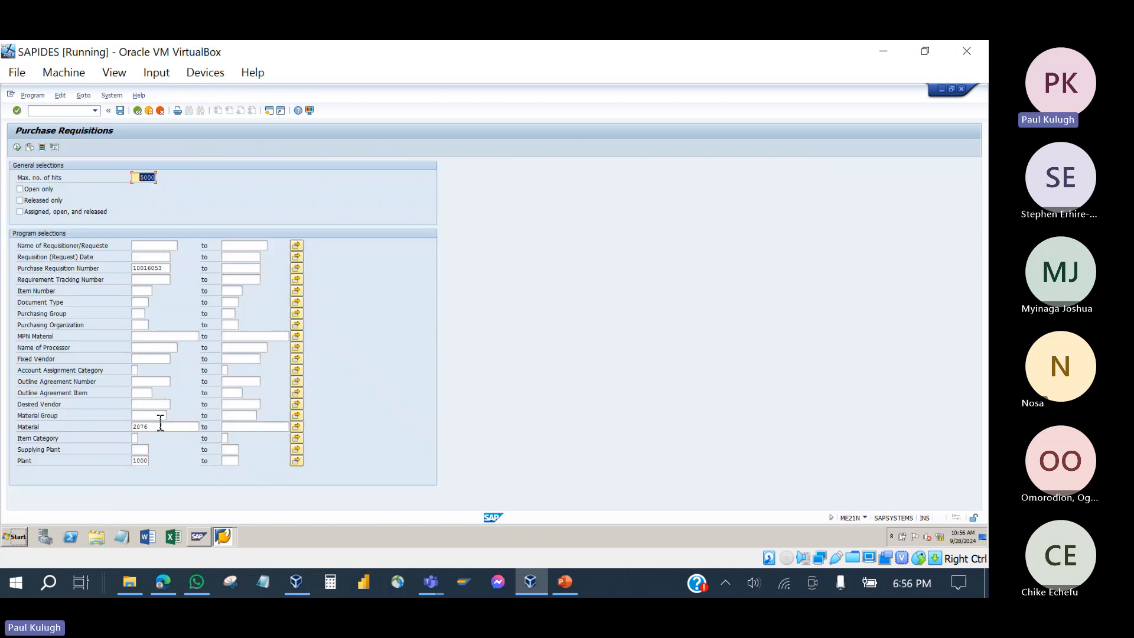
{"action": "left_click", "coordinate": [160, 428]}
{"action": "key", "text": "BackSpace"}
{"action": "key", "text": "BackSpace"}
{"action": "key", "text": "BackSpace"}
{"action": "key", "text": "BackSpace"}
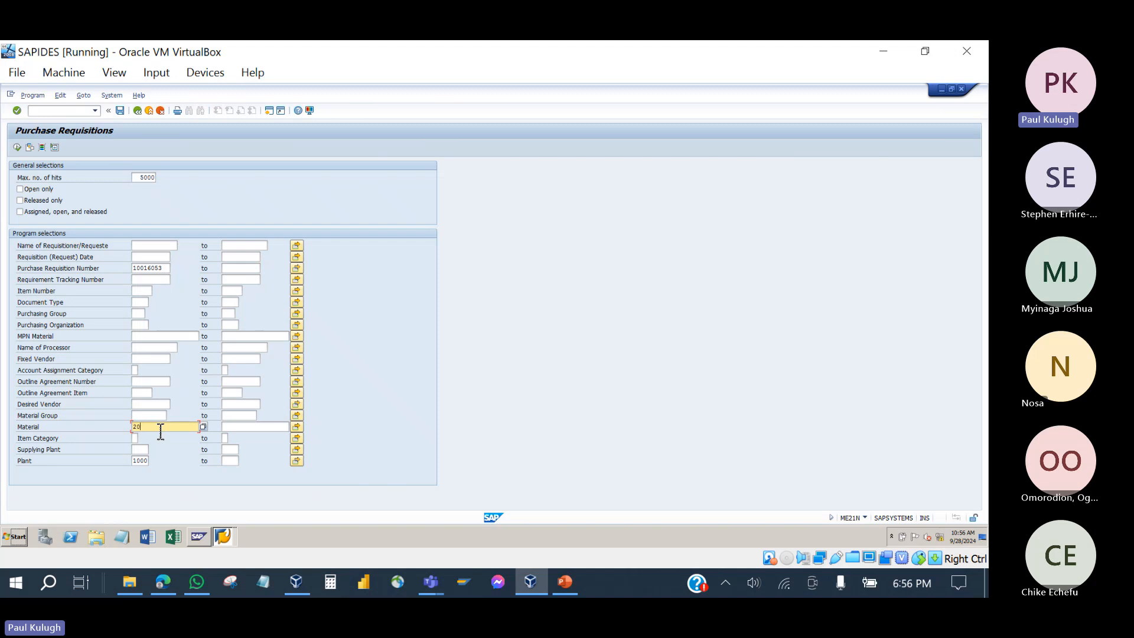
{"action": "left_click", "coordinate": [16, 148]}
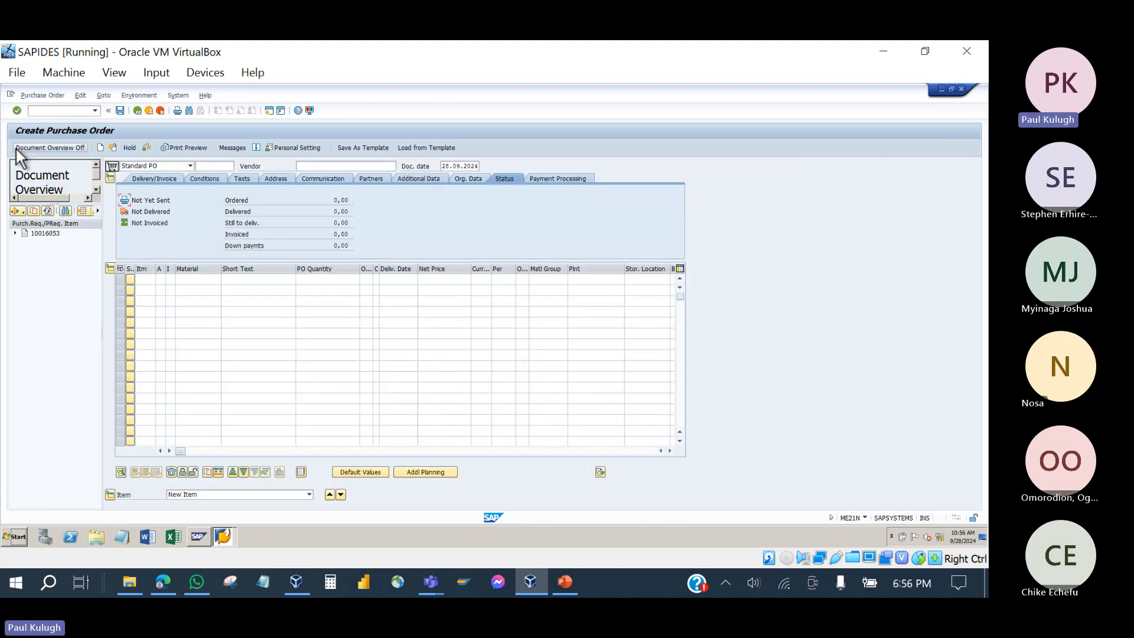
- Select the purchase requisition in the document overview and expand it to its items
{"action": "left_click", "coordinate": [32, 235]}
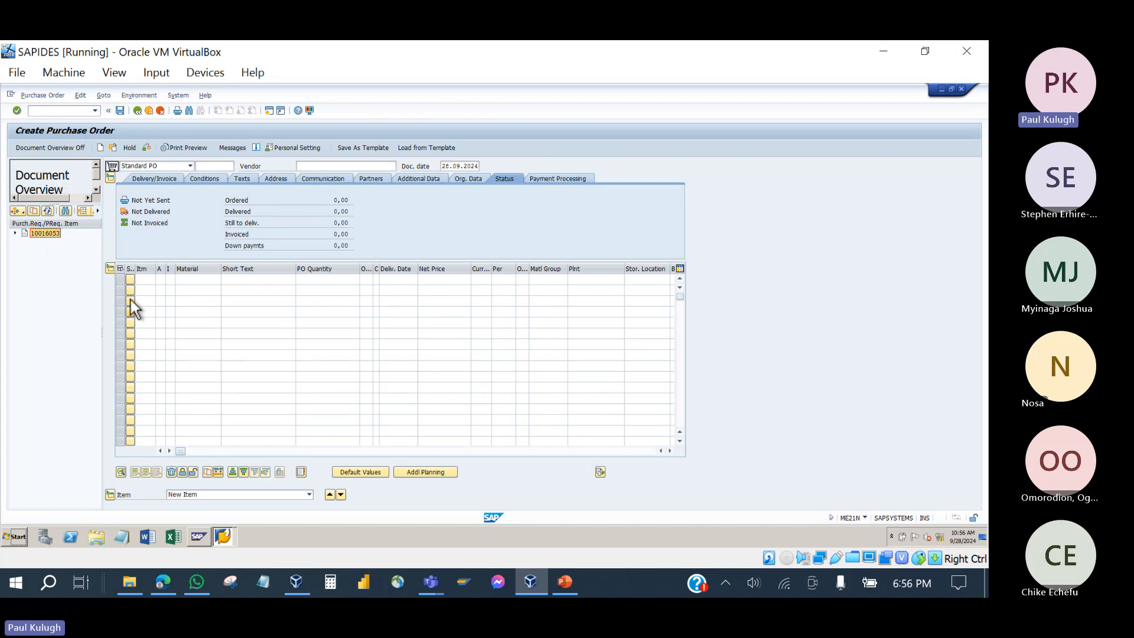
{"action": "left_click", "coordinate": [27, 237]}
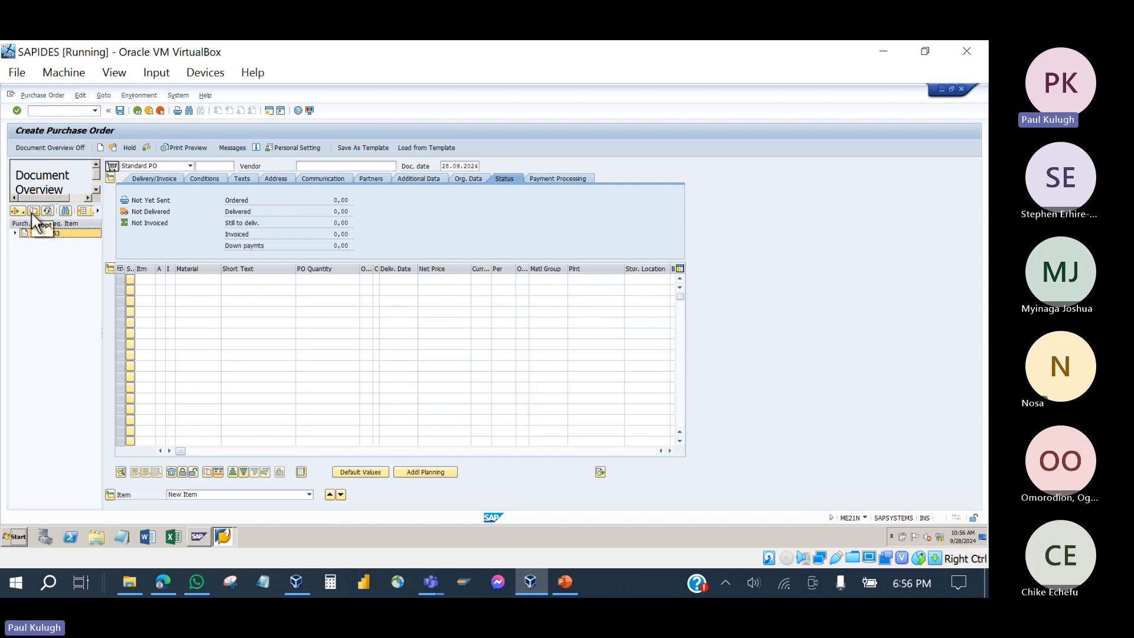
{"action": "left_click", "coordinate": [259, 270]}
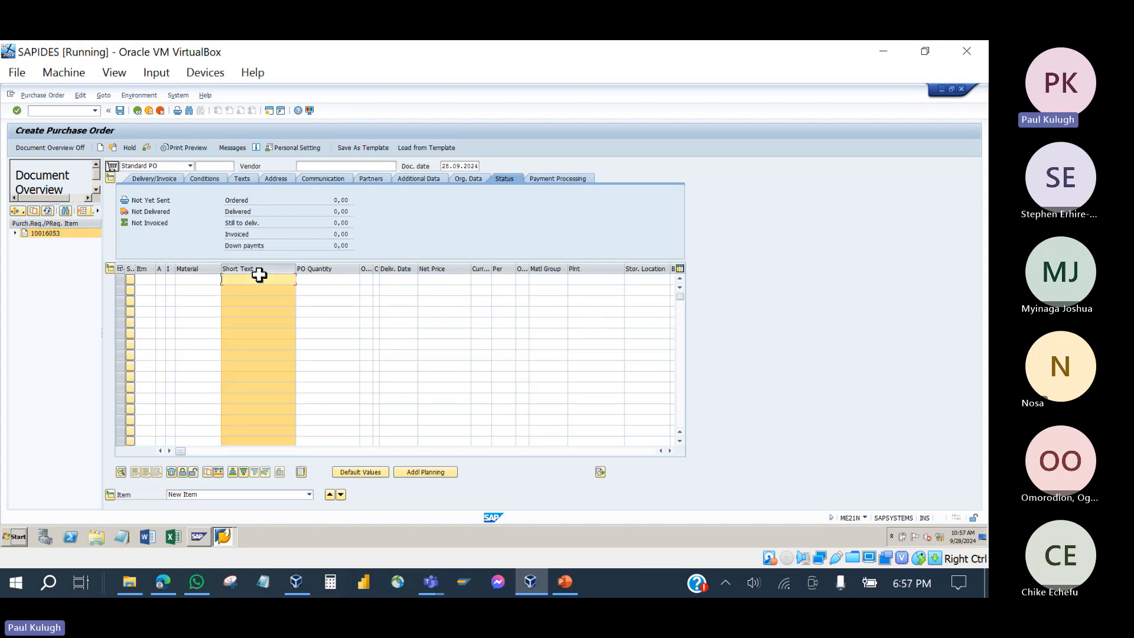
{"action": "left_click", "coordinate": [249, 276]}
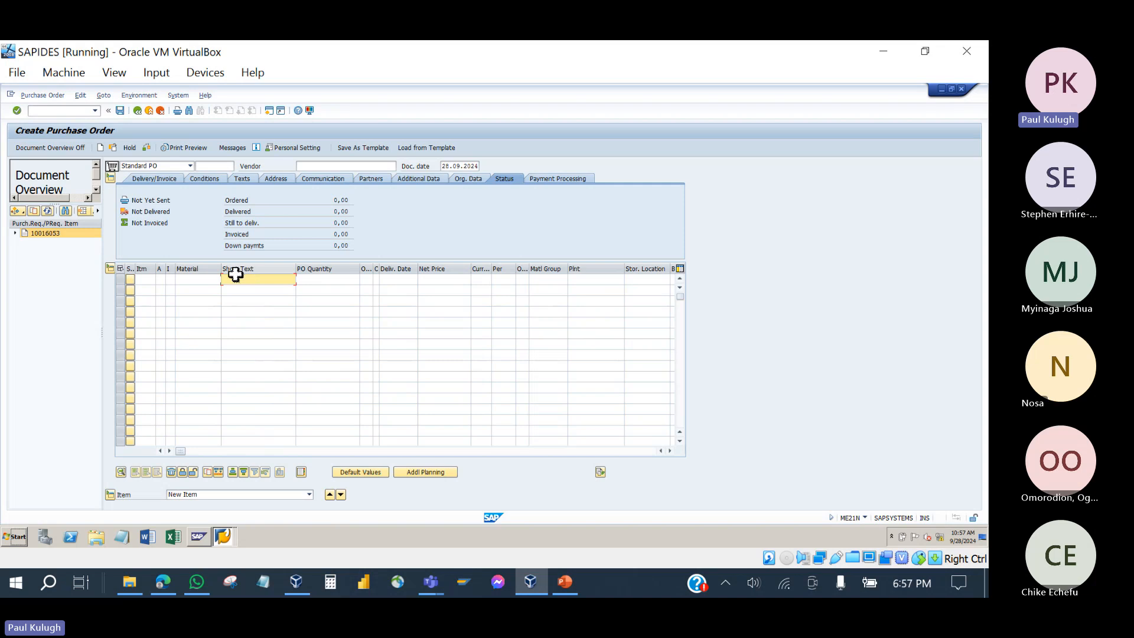
{"action": "left_click", "coordinate": [15, 234]}
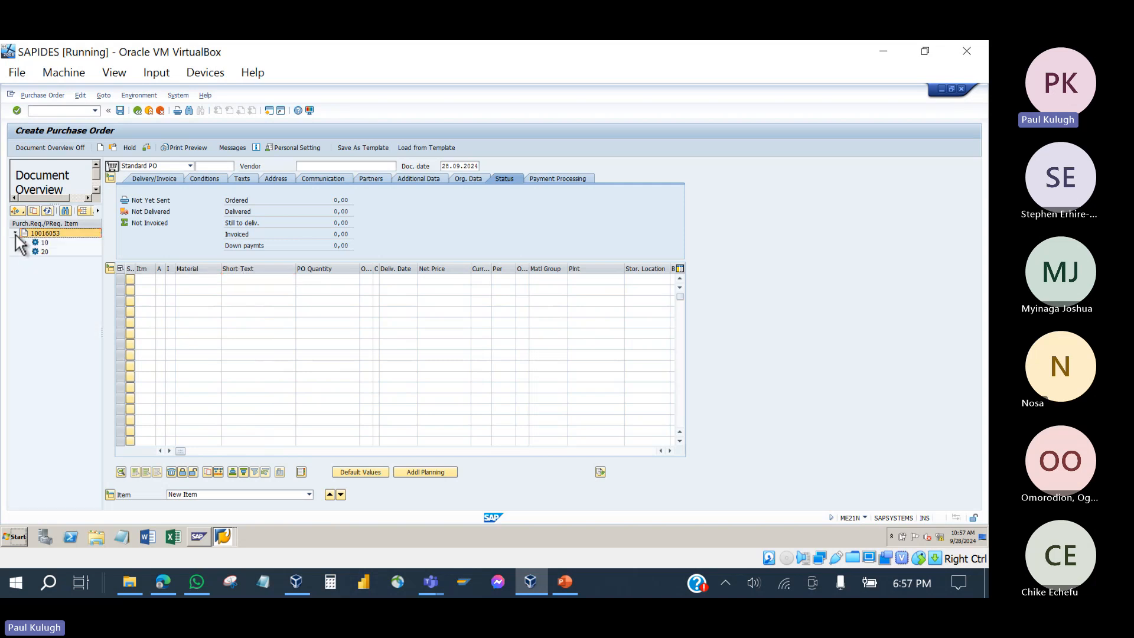
- Adopt requisition item 10, the Calibration service, into the purchase order
{"action": "left_click", "coordinate": [43, 243]}
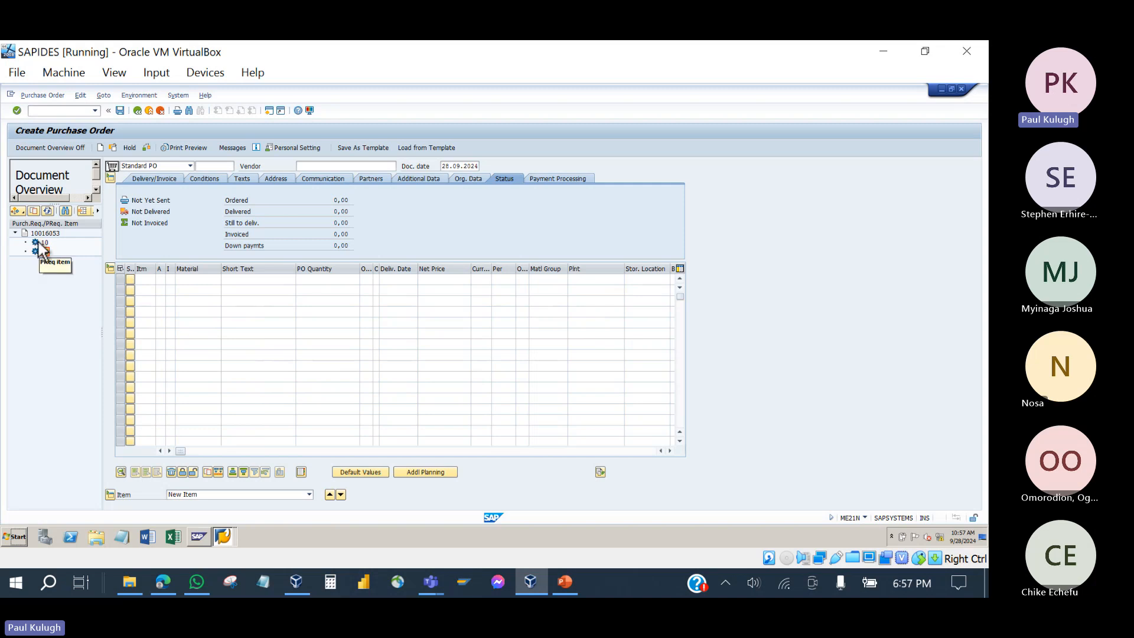
{"action": "left_click", "coordinate": [39, 243]}
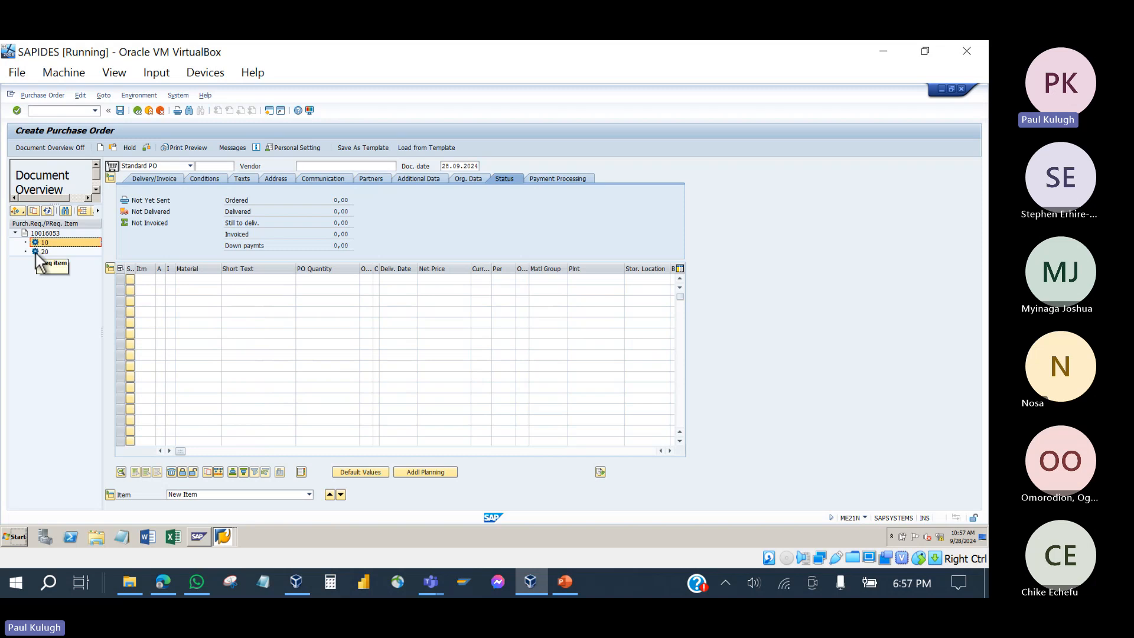
{"action": "left_click", "coordinate": [35, 253]}
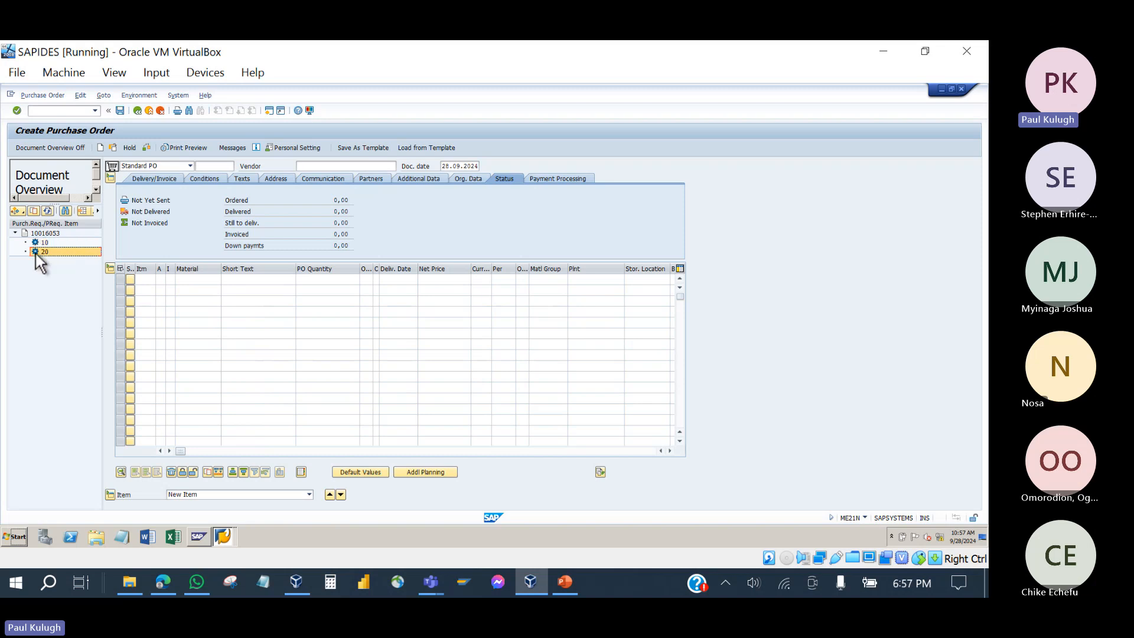
{"action": "left_click", "coordinate": [36, 243]}
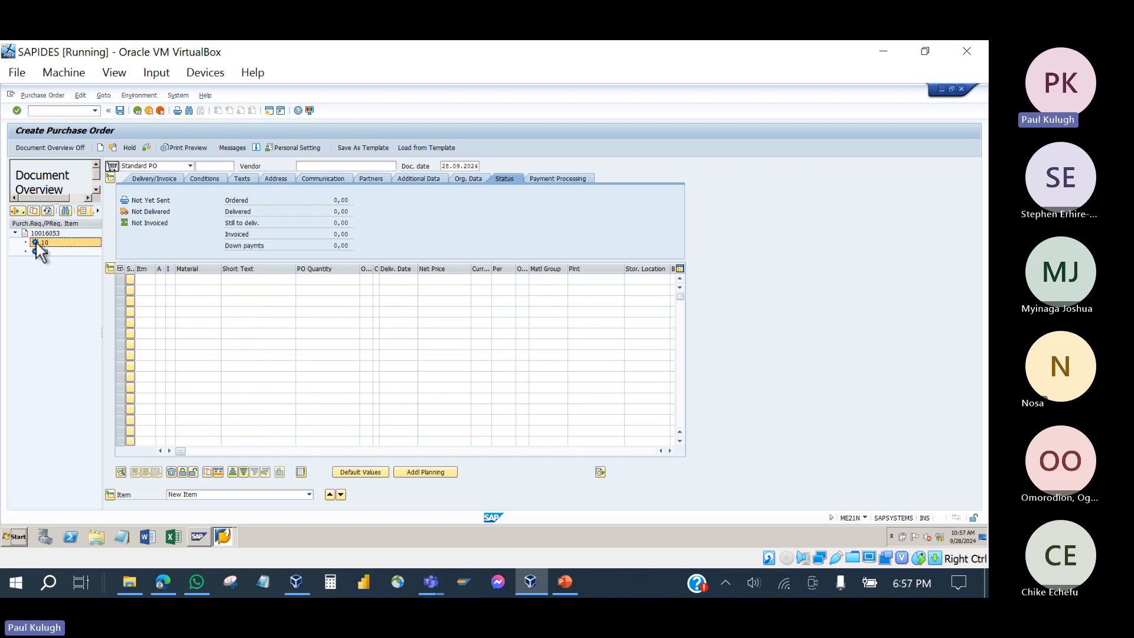
{"action": "left_click", "coordinate": [33, 211]}
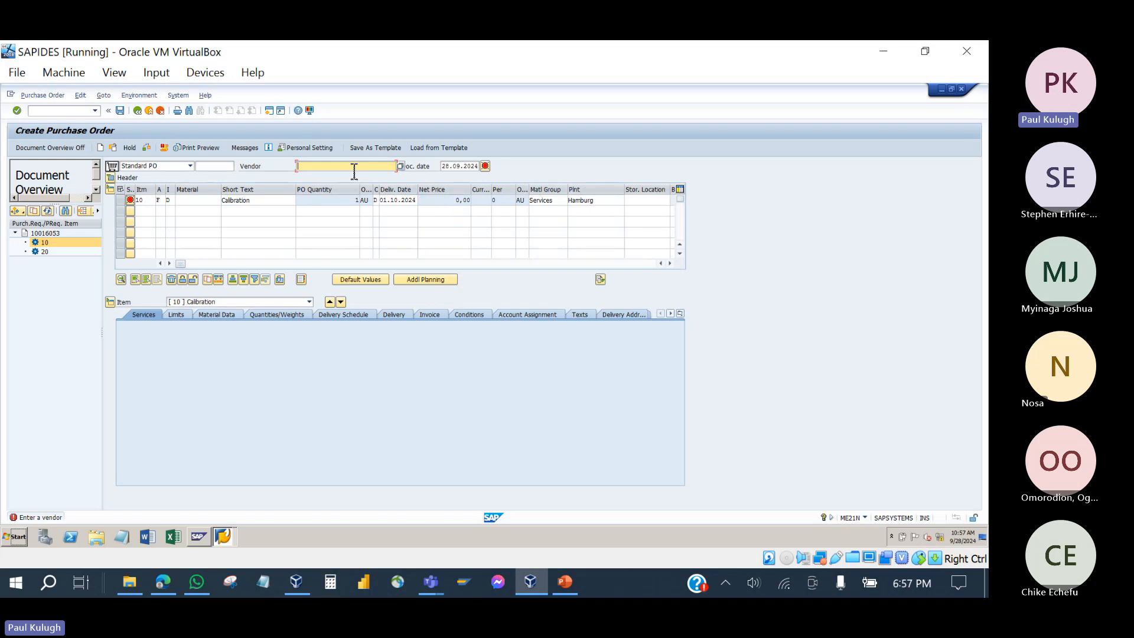
- List the possible vendors with the Vendors: Purchasing search restricted to purchasing organization 1000
{"action": "left_click", "coordinate": [402, 168]}
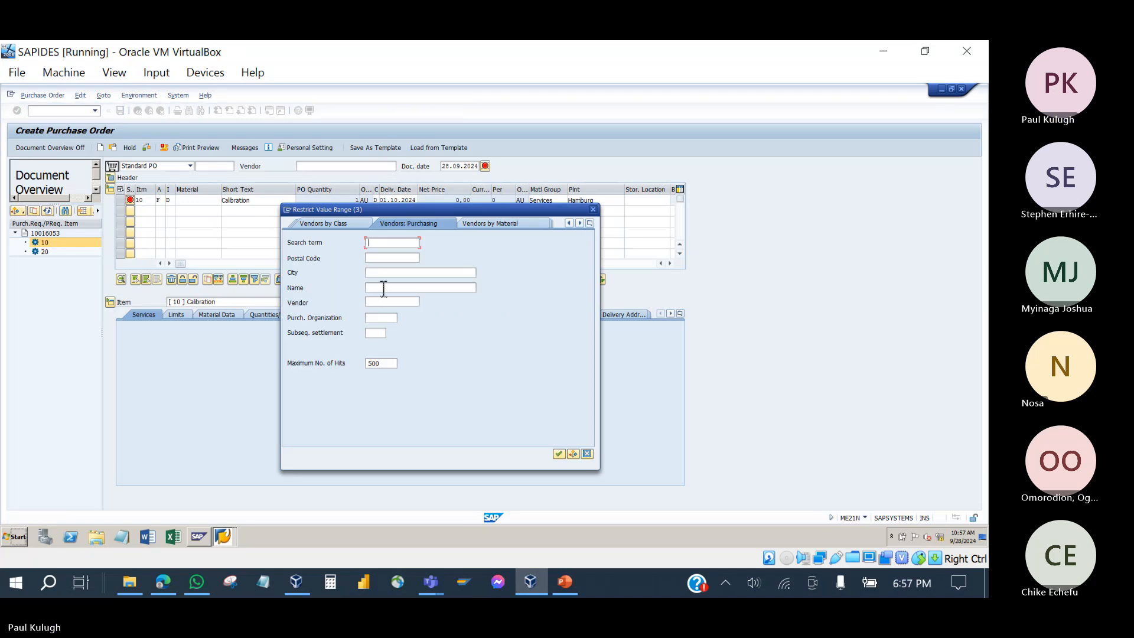
{"action": "left_click", "coordinate": [590, 224]}
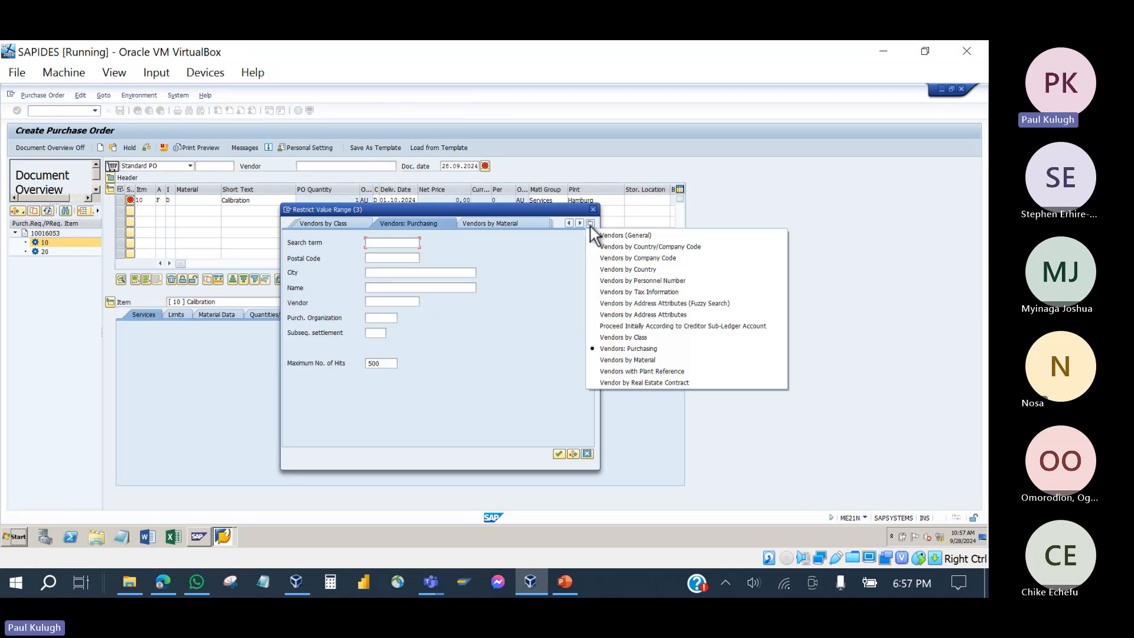
{"action": "left_click", "coordinate": [629, 349]}
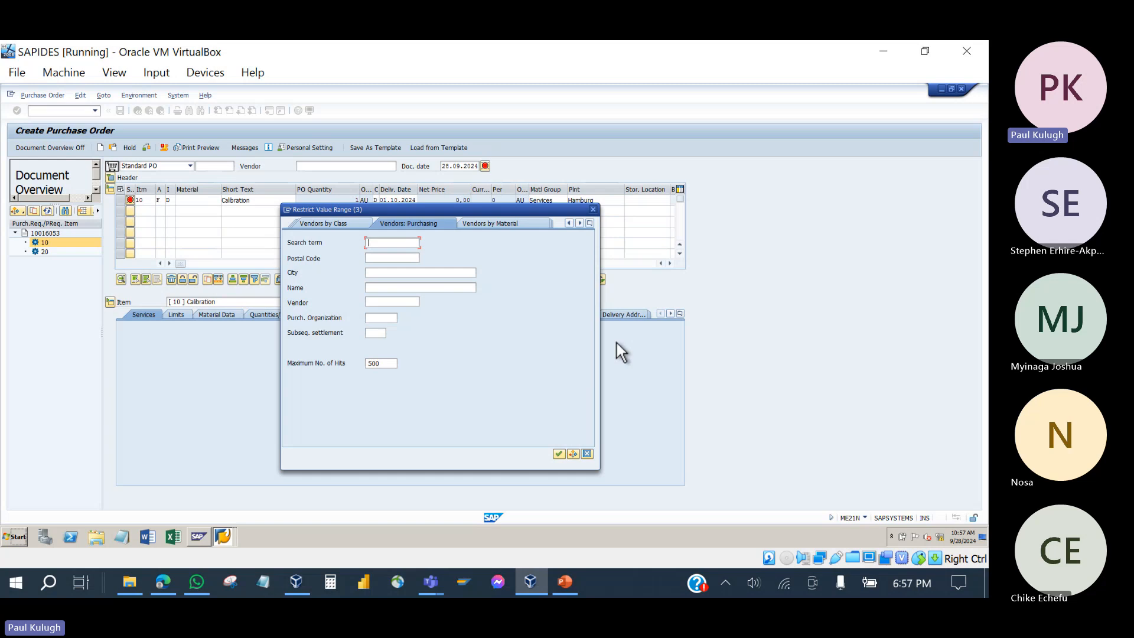
{"action": "left_click", "coordinate": [387, 319]}
{"action": "type", "text": "1000"}
{"action": "key", "text": "Return"}
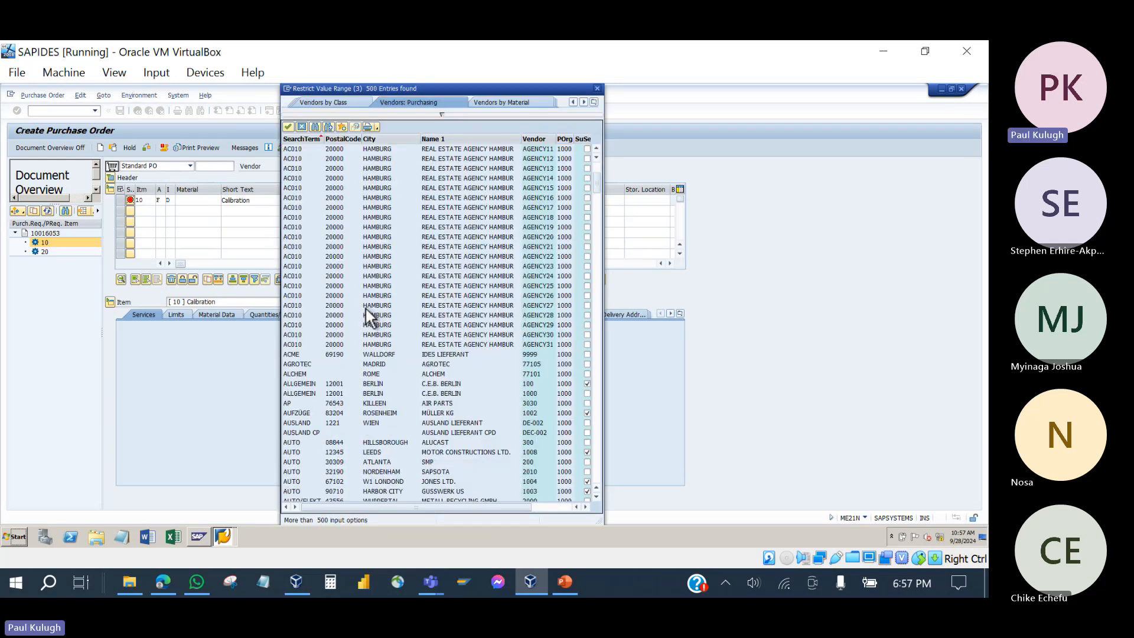
- Choose Sommer GmbH from the vendor list and confirm it as the purchase order's vendor
{"action": "scroll", "coordinate": [366, 309], "scroll_direction": "down", "scroll_amount": 8}
{"action": "scroll", "coordinate": [366, 309], "scroll_direction": "down", "scroll_amount": 13}
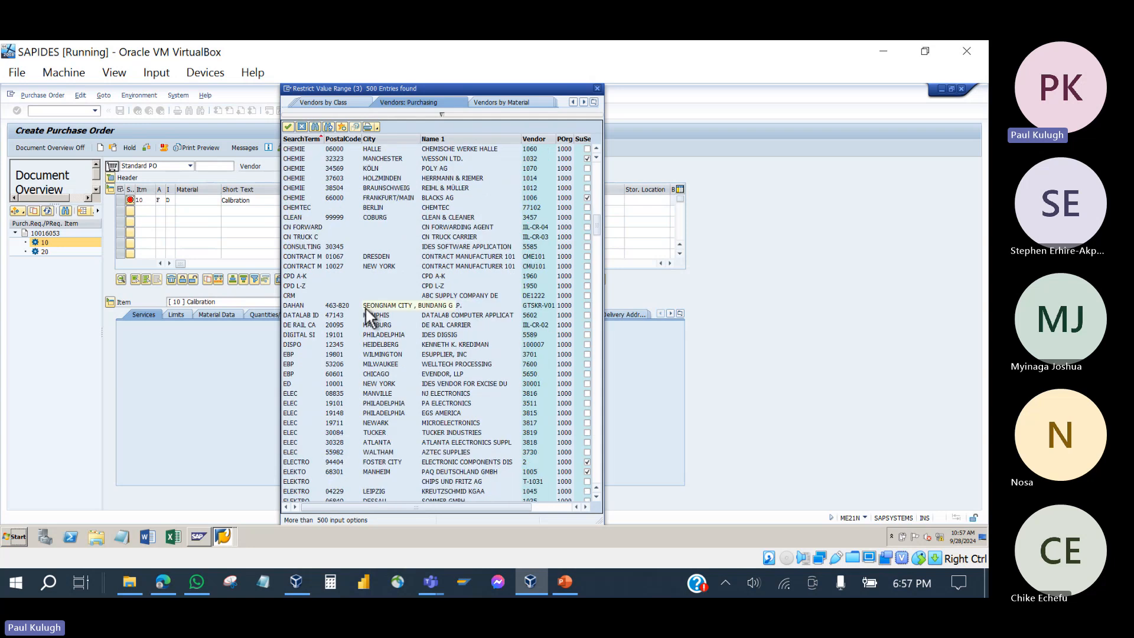
{"action": "scroll", "coordinate": [367, 317], "scroll_direction": "down", "scroll_amount": 6}
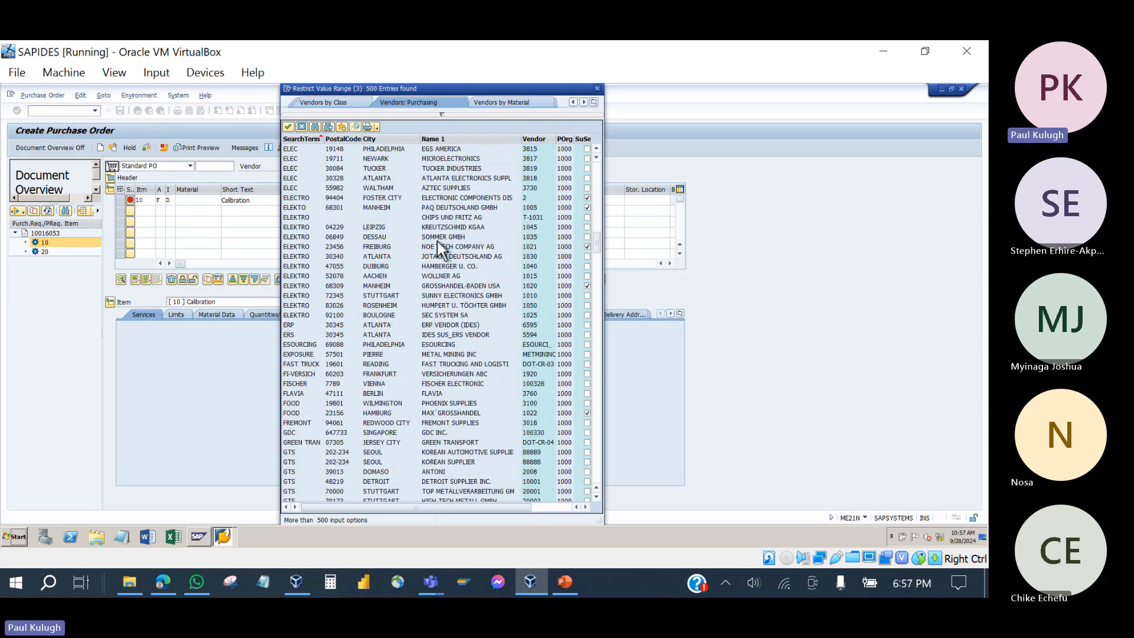
{"action": "double_click", "coordinate": [444, 236]}
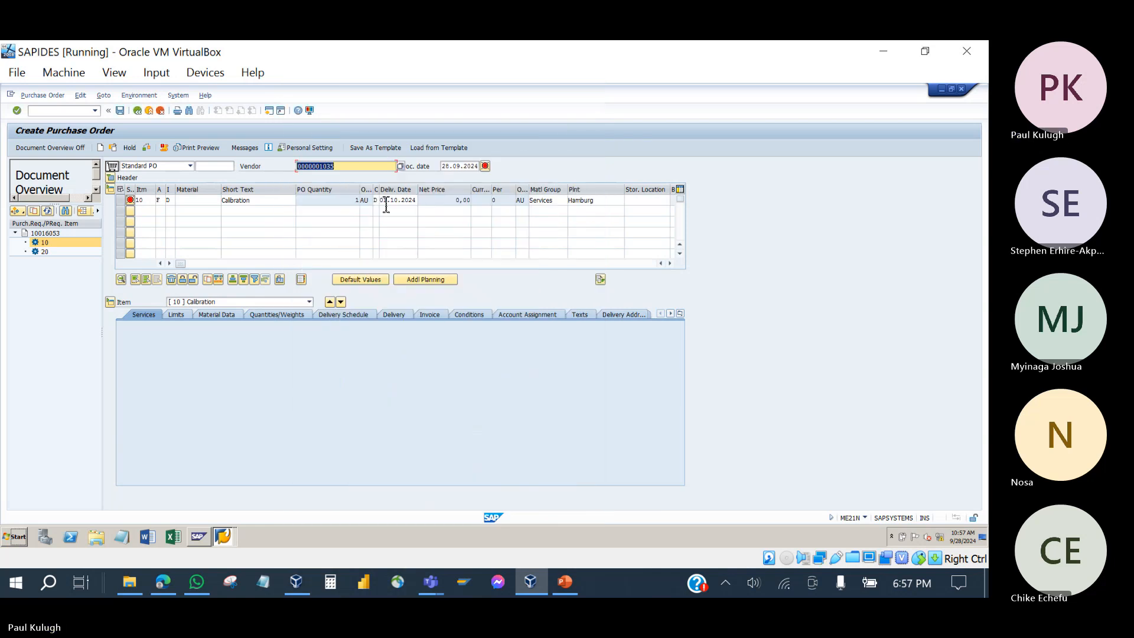
{"action": "key", "text": "Return"}
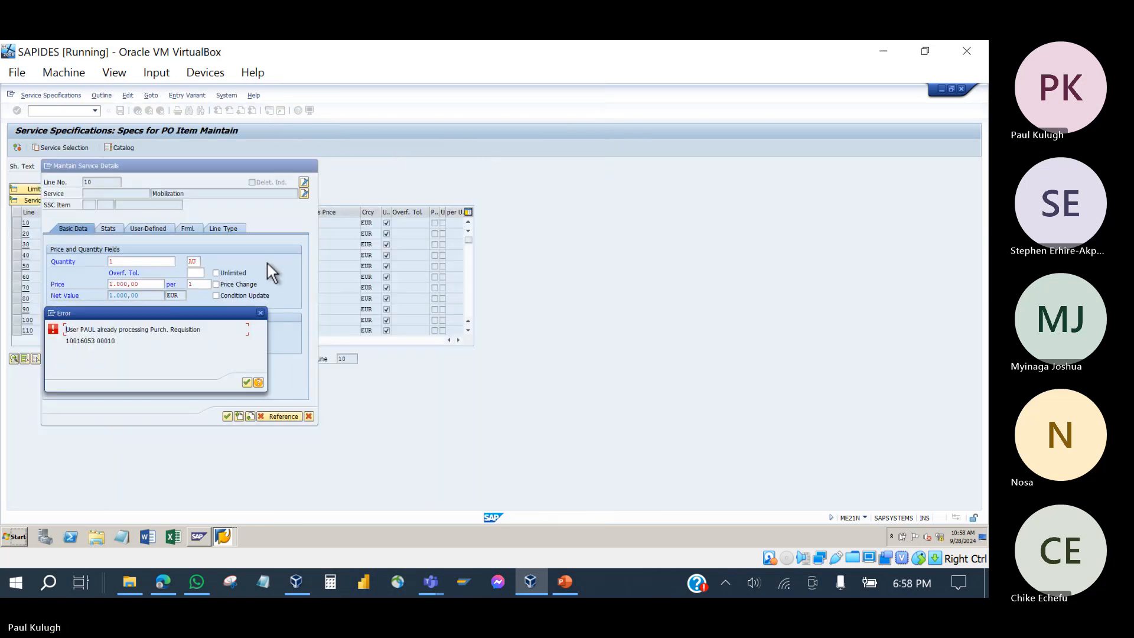
- Try to confirm the Mobilization service details after dismissing the requisition lock error
{"action": "left_click", "coordinate": [245, 380]}
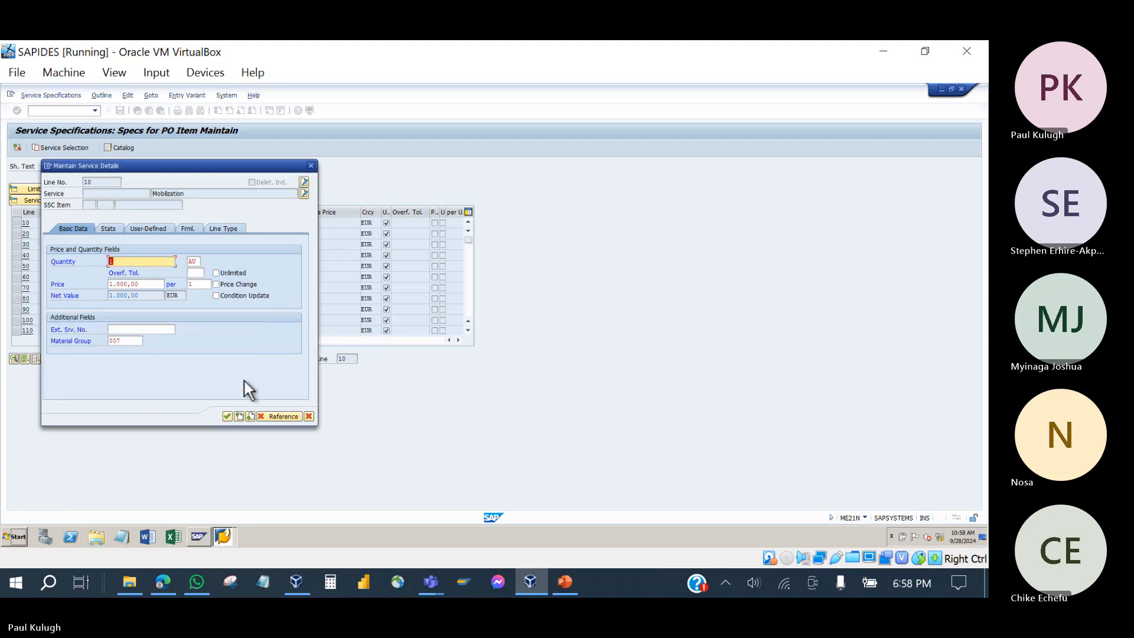
{"action": "left_click", "coordinate": [227, 417]}
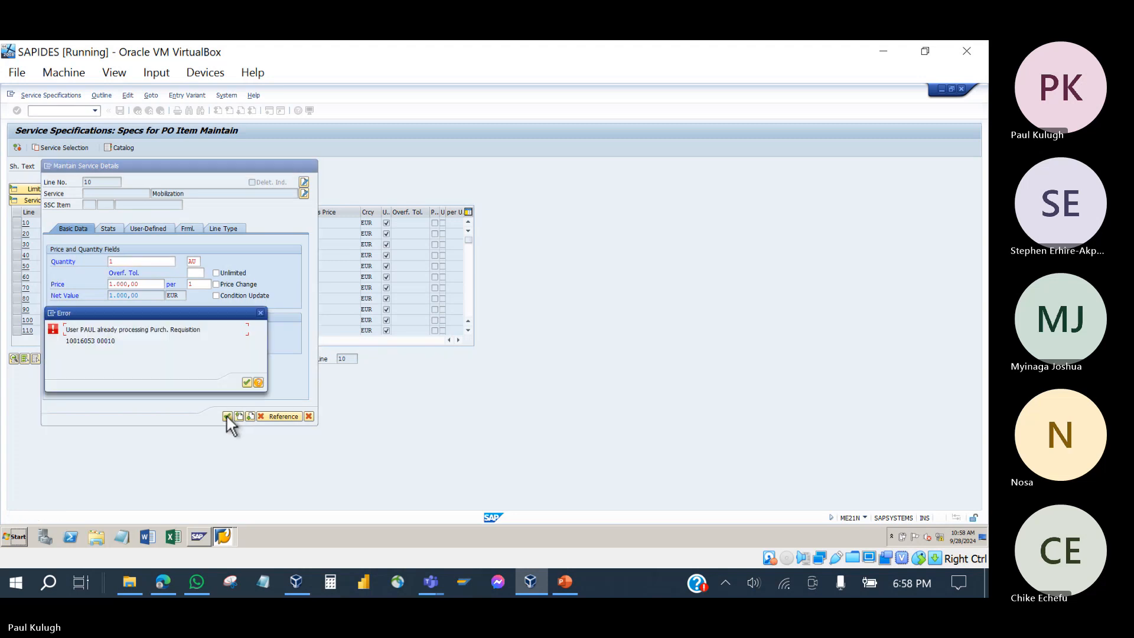
{"action": "left_click", "coordinate": [245, 381]}
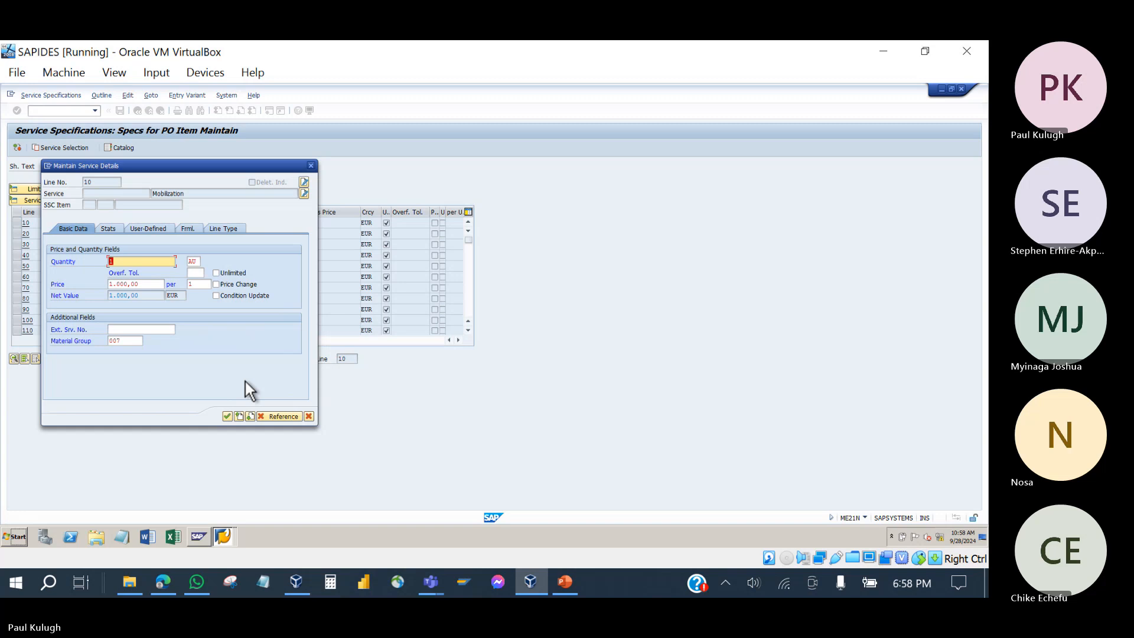
- Switch to the maintenance order session, leave the component purchasing data and save the order despite the cost calculation error
{"action": "left_click", "coordinate": [227, 537]}
{"action": "left_click", "coordinate": [227, 485]}
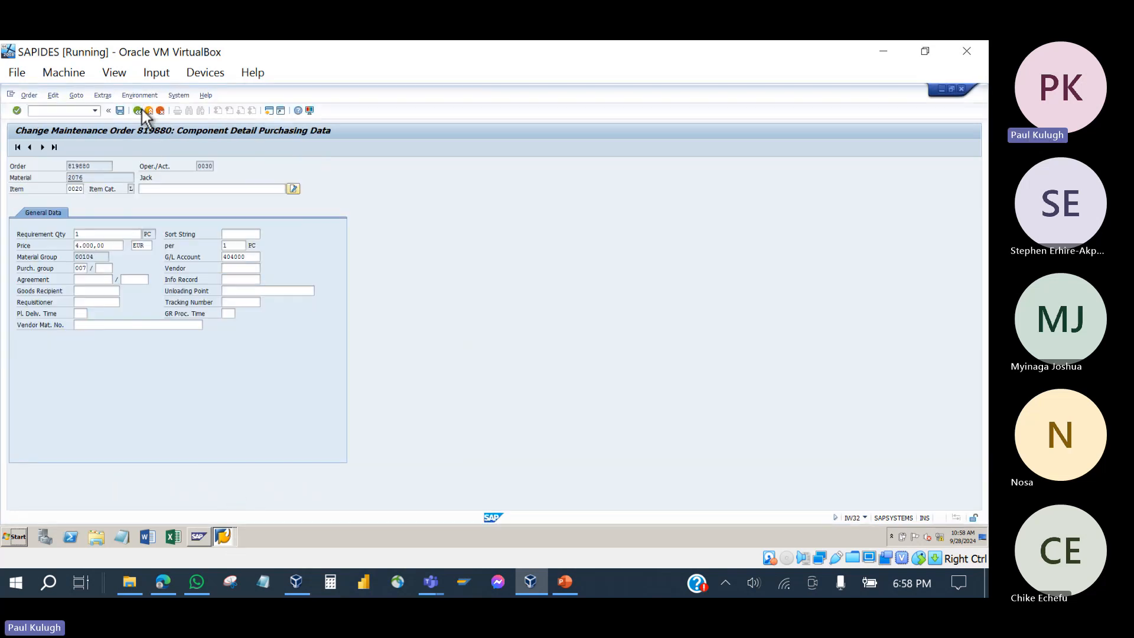
{"action": "left_click", "coordinate": [137, 110]}
{"action": "left_click", "coordinate": [119, 110]}
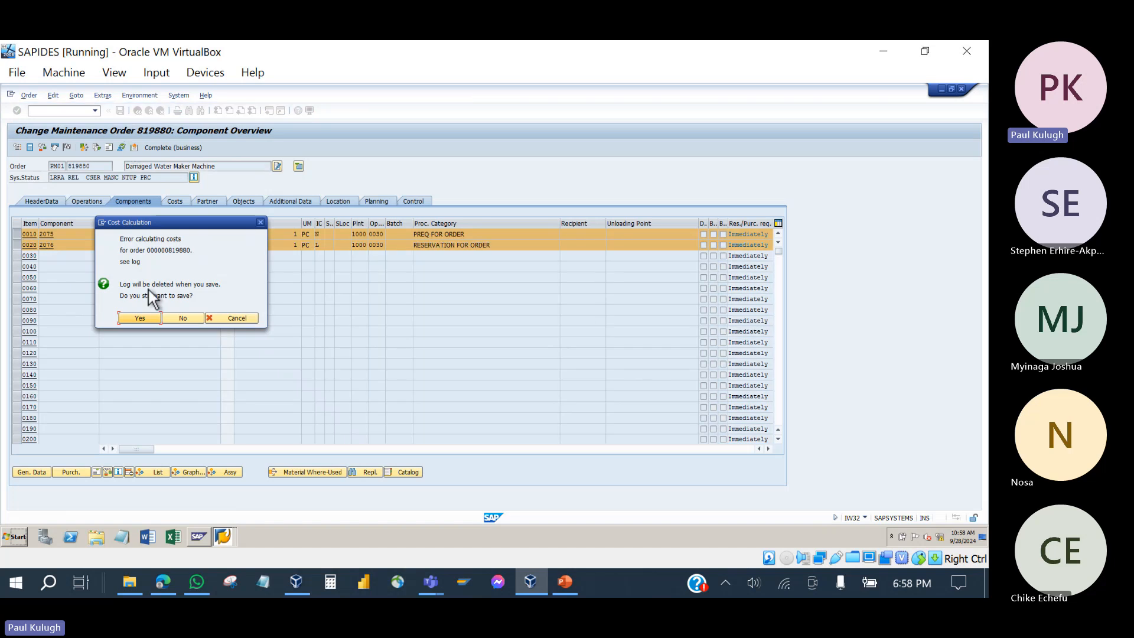
{"action": "left_click", "coordinate": [149, 317]}
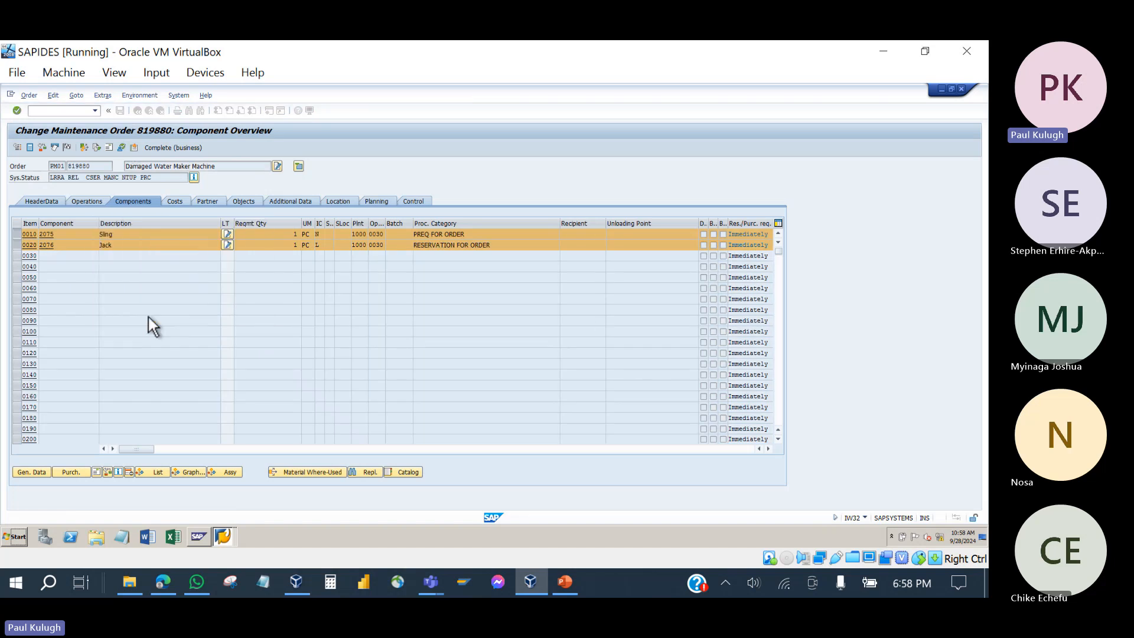
- Return to the purchase order session and accept the Mobilization service details for the Calibration item
{"action": "left_click", "coordinate": [225, 539]}
{"action": "left_click", "coordinate": [225, 512]}
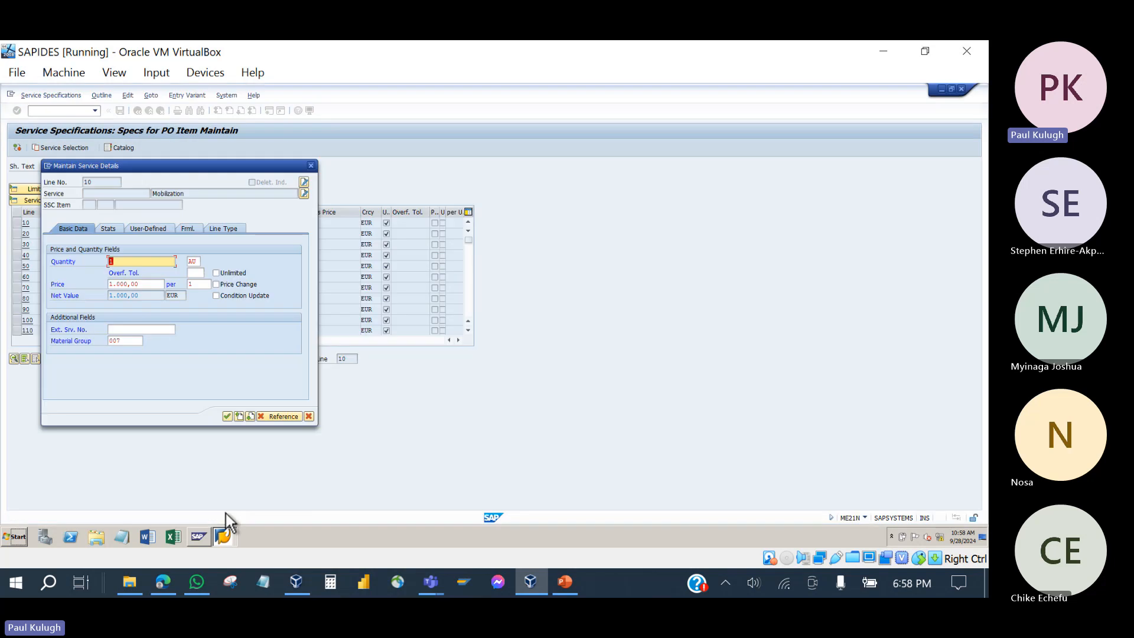
{"action": "left_click", "coordinate": [226, 416]}
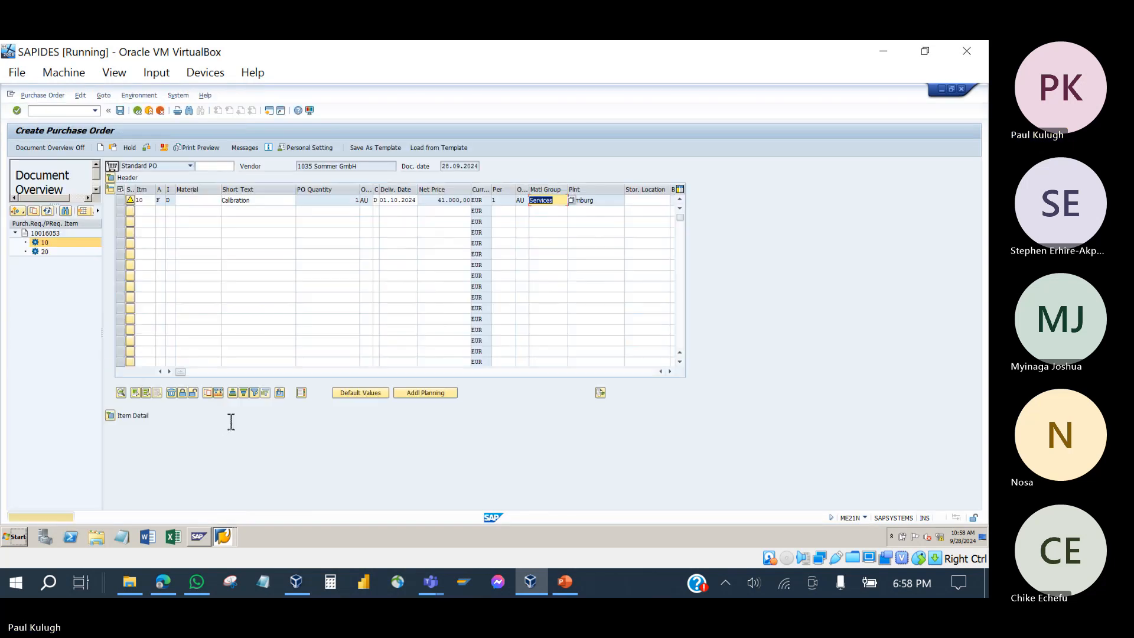
- Expand the purchase order header and check its organizational data, the vendor and the Calibration item
{"action": "left_click", "coordinate": [112, 177]}
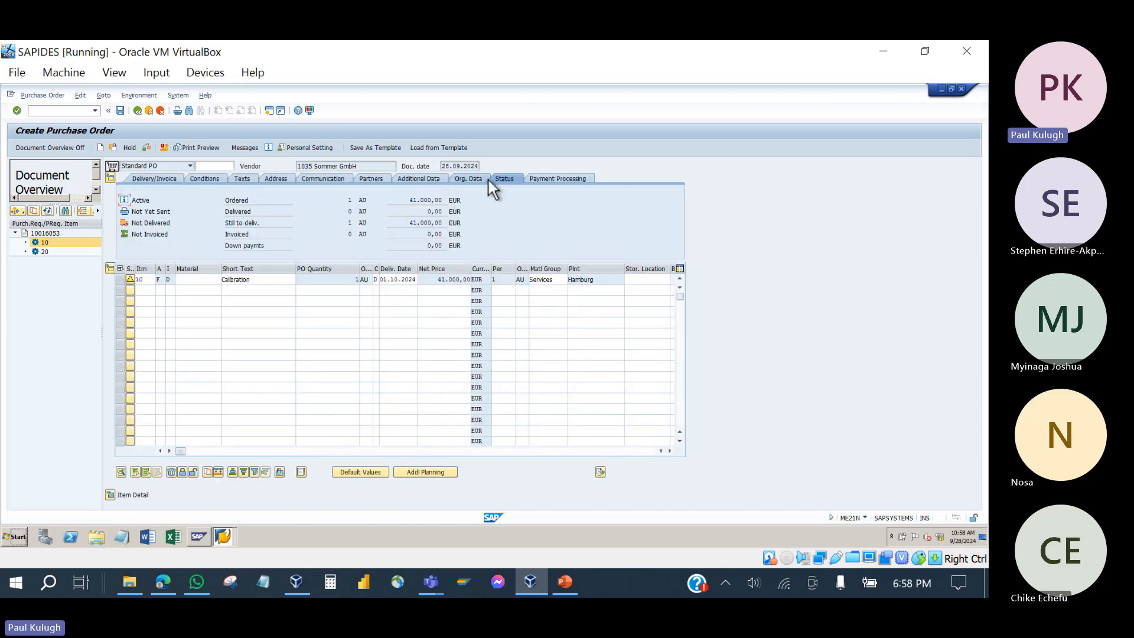
{"action": "left_click", "coordinate": [473, 178]}
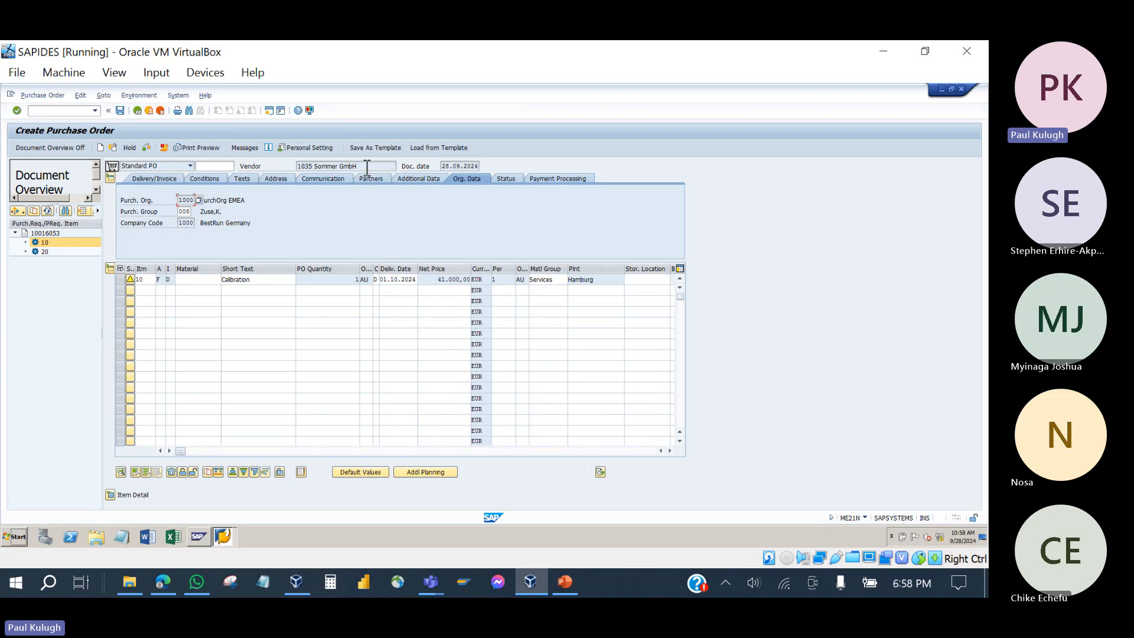
{"action": "left_click_drag", "start_coordinate": [373, 167], "coordinate": [296, 168]}
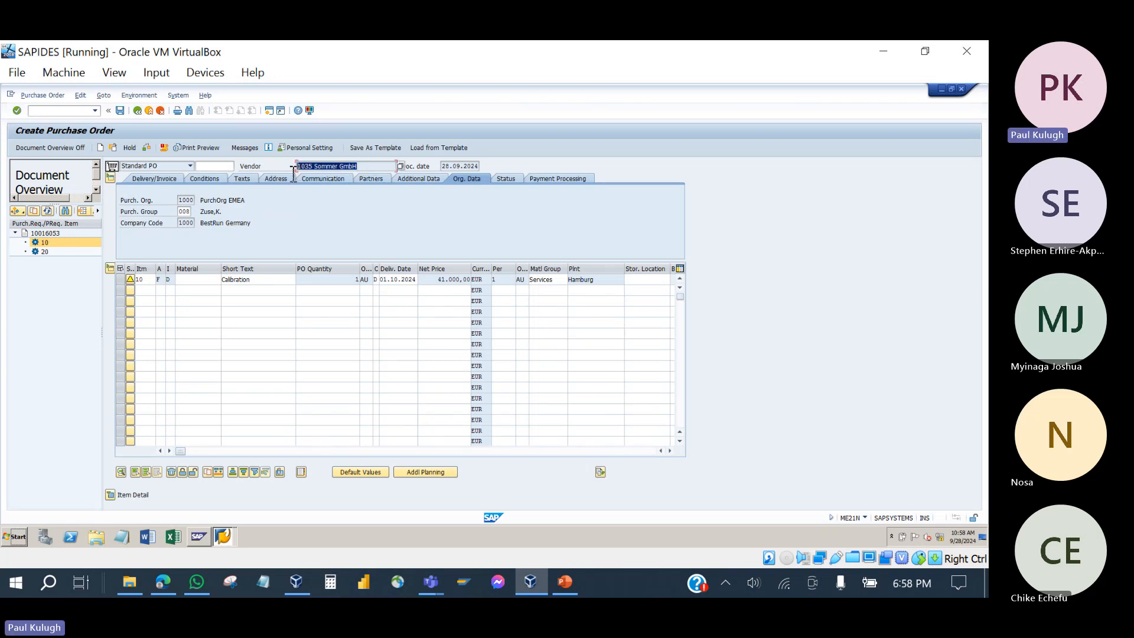
{"action": "double_click", "coordinate": [272, 282]}
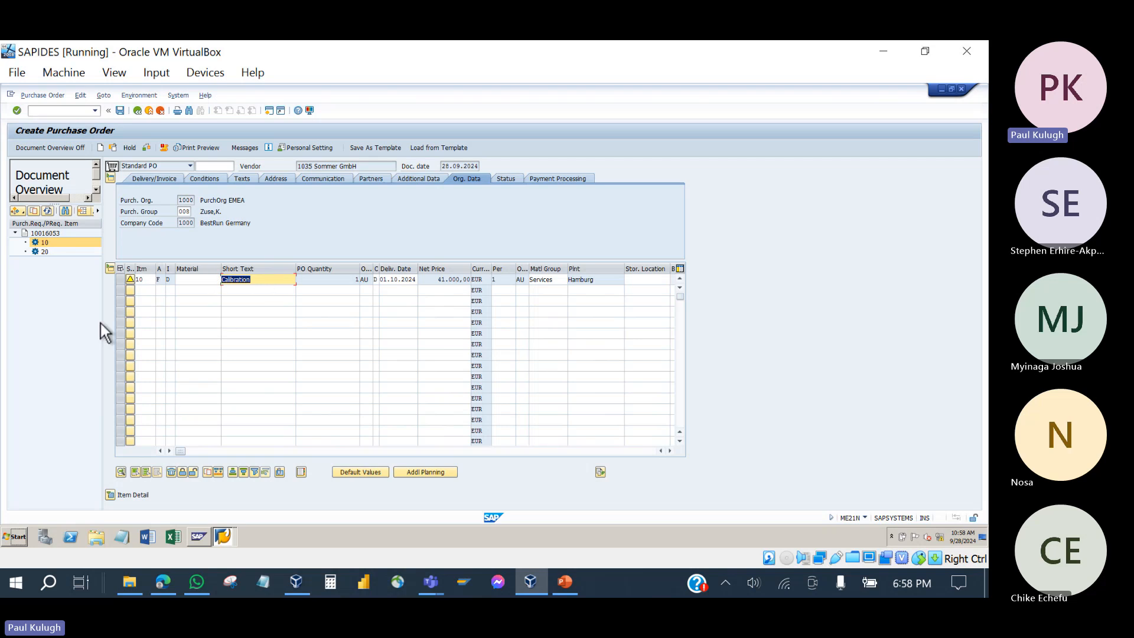
- Expand the Calibration item's details and compare the Mobilization, Equipment and Completion service prices with the item's net price
{"action": "left_click", "coordinate": [110, 495]}
{"action": "left_click", "coordinate": [282, 350]}
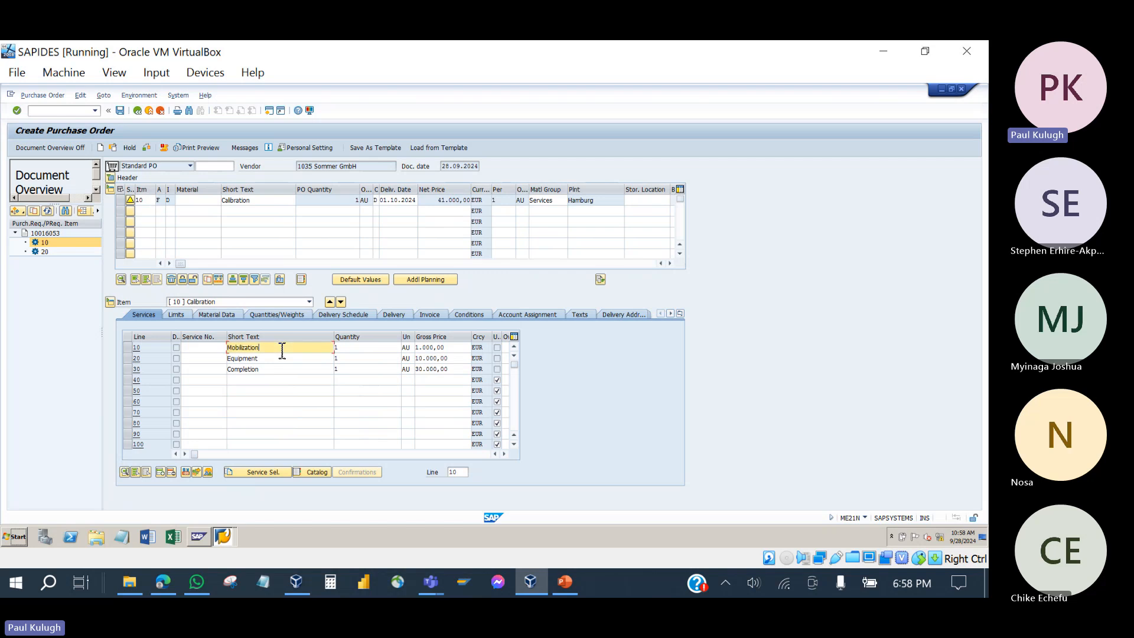
{"action": "double_click", "coordinate": [270, 359]}
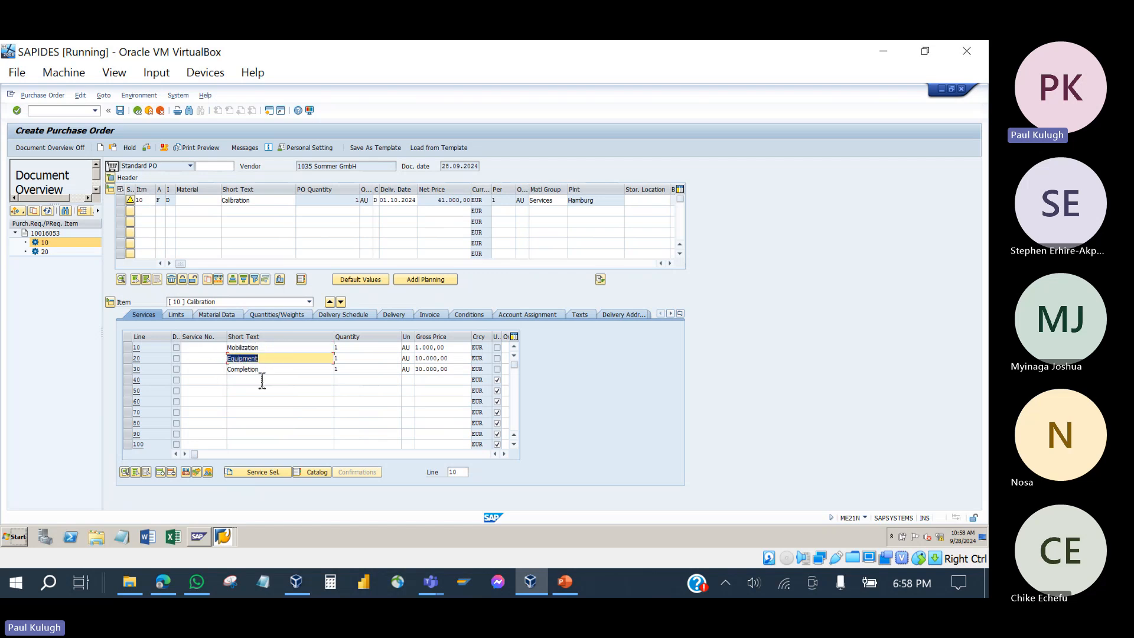
{"action": "double_click", "coordinate": [273, 369]}
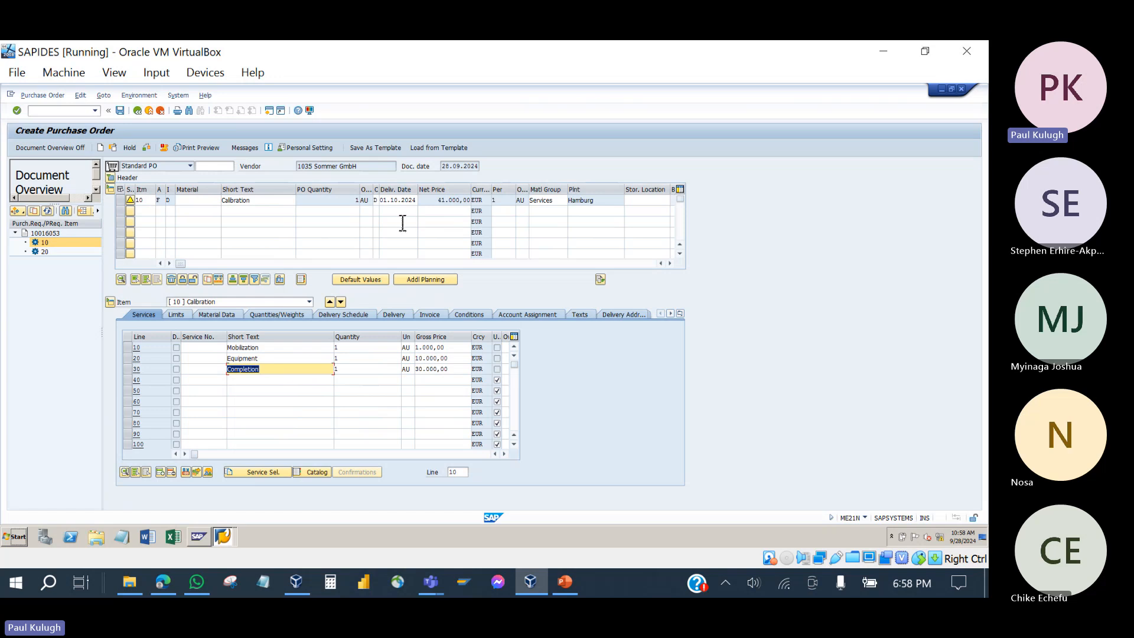
{"action": "double_click", "coordinate": [435, 201]}
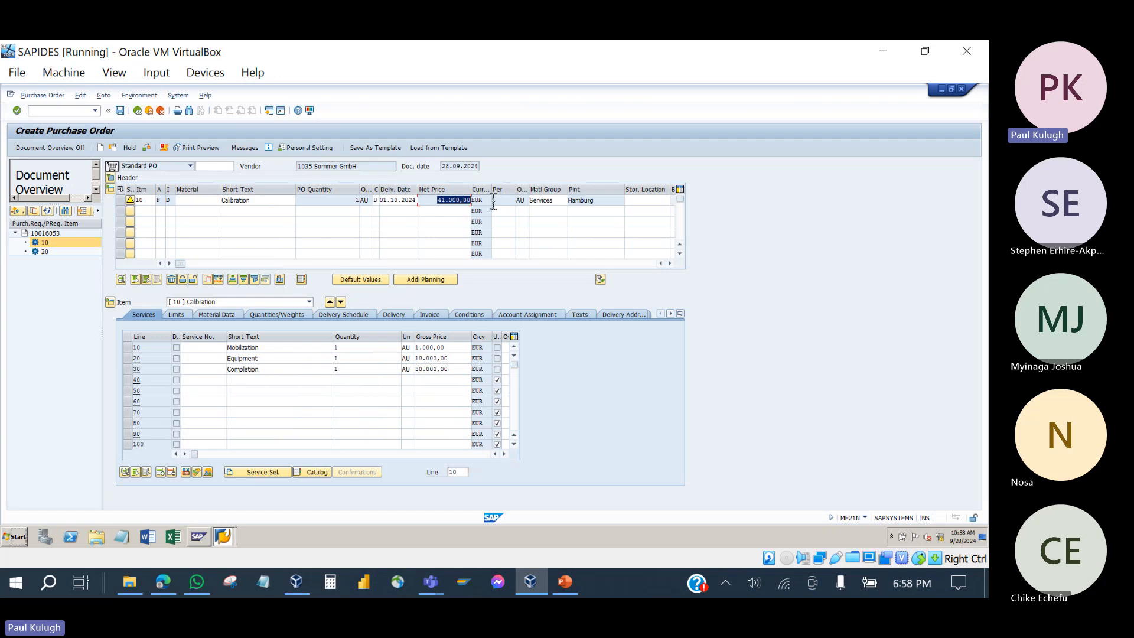
{"action": "left_click", "coordinate": [462, 371]}
{"action": "left_click_drag", "start_coordinate": [462, 373], "coordinate": [405, 329]}
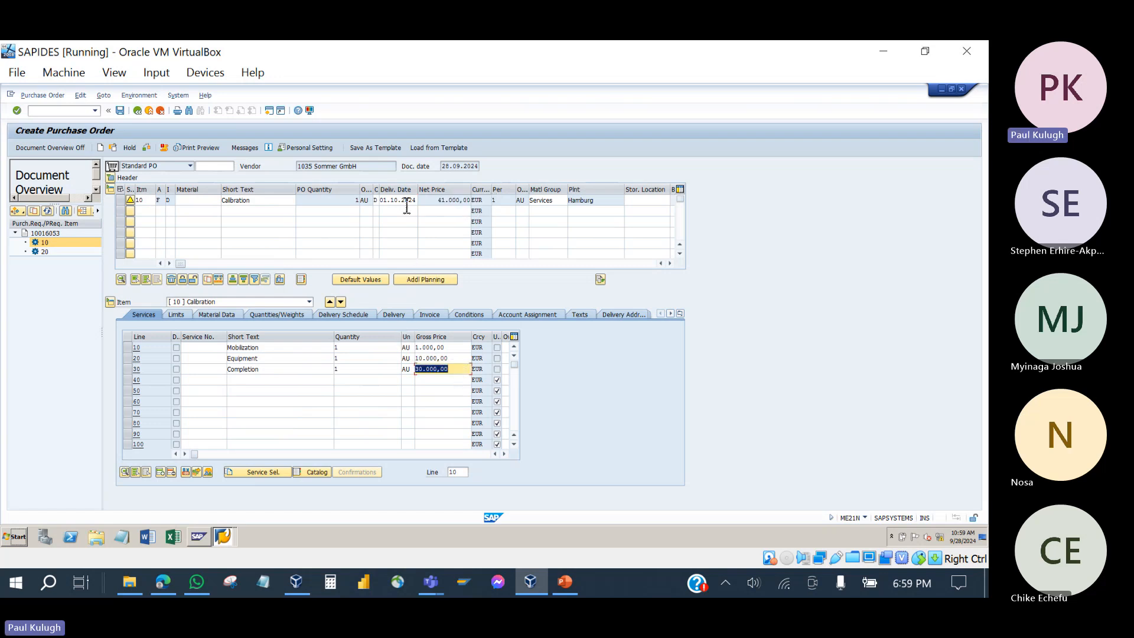
- Save the purchase order, view its number in the message details and close them
{"action": "left_click", "coordinate": [120, 111]}
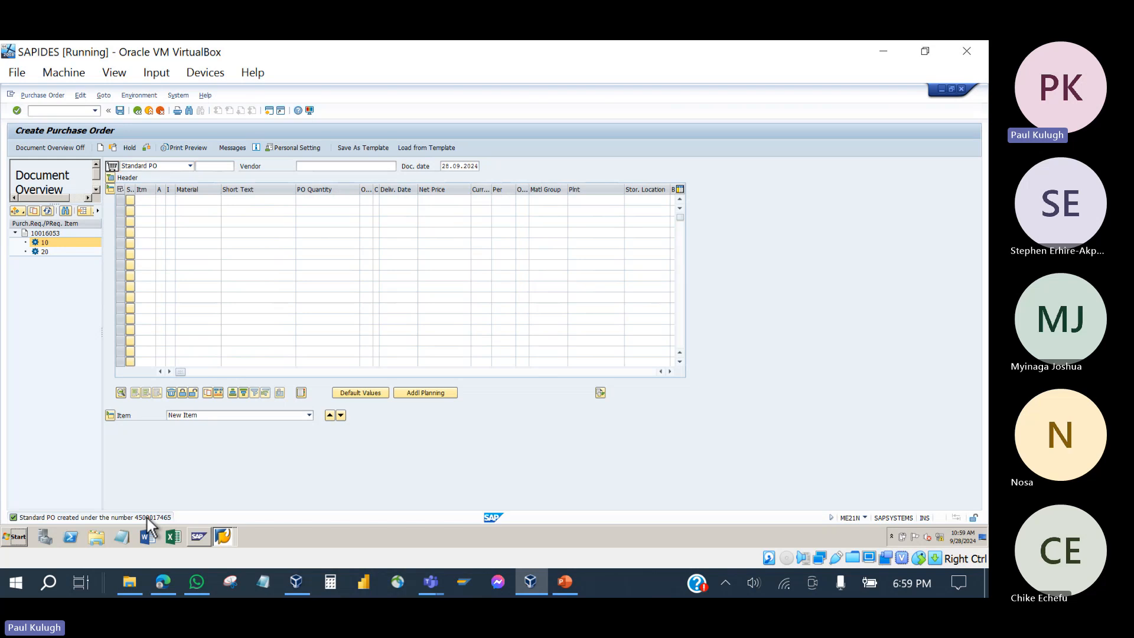
{"action": "double_click", "coordinate": [147, 519]}
{"action": "double_click", "coordinate": [145, 223]}
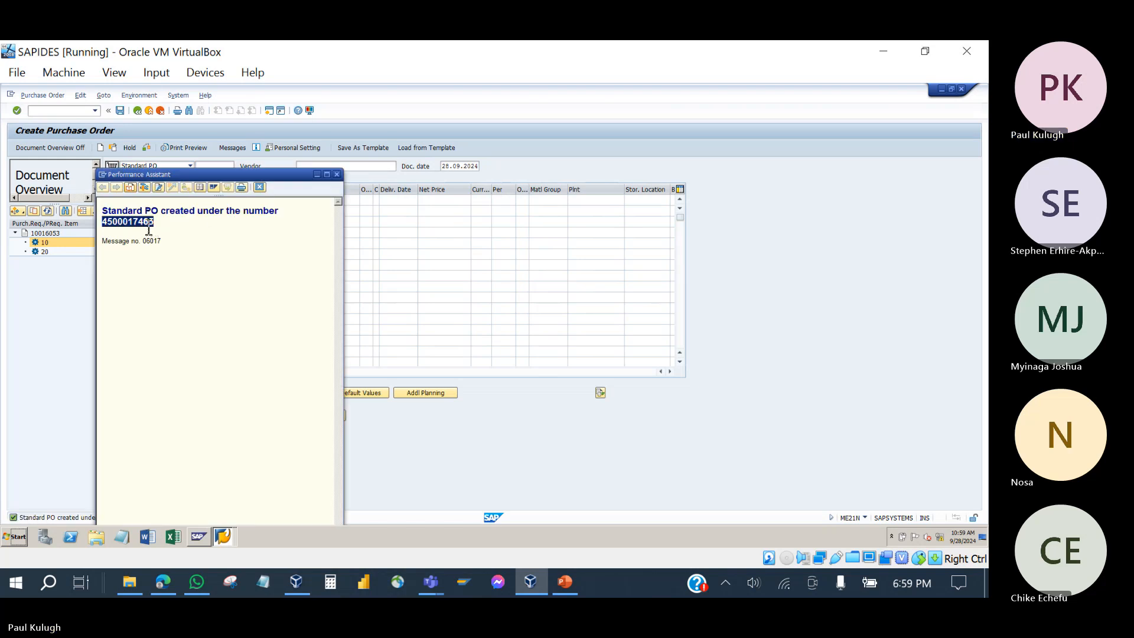
{"action": "left_click", "coordinate": [337, 174]}
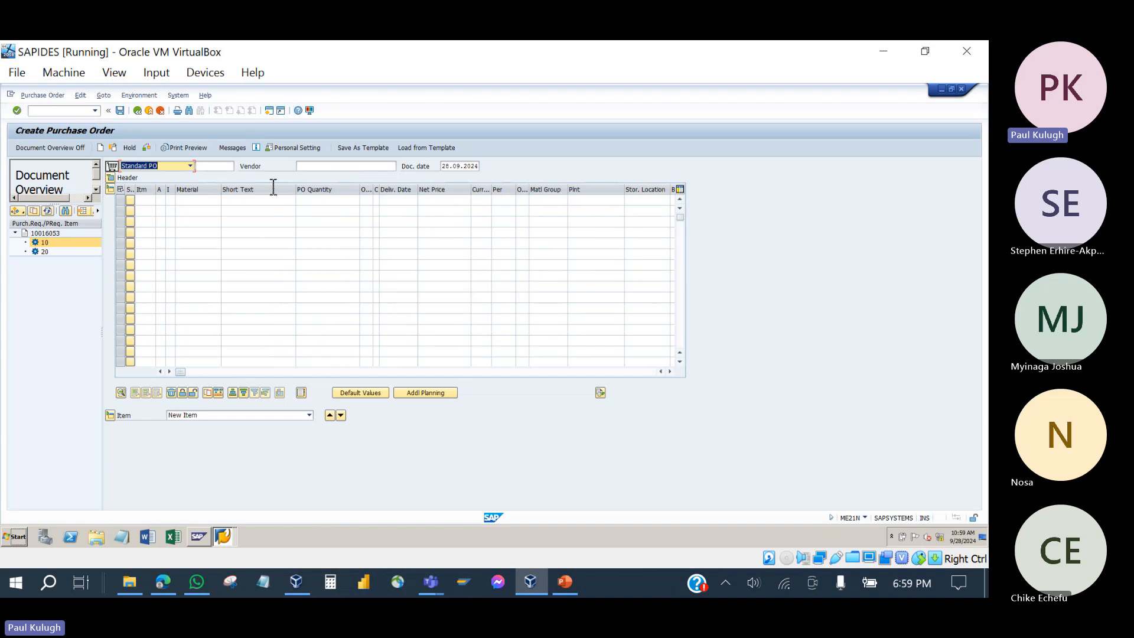
- Open the newly created purchase order and examine its print preview, from the vendor and delivery data to the service lines
{"action": "left_click", "coordinate": [114, 151]}
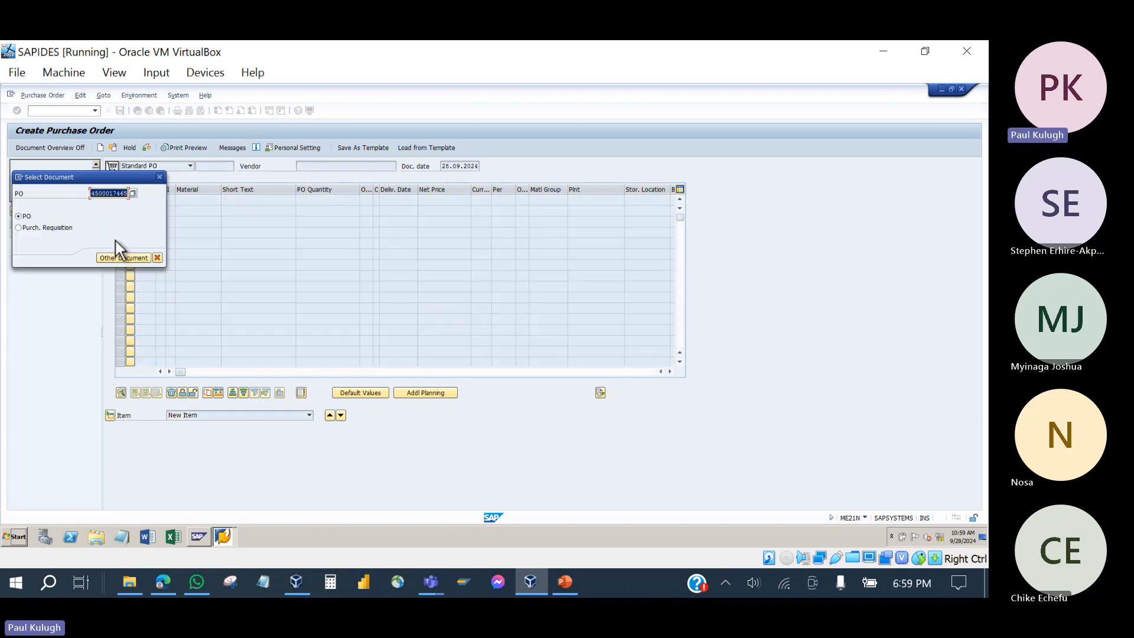
{"action": "left_click", "coordinate": [118, 261]}
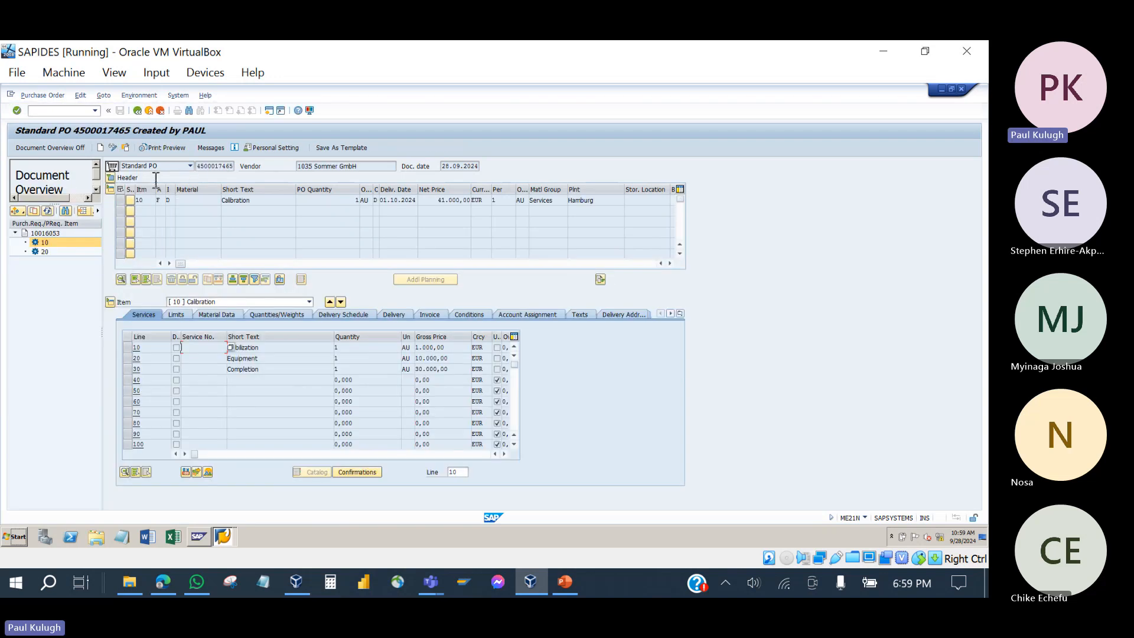
{"action": "left_click", "coordinate": [160, 147]}
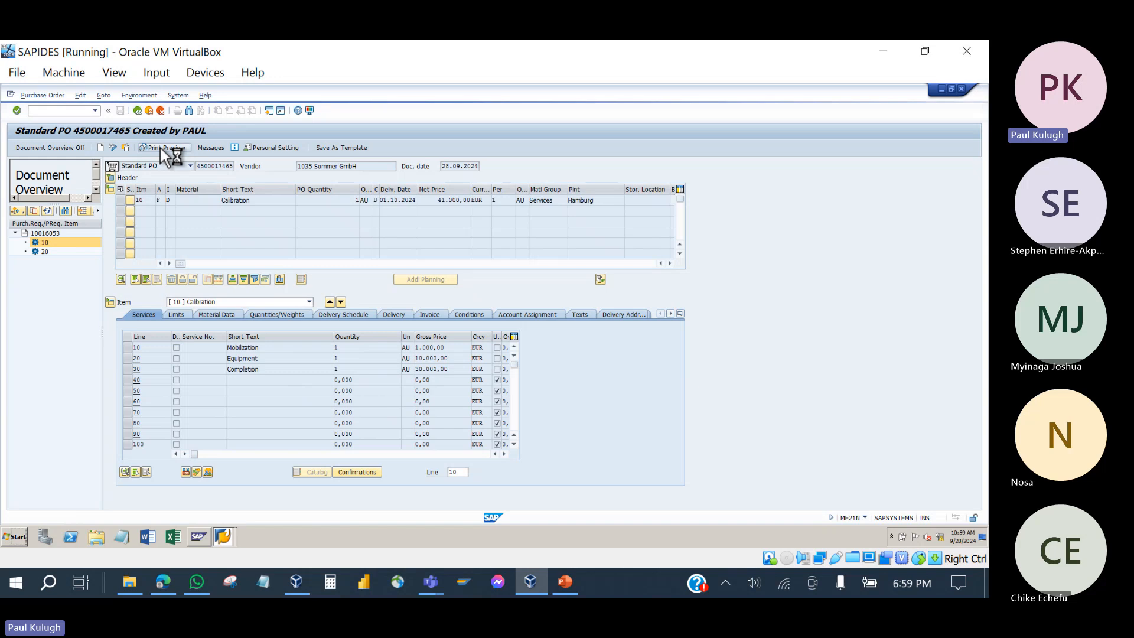
{"action": "scroll", "coordinate": [225, 277], "scroll_direction": "down", "scroll_amount": 6}
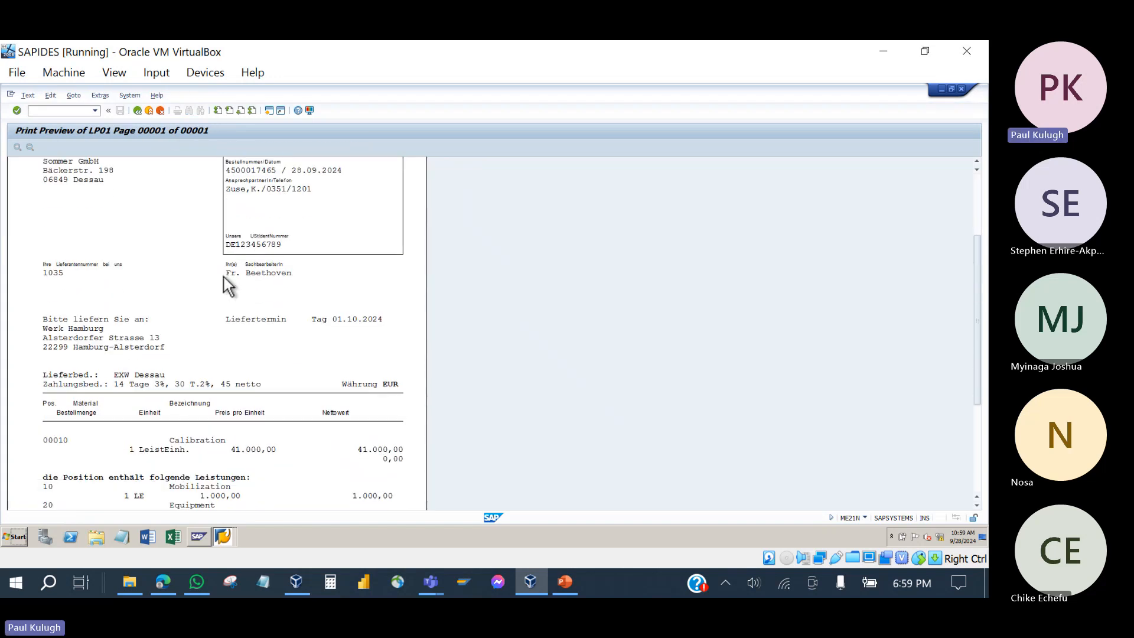
{"action": "scroll", "coordinate": [225, 277], "scroll_direction": "up", "scroll_amount": 3}
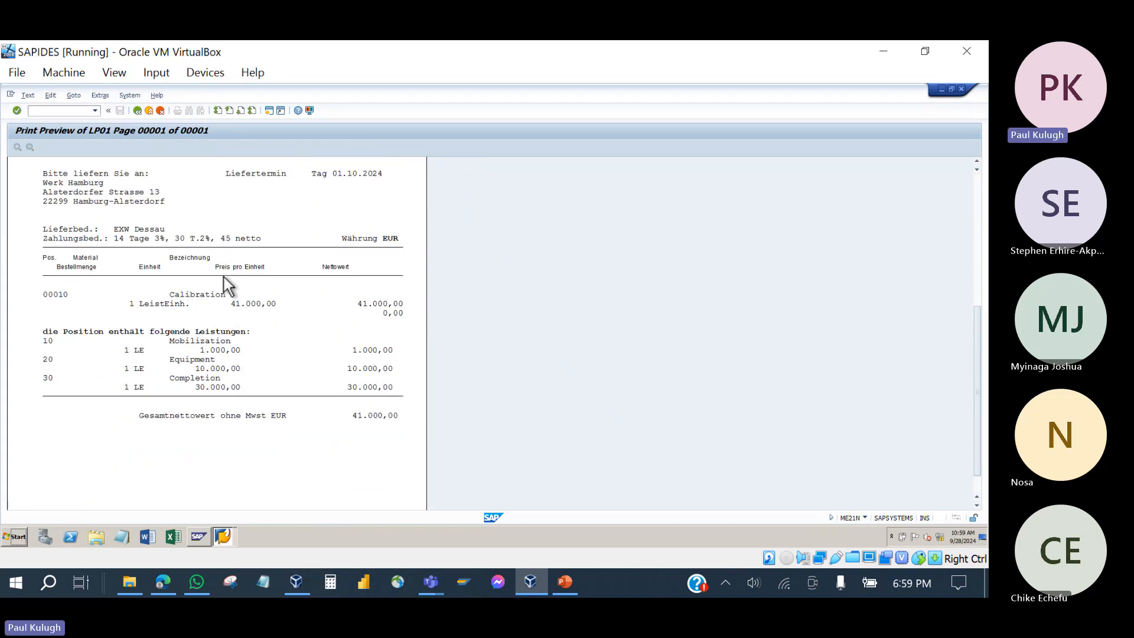
{"action": "scroll", "coordinate": [224, 276], "scroll_direction": "up", "scroll_amount": 1}
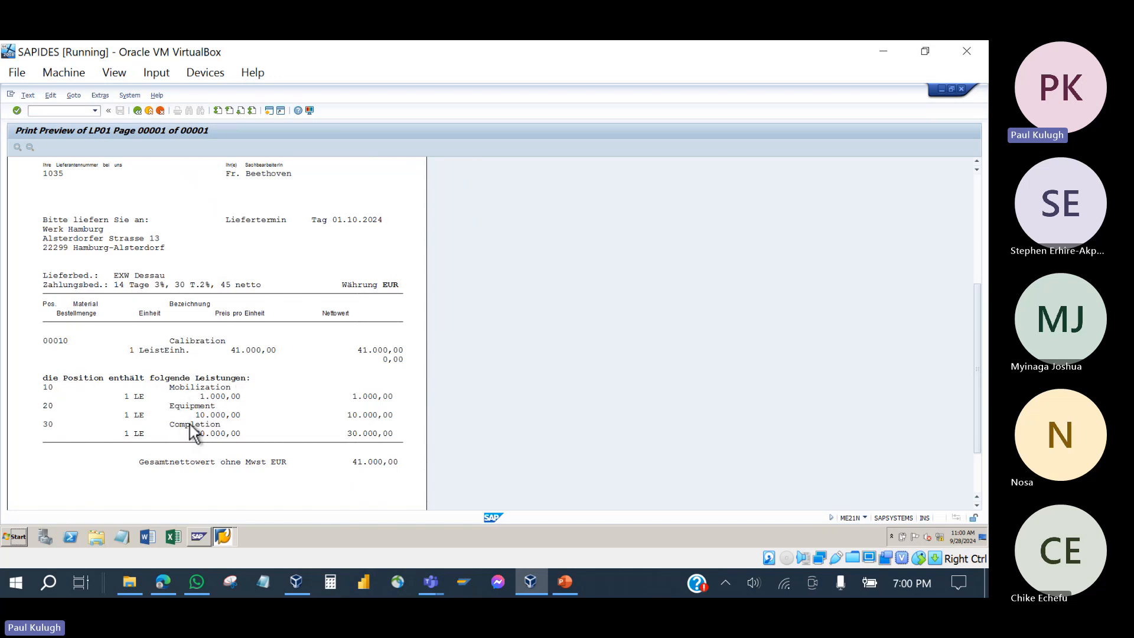
{"action": "scroll", "coordinate": [253, 380], "scroll_direction": "up", "scroll_amount": 3}
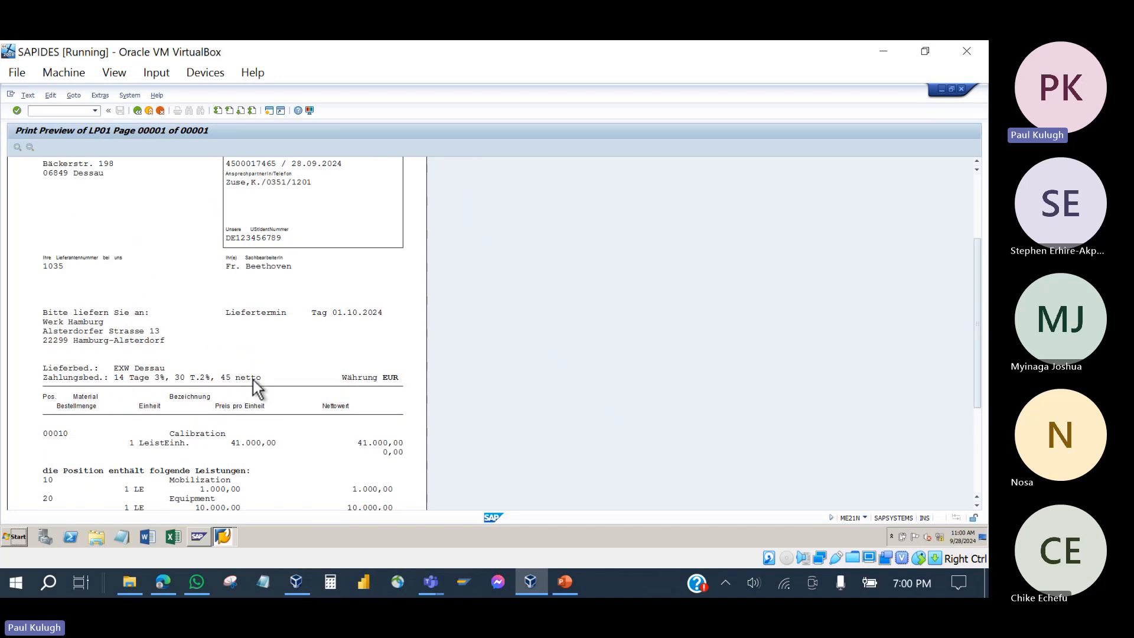
- Examine the delivery data, service lines and net total in the print preview, and leave the purchase order
{"action": "scroll", "coordinate": [253, 381], "scroll_direction": "down", "scroll_amount": 1}
{"action": "scroll", "coordinate": [253, 380], "scroll_direction": "up", "scroll_amount": 3}
{"action": "scroll", "coordinate": [253, 380], "scroll_direction": "down", "scroll_amount": 6}
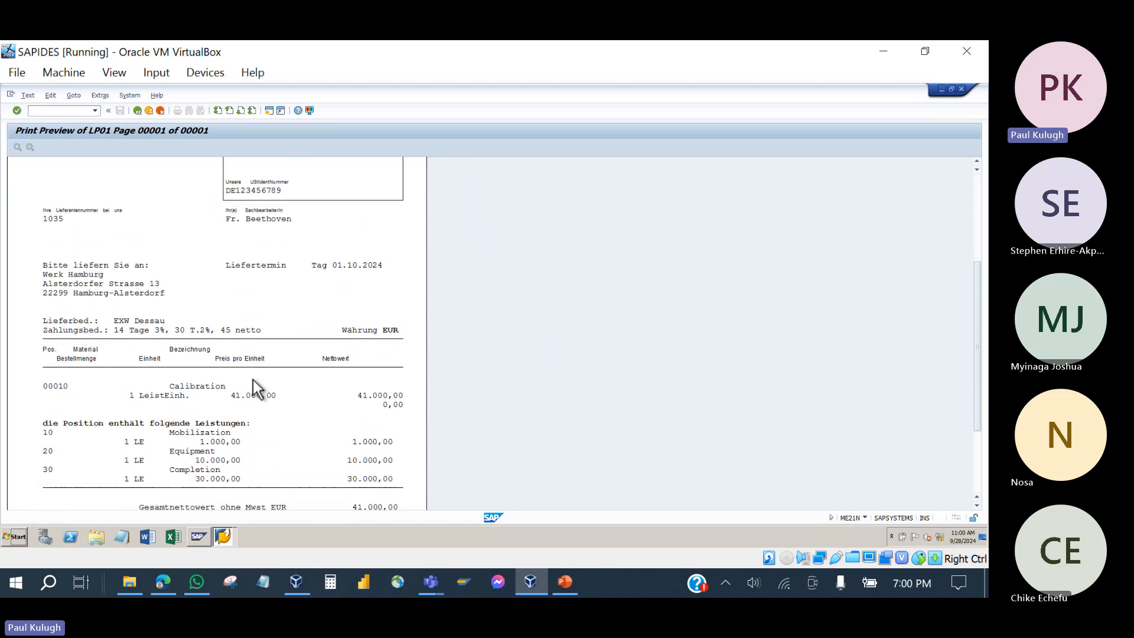
{"action": "scroll", "coordinate": [253, 381], "scroll_direction": "down", "scroll_amount": 4}
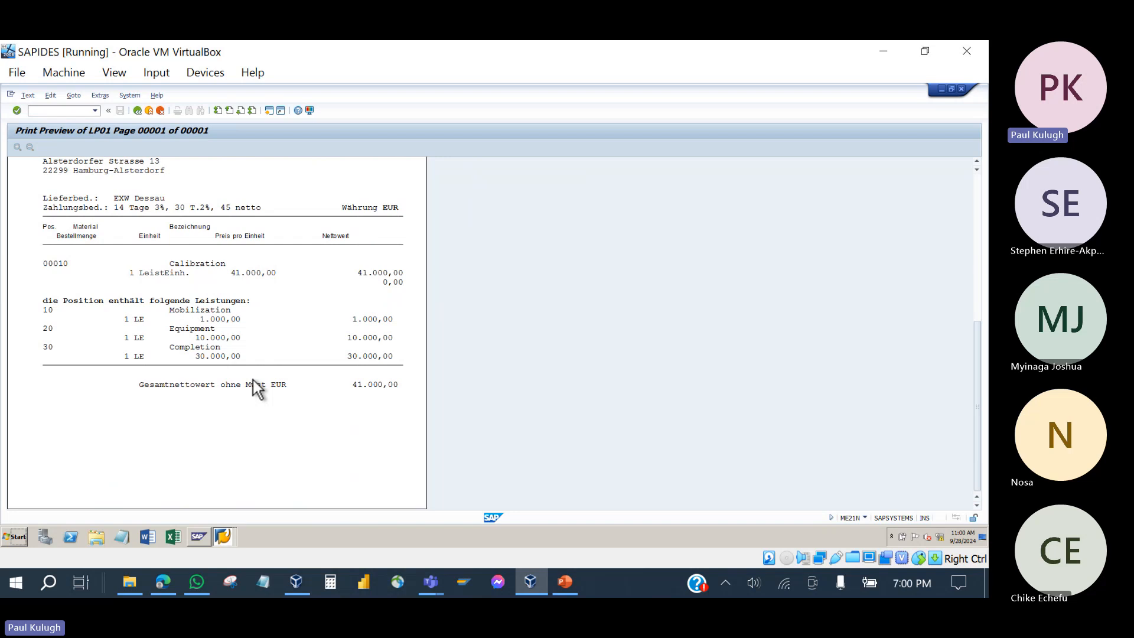
{"action": "scroll", "coordinate": [253, 380], "scroll_direction": "up", "scroll_amount": 4}
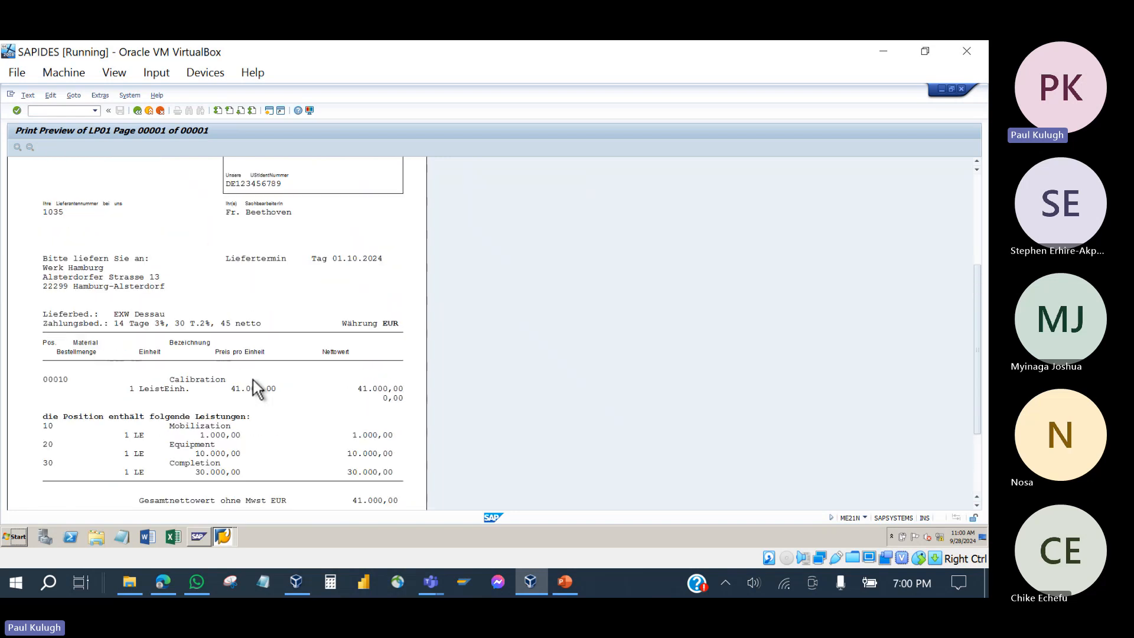
{"action": "left_click", "coordinate": [137, 111]}
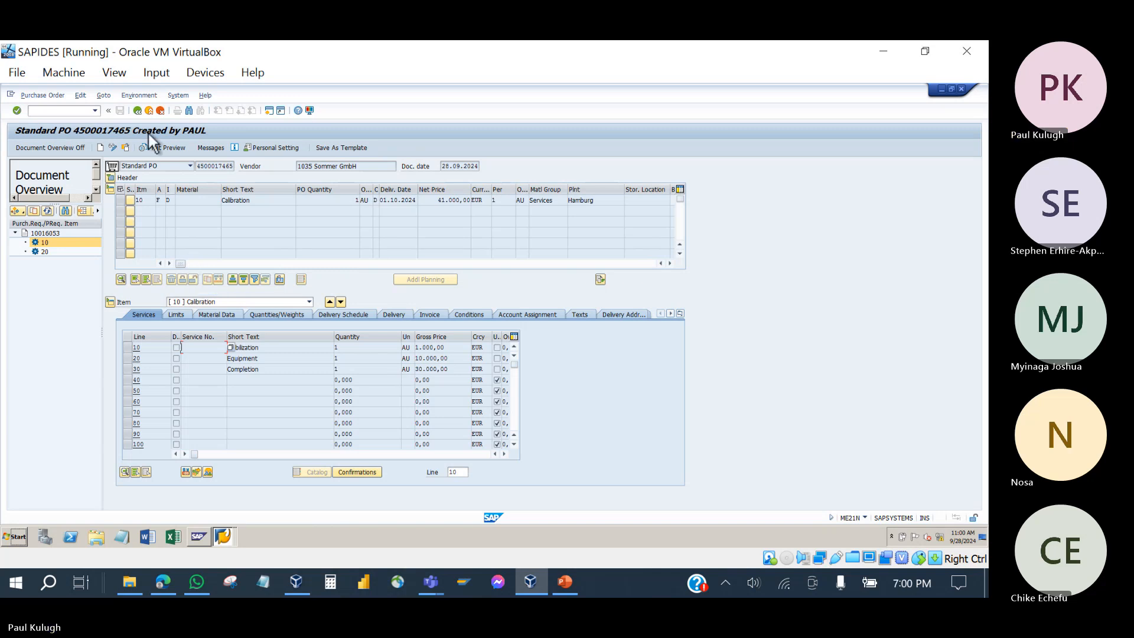
{"action": "left_click", "coordinate": [139, 112]}
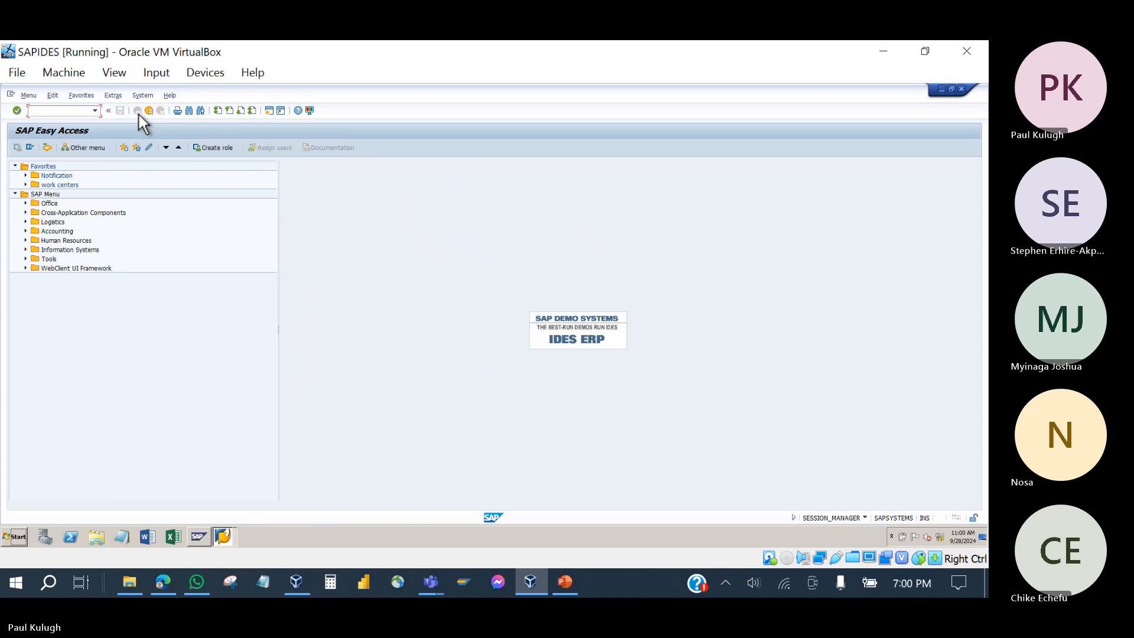
- Start a new purchase order with ME21N and load the purchase requisition into the document overview using the retained selection criteria
{"action": "type", "text": "m"}
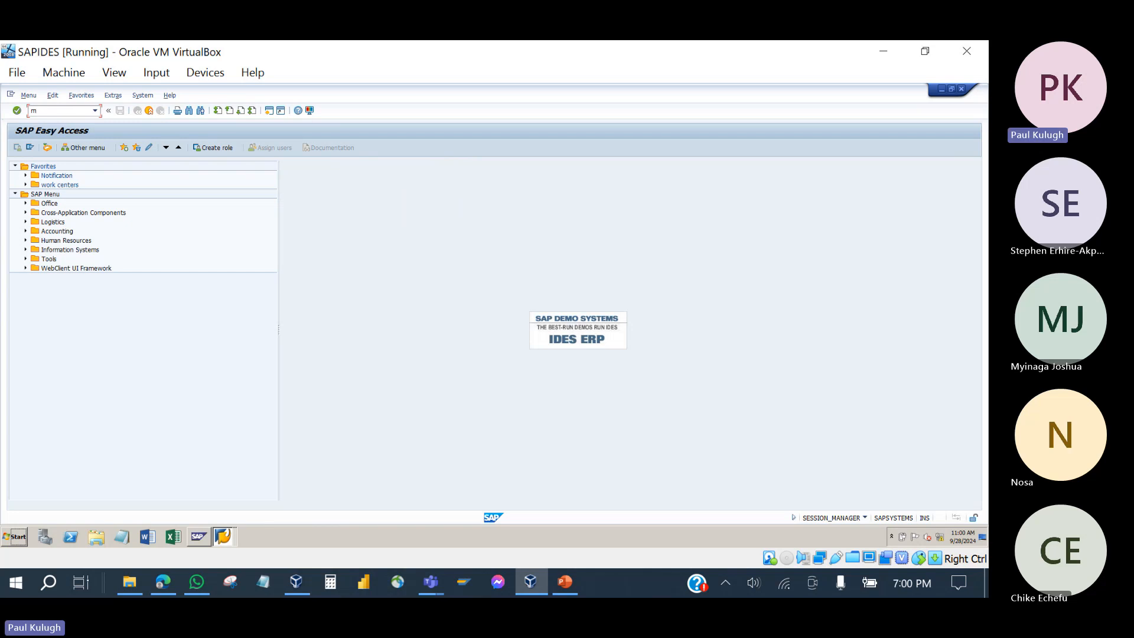
{"action": "type", "text": "21"}
{"action": "key", "text": "Return"}
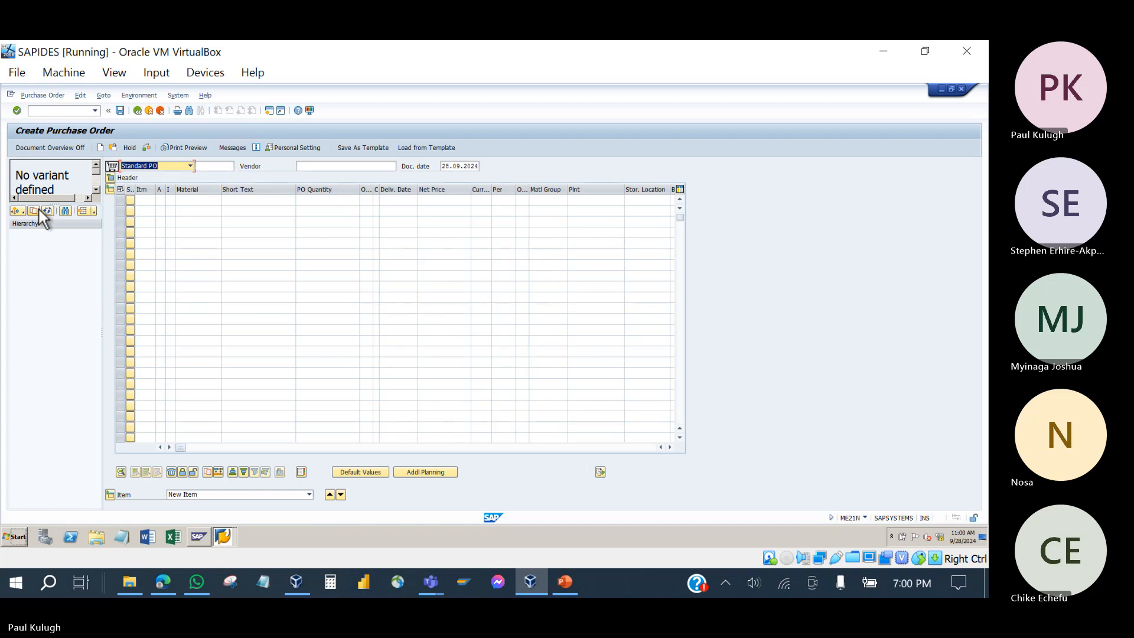
{"action": "left_click", "coordinate": [22, 213]}
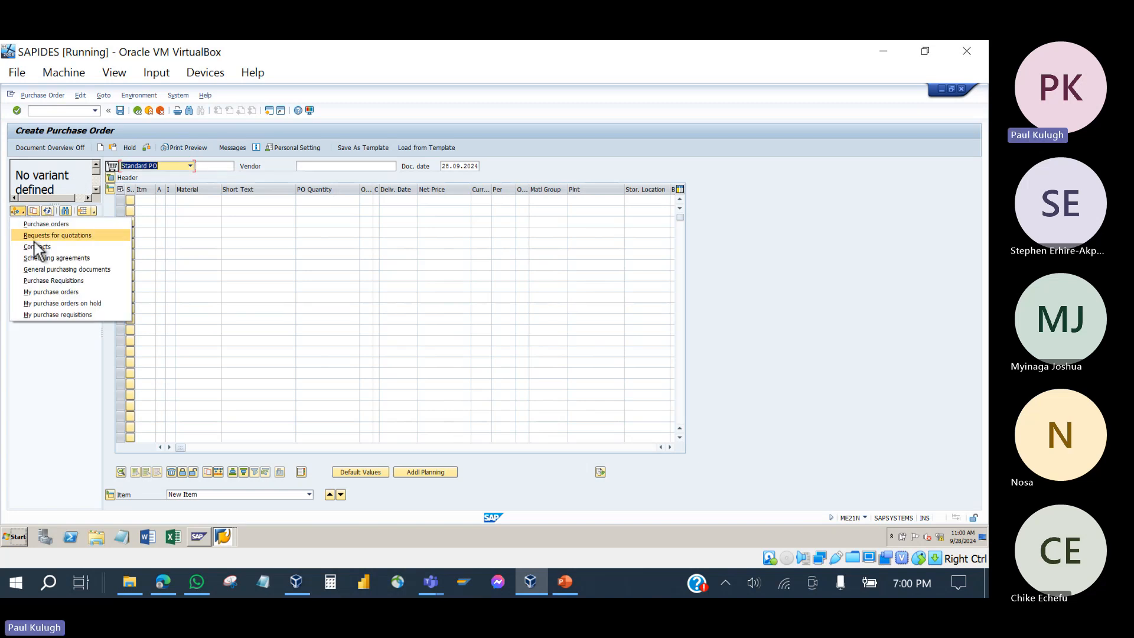
{"action": "left_click", "coordinate": [46, 282]}
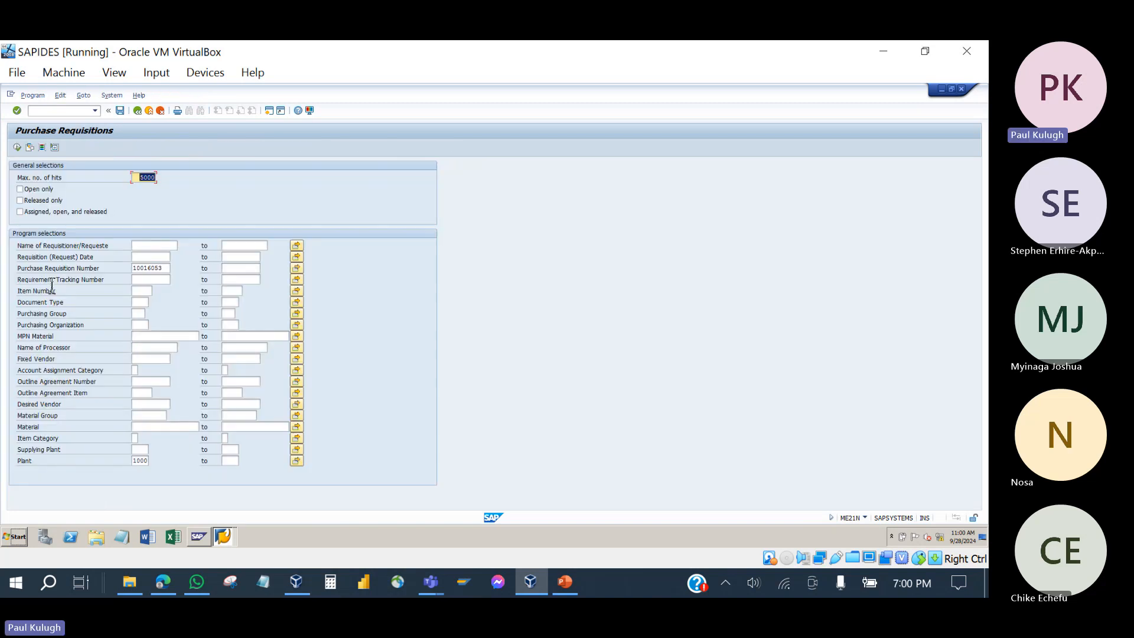
{"action": "left_click", "coordinate": [16, 147]}
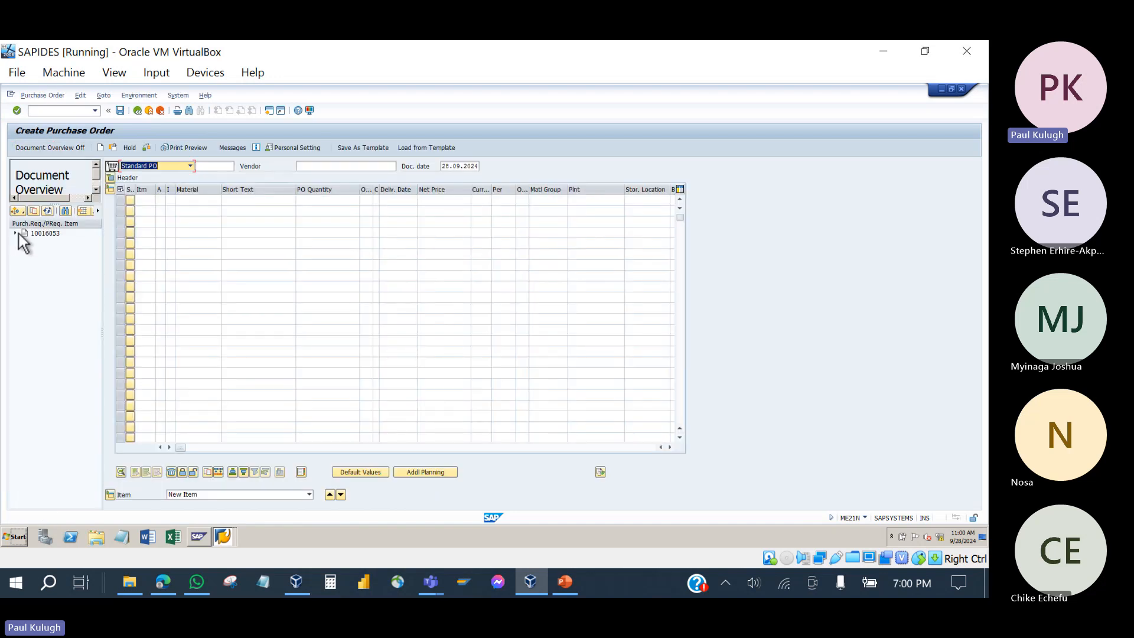
- Adopt requisition item 20 into the purchase order and check its material and short text
{"action": "left_click", "coordinate": [15, 233]}
{"action": "left_click", "coordinate": [43, 253]}
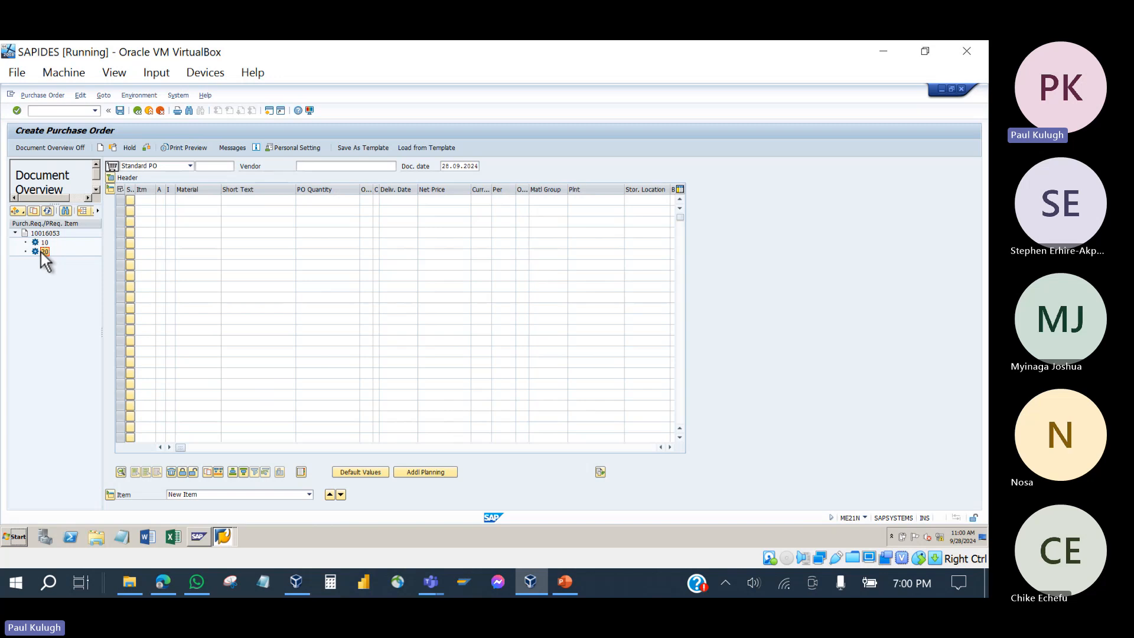
{"action": "left_click", "coordinate": [36, 212]}
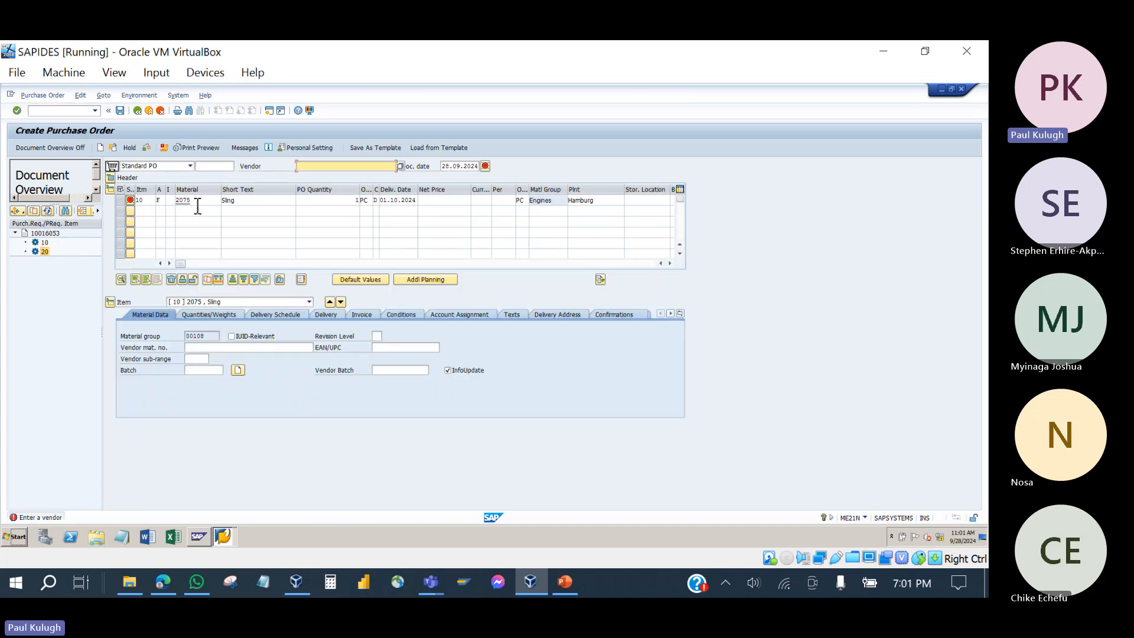
{"action": "double_click", "coordinate": [190, 201]}
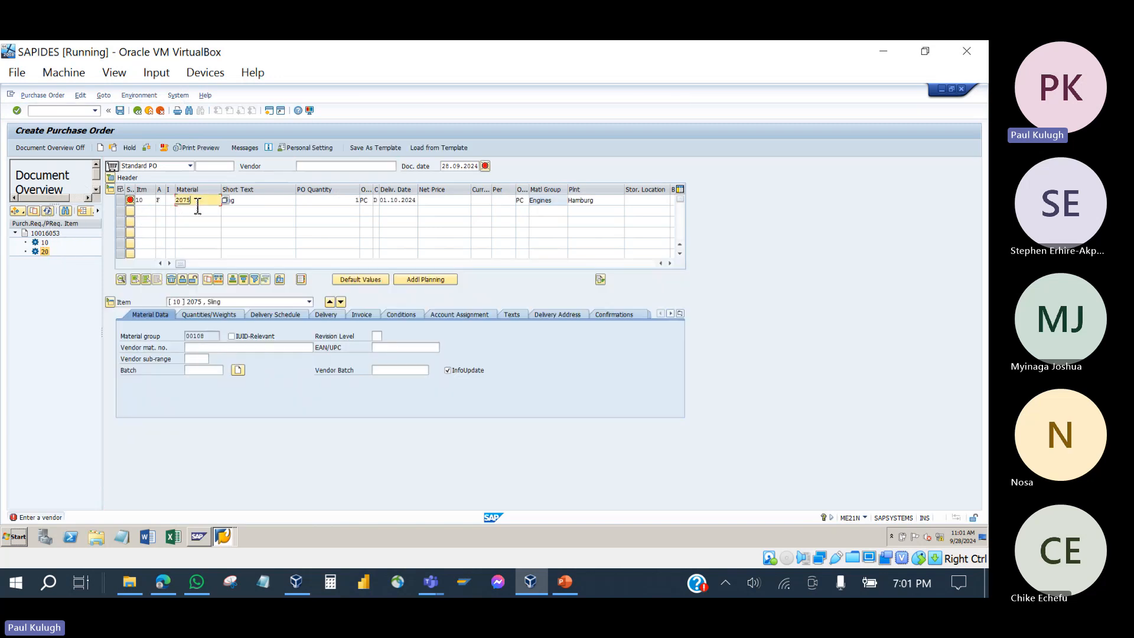
{"action": "left_click", "coordinate": [246, 201]}
- Assign vendor 1035, Sommer GmbH, to the purchase order
{"action": "left_click", "coordinate": [313, 166]}
{"action": "left_click", "coordinate": [312, 168]}
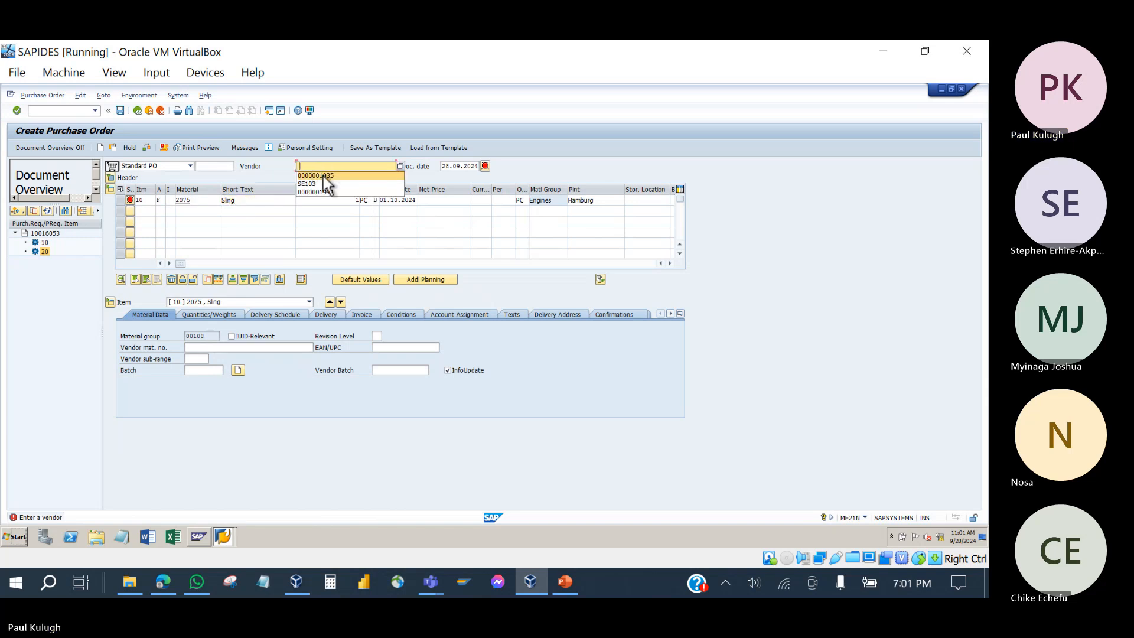
{"action": "left_click", "coordinate": [324, 176]}
{"action": "key", "text": "Return"}
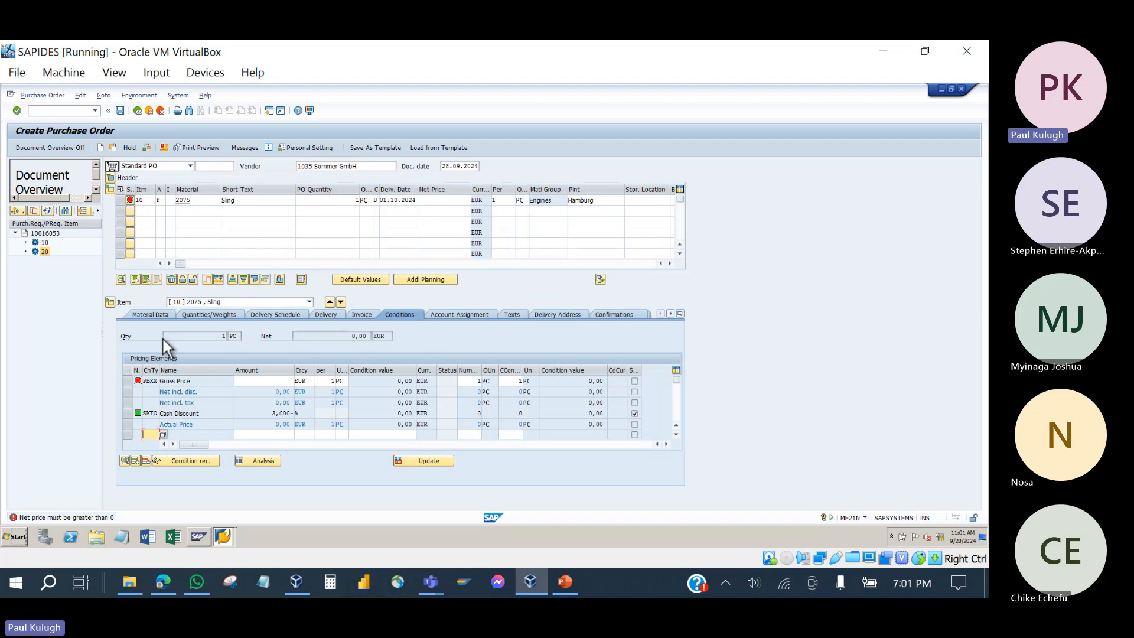
- Set the Sling item's order quantity to 5 PC and its net price to 100 EUR
{"action": "left_click", "coordinate": [341, 202]}
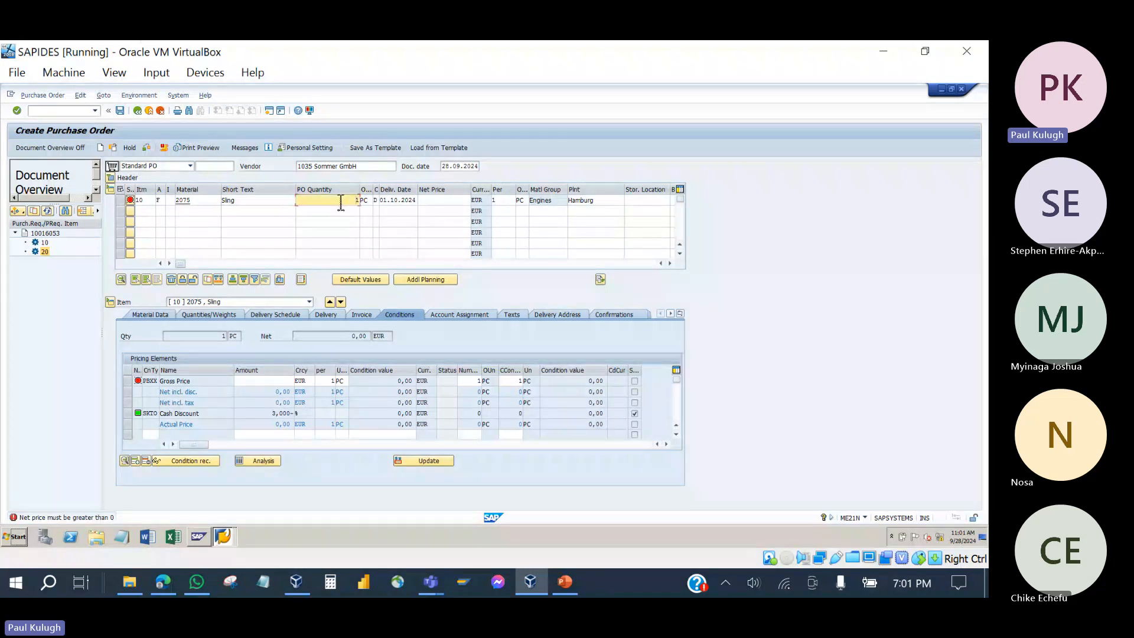
{"action": "type", "text": "5"}
{"action": "left_click", "coordinate": [437, 202]}
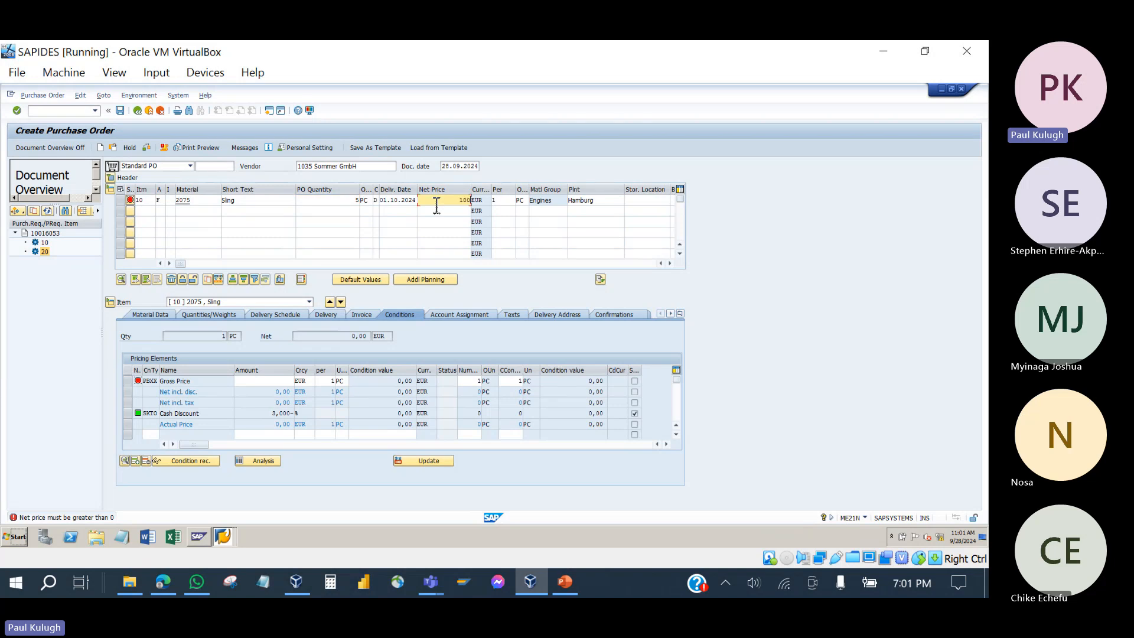
{"action": "type", "text": "100"}
{"action": "key", "text": "Return"}
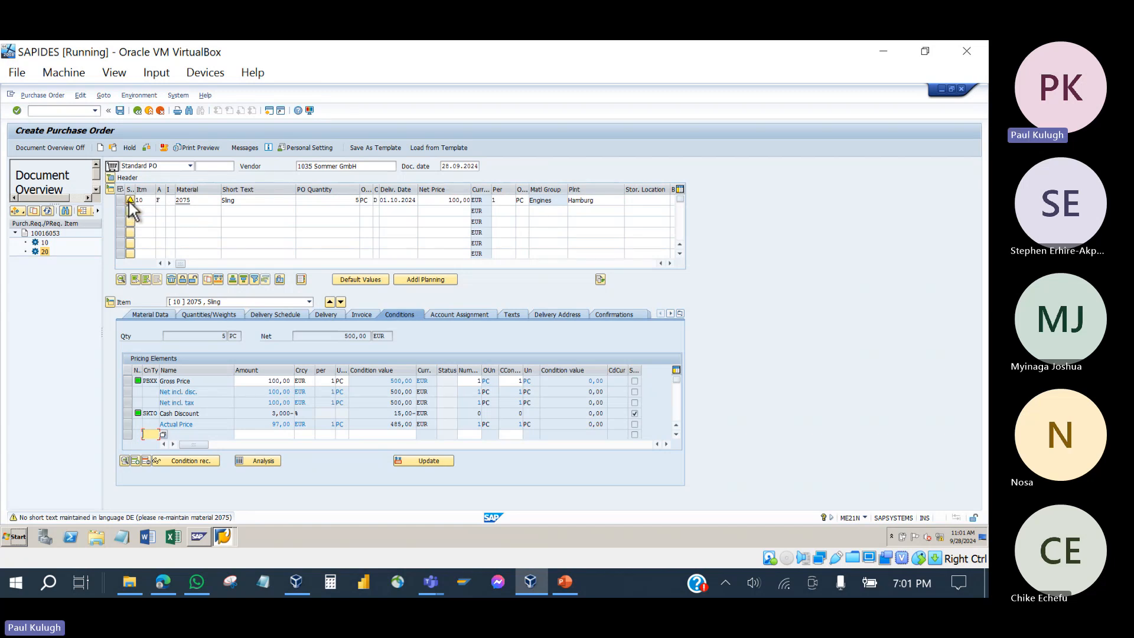
- Save the Sling purchase order, view its number in the message details and close them
{"action": "left_click", "coordinate": [120, 111]}
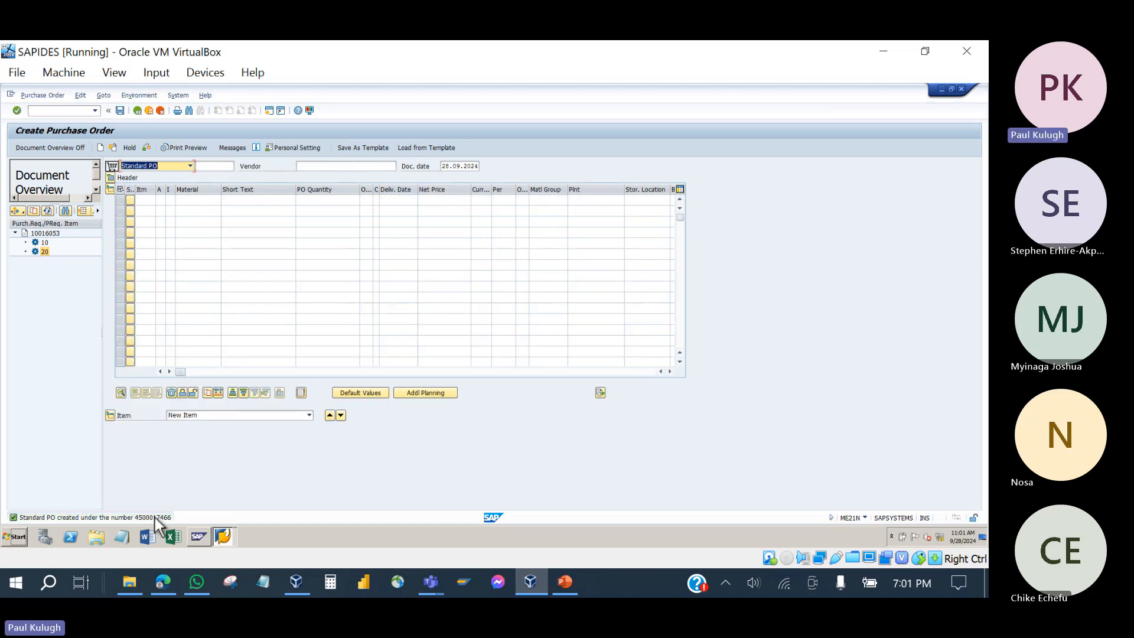
{"action": "double_click", "coordinate": [154, 520]}
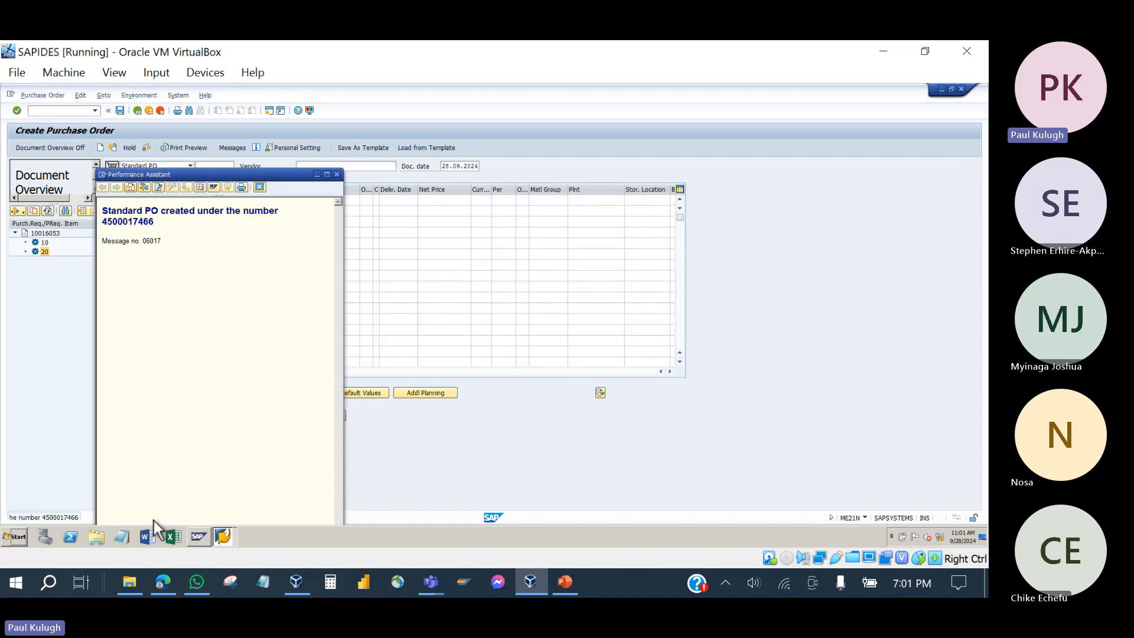
{"action": "double_click", "coordinate": [144, 224]}
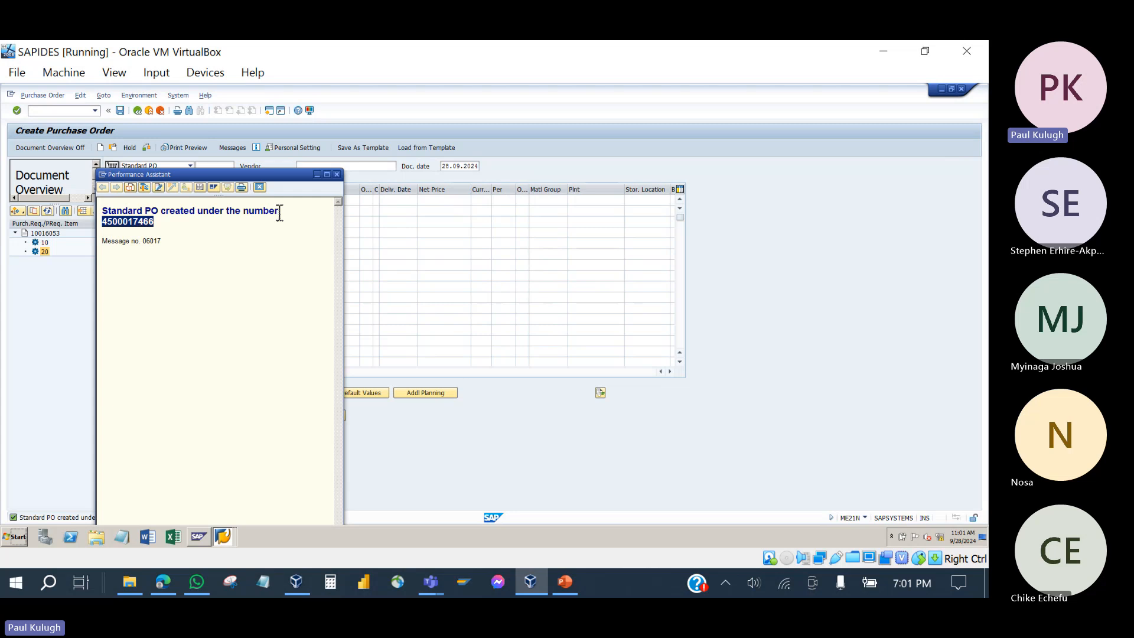
{"action": "left_click", "coordinate": [337, 175]}
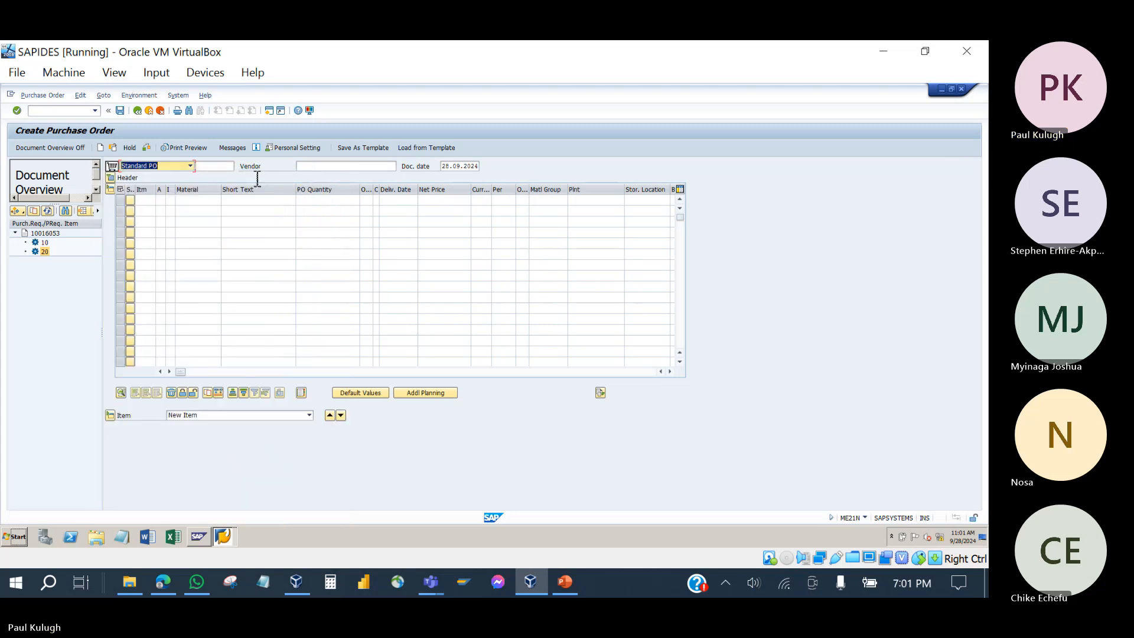
- Open the saved Sling purchase order, examine its print preview from vendor data to net total, and return to SAP Easy Access
{"action": "left_click", "coordinate": [112, 148]}
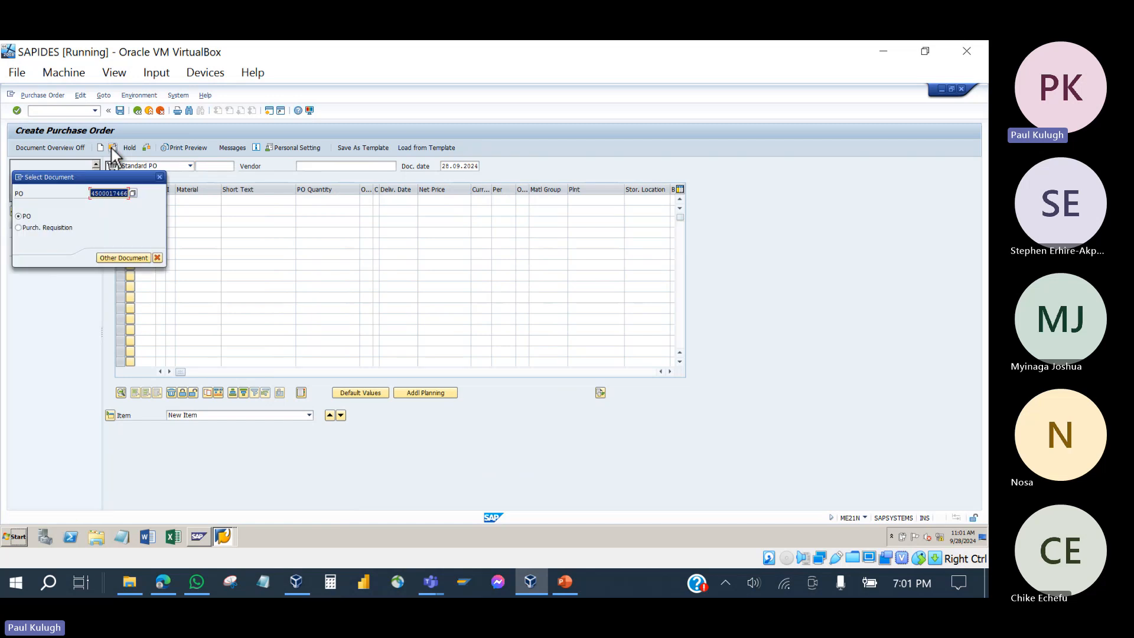
{"action": "key", "text": "Return"}
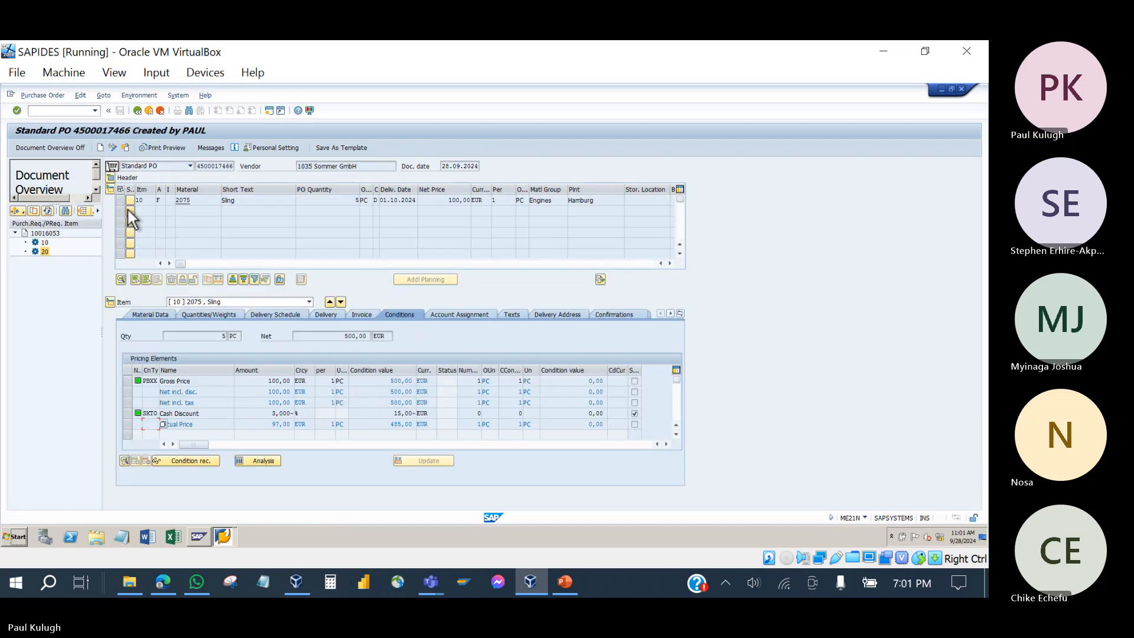
{"action": "left_click", "coordinate": [168, 148]}
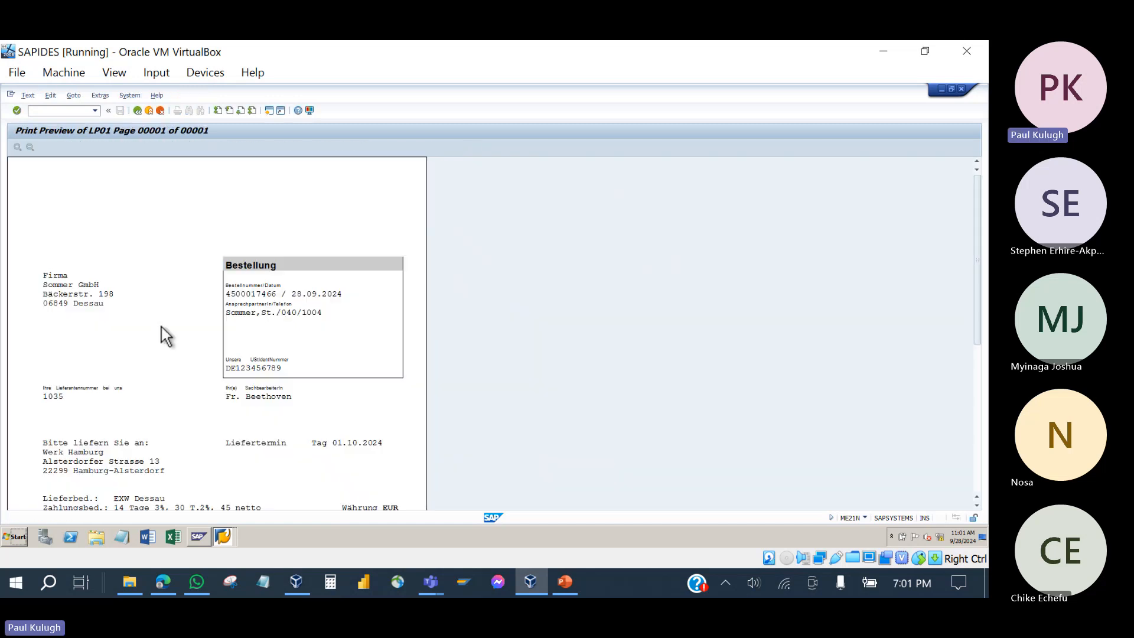
{"action": "scroll", "coordinate": [162, 327], "scroll_direction": "down", "scroll_amount": 5}
{"action": "scroll", "coordinate": [161, 327], "scroll_direction": "down", "scroll_amount": 3}
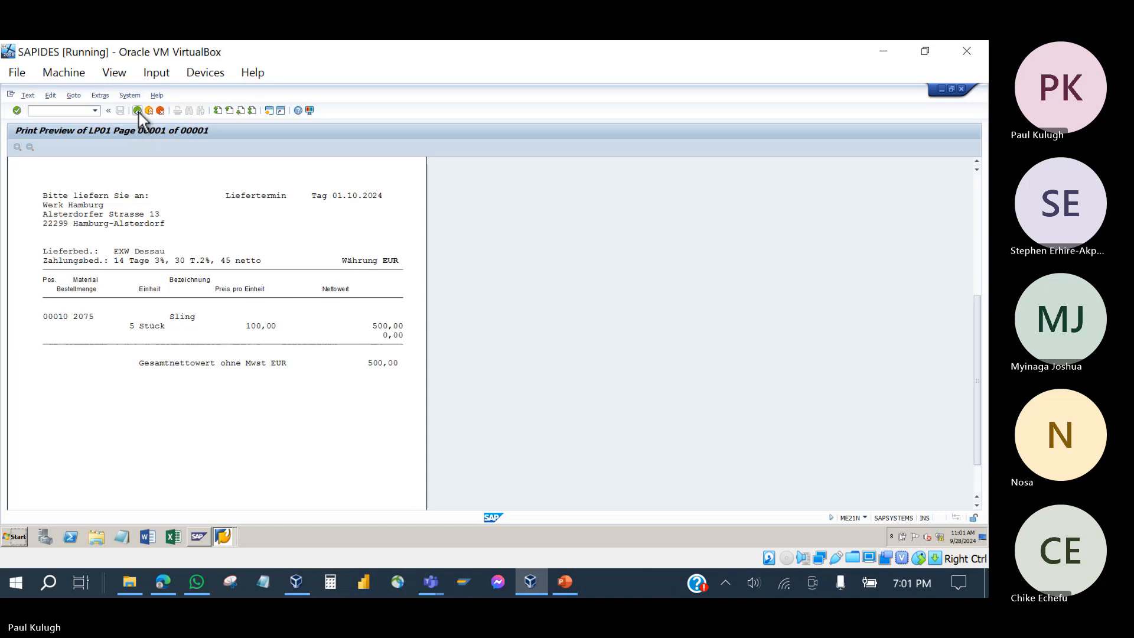
{"action": "scroll", "coordinate": [179, 239], "scroll_direction": "up", "scroll_amount": 8}
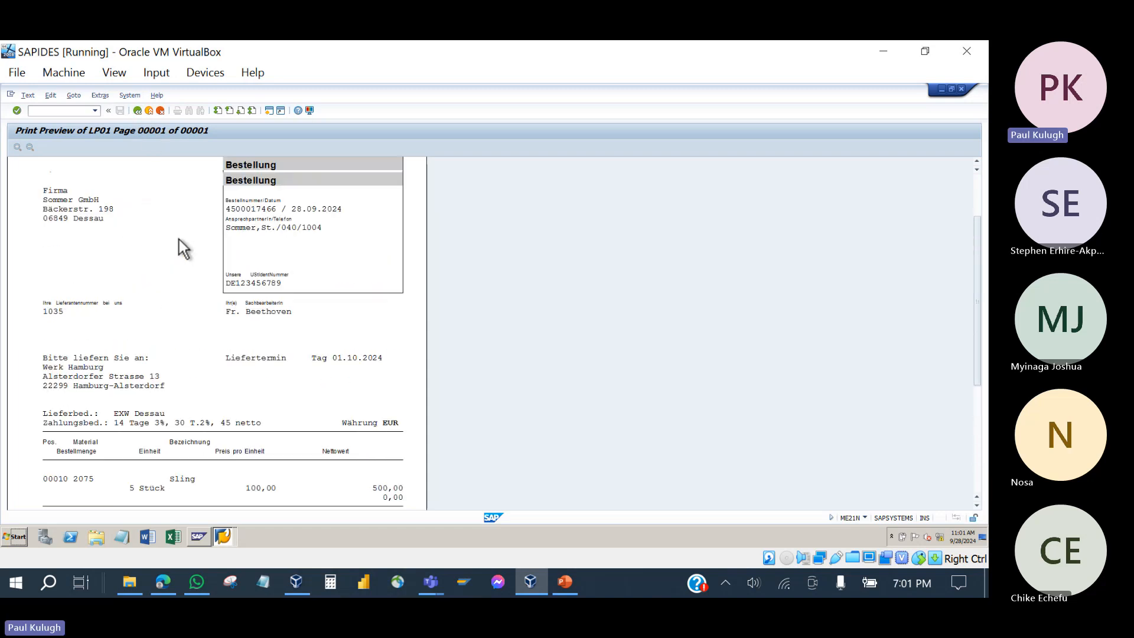
{"action": "left_click", "coordinate": [137, 111]}
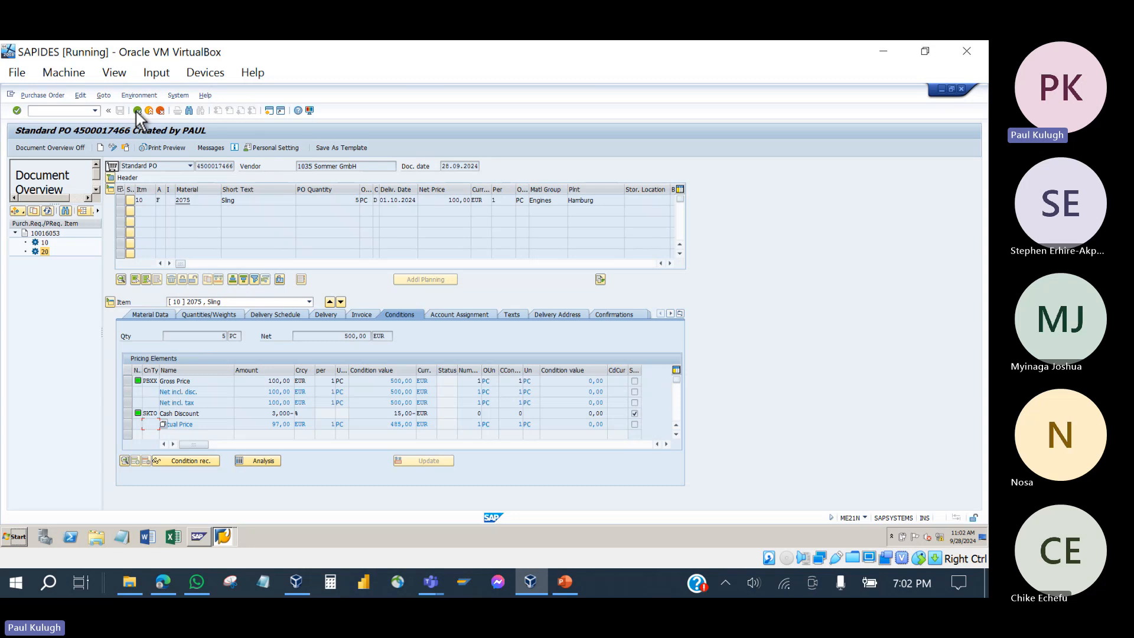
{"action": "left_click", "coordinate": [137, 110]}
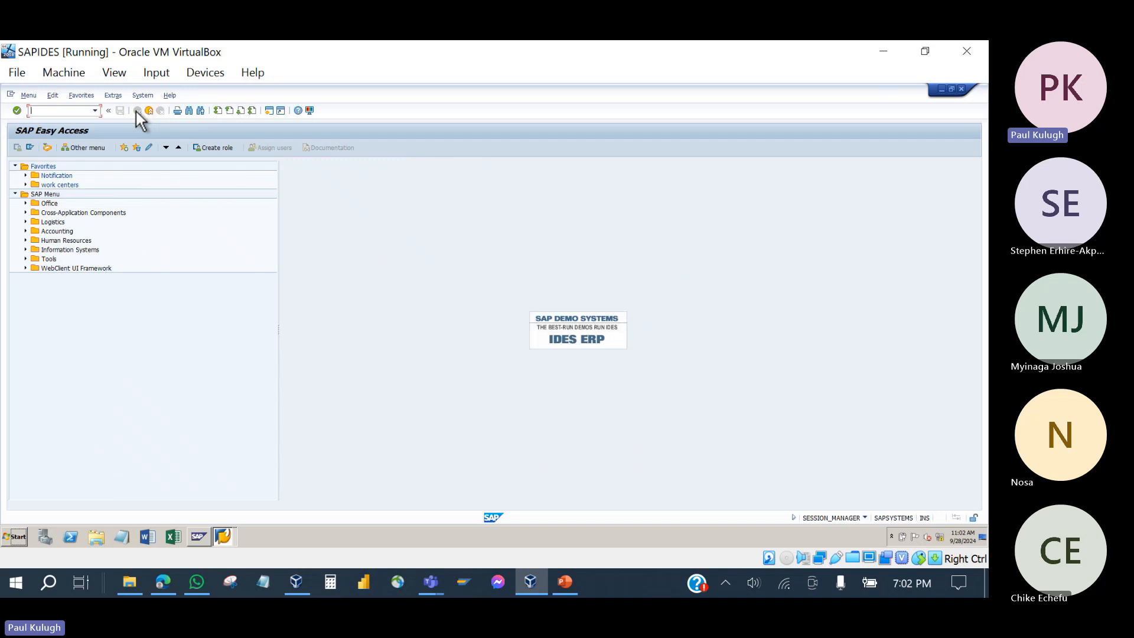
- Switch to another SAP Easy Access session and open the maintenance order's operations in IW32
{"action": "left_click", "coordinate": [223, 537]}
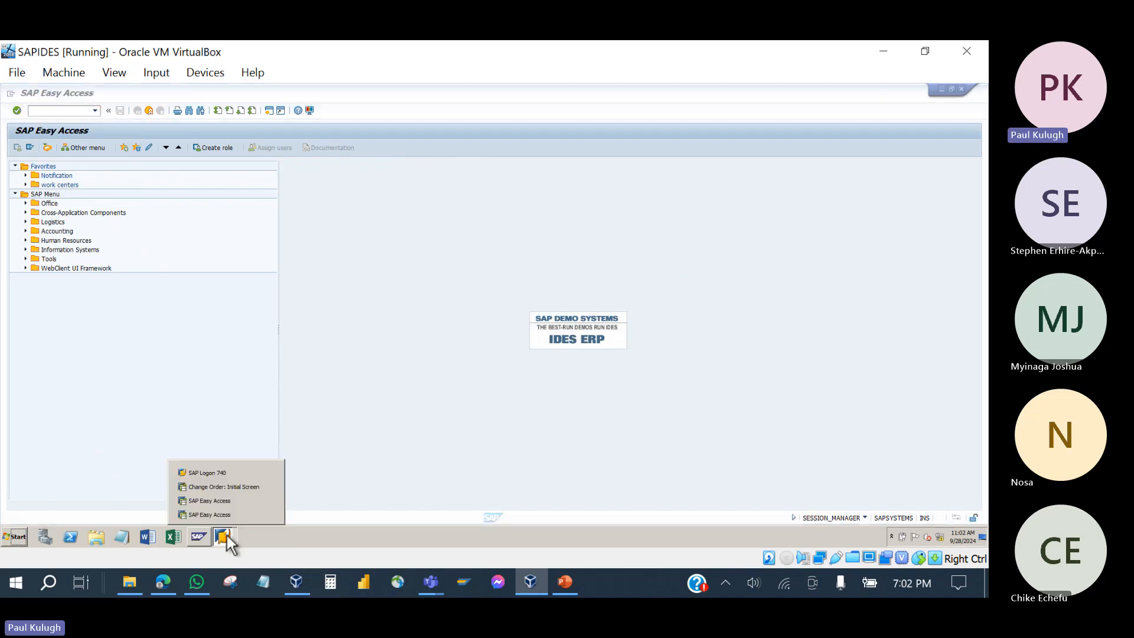
{"action": "left_click", "coordinate": [228, 504]}
{"action": "left_click", "coordinate": [58, 113]}
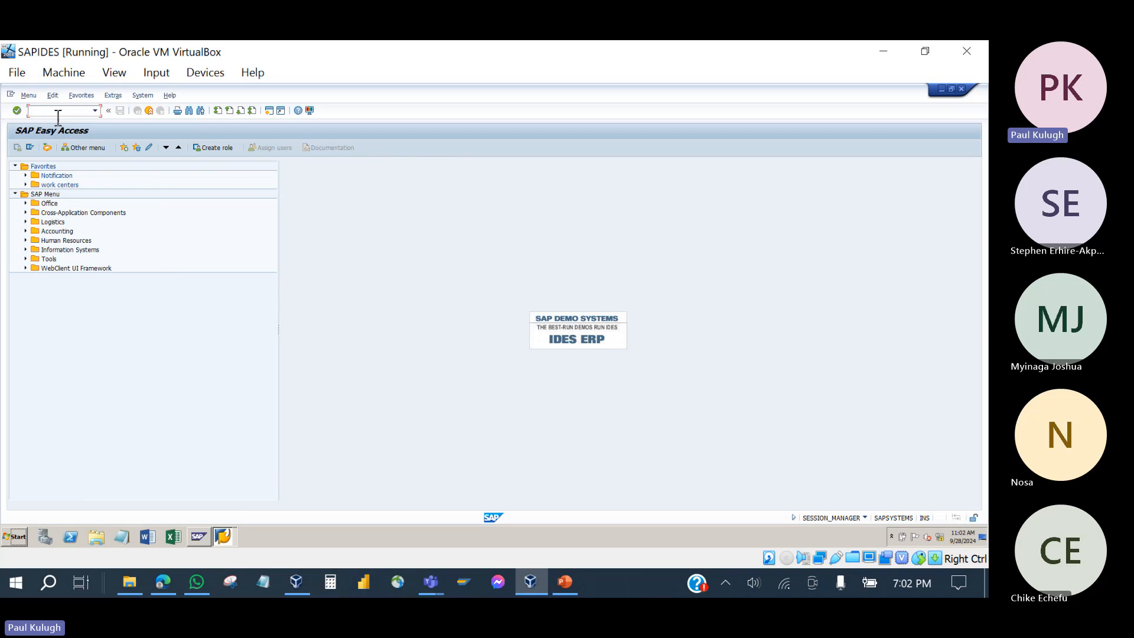
{"action": "type", "text": "mm"}
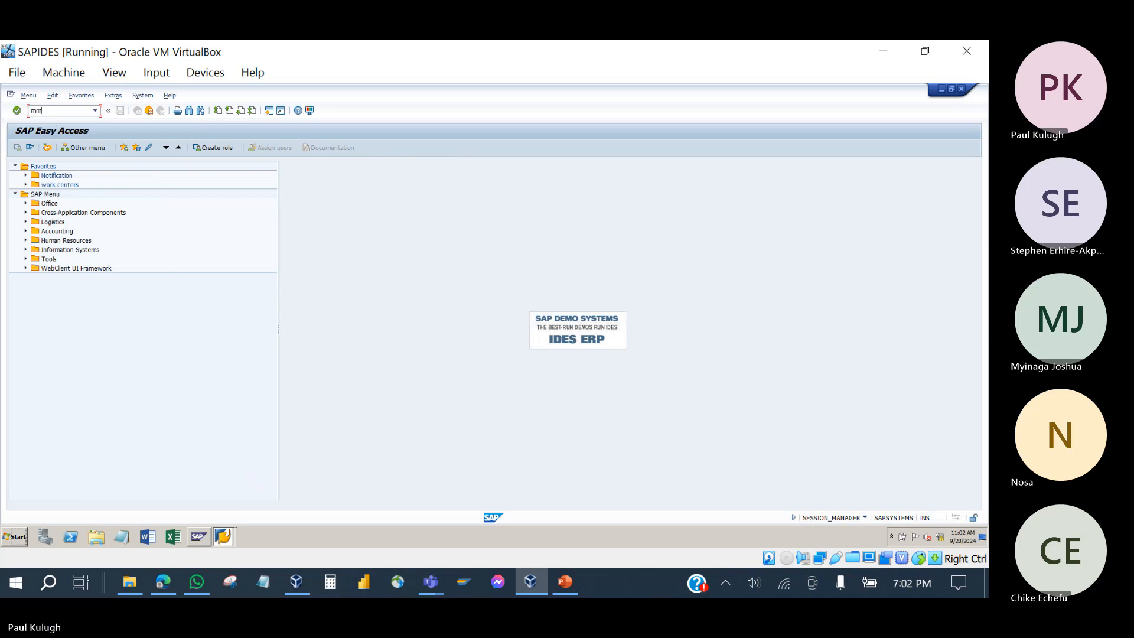
{"action": "key", "text": "BackSpace"}
{"action": "key", "text": "BackSpace"}
{"action": "type", "text": "iw32"}
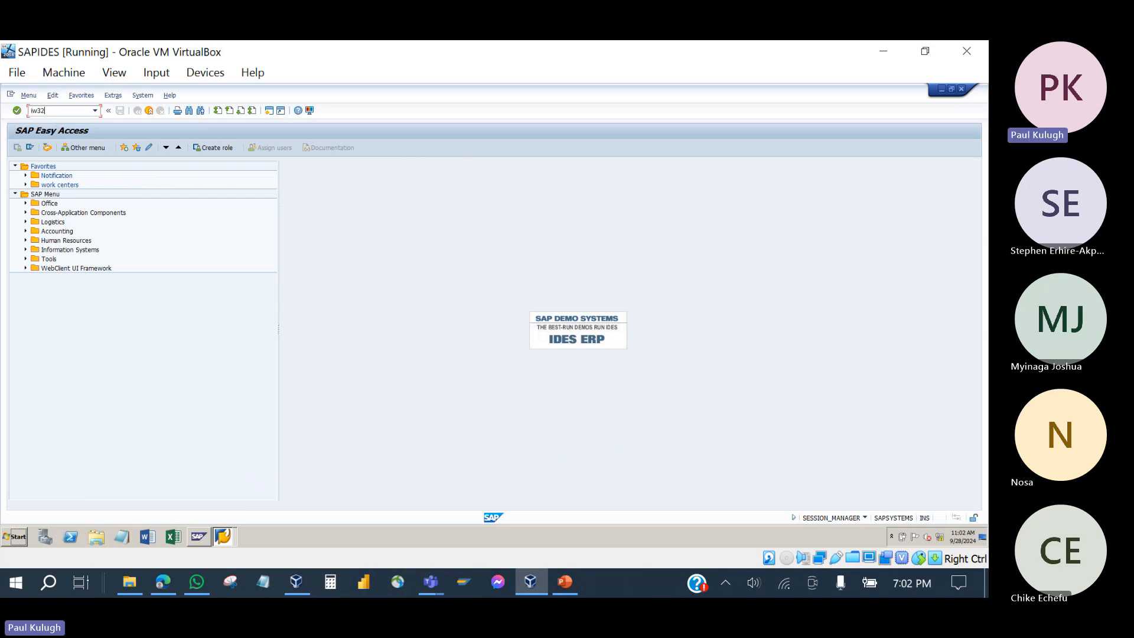
{"action": "key", "text": "Return"}
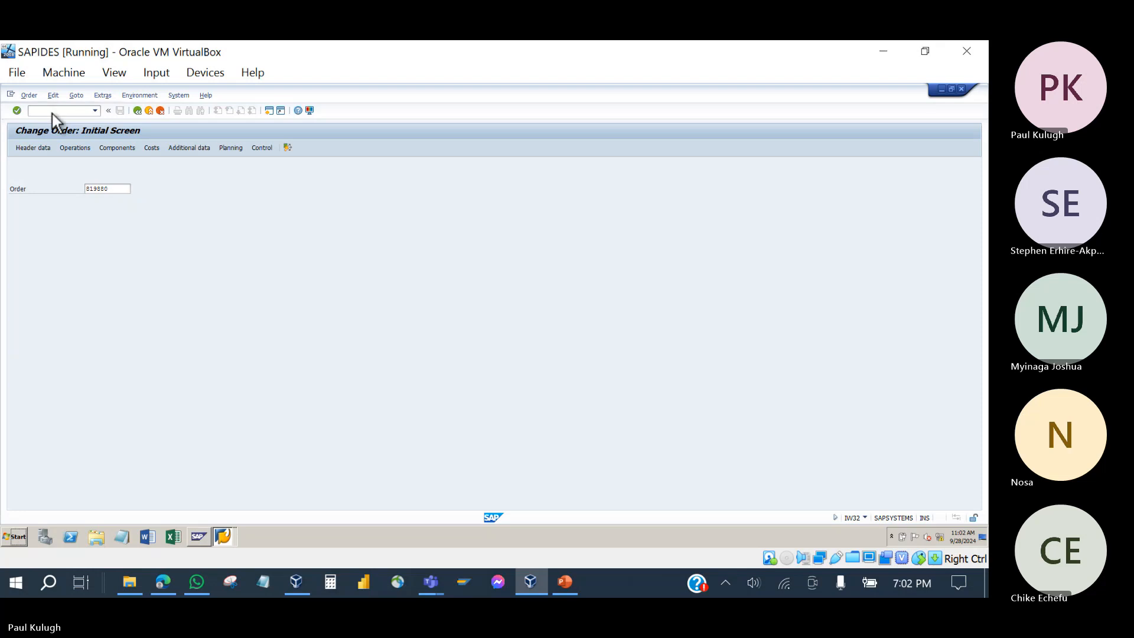
{"action": "key", "text": "Return"}
{"action": "left_click", "coordinate": [102, 204]}
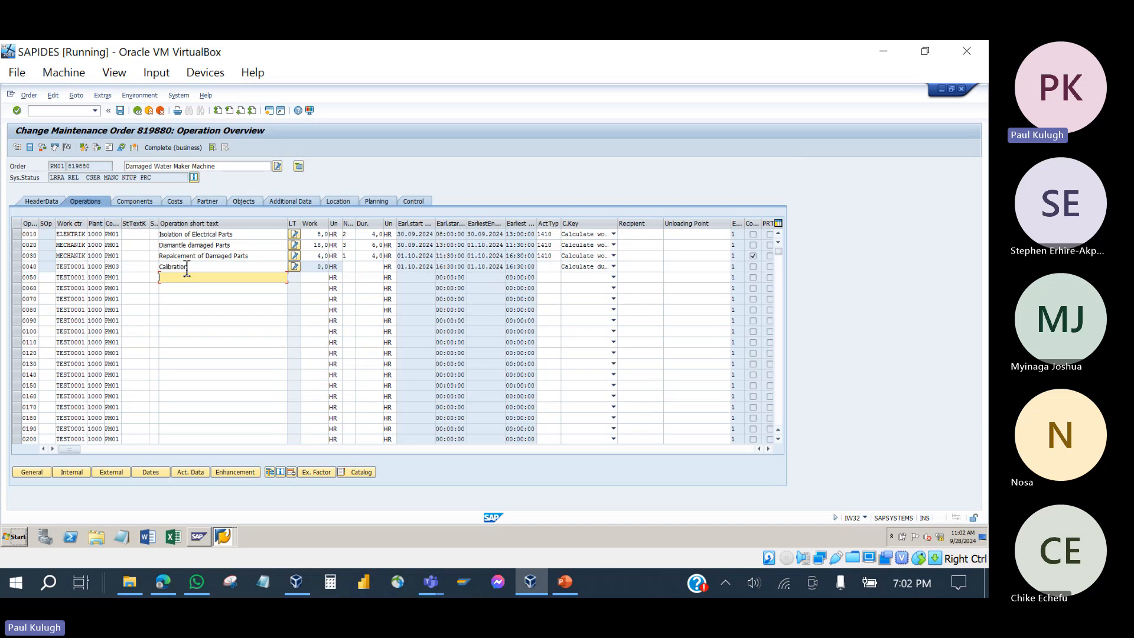
- Open the external processing details of operation 0040 Calibration and switch to its actual data
{"action": "left_click", "coordinate": [18, 267]}
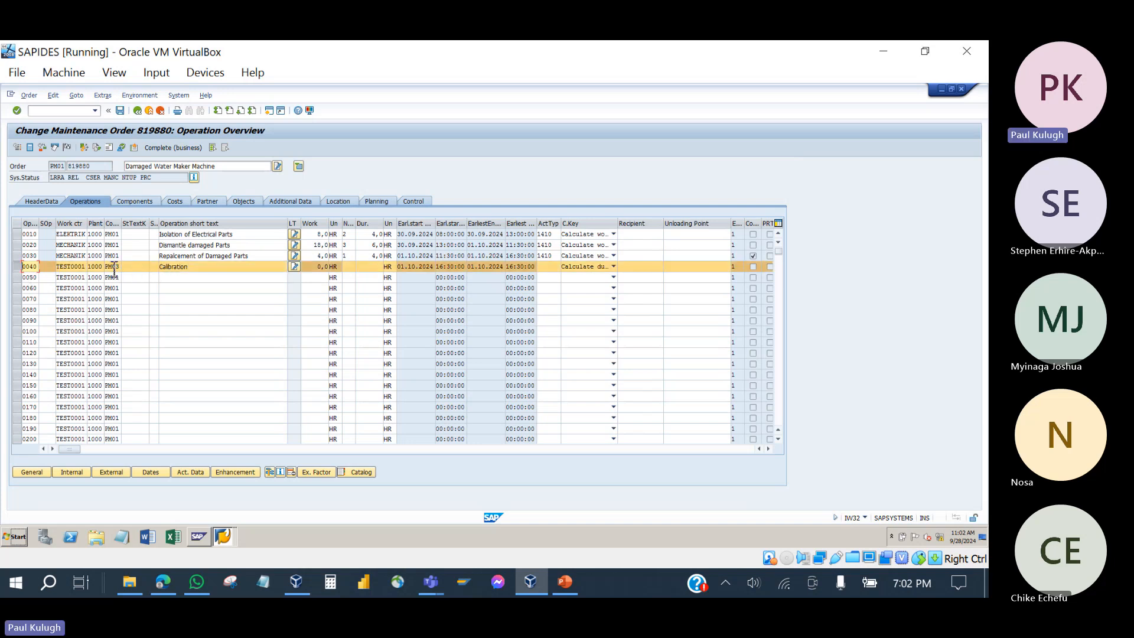
{"action": "left_click", "coordinate": [114, 267]}
{"action": "left_click", "coordinate": [17, 267]}
{"action": "left_click", "coordinate": [17, 266]}
{"action": "left_click", "coordinate": [110, 473]}
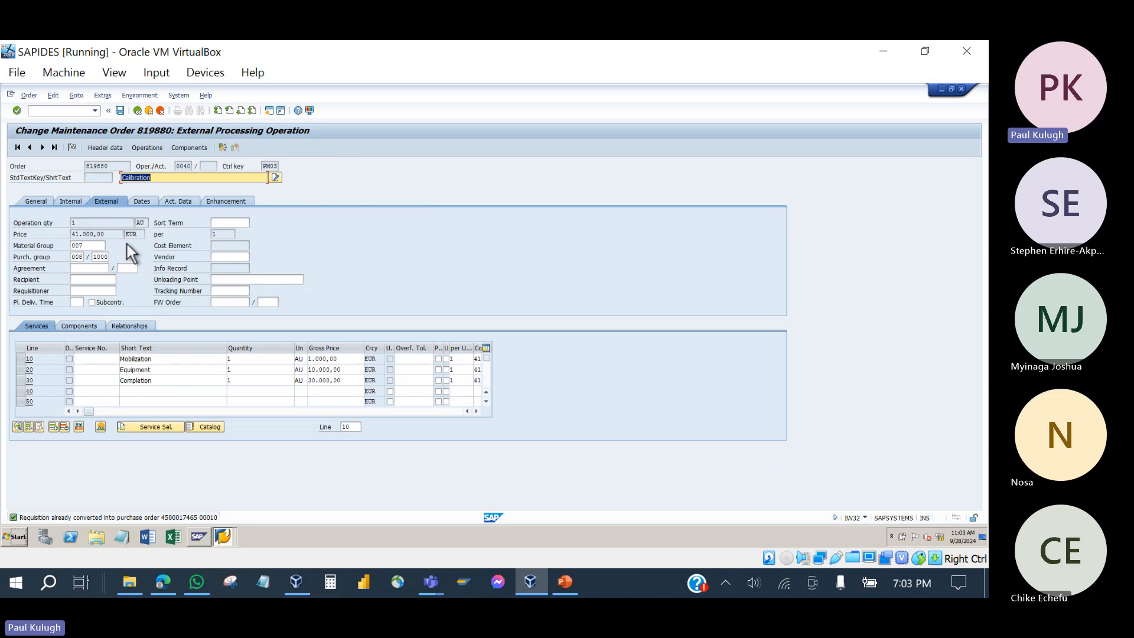
{"action": "left_click", "coordinate": [180, 201]}
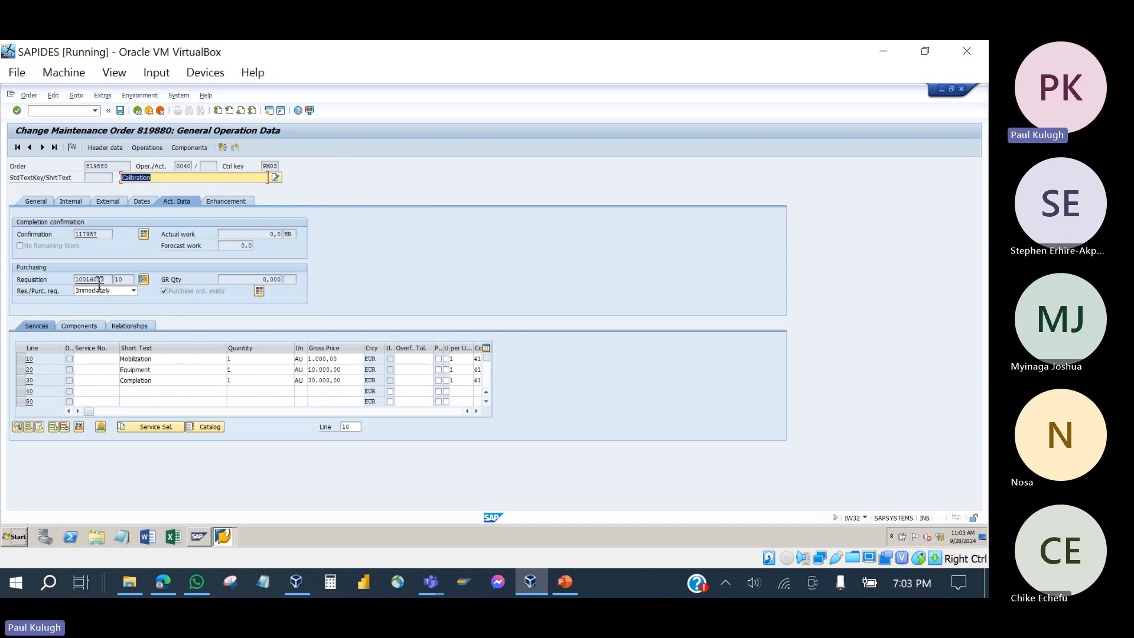
- Open the Calibration operation's purchase requisition and display the processing status of item 10
{"action": "double_click", "coordinate": [96, 280]}
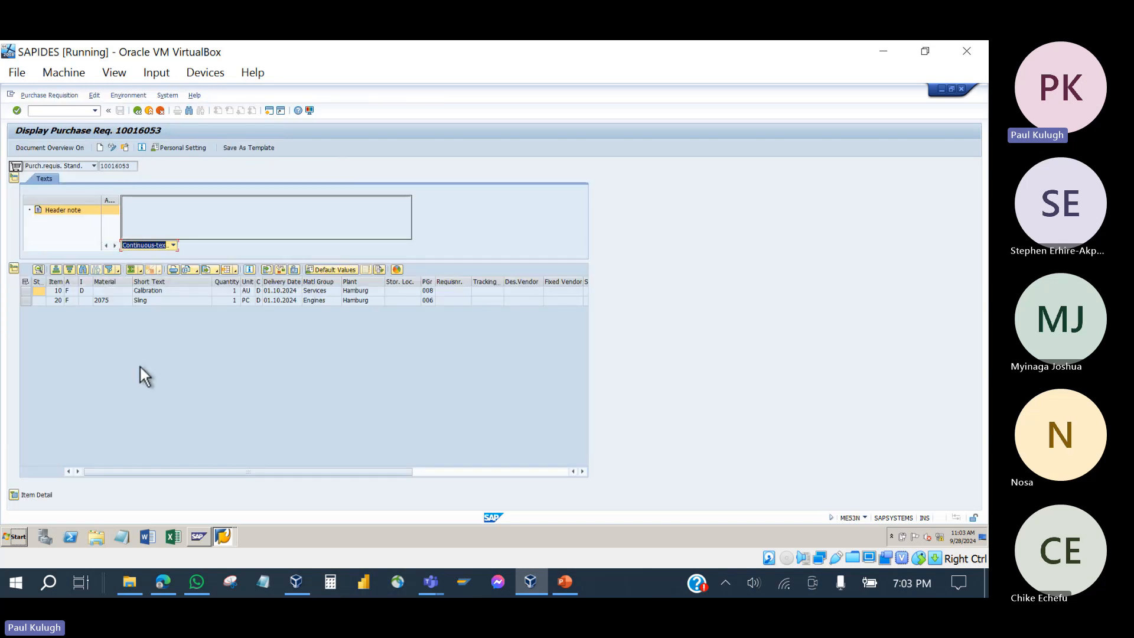
{"action": "left_click", "coordinate": [10, 495]}
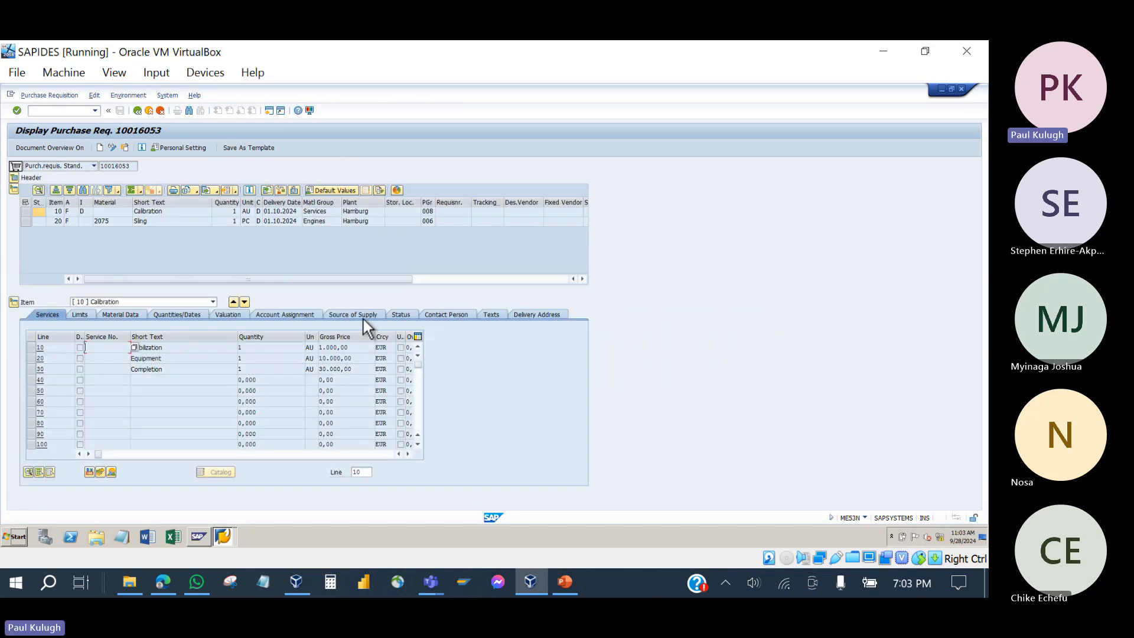
{"action": "left_click", "coordinate": [396, 314]}
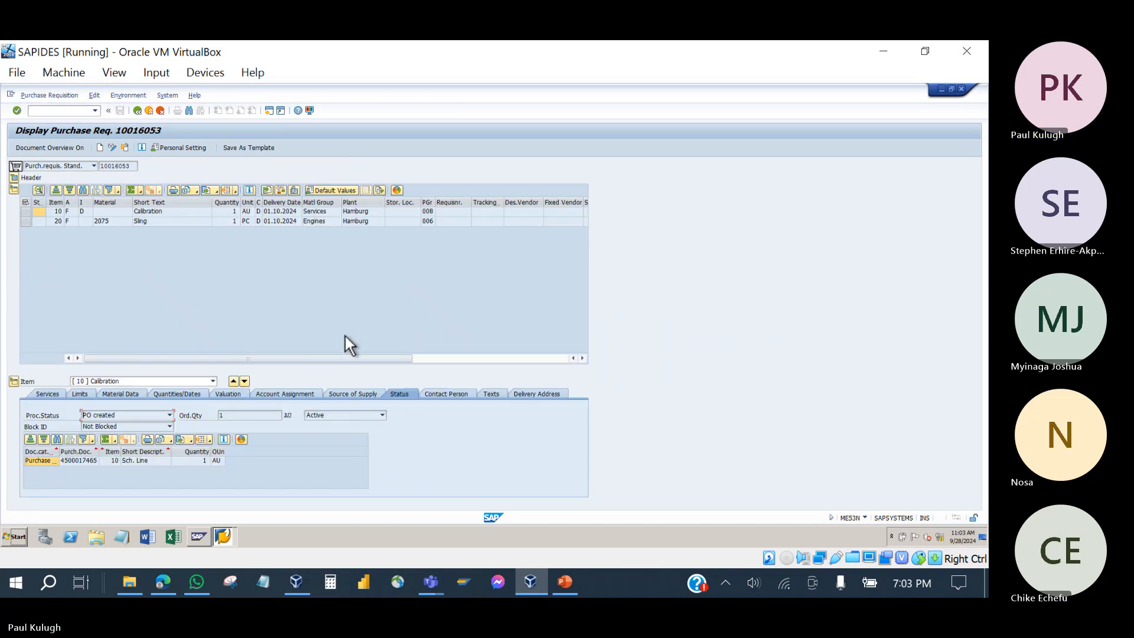
- Open the purchase order linked to the requisition item, examine the ordered amounts in its header status, and return to the operation
{"action": "double_click", "coordinate": [77, 460]}
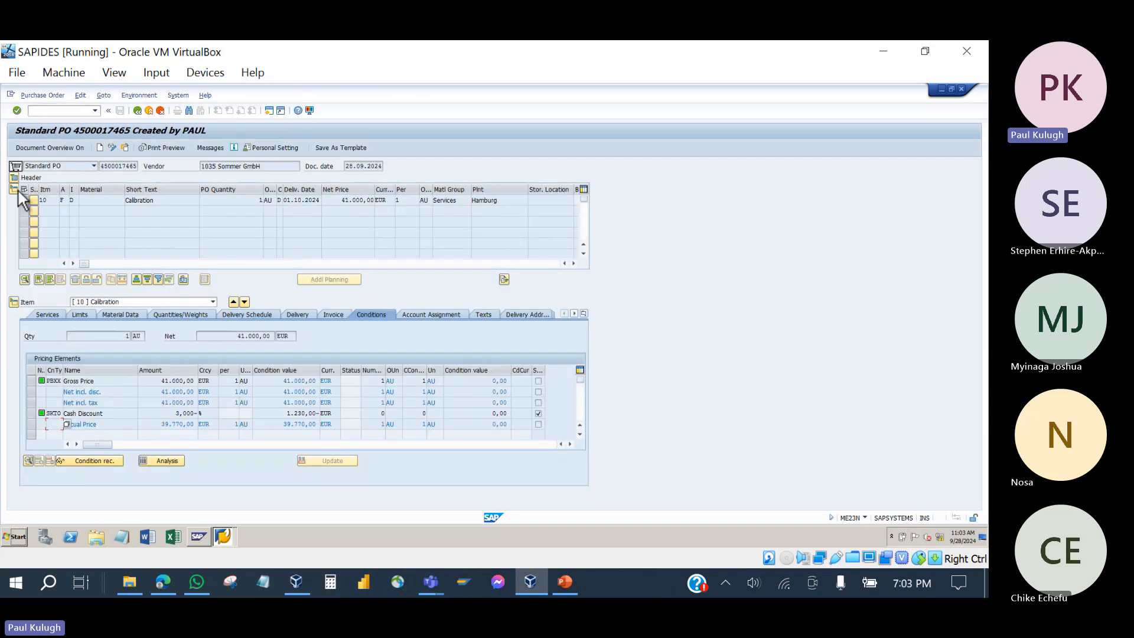
{"action": "left_click", "coordinate": [14, 178]}
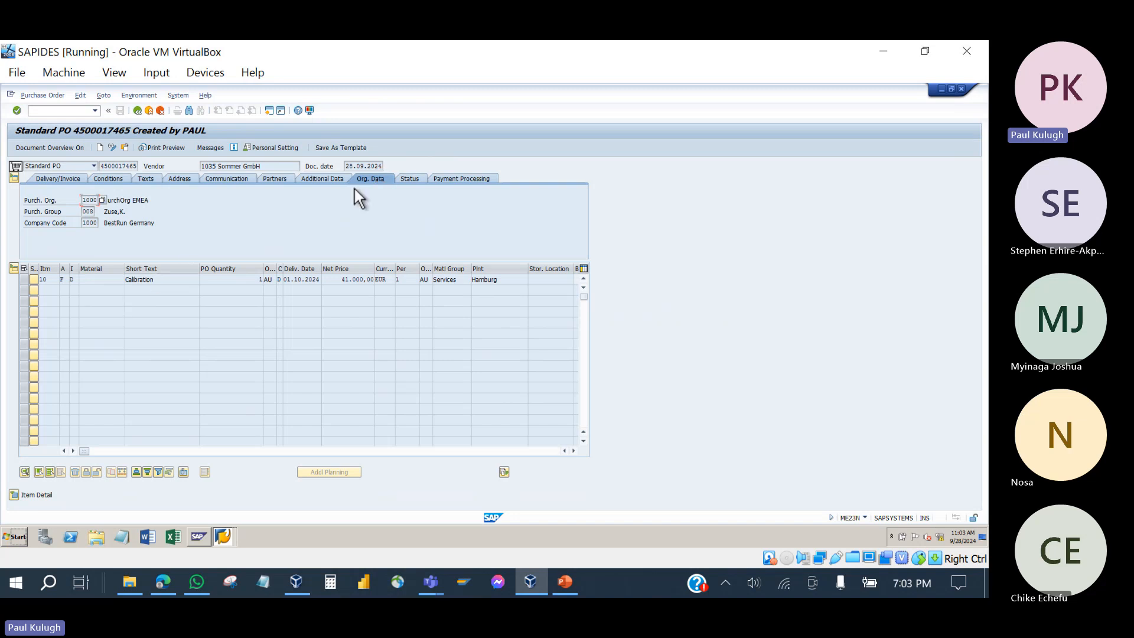
{"action": "left_click", "coordinate": [409, 179]}
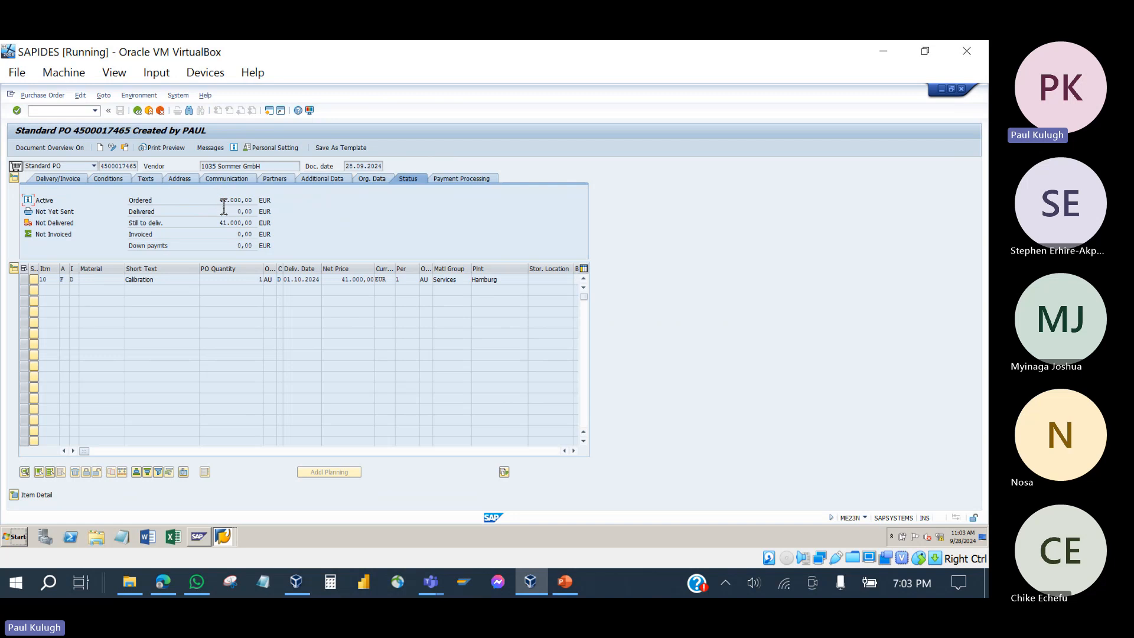
{"action": "left_click_drag", "start_coordinate": [223, 204], "coordinate": [256, 215]}
{"action": "left_click", "coordinate": [137, 111]}
{"action": "left_click", "coordinate": [136, 111]}
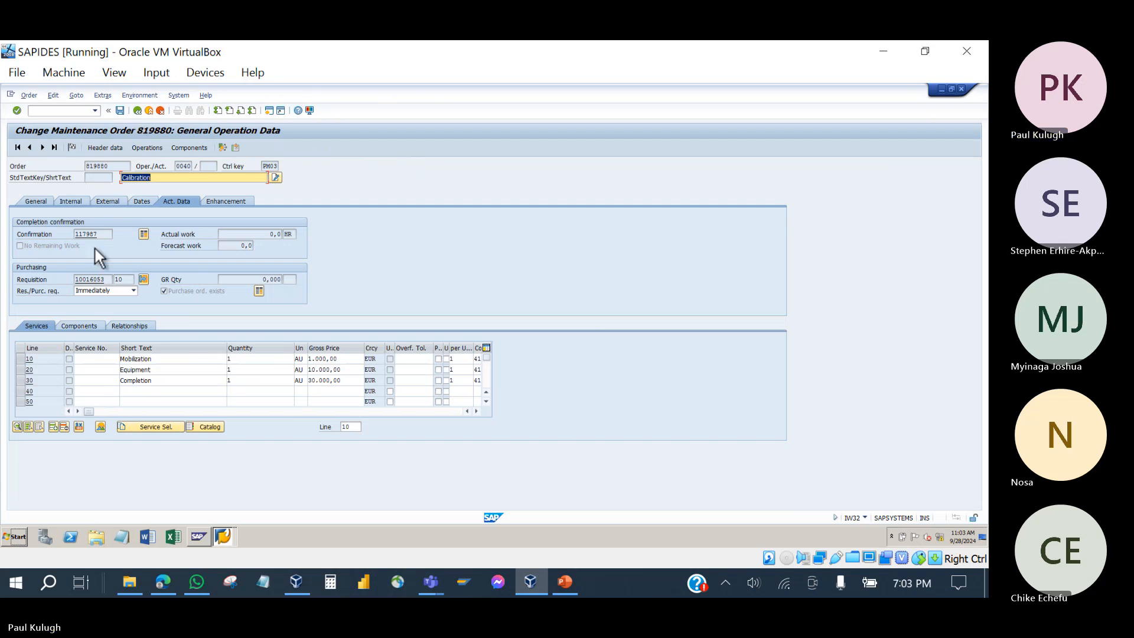
- Reopen the linked purchase order through the requisition and check the delivered amount in its header status
{"action": "double_click", "coordinate": [98, 279]}
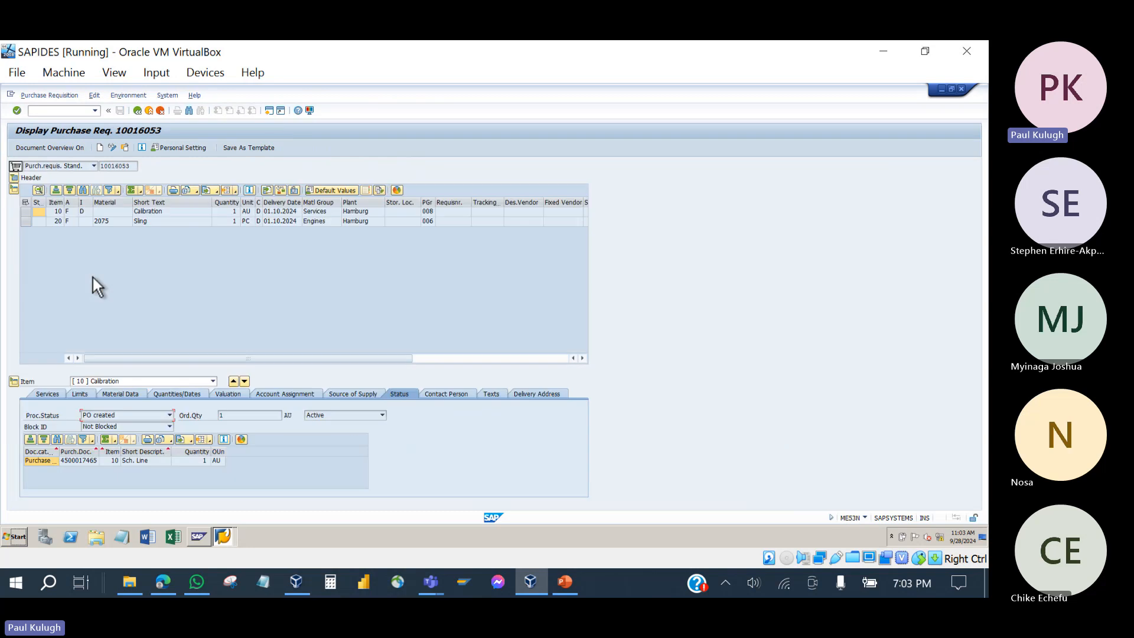
{"action": "double_click", "coordinate": [84, 458]}
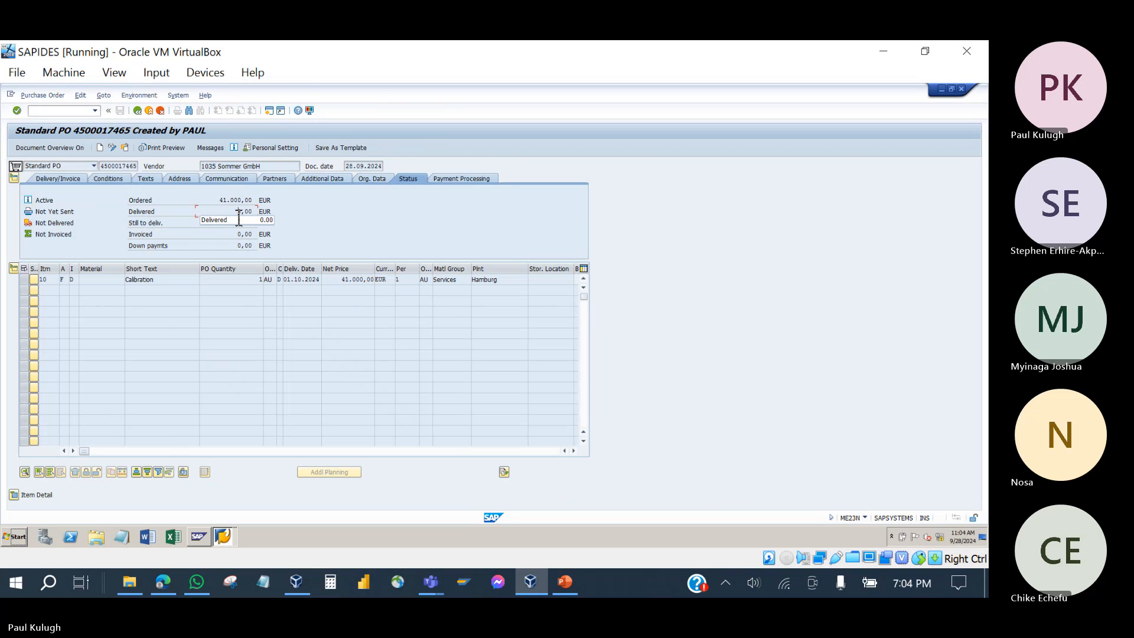
{"action": "left_click_drag", "start_coordinate": [239, 217], "coordinate": [270, 217]}
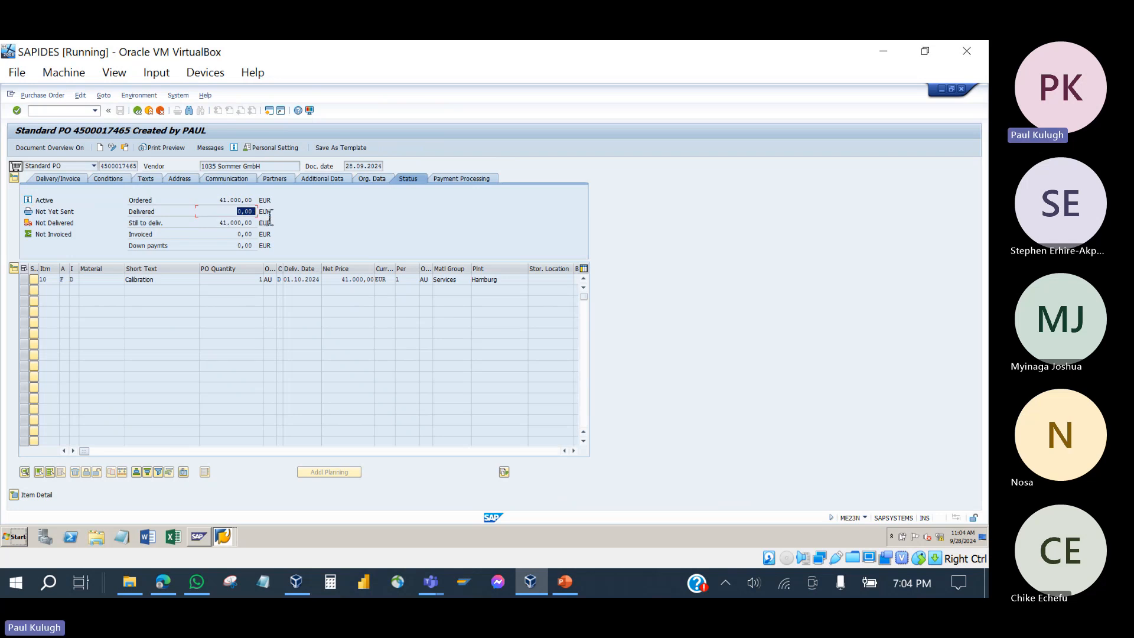
- Examine the Calibration item's service lines and gross prices, recheck the header status, and return to the maintenance order's operation
{"action": "left_click", "coordinate": [14, 494]}
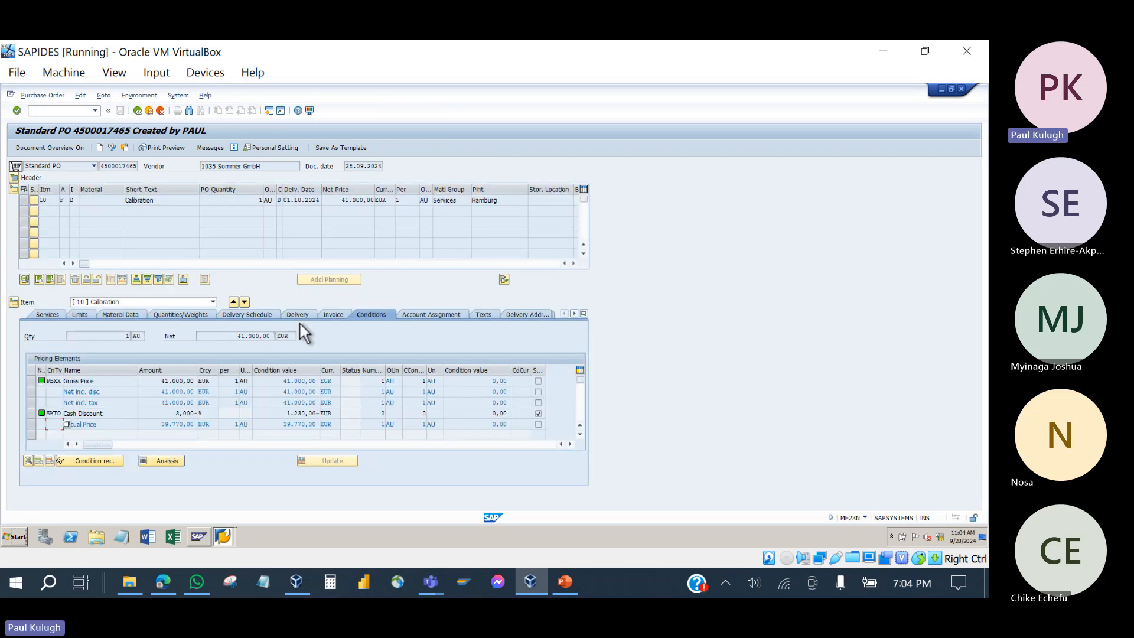
{"action": "left_click", "coordinate": [58, 314]}
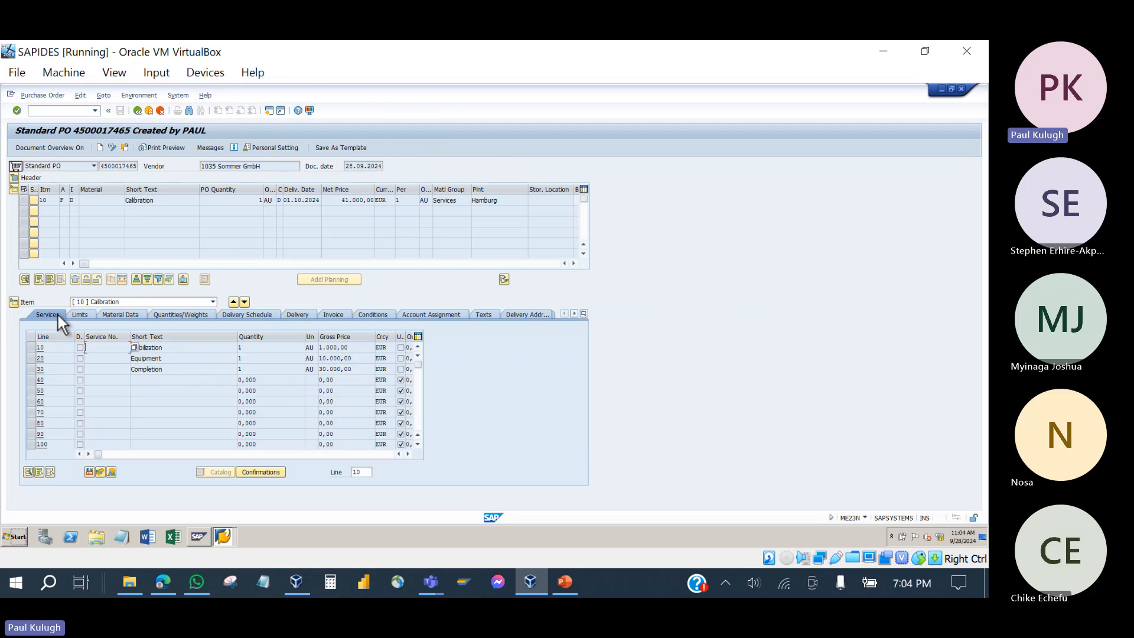
{"action": "left_click_drag", "start_coordinate": [353, 348], "coordinate": [320, 349]}
{"action": "left_click", "coordinate": [351, 348]}
{"action": "left_click", "coordinate": [14, 177]}
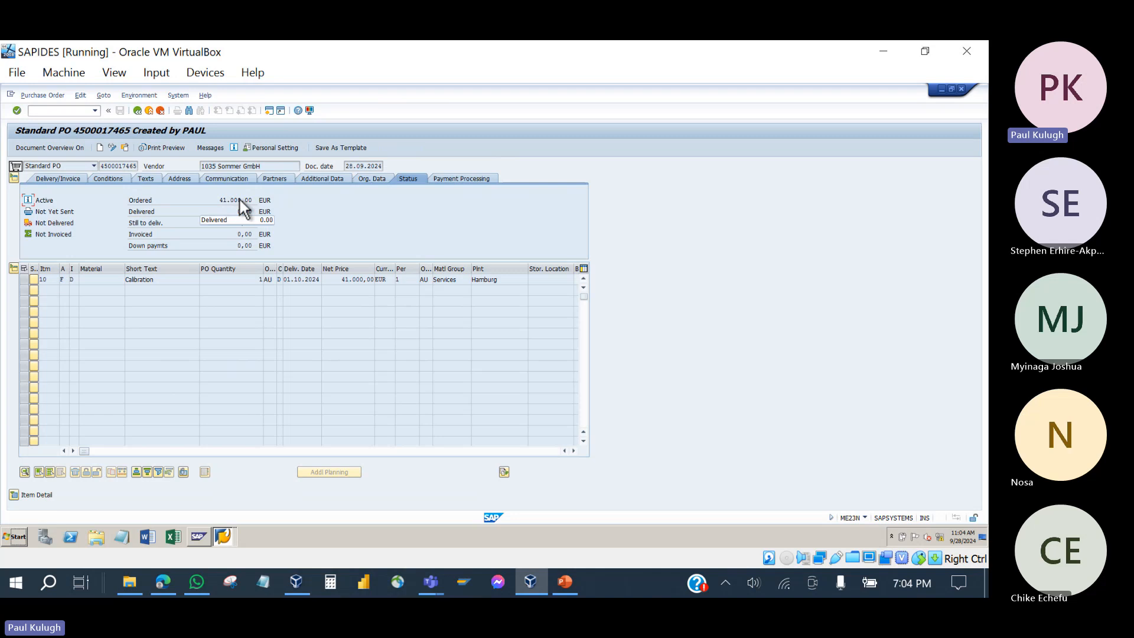
{"action": "left_click", "coordinate": [137, 111]}
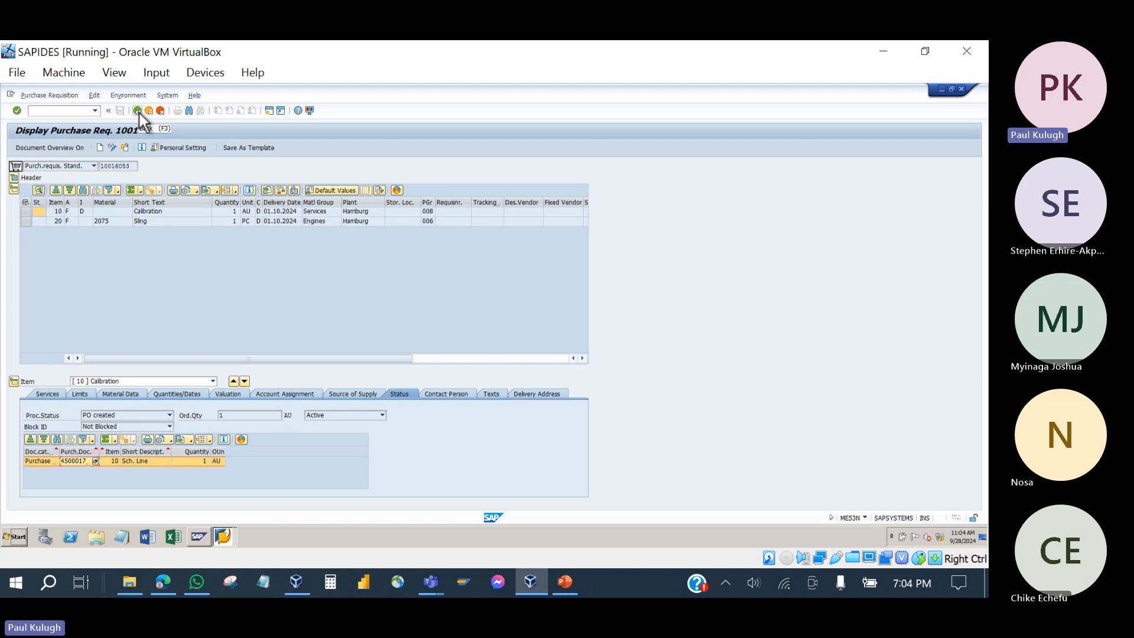
{"action": "left_click", "coordinate": [139, 114]}
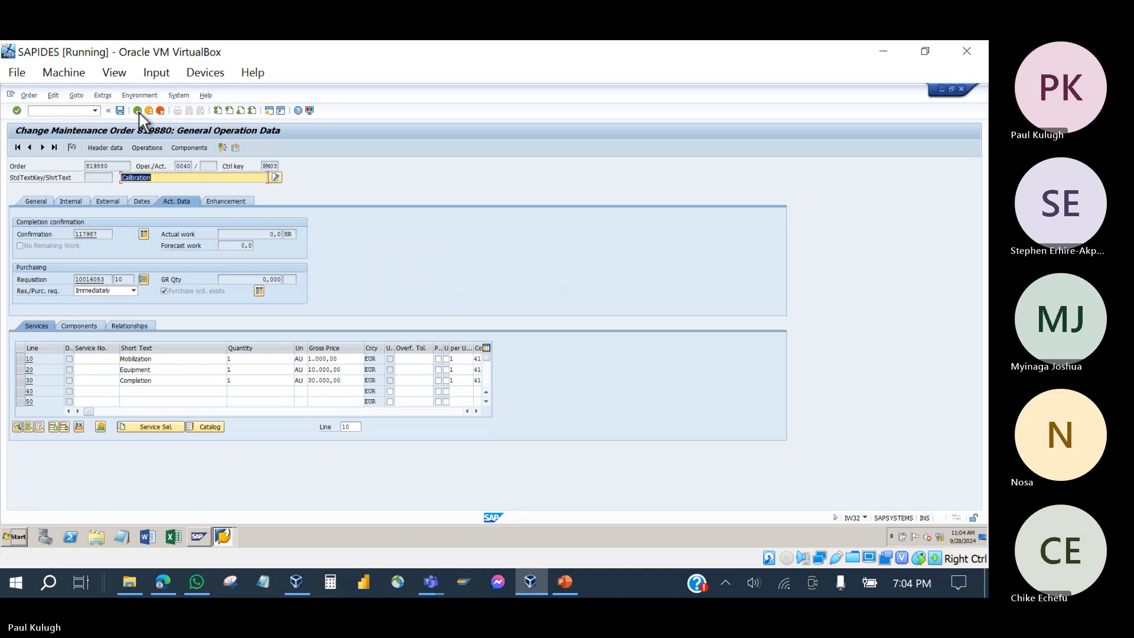
- Reopen the requisition, copy the purchase order number from item 10's status, and return to the order's operation overview
{"action": "left_click", "coordinate": [93, 280]}
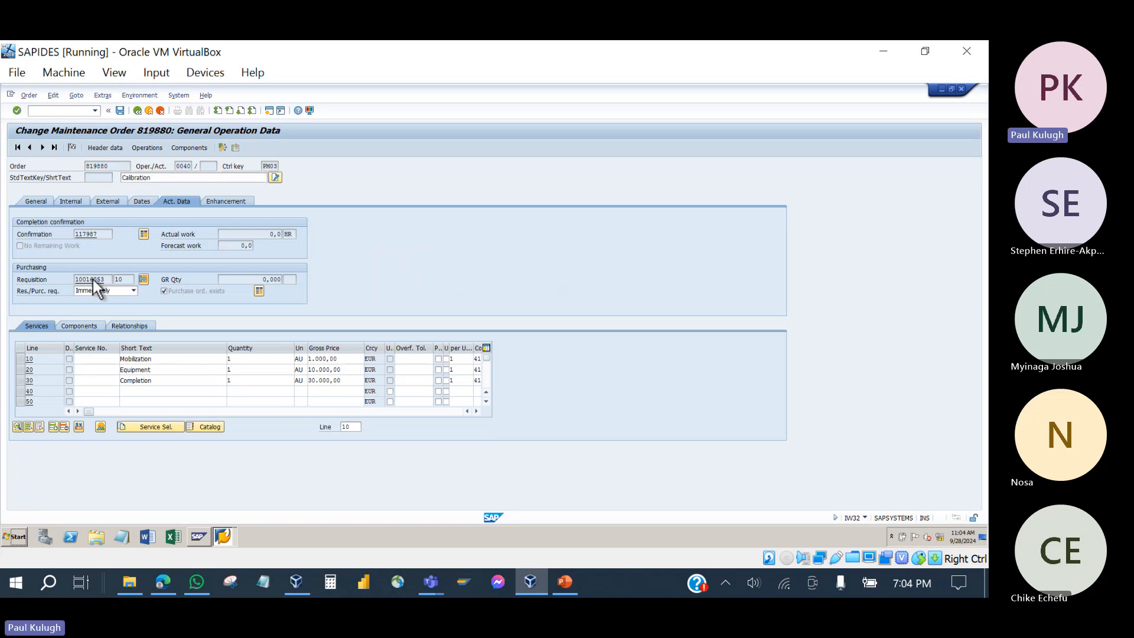
{"action": "double_click", "coordinate": [93, 280]}
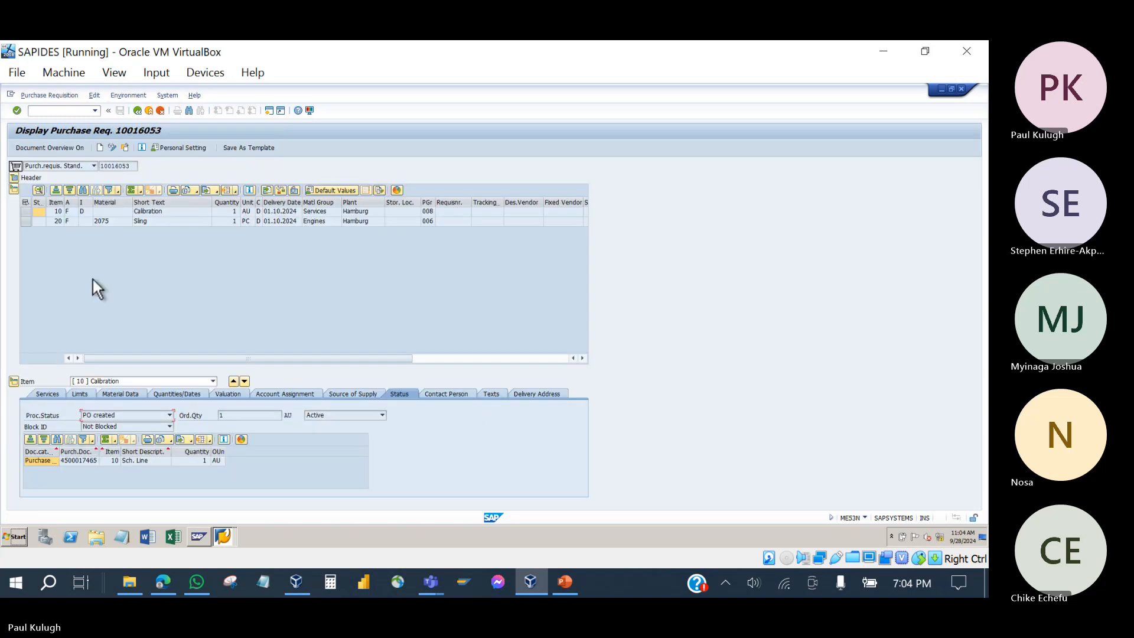
{"action": "left_click", "coordinate": [86, 462]}
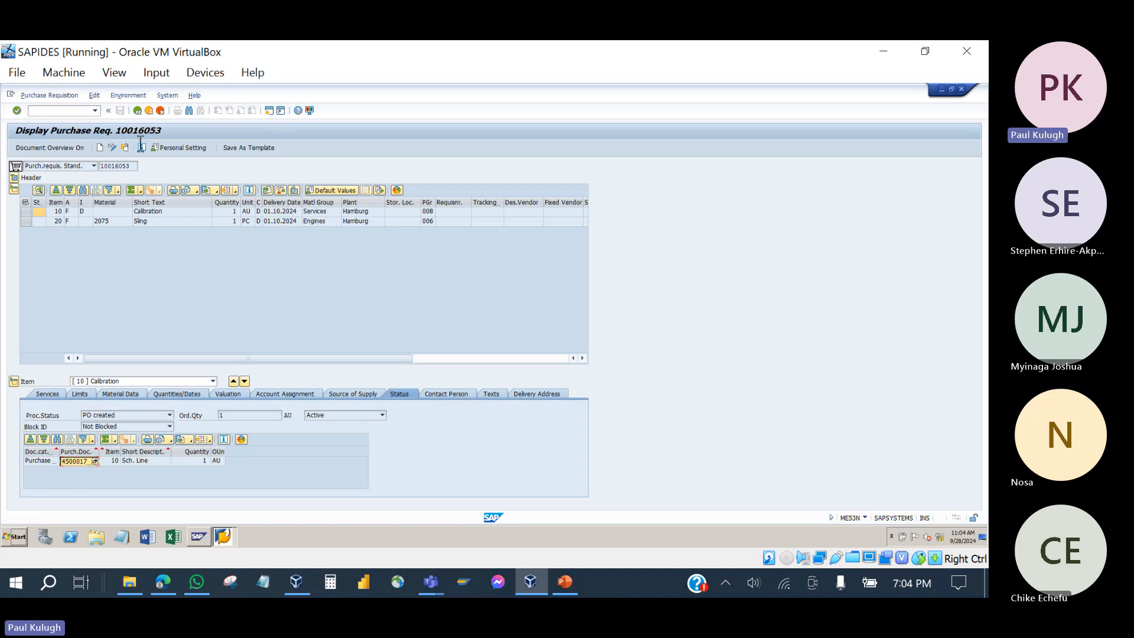
{"action": "left_click", "coordinate": [137, 111]}
{"action": "left_click", "coordinate": [137, 111]}
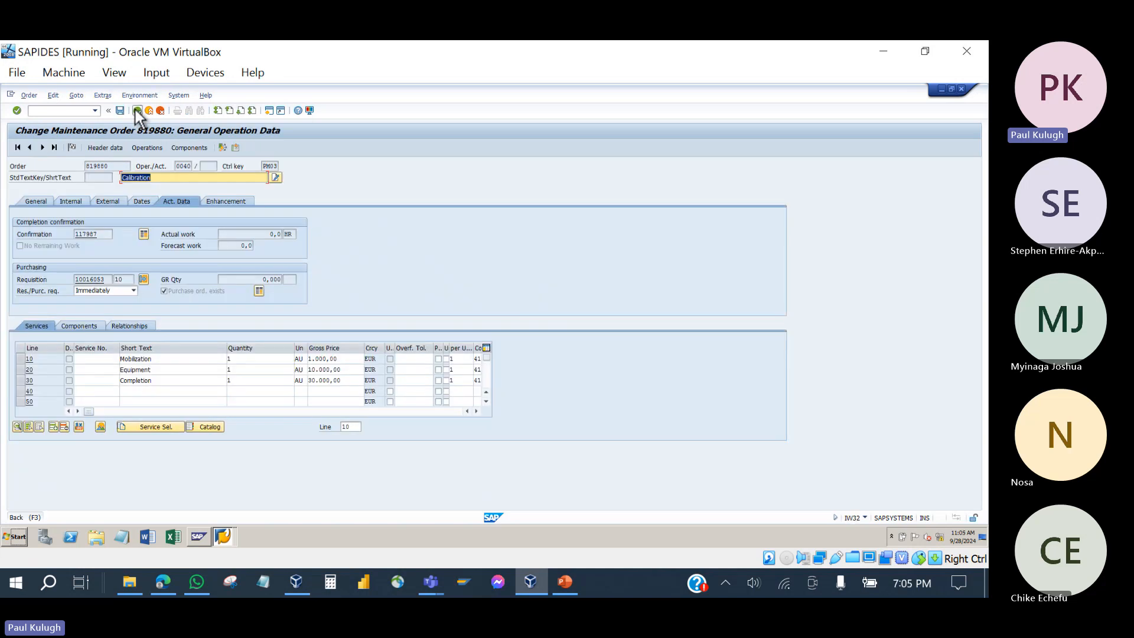
- Save the maintenance order despite the cost calculation error and exit to SAP Easy Access
{"action": "left_click", "coordinate": [120, 110]}
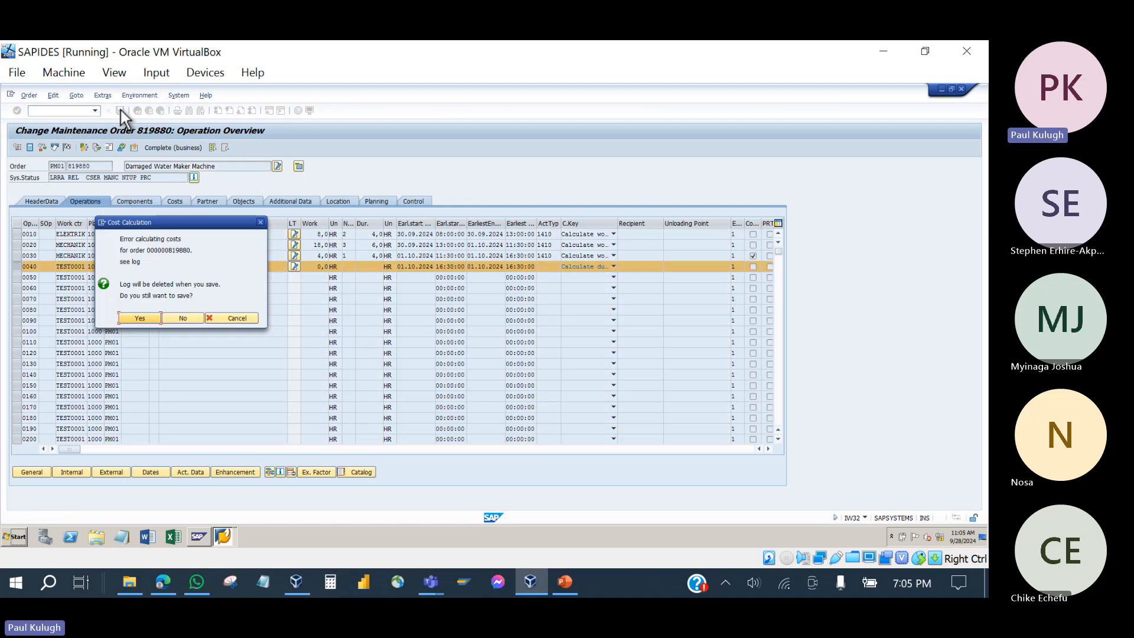
{"action": "left_click", "coordinate": [146, 320]}
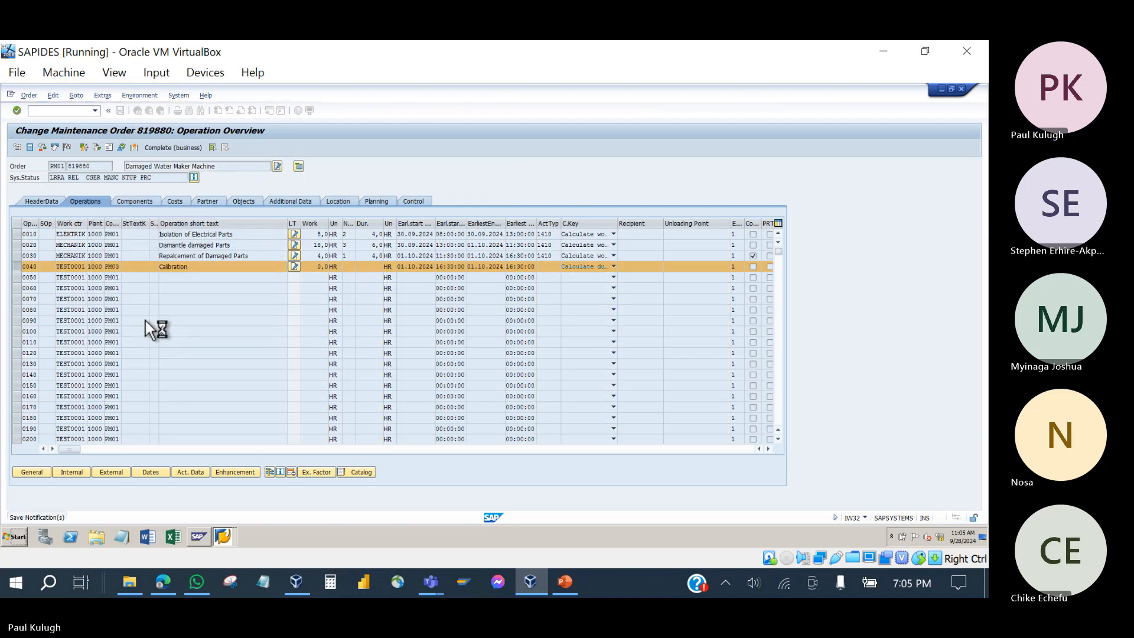
{"action": "left_click", "coordinate": [138, 111]}
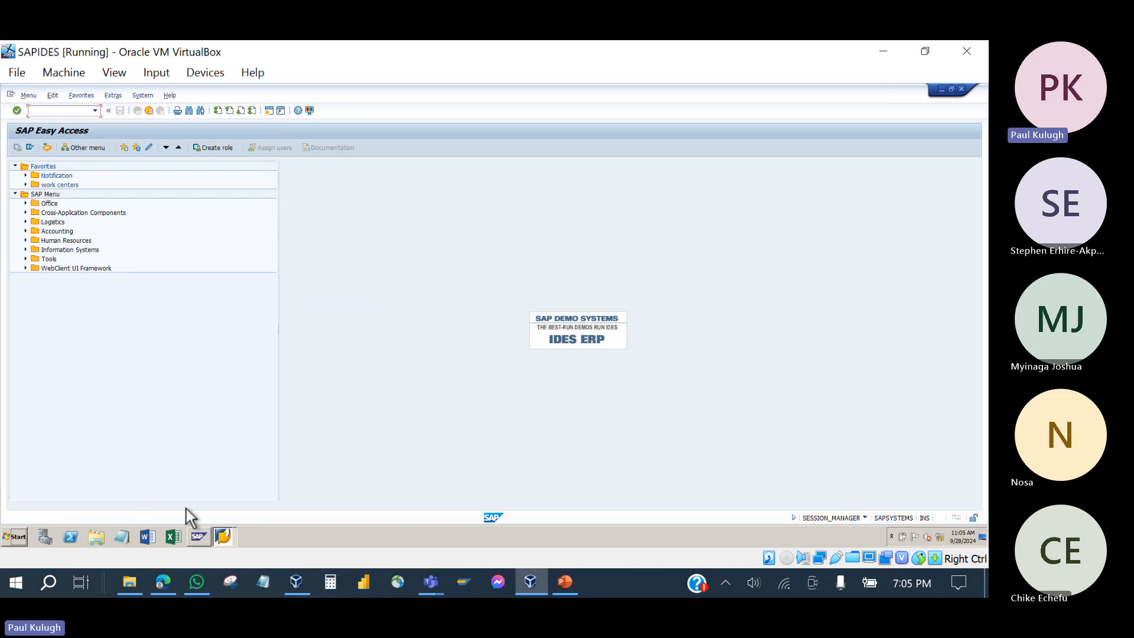
- Switch to Notepad, paste the copied purchase order number and add the line "SES - Service Entry Sheeet" below it
{"action": "left_click", "coordinate": [122, 537]}
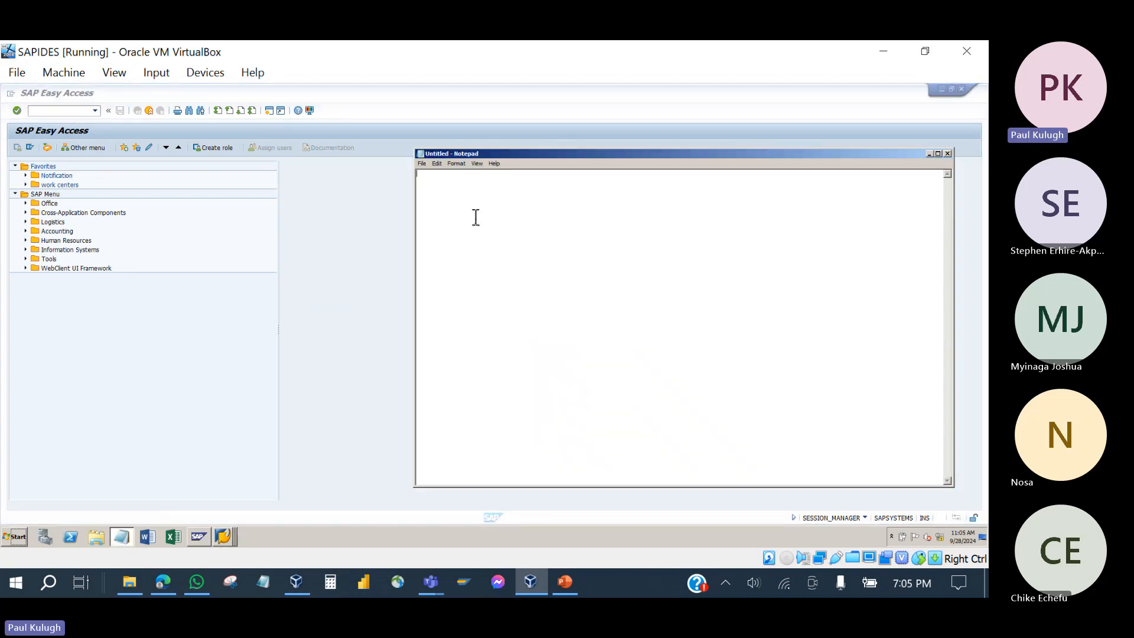
{"action": "key", "text": "ctrl+v"}
{"action": "key", "text": "Return"}
{"action": "type", "text": "SES - Service "}
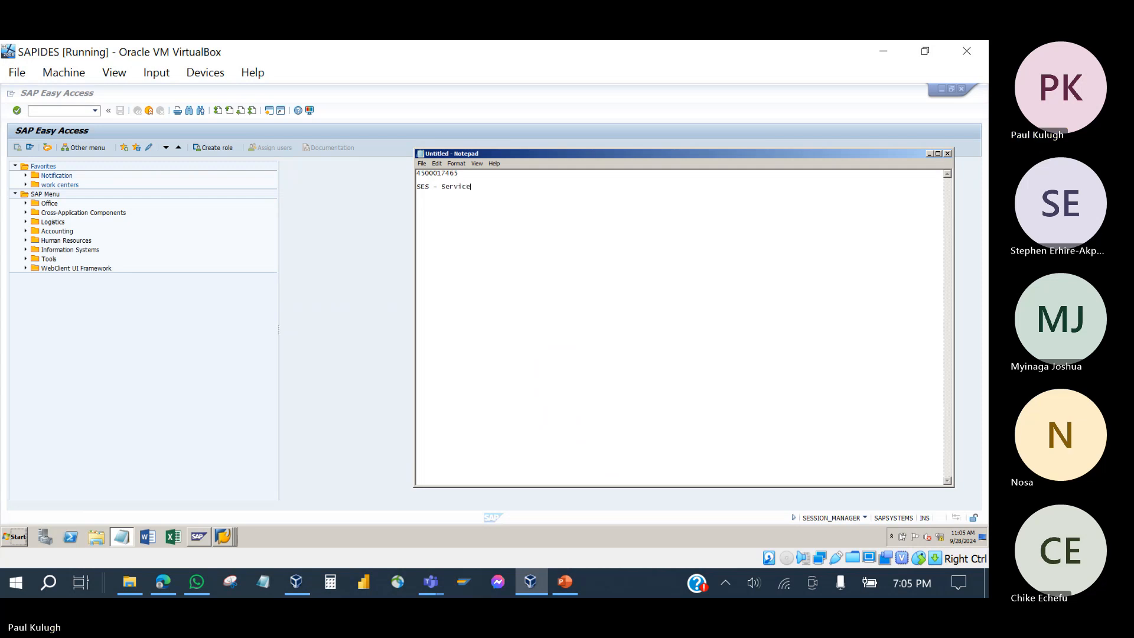
{"action": "type", "text": "Entry S"}
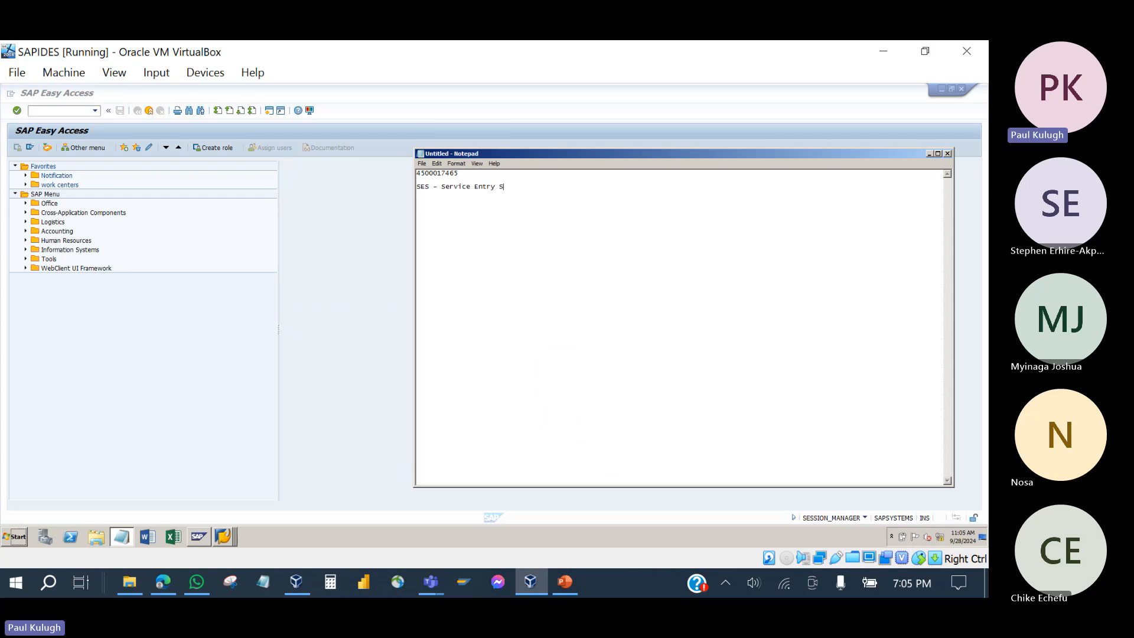
{"action": "type", "text": "heeet"}
- Add the line "GR - Goods Receipt" below the SES line in the note
{"action": "key", "text": "Return"}
{"action": "key", "text": "Return"}
{"action": "type", "text": "G"}
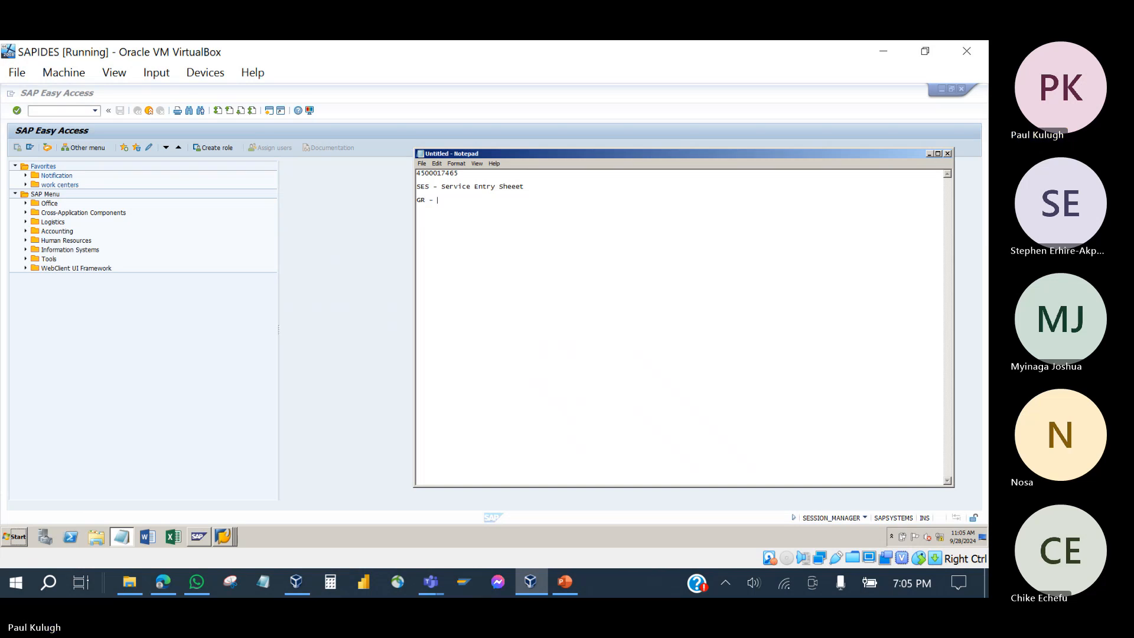
{"action": "type", "text": "R - Goods"}
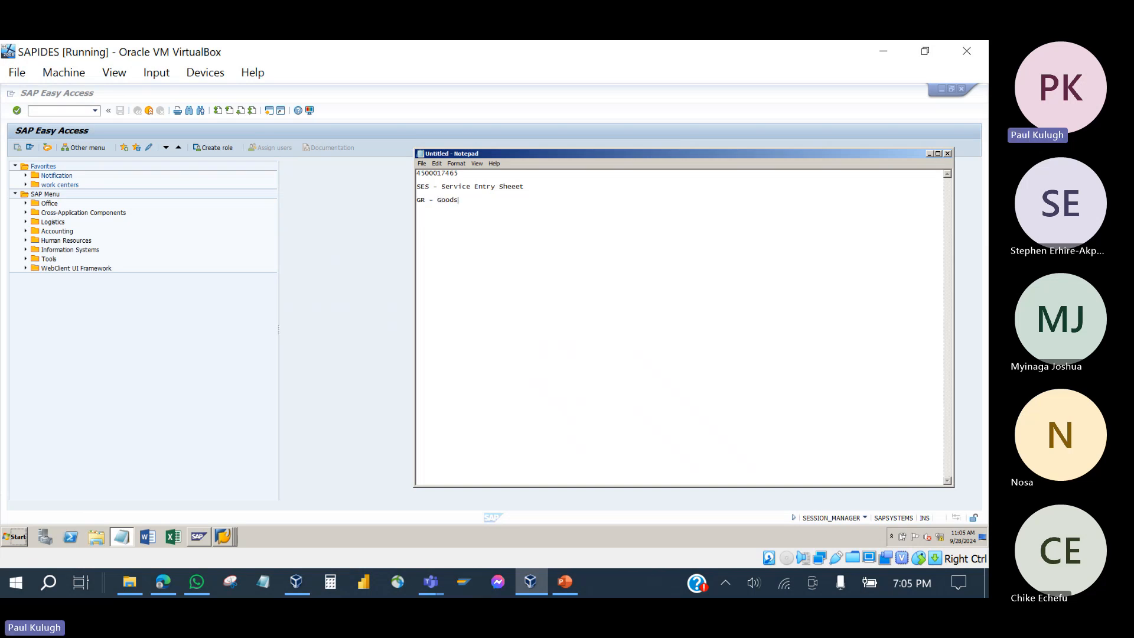
{"action": "type", "text": " Receipt"}
- Switch back to SAP, open the Service Entry Sheet transaction ML81N, and return to SAP Easy Access
{"action": "left_click", "coordinate": [82, 113]}
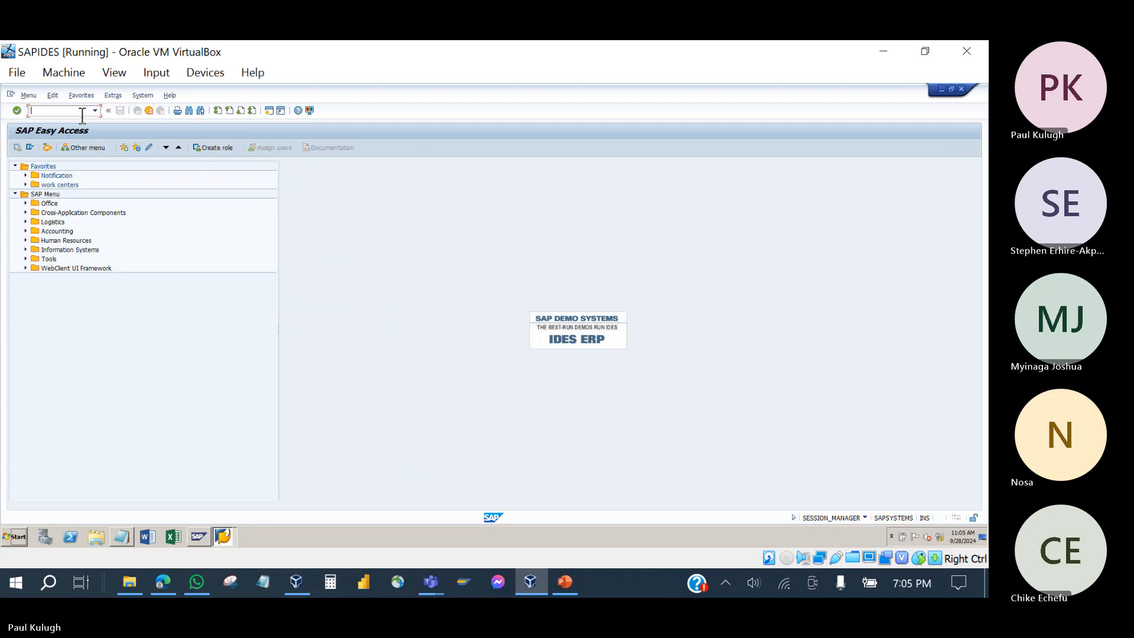
{"action": "type", "text": "ml81n"}
{"action": "key", "text": "Return"}
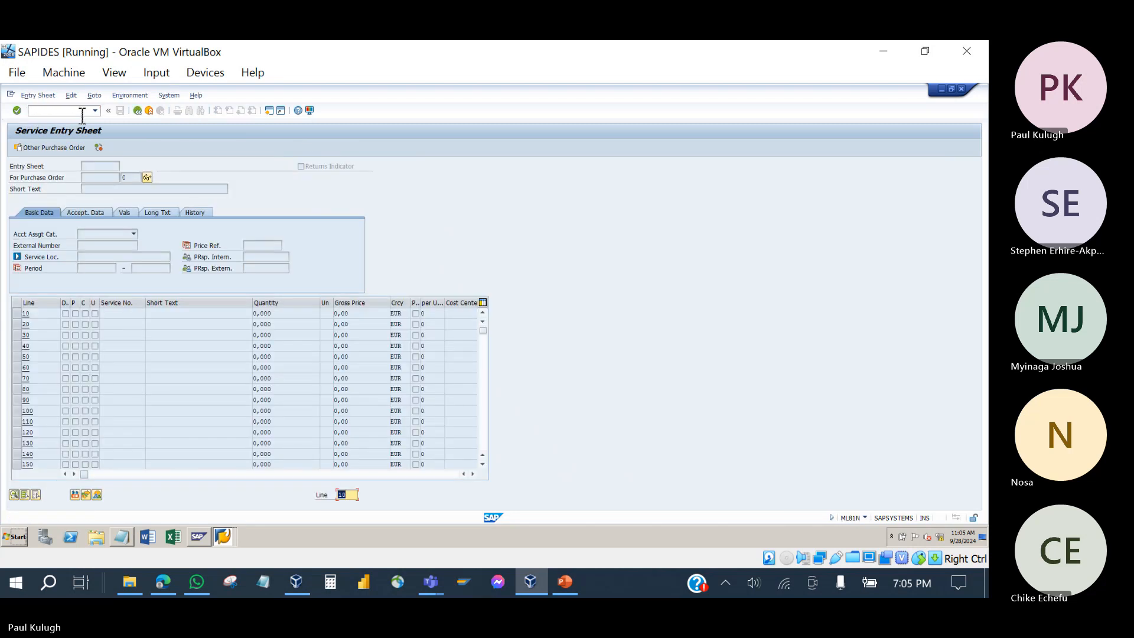
{"action": "left_click", "coordinate": [138, 111]}
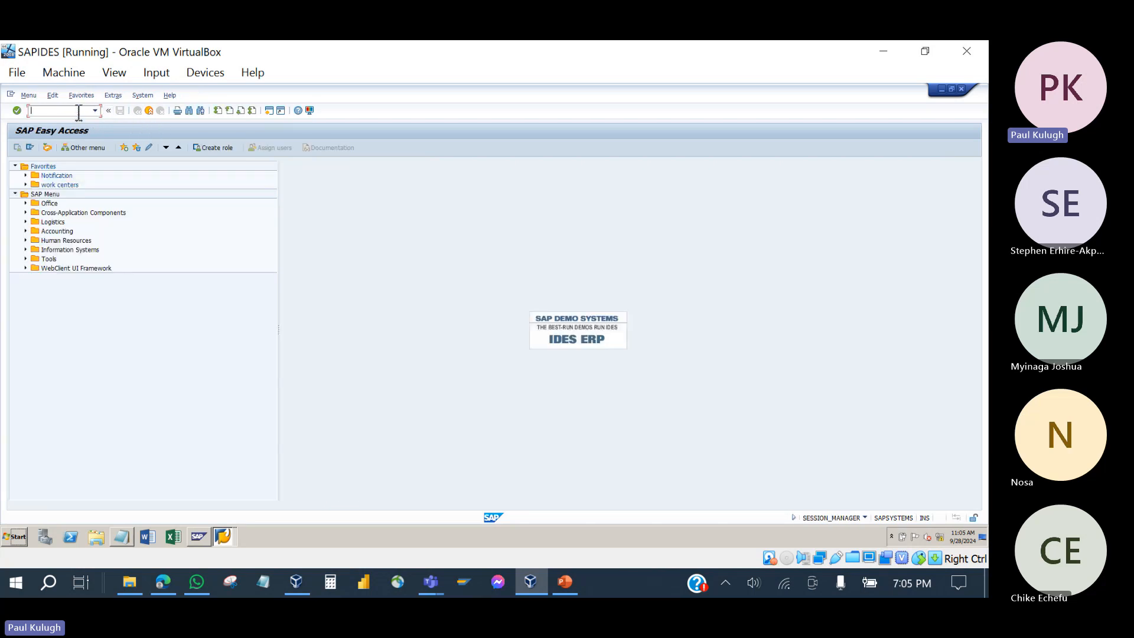
- Open the Service Entry Sheet maintenance transaction ML81N under Logistics, Materials Management in the SAP tree
{"action": "type", "text": "ml81"}
{"action": "left_click", "coordinate": [25, 222]}
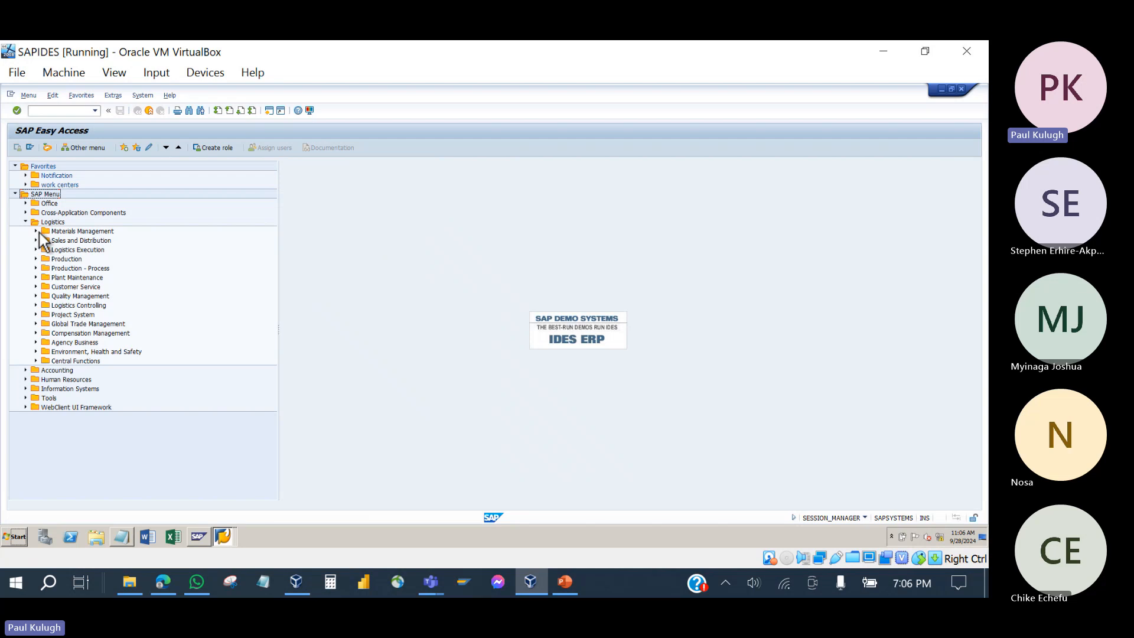
{"action": "left_click", "coordinate": [34, 232]}
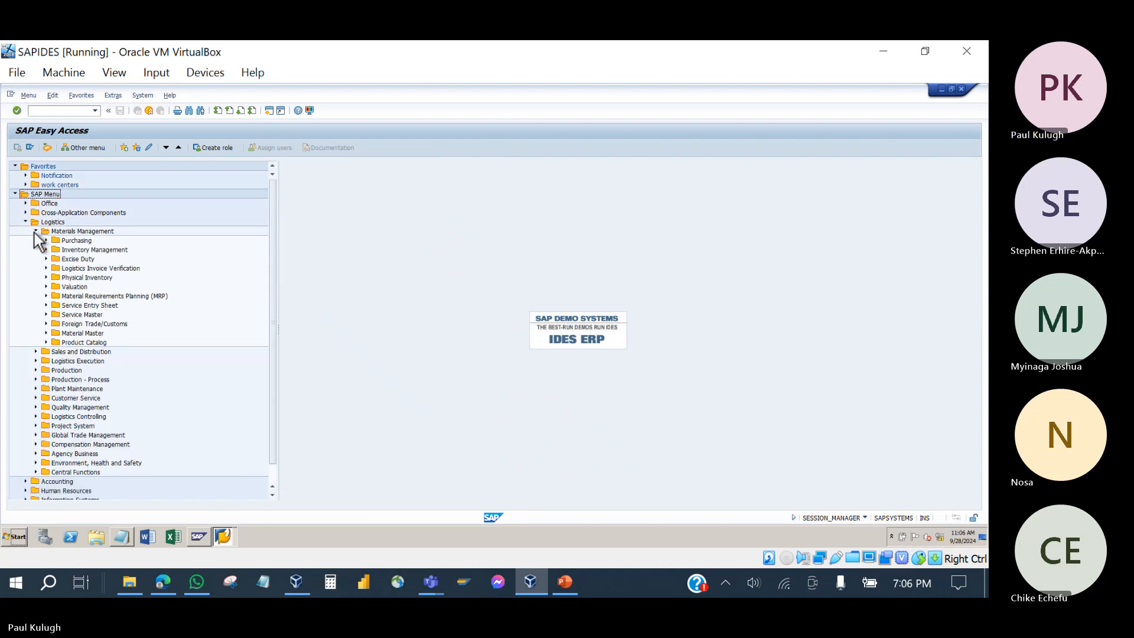
{"action": "left_click", "coordinate": [44, 240]}
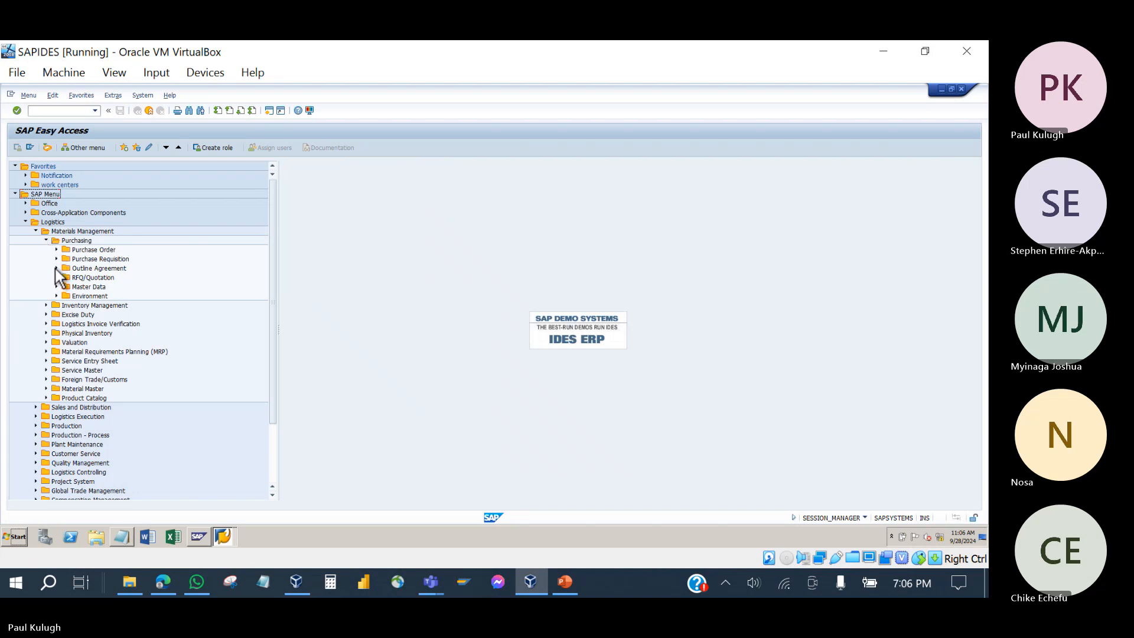
{"action": "left_click", "coordinate": [56, 249]}
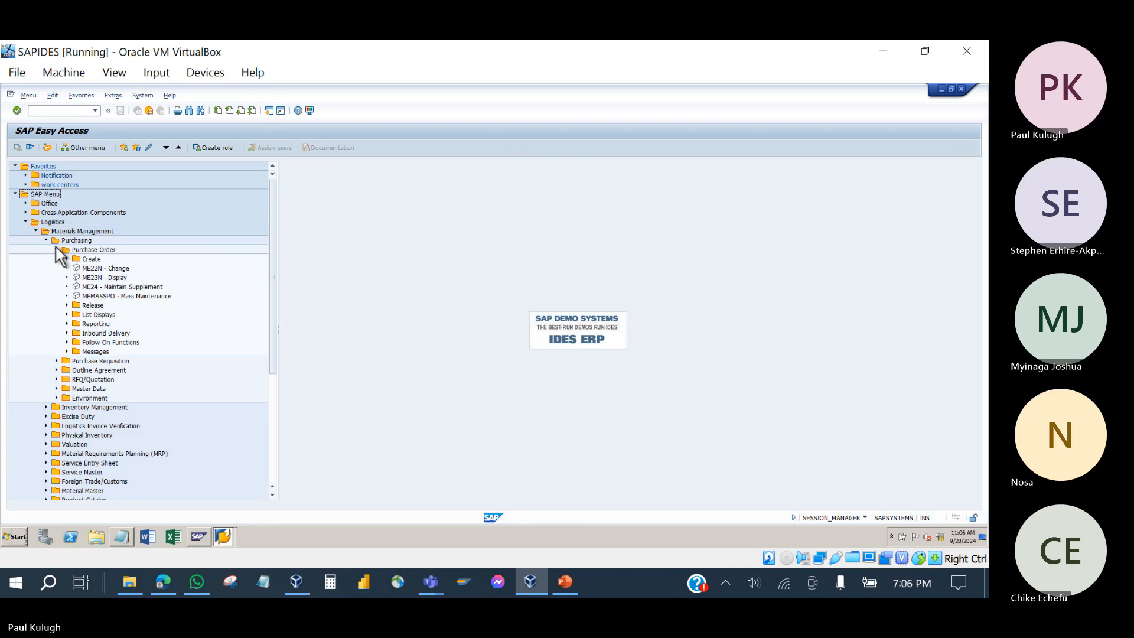
{"action": "left_click", "coordinate": [56, 249]}
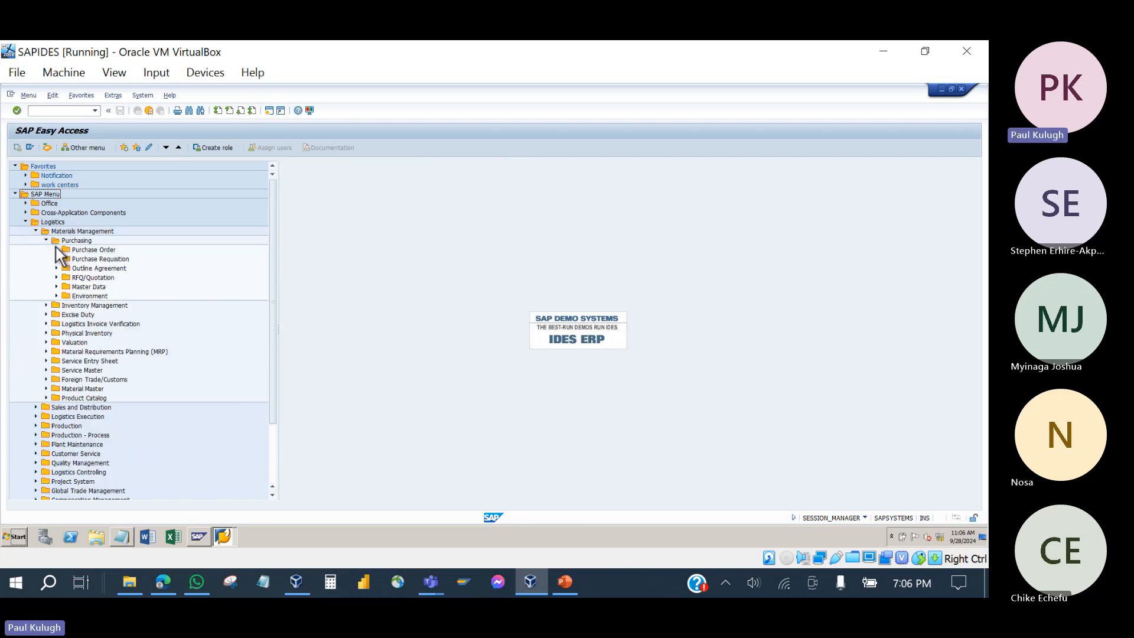
{"action": "left_click", "coordinate": [46, 241]}
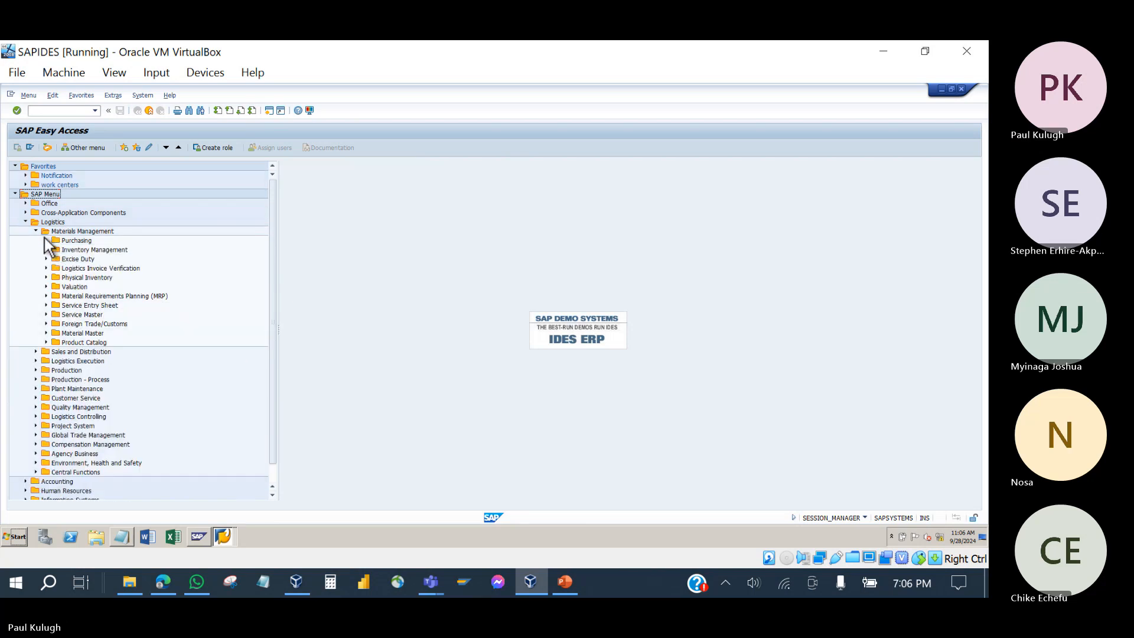
{"action": "left_click", "coordinate": [46, 305]}
{"action": "left_click", "coordinate": [75, 315]}
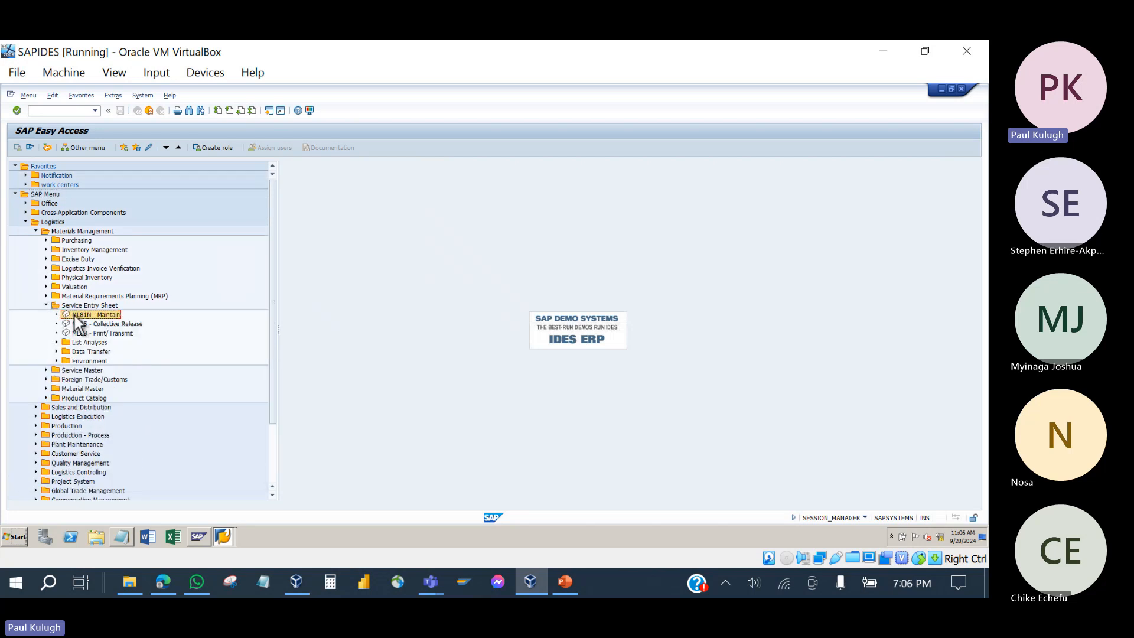
{"action": "double_click", "coordinate": [81, 316]}
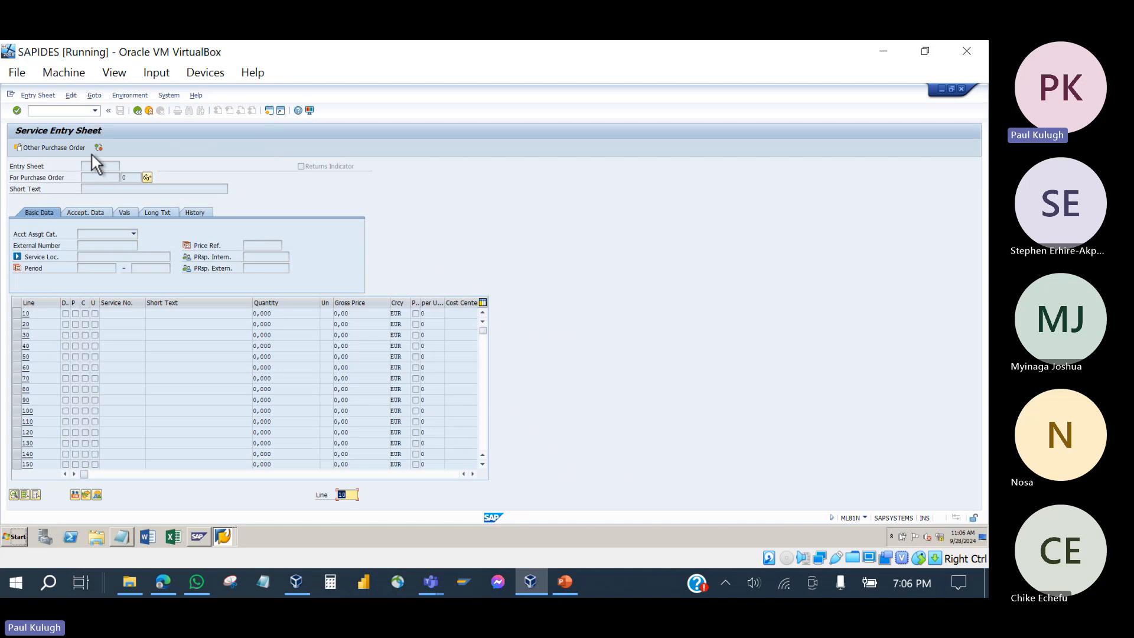
- Select the proposed purchase order and create a new entry sheet for it with the short text "MOBILATION"
{"action": "left_click", "coordinate": [47, 148]}
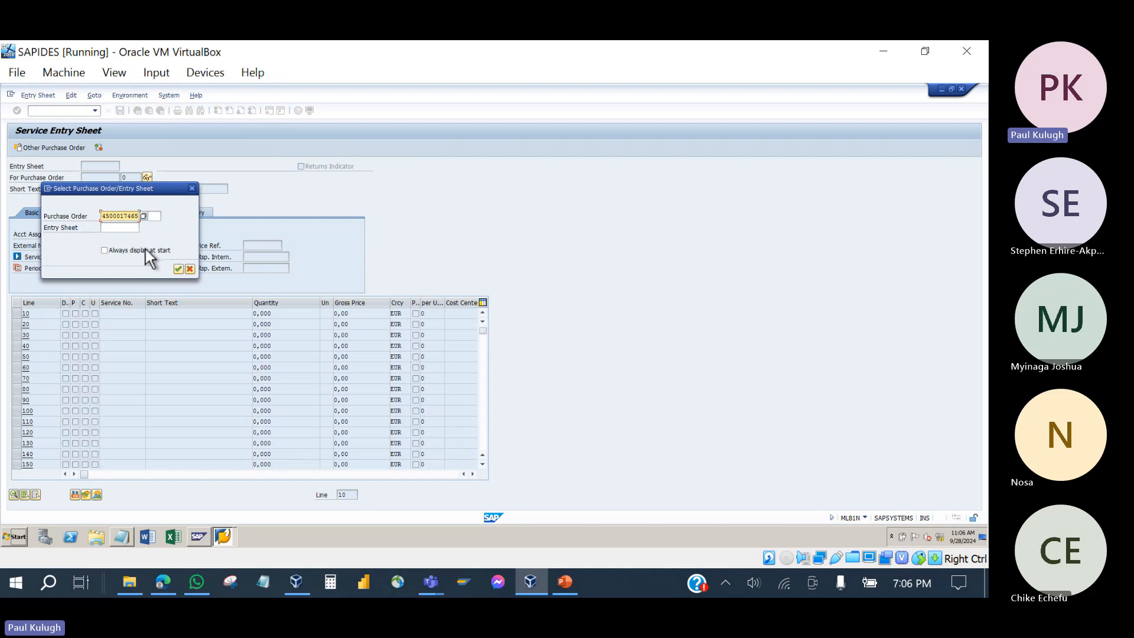
{"action": "left_click", "coordinate": [176, 268]}
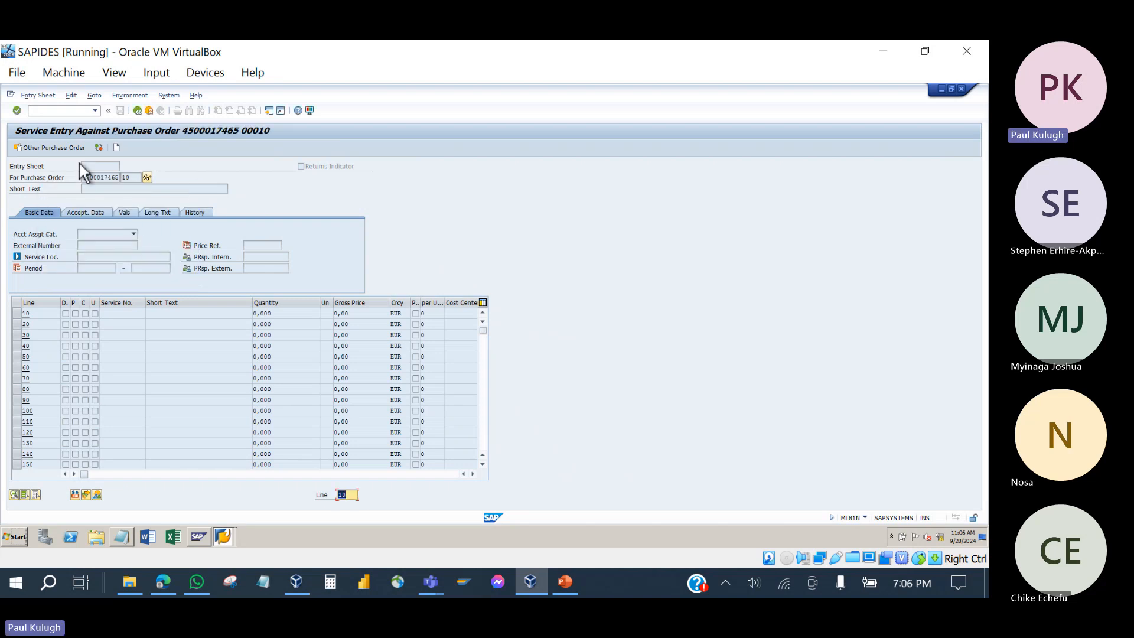
{"action": "left_click", "coordinate": [116, 151]}
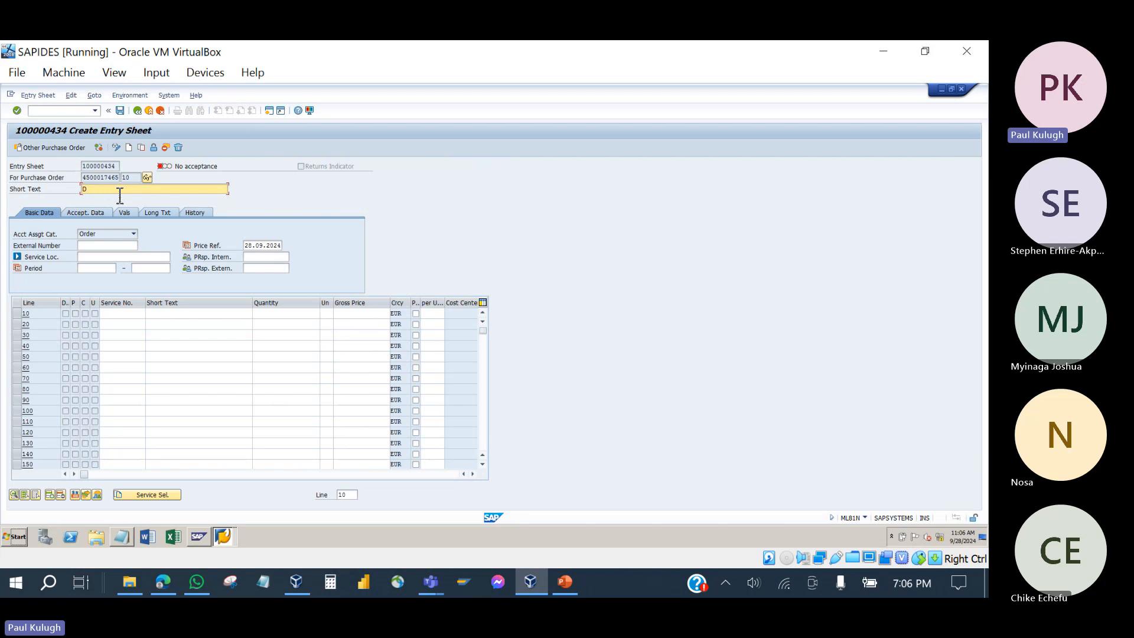
{"action": "left_click", "coordinate": [120, 194]}
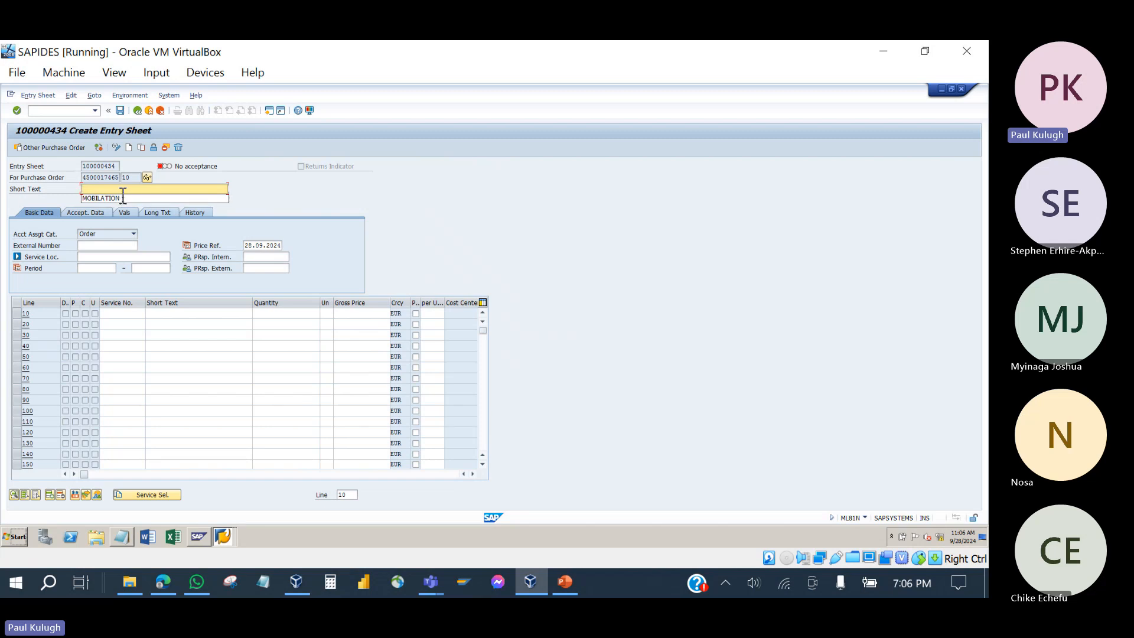
{"action": "left_click", "coordinate": [124, 198]}
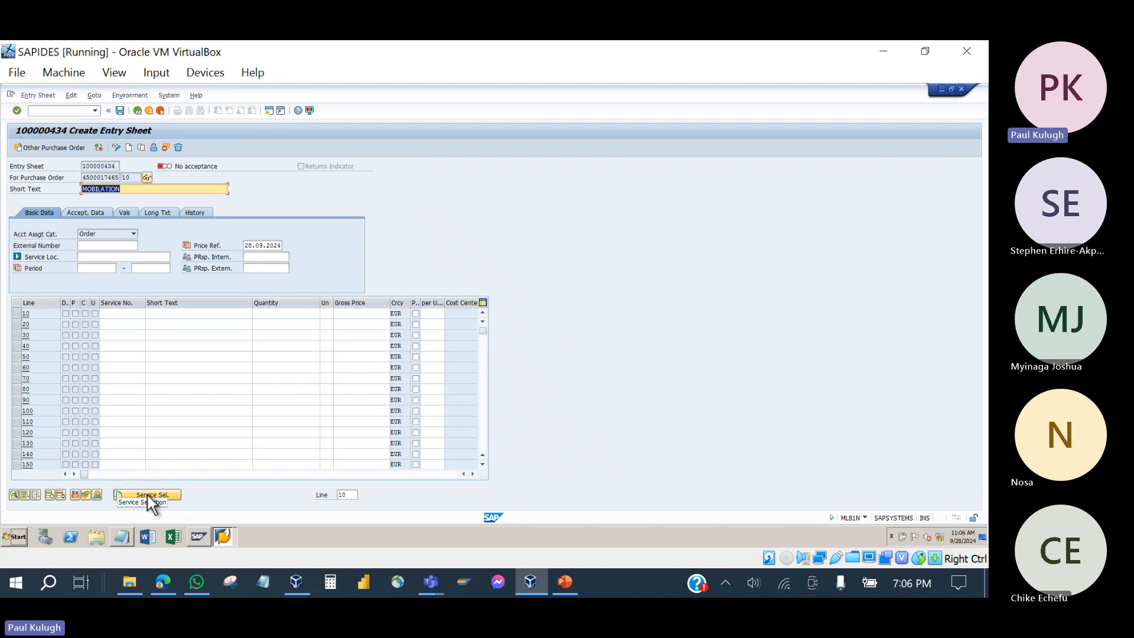
- Adopt the Mobilization service line from the purchase order into the entry sheet
{"action": "left_click", "coordinate": [170, 497]}
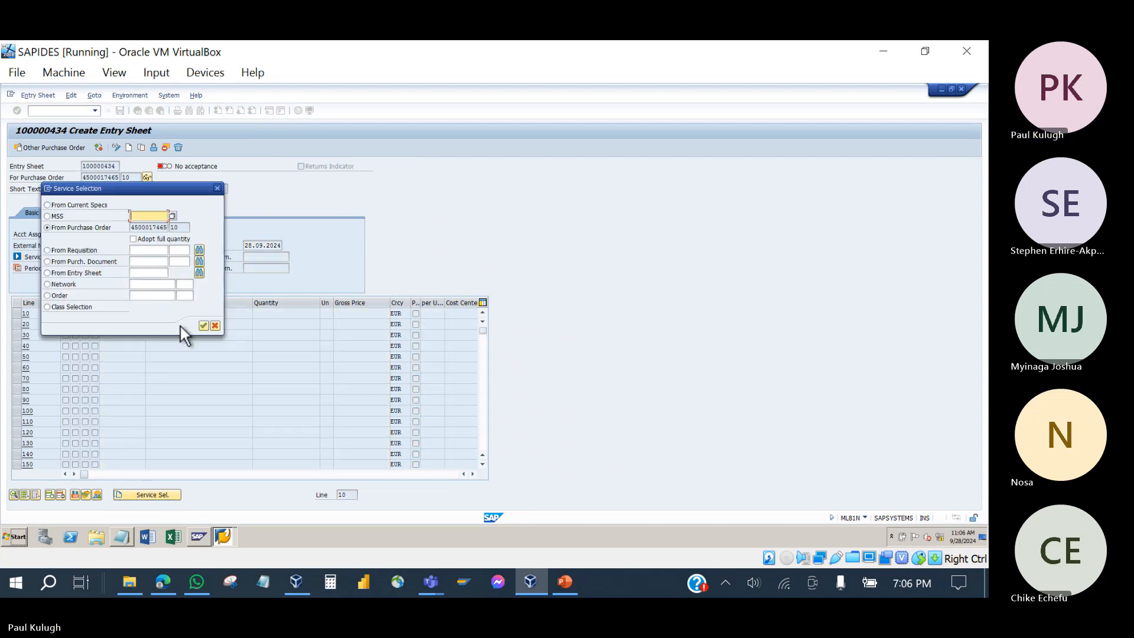
{"action": "left_click", "coordinate": [202, 325]}
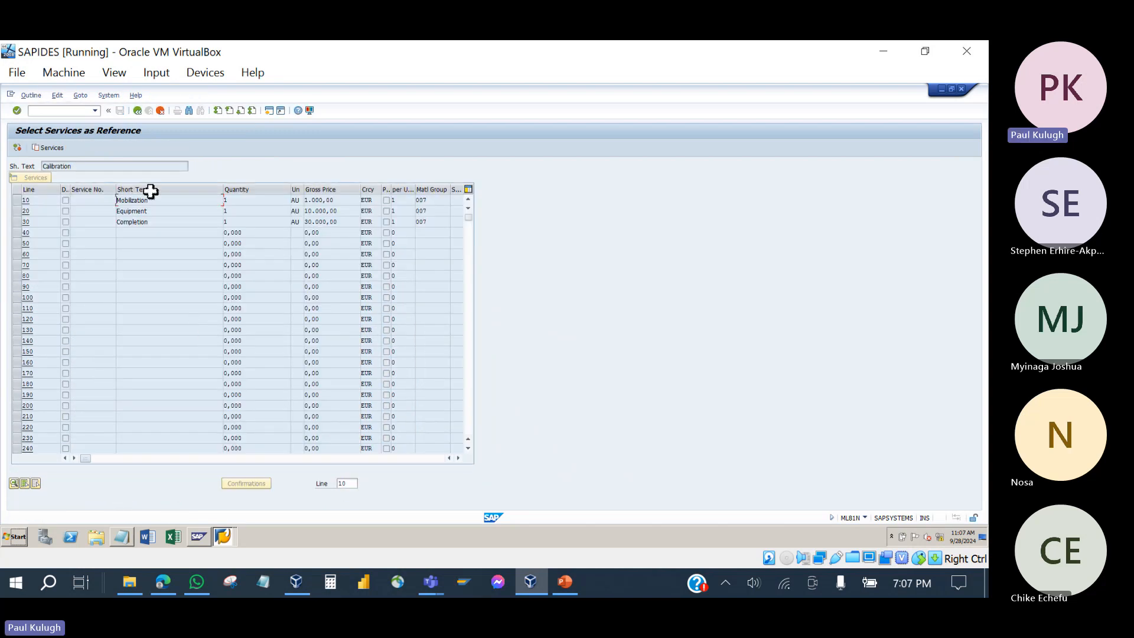
{"action": "left_click", "coordinate": [16, 201]}
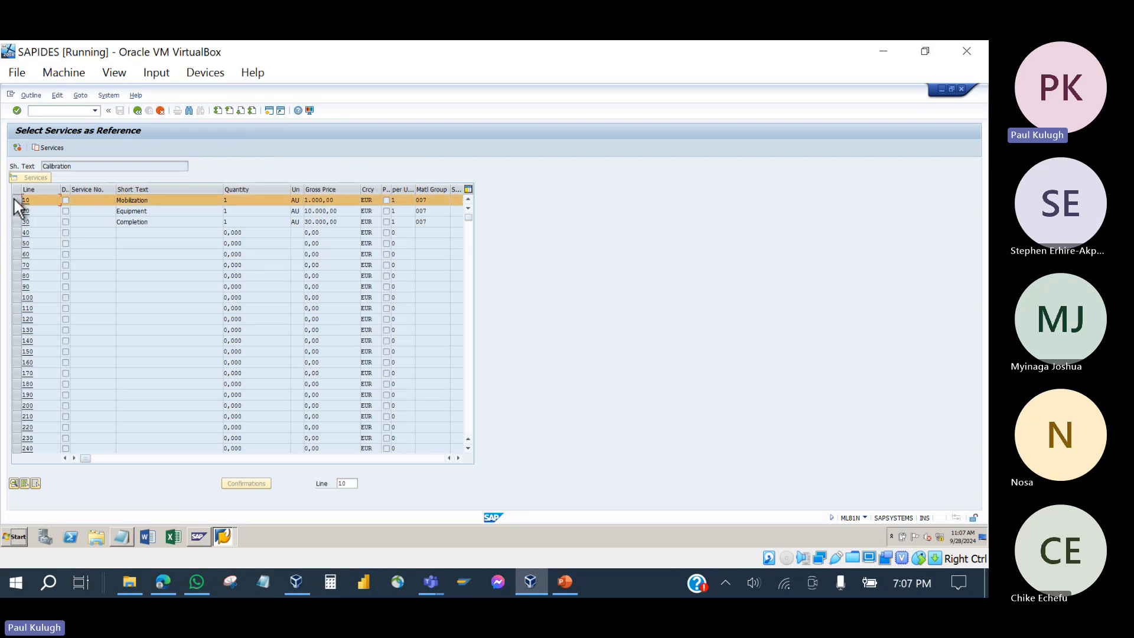
{"action": "left_click", "coordinate": [49, 147]}
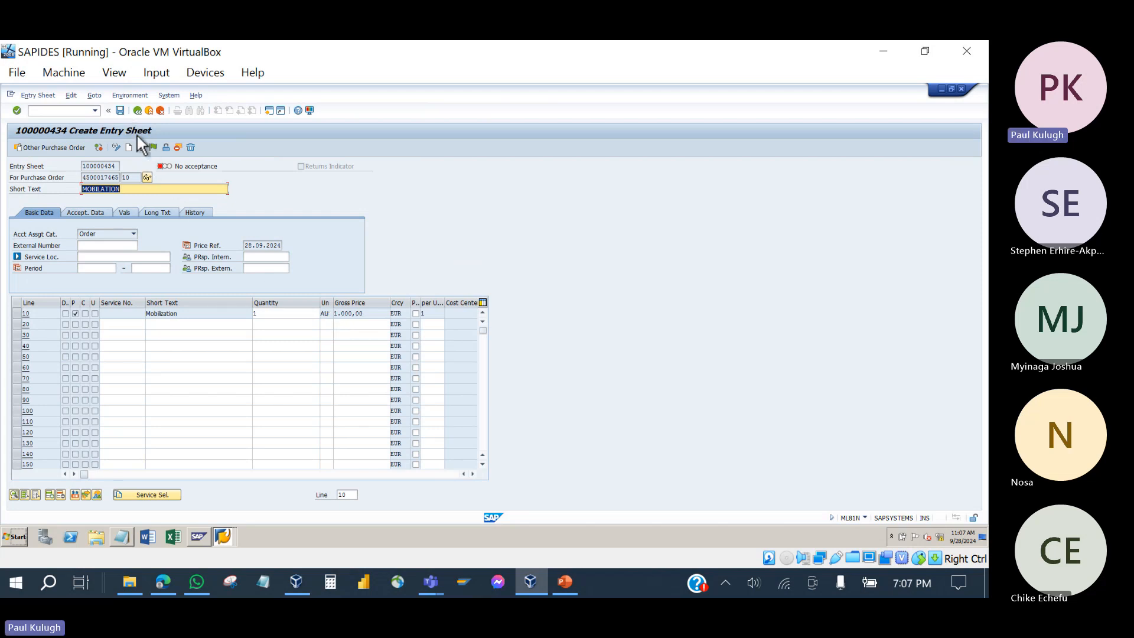
- Set the entry sheet to be accepted and try to save it with document and posting dates 28.09.2024
{"action": "left_click", "coordinate": [153, 148]}
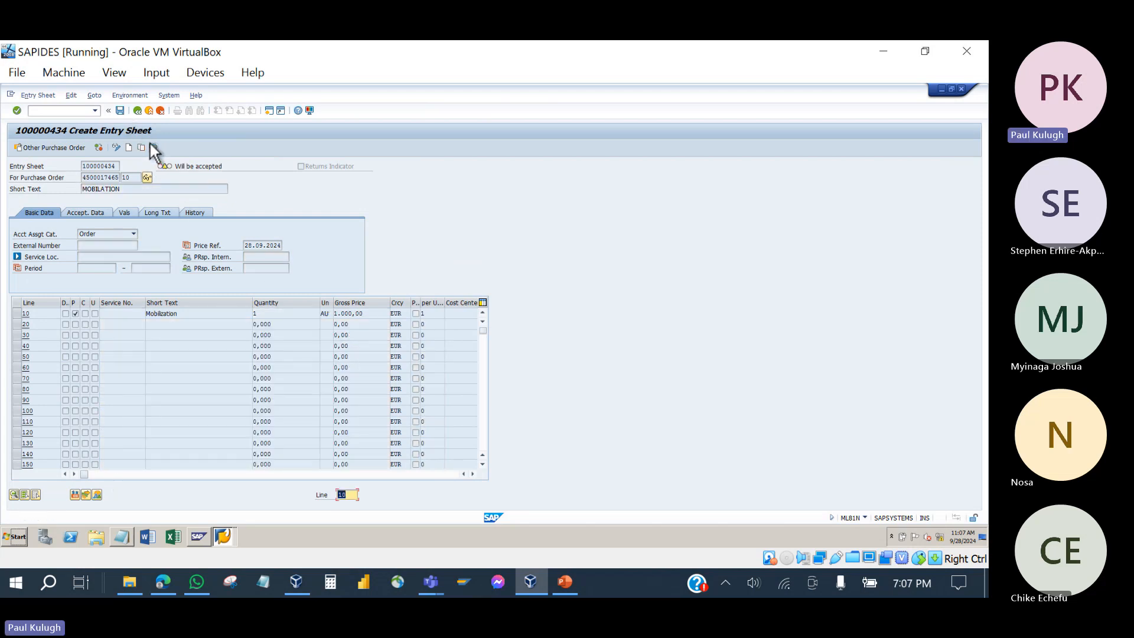
{"action": "left_click", "coordinate": [120, 110]}
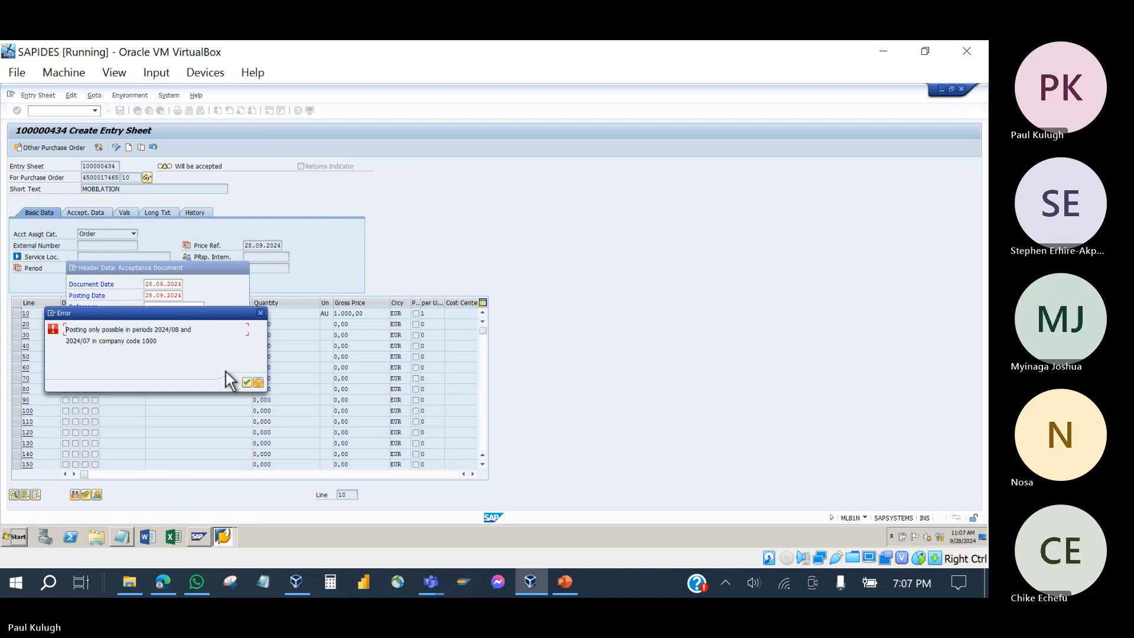
{"action": "left_click", "coordinate": [245, 382]}
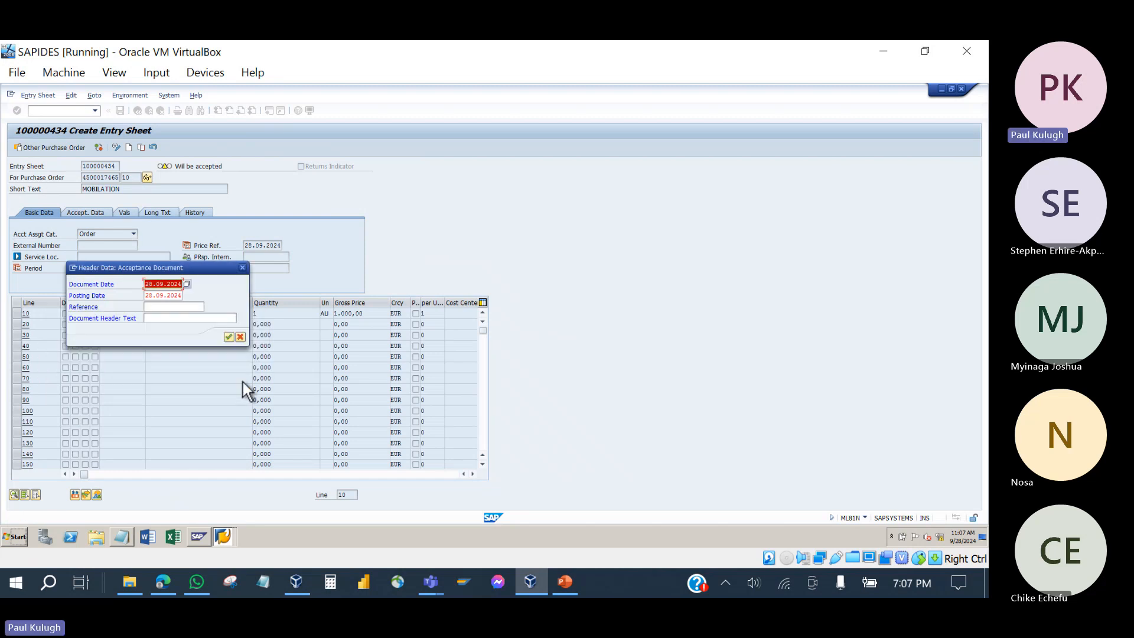
{"action": "left_click", "coordinate": [227, 337]}
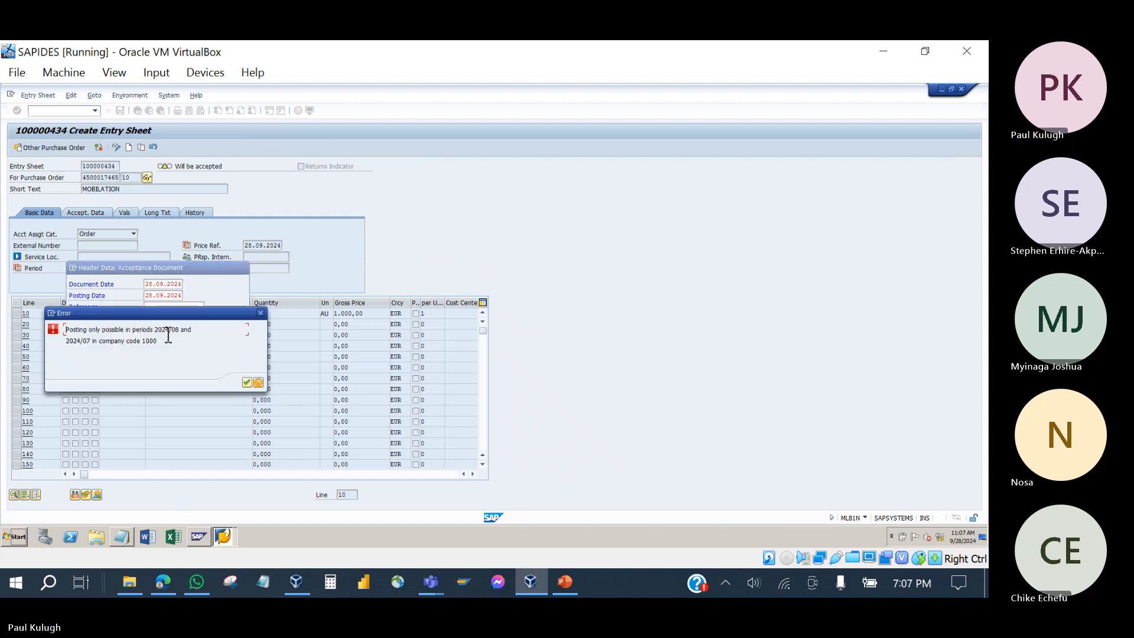
{"action": "left_click", "coordinate": [260, 312]}
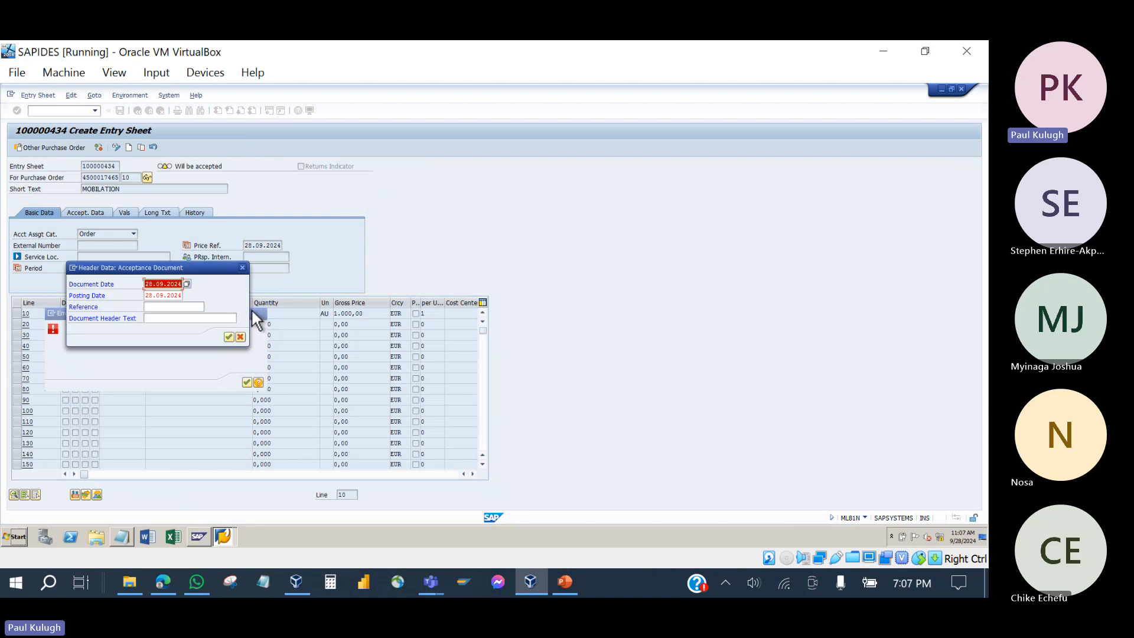
- Set the acceptance document's document date and posting date to 28.08.2024 and submit the posting
{"action": "left_click", "coordinate": [169, 286]}
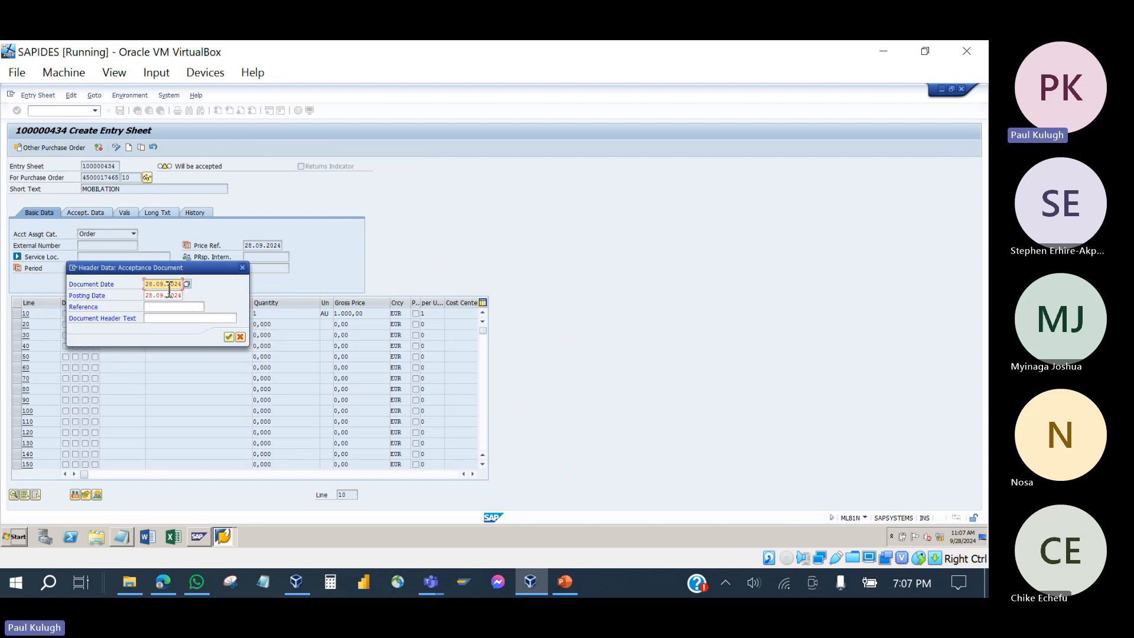
{"action": "key", "text": "BackSpace"}
{"action": "type", "text": "8"}
{"action": "key", "text": "Tab"}
{"action": "type", "text": "8"}
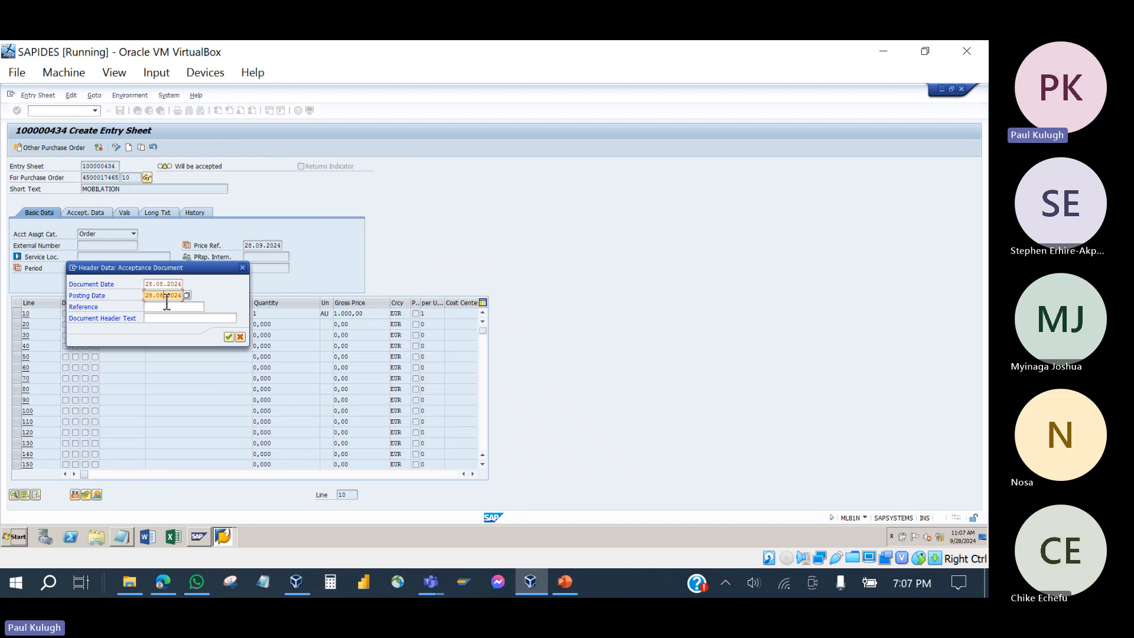
{"action": "left_click", "coordinate": [228, 338]}
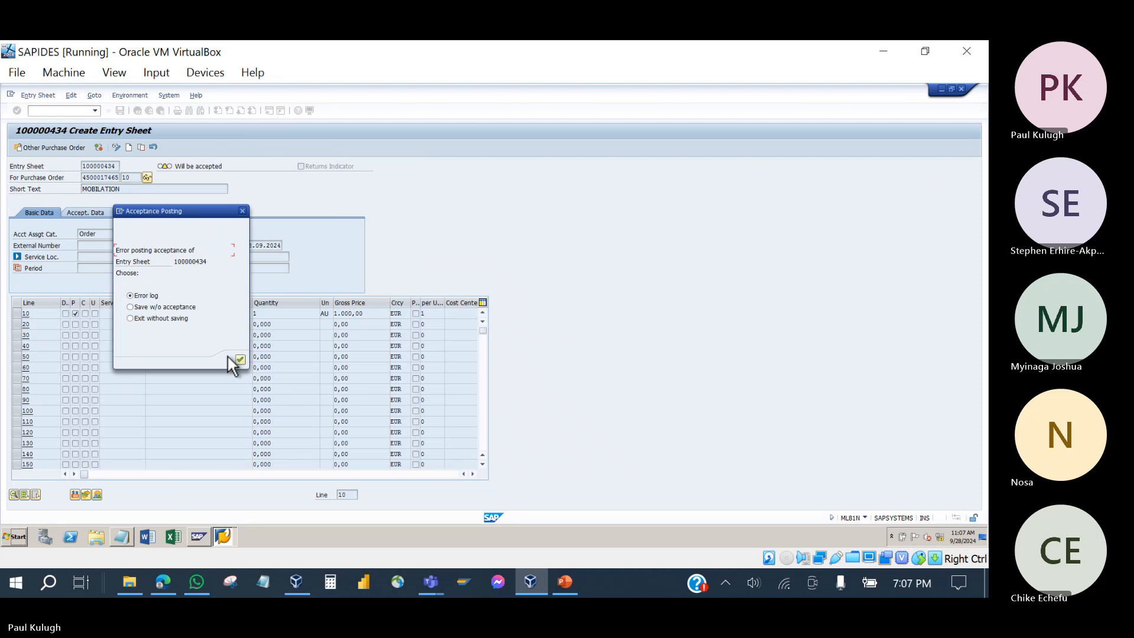
- Examine the error log of the acceptance posting for the cause of the failed posting and return to the entry sheet
{"action": "left_click", "coordinate": [241, 360]}
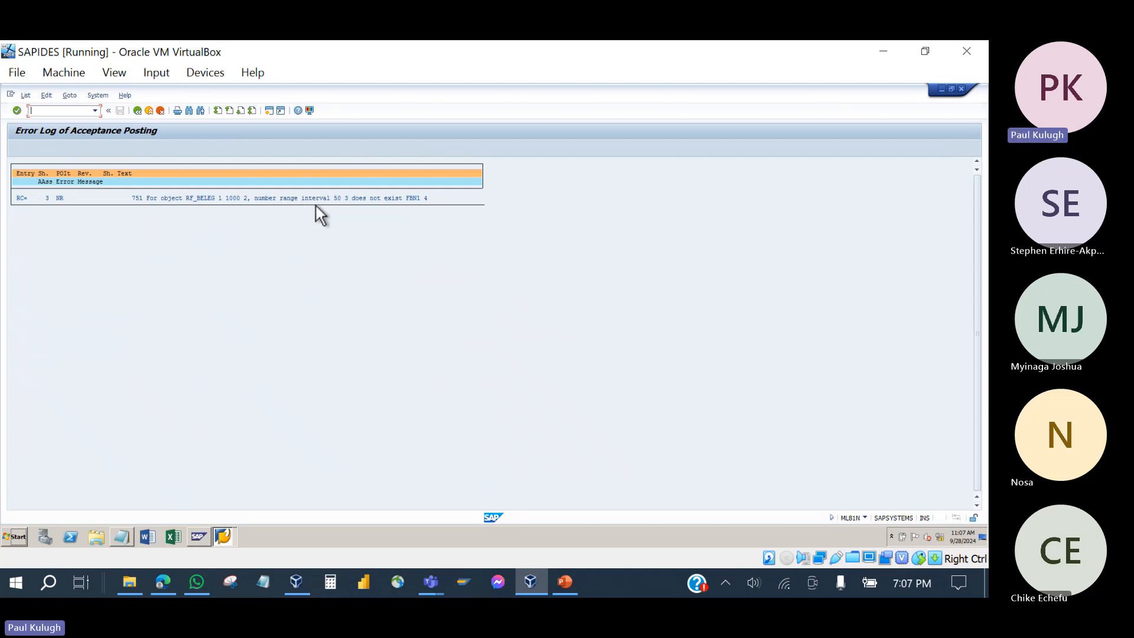
{"action": "left_click", "coordinate": [138, 111]}
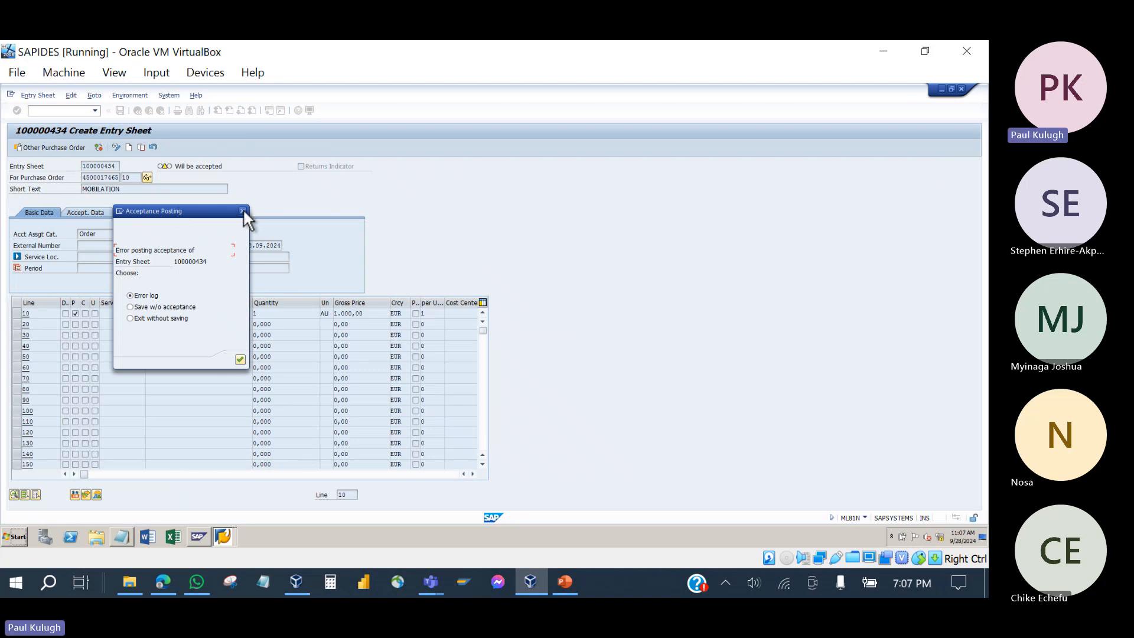
{"action": "left_click", "coordinate": [240, 360]}
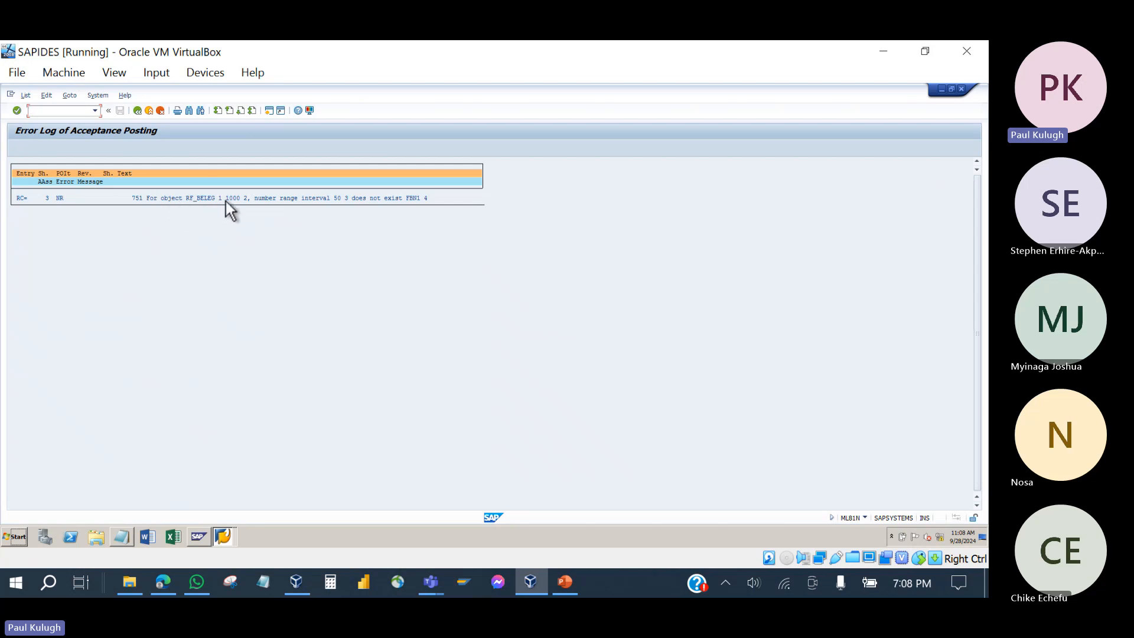
{"action": "left_click", "coordinate": [134, 112]}
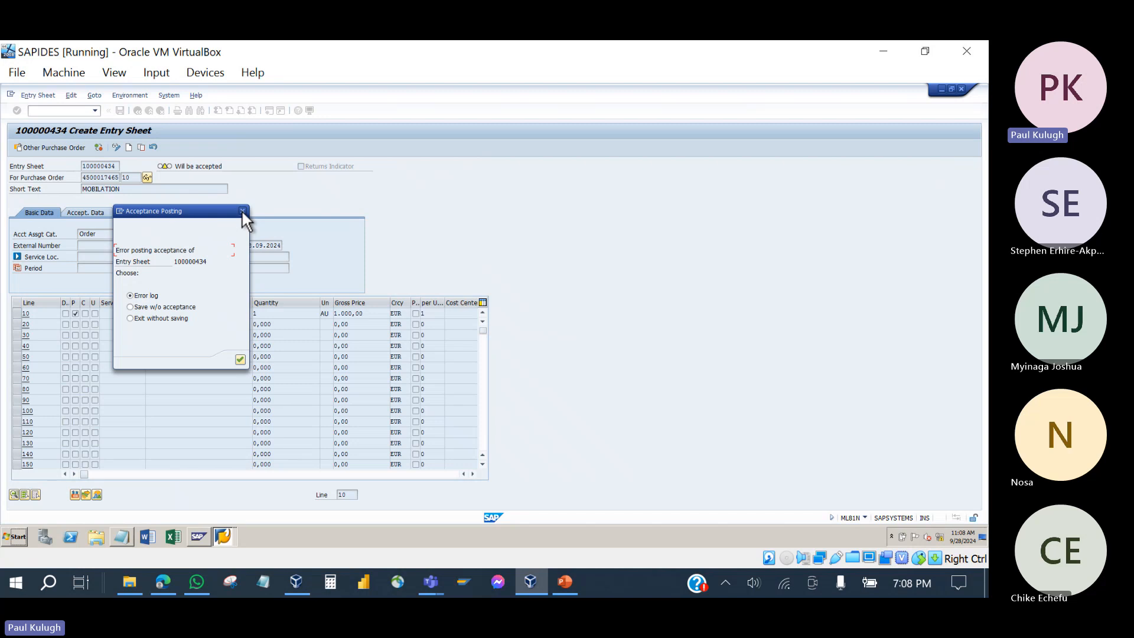
{"action": "left_click", "coordinate": [240, 359]}
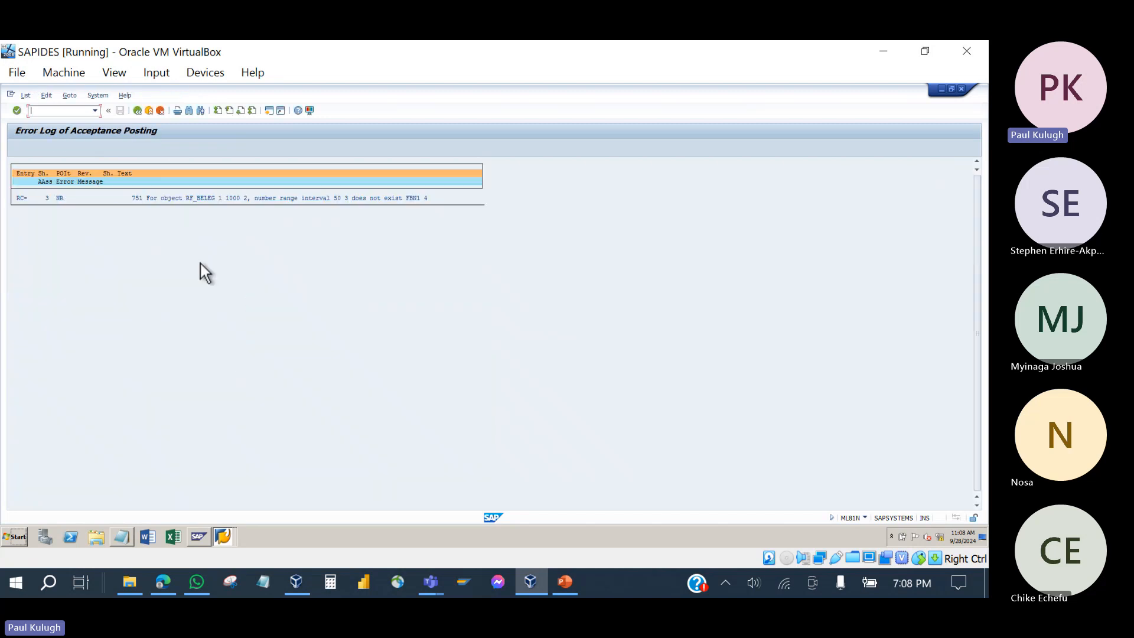
{"action": "left_click", "coordinate": [141, 109]}
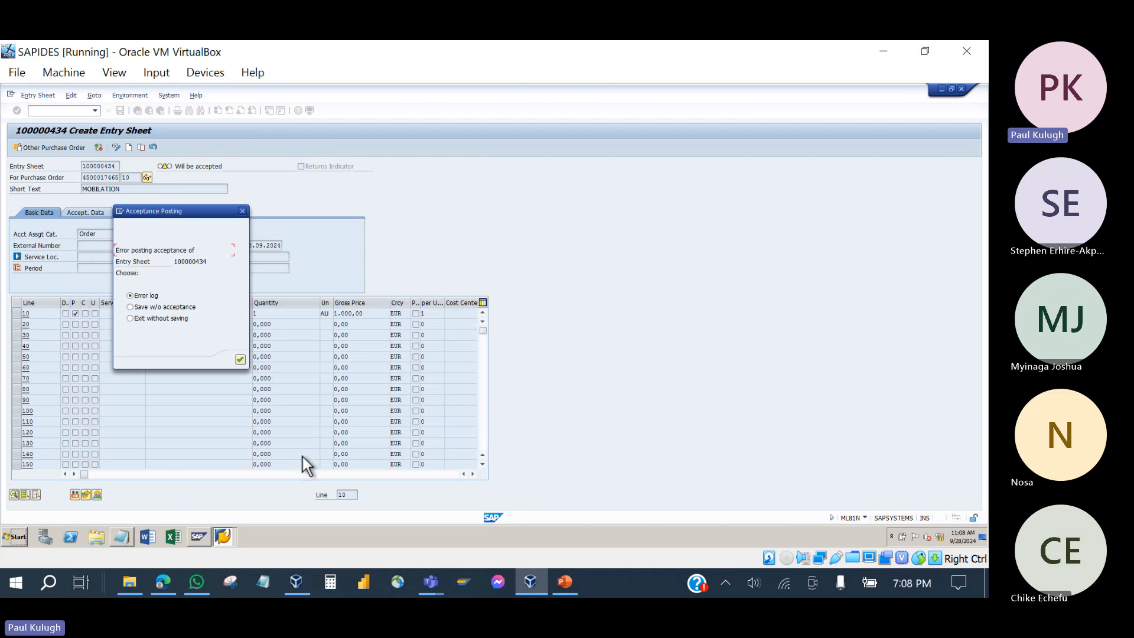
{"action": "left_click", "coordinate": [226, 535]}
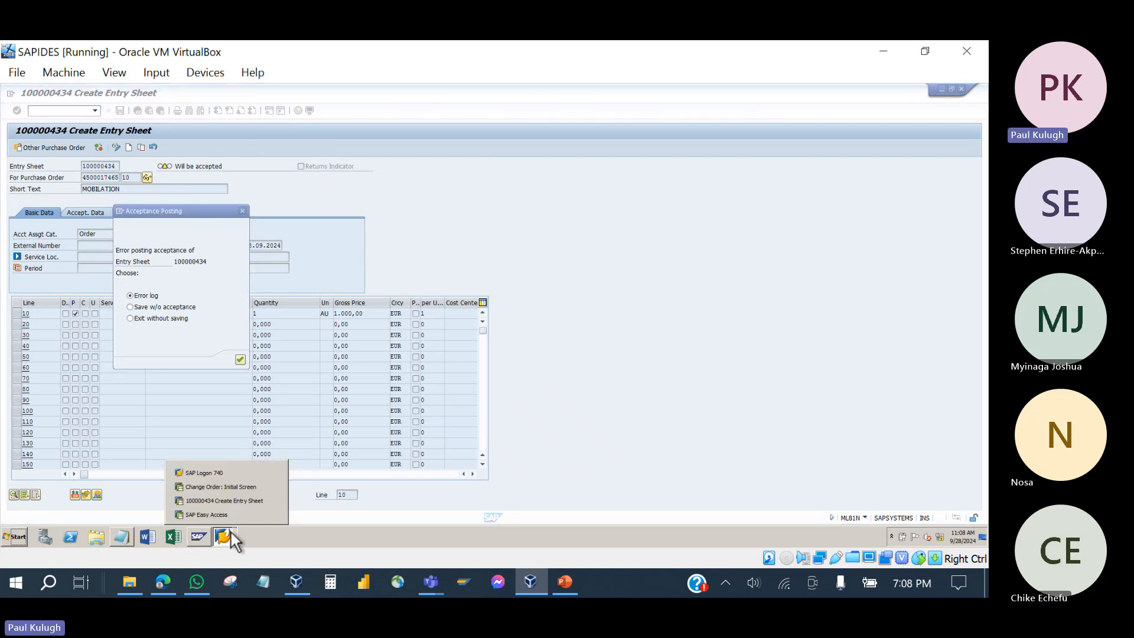
{"action": "left_click", "coordinate": [241, 358]}
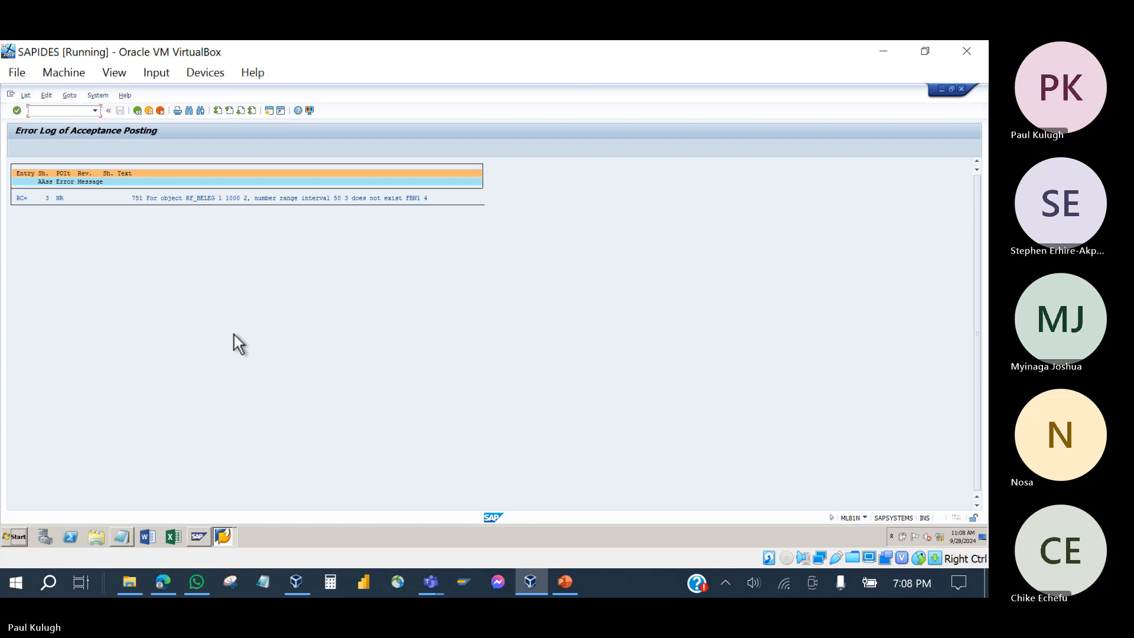
{"action": "left_click", "coordinate": [137, 110]}
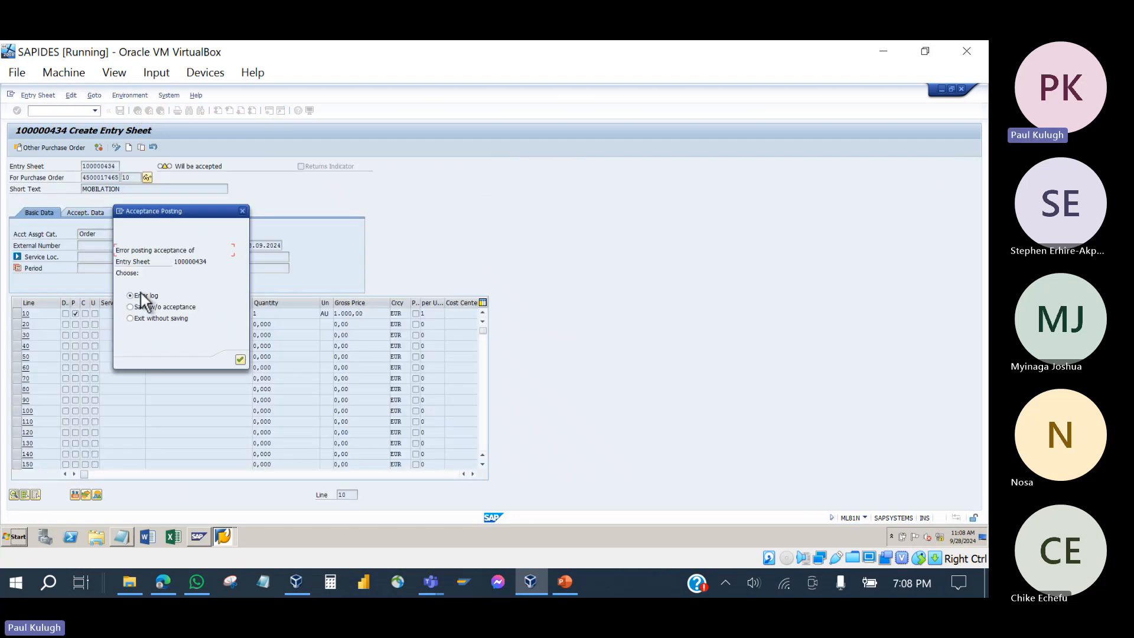
- Exit the service entry sheet without saving and open the purchase order display with transaction me23n
{"action": "left_click", "coordinate": [241, 360]}
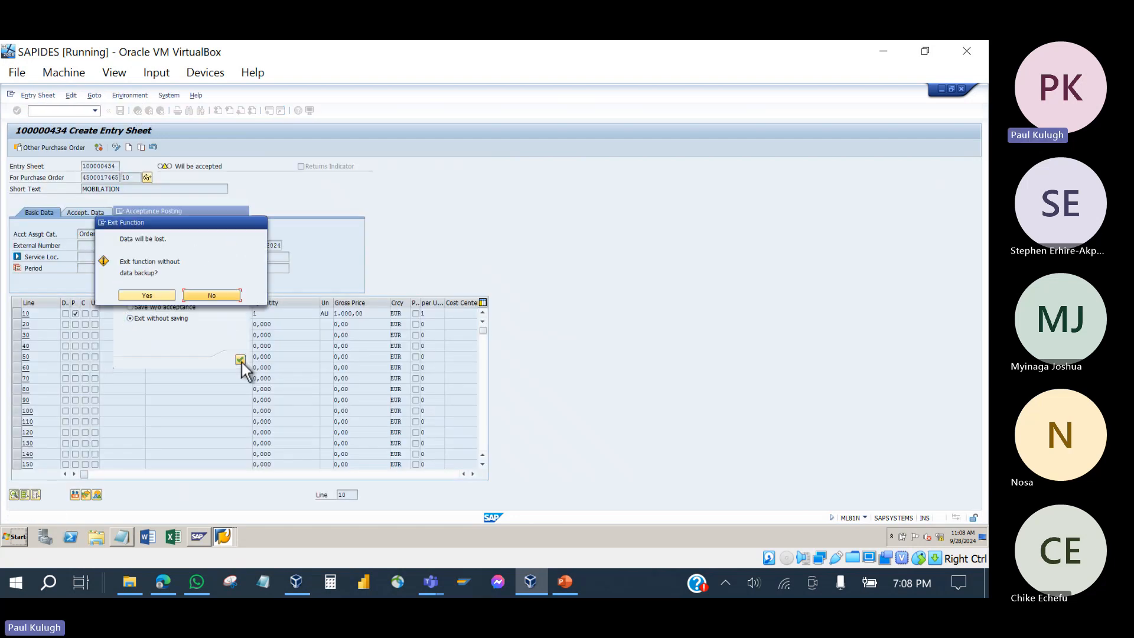
{"action": "left_click", "coordinate": [152, 295]}
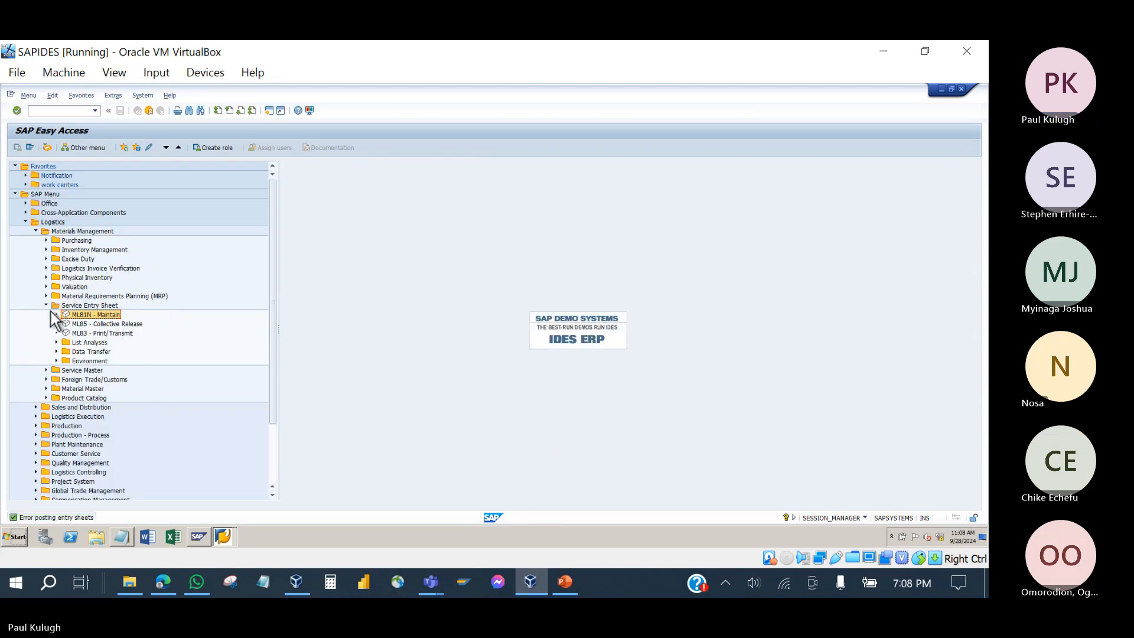
{"action": "left_click", "coordinate": [65, 111]}
{"action": "type", "text": "me23"}
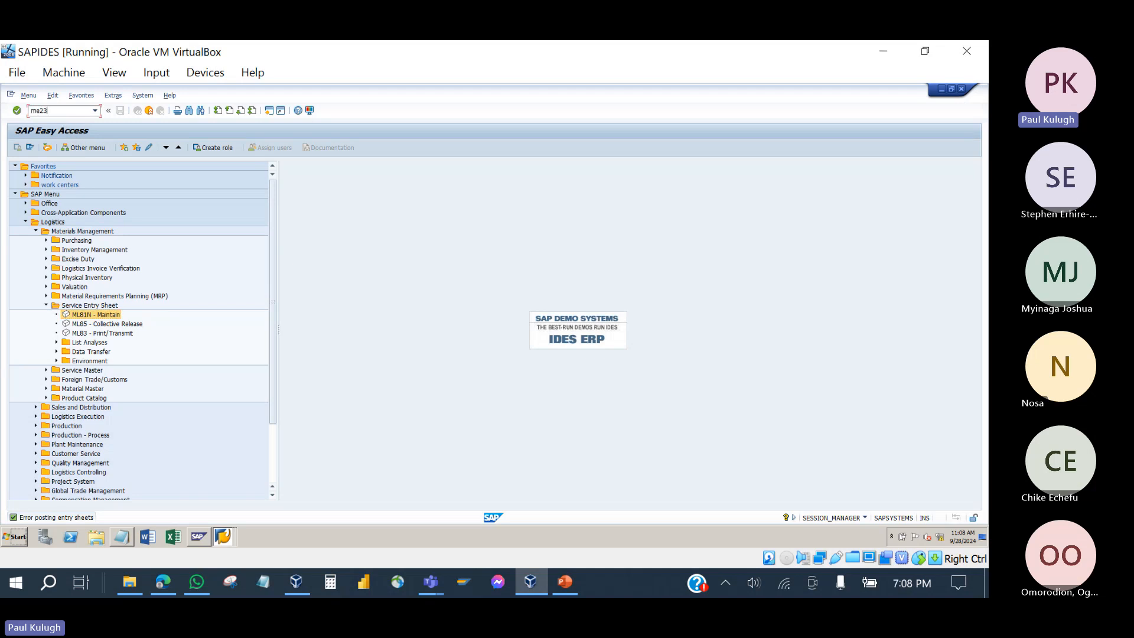
{"action": "type", "text": "n"}
{"action": "key", "text": "Return"}
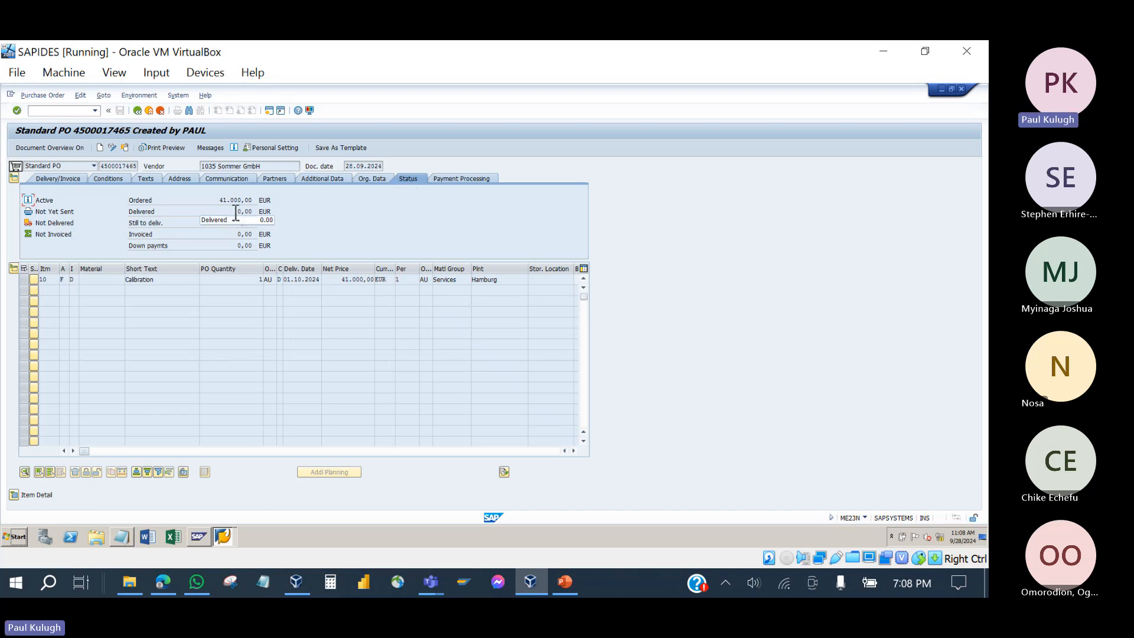
- Examine the purchase order's delivery status and the gross prices of the Mobilization, Equipment and Completion lines, and leave the display
{"action": "left_click_drag", "start_coordinate": [222, 204], "coordinate": [265, 216]}
{"action": "left_click", "coordinate": [14, 499]}
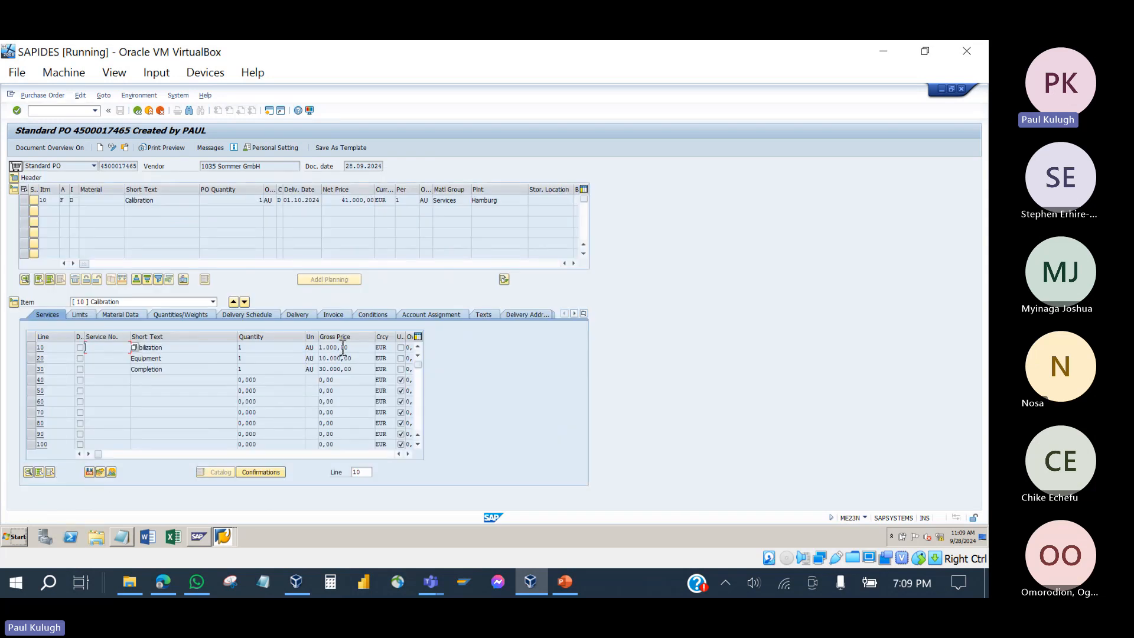
{"action": "left_click_drag", "start_coordinate": [350, 348], "coordinate": [312, 348]}
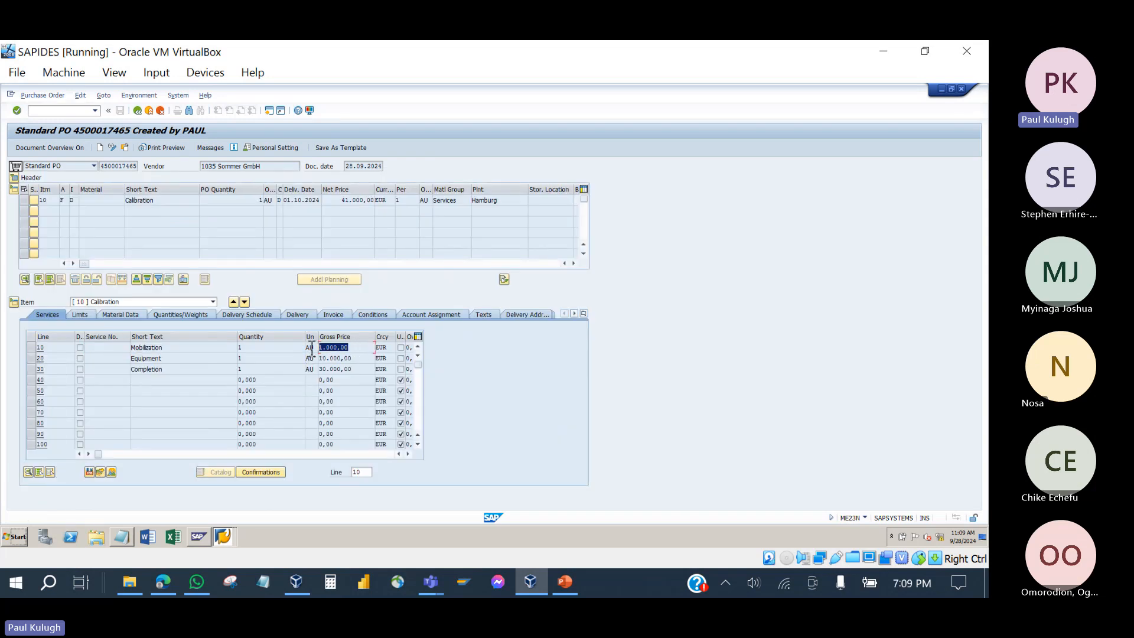
{"action": "left_click", "coordinate": [170, 350]}
{"action": "left_click_drag", "start_coordinate": [169, 350], "coordinate": [115, 343]}
{"action": "left_click", "coordinate": [362, 359]}
{"action": "left_click_drag", "start_coordinate": [362, 359], "coordinate": [319, 363]}
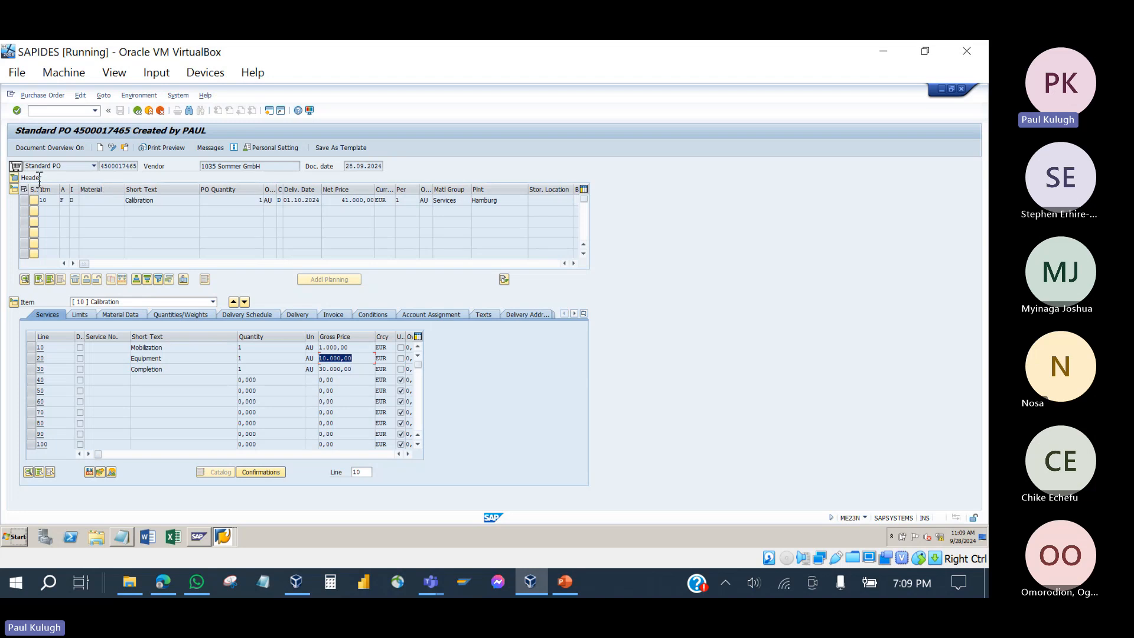
{"action": "left_click_drag", "start_coordinate": [358, 370], "coordinate": [319, 371]}
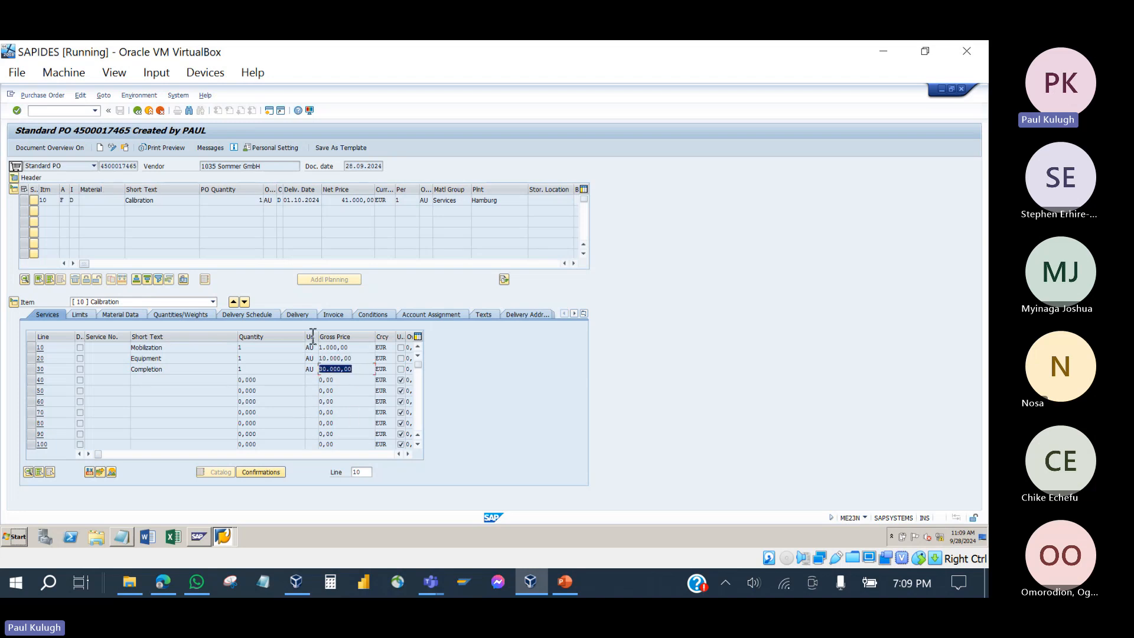
{"action": "left_click", "coordinate": [13, 178]}
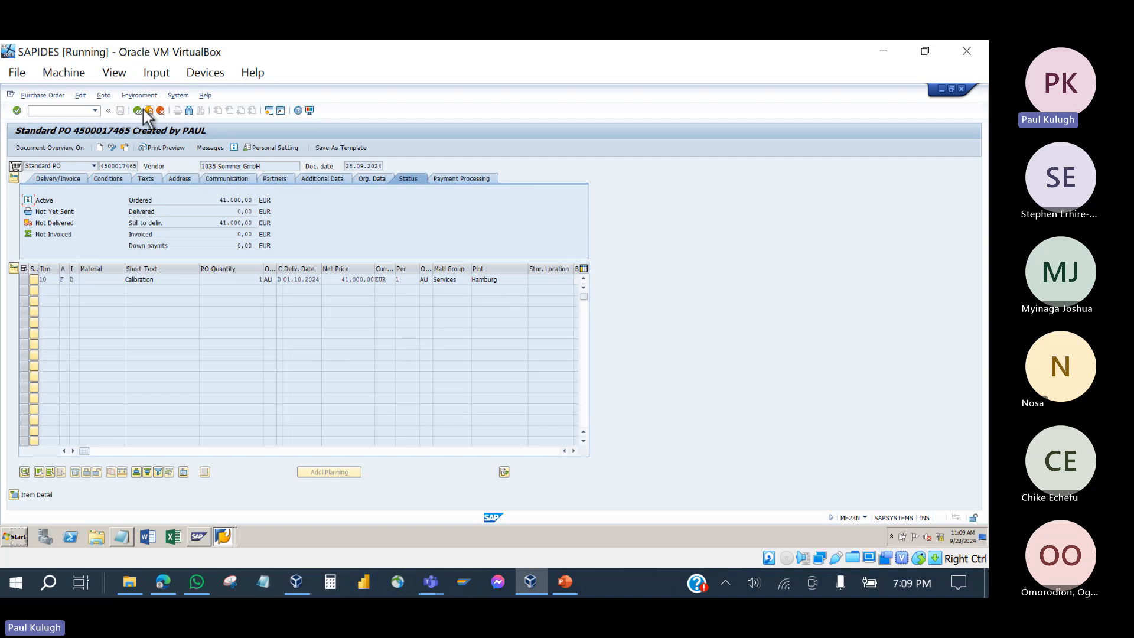
{"action": "left_click", "coordinate": [140, 110]}
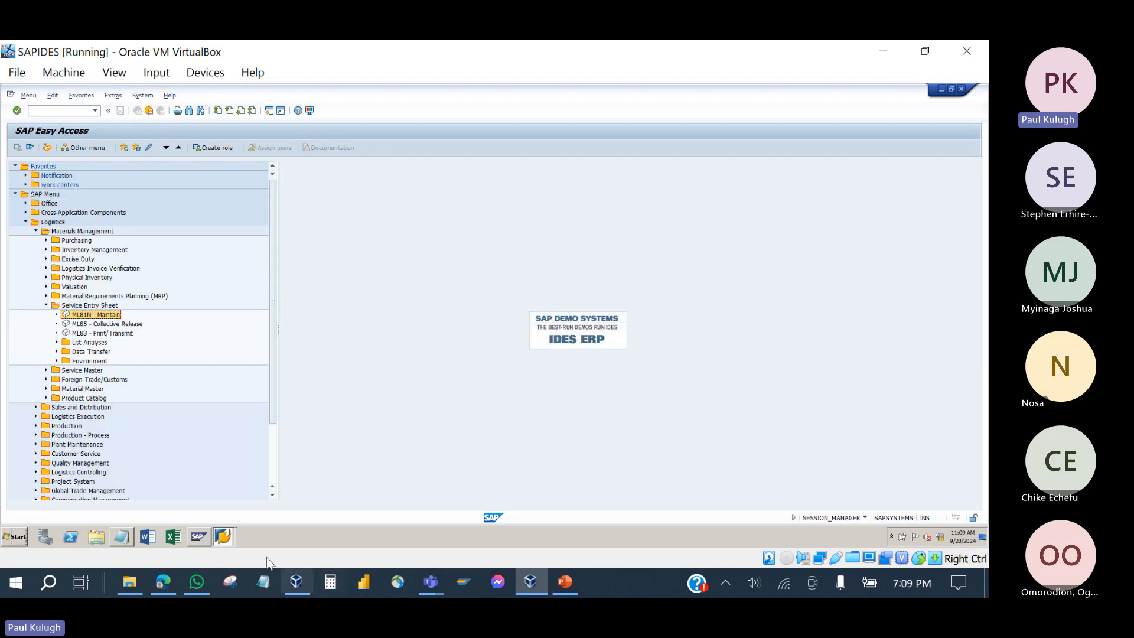
- Switch to the Change Order session, open the maintenance order and review its planned costs for external services and internal materials
{"action": "left_click", "coordinate": [228, 534]}
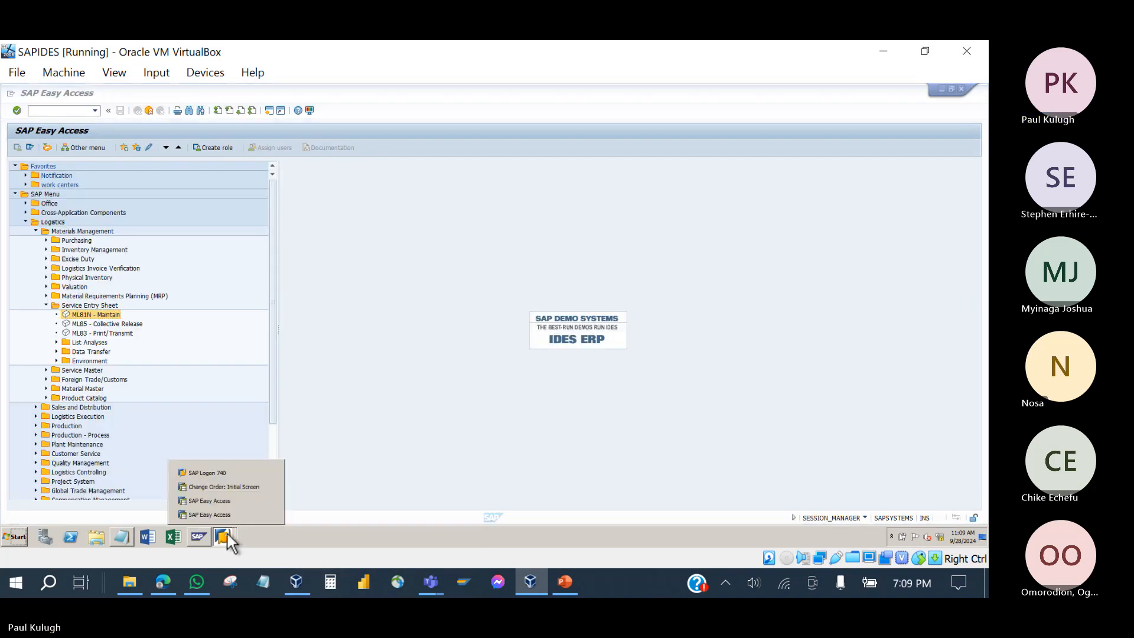
{"action": "left_click", "coordinate": [232, 486]}
{"action": "key", "text": "Return"}
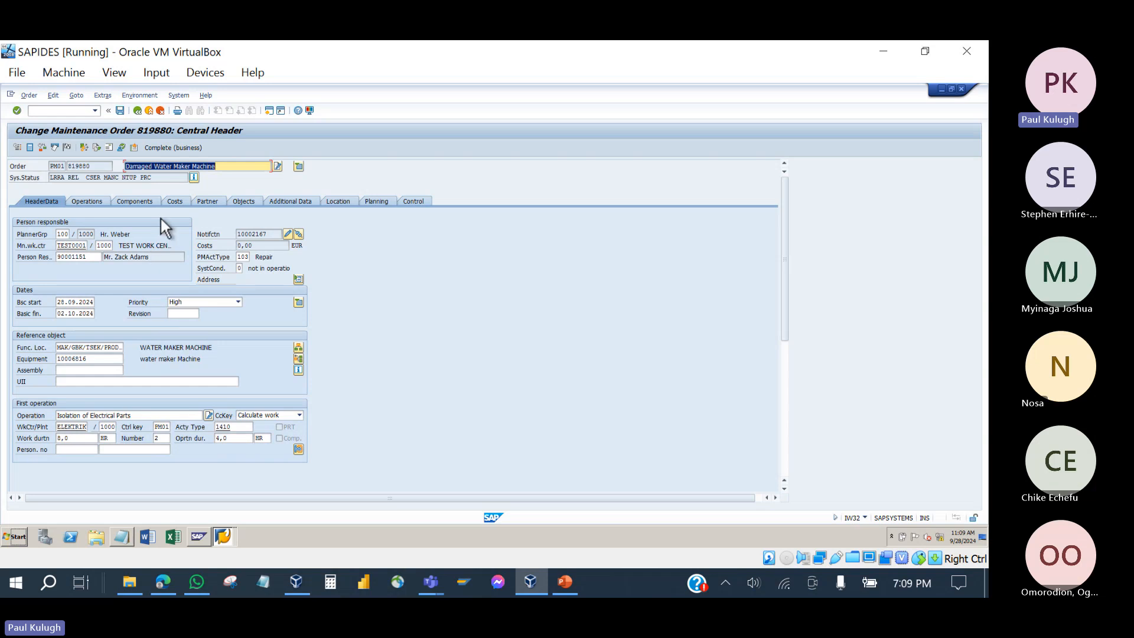
{"action": "left_click", "coordinate": [175, 201]}
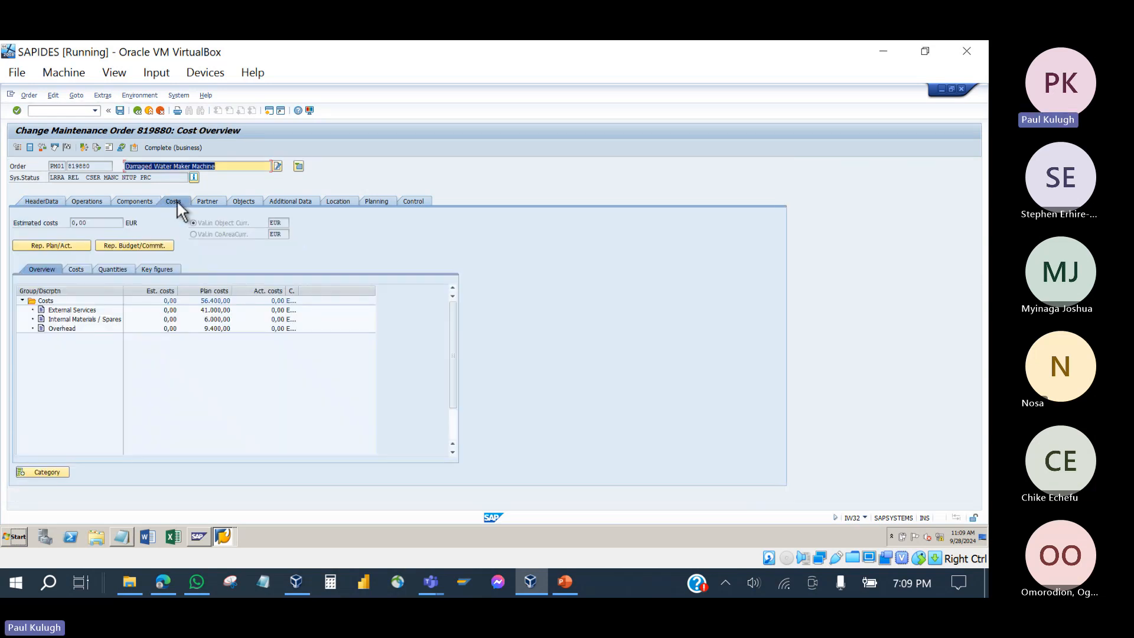
{"action": "left_click", "coordinate": [214, 314]}
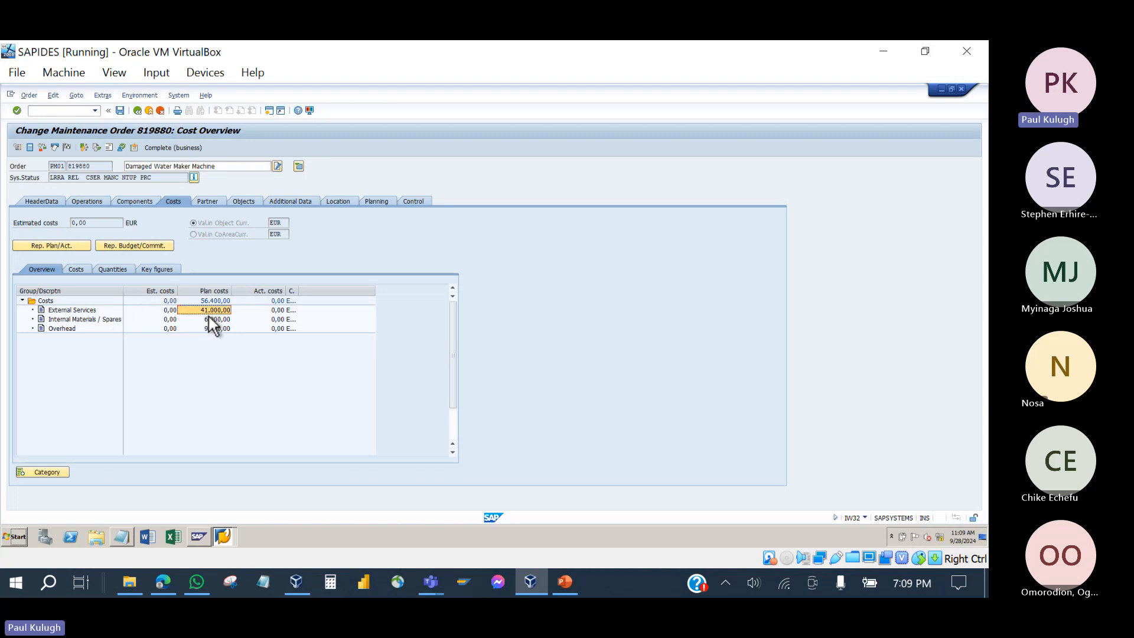
{"action": "left_click", "coordinate": [84, 319]}
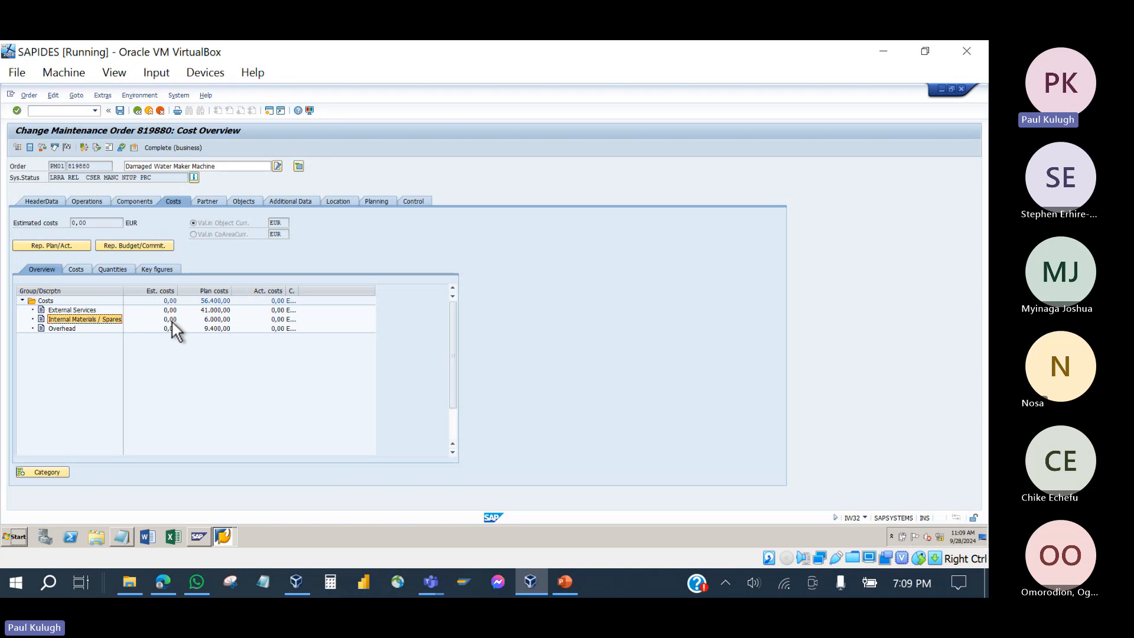
{"action": "left_click", "coordinate": [225, 323]}
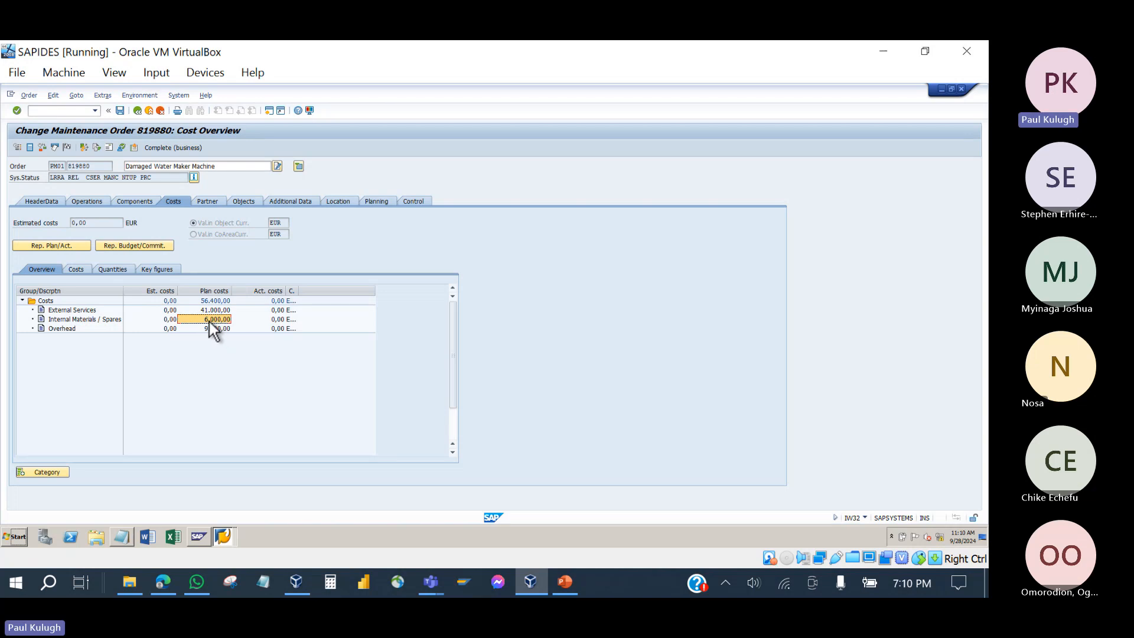
- Check the moving price of the Jack component in the material's Accounting 1 view and return to the order's component overview
{"action": "left_click", "coordinate": [52, 198]}
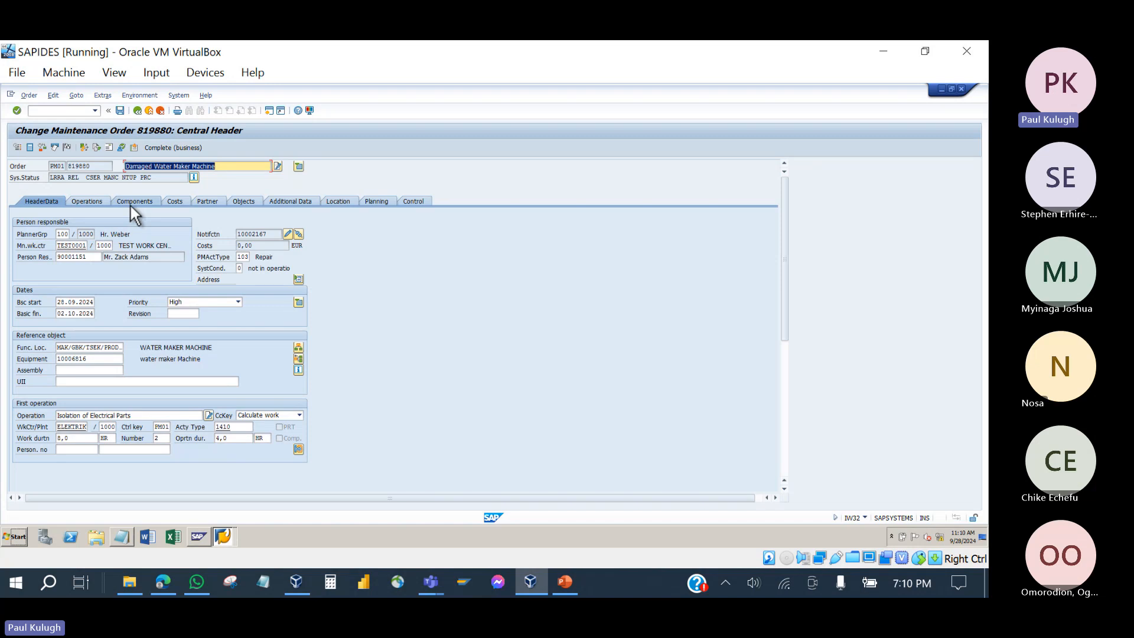
{"action": "left_click", "coordinate": [131, 203]}
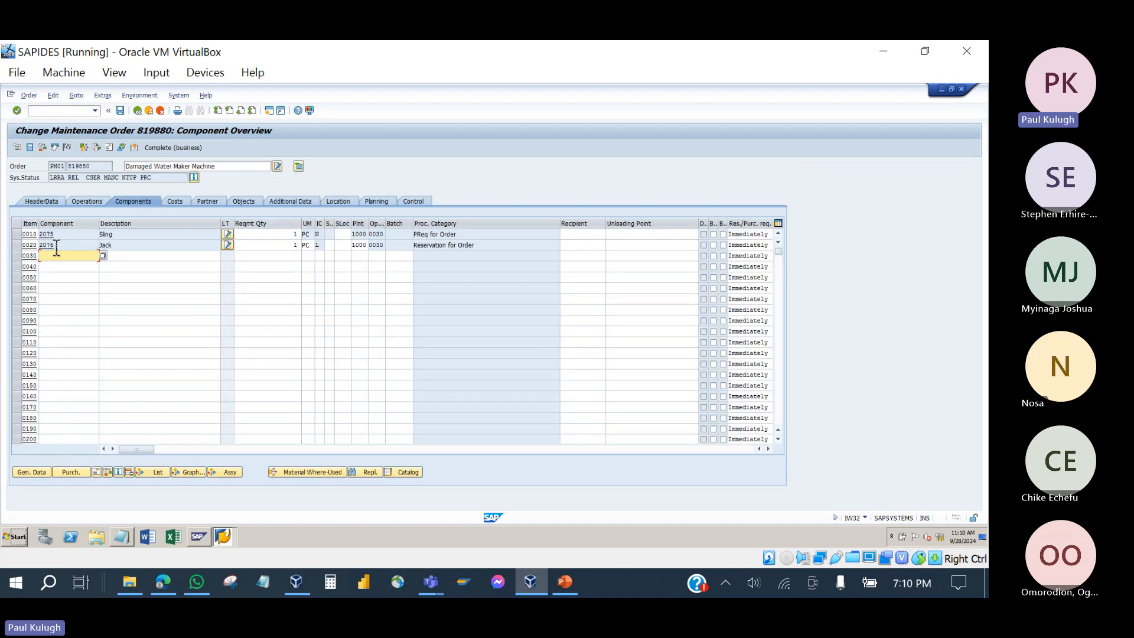
{"action": "double_click", "coordinate": [46, 246]}
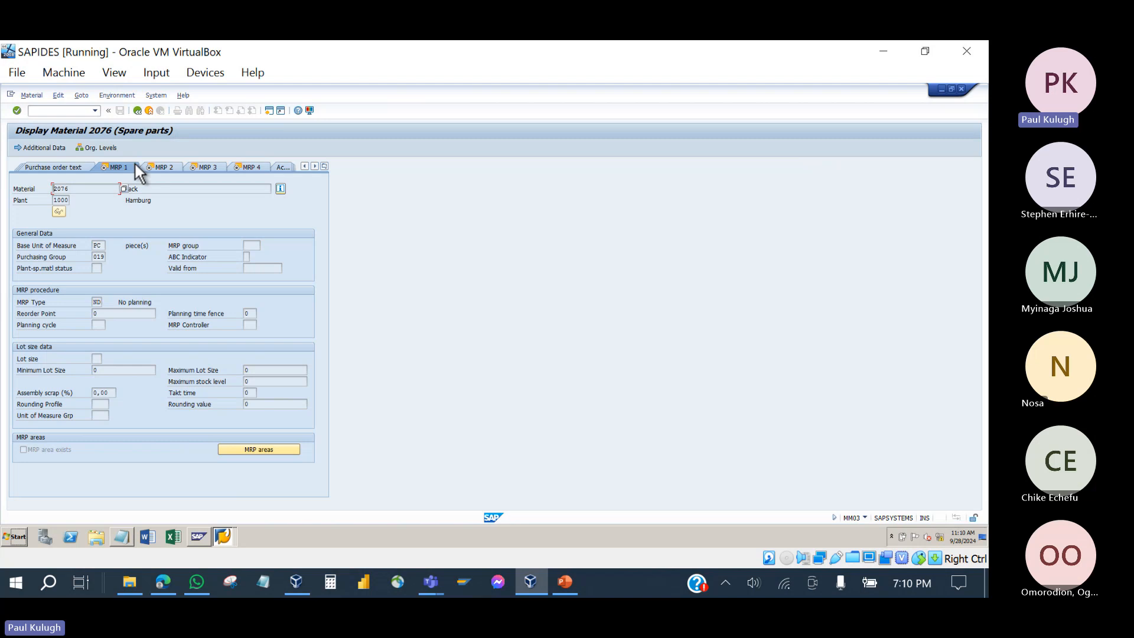
{"action": "left_click", "coordinate": [324, 166]}
{"action": "left_click", "coordinate": [357, 281]}
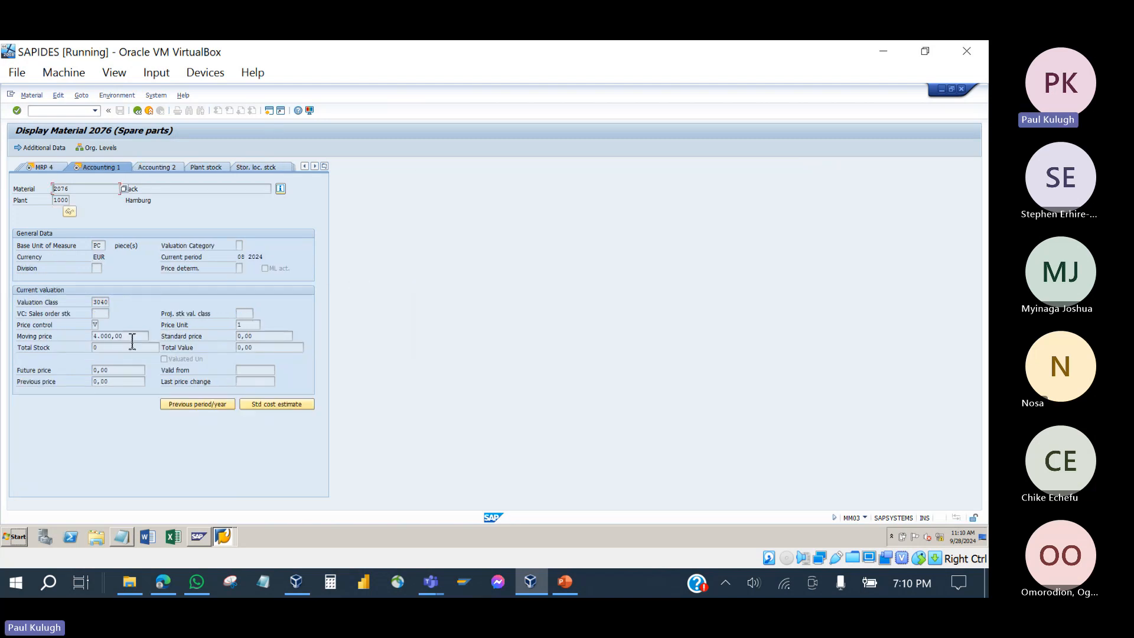
{"action": "left_click_drag", "start_coordinate": [130, 338], "coordinate": [111, 339]}
{"action": "left_click", "coordinate": [137, 114]}
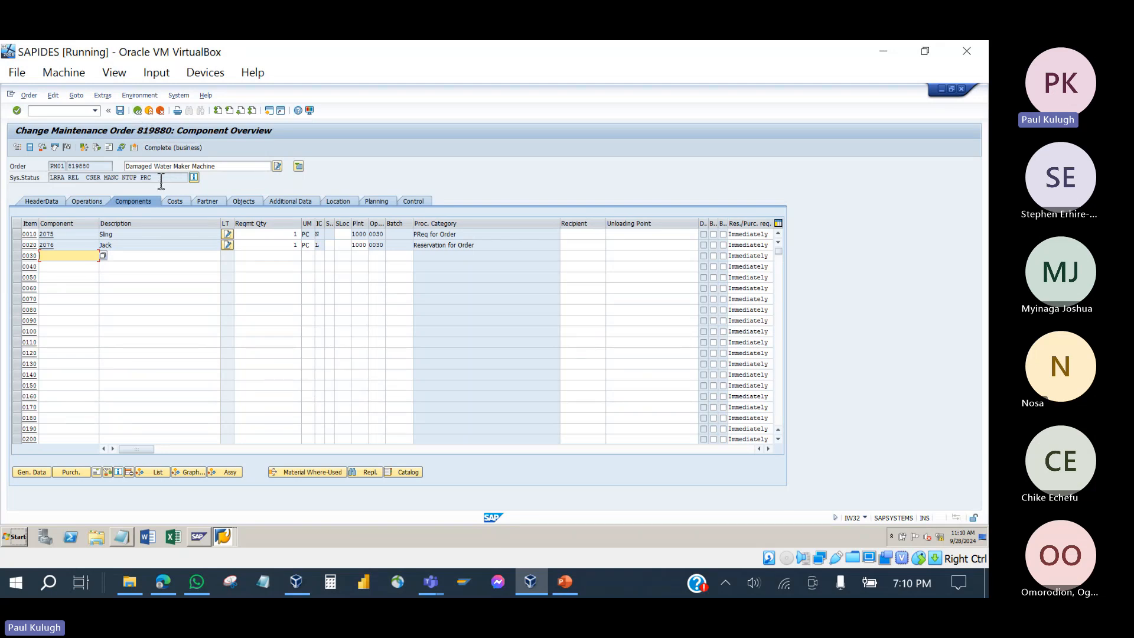
- Review the order's operations, object list, additional, location, planning and control data, and save the maintenance order
{"action": "left_click", "coordinate": [89, 202]}
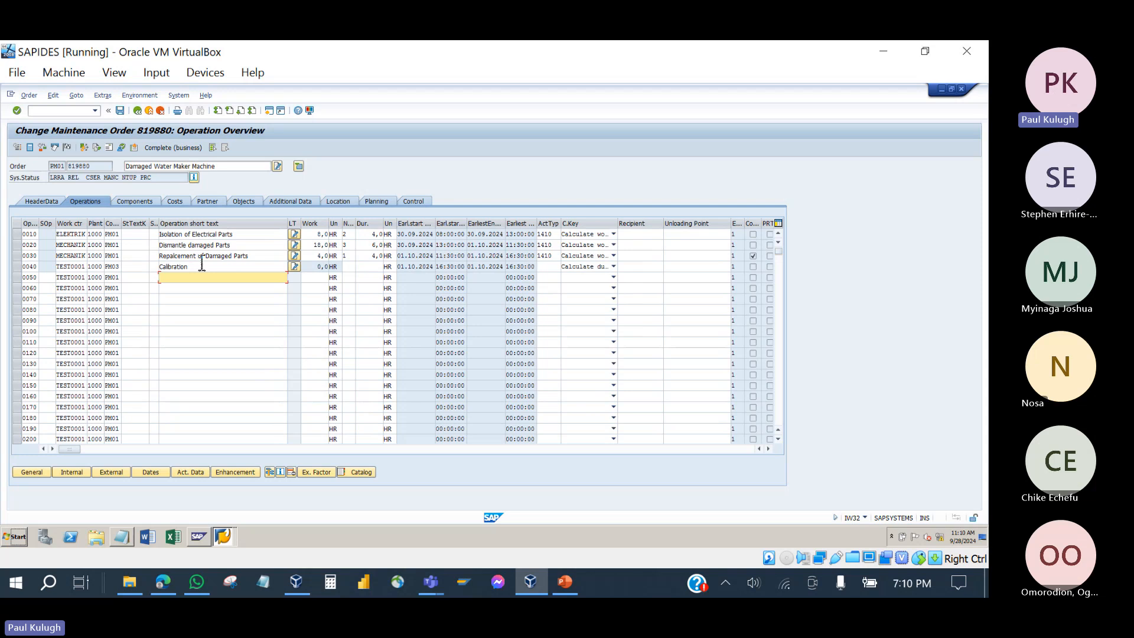
{"action": "left_click", "coordinate": [243, 202]}
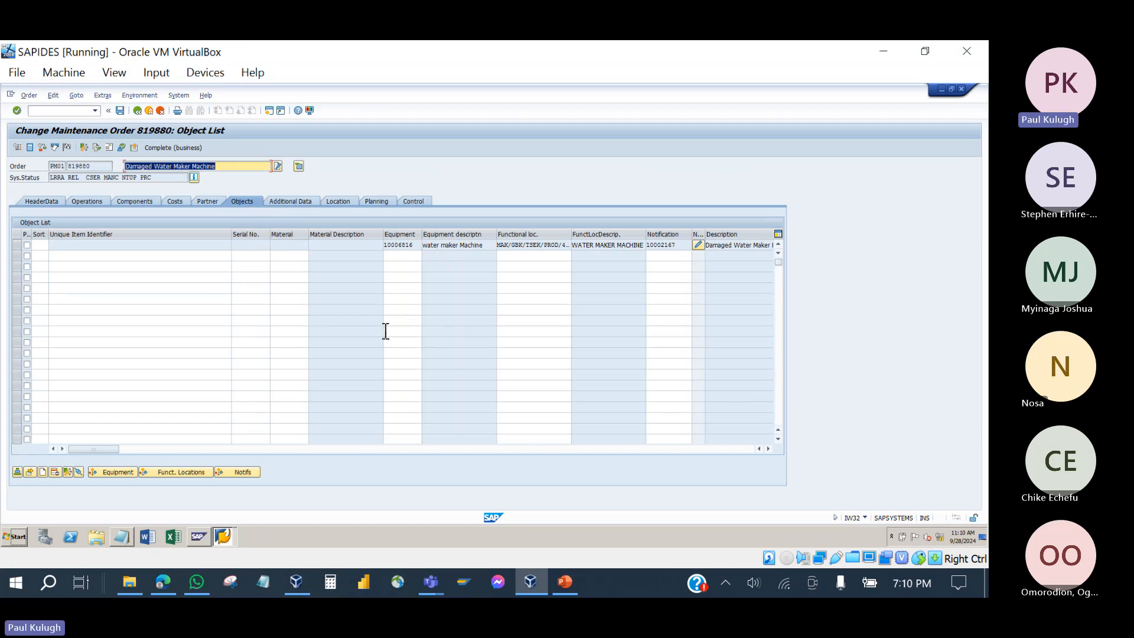
{"action": "left_click", "coordinate": [284, 202]}
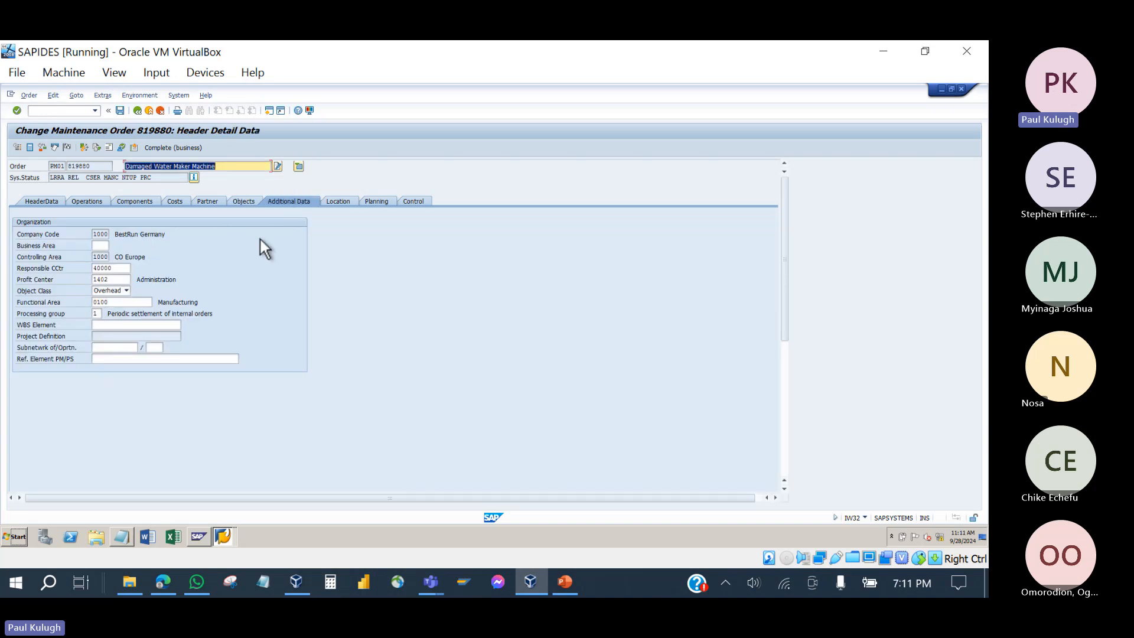
{"action": "left_click", "coordinate": [339, 204]}
{"action": "left_click", "coordinate": [374, 201]}
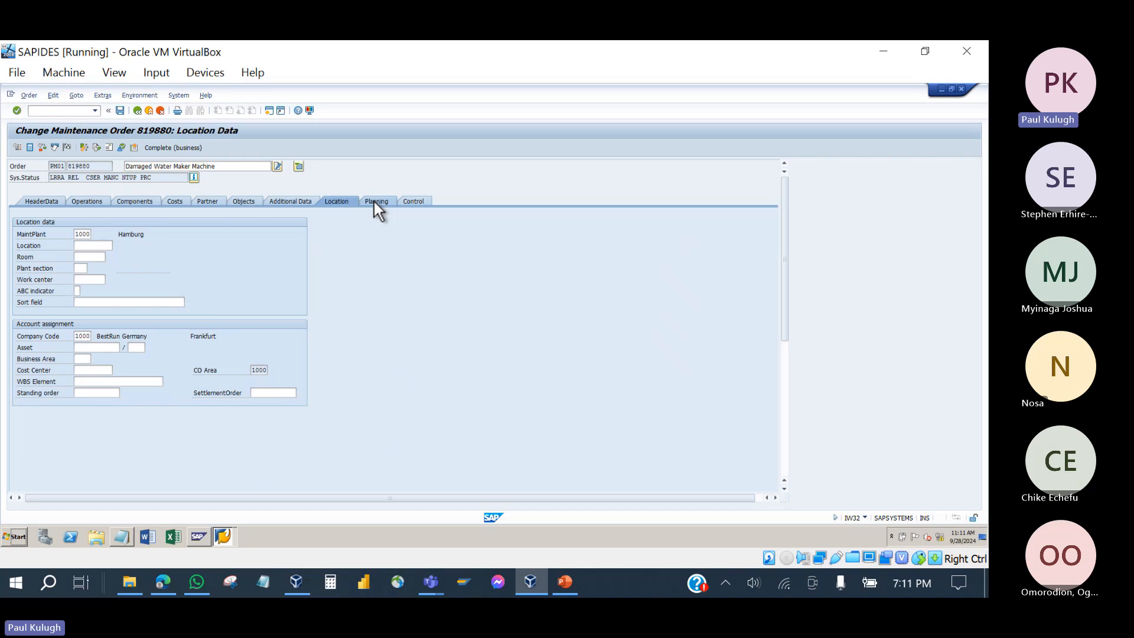
{"action": "left_click", "coordinate": [412, 201]}
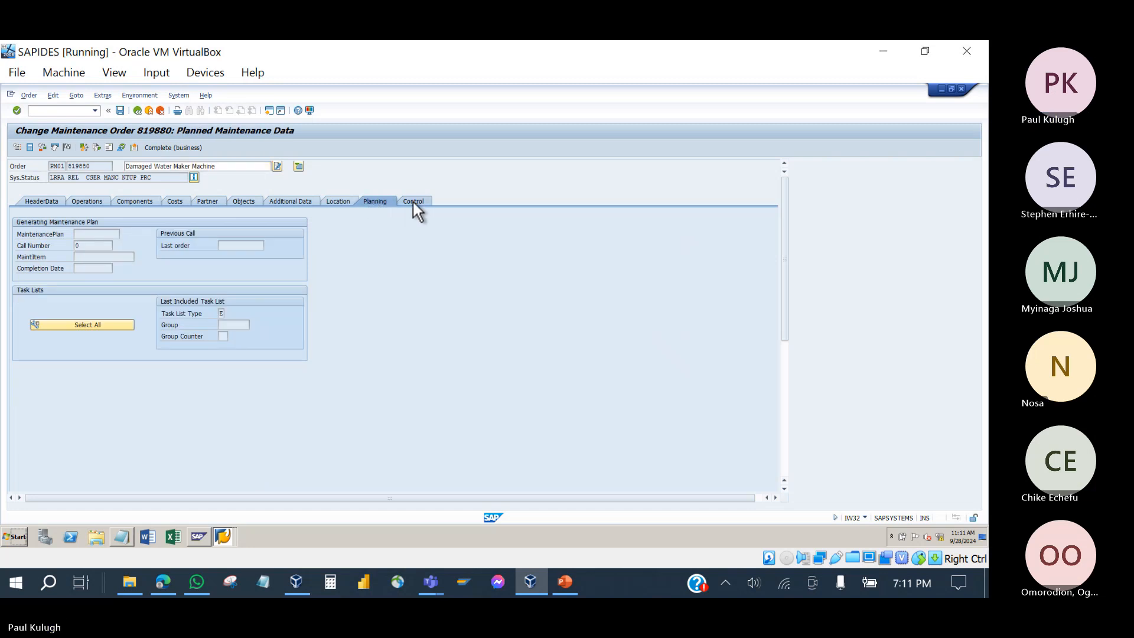
{"action": "left_click", "coordinate": [54, 203]}
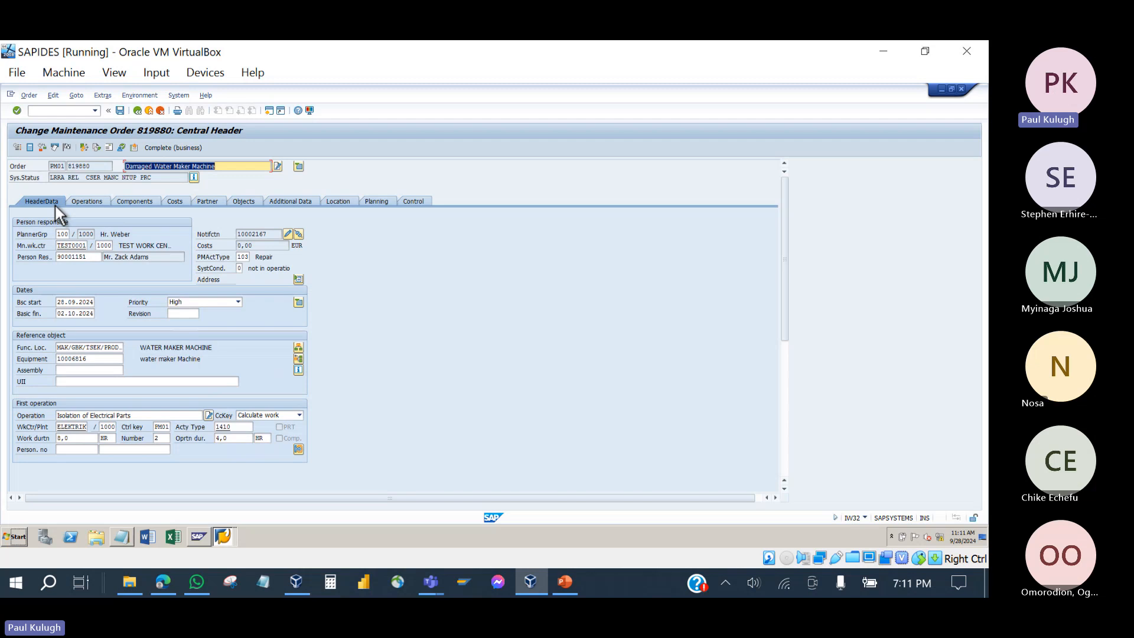
{"action": "left_click", "coordinate": [120, 111]}
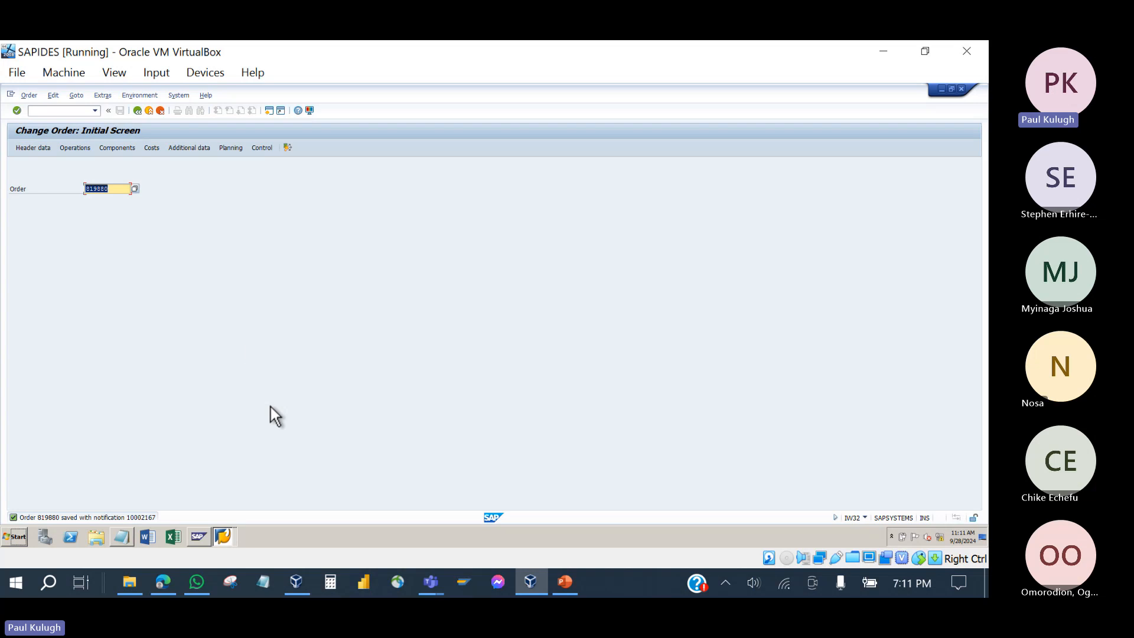
- Look through the PM folder for the Corrective Maintenance Notification Phase and Planning Phase presentations and close the folder
{"action": "left_click", "coordinate": [563, 585]}
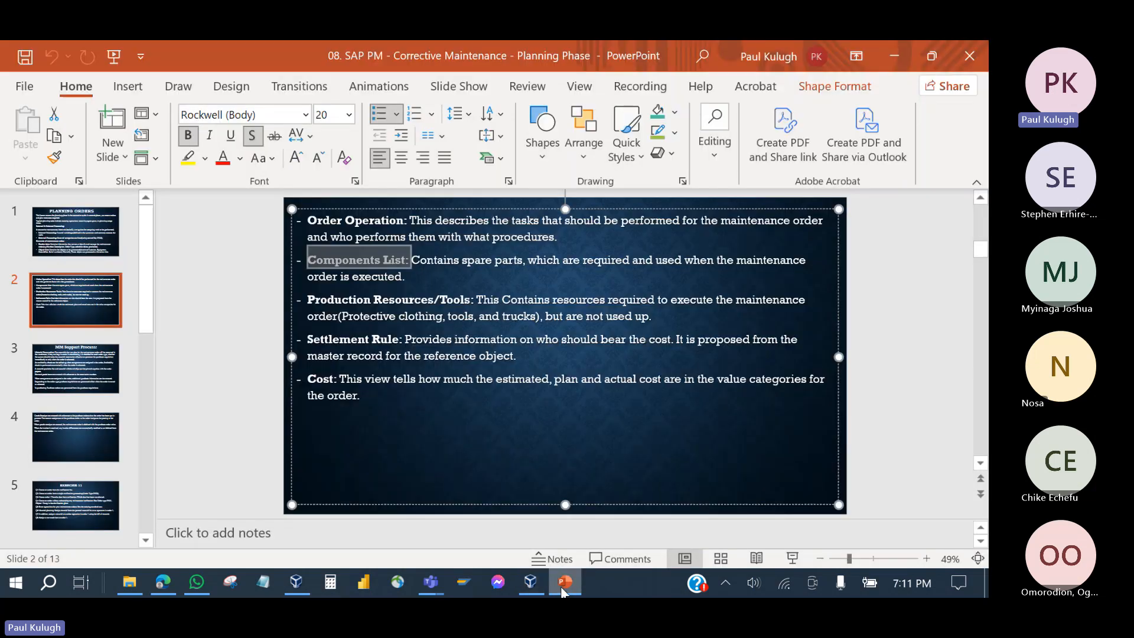
{"action": "left_click", "coordinate": [561, 586]}
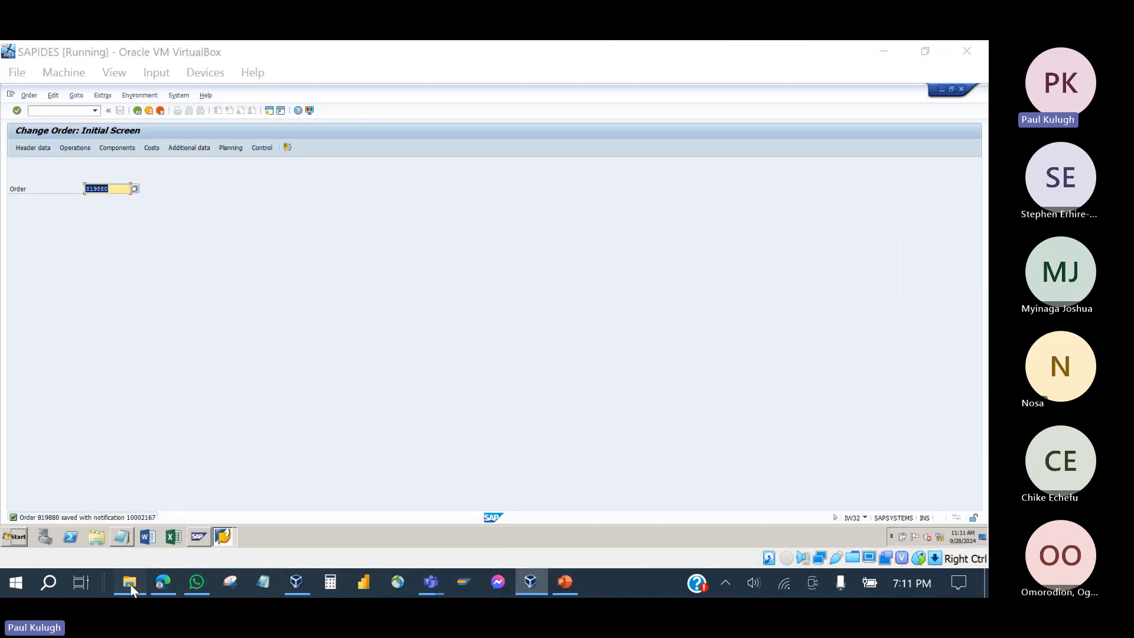
{"action": "left_click", "coordinate": [131, 586]}
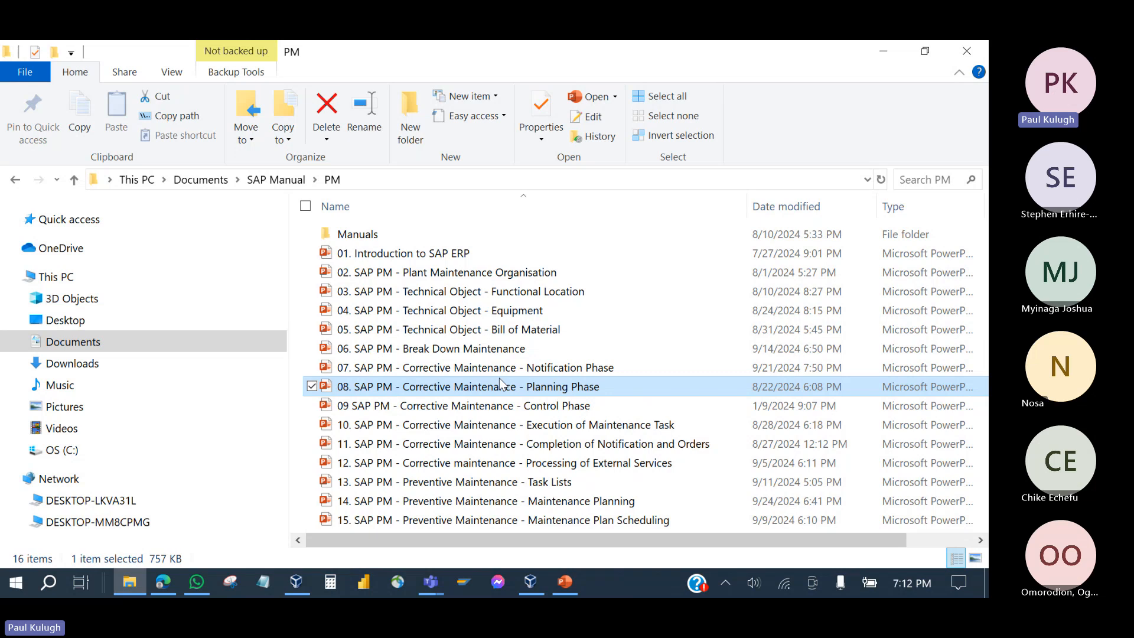
{"action": "left_click", "coordinate": [532, 370]}
{"action": "left_click", "coordinate": [534, 389]}
{"action": "left_click", "coordinate": [531, 374]}
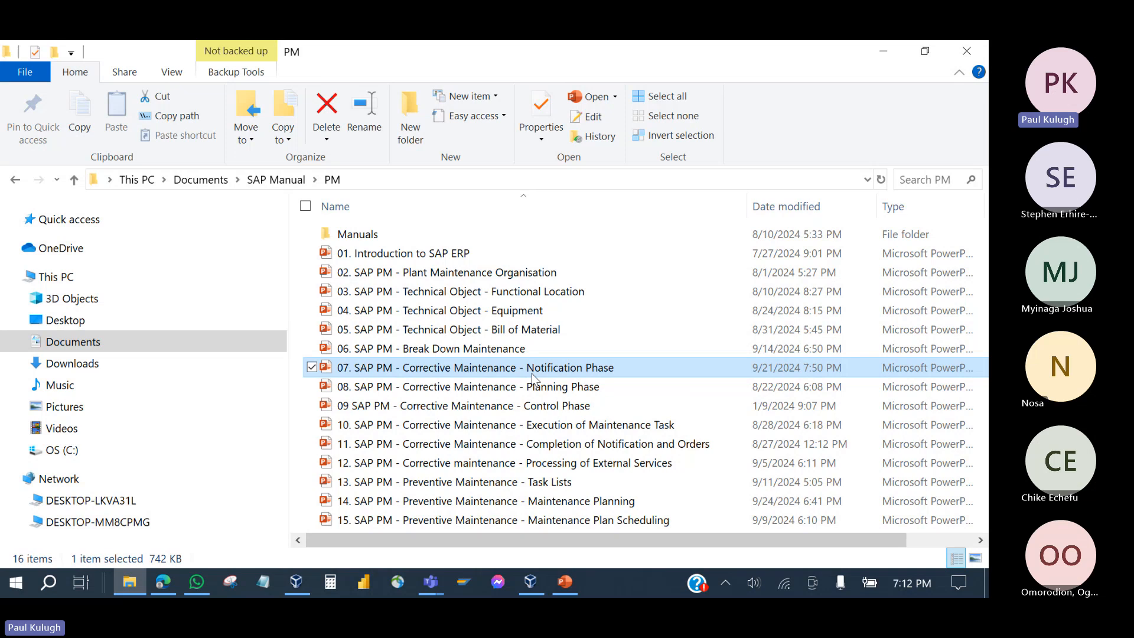
{"action": "left_click", "coordinate": [535, 389]}
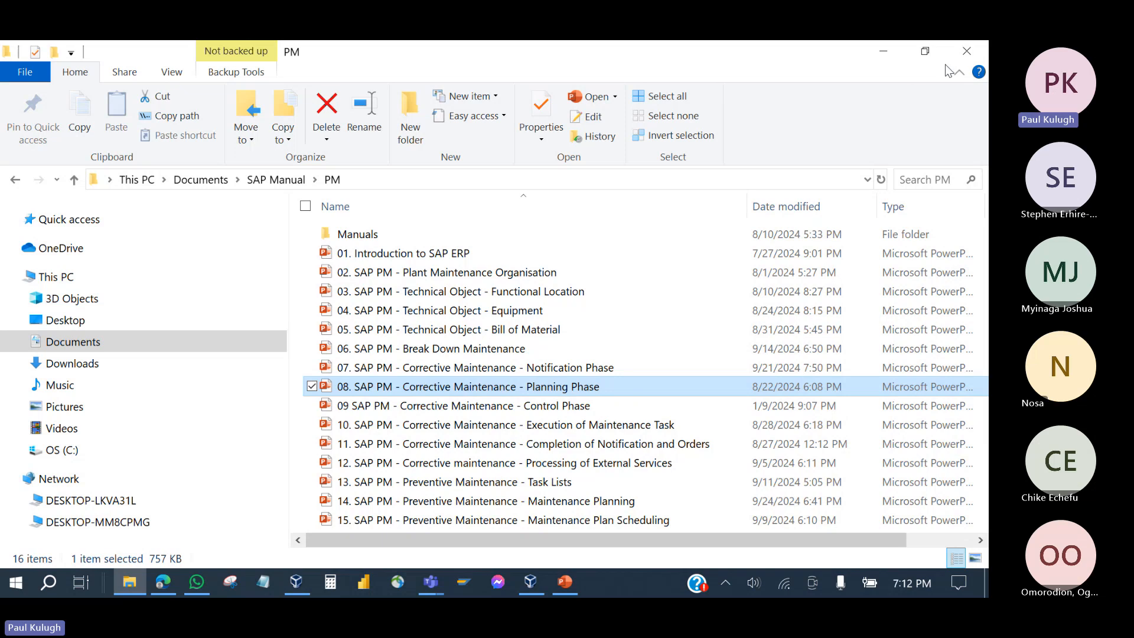
{"action": "left_click", "coordinate": [960, 58]}
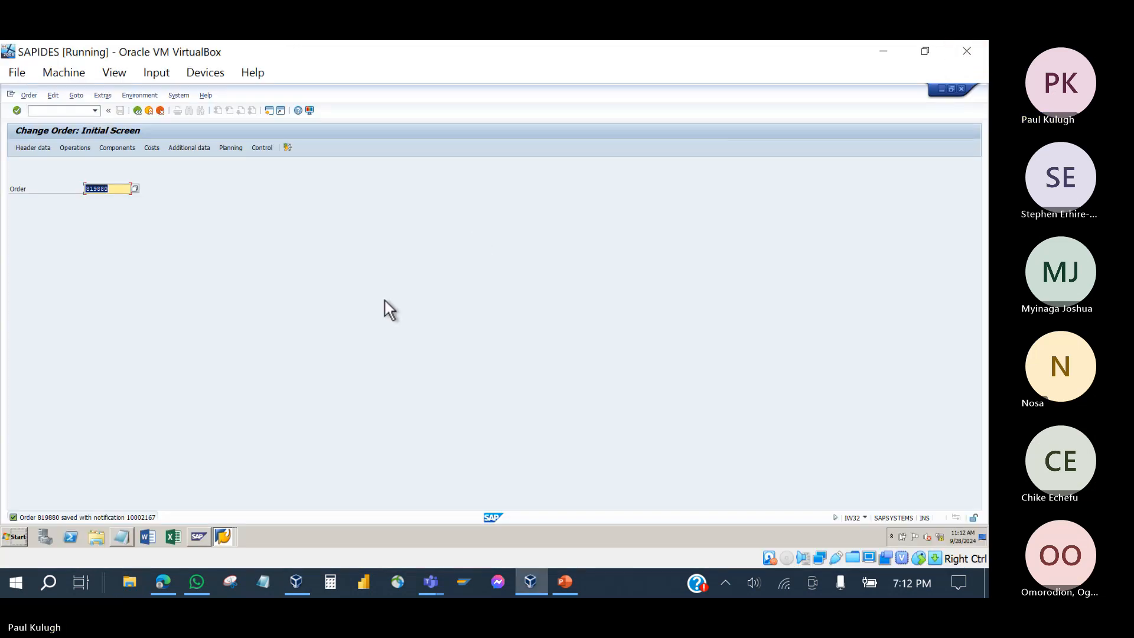
- Switch to the Planning Phase presentation in PowerPoint and show the MM Support Process slide
{"action": "left_click", "coordinate": [563, 583]}
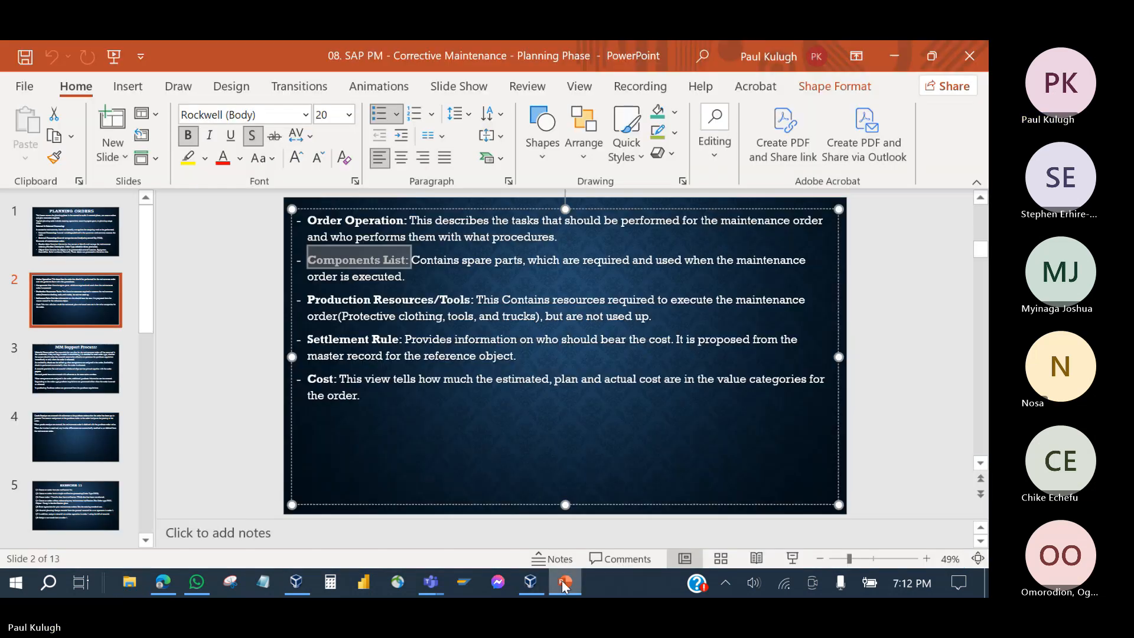
{"action": "left_click", "coordinate": [476, 392]}
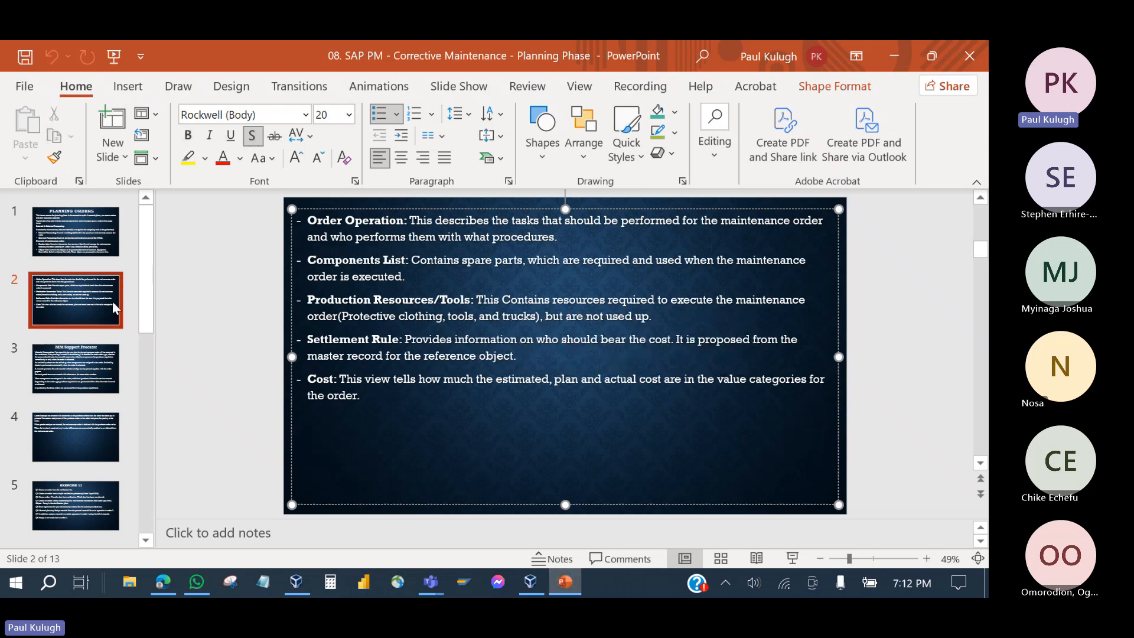
{"action": "left_click", "coordinate": [102, 361]}
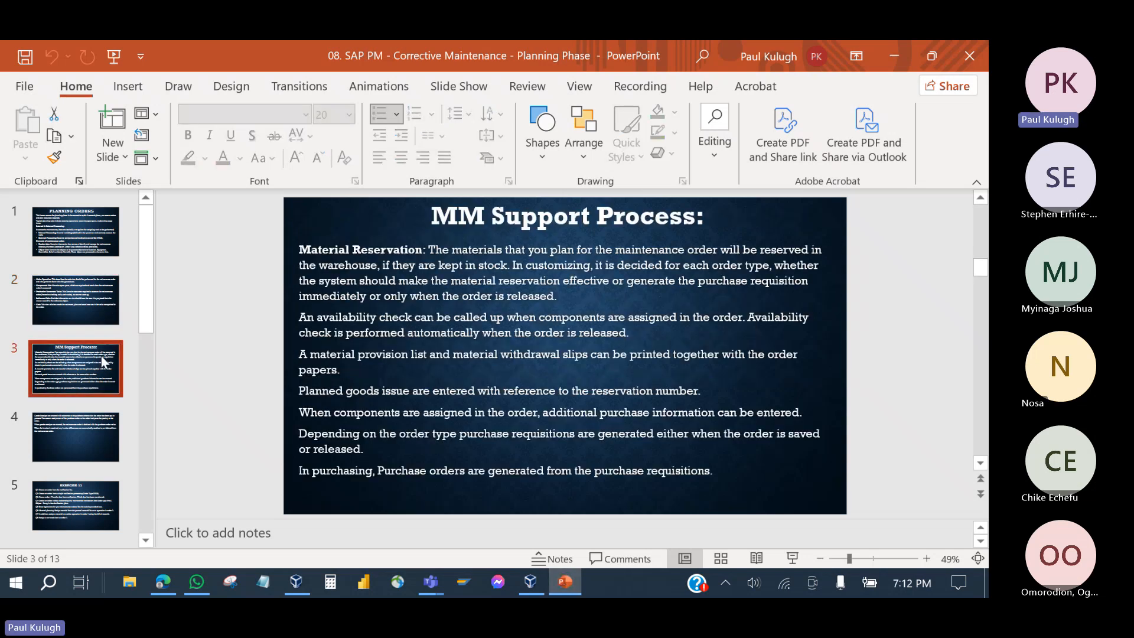